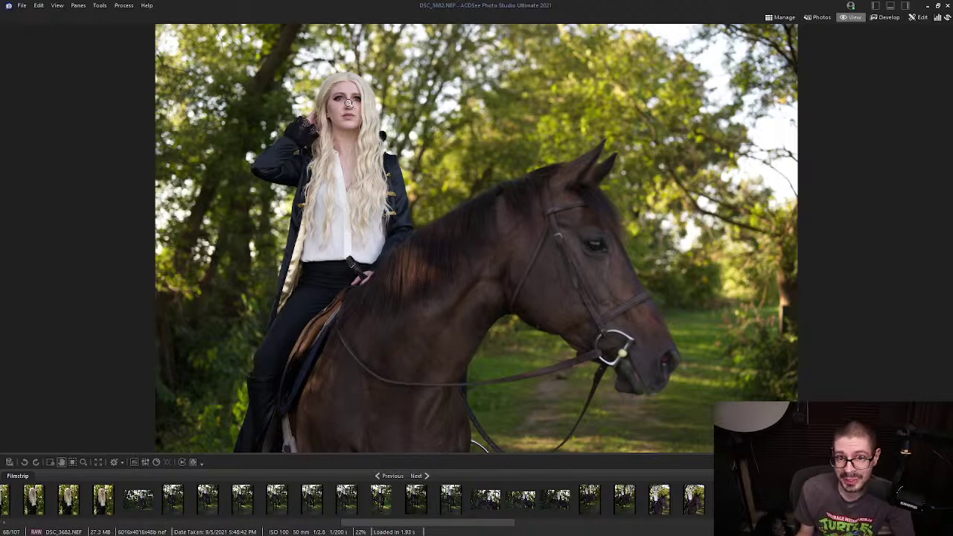
Step: Inspect the rider's face in DSC_3682.NEF at 100% zoom
{"action": "left_click_drag", "start_coordinate": [334, 94], "coordinate": [286, 161]}
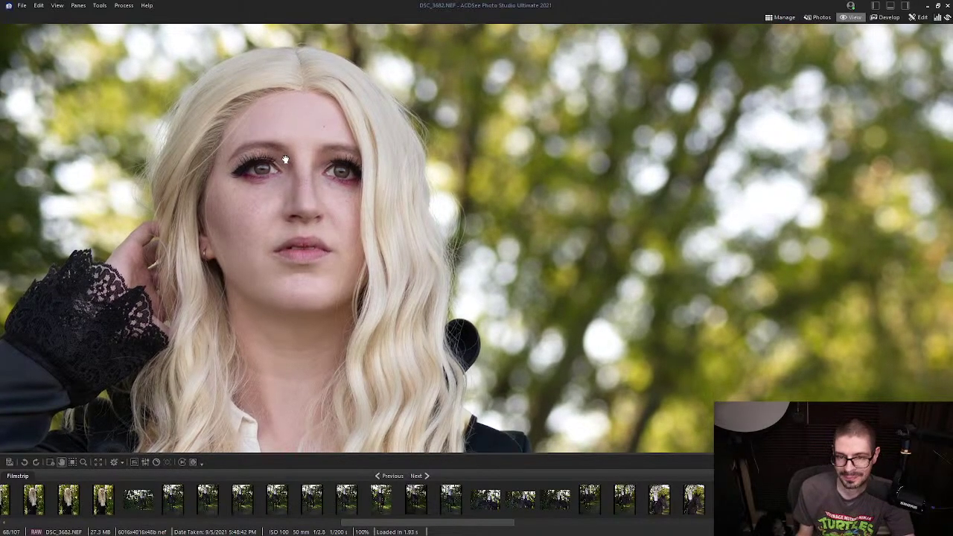
{"action": "key", "text": "slash"}
{"action": "left_click_drag", "start_coordinate": [346, 118], "coordinate": [311, 160]}
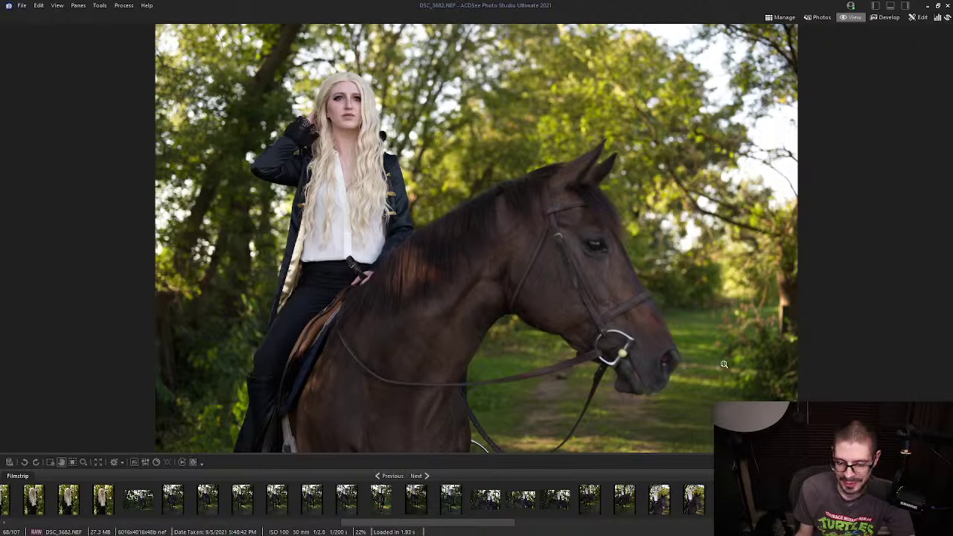
Step: Advance to DSC_3684.NEF and inspect the rider's face at 100% zoom
{"action": "key", "text": "Right"}
{"action": "scroll", "coordinate": [708, 506], "scroll_direction": "down", "scroll_amount": 2}
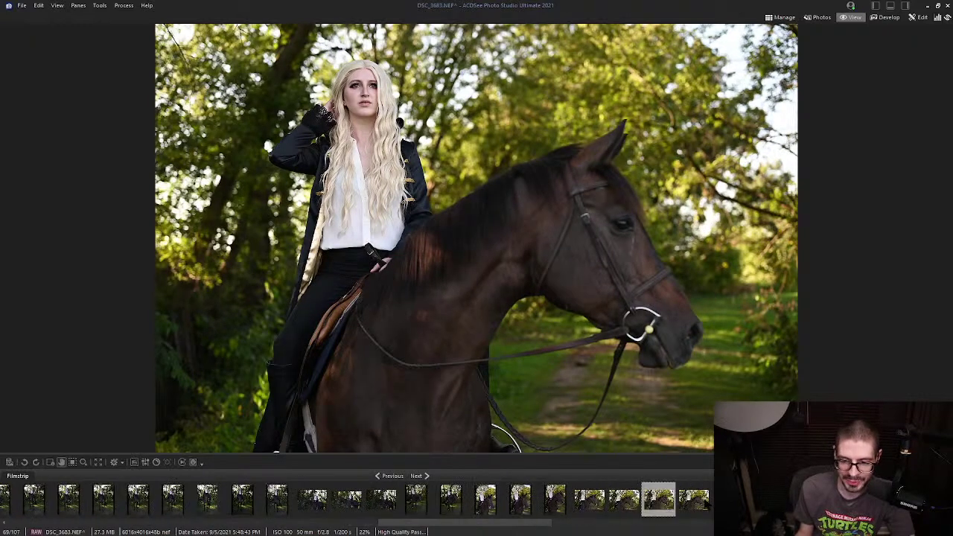
{"action": "scroll", "coordinate": [647, 510], "scroll_direction": "down", "scroll_amount": 1}
{"action": "left_click", "coordinate": [631, 506]}
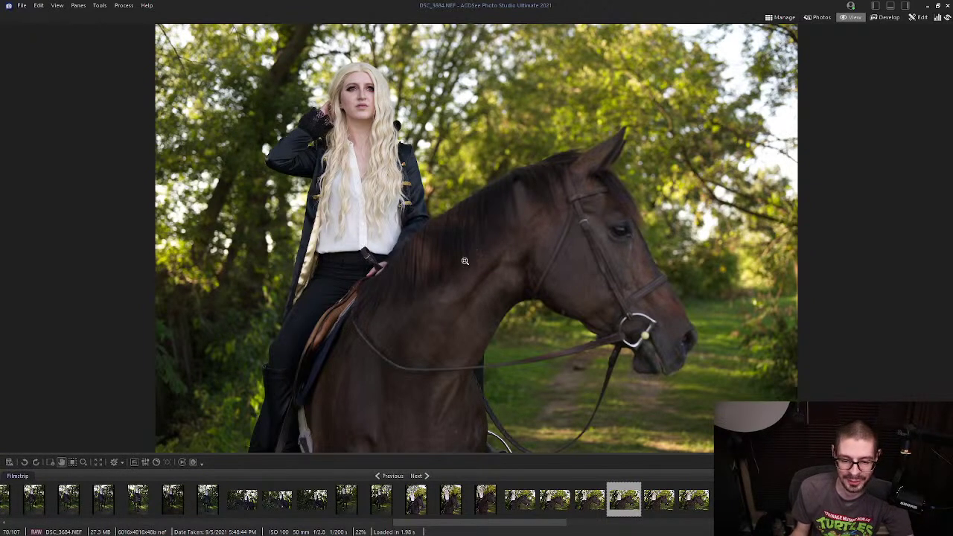
{"action": "left_click", "coordinate": [369, 81]}
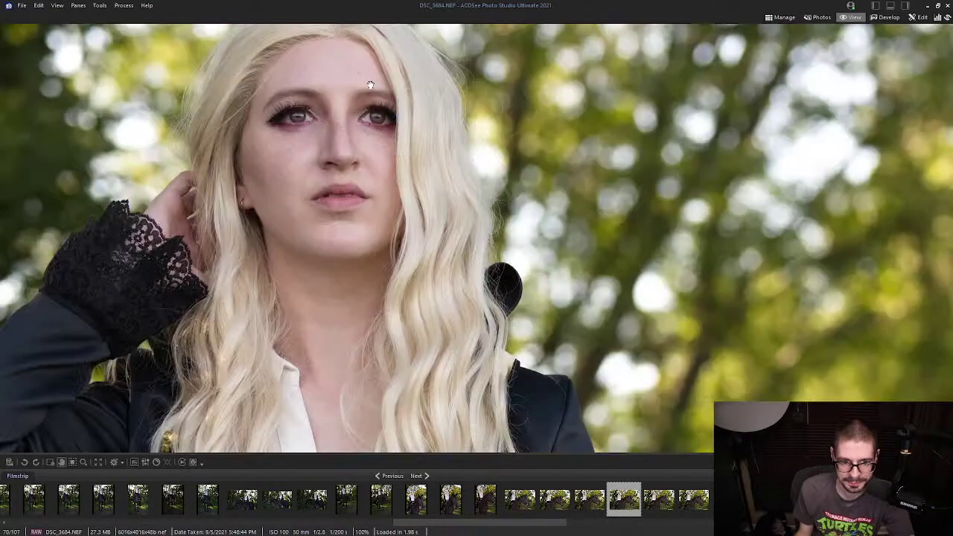
{"action": "left_click", "coordinate": [370, 84]}
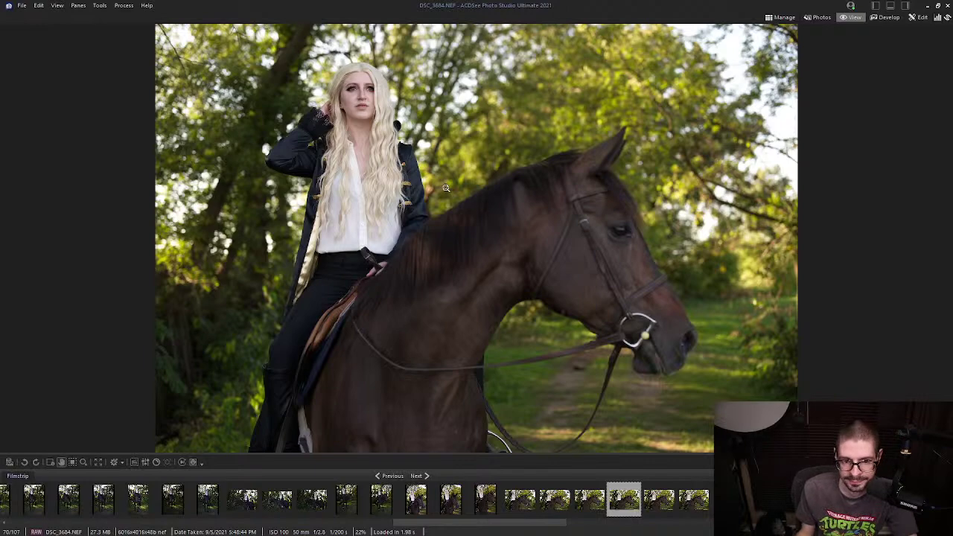
Step: Recheck the focus on the rider's eyes and hair in DSC_3684.NEF at full magnification
{"action": "left_click", "coordinate": [369, 86]}
{"action": "left_click_drag", "start_coordinate": [370, 89], "coordinate": [378, 162]}
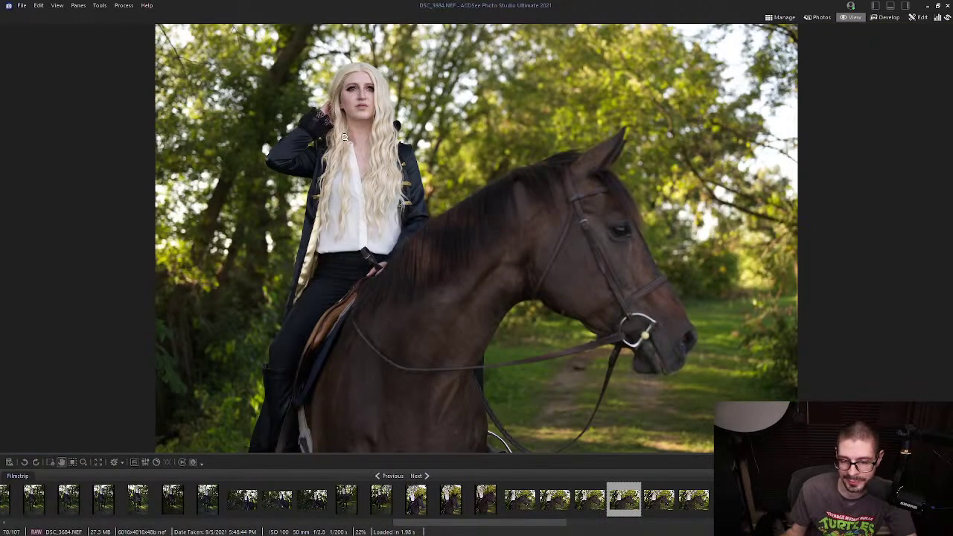
{"action": "left_click_drag", "start_coordinate": [356, 93], "coordinate": [361, 124]}
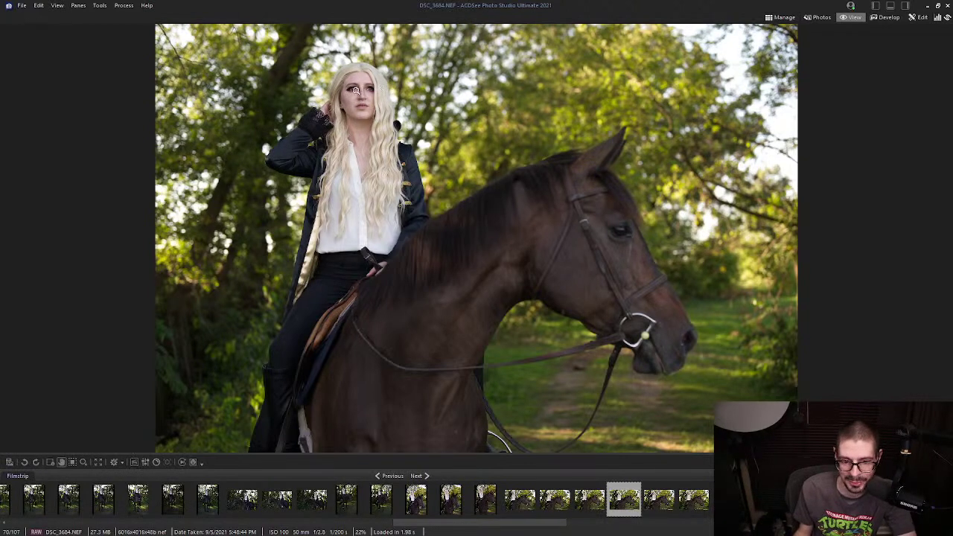
{"action": "left_click", "coordinate": [371, 90]}
{"action": "left_click_drag", "start_coordinate": [372, 90], "coordinate": [385, 115]}
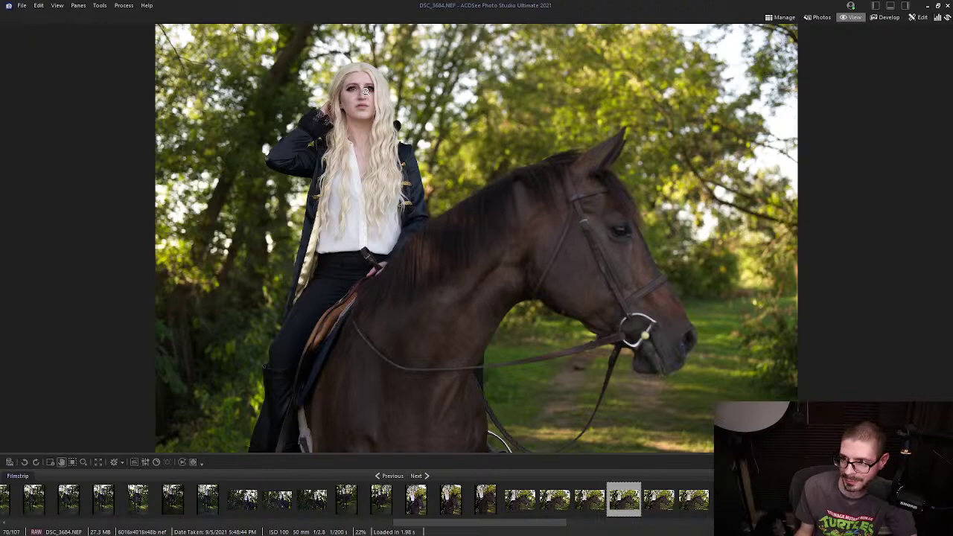
Step: Compare DSC_3684.NEF with the following shot, DSC_3685.NEF, and examine the rider's face in DSC_3684.NEF up close
{"action": "scroll", "coordinate": [376, 93], "scroll_direction": "down", "scroll_amount": 1}
{"action": "scroll", "coordinate": [382, 95], "scroll_direction": "up", "scroll_amount": 1}
{"action": "scroll", "coordinate": [357, 102], "scroll_direction": "down", "scroll_amount": 1}
{"action": "scroll", "coordinate": [352, 104], "scroll_direction": "up", "scroll_amount": 1}
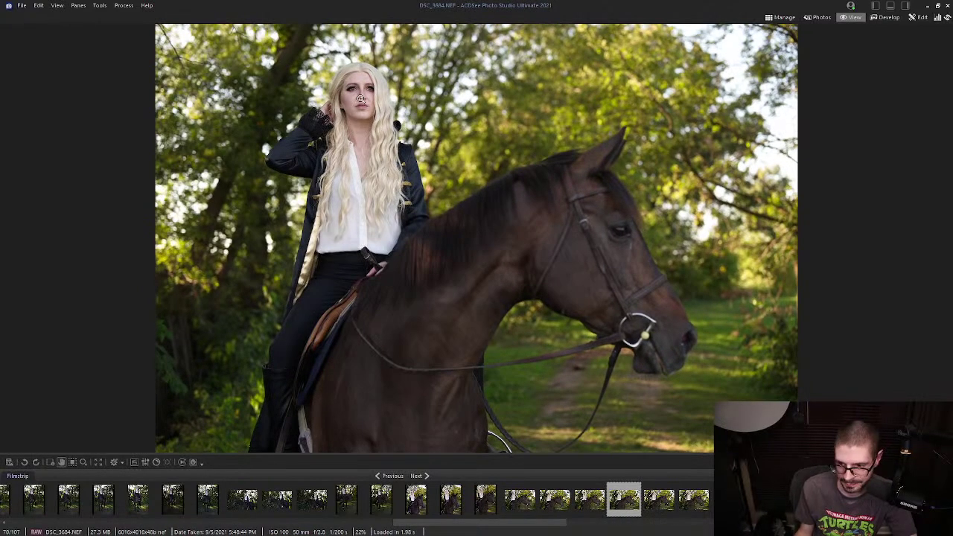
{"action": "scroll", "coordinate": [360, 98], "scroll_direction": "down", "scroll_amount": 1}
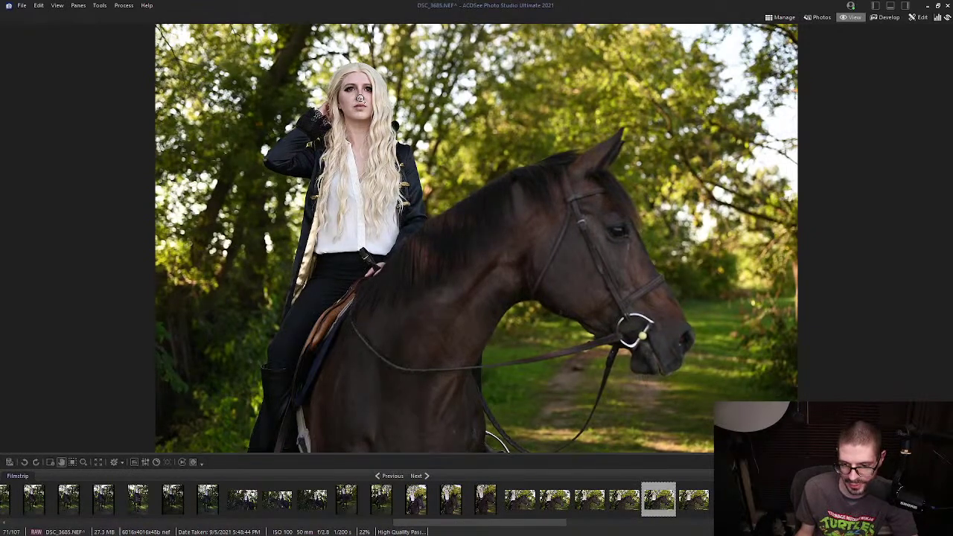
{"action": "scroll", "coordinate": [360, 99], "scroll_direction": "up", "scroll_amount": 1}
{"action": "scroll", "coordinate": [360, 98], "scroll_direction": "down", "scroll_amount": 1}
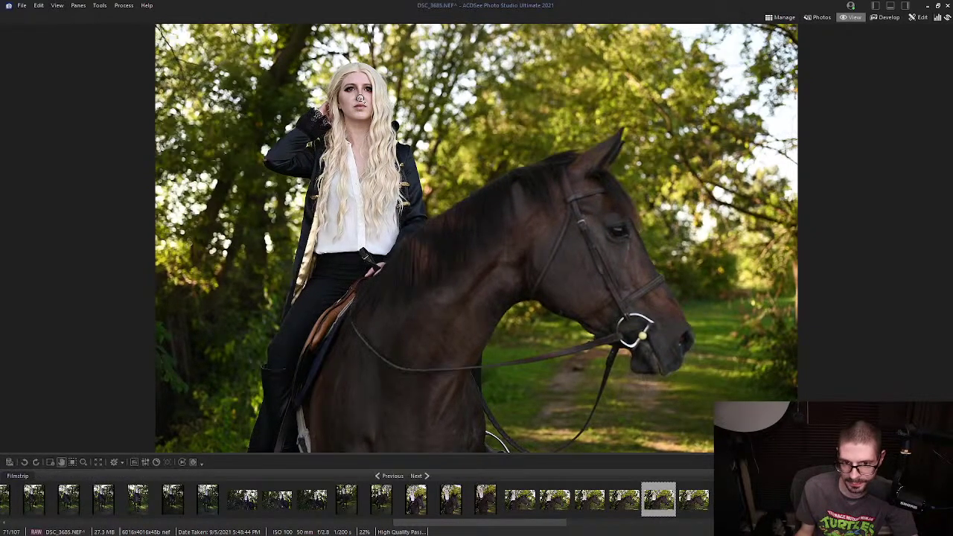
{"action": "scroll", "coordinate": [359, 99], "scroll_direction": "up", "scroll_amount": 1}
{"action": "left_click", "coordinate": [376, 96]}
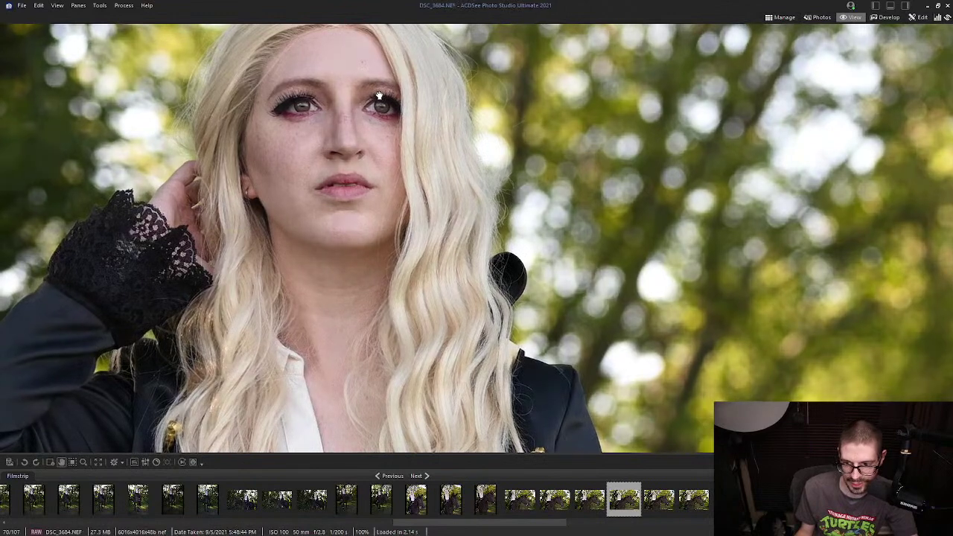
{"action": "left_click_drag", "start_coordinate": [378, 97], "coordinate": [417, 158]}
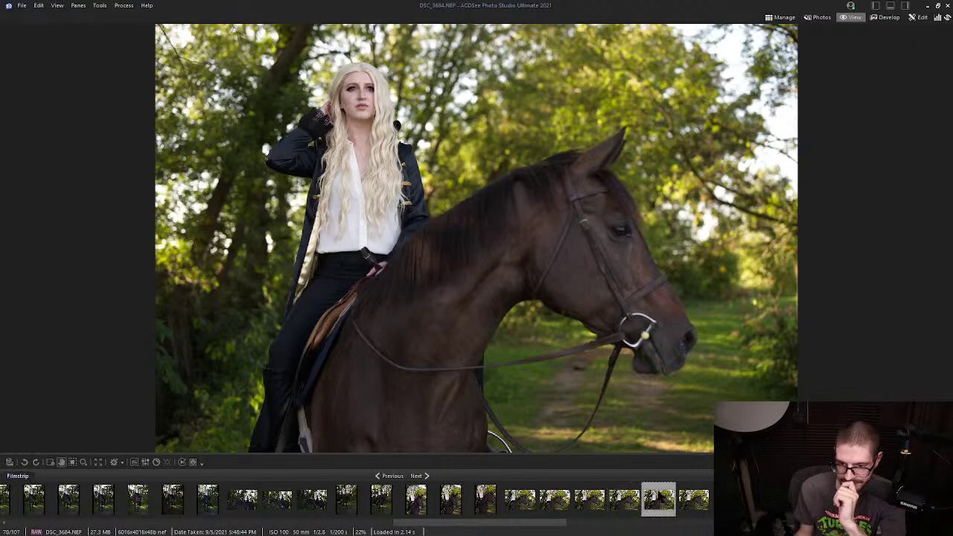
Step: View DSC_3686.NEF, skip ahead to the portrait IMG_3337.CR3, and open IMG_3338.CR3
{"action": "left_click", "coordinate": [659, 497]}
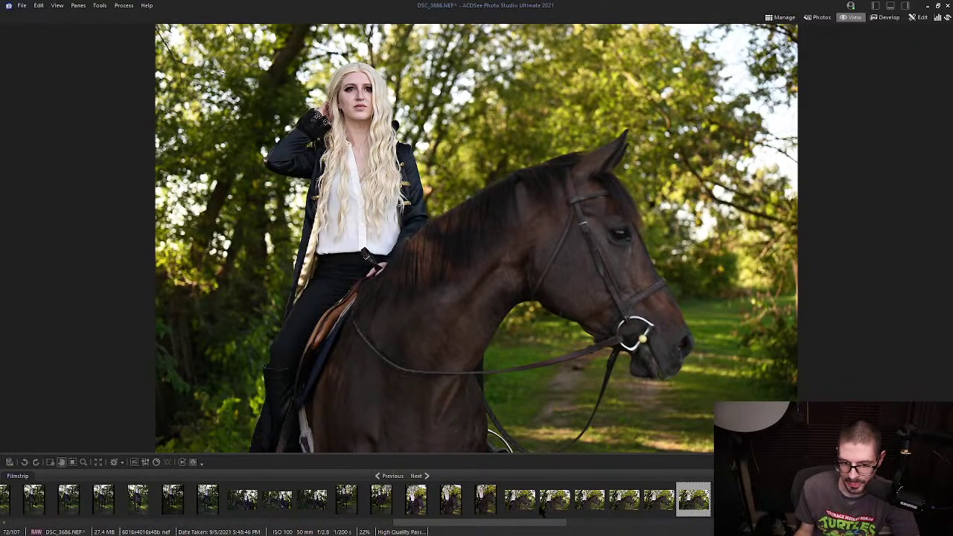
{"action": "scroll", "coordinate": [543, 509], "scroll_direction": "down", "scroll_amount": 5}
{"action": "scroll", "coordinate": [542, 508], "scroll_direction": "down", "scroll_amount": 4}
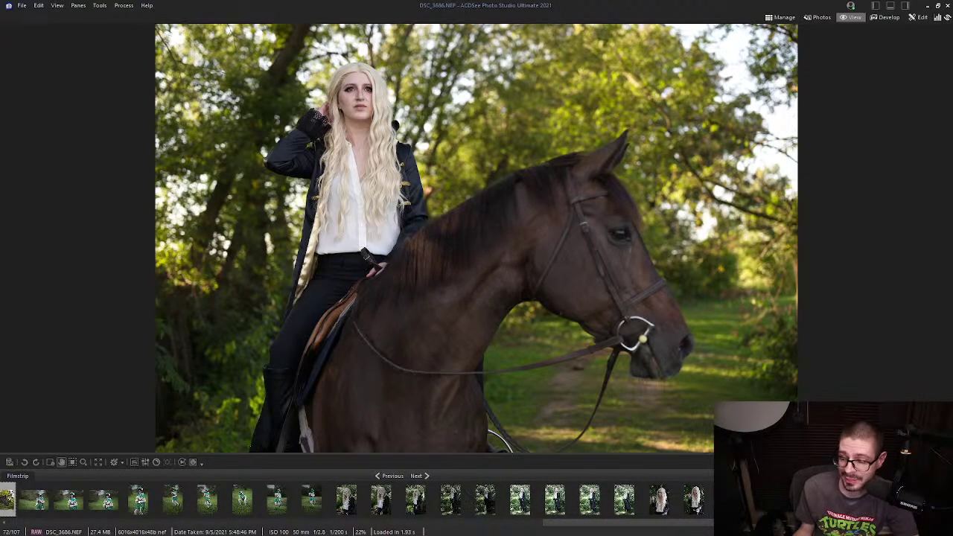
{"action": "left_click", "coordinate": [660, 506]}
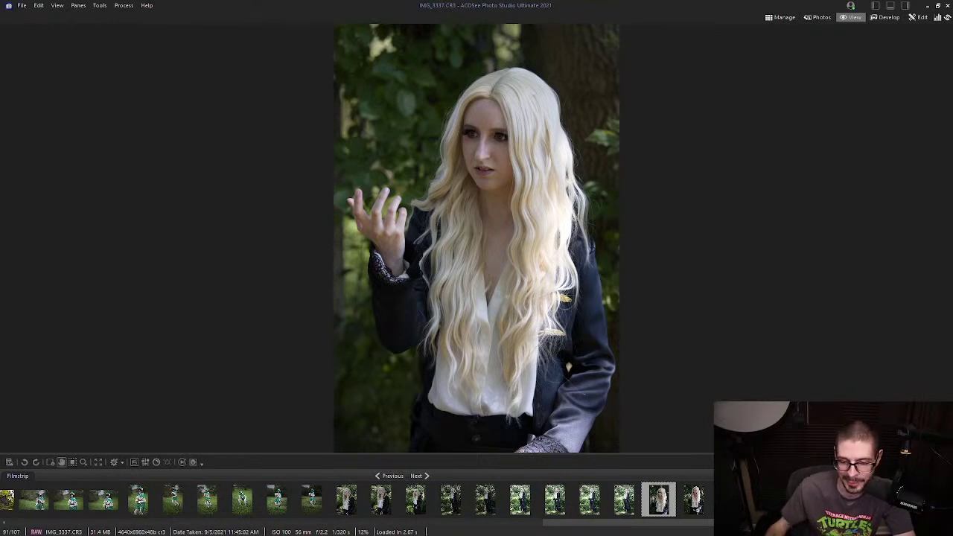
{"action": "left_click", "coordinate": [696, 504]}
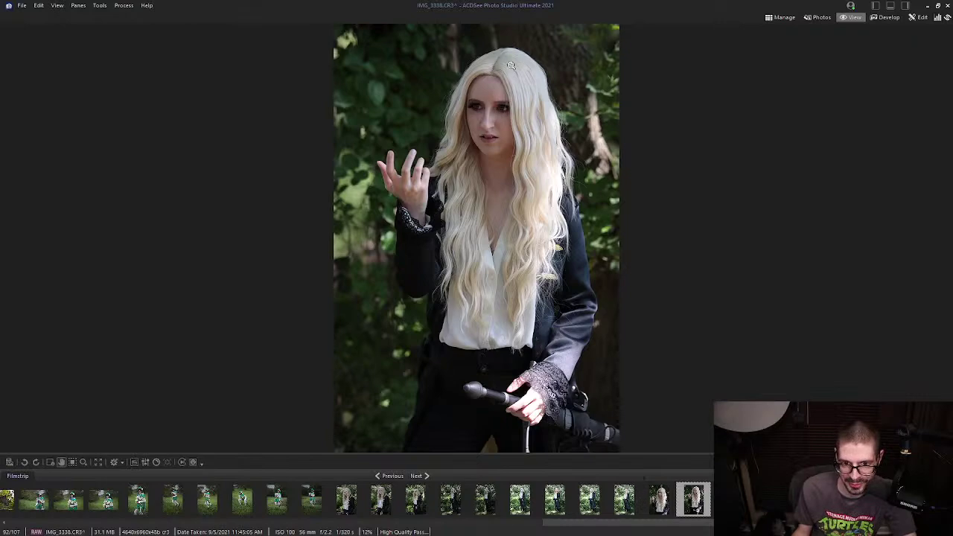
Step: Inspect the model's eyes and face in IMG_3338.CR3 at 100% zoom
{"action": "left_click", "coordinate": [508, 103]}
{"action": "left_click_drag", "start_coordinate": [517, 112], "coordinate": [532, 132]}
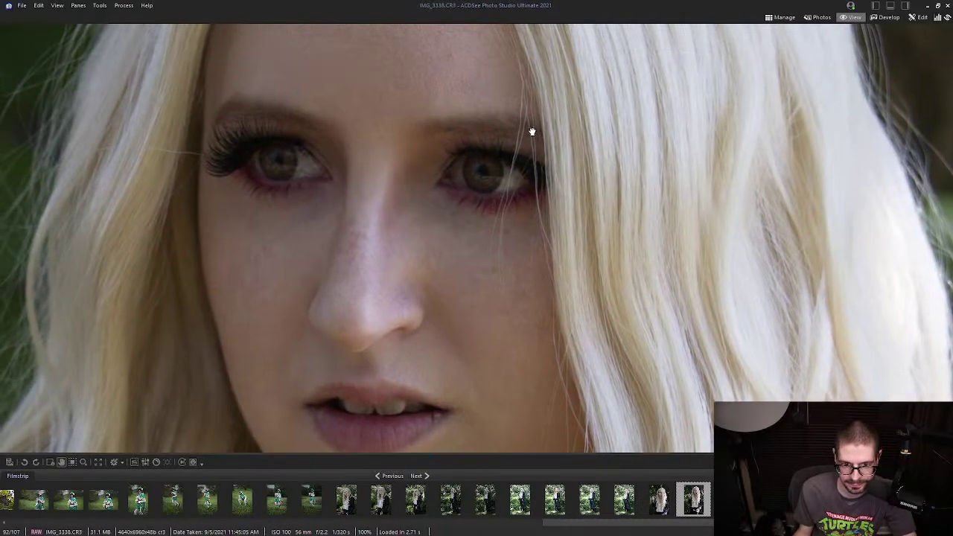
{"action": "left_click", "coordinate": [532, 132]}
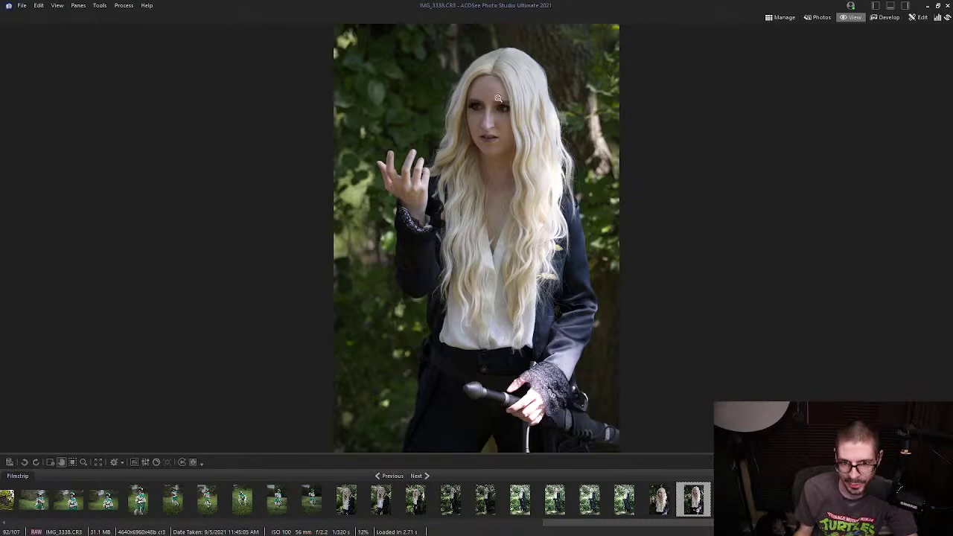
{"action": "left_click", "coordinate": [502, 102]}
{"action": "left_click_drag", "start_coordinate": [502, 104], "coordinate": [499, 79]}
{"action": "left_click", "coordinate": [587, 170]}
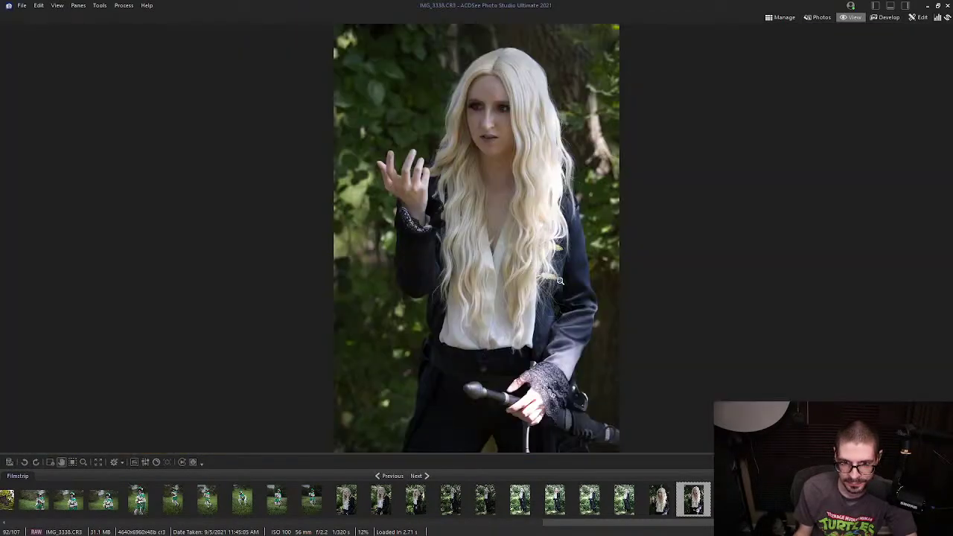
Step: Browse forward to IMG_3343.CR3 and check the model's face at 100% zoom
{"action": "scroll", "coordinate": [560, 281], "scroll_direction": "down", "scroll_amount": 1}
{"action": "scroll", "coordinate": [557, 294], "scroll_direction": "down", "scroll_amount": 1}
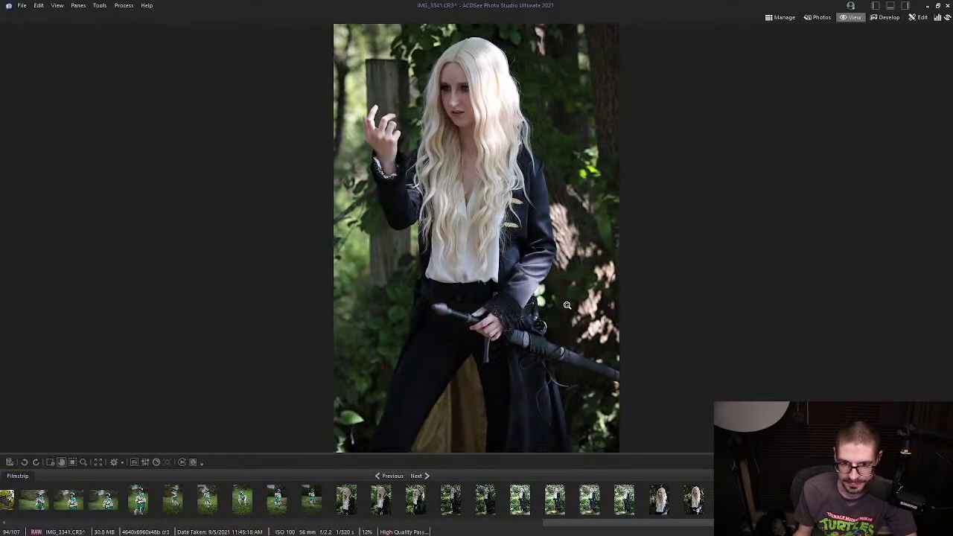
{"action": "scroll", "coordinate": [567, 306], "scroll_direction": "down", "scroll_amount": 1}
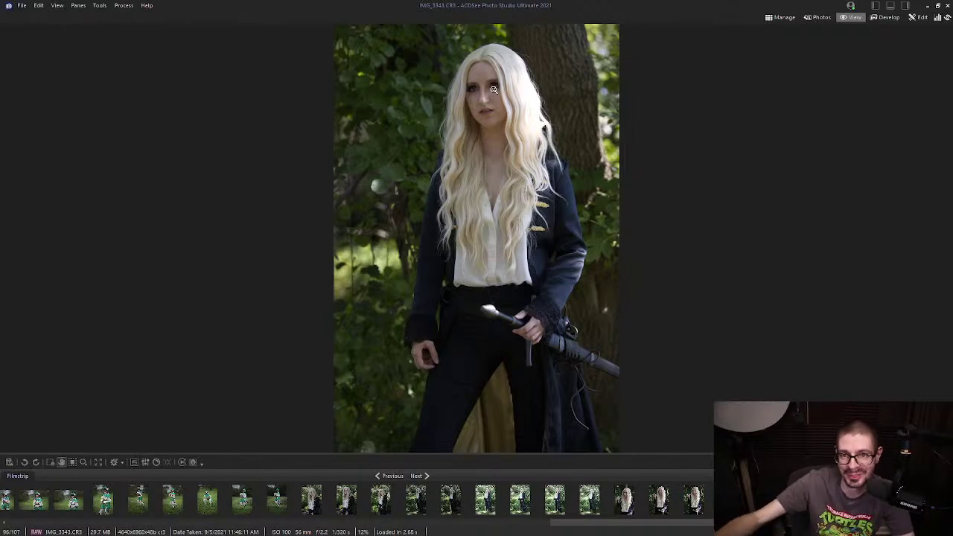
{"action": "left_click_drag", "start_coordinate": [501, 91], "coordinate": [471, 170]}
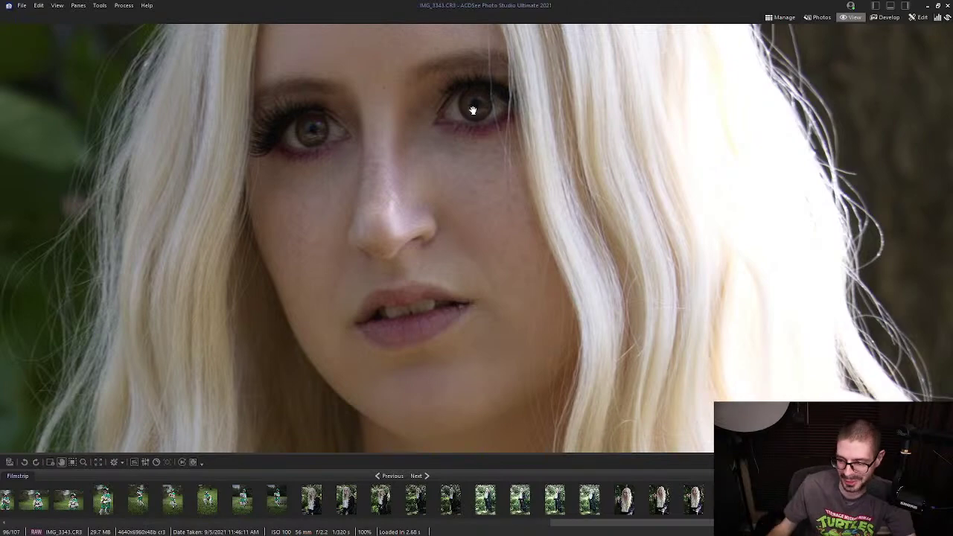
{"action": "left_click_drag", "start_coordinate": [461, 117], "coordinate": [447, 89]}
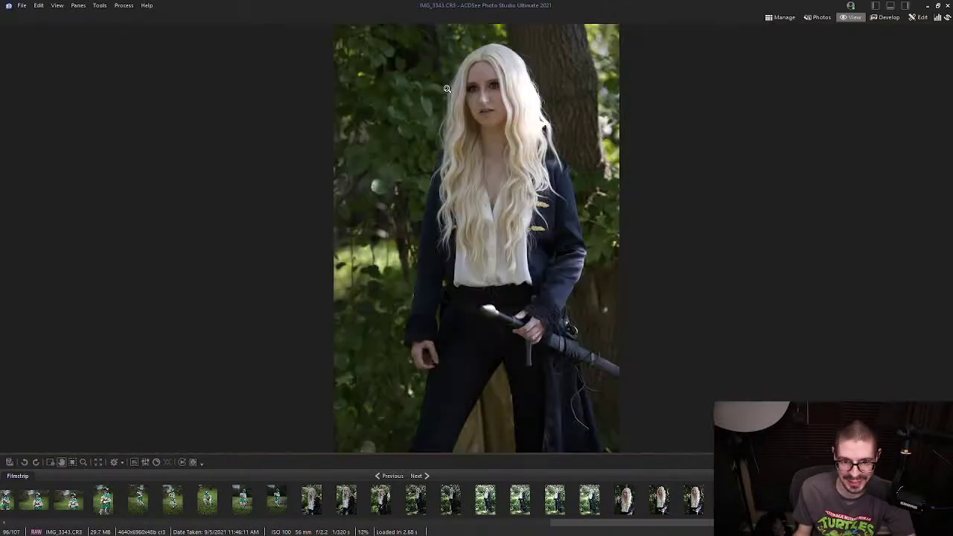
Step: Move on to the crouching pose in IMG_3354.CR3 and examine the face at 100% zoom
{"action": "scroll", "coordinate": [536, 274], "scroll_direction": "down", "scroll_amount": 2}
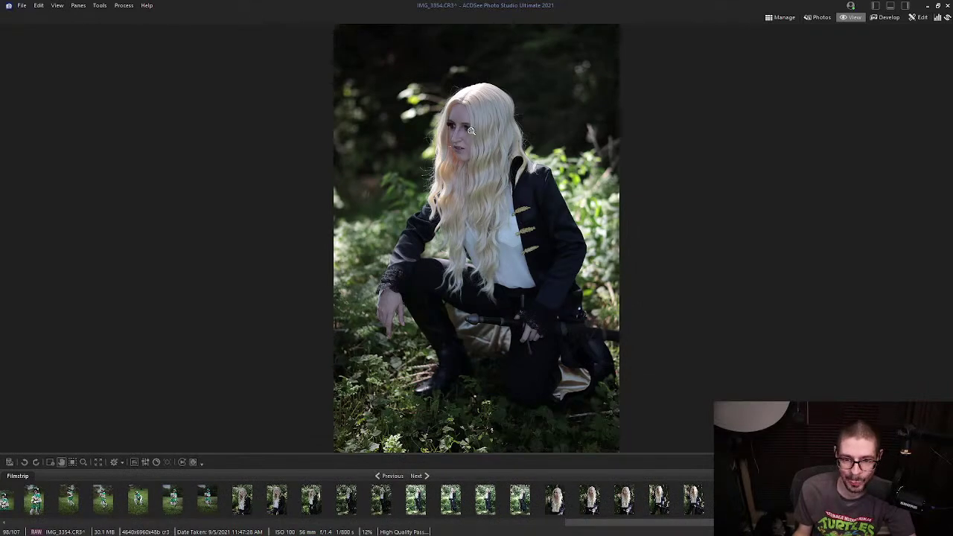
{"action": "left_click_drag", "start_coordinate": [469, 129], "coordinate": [502, 140]}
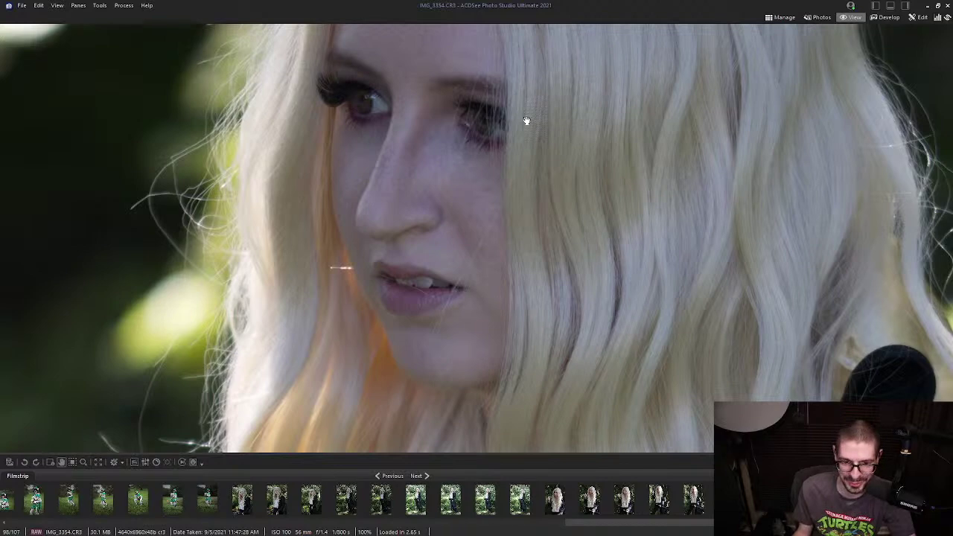
{"action": "left_click_drag", "start_coordinate": [492, 136], "coordinate": [439, 158]}
Step: Look through the remaining crouching and horseback shots up to the last image, IMG_4235.CR3
{"action": "key", "text": "Right"}
{"action": "key", "text": "Right"}
{"action": "key", "text": "Right"}
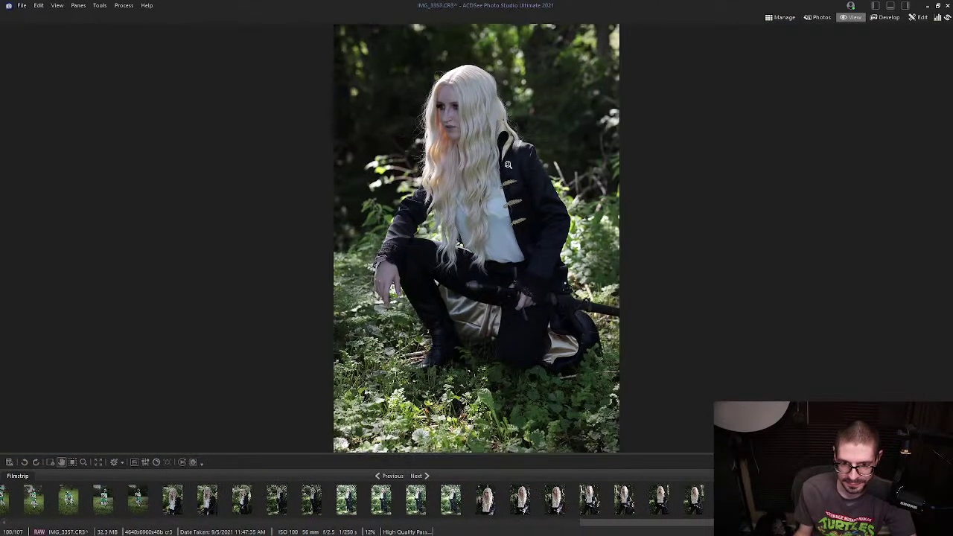
{"action": "key", "text": "Right"}
{"action": "key", "text": "Right"}
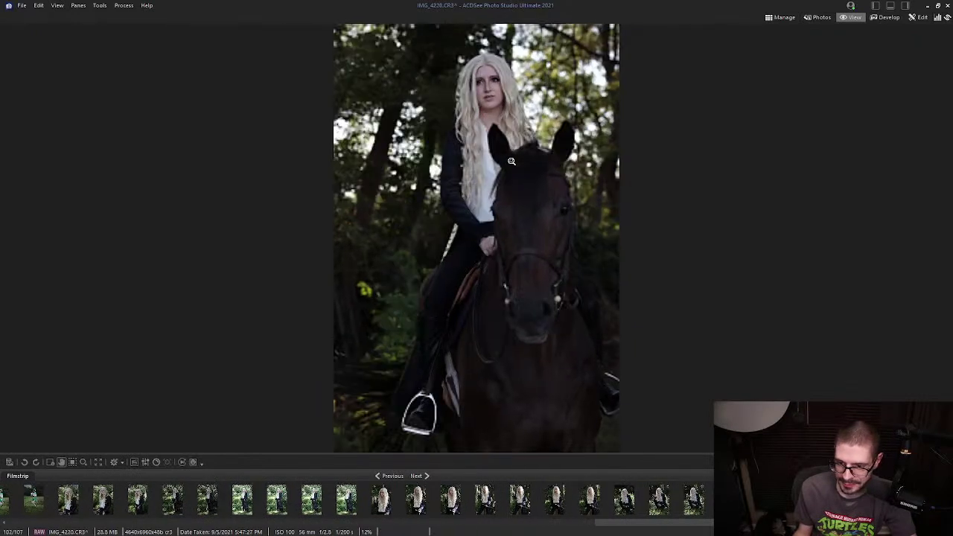
{"action": "left_click_drag", "start_coordinate": [667, 527], "coordinate": [696, 526]}
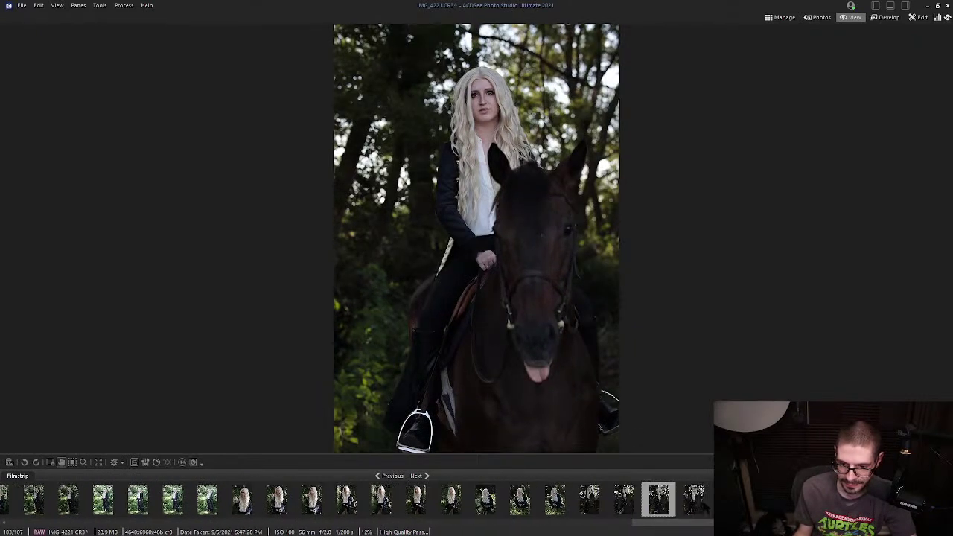
{"action": "key", "text": "Right"}
{"action": "key", "text": "Right"}
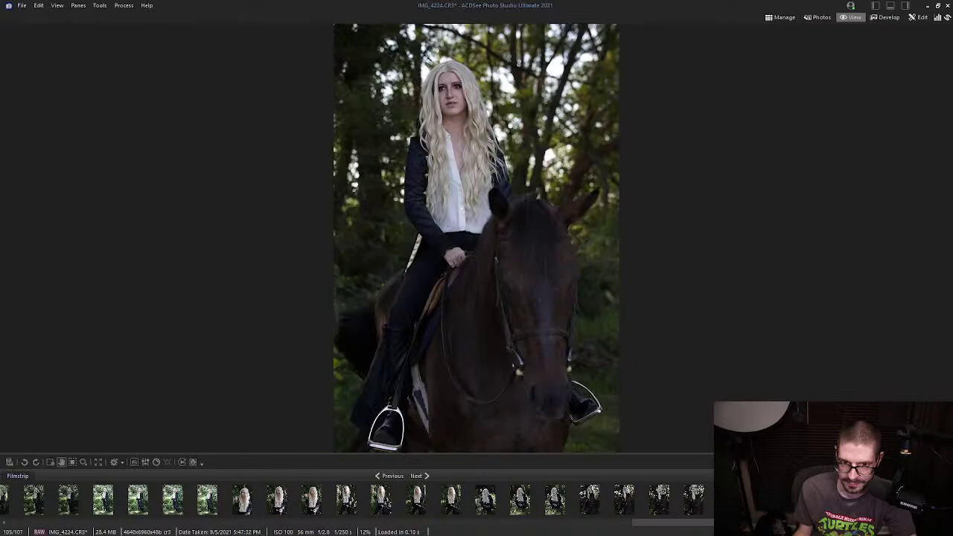
{"action": "key", "text": "Right"}
{"action": "key", "text": "Right"}
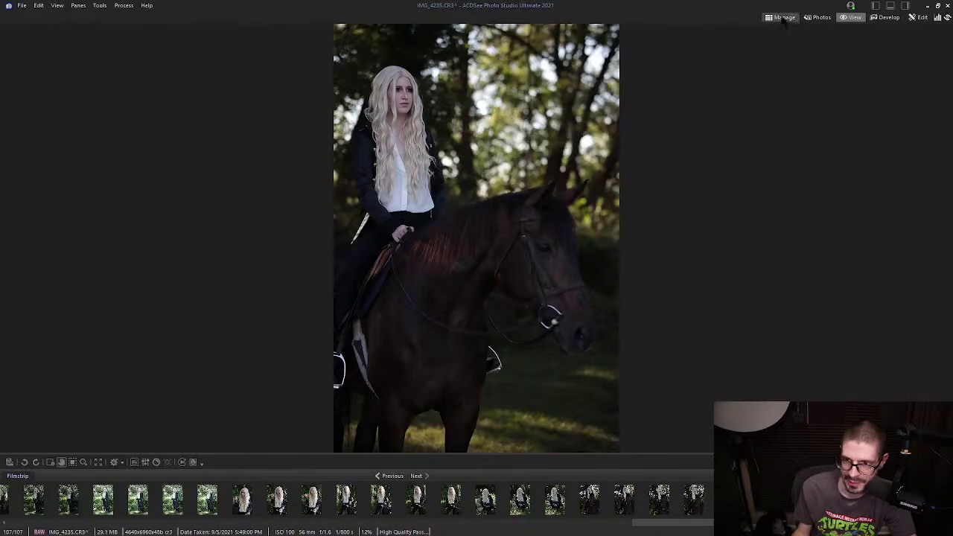
Step: Return to the Manage workspace, filter the folder by the Yellow label, and select DSC_3019.NEF
{"action": "left_click", "coordinate": [783, 18]}
{"action": "left_click", "coordinate": [225, 45]}
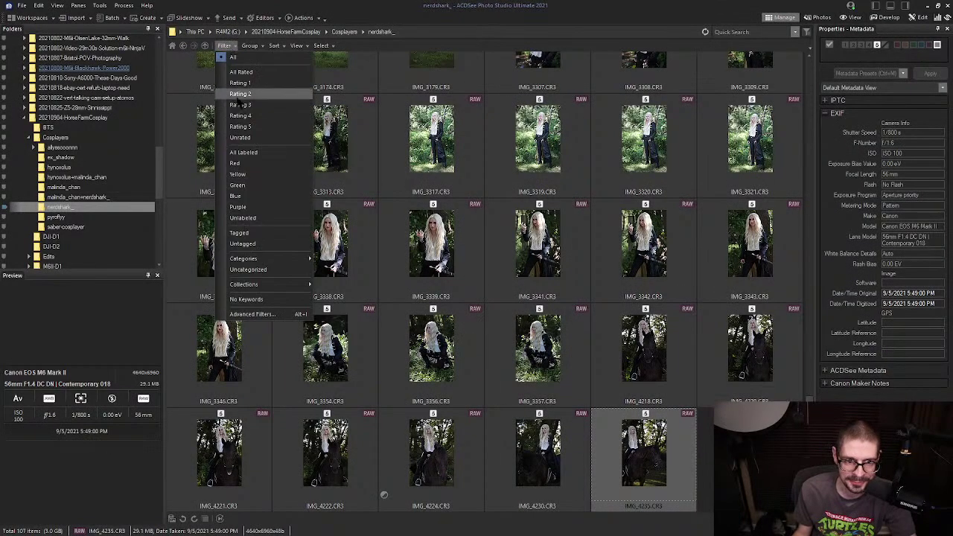
{"action": "left_click", "coordinate": [239, 175]}
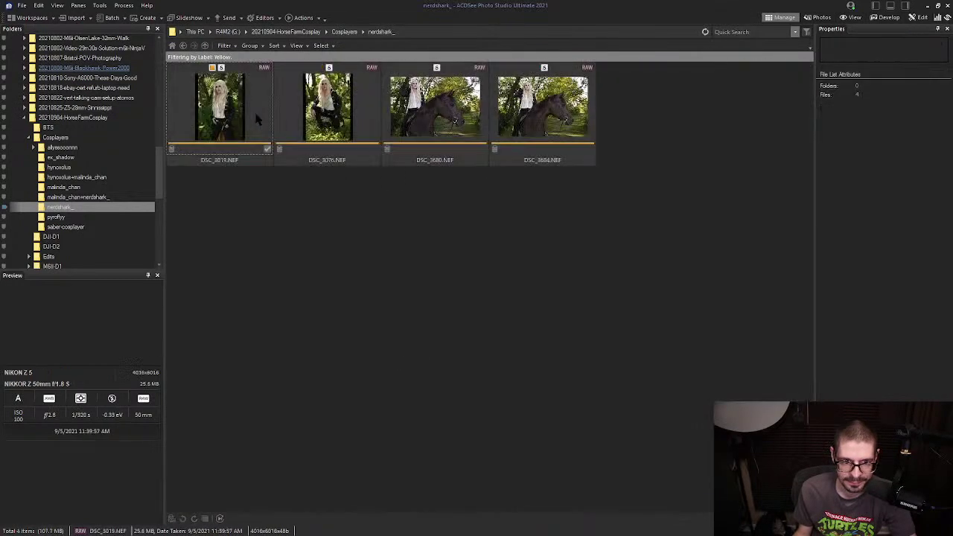
{"action": "left_click", "coordinate": [226, 104]}
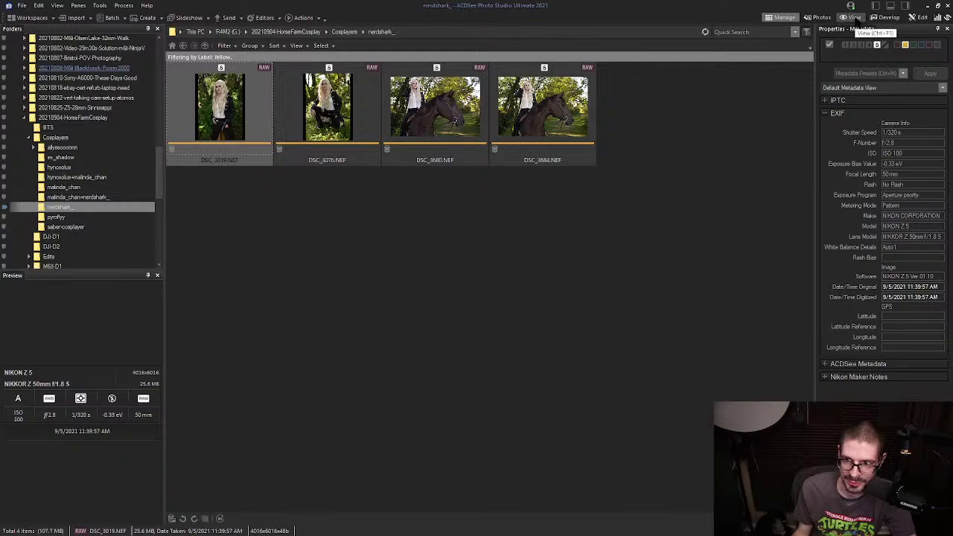
Step: View the yellow-labelled picks at full size from DSC_3019.NEF through DSC_3684.NEF and inspect the rider's face in the last one
{"action": "left_click", "coordinate": [853, 18]}
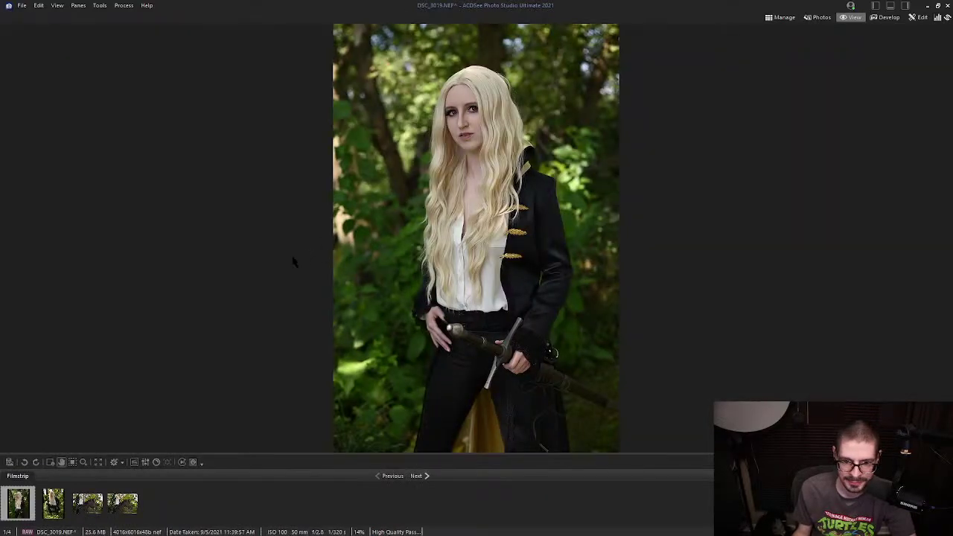
{"action": "key", "text": "Right"}
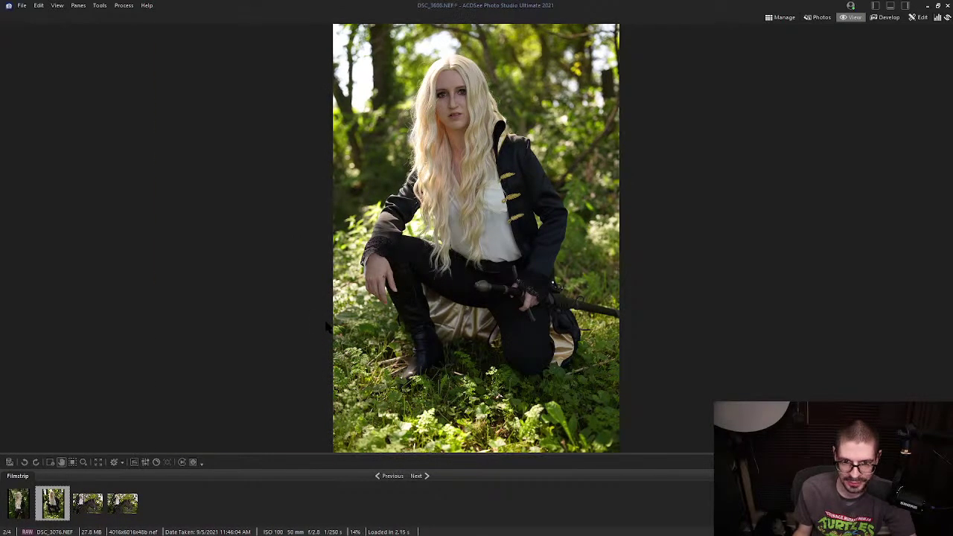
{"action": "key", "text": "Right"}
{"action": "key", "text": "Right"}
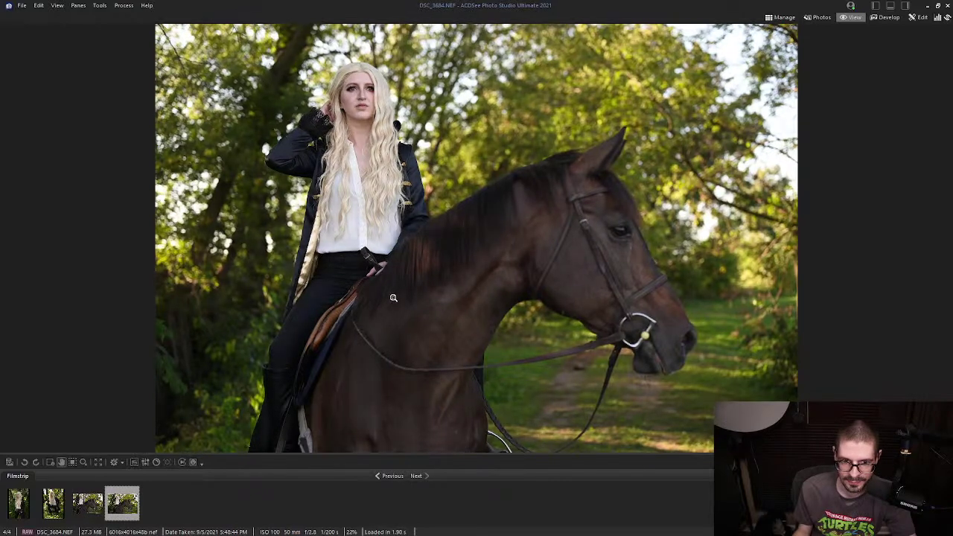
{"action": "left_click_drag", "start_coordinate": [368, 81], "coordinate": [579, 151]}
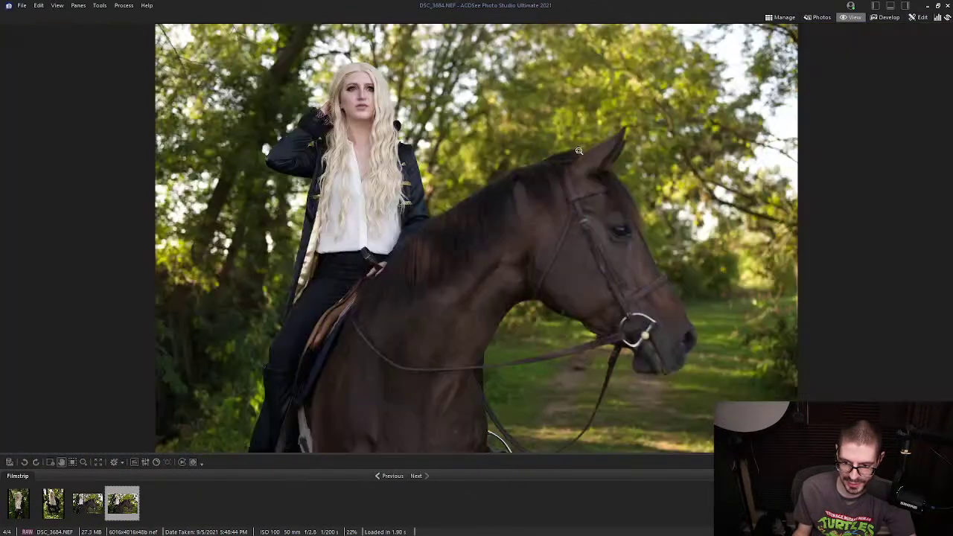
Step: Open DSC_3684.NEF for developing and crop it inward from its upper-right corner to about 5818 × 3884 pixels, keeping the original proportions
{"action": "left_click", "coordinate": [885, 17]}
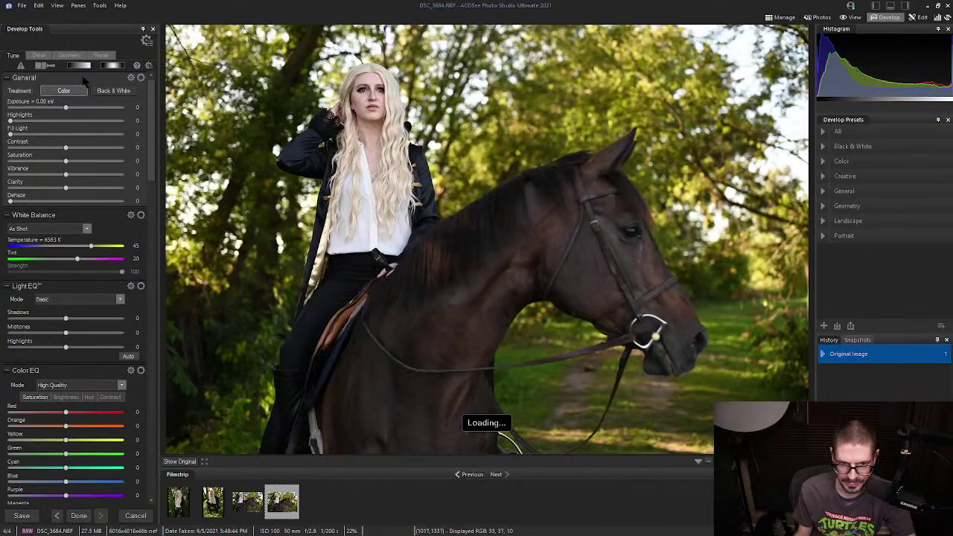
{"action": "left_click", "coordinate": [71, 56]}
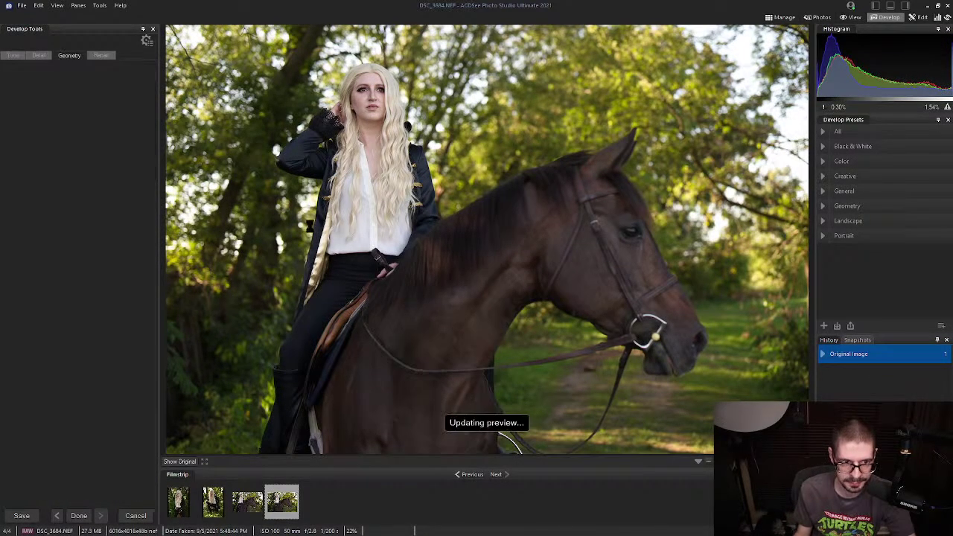
{"action": "left_click_drag", "start_coordinate": [715, 123], "coordinate": [769, 89]}
{"action": "left_click_drag", "start_coordinate": [495, 271], "coordinate": [452, 260]}
{"action": "scroll", "coordinate": [473, 247], "scroll_direction": "up", "scroll_amount": 5}
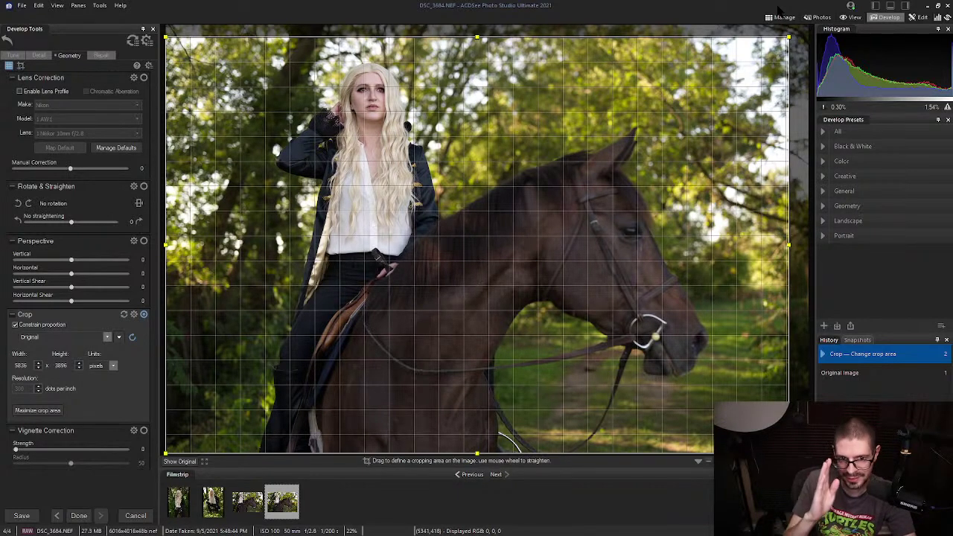
{"action": "scroll", "coordinate": [474, 246], "scroll_direction": "up", "scroll_amount": 1}
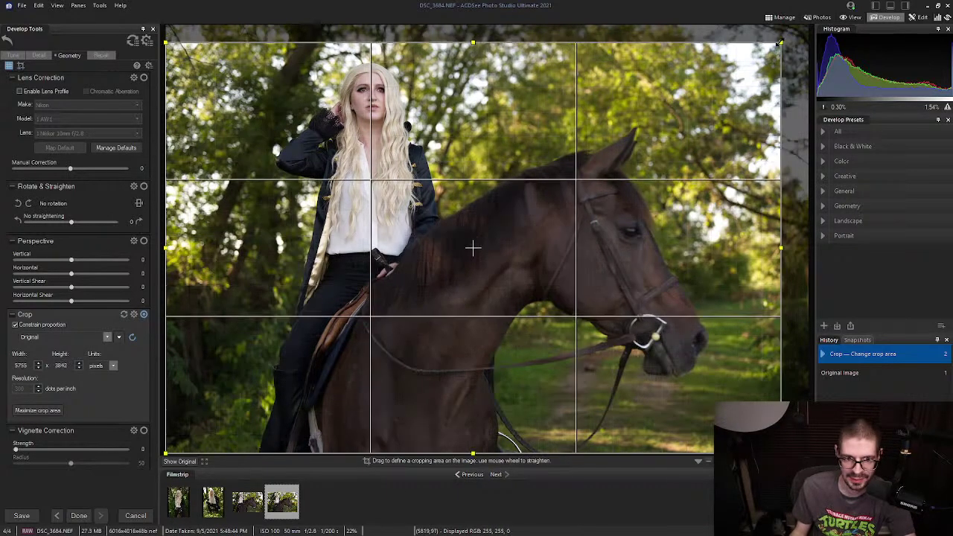
{"action": "scroll", "coordinate": [479, 244], "scroll_direction": "up", "scroll_amount": 1}
{"action": "scroll", "coordinate": [477, 244], "scroll_direction": "down", "scroll_amount": 3}
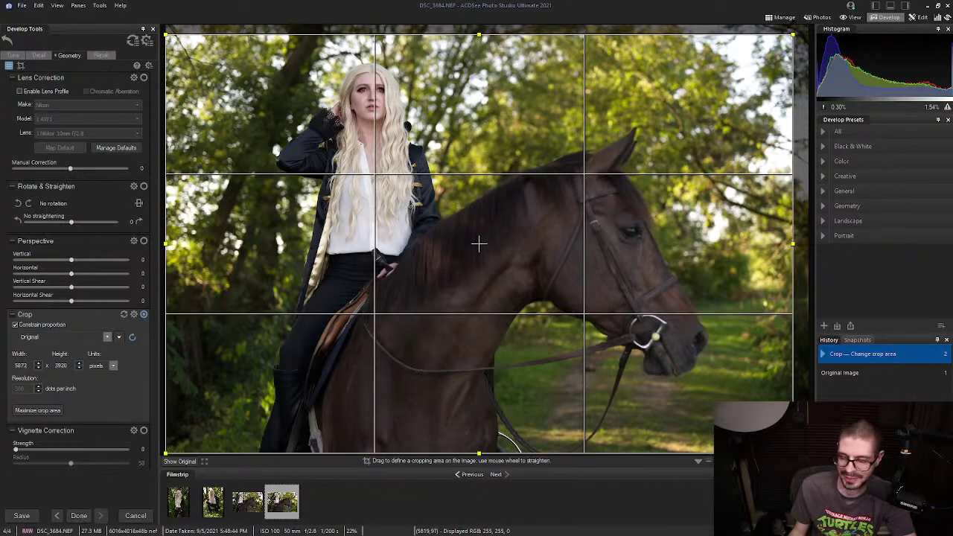
{"action": "scroll", "coordinate": [476, 246], "scroll_direction": "down", "scroll_amount": 1}
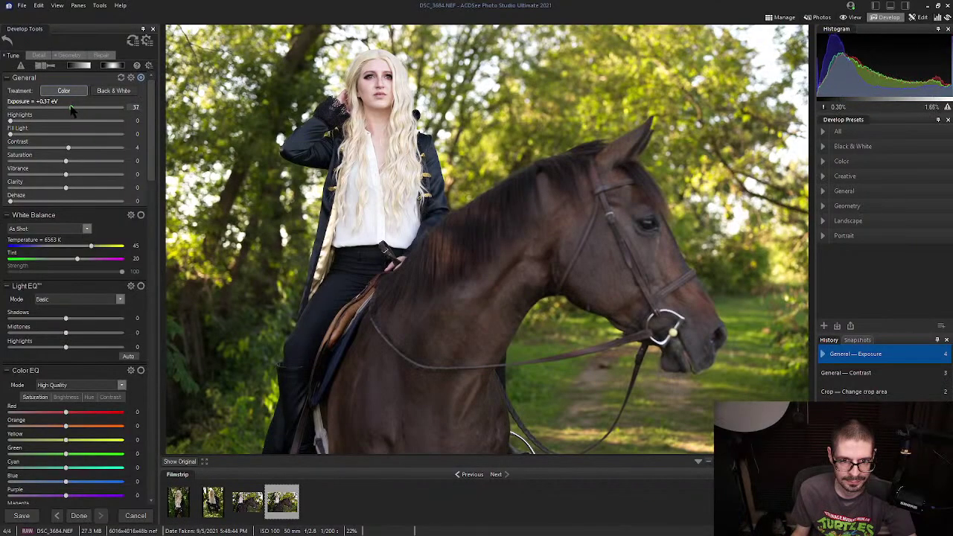
Step: Set Exposure to +0.02 eV and Contrast to 4, and raise Light EQ Shadows to 7 and Midtones to 4
{"action": "left_click", "coordinate": [67, 107]}
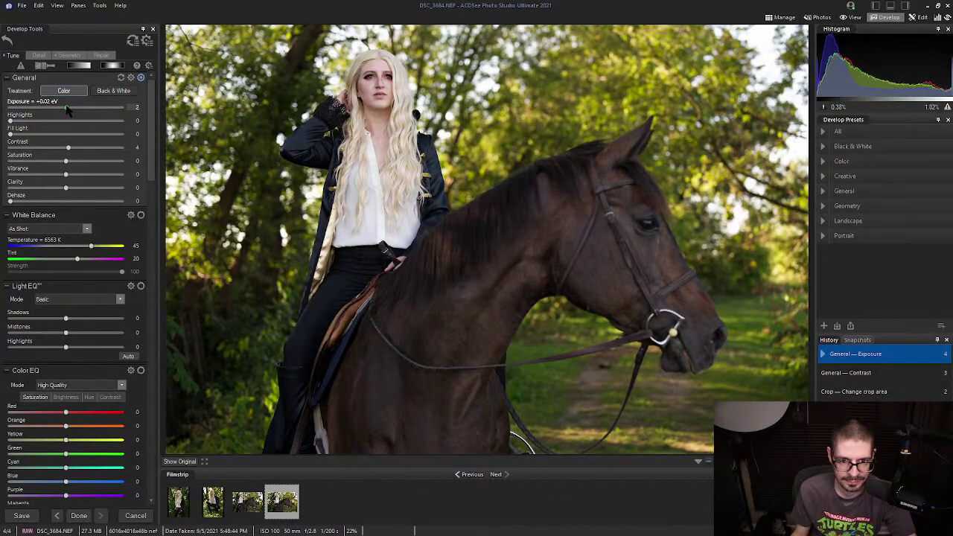
{"action": "left_click_drag", "start_coordinate": [66, 319], "coordinate": [67, 337]}
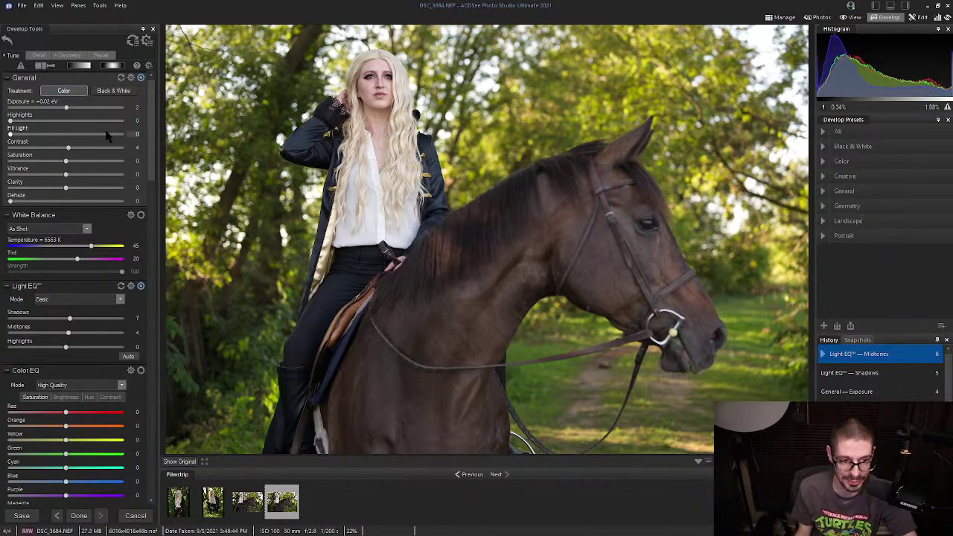
{"action": "scroll", "coordinate": [149, 149], "scroll_direction": "down", "scroll_amount": 2}
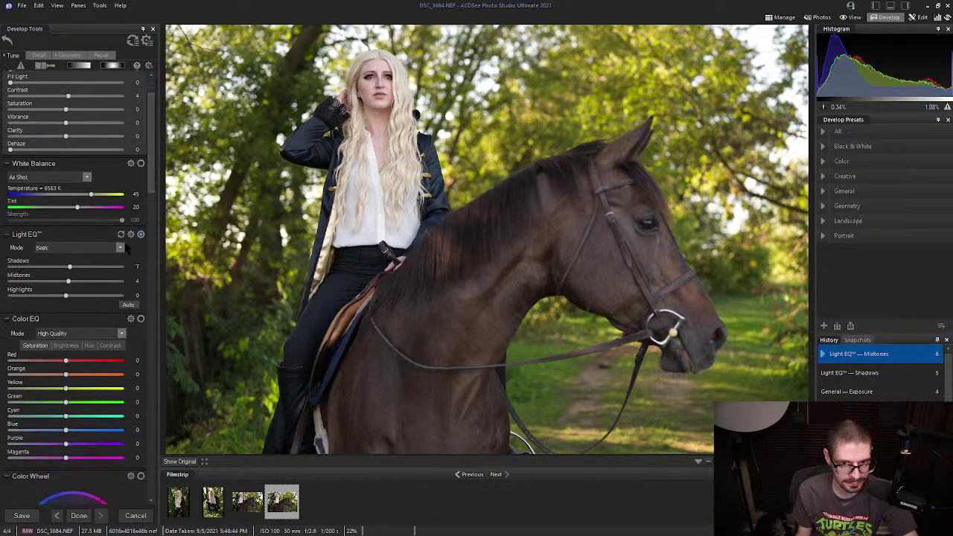
{"action": "scroll", "coordinate": [149, 186], "scroll_direction": "up", "scroll_amount": 2}
Step: Apply noise reduction to the horseback photo with Luminance 18 and Color 20
{"action": "left_click", "coordinate": [37, 57]}
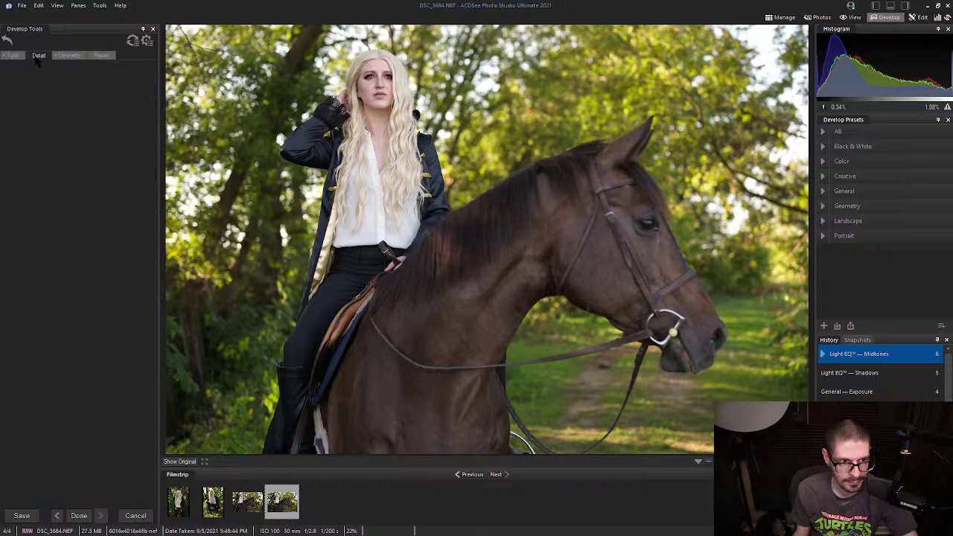
{"action": "scroll", "coordinate": [152, 199], "scroll_direction": "down", "scroll_amount": 1}
{"action": "left_click_drag", "start_coordinate": [11, 276], "coordinate": [26, 277]}
{"action": "left_click", "coordinate": [26, 306]}
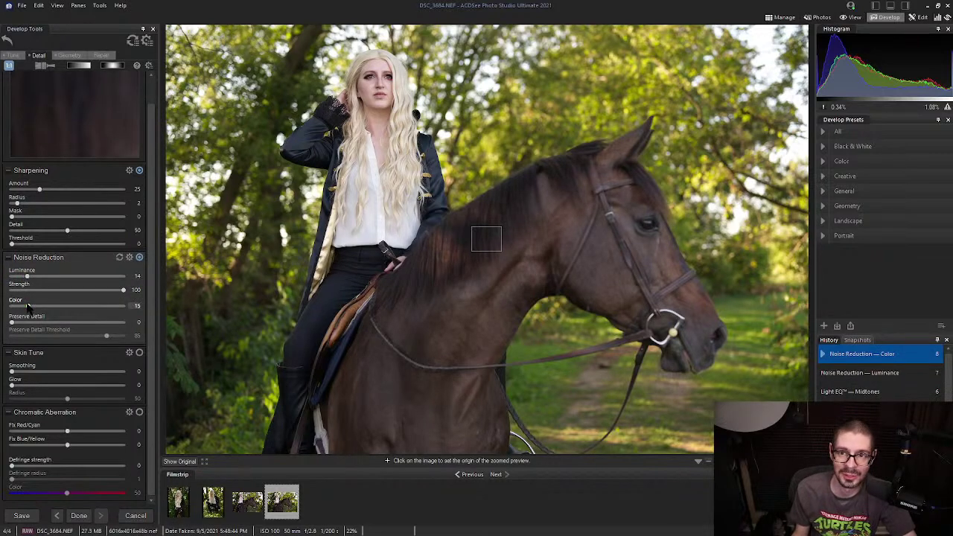
{"action": "left_click", "coordinate": [32, 277]}
{"action": "left_click", "coordinate": [33, 305]}
{"action": "left_click", "coordinate": [35, 277]}
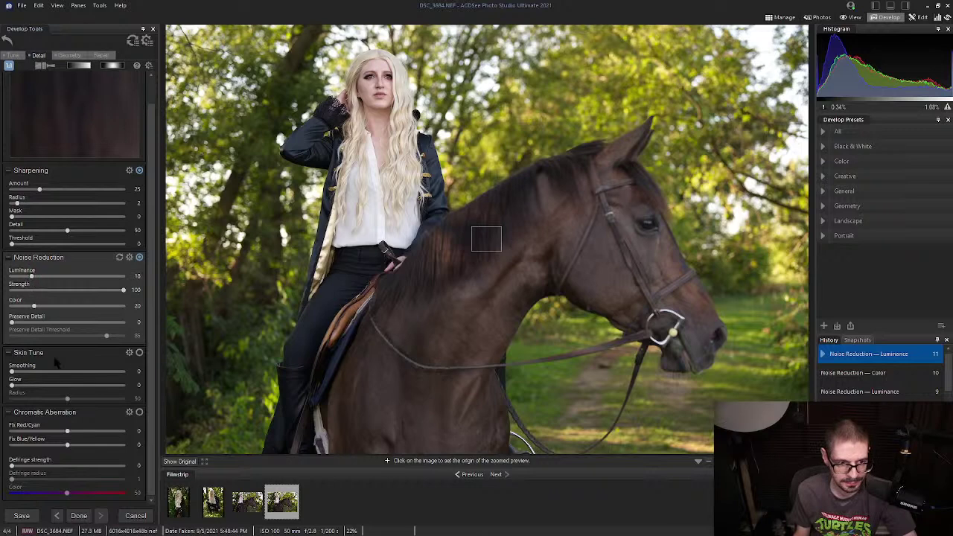
Step: Center the detail preview on the model's face and set Skin Tune Smoothing to 20 and Glow to 18
{"action": "mouse_move", "coordinate": [371, 73]}
{"action": "left_mouse_down"}
{"action": "mouse_move", "coordinate": [388, 86]}
{"action": "mouse_move", "coordinate": [393, 77]}
{"action": "left_mouse_up"}
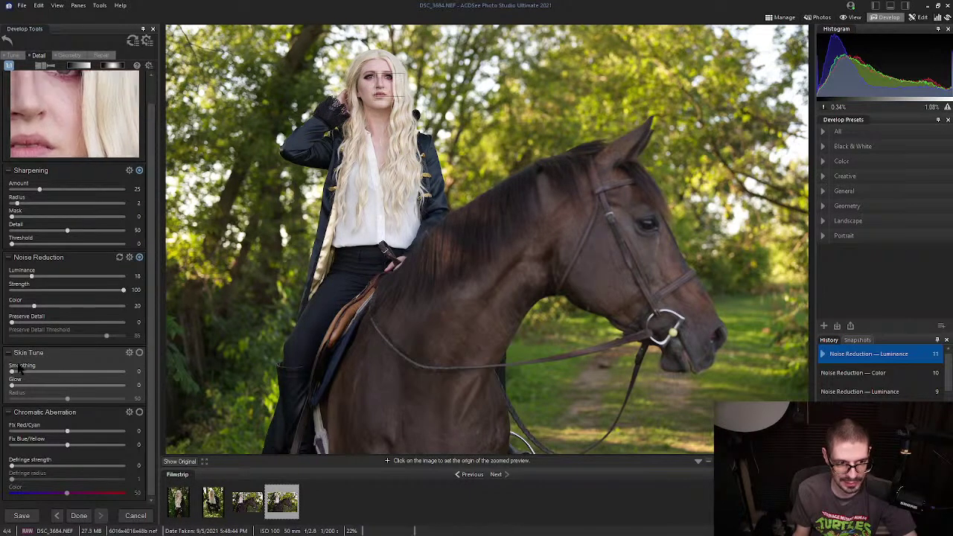
{"action": "left_click_drag", "start_coordinate": [12, 372], "coordinate": [41, 379]}
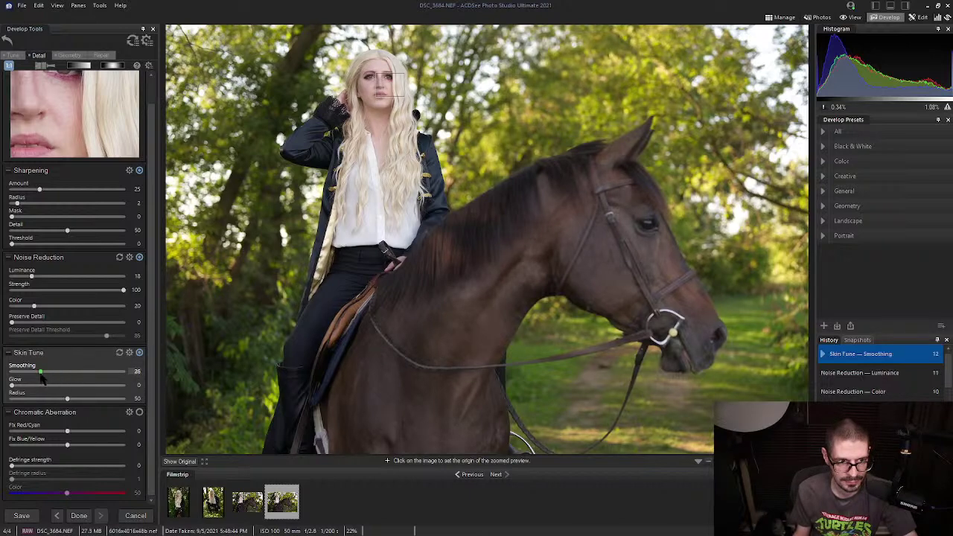
{"action": "left_click", "coordinate": [33, 385]}
{"action": "left_click_drag", "start_coordinate": [32, 387], "coordinate": [34, 391]}
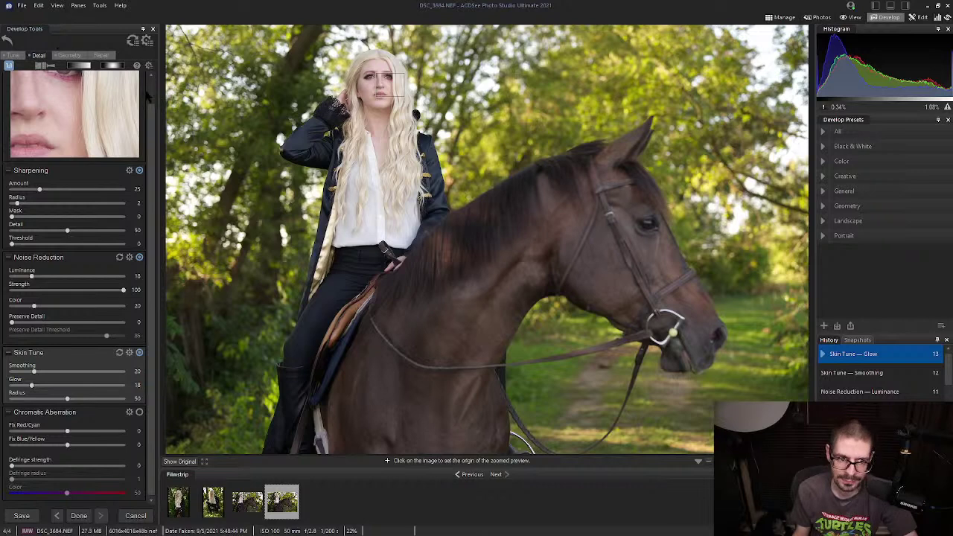
{"action": "scroll", "coordinate": [150, 96], "scroll_direction": "up", "scroll_amount": 2}
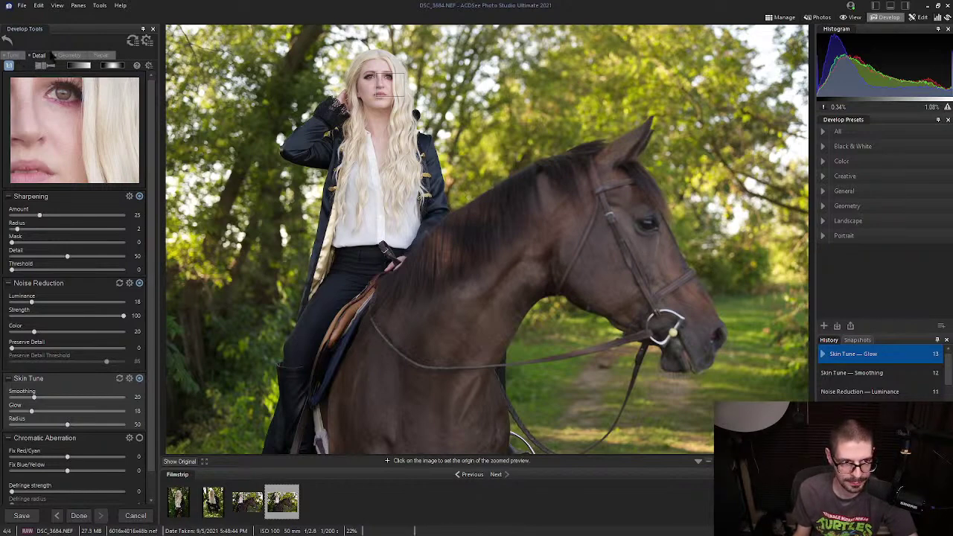
Step: Set the photo's Contrast to 13, Vibrance to 9 and Saturation to 12
{"action": "left_click", "coordinate": [9, 56]}
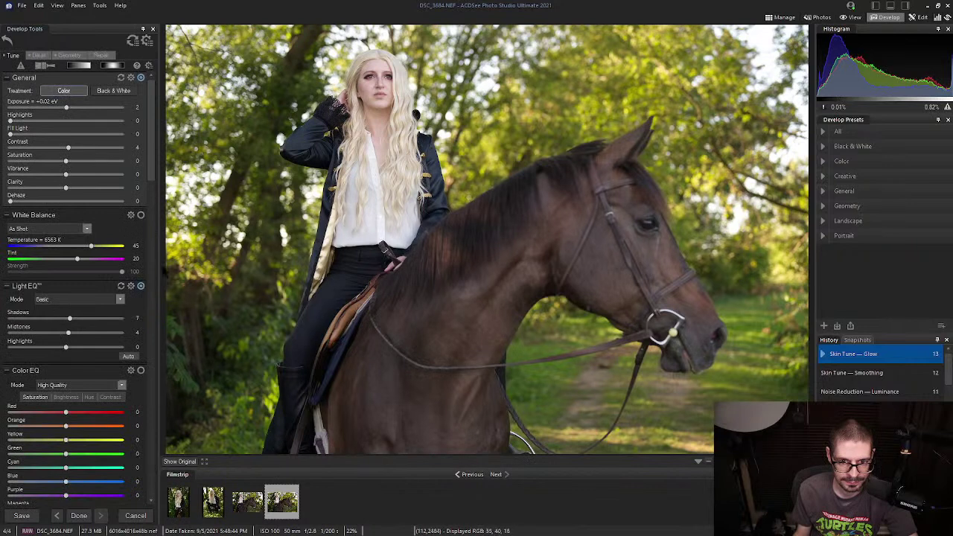
{"action": "left_click", "coordinate": [73, 148]}
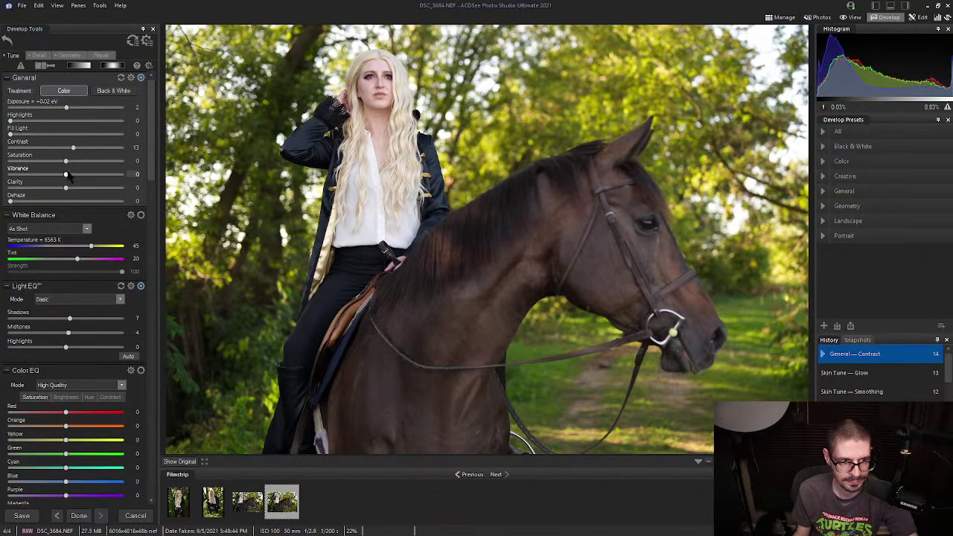
{"action": "left_click", "coordinate": [67, 175]}
{"action": "left_click", "coordinate": [70, 162]}
{"action": "left_click_drag", "start_coordinate": [72, 164], "coordinate": [73, 164]}
{"action": "mouse_move", "coordinate": [150, 133]}
{"action": "left_mouse_down"}
{"action": "mouse_move", "coordinate": [151, 159]}
{"action": "mouse_move", "coordinate": [152, 147]}
{"action": "left_mouse_up"}
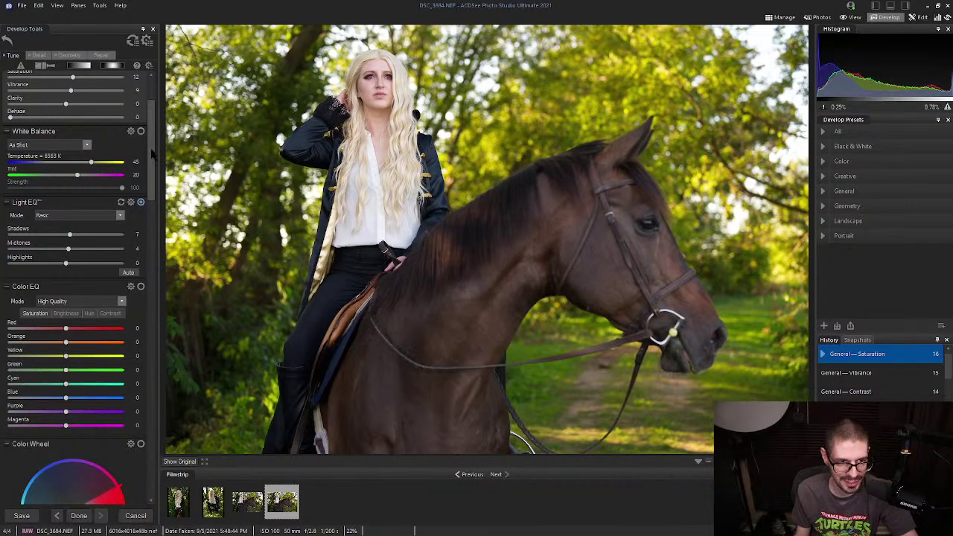
Step: Refine the tuning to Saturation 8, Contrast 14 and Light EQ Midtones 5
{"action": "scroll", "coordinate": [119, 158], "scroll_direction": "up", "scroll_amount": 2}
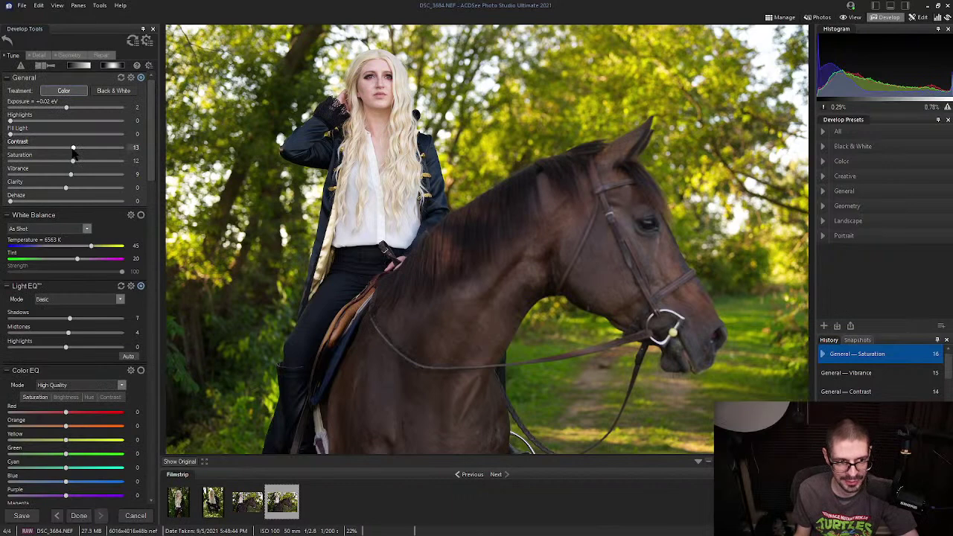
{"action": "left_click_drag", "start_coordinate": [73, 166], "coordinate": [71, 165]}
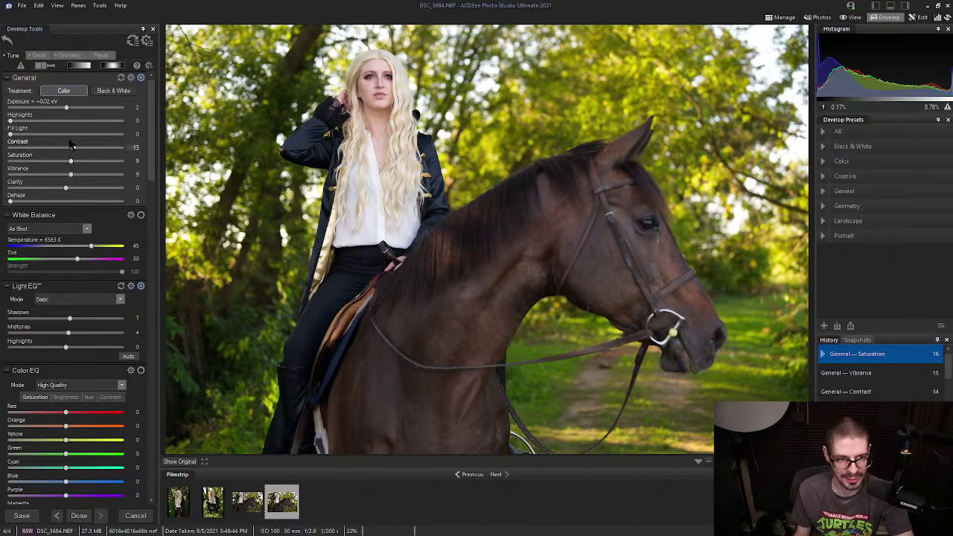
{"action": "left_click_drag", "start_coordinate": [72, 148], "coordinate": [71, 166]}
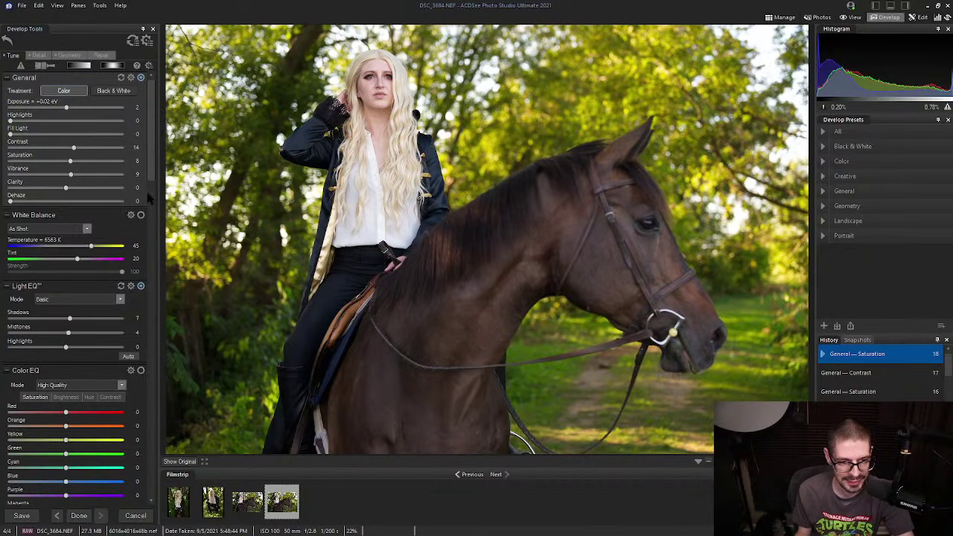
{"action": "left_click_drag", "start_coordinate": [153, 166], "coordinate": [155, 200]}
{"action": "scroll", "coordinate": [68, 129], "scroll_direction": "down", "scroll_amount": 2}
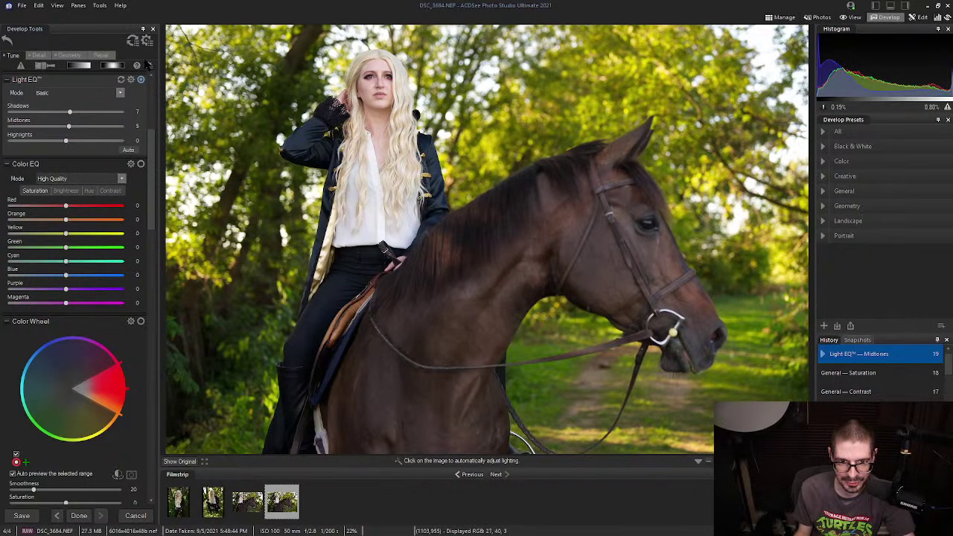
Step: Tighten the crop to about 5764 × 3848 pixels and reposition the crop area over the horse and rider
{"action": "left_click", "coordinate": [75, 56]}
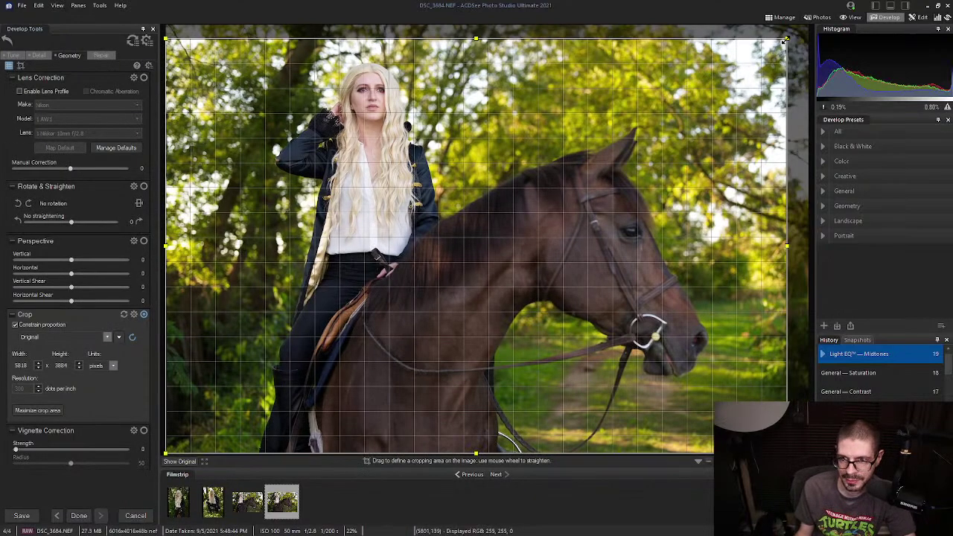
{"action": "left_click_drag", "start_coordinate": [786, 39], "coordinate": [782, 41]}
{"action": "left_click_drag", "start_coordinate": [662, 94], "coordinate": [645, 85]}
{"action": "left_click", "coordinate": [13, 55]}
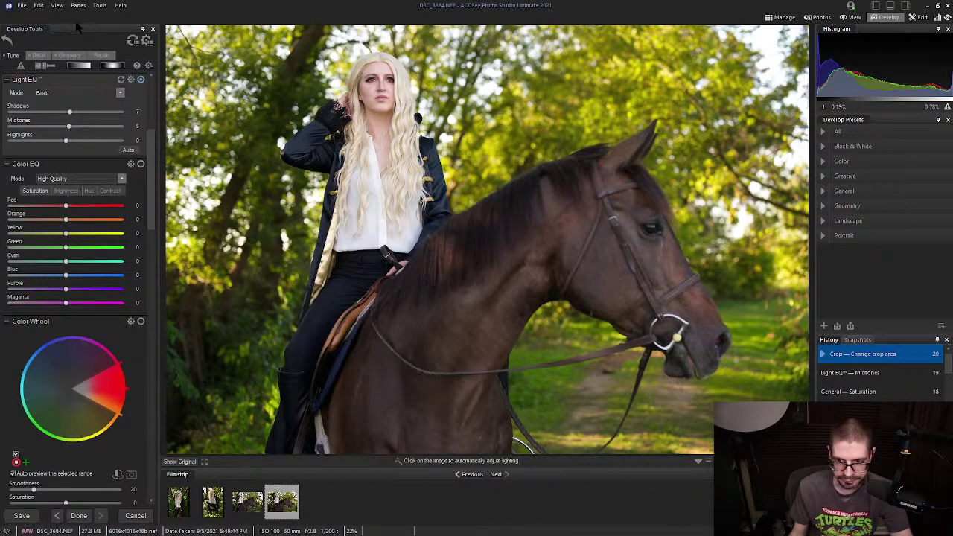
Step: Export the developed photo using the PSD FULL preset as a 24-bit RGB PSD in sRGB IEC61966-2.1
{"action": "left_click", "coordinate": [21, 6]}
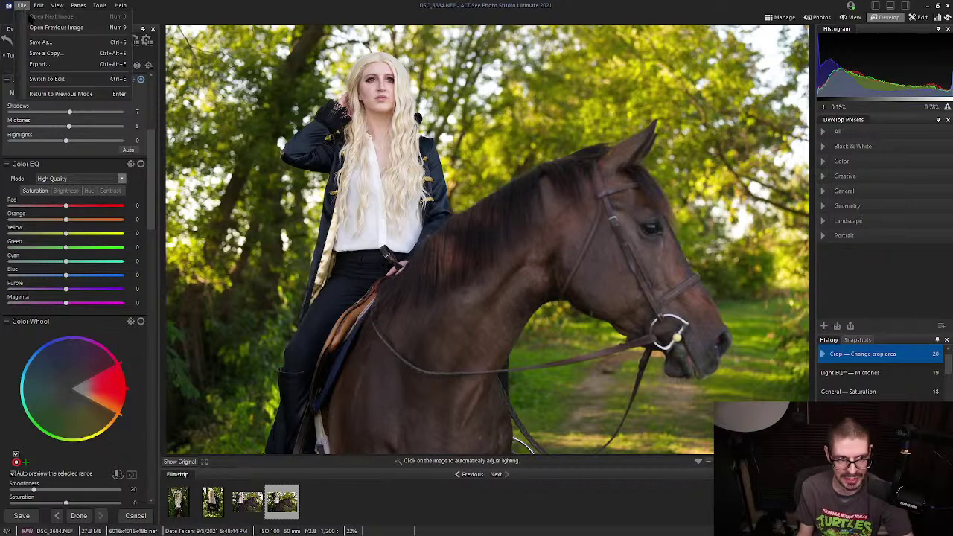
{"action": "left_click", "coordinate": [50, 64]}
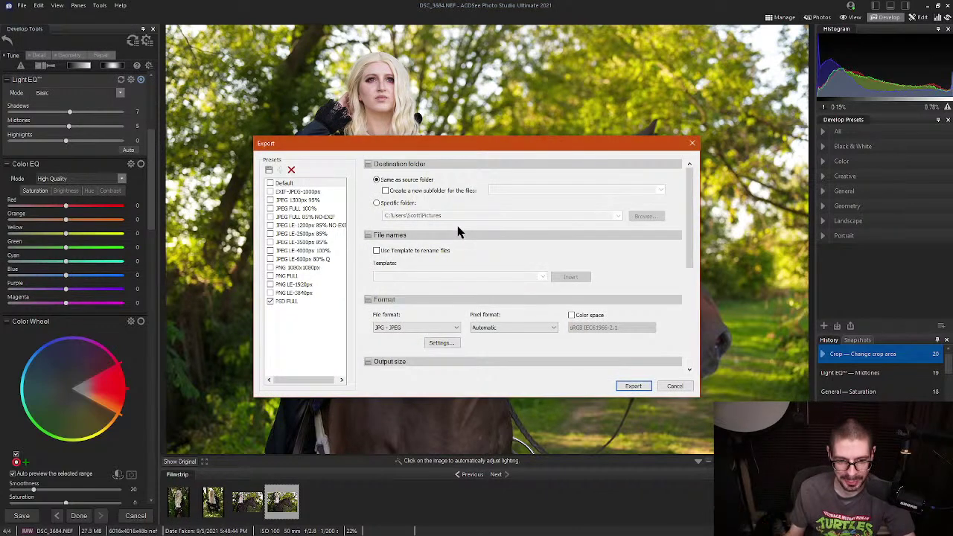
{"action": "left_click", "coordinate": [291, 303]}
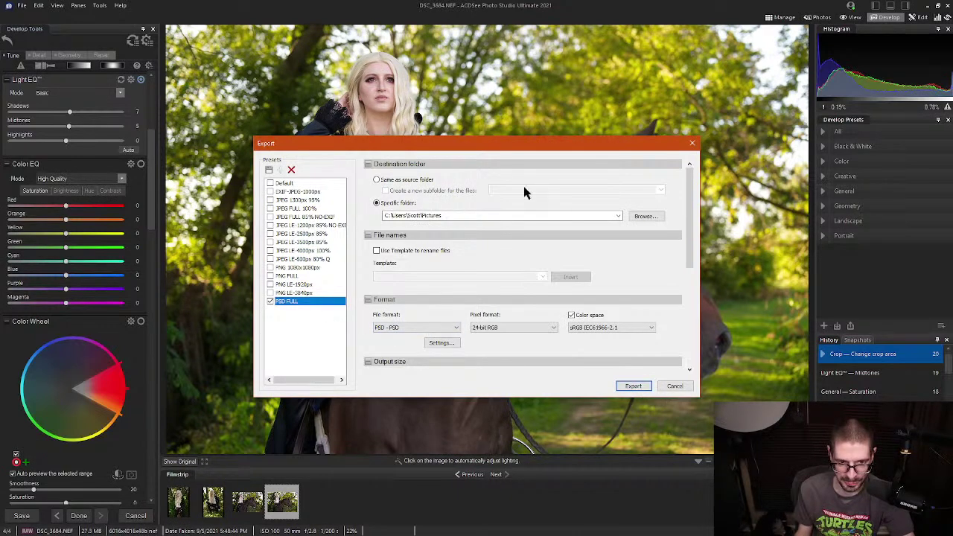
{"action": "left_click", "coordinate": [633, 388]}
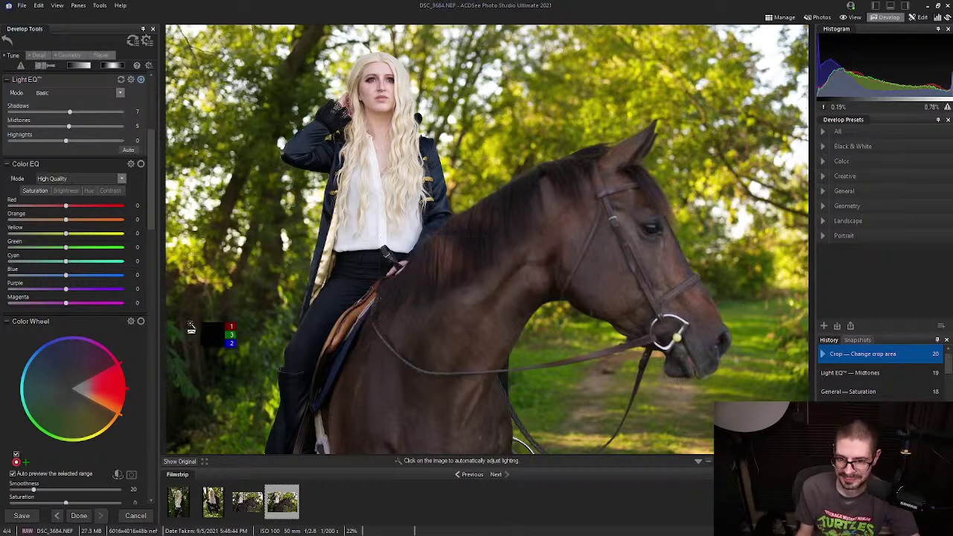
Step: Switch to Affinity Photo and open the exported DSC_3684.psd
{"action": "left_click", "coordinate": [928, 9]}
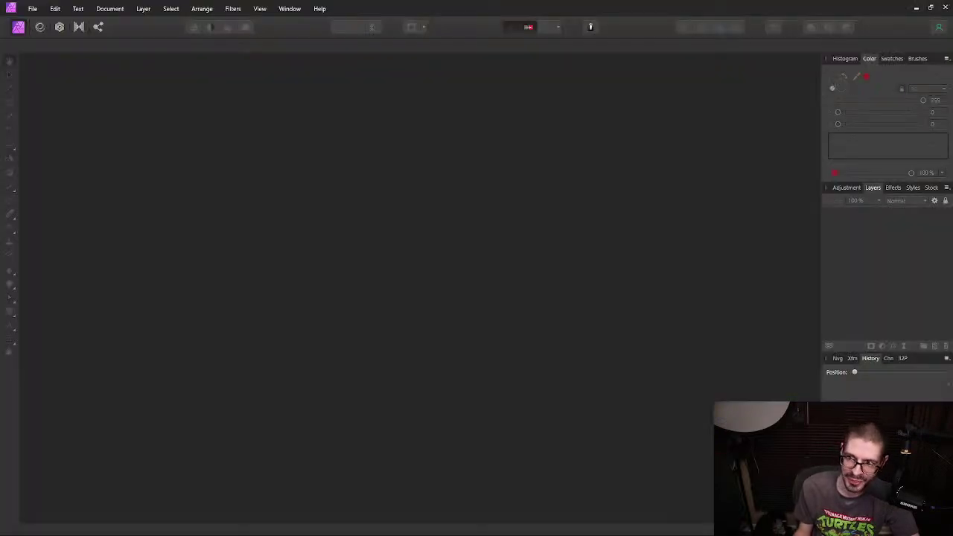
{"action": "left_click", "coordinate": [32, 8]}
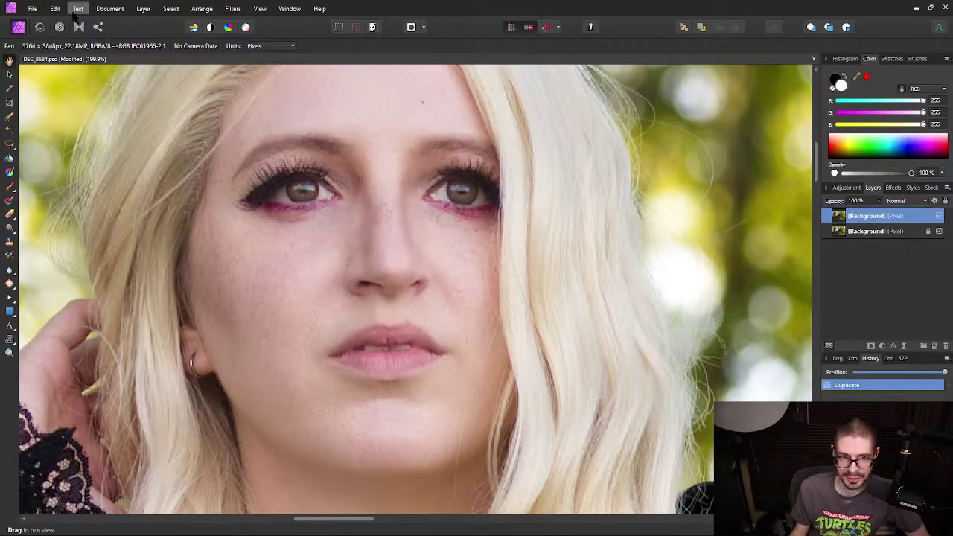
Step: Apply Frequency Separation to the duplicated background layer using the Gaussian method with a slightly reduced radius
{"action": "left_click", "coordinate": [233, 9]}
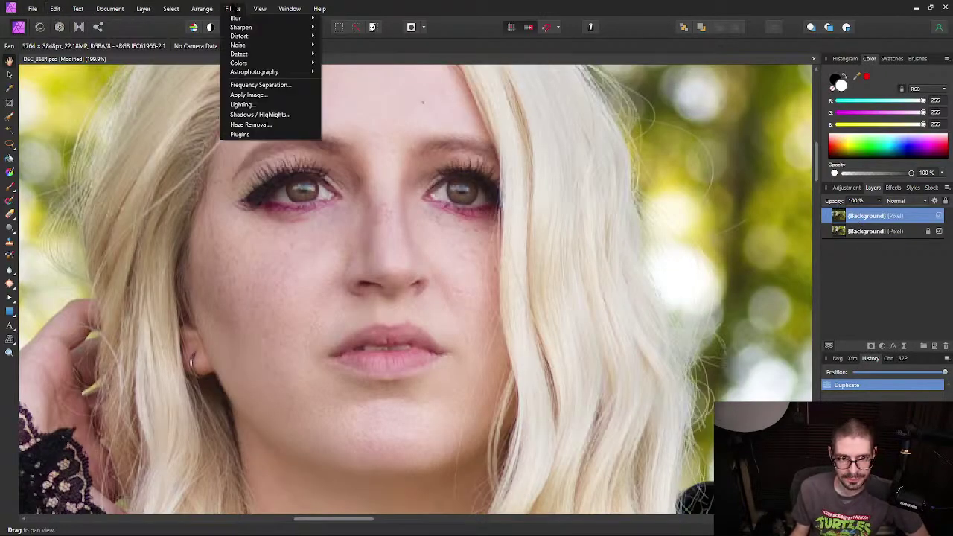
{"action": "left_click", "coordinate": [262, 85]}
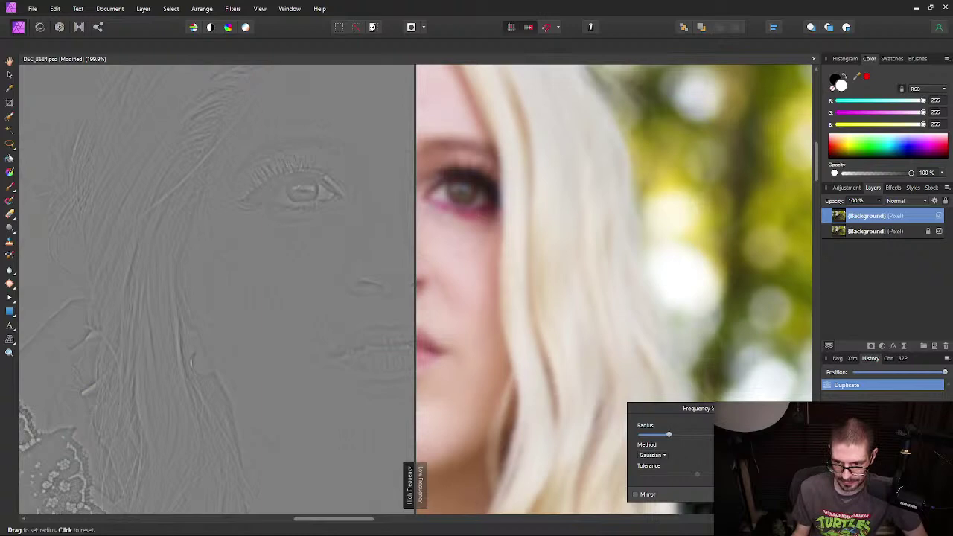
{"action": "left_click_drag", "start_coordinate": [669, 434], "coordinate": [666, 435]}
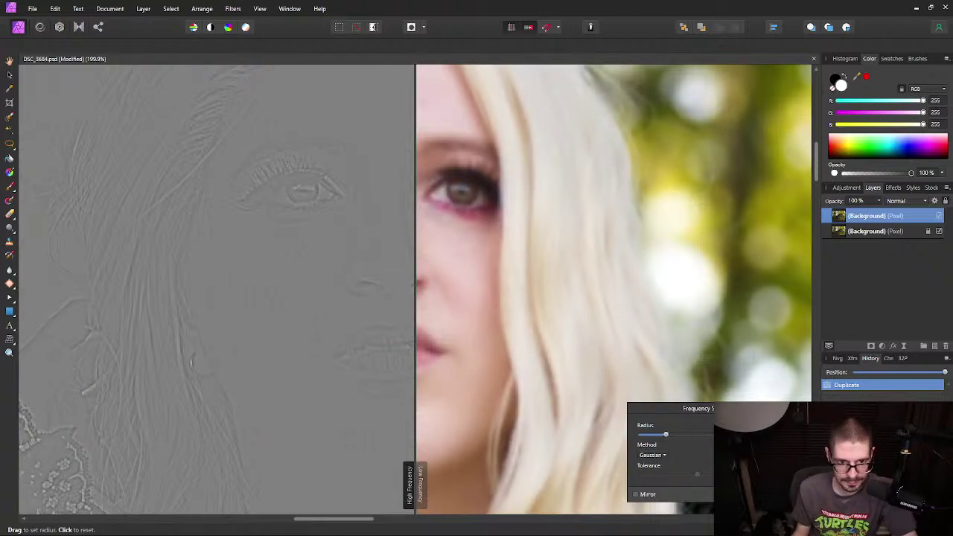
{"action": "key", "text": "Return"}
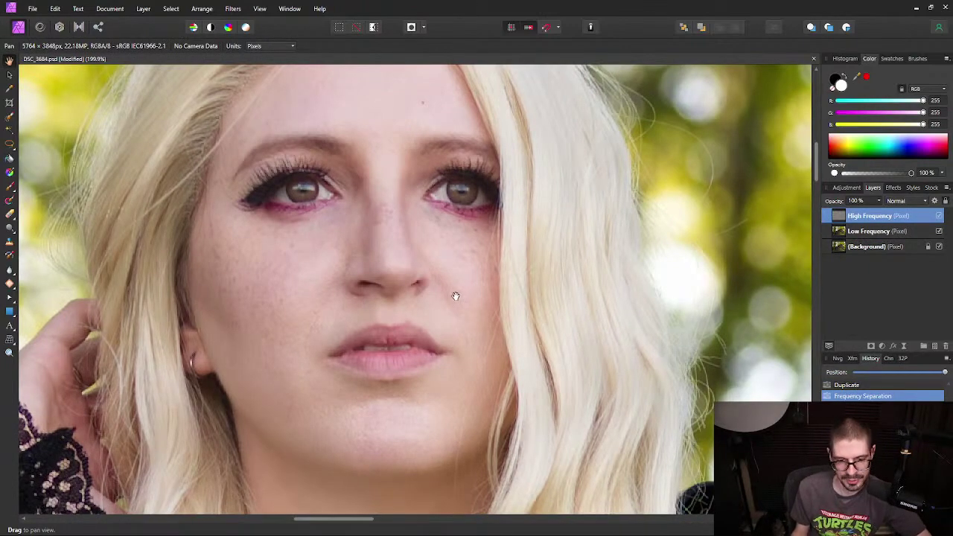
Step: Examine the rider's hair, shirt, trousers and saddle area for creases and uneven tones that need retouching
{"action": "scroll", "coordinate": [553, 409], "scroll_direction": "down", "scroll_amount": 10}
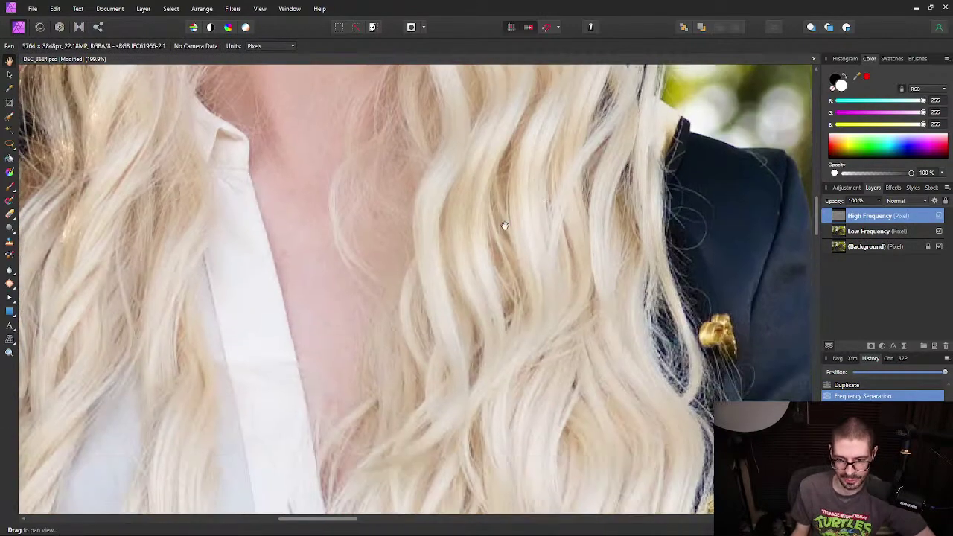
{"action": "scroll", "coordinate": [504, 225], "scroll_direction": "down", "scroll_amount": 5}
{"action": "scroll", "coordinate": [549, 340], "scroll_direction": "down", "scroll_amount": 2}
{"action": "scroll", "coordinate": [531, 318], "scroll_direction": "up", "scroll_amount": 3}
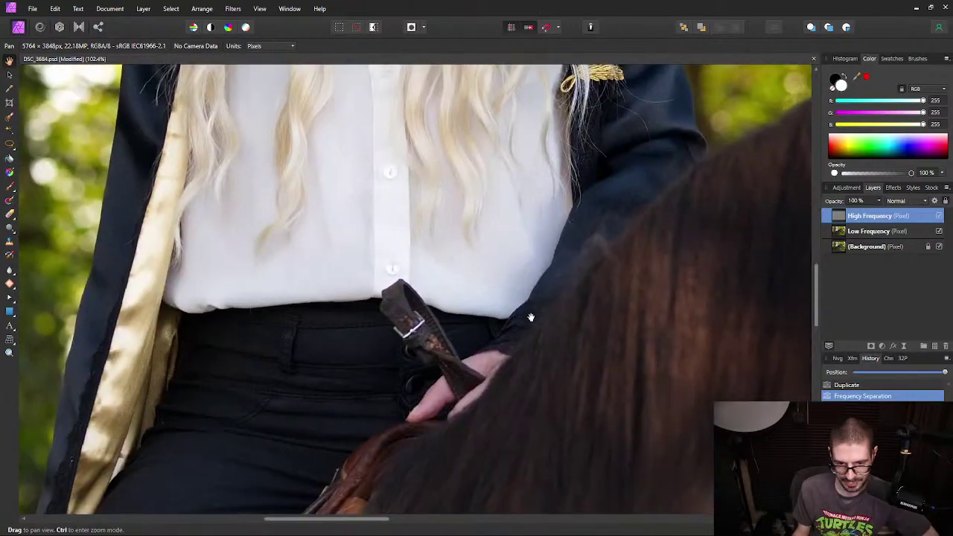
{"action": "scroll", "coordinate": [531, 318], "scroll_direction": "down", "scroll_amount": 6}
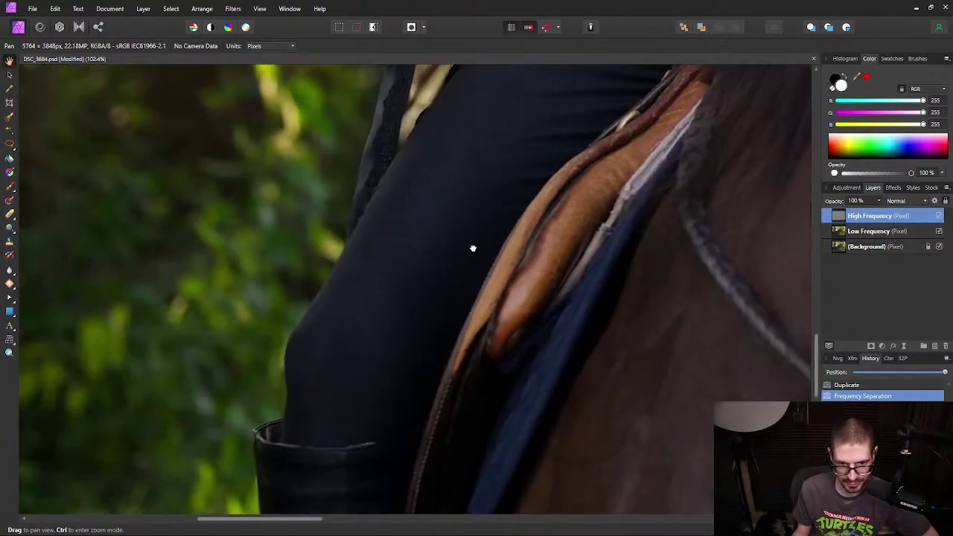
{"action": "left_click_drag", "start_coordinate": [471, 249], "coordinate": [513, 239]}
{"action": "scroll", "coordinate": [411, 258], "scroll_direction": "up", "scroll_amount": 4}
{"action": "left_click_drag", "start_coordinate": [435, 238], "coordinate": [464, 218]}
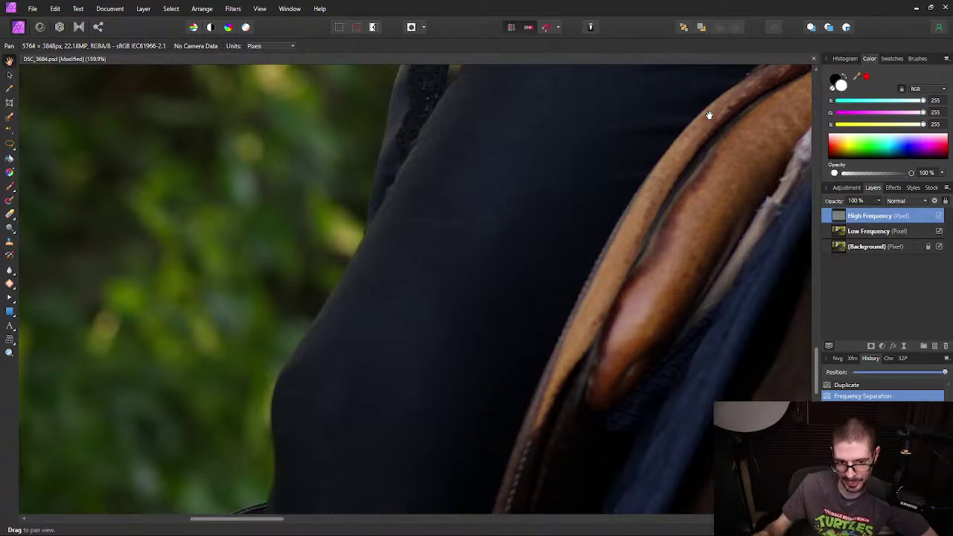
Step: Patch the diagonal crease on the jacket's upper sleeve beside the gold button, working on the Low Frequency layer
{"action": "left_click_drag", "start_coordinate": [743, 127], "coordinate": [501, 322]}
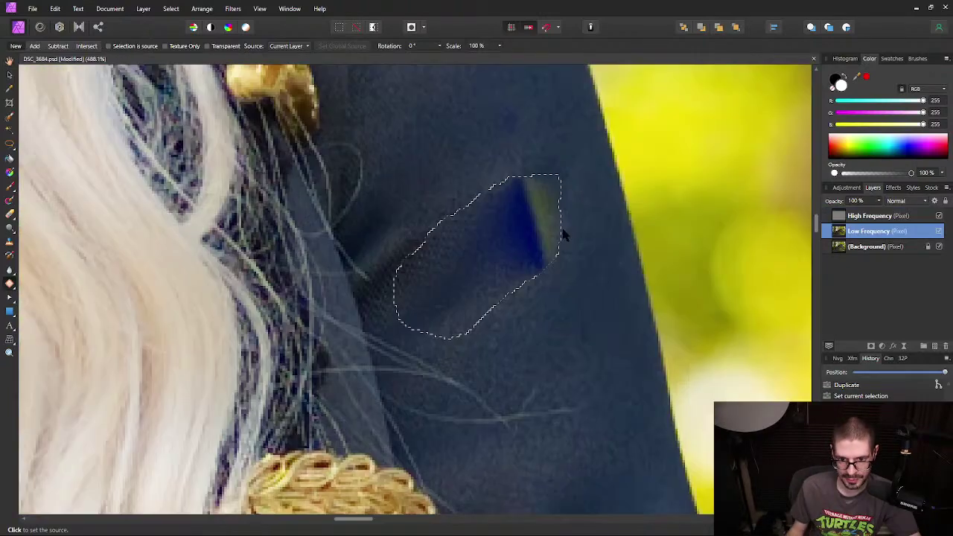
{"action": "left_click", "coordinate": [559, 487]}
{"action": "left_click", "coordinate": [570, 474]}
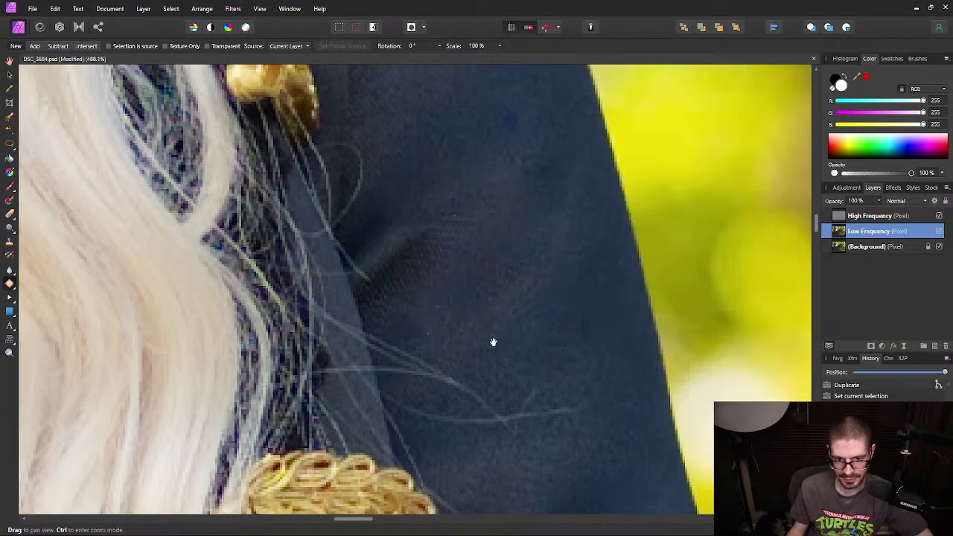
Step: Patch the remaining fold on the sleeve above the gold braid using clean fabric from lower on the sleeve
{"action": "scroll", "coordinate": [494, 341], "scroll_direction": "down", "scroll_amount": 3}
{"action": "mouse_move", "coordinate": [456, 117]}
{"action": "left_mouse_down"}
{"action": "mouse_move", "coordinate": [401, 173]}
{"action": "mouse_move", "coordinate": [421, 210]}
{"action": "mouse_move", "coordinate": [482, 190]}
{"action": "mouse_move", "coordinate": [495, 143]}
{"action": "mouse_move", "coordinate": [456, 117]}
{"action": "left_mouse_up"}
{"action": "left_click", "coordinate": [604, 388]}
{"action": "mouse_move", "coordinate": [504, 158]}
{"action": "left_mouse_down"}
{"action": "mouse_move", "coordinate": [454, 210]}
{"action": "mouse_move", "coordinate": [471, 237]}
{"action": "mouse_move", "coordinate": [549, 249]}
{"action": "mouse_move", "coordinate": [575, 142]}
{"action": "left_mouse_up"}
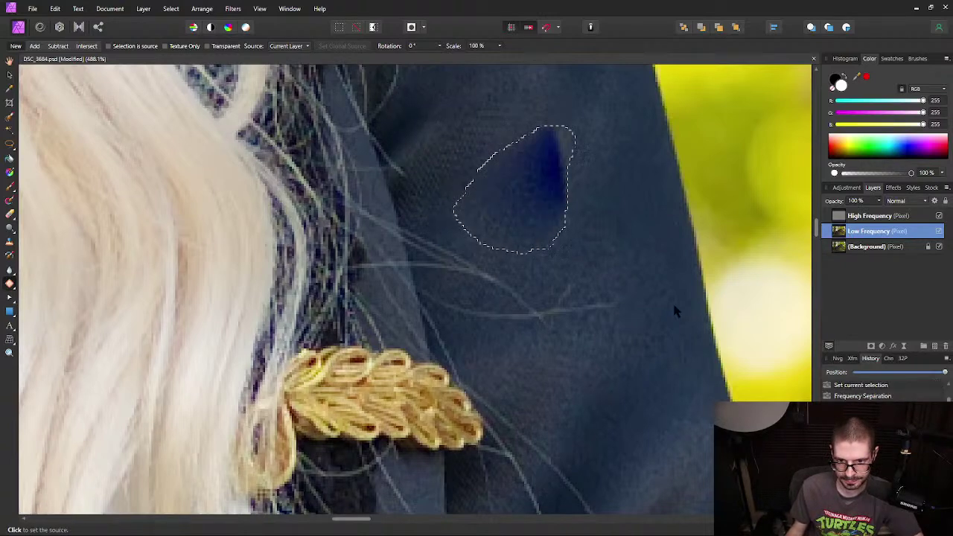
{"action": "left_click", "coordinate": [625, 385]}
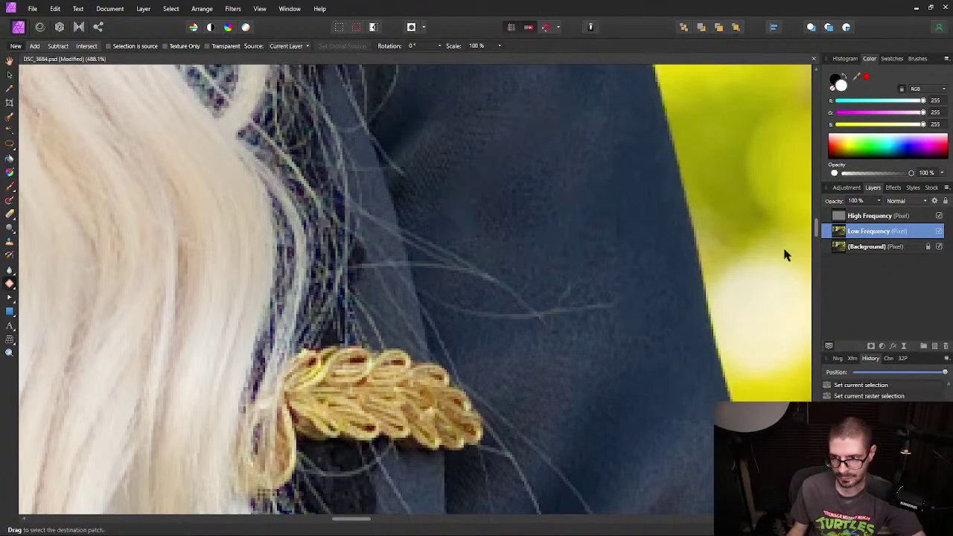
Step: Clear the pixel selection and compare the patched sleeve with the original by toggling both frequency layers' visibility
{"action": "left_click", "coordinate": [918, 218], "text": "shift"}
{"action": "scroll", "coordinate": [548, 223], "scroll_direction": "up", "scroll_amount": 3}
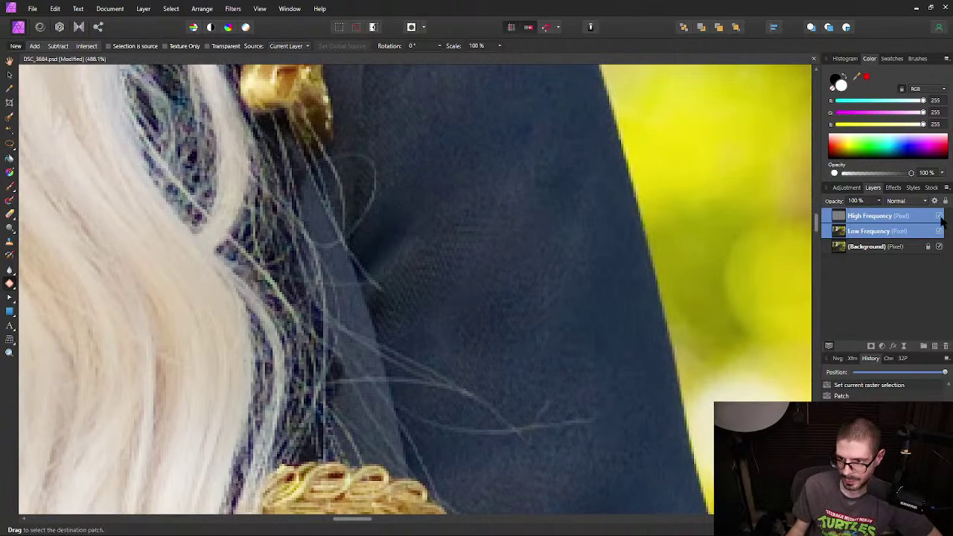
{"action": "key", "text": "ctrl+d"}
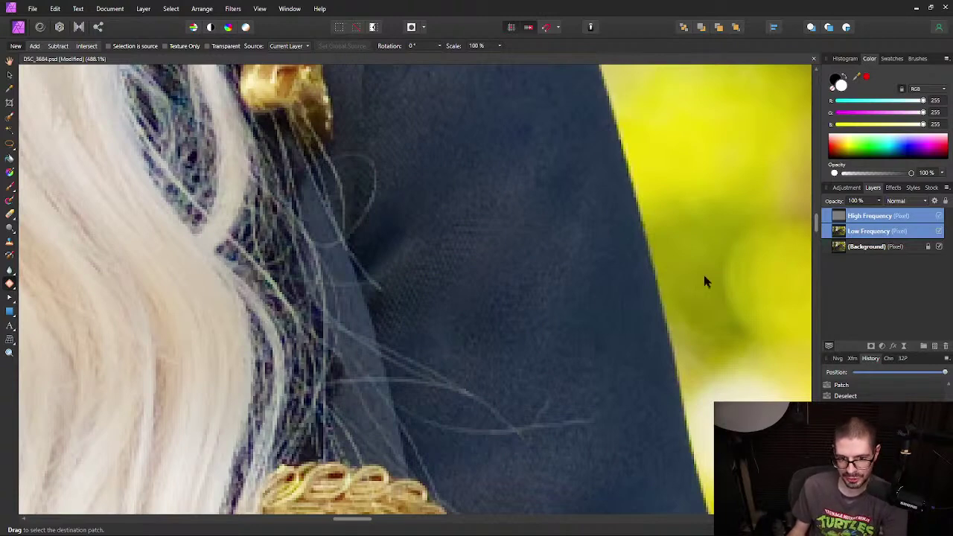
{"action": "scroll", "coordinate": [428, 282], "scroll_direction": "up", "scroll_amount": 3}
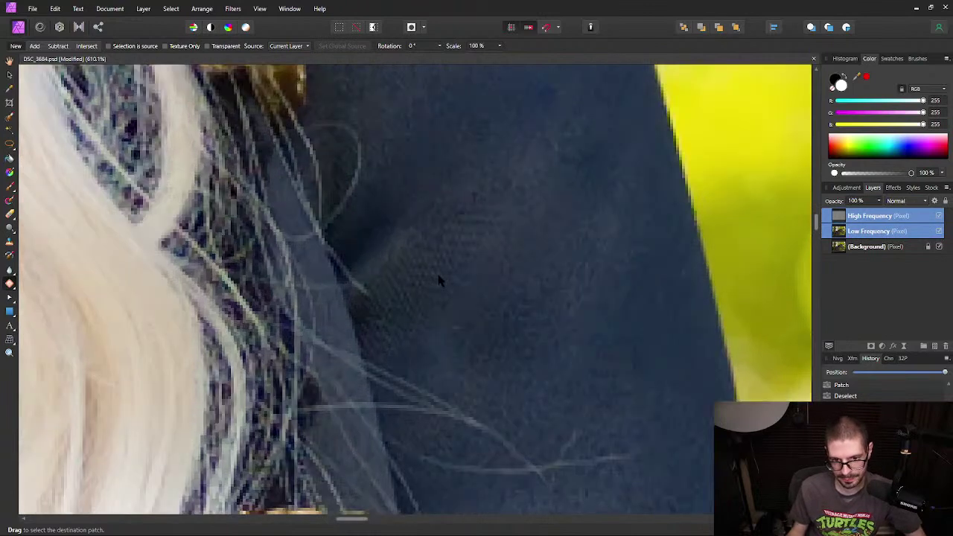
{"action": "left_click", "coordinate": [939, 216]}
{"action": "left_click", "coordinate": [939, 216]}
{"action": "left_click", "coordinate": [939, 216]}
{"action": "left_click", "coordinate": [940, 216]}
{"action": "left_click", "coordinate": [939, 216]}
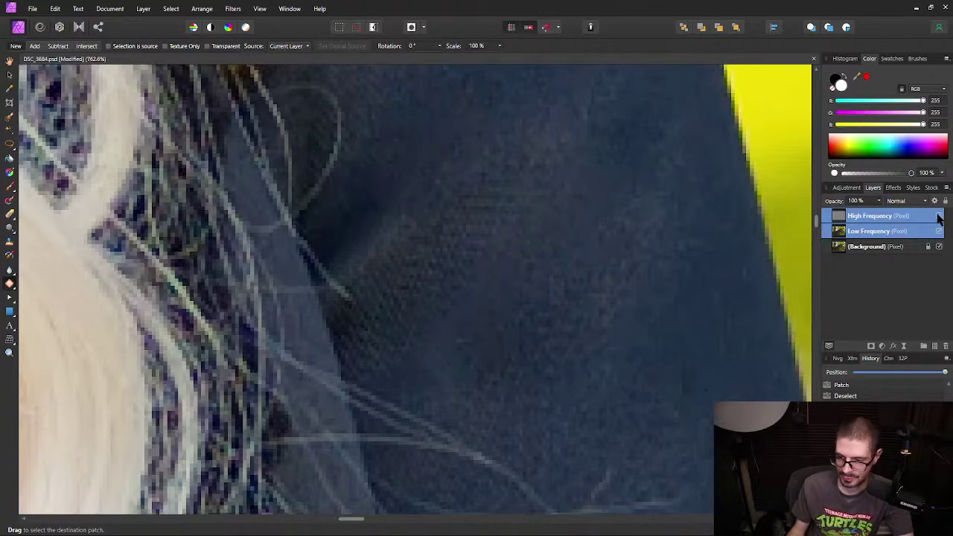
{"action": "left_click", "coordinate": [939, 216]}
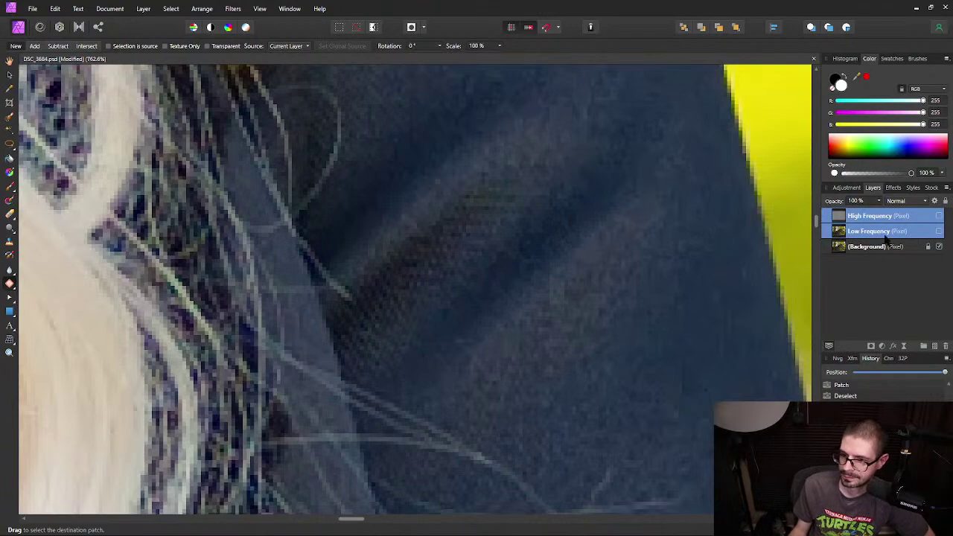
{"action": "left_click", "coordinate": [940, 216]}
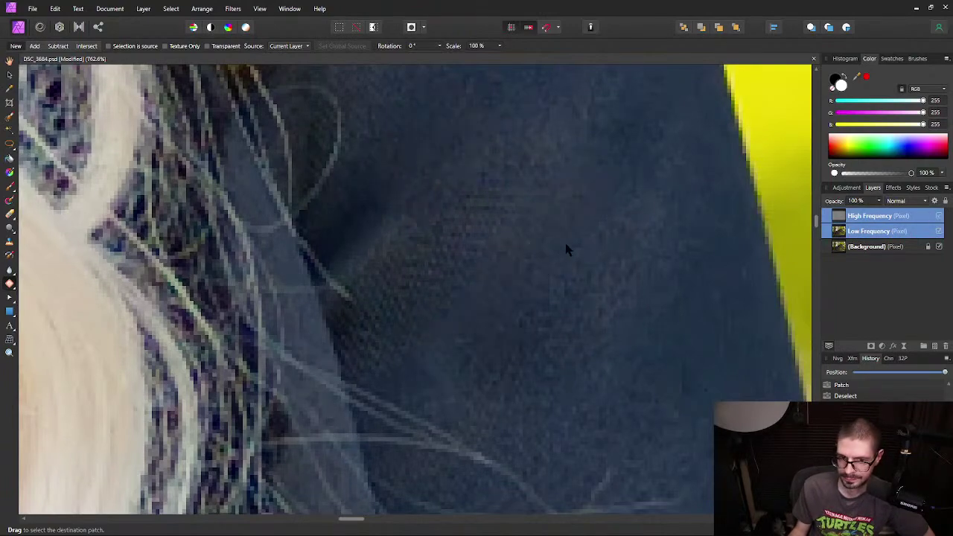
Step: Patch out the dark smudge near the shoulder seam of the sleeve on the Low Frequency layer, then deselect
{"action": "scroll", "coordinate": [561, 247], "scroll_direction": "down", "scroll_amount": 10}
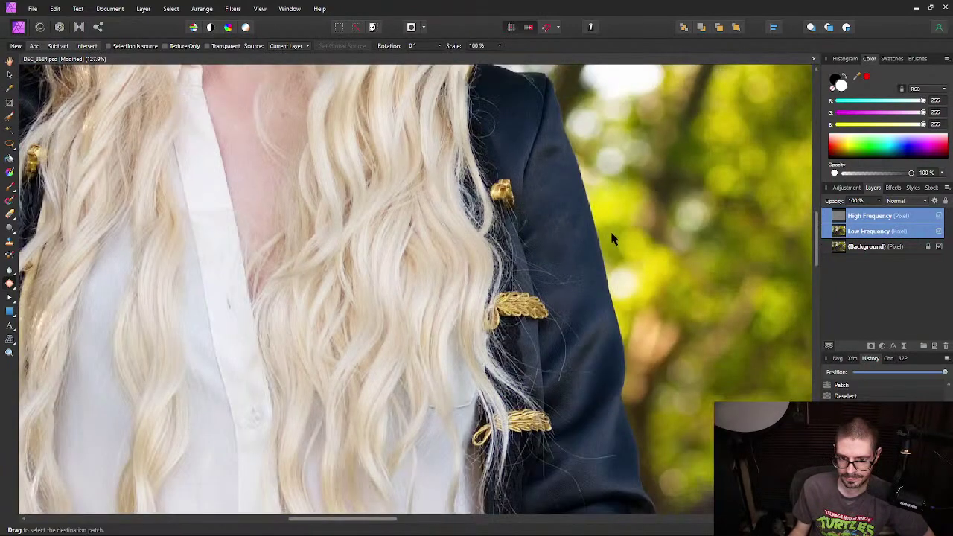
{"action": "scroll", "coordinate": [607, 224], "scroll_direction": "up", "scroll_amount": 1}
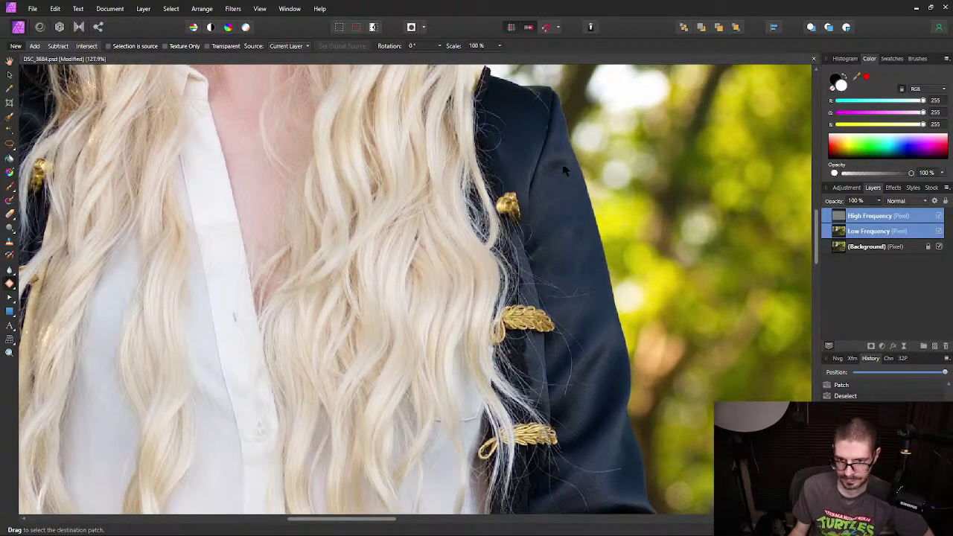
{"action": "scroll", "coordinate": [562, 162], "scroll_direction": "up", "scroll_amount": 6}
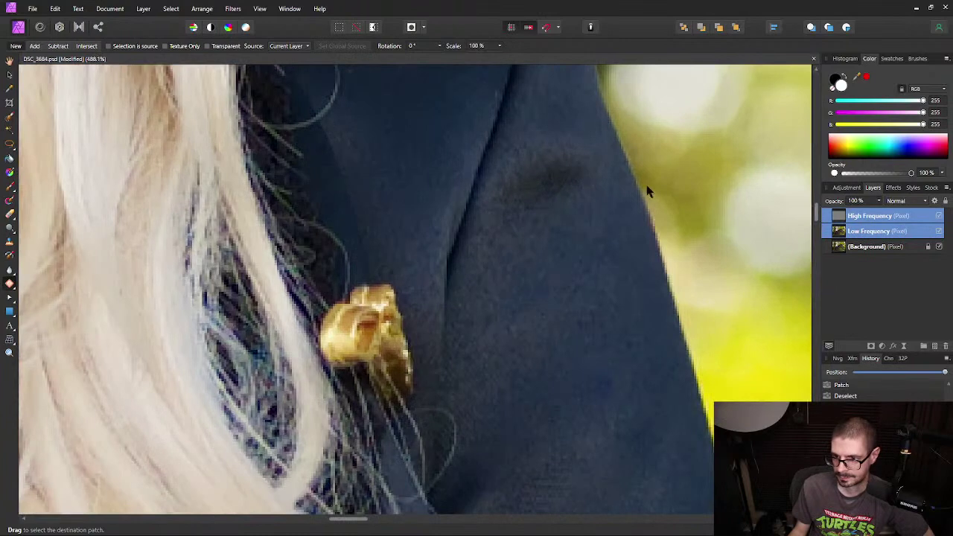
{"action": "left_click", "coordinate": [839, 231]}
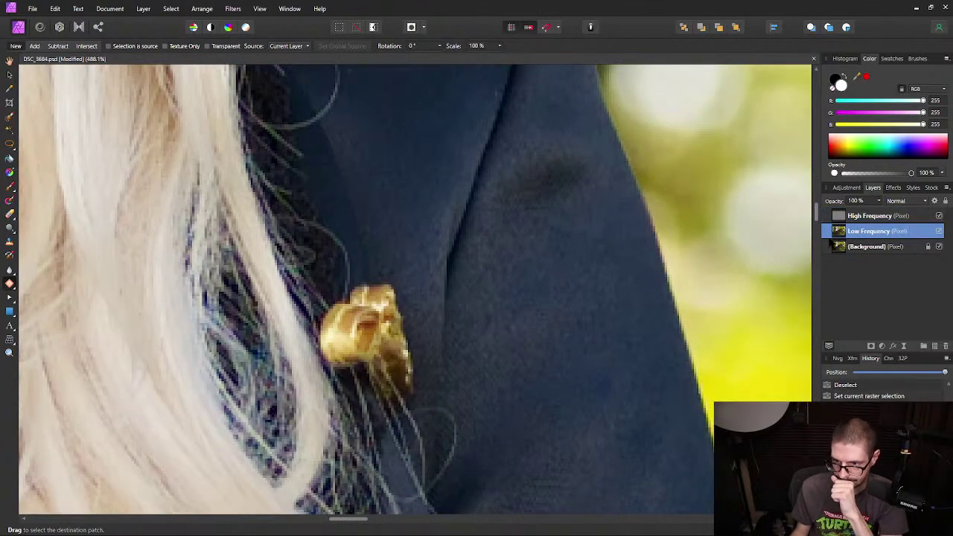
{"action": "mouse_move", "coordinate": [560, 146]}
{"action": "left_mouse_down"}
{"action": "mouse_move", "coordinate": [486, 169]}
{"action": "mouse_move", "coordinate": [485, 204]}
{"action": "mouse_move", "coordinate": [558, 146]}
{"action": "mouse_move", "coordinate": [492, 194]}
{"action": "mouse_move", "coordinate": [566, 216]}
{"action": "mouse_move", "coordinate": [613, 164]}
{"action": "mouse_move", "coordinate": [559, 148]}
{"action": "left_mouse_up"}
{"action": "left_click", "coordinate": [555, 206]}
{"action": "left_click_drag", "start_coordinate": [590, 322], "coordinate": [570, 317]}
{"action": "left_click", "coordinate": [571, 313]}
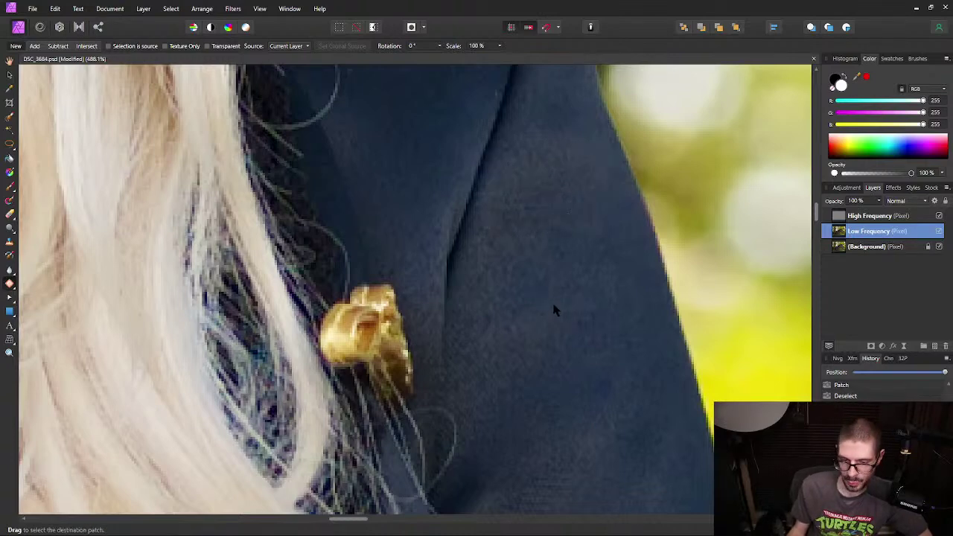
Step: Examine the stray hairs crossing the jacket sleeve around the gold braid
{"action": "scroll", "coordinate": [466, 290], "scroll_direction": "down", "scroll_amount": 5}
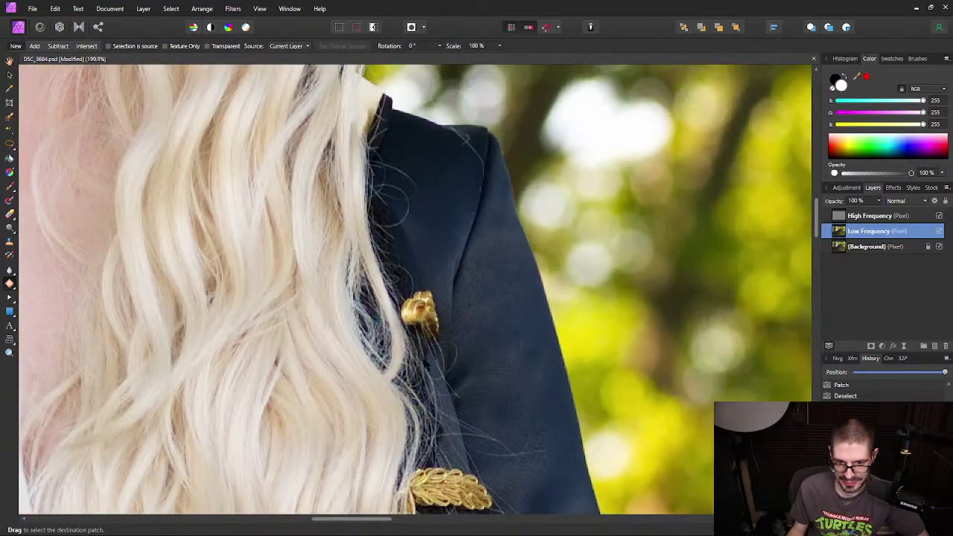
{"action": "left_click_drag", "start_coordinate": [505, 428], "coordinate": [581, 219]}
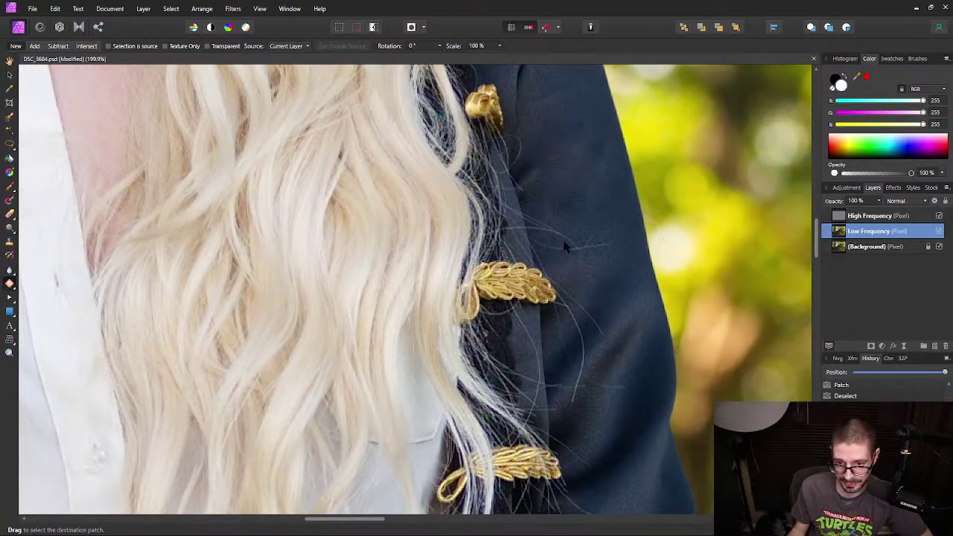
{"action": "scroll", "coordinate": [566, 253], "scroll_direction": "up", "scroll_amount": 5}
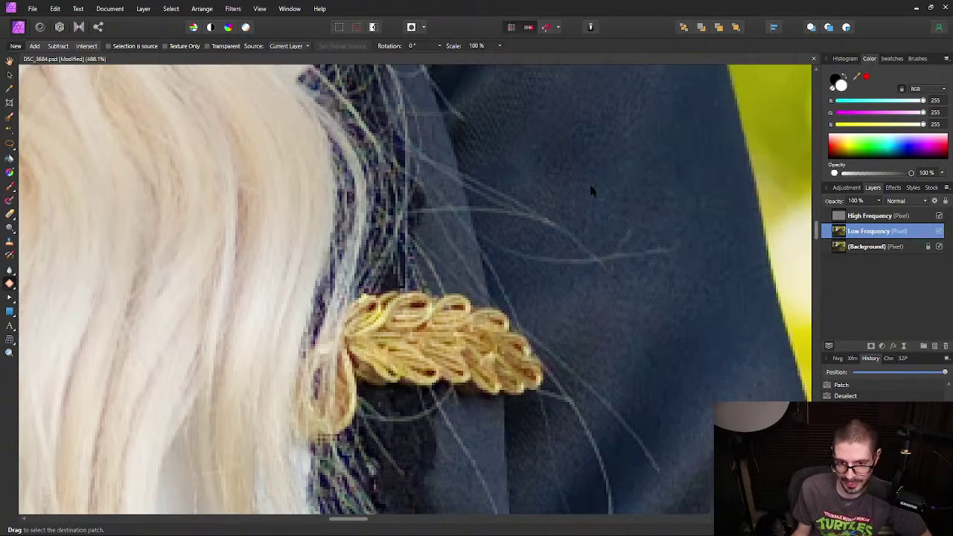
{"action": "left_click_drag", "start_coordinate": [632, 214], "coordinate": [558, 207]}
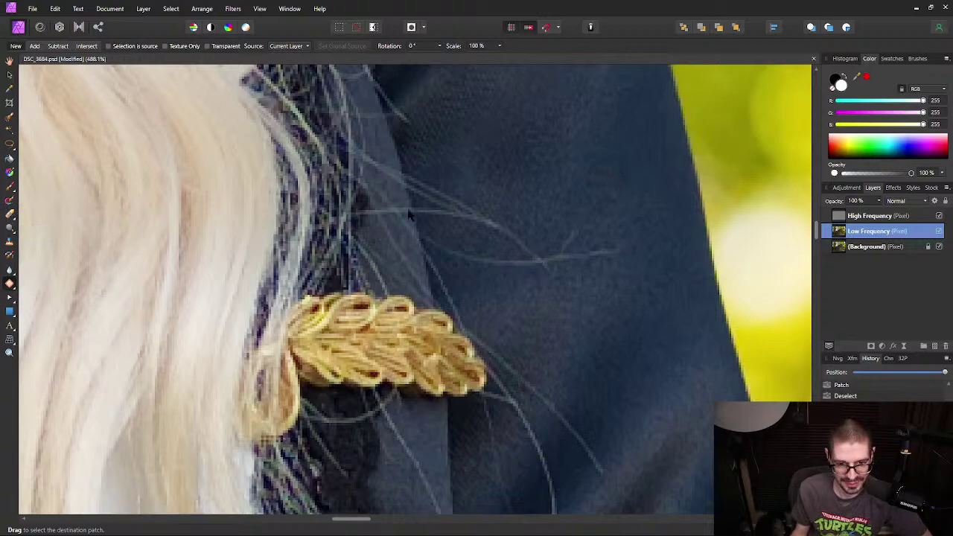
{"action": "scroll", "coordinate": [504, 234], "scroll_direction": "up", "scroll_amount": 3}
{"action": "scroll", "coordinate": [590, 233], "scroll_direction": "up", "scroll_amount": 1}
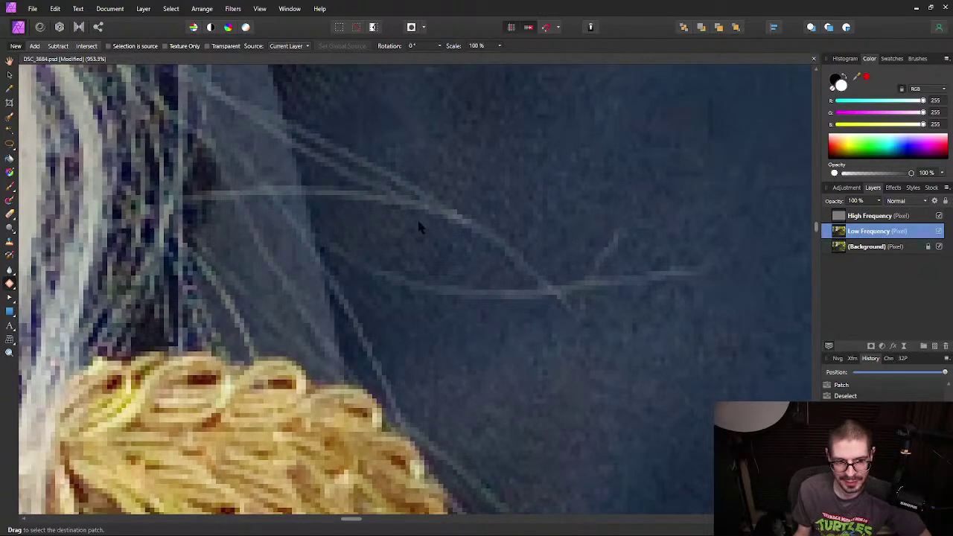
{"action": "left_click_drag", "start_coordinate": [486, 251], "coordinate": [392, 213]}
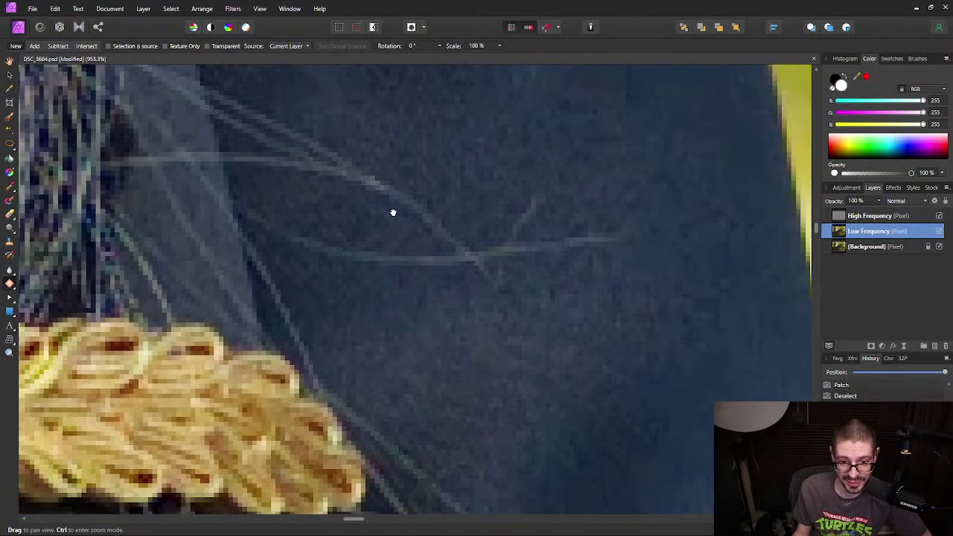
{"action": "scroll", "coordinate": [430, 201], "scroll_direction": "down", "scroll_amount": 2}
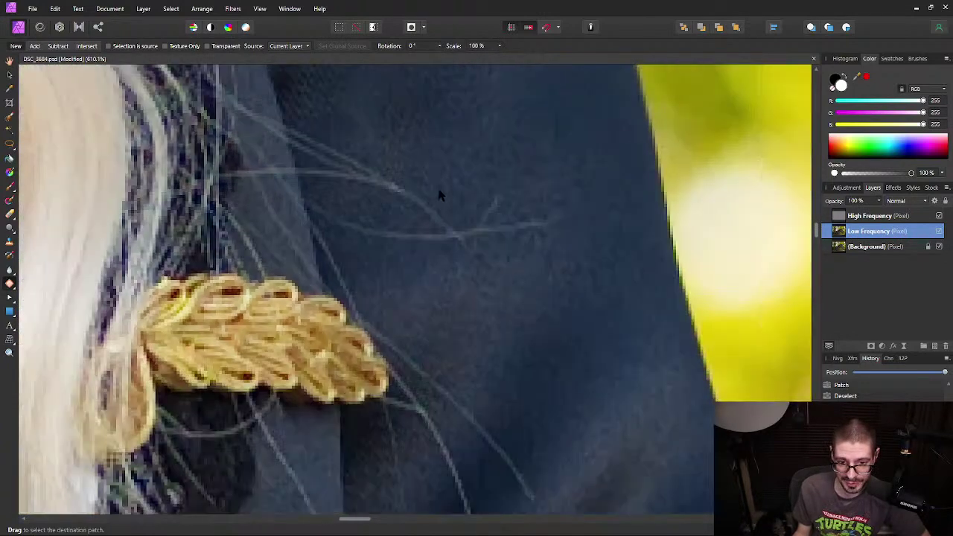
{"action": "scroll", "coordinate": [439, 194], "scroll_direction": "down", "scroll_amount": 1}
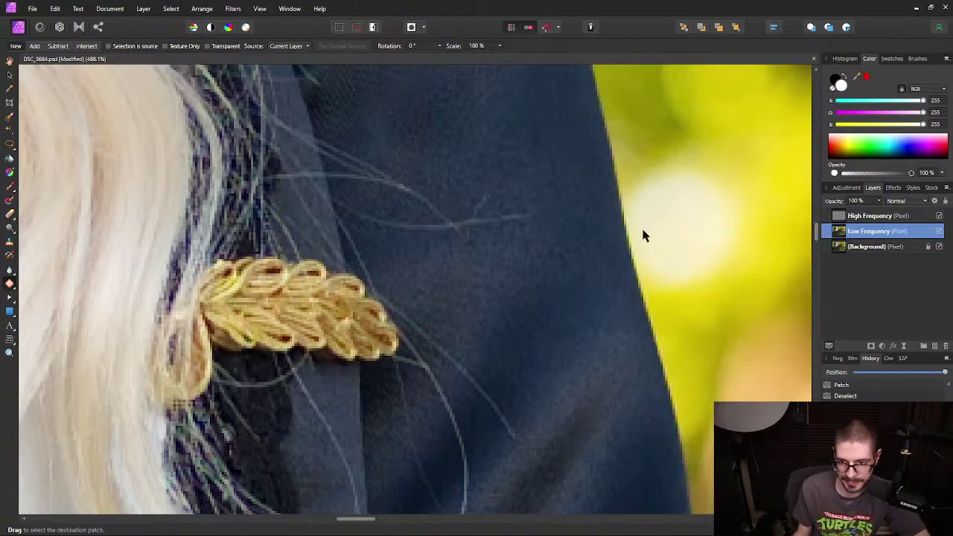
Step: Select the High Frequency and Low Frequency layers together for work on the rider's face
{"action": "left_click", "coordinate": [922, 217]}
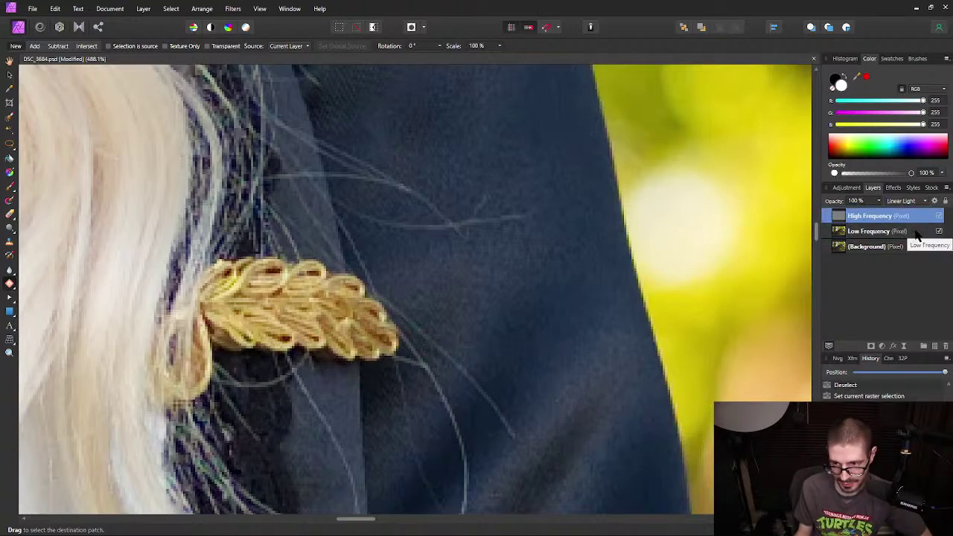
{"action": "left_click", "coordinate": [918, 234], "text": "shift"}
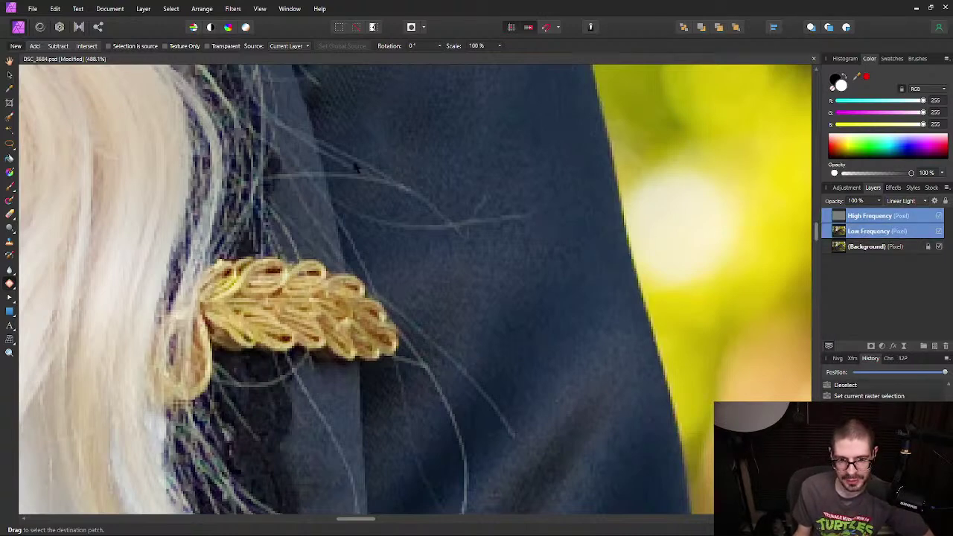
{"action": "scroll", "coordinate": [447, 183], "scroll_direction": "down", "scroll_amount": 5}
{"action": "left_click_drag", "start_coordinate": [240, 426], "coordinate": [518, 433]}
{"action": "scroll", "coordinate": [517, 434], "scroll_direction": "up", "scroll_amount": 8}
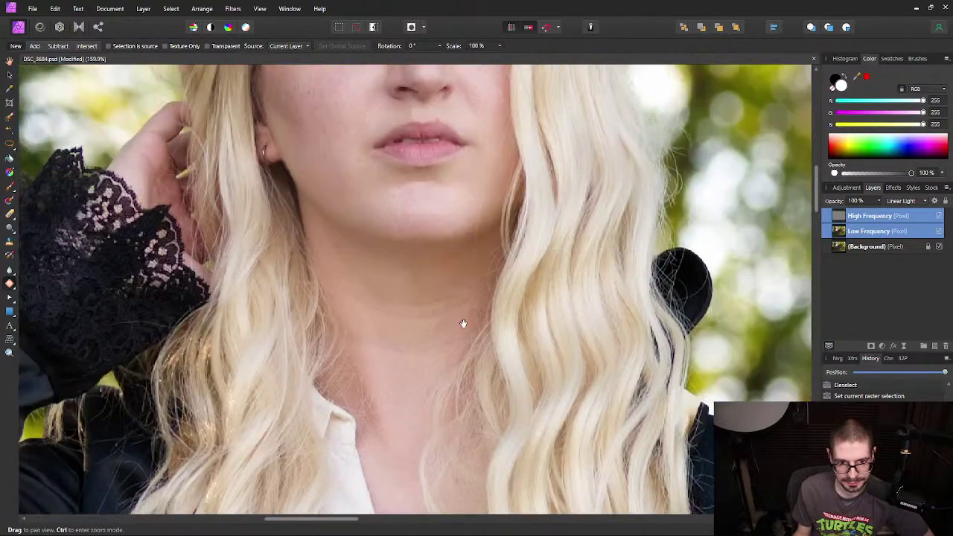
{"action": "scroll", "coordinate": [499, 353], "scroll_direction": "up", "scroll_amount": 2}
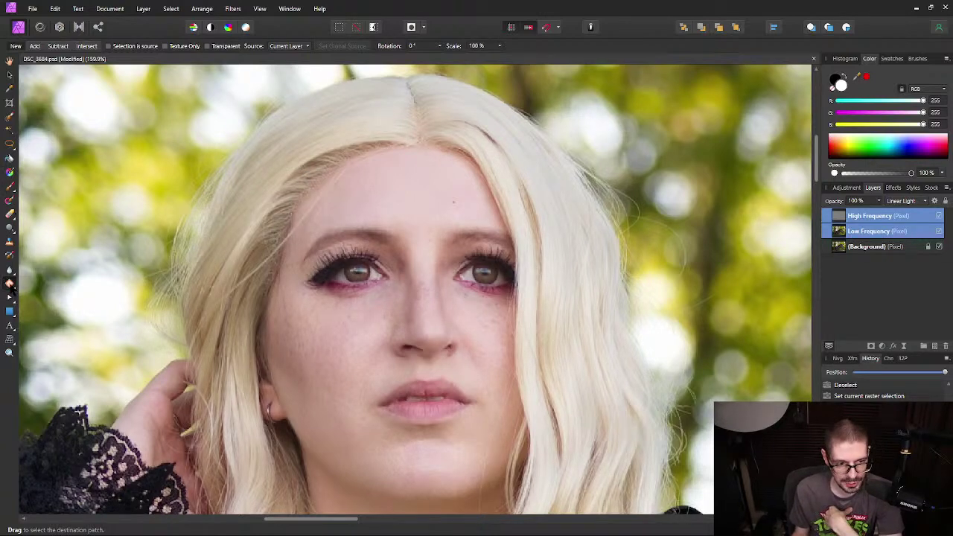
Step: Heal the small dark spot on the forehead with the Healing Brush, sampling clean forehead skin as the source
{"action": "left_click", "coordinate": [10, 285]}
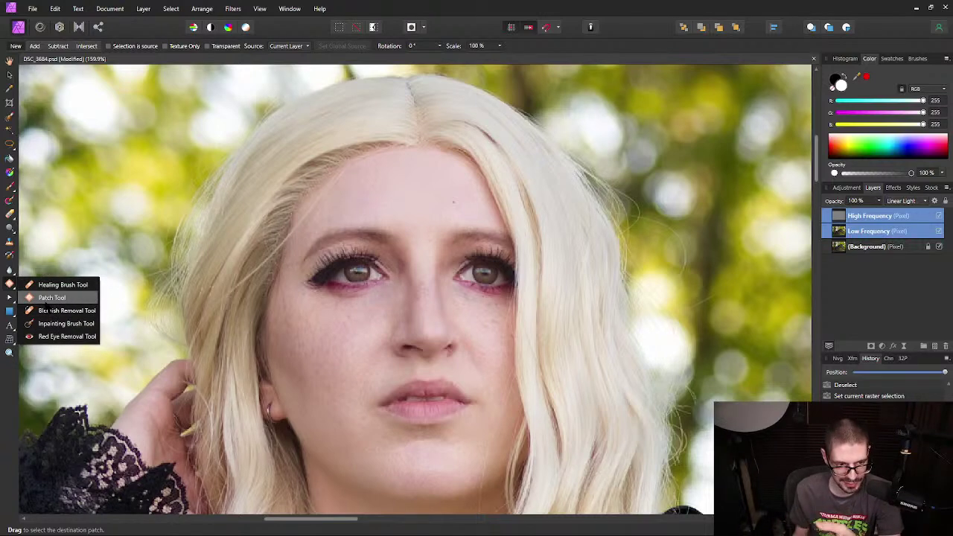
{"action": "left_click", "coordinate": [9, 243]}
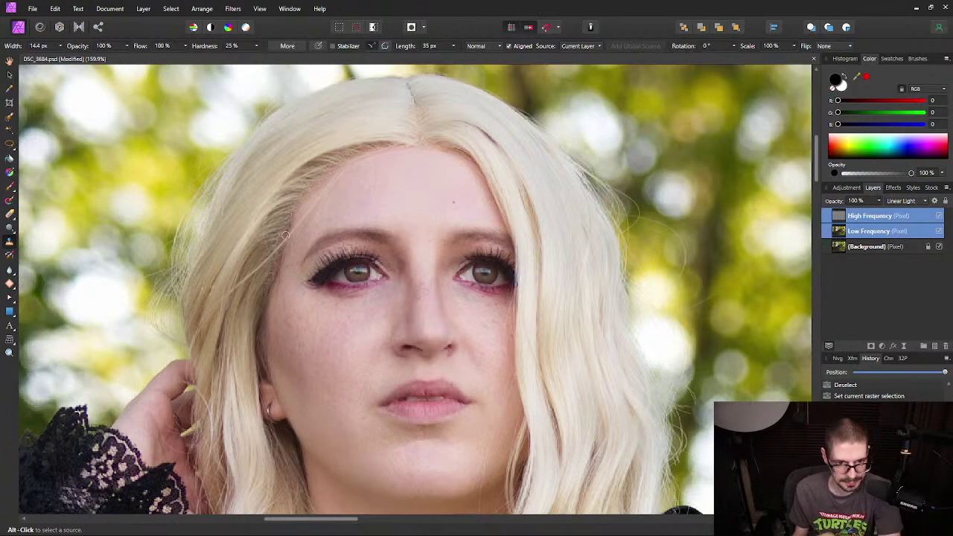
{"action": "scroll", "coordinate": [476, 197], "scroll_direction": "up", "scroll_amount": 6}
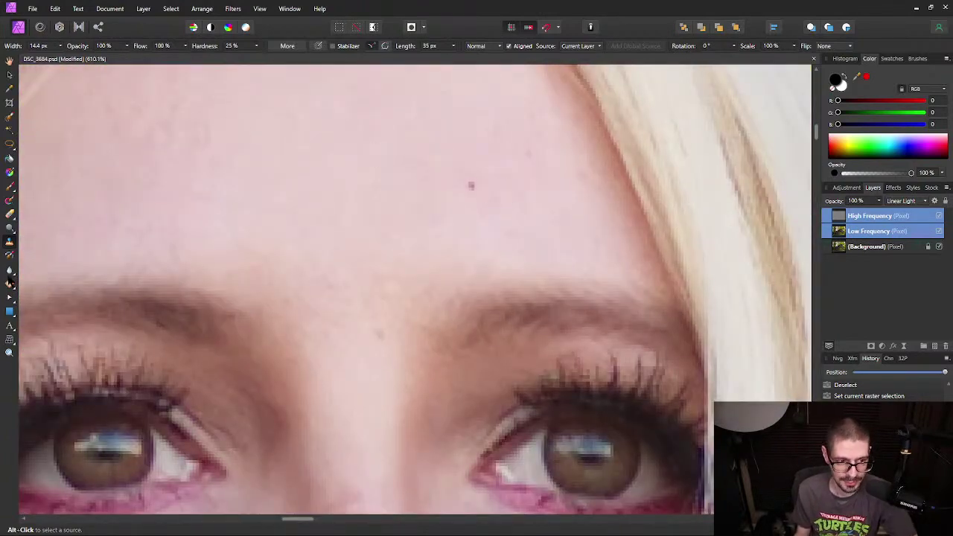
{"action": "left_click", "coordinate": [9, 283]}
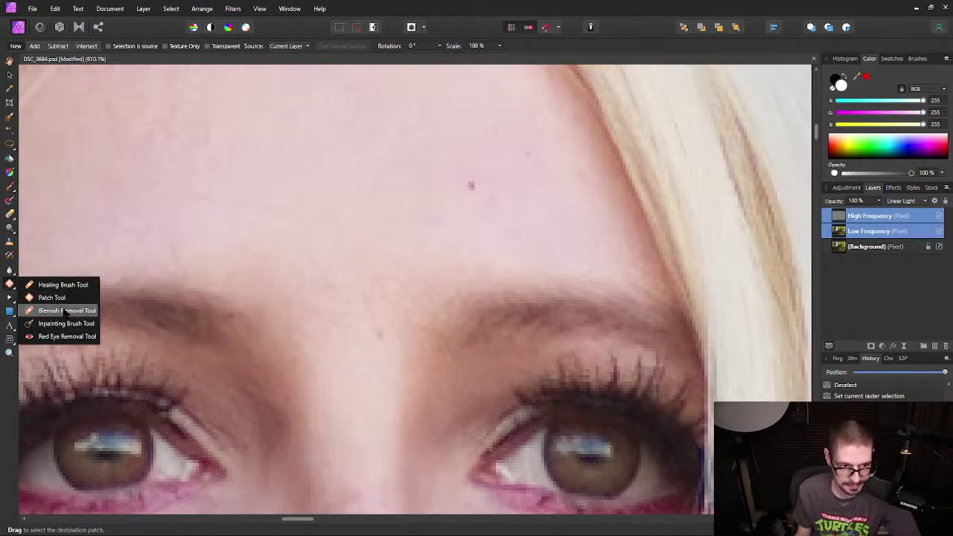
{"action": "left_click", "coordinate": [60, 284]}
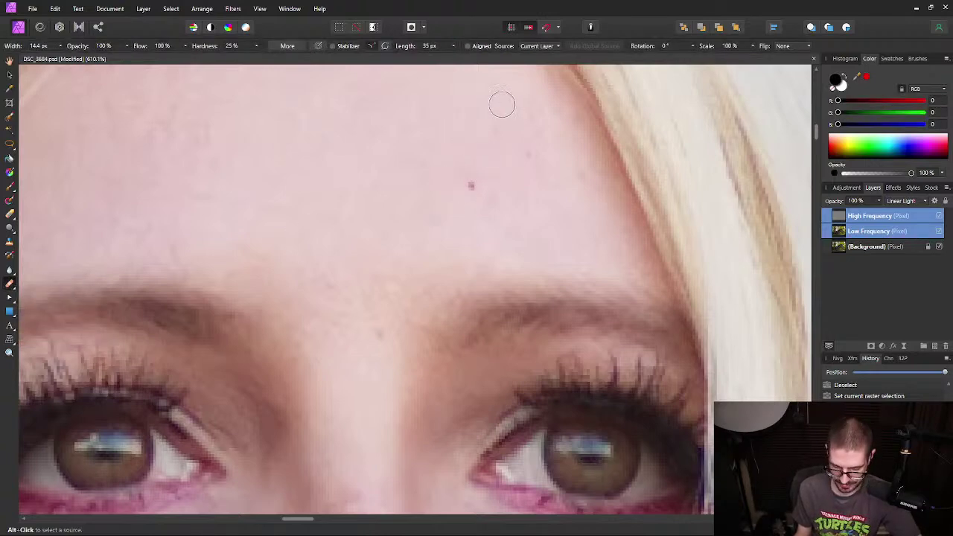
{"action": "left_click", "coordinate": [408, 126], "text": "alt"}
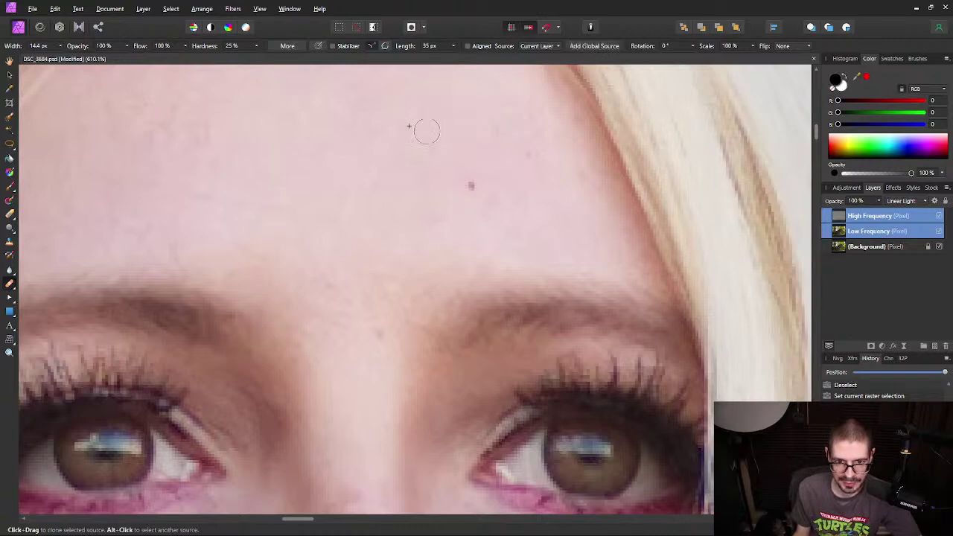
{"action": "left_click_drag", "start_coordinate": [470, 187], "coordinate": [475, 187]}
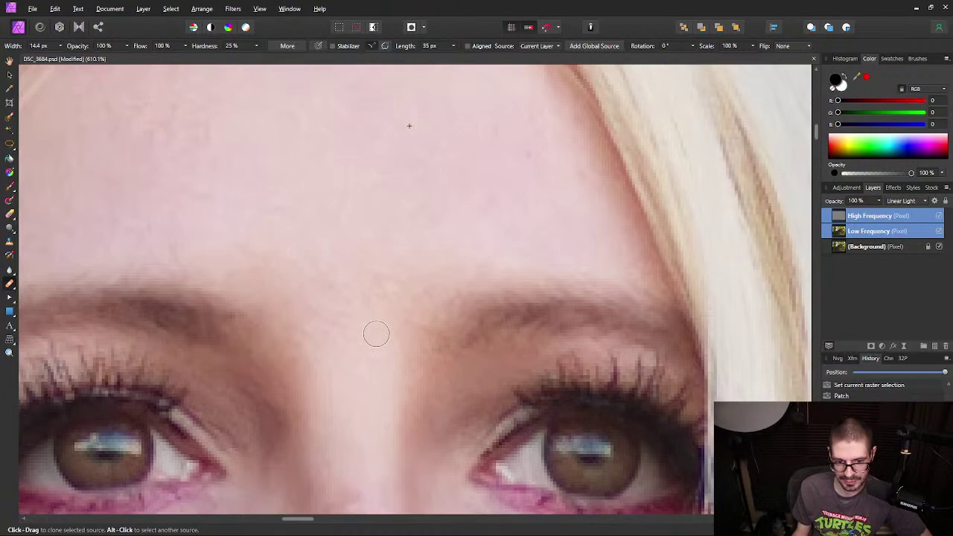
Step: Reduce the Healing Brush width to 8.8 px and heal the small marks between the eyebrows and on the forehead near the hair
{"action": "key", "text": "bracketleft"}
{"action": "key", "text": "bracketleft"}
{"action": "key", "text": "ctrl+d"}
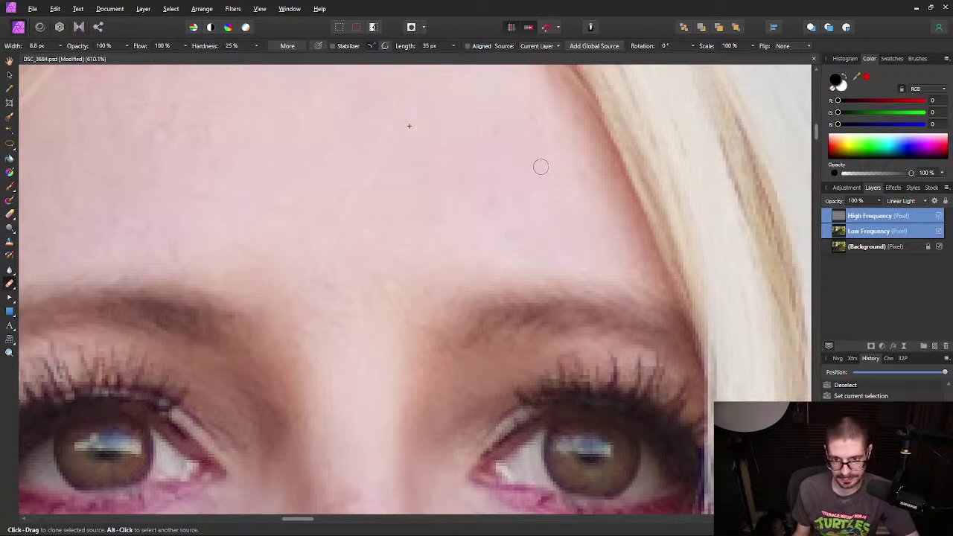
Step: Heal the remaining small spots across the upper forehead and above the outer end of the eyebrow
{"action": "mouse_move", "coordinate": [571, 246]}
{"action": "left_mouse_down"}
{"action": "mouse_move", "coordinate": [671, 258]}
{"action": "mouse_move", "coordinate": [575, 227]}
{"action": "mouse_move", "coordinate": [429, 301]}
{"action": "left_mouse_up"}
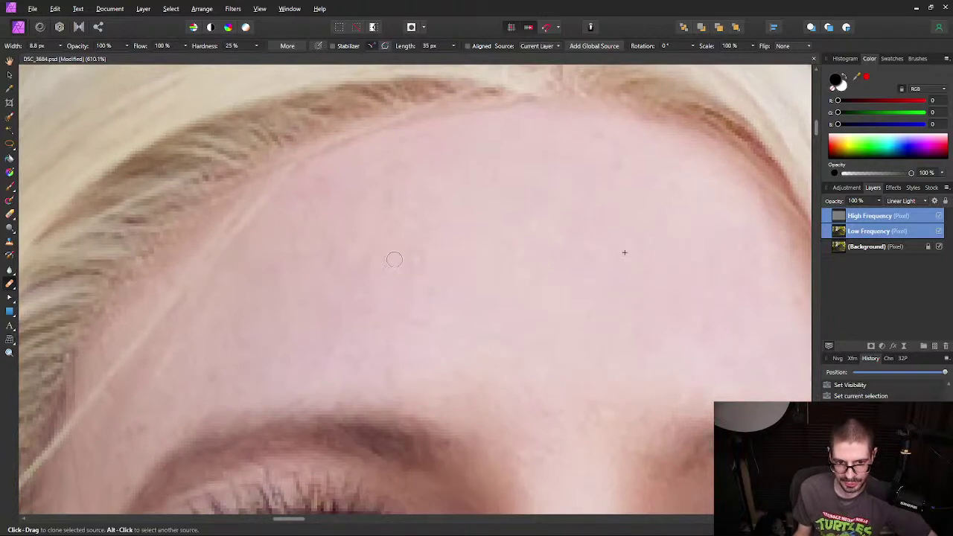
{"action": "key", "text": "ctrl+d"}
{"action": "left_click", "coordinate": [525, 163]}
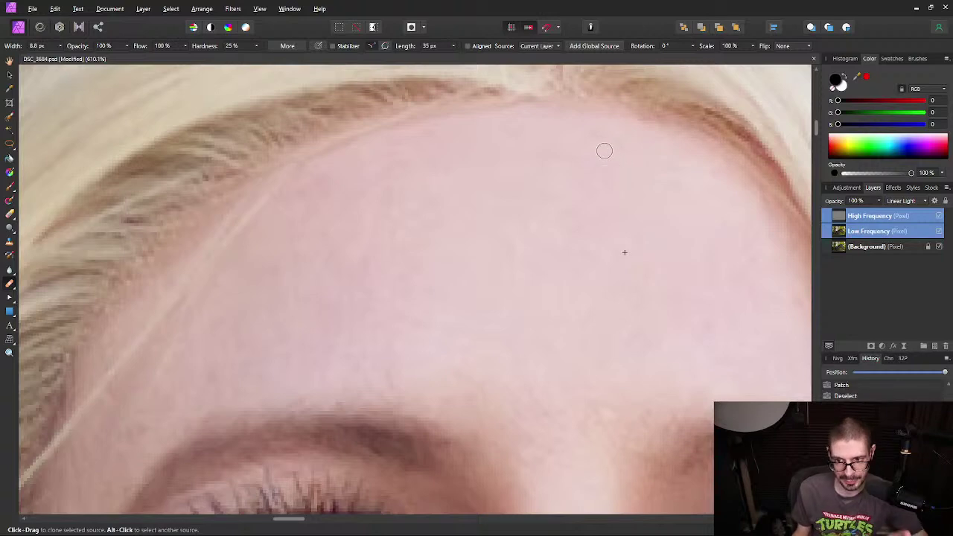
{"action": "left_click", "coordinate": [143, 426]}
{"action": "left_click", "coordinate": [177, 401]}
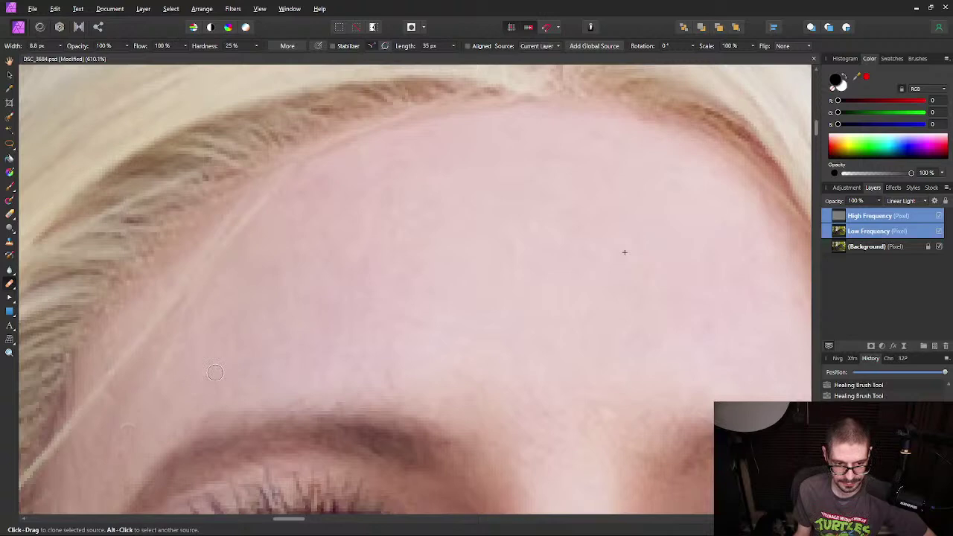
Step: Isolate the High Frequency layer to inspect the skin texture around the nose, mouth and cheek, then leave the isolated view
{"action": "key", "text": "space"}
{"action": "left_click_drag", "start_coordinate": [580, 401], "coordinate": [350, 219]}
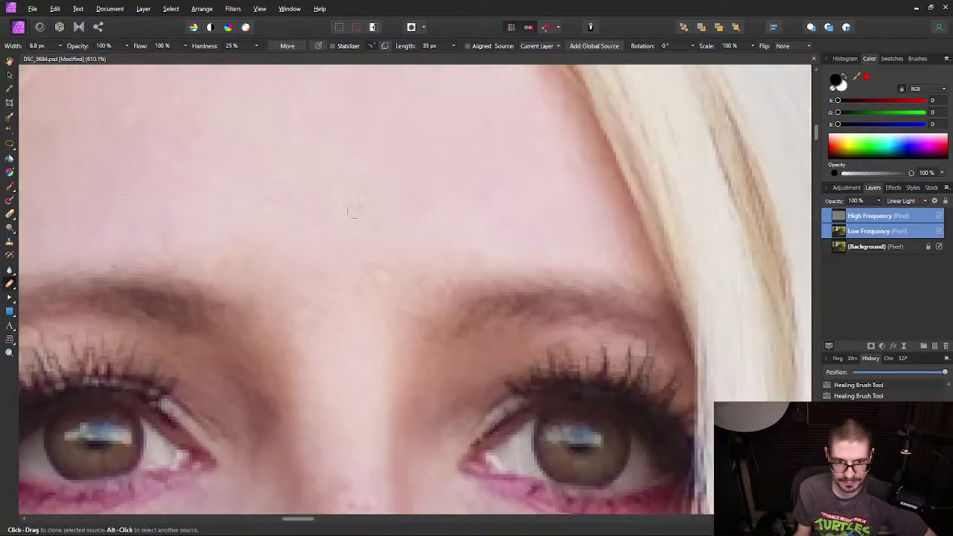
{"action": "left_click", "coordinate": [857, 218]}
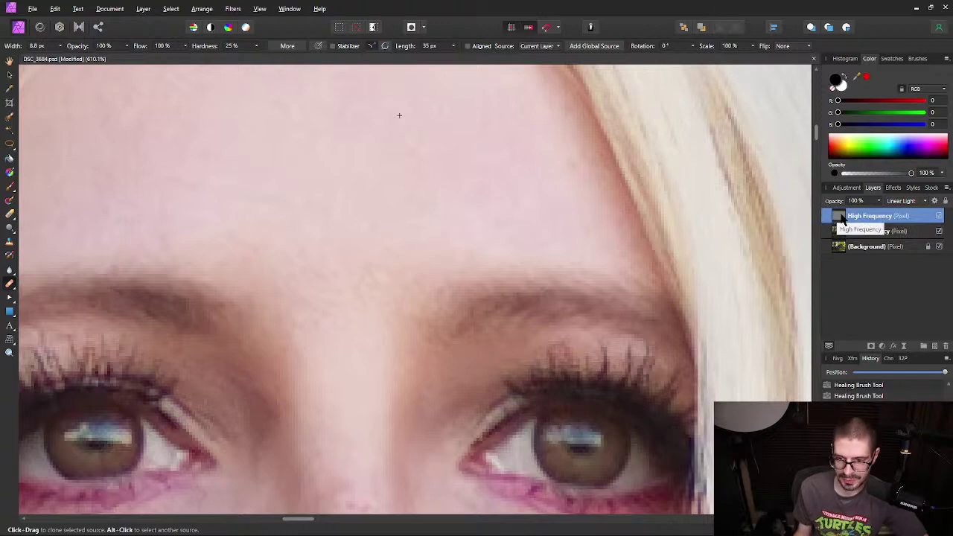
{"action": "left_click", "coordinate": [840, 216], "text": "alt"}
{"action": "key", "text": "space"}
{"action": "left_click_drag", "start_coordinate": [517, 241], "coordinate": [199, 344]}
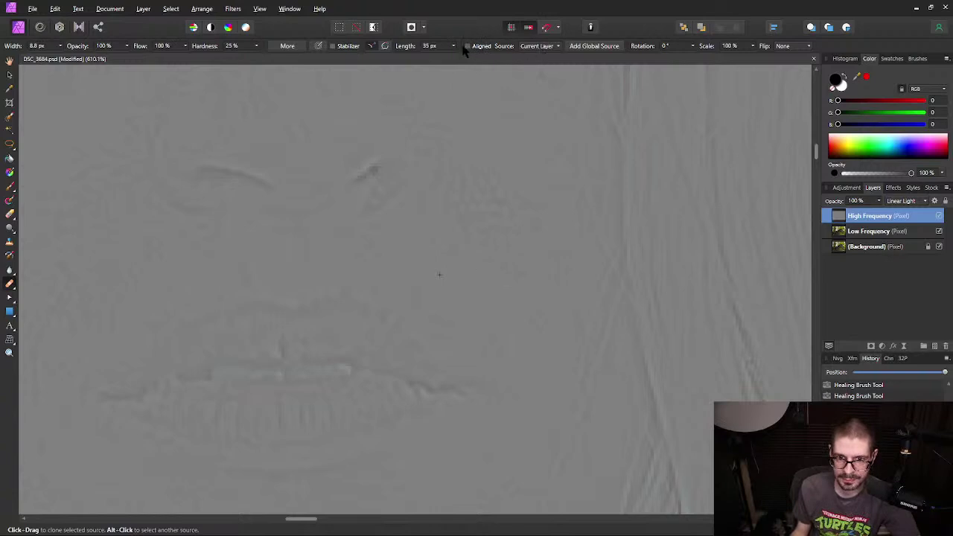
{"action": "left_click_drag", "start_coordinate": [266, 357], "coordinate": [583, 225]}
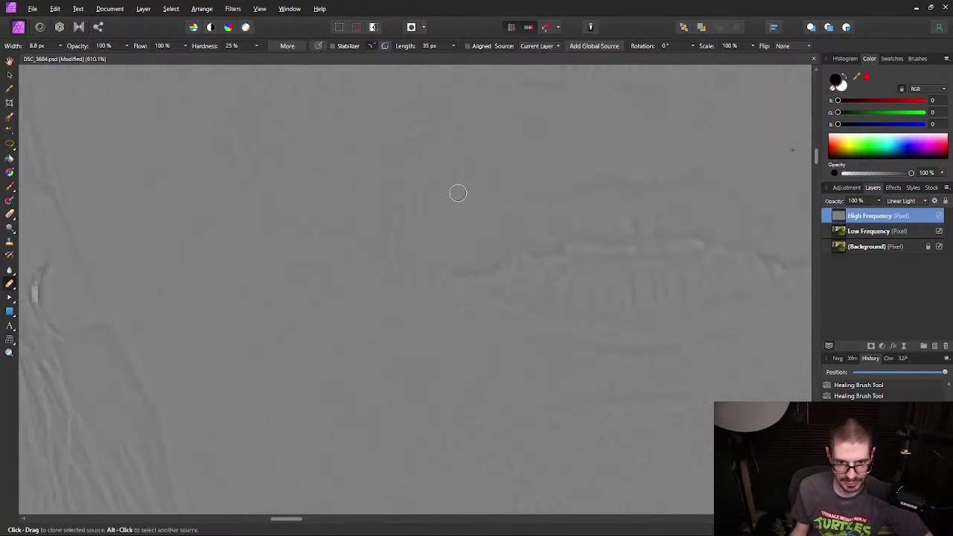
{"action": "left_click", "coordinate": [470, 217], "text": "alt"}
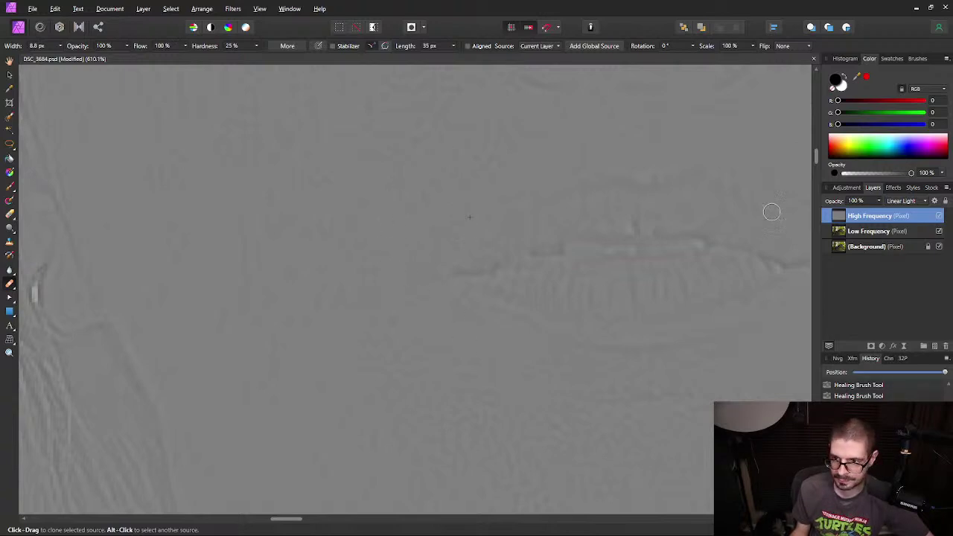
{"action": "double_click", "coordinate": [917, 216]}
{"action": "left_click", "coordinate": [838, 221]}
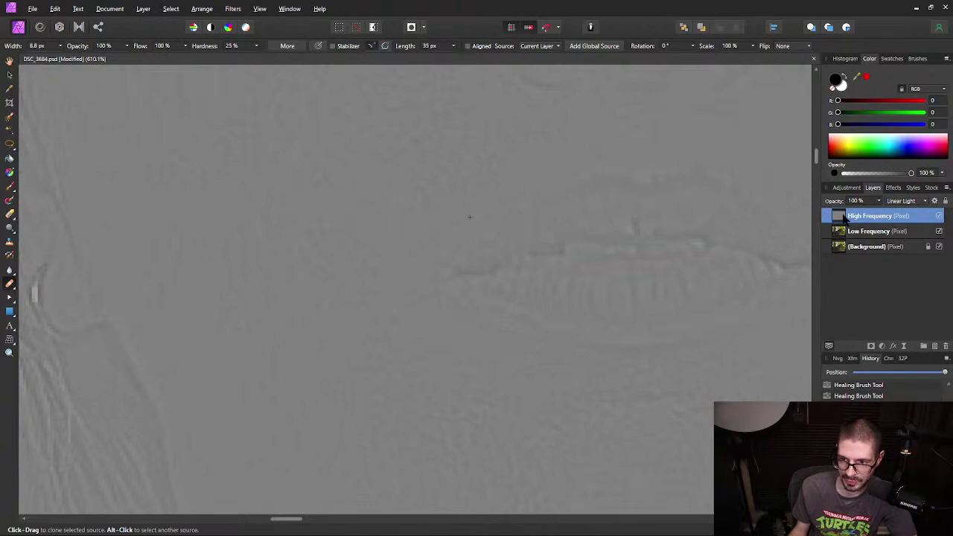
{"action": "left_click", "coordinate": [872, 233]}
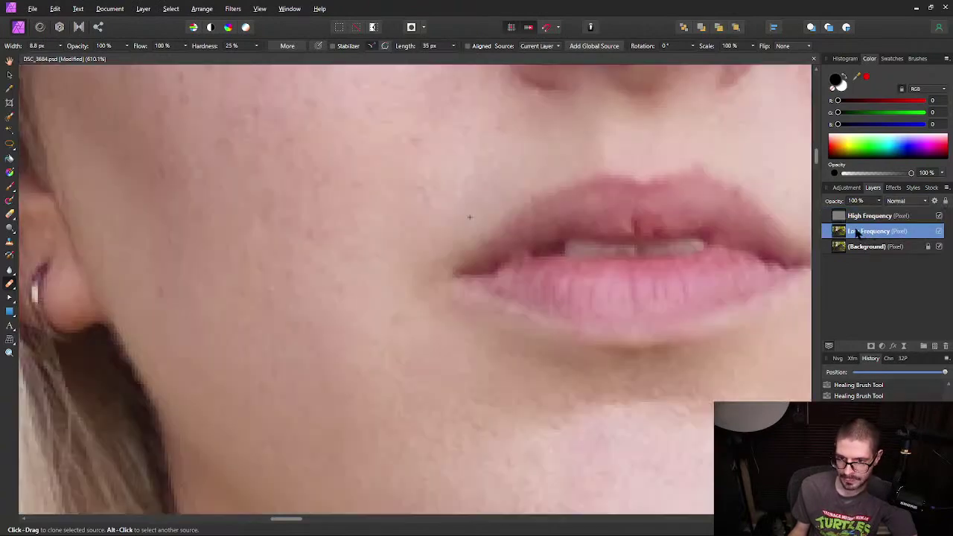
Step: Reselect the High Frequency and Low Frequency layers together and heal the blemishes on the lower cheek, jaw and chin
{"action": "left_click", "coordinate": [920, 217]}
{"action": "left_click_drag", "start_coordinate": [470, 215], "coordinate": [449, 177]}
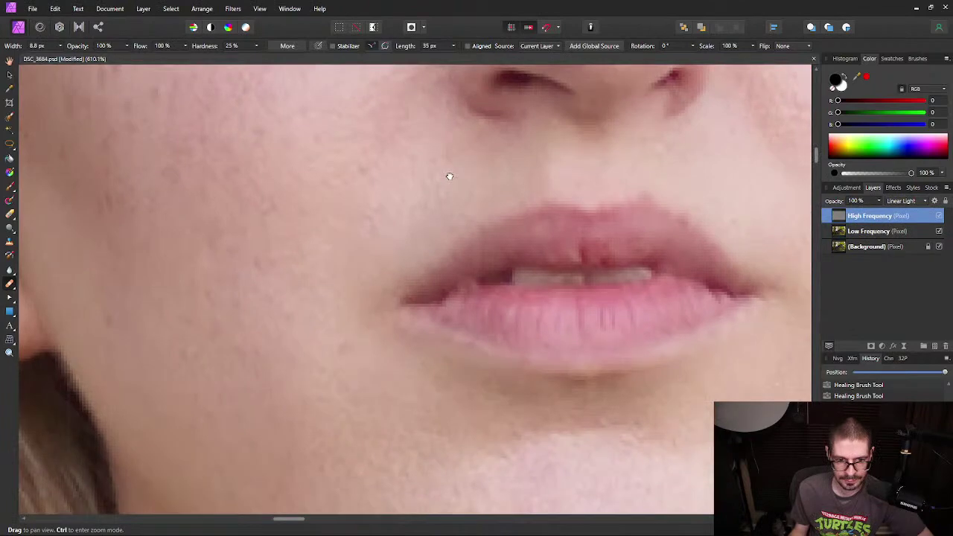
{"action": "left_click", "coordinate": [919, 232], "text": "shift"}
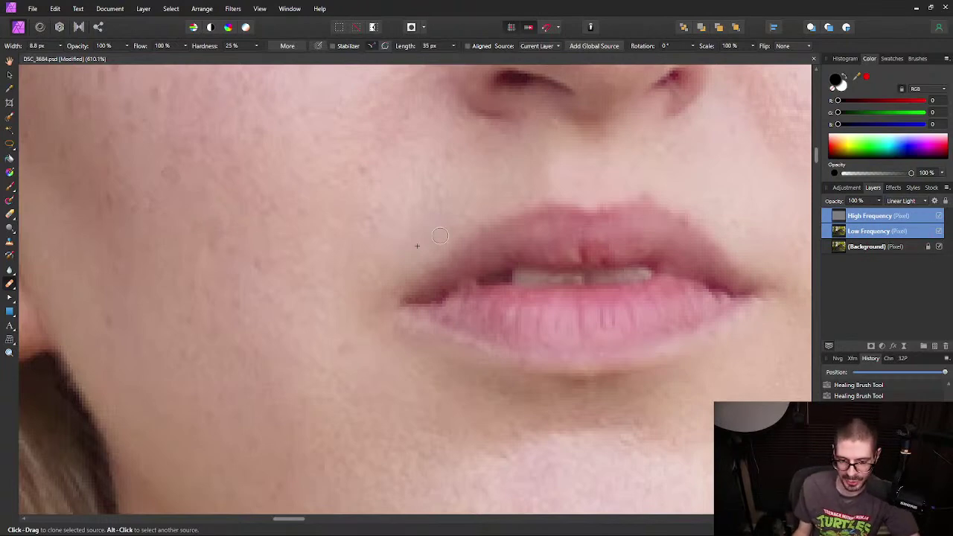
{"action": "mouse_move", "coordinate": [649, 255]}
{"action": "left_mouse_down"}
{"action": "mouse_move", "coordinate": [288, 184]}
{"action": "mouse_move", "coordinate": [447, 300]}
{"action": "mouse_move", "coordinate": [484, 223]}
{"action": "mouse_move", "coordinate": [581, 217]}
{"action": "mouse_move", "coordinate": [409, 305]}
{"action": "left_mouse_up"}
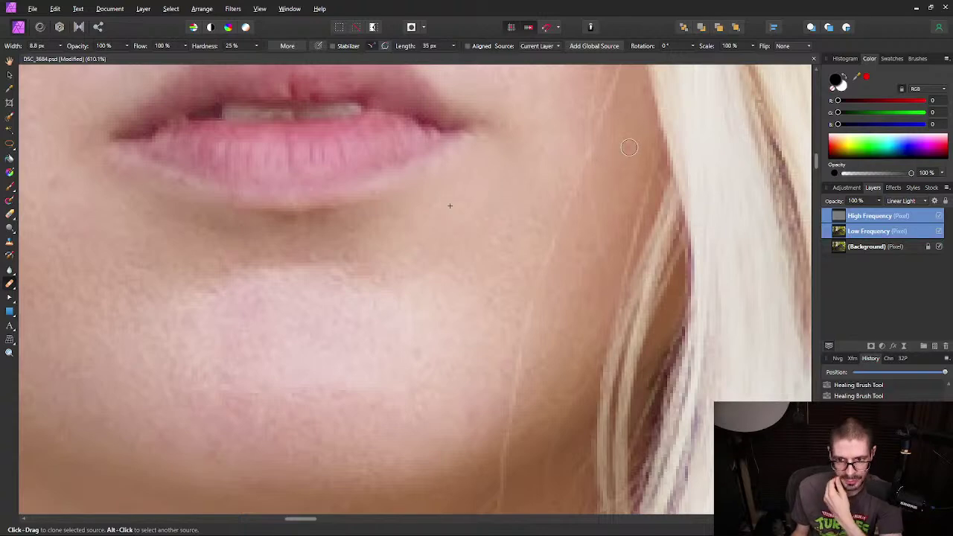
{"action": "scroll", "coordinate": [427, 243], "scroll_direction": "left", "scroll_amount": 5}
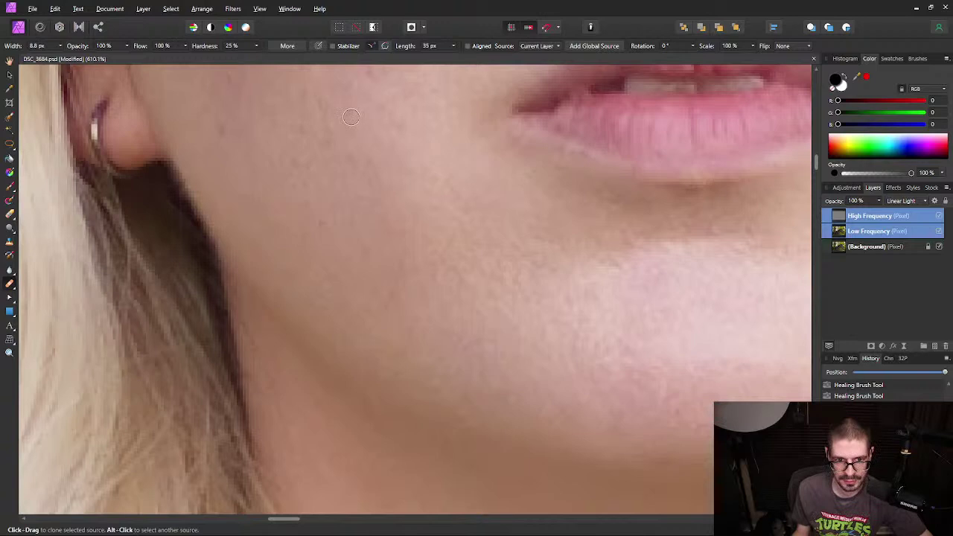
{"action": "left_click", "coordinate": [224, 129]}
{"action": "left_click", "coordinate": [248, 175]}
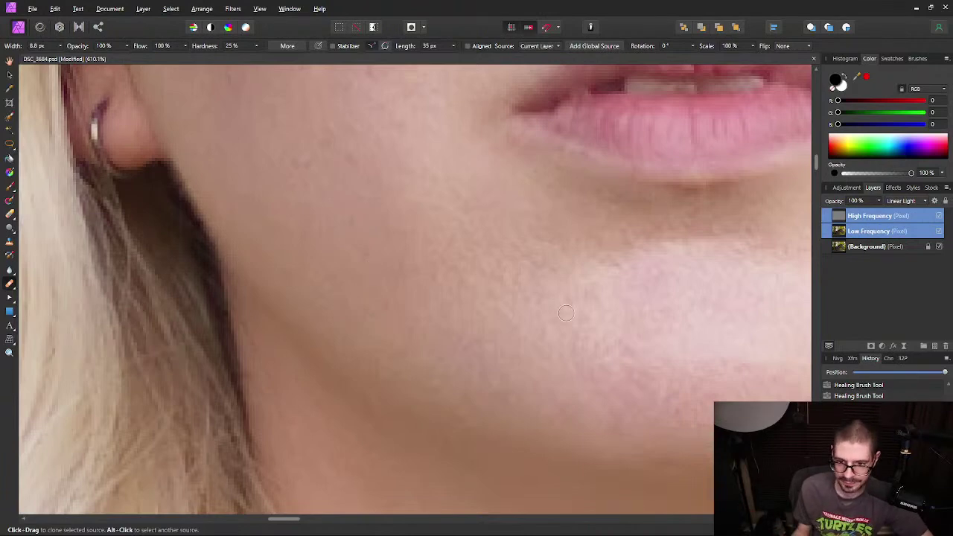
{"action": "left_click_drag", "start_coordinate": [725, 322], "coordinate": [387, 253]}
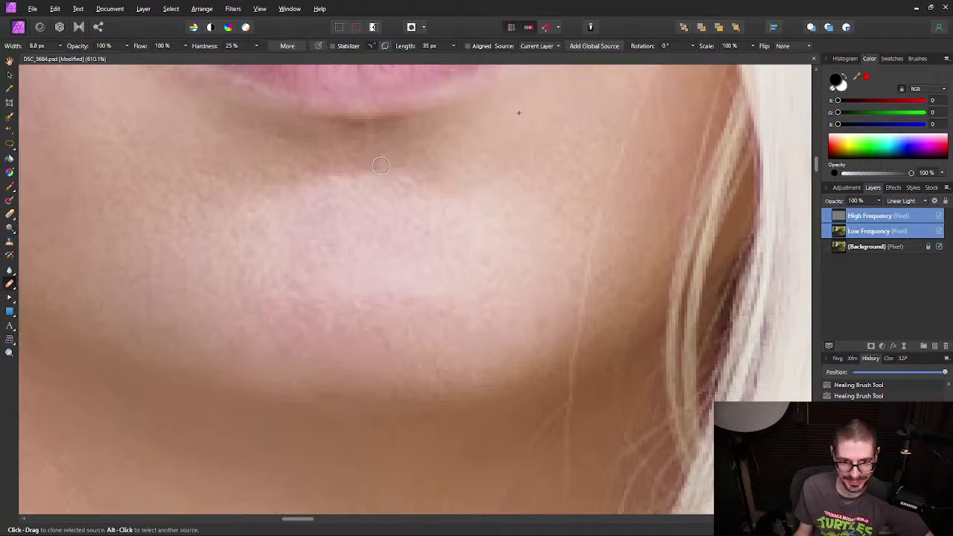
Step: Heal the small blemishes on the cheek between the mouth, nose and the hanging blonde hair
{"action": "key", "text": "space"}
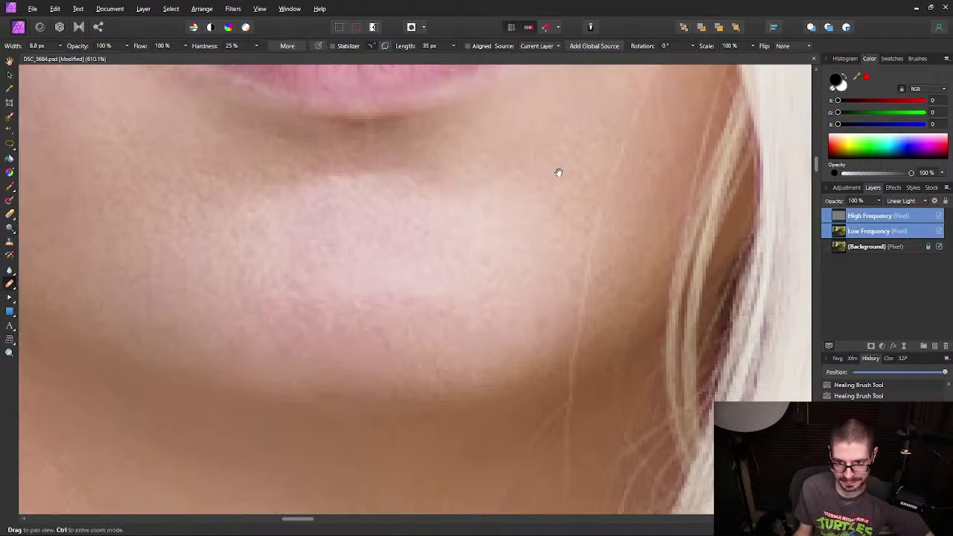
{"action": "left_click_drag", "start_coordinate": [549, 177], "coordinate": [379, 430]}
{"action": "left_click_drag", "start_coordinate": [353, 150], "coordinate": [383, 241]}
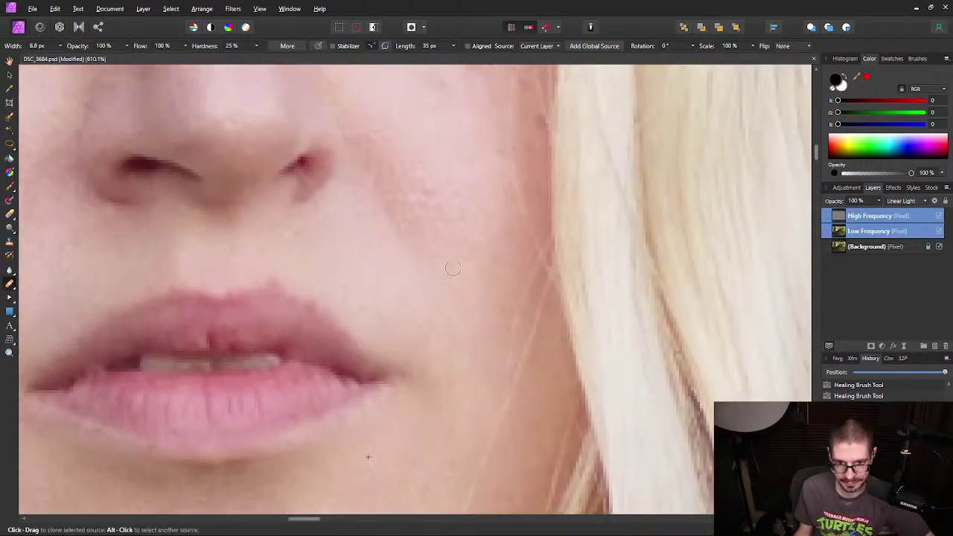
{"action": "key", "text": "space"}
{"action": "left_click_drag", "start_coordinate": [444, 178], "coordinate": [444, 253]}
{"action": "mouse_move", "coordinate": [441, 105]}
{"action": "left_mouse_down"}
{"action": "mouse_move", "coordinate": [441, 219]}
{"action": "mouse_move", "coordinate": [485, 232]}
{"action": "left_mouse_up"}
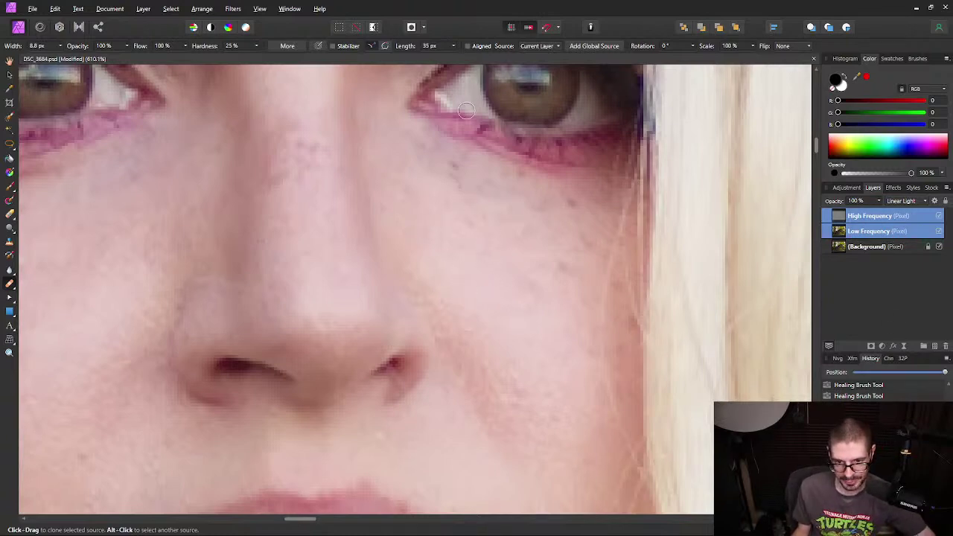
Step: Heal the dark spots beneath the eye nearest the hanging hair, sampling clean skin beside the nose
{"action": "key", "text": "space"}
{"action": "left_click_drag", "start_coordinate": [483, 276], "coordinate": [426, 255]}
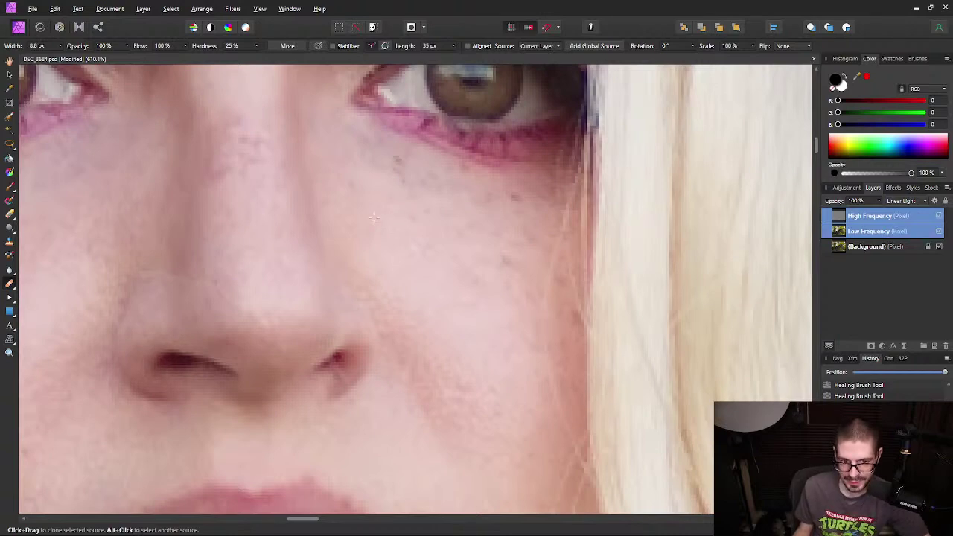
{"action": "left_click", "coordinate": [376, 219], "text": "alt"}
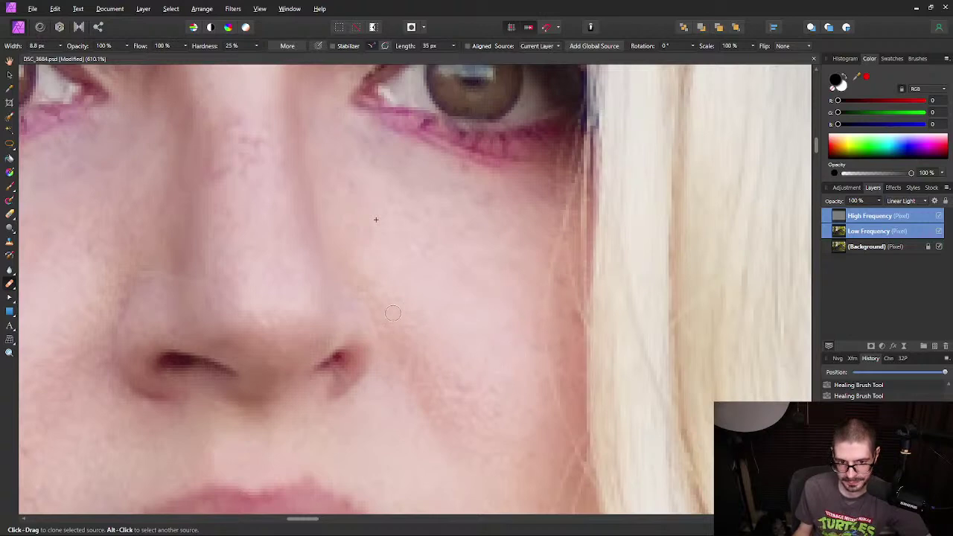
Step: Heal the reddish spots on the bridge of the nose and the faint line above the nostril, resampling nearby skin
{"action": "left_click_drag", "start_coordinate": [387, 304], "coordinate": [714, 312]}
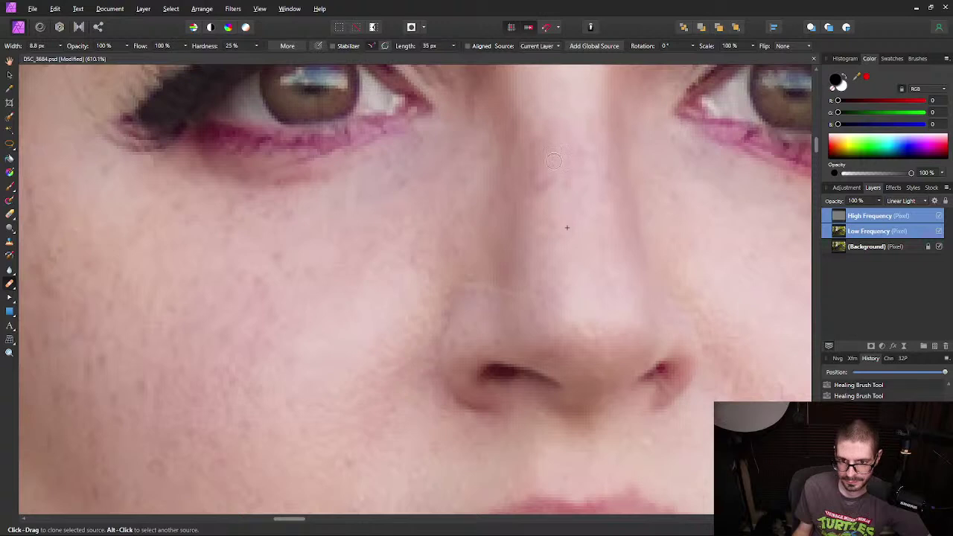
{"action": "left_click", "coordinate": [546, 256], "text": "alt"}
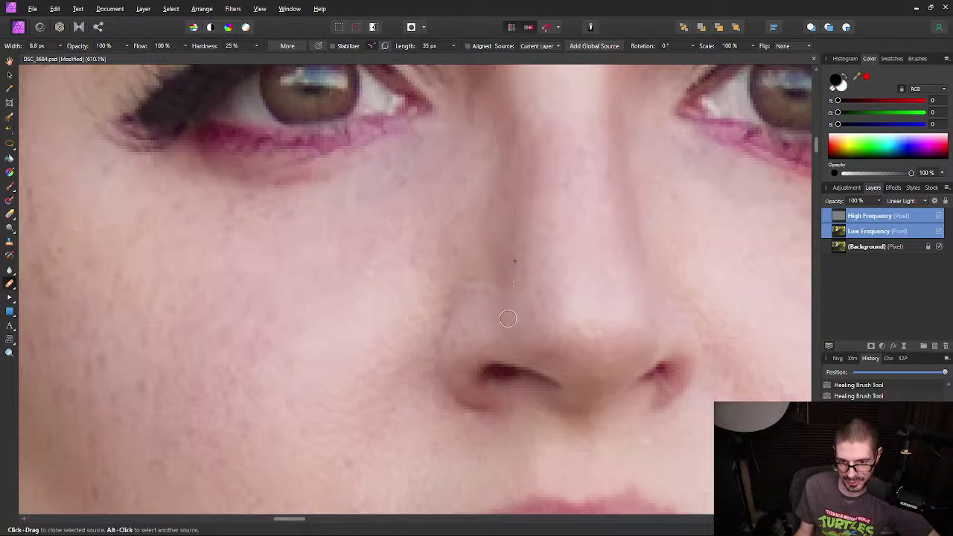
{"action": "key", "text": "alt"}
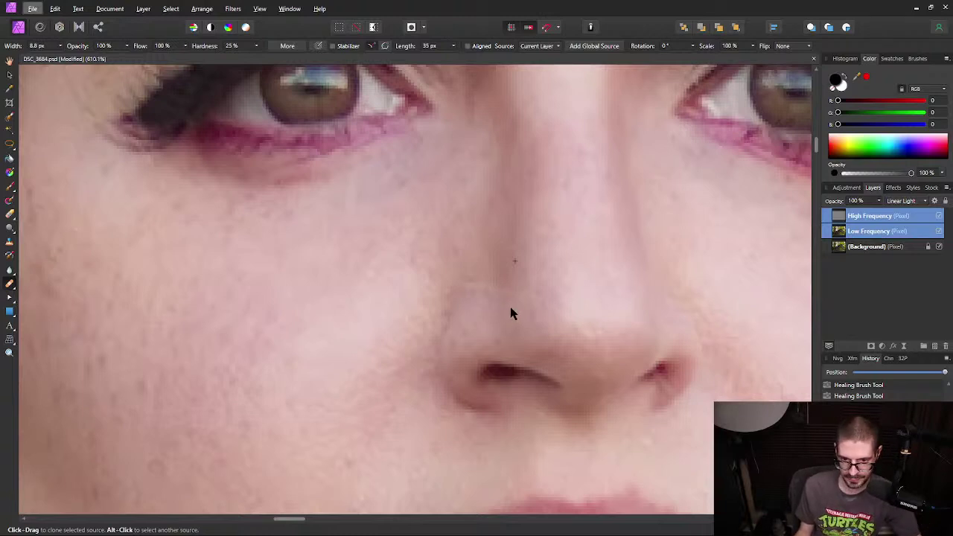
{"action": "key", "text": "alt"}
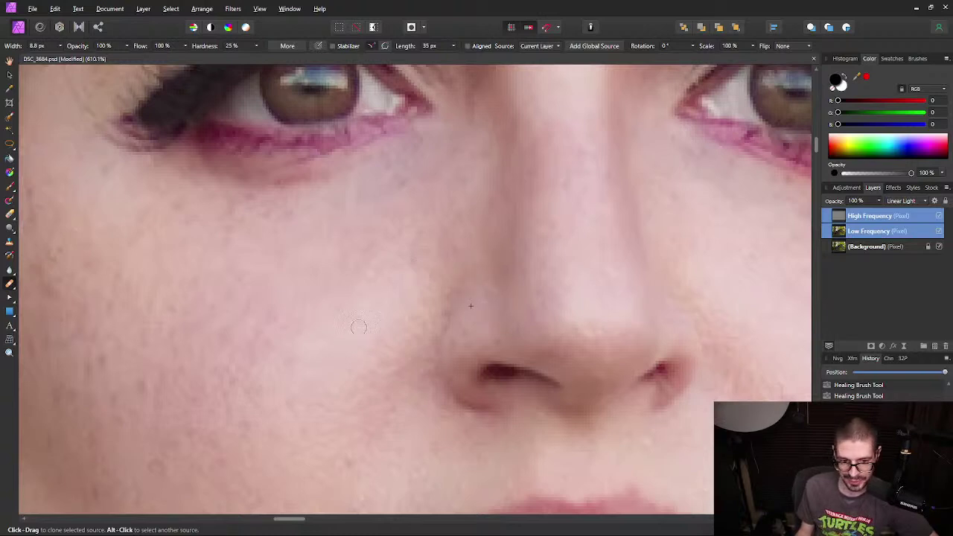
Step: Heal the dark spots scattered across the other cheek, from the side of the nose to the edge of the face
{"action": "mouse_move", "coordinate": [361, 316]}
{"action": "left_mouse_down"}
{"action": "mouse_move", "coordinate": [372, 298]}
{"action": "mouse_move", "coordinate": [419, 276]}
{"action": "left_mouse_up"}
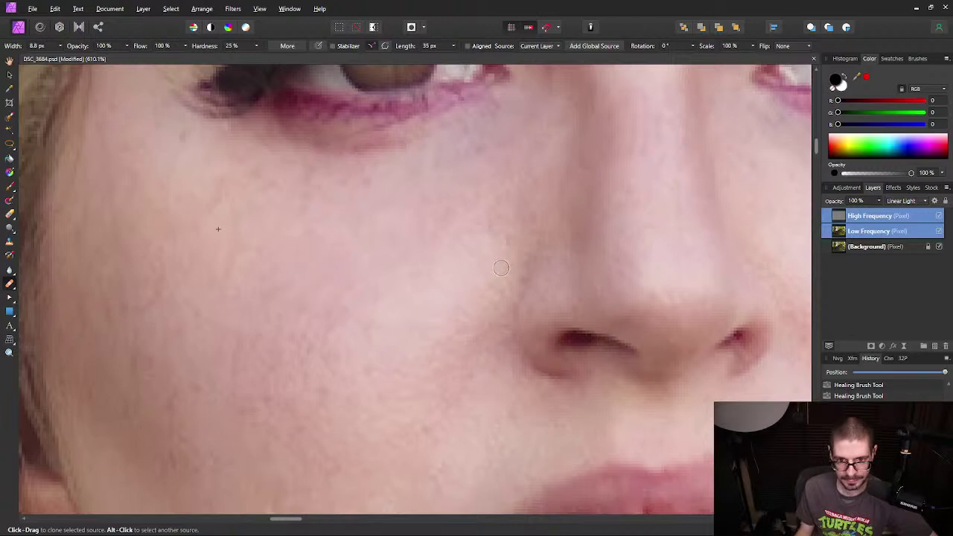
{"action": "scroll", "coordinate": [421, 292], "scroll_direction": "up", "scroll_amount": 3}
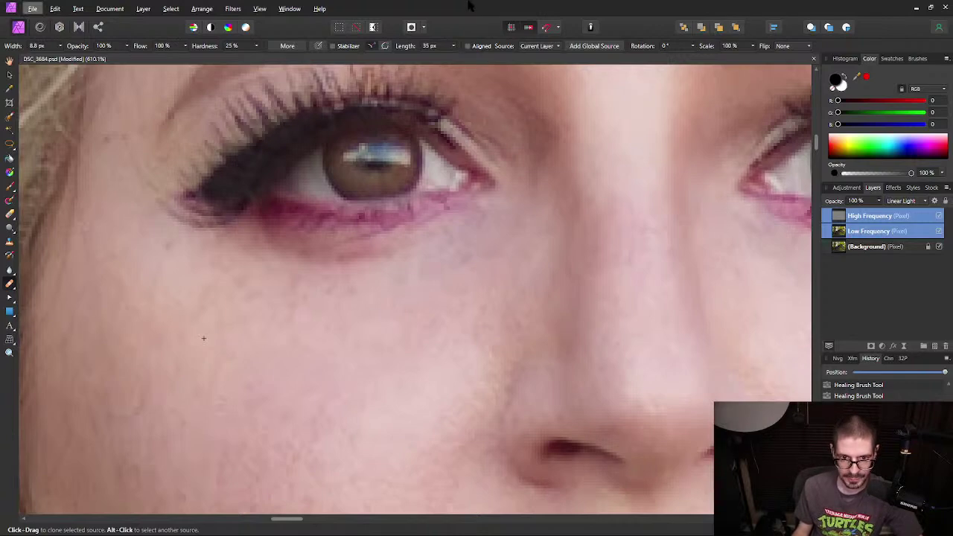
Step: Heal the small spots and darkened skin just beneath the lower lashes of the eye farther from the hanging hair, adjusting the brush between 4.5 and 9.1 px
{"action": "key", "text": "bracketleft"}
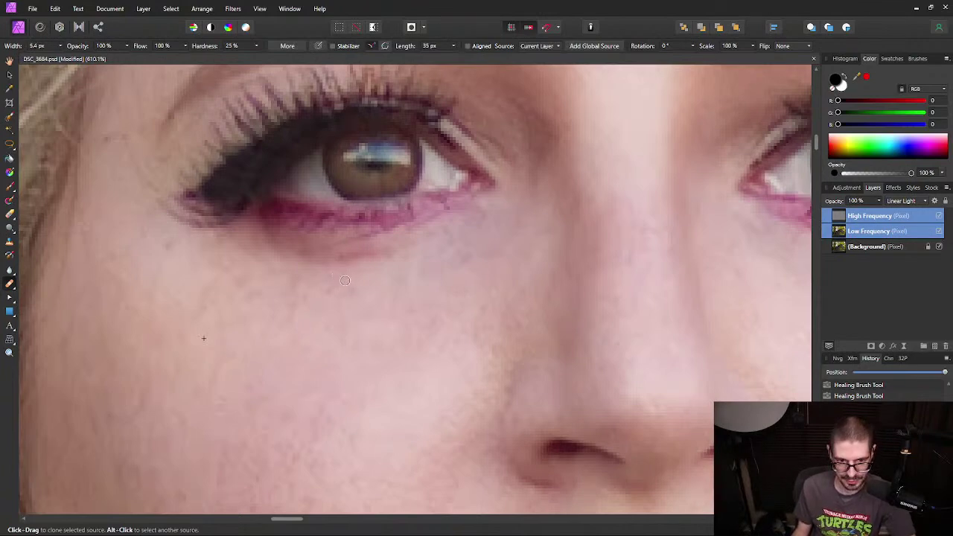
{"action": "key", "text": "bracketleft"}
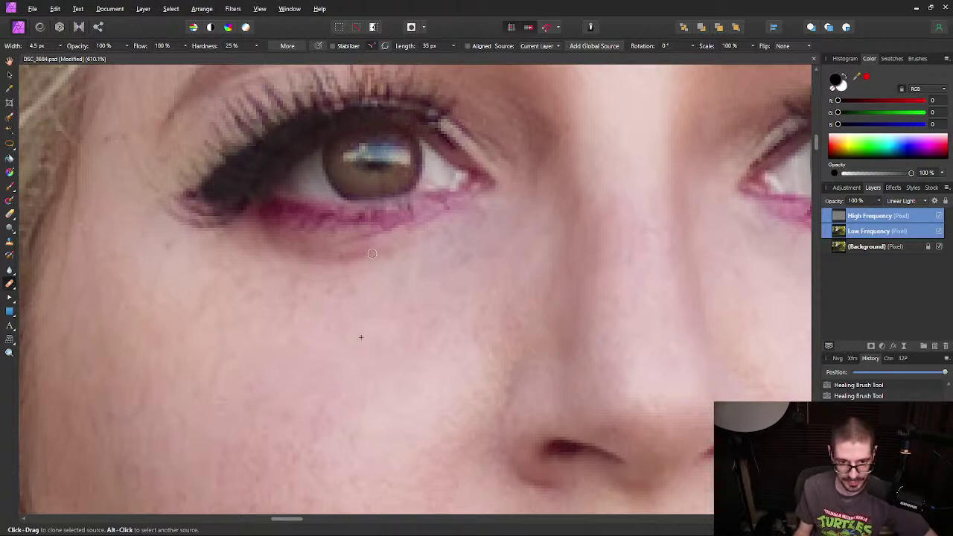
{"action": "key", "text": "bracketright"}
{"action": "key", "text": "bracketright"}
{"action": "key", "text": "bracketright"}
{"action": "key", "text": "bracketright"}
{"action": "key", "text": "bracketright"}
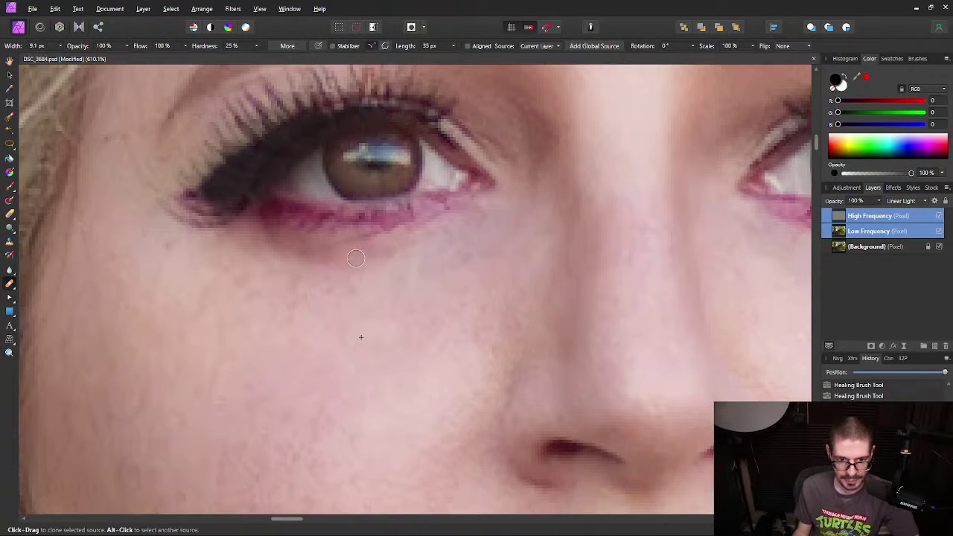
{"action": "key", "text": "bracketleft"}
{"action": "key", "text": "bracketleft"}
{"action": "key", "text": "bracketleft"}
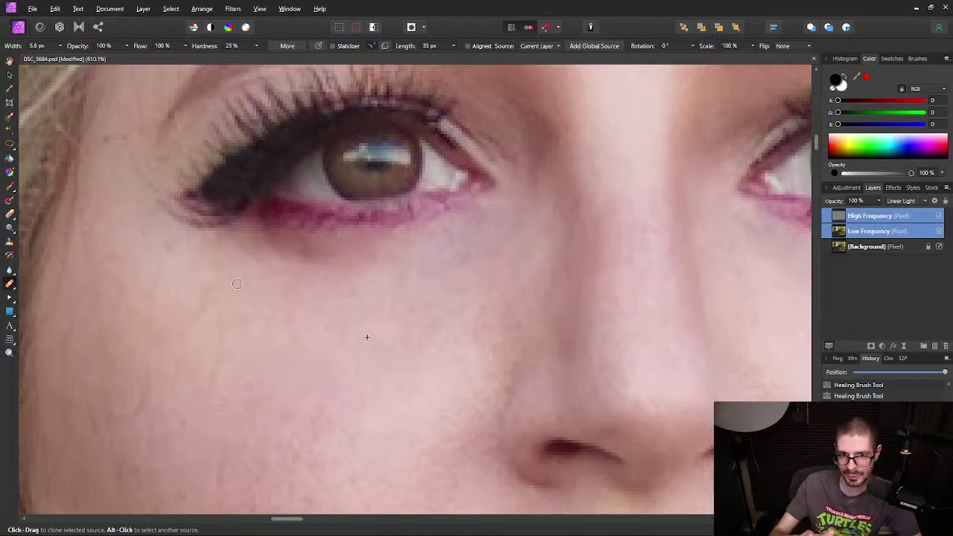
Step: Return to Affinity Photo and reopen DSC_3684.psd from the Pictures folder, using its recovery version
{"action": "key", "text": "super+d"}
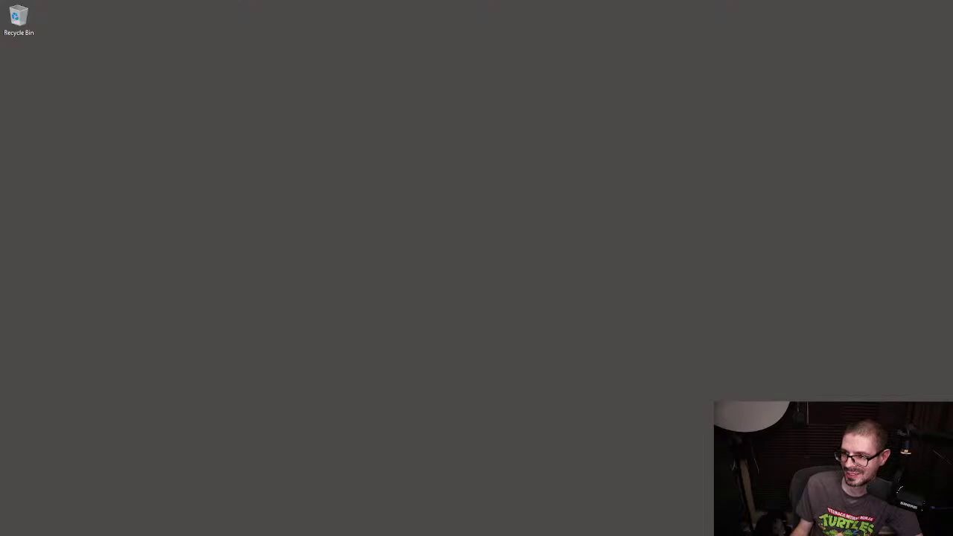
{"action": "key", "text": "alt+Tab"}
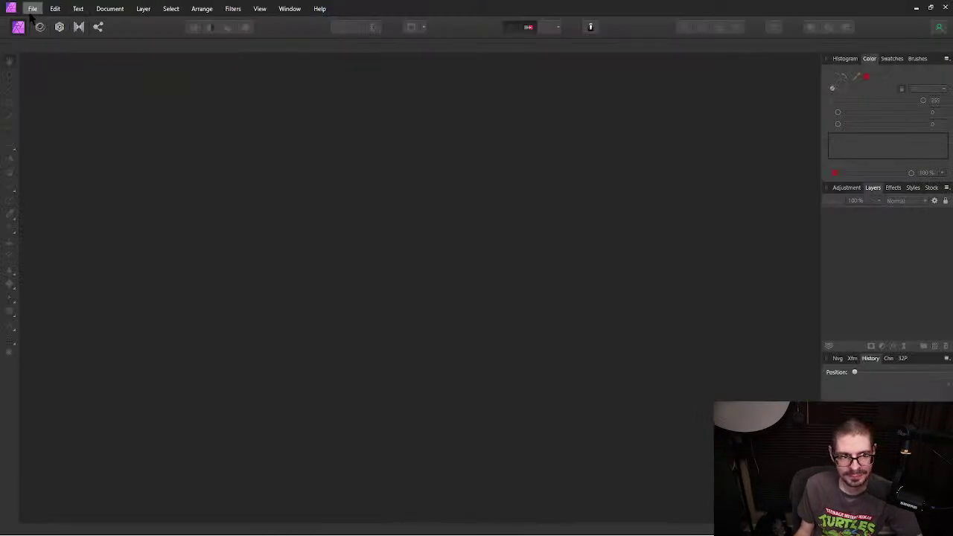
{"action": "left_click", "coordinate": [33, 8]}
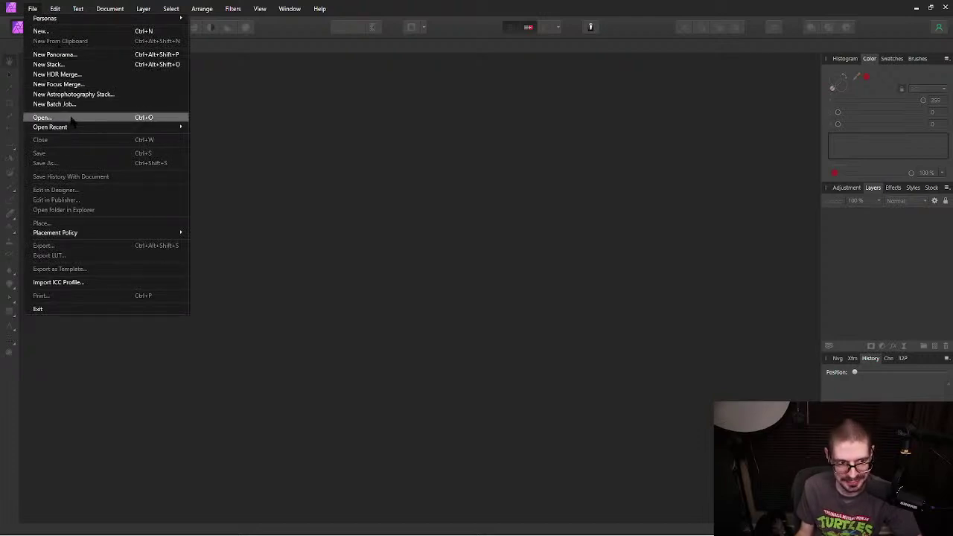
{"action": "left_click", "coordinate": [42, 118]}
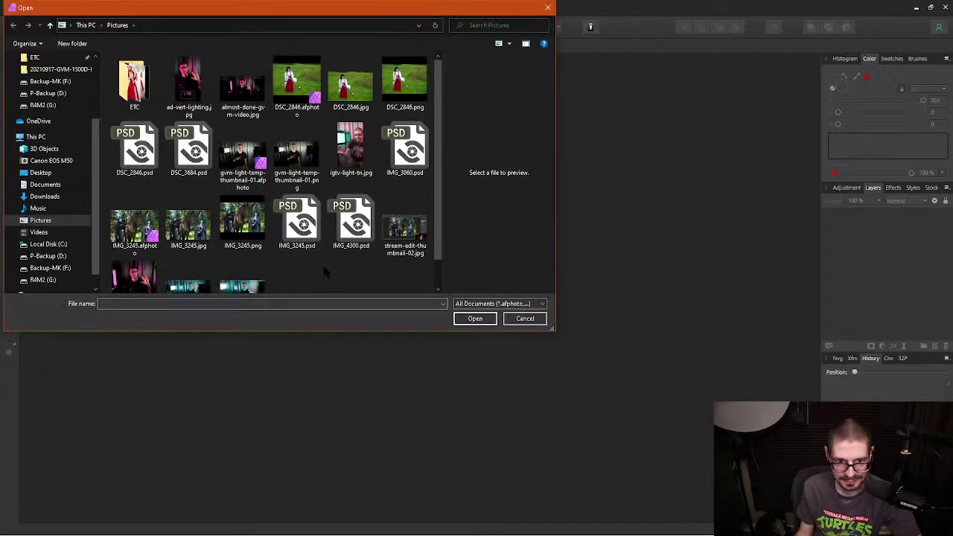
{"action": "scroll", "coordinate": [322, 262], "scroll_direction": "down", "scroll_amount": 1}
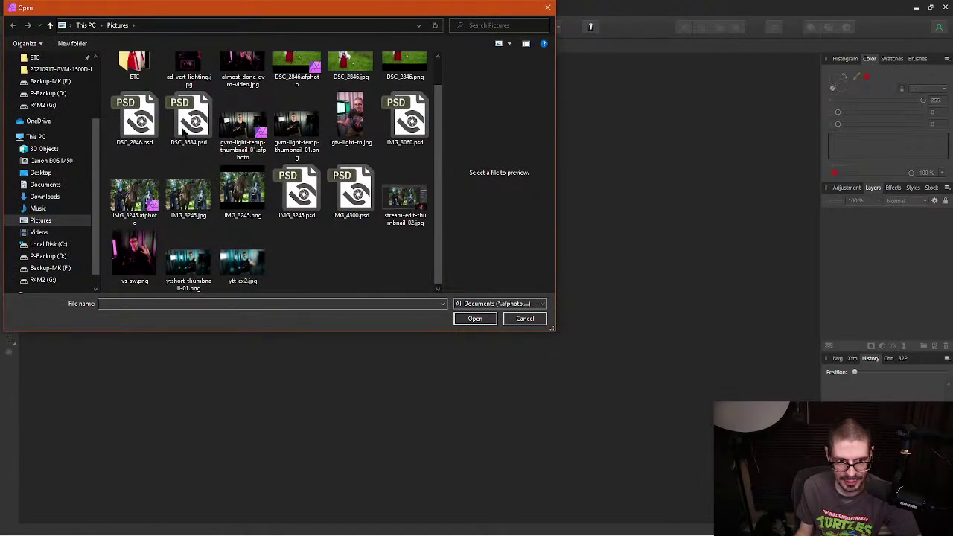
{"action": "left_click", "coordinate": [196, 121]}
{"action": "right_click", "coordinate": [196, 123]}
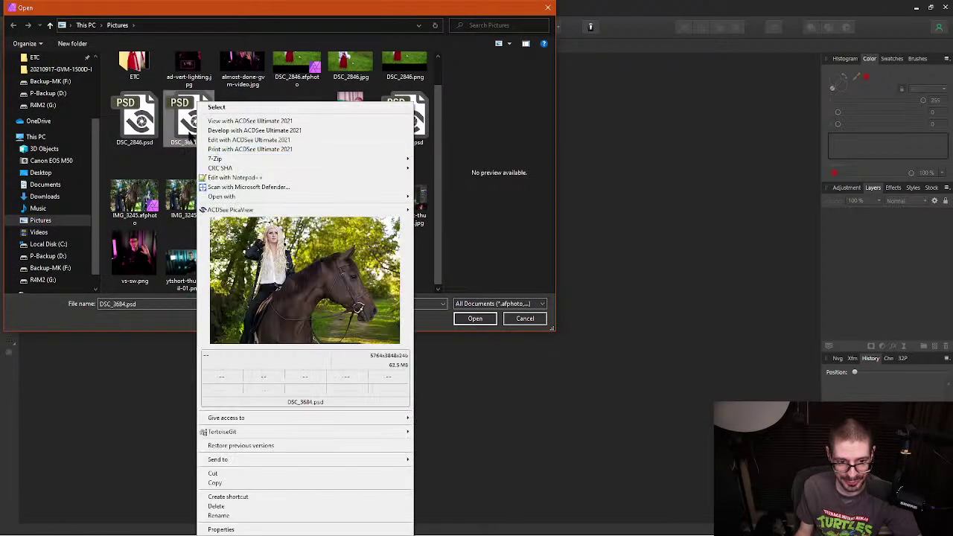
{"action": "key", "text": "Escape"}
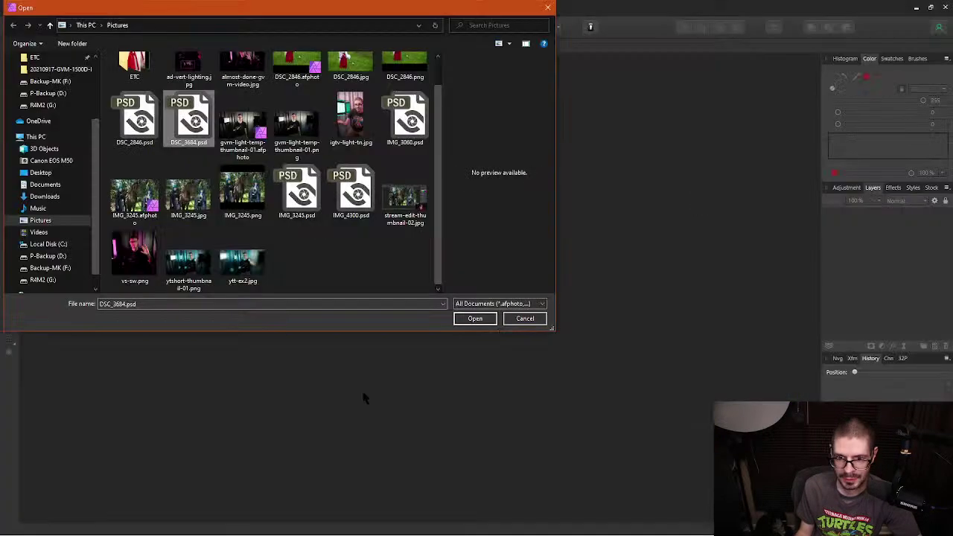
{"action": "double_click", "coordinate": [191, 118]}
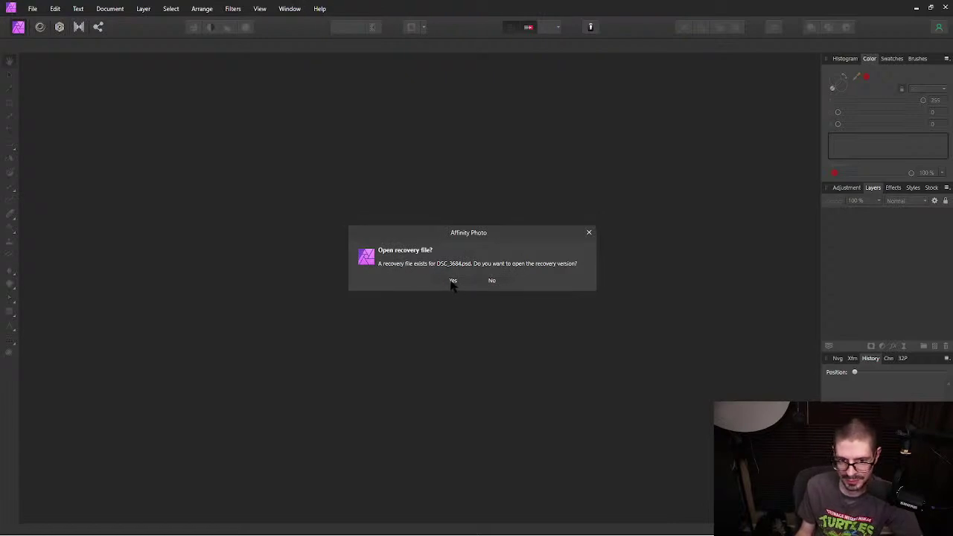
{"action": "left_click", "coordinate": [453, 281]}
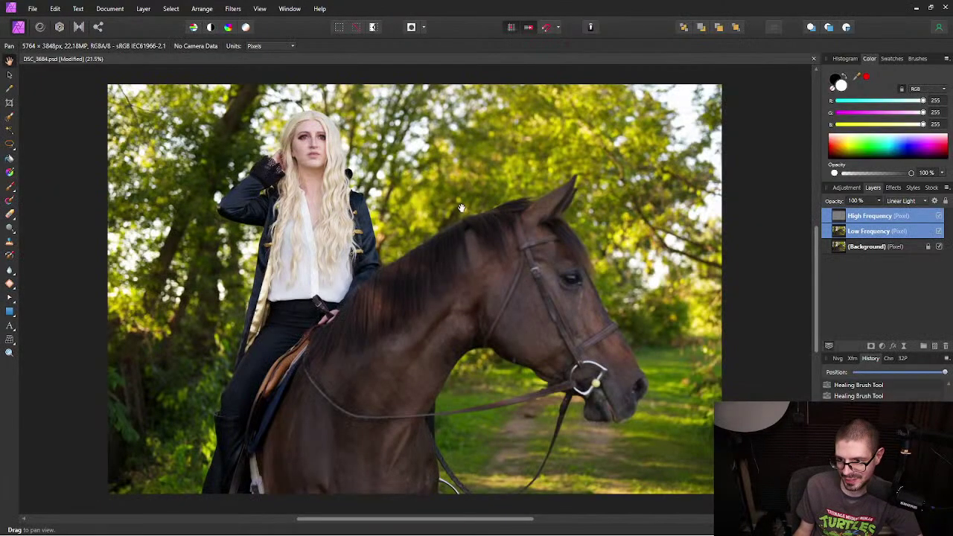
Step: Save the recovered document in the Pictures folder as DSC_3684.afphoto
{"action": "left_click", "coordinate": [42, 9]}
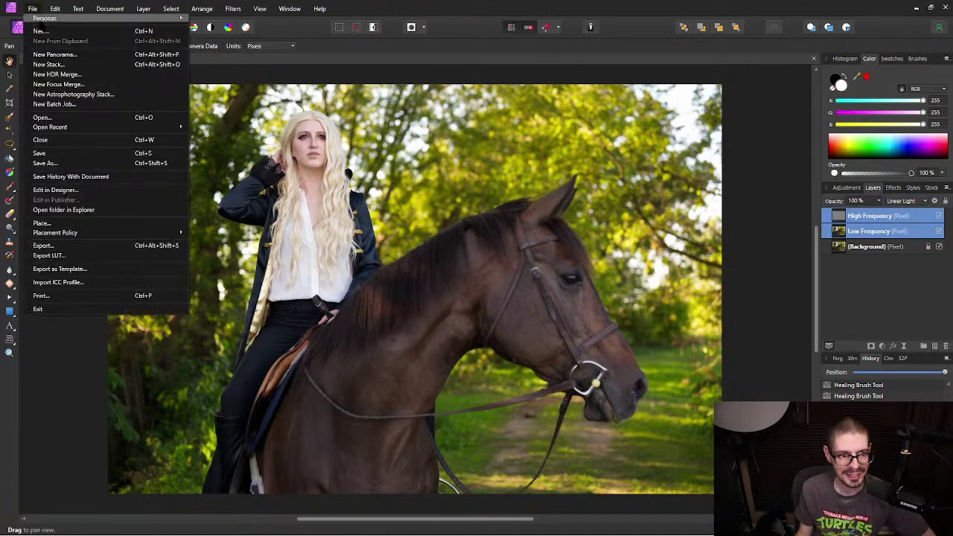
{"action": "left_click", "coordinate": [63, 154]}
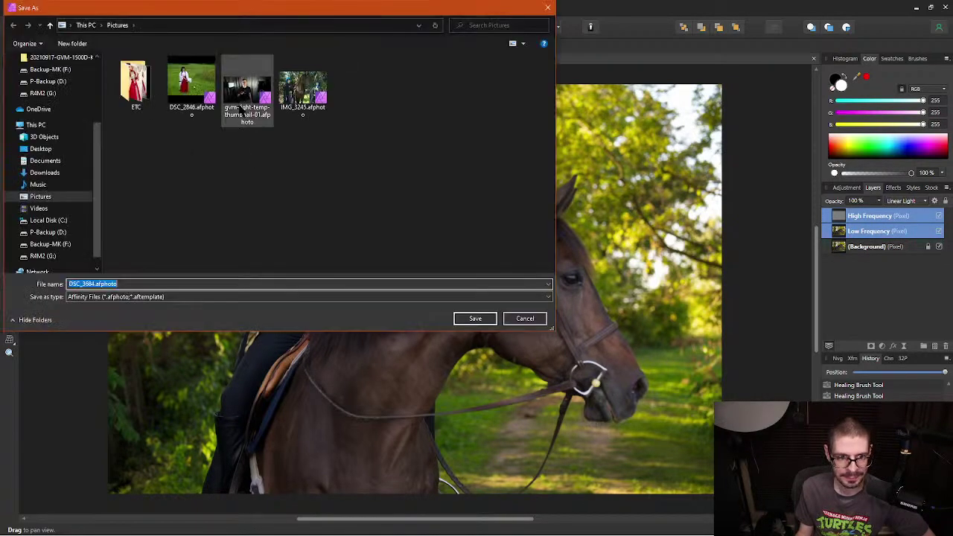
{"action": "left_click", "coordinate": [475, 318]}
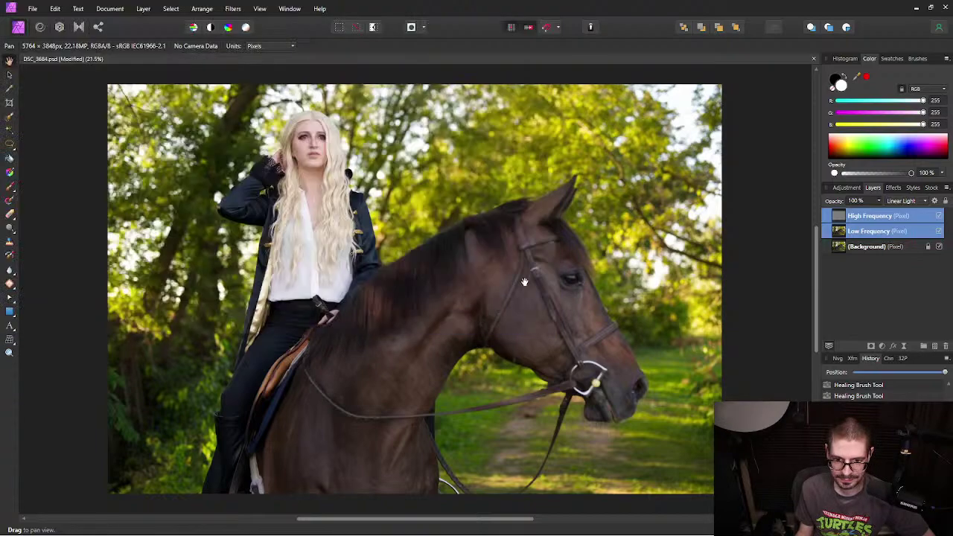
Step: Heal the dark spots on the cheek beside the nose and mouth with a small Healing Brush, sampling clean skin next to the nose
{"action": "scroll", "coordinate": [306, 149], "scroll_direction": "up", "scroll_amount": 10}
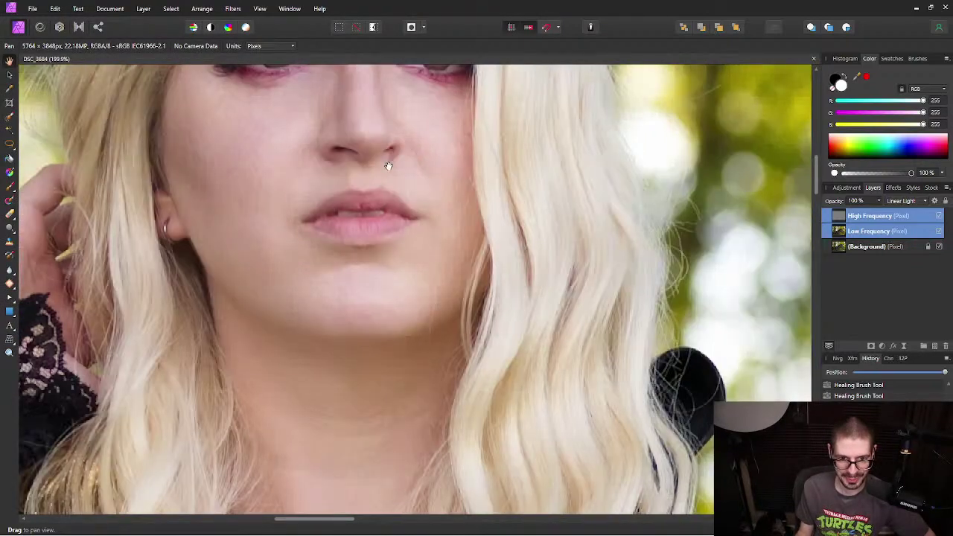
{"action": "left_click_drag", "start_coordinate": [388, 166], "coordinate": [429, 263]}
{"action": "scroll", "coordinate": [388, 260], "scroll_direction": "up", "scroll_amount": 2}
{"action": "scroll", "coordinate": [388, 257], "scroll_direction": "down", "scroll_amount": 1}
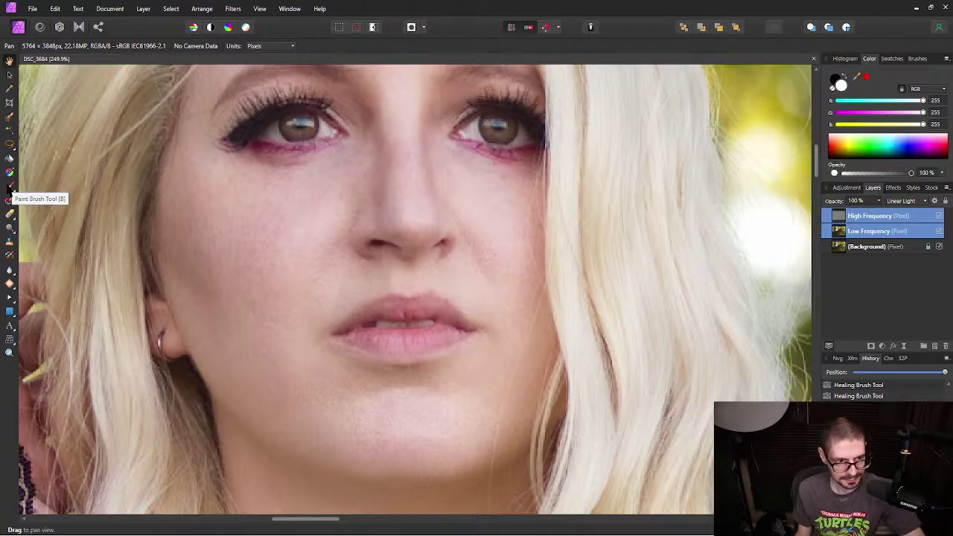
{"action": "right_click", "coordinate": [14, 291]}
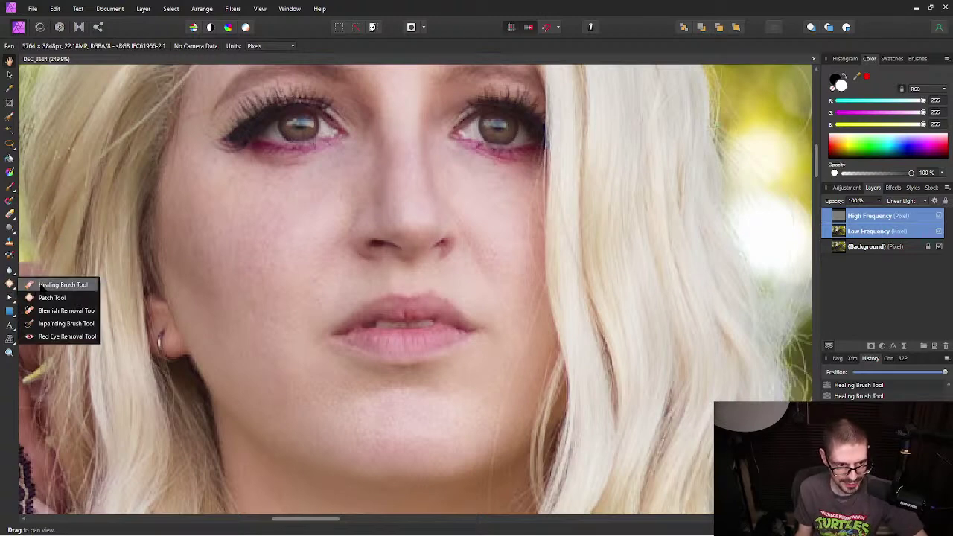
{"action": "left_click", "coordinate": [45, 283]}
{"action": "scroll", "coordinate": [301, 260], "scroll_direction": "up", "scroll_amount": 3}
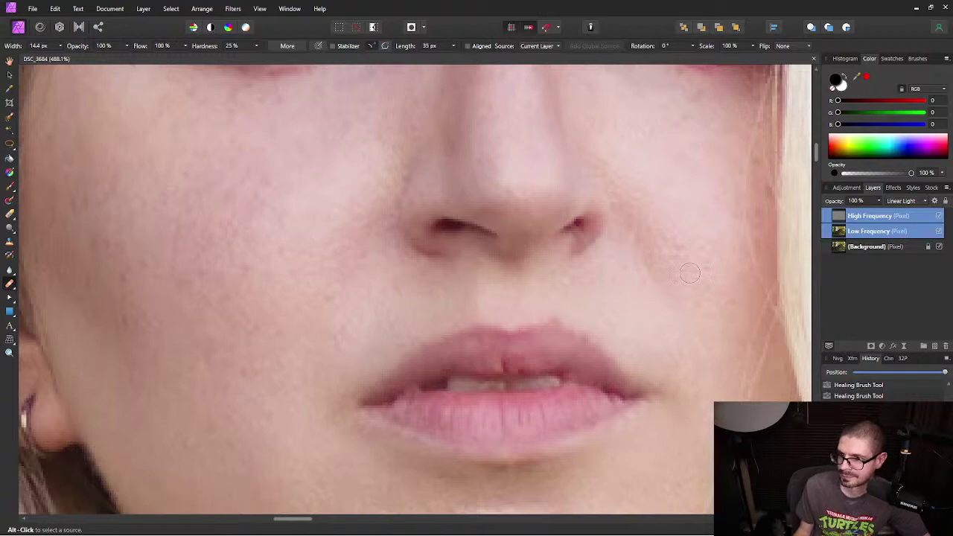
{"action": "key", "text": "bracketleft"}
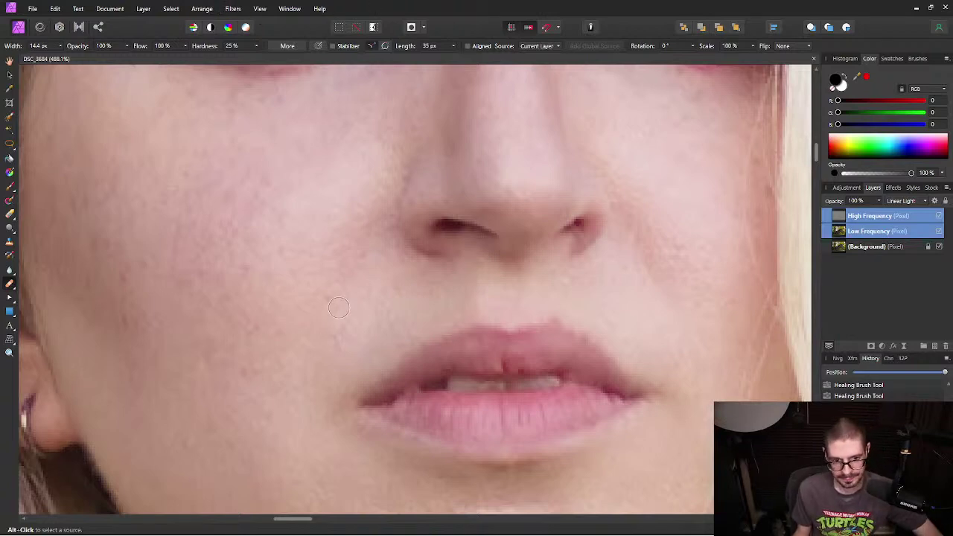
{"action": "key", "text": "bracketleft"}
{"action": "key", "text": "bracketleft"}
{"action": "key", "text": "bracketleft"}
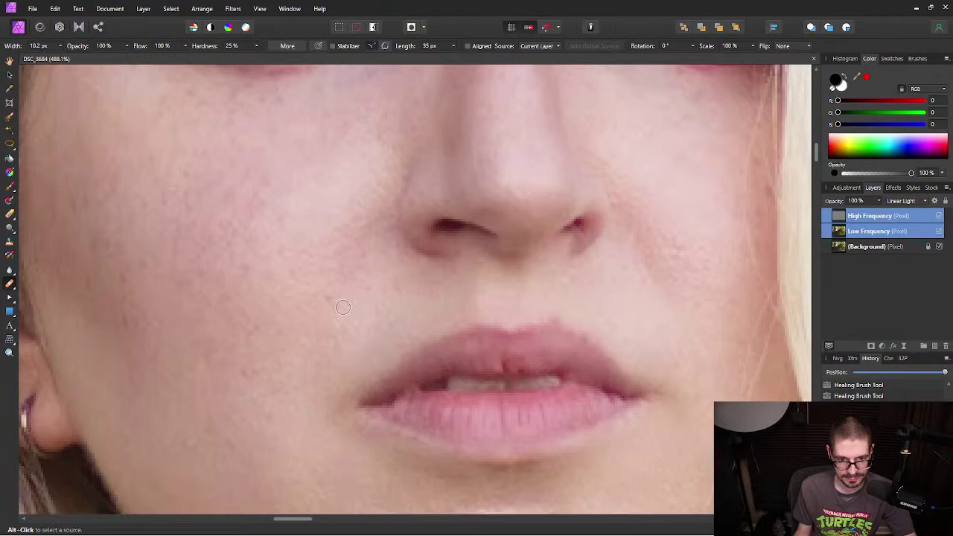
{"action": "left_click", "coordinate": [322, 200], "text": "alt"}
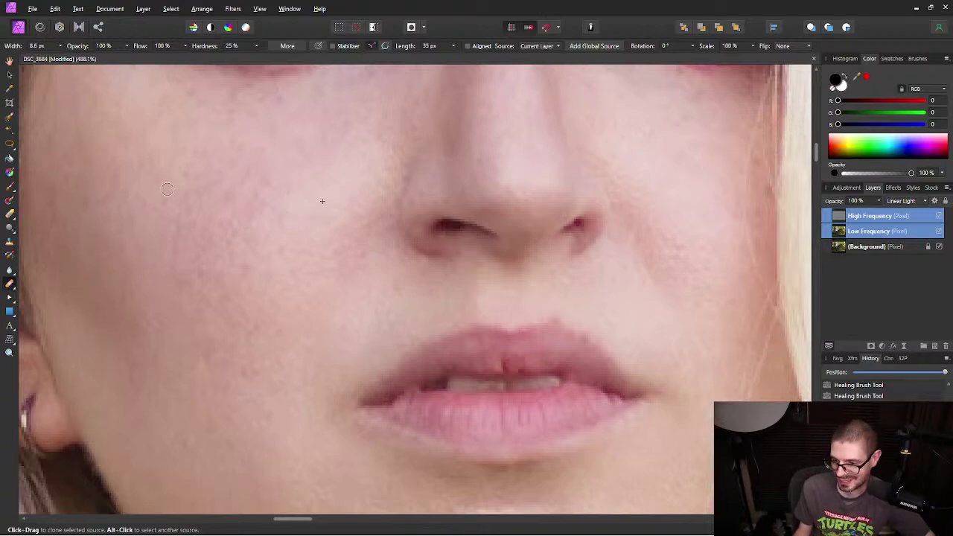
Step: Heal the thin line along the lower edge of the pink eye makeup nearest the hanging hair, using a brush of about 5.3 px
{"action": "left_click_drag", "start_coordinate": [514, 144], "coordinate": [349, 256]}
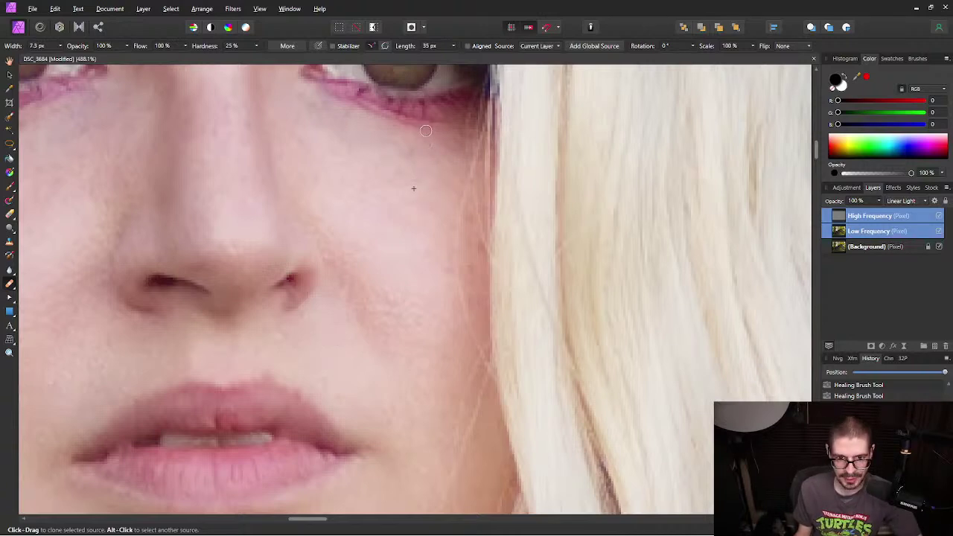
{"action": "key", "text": "bracketleft"}
{"action": "scroll", "coordinate": [414, 134], "scroll_direction": "up", "scroll_amount": 5}
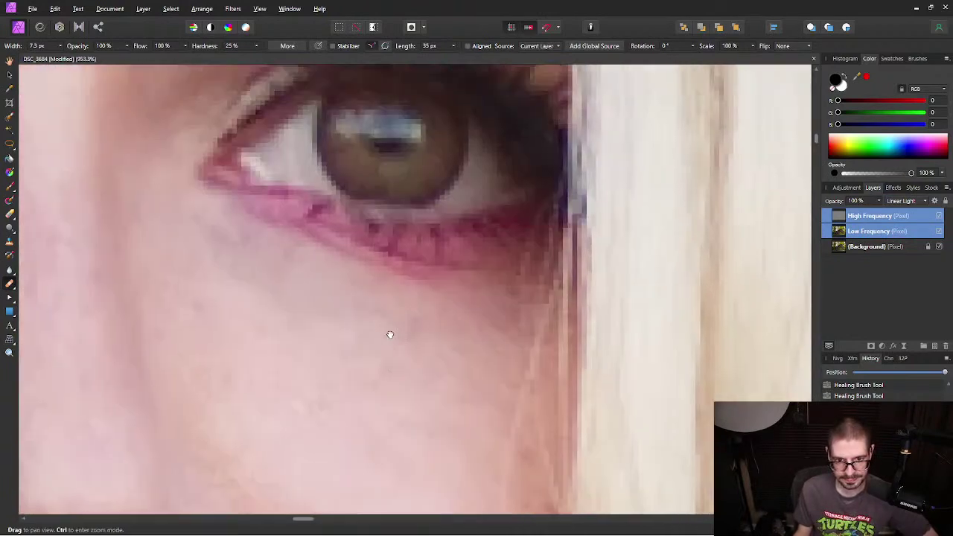
{"action": "left_click_drag", "start_coordinate": [390, 334], "coordinate": [402, 331]}
{"action": "key", "text": "bracketleft"}
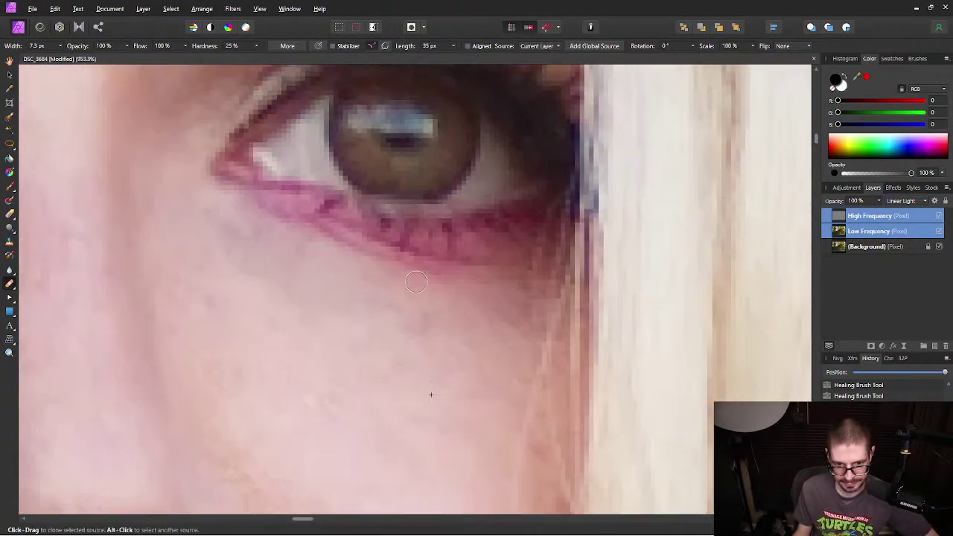
{"action": "key", "text": "bracketleft"}
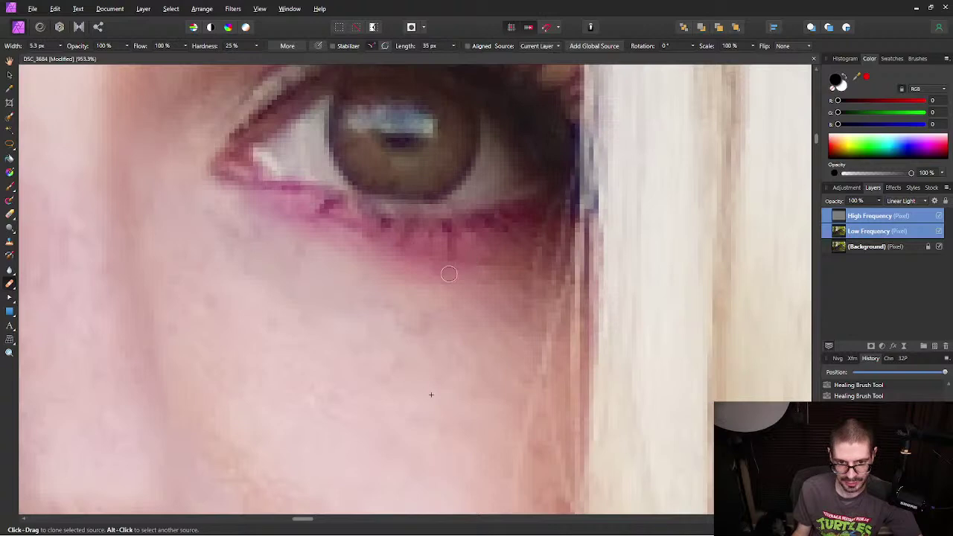
Step: Heal the small dark spots on the skin between that eye's lower lashes and the upper cheek, resampling nearby clean skin
{"action": "scroll", "coordinate": [348, 240], "scroll_direction": "down", "scroll_amount": 3}
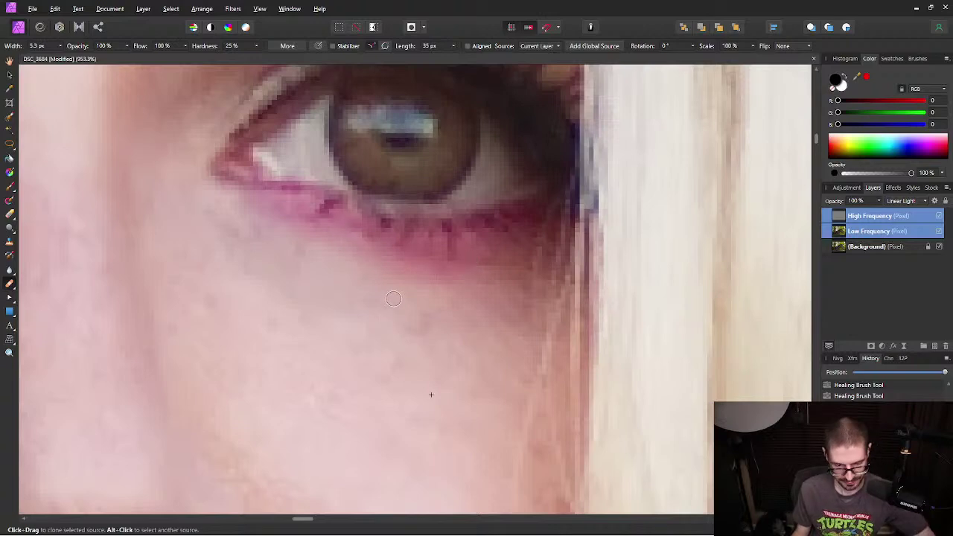
{"action": "scroll", "coordinate": [398, 305], "scroll_direction": "down", "scroll_amount": 3}
{"action": "scroll", "coordinate": [402, 307], "scroll_direction": "up", "scroll_amount": 5}
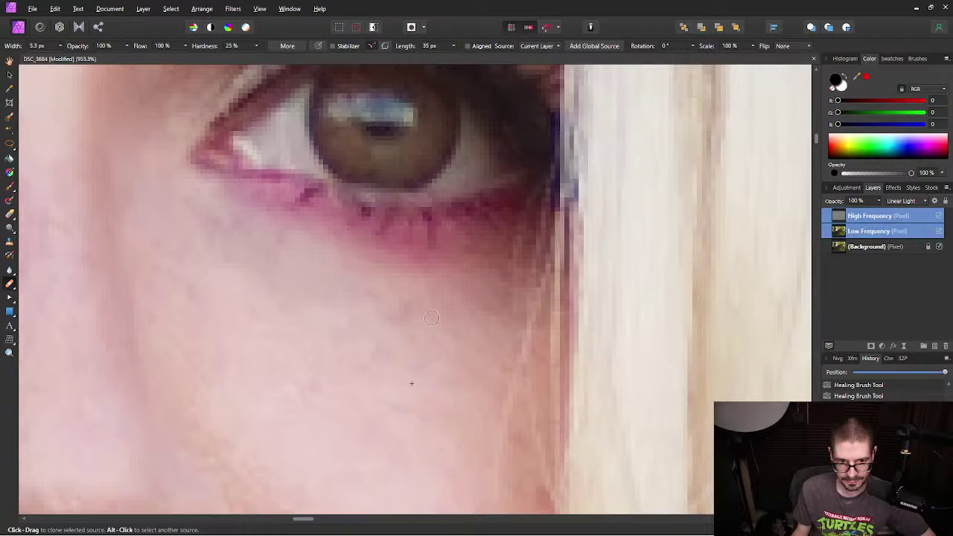
{"action": "scroll", "coordinate": [364, 373], "scroll_direction": "down", "scroll_amount": 1}
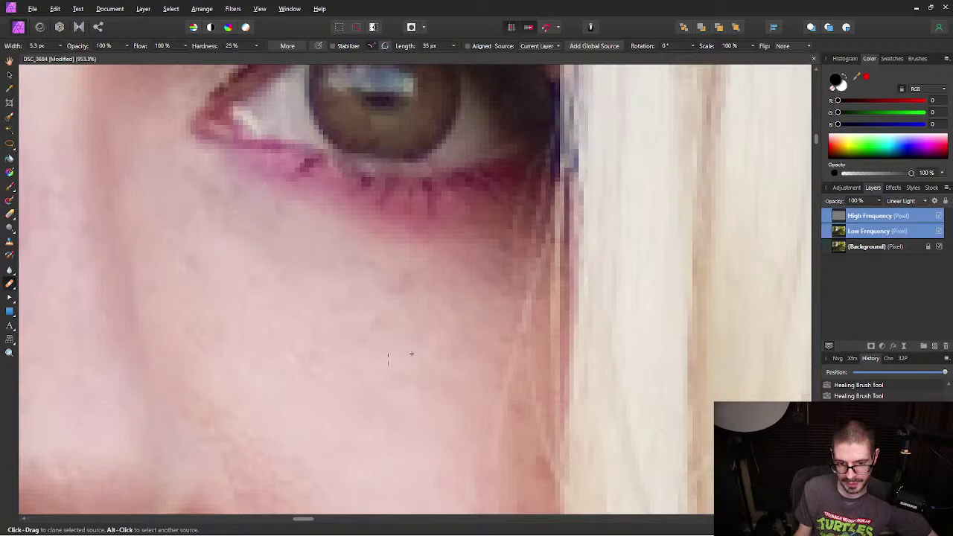
{"action": "key", "text": "alt"}
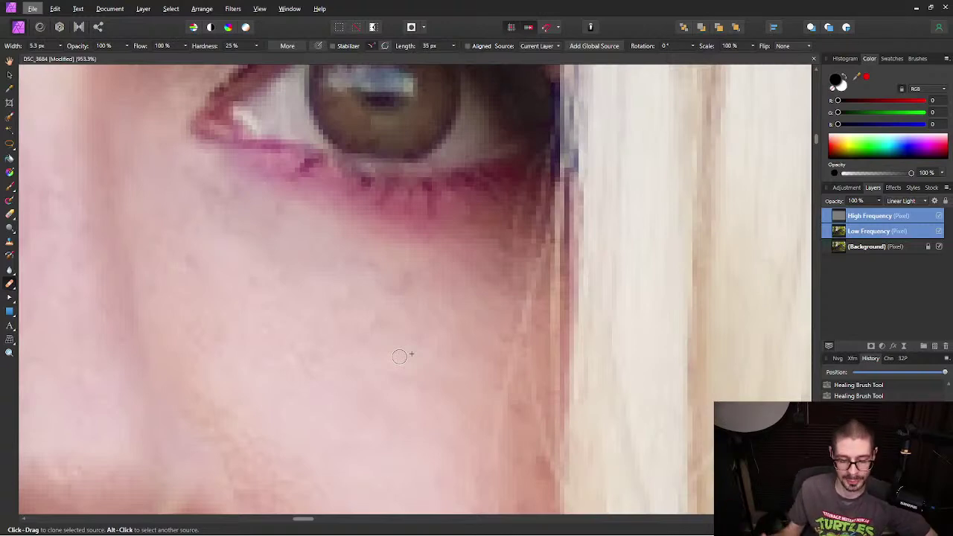
{"action": "scroll", "coordinate": [345, 294], "scroll_direction": "down", "scroll_amount": 3}
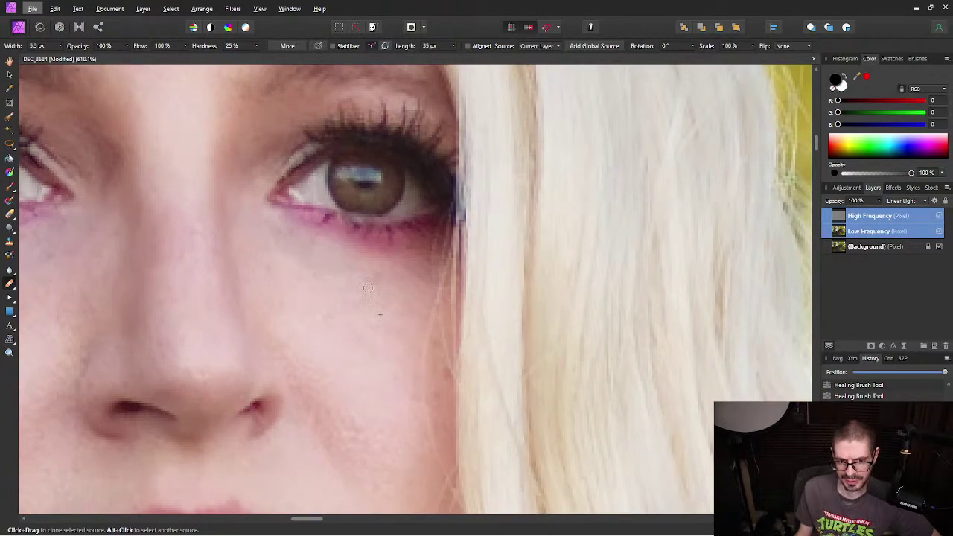
{"action": "scroll", "coordinate": [368, 294], "scroll_direction": "up", "scroll_amount": 4}
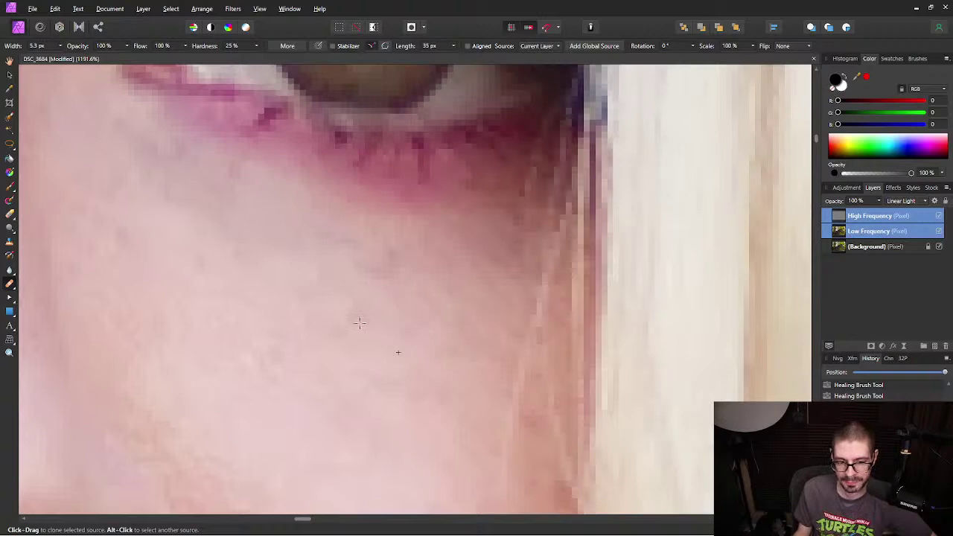
{"action": "key", "text": "alt"}
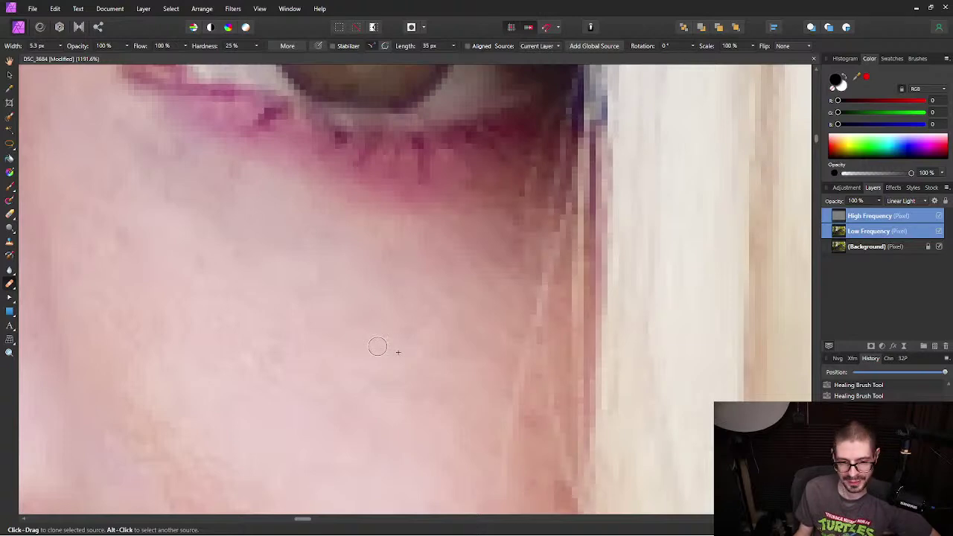
{"action": "scroll", "coordinate": [376, 343], "scroll_direction": "down", "scroll_amount": 3}
{"action": "scroll", "coordinate": [327, 373], "scroll_direction": "up", "scroll_amount": 2}
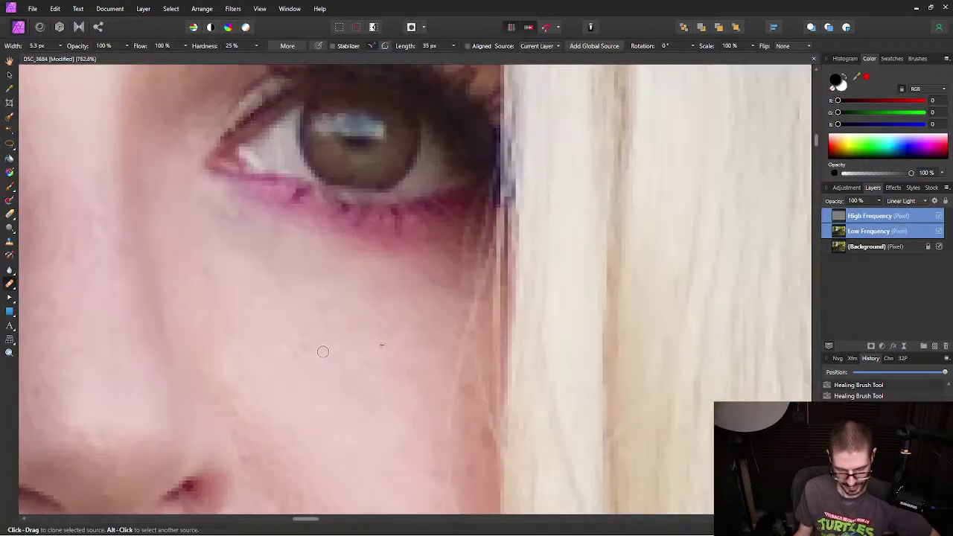
Step: Heal the remaining small marks on the upper cheek below the eye nearest the hanging hair, resampling clean skin
{"action": "key", "text": "alt"}
{"action": "key", "text": "alt"}
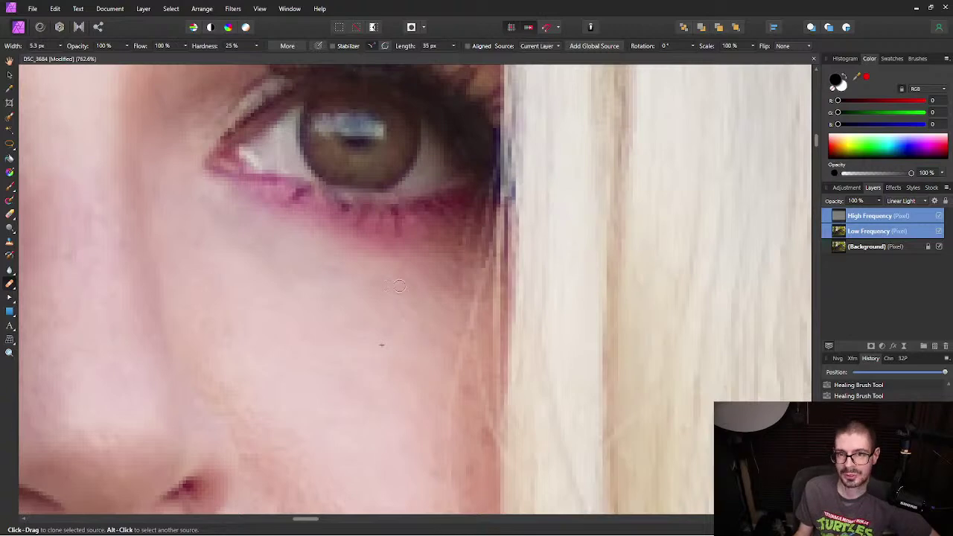
Step: Heal the dark spots on the opposite cheek, between the ear and nose, enlarging the Healing Brush to 10.7 px
{"action": "scroll", "coordinate": [345, 415], "scroll_direction": "down", "scroll_amount": 2}
{"action": "left_click_drag", "start_coordinate": [262, 432], "coordinate": [567, 272]}
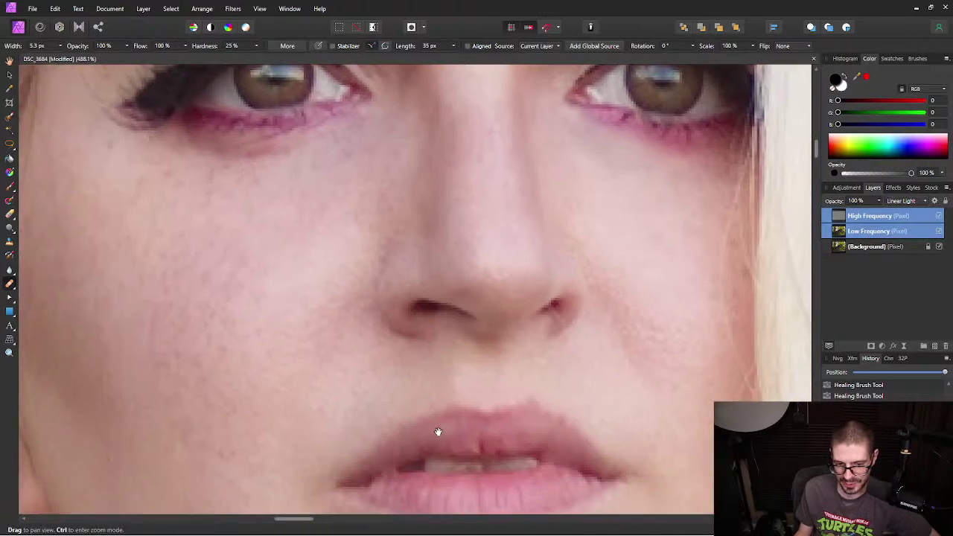
{"action": "left_click_drag", "start_coordinate": [437, 432], "coordinate": [611, 376]}
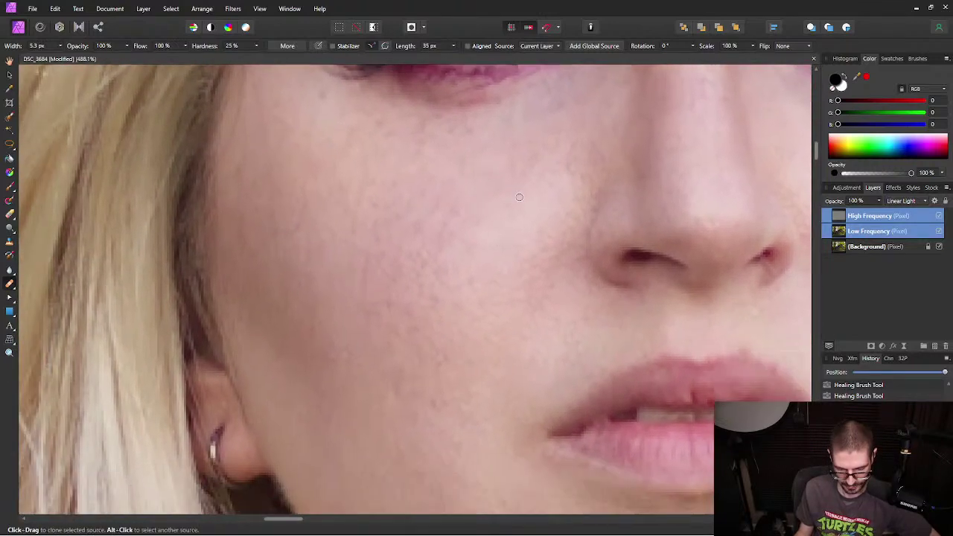
{"action": "key", "text": "alt"}
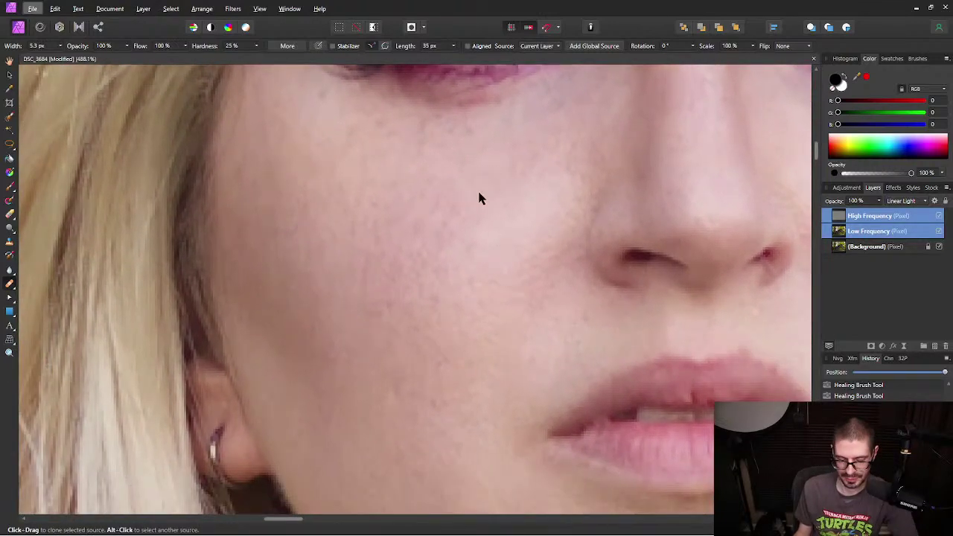
{"action": "key", "text": "alt"}
{"action": "key", "text": "bracketright"}
{"action": "key", "text": "bracketright"}
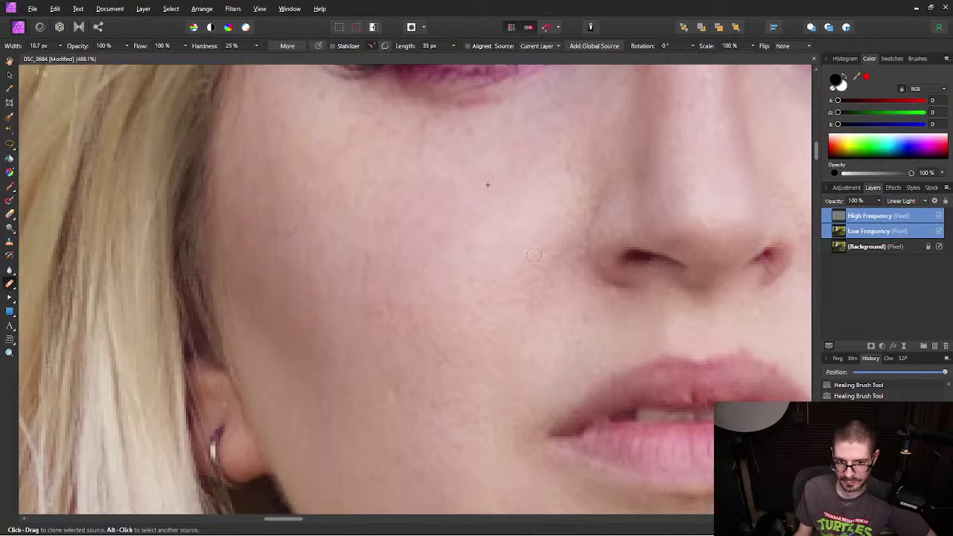
Step: Isolate the Low Frequency layer on its own and activate the Blur Brush Tool
{"action": "left_click", "coordinate": [878, 232]}
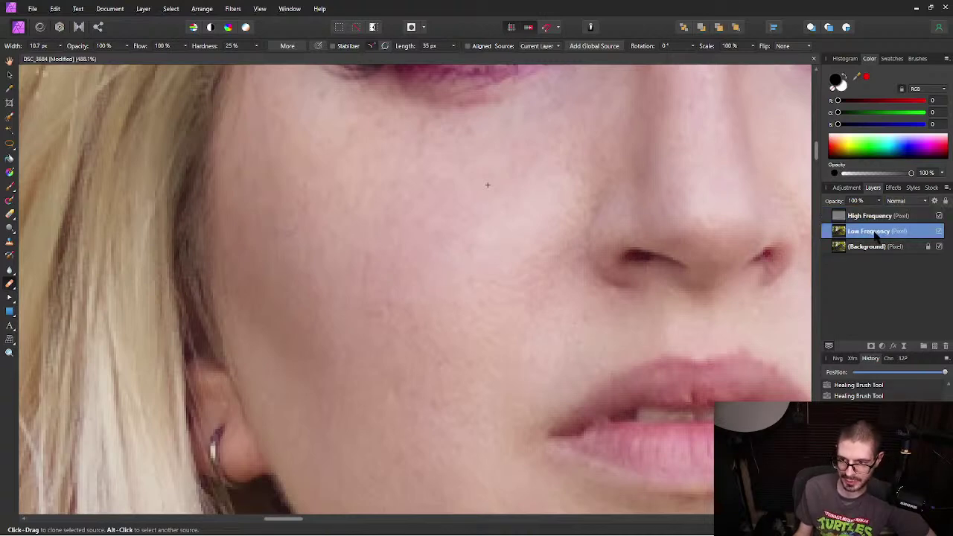
{"action": "left_click", "coordinate": [840, 233], "text": "alt"}
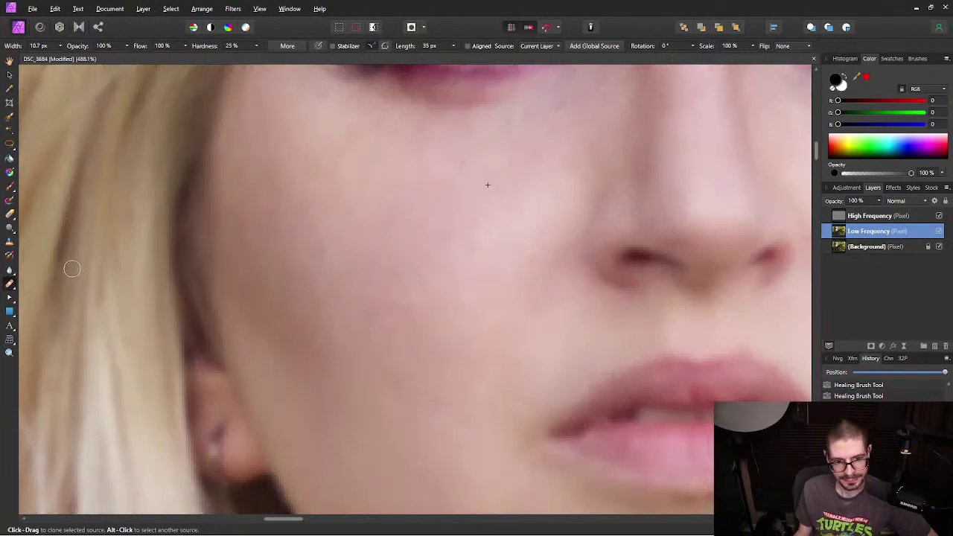
{"action": "left_click", "coordinate": [10, 231]}
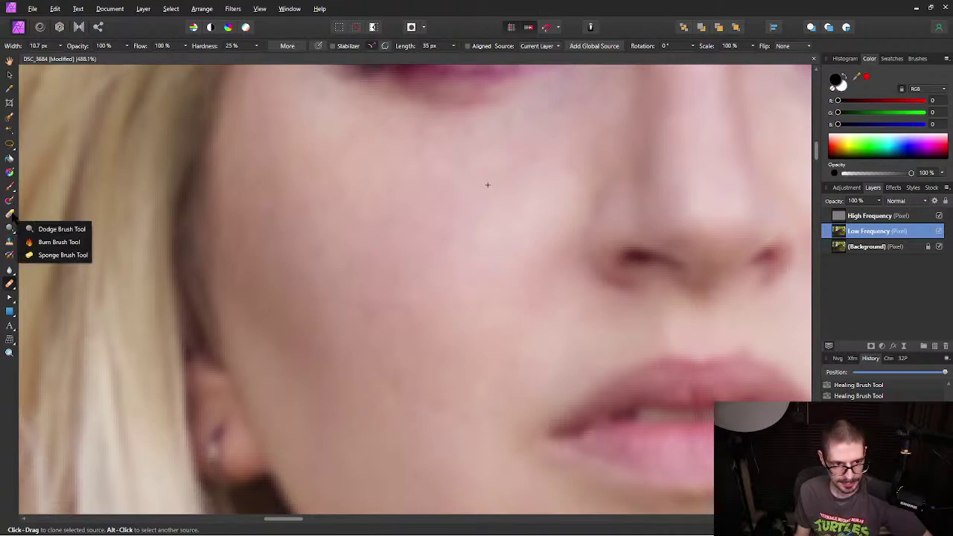
{"action": "left_click", "coordinate": [9, 230]}
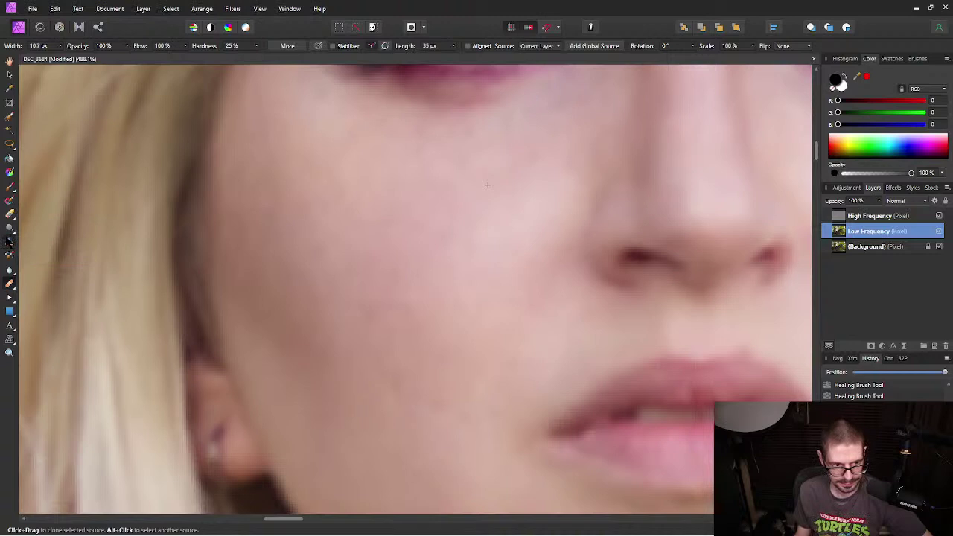
{"action": "left_click", "coordinate": [10, 231]}
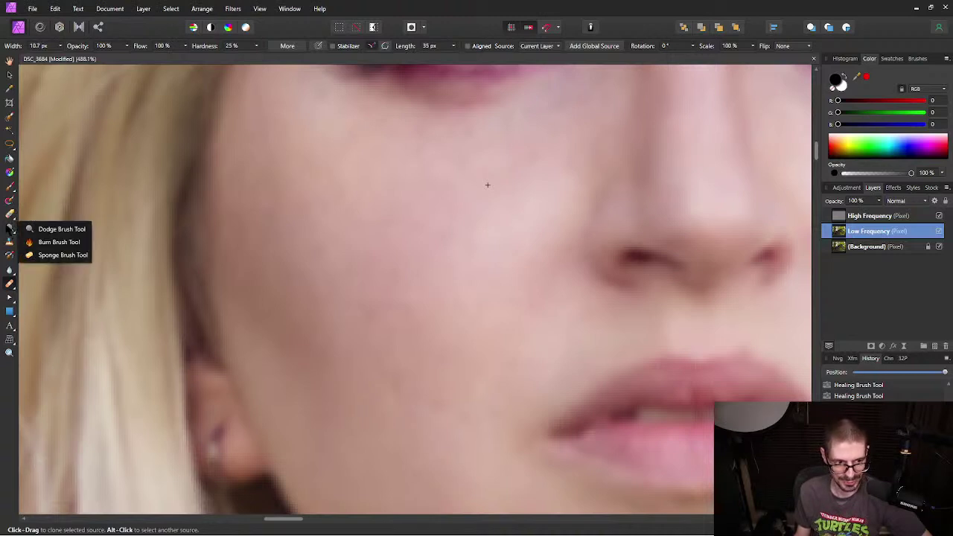
{"action": "left_click", "coordinate": [10, 283]}
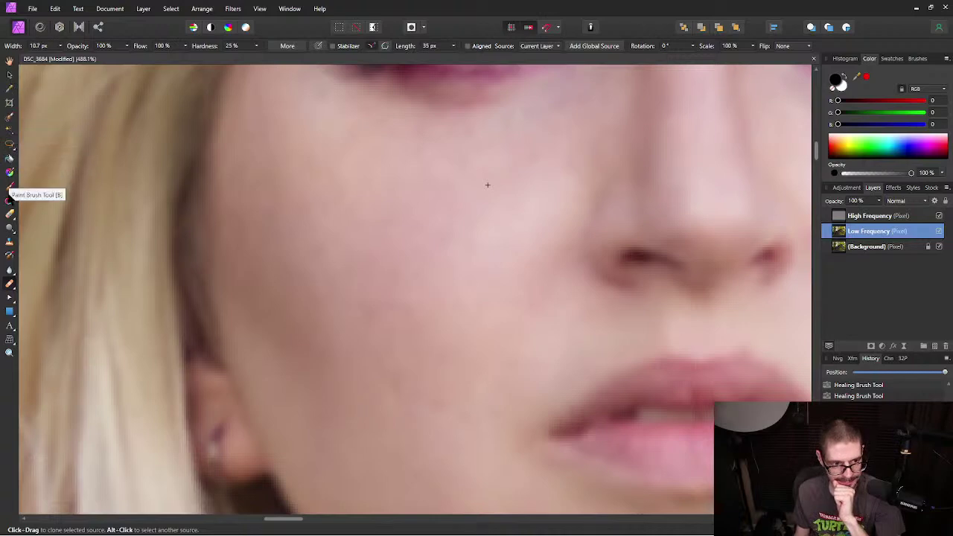
{"action": "left_click", "coordinate": [9, 271]}
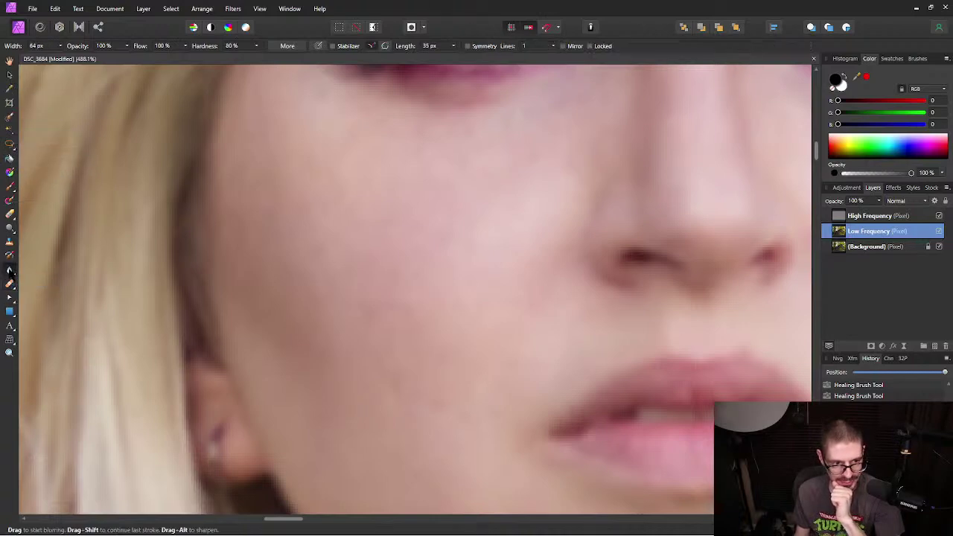
Step: Set the Blur Brush to about 17.4 px wide with 25% hardness and soften the blotchy skin on the cheek
{"action": "mouse_move", "coordinate": [426, 254]}
{"action": "left_mouse_down"}
{"action": "mouse_move", "coordinate": [411, 254]}
{"action": "mouse_move", "coordinate": [770, 245]}
{"action": "mouse_move", "coordinate": [389, 241]}
{"action": "mouse_move", "coordinate": [417, 246]}
{"action": "mouse_move", "coordinate": [398, 219]}
{"action": "mouse_move", "coordinate": [454, 335]}
{"action": "mouse_move", "coordinate": [449, 309]}
{"action": "left_mouse_up"}
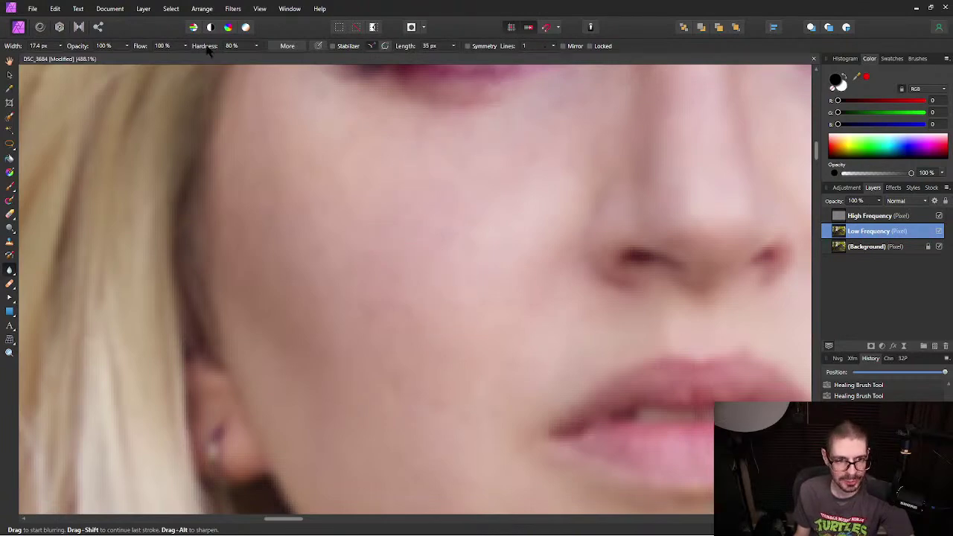
{"action": "left_click", "coordinate": [232, 45]}
{"action": "type", "text": "57"}
{"action": "key", "text": "Return"}
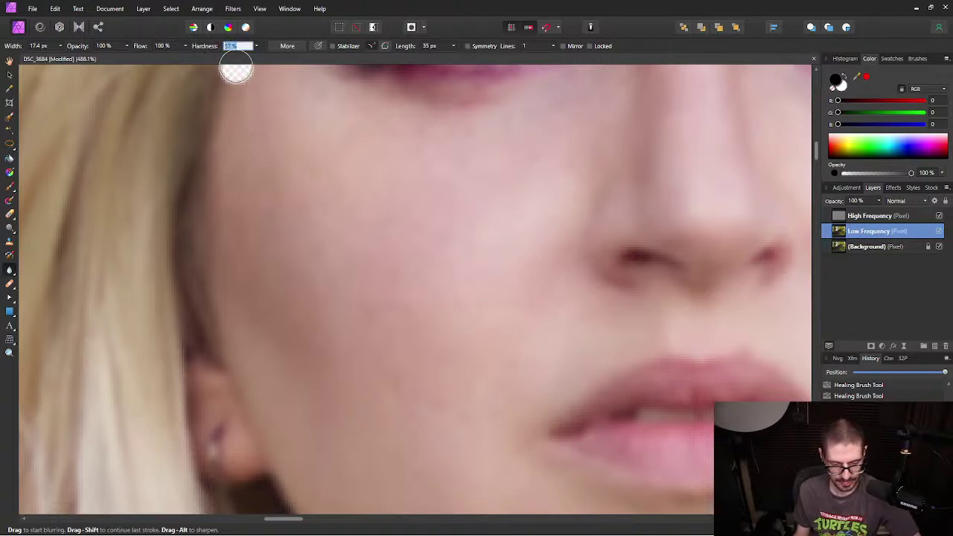
{"action": "type", "text": "25"}
{"action": "key", "text": "Return"}
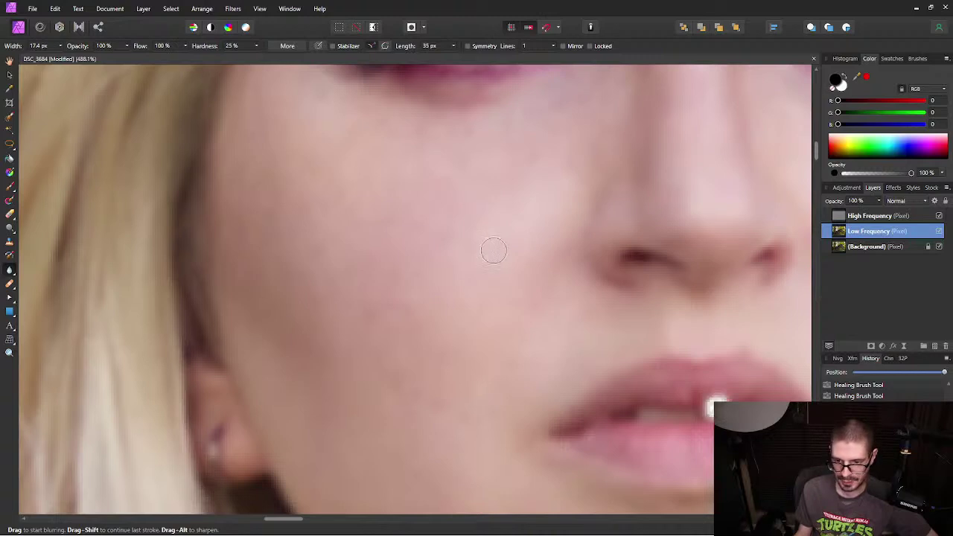
Step: Raise the Blur Brush hardness to 100% and smooth the uneven skin tones across the cheeks and nose
{"action": "mouse_move", "coordinate": [213, 46]}
{"action": "left_mouse_down"}
{"action": "mouse_move", "coordinate": [517, 70]}
{"action": "mouse_move", "coordinate": [951, 65]}
{"action": "left_mouse_up"}
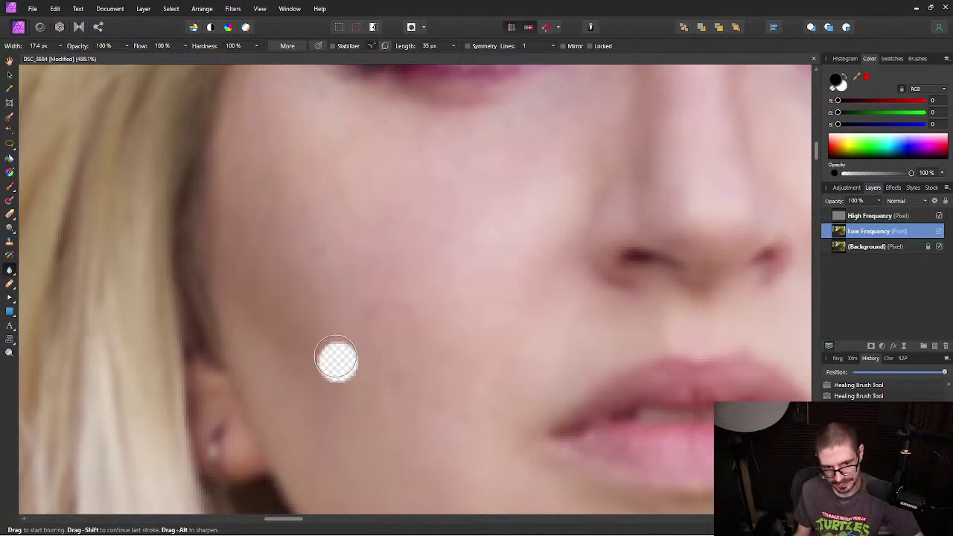
{"action": "key", "text": "space"}
{"action": "mouse_move", "coordinate": [624, 258]}
{"action": "left_mouse_down"}
{"action": "mouse_move", "coordinate": [313, 364]}
{"action": "mouse_move", "coordinate": [304, 337]}
{"action": "mouse_move", "coordinate": [317, 383]}
{"action": "left_mouse_up"}
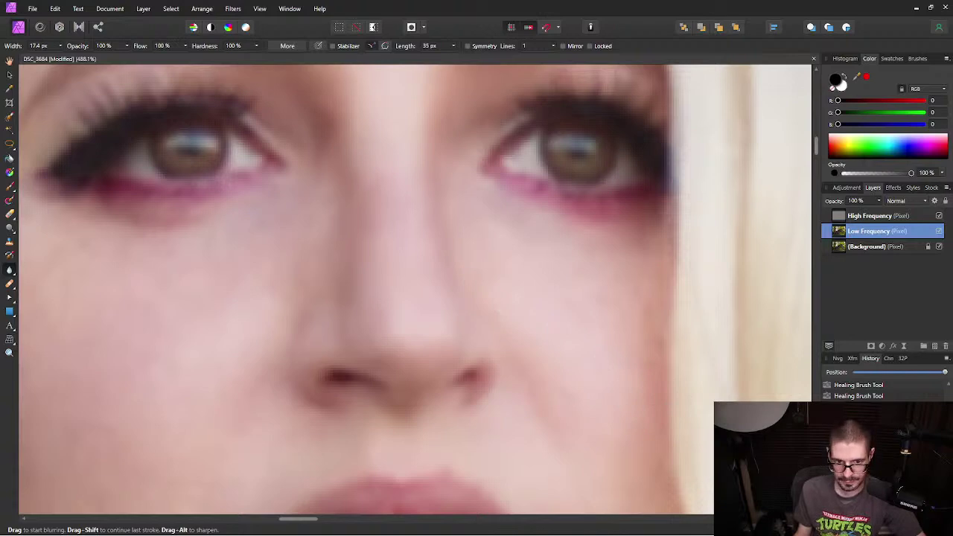
{"action": "scroll", "coordinate": [447, 204], "scroll_direction": "up", "scroll_amount": 4}
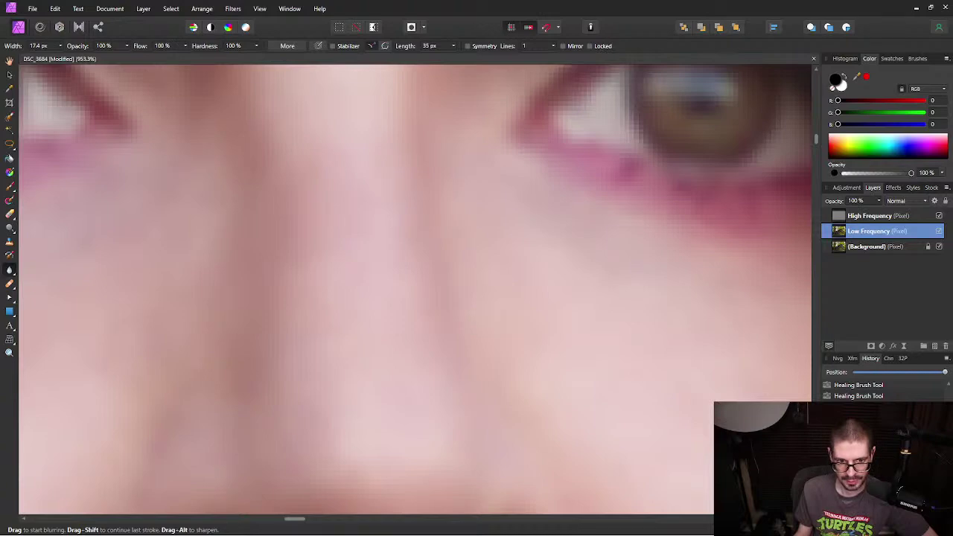
{"action": "scroll", "coordinate": [255, 260], "scroll_direction": "down", "scroll_amount": 6}
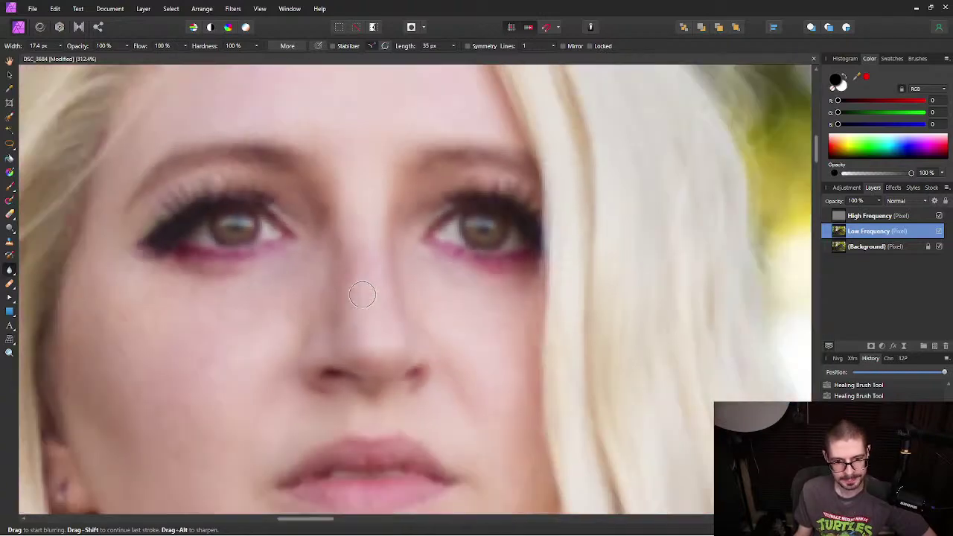
{"action": "left_click_drag", "start_coordinate": [251, 368], "coordinate": [440, 260]}
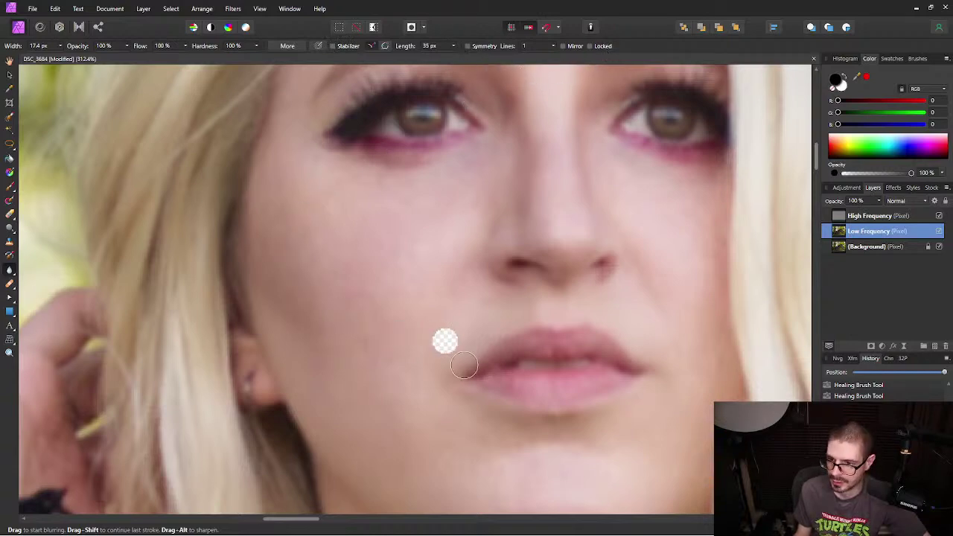
{"action": "left_click", "coordinate": [10, 230]}
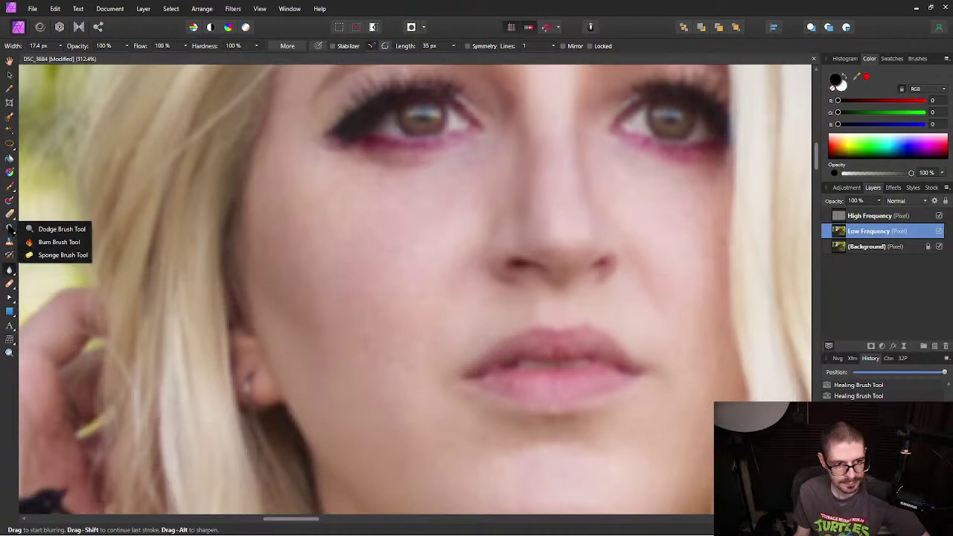
{"action": "left_click", "coordinate": [53, 228]}
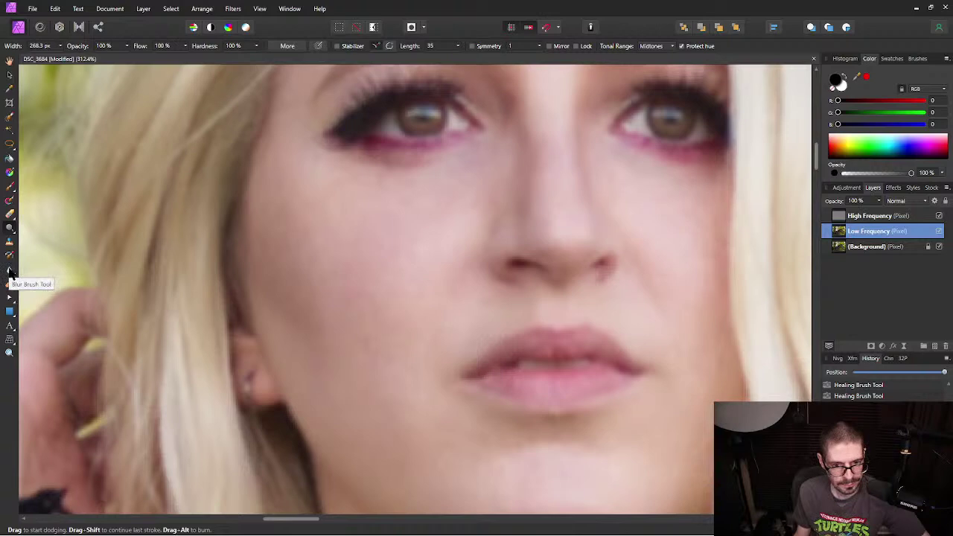
{"action": "left_click", "coordinate": [10, 272]}
{"action": "left_click", "coordinate": [10, 273]}
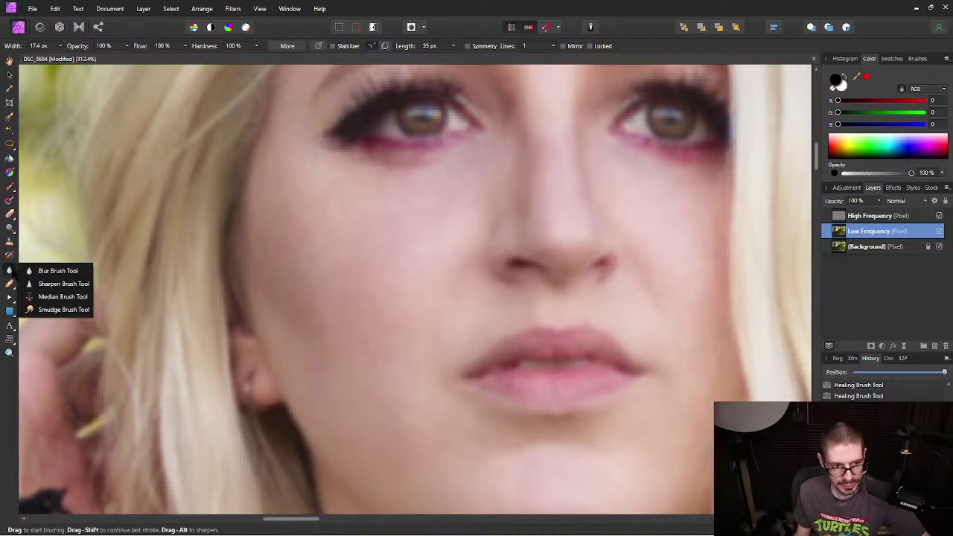
Step: Patch the skin between the nostril and the outer cheek with the Patch Tool, using the smoother cheek skin below the eye as source
{"action": "left_click", "coordinate": [9, 284]}
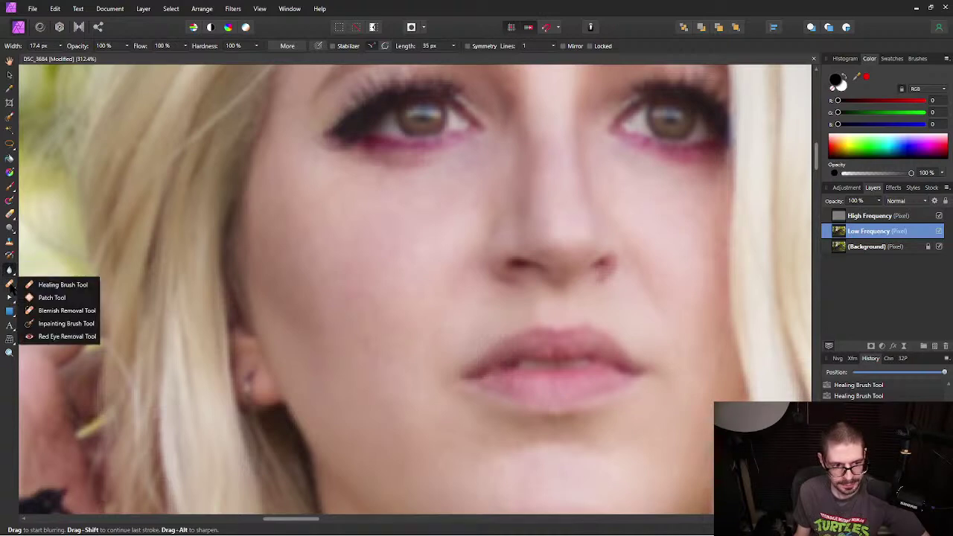
{"action": "left_click", "coordinate": [50, 297]}
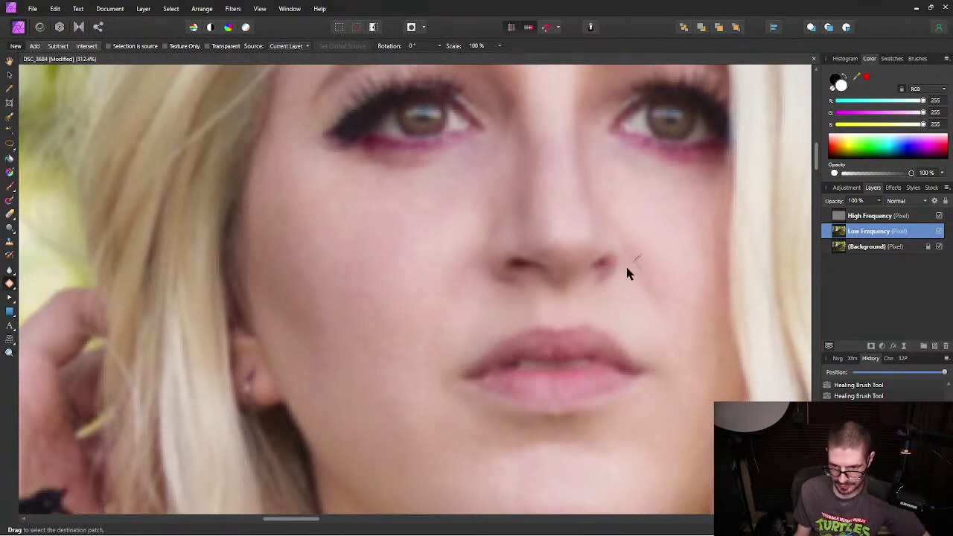
{"action": "left_click_drag", "start_coordinate": [668, 330], "coordinate": [682, 282]}
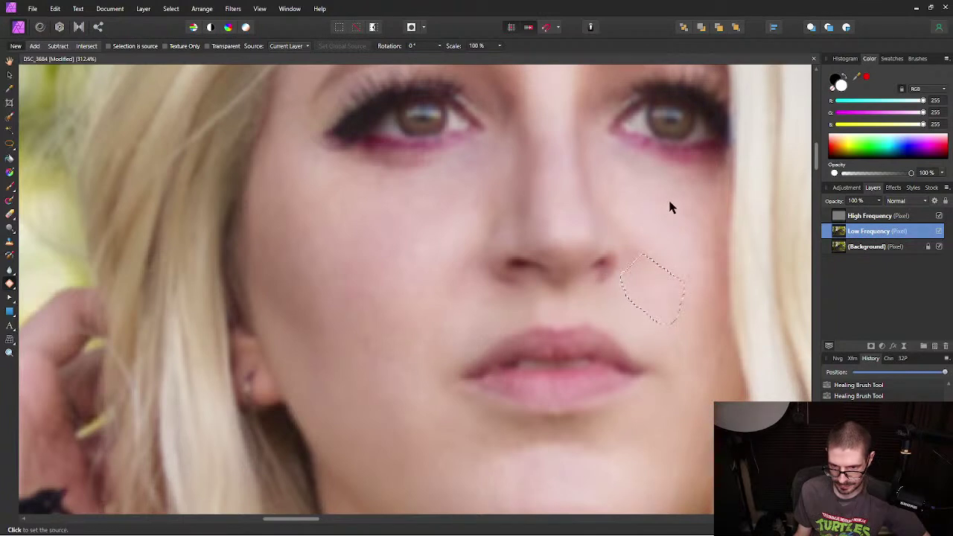
{"action": "left_click", "coordinate": [691, 199]}
{"action": "key", "text": "Return"}
{"action": "key", "text": "ctrl+z"}
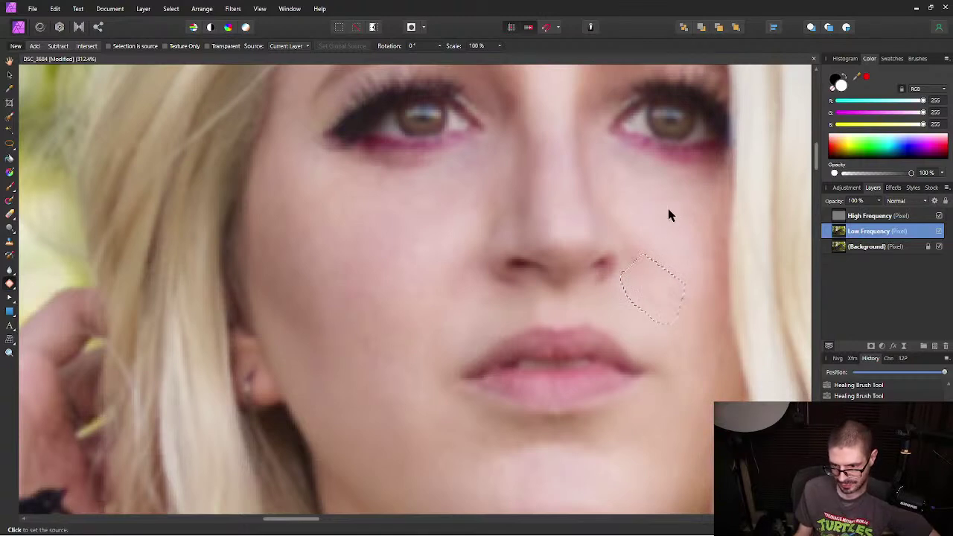
{"action": "left_click", "coordinate": [659, 216]}
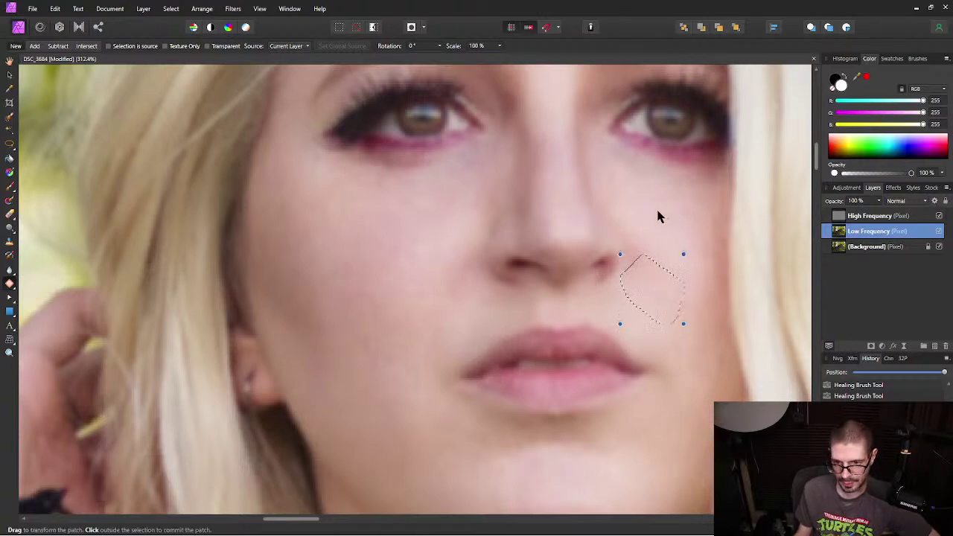
{"action": "left_click", "coordinate": [657, 215]}
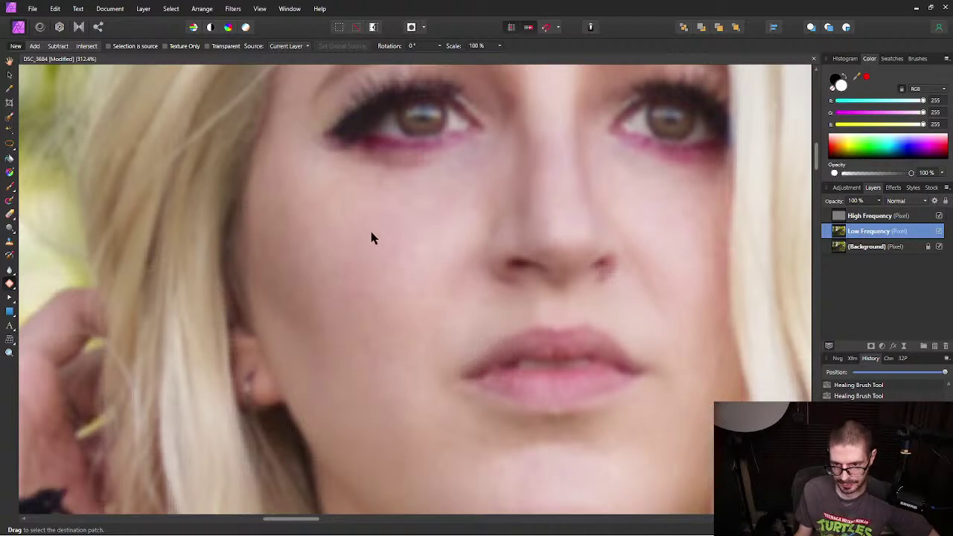
Step: Switch back to the Blur Brush Tool and set its size to 32.2 px and its hardness to 44%
{"action": "left_click", "coordinate": [10, 231]}
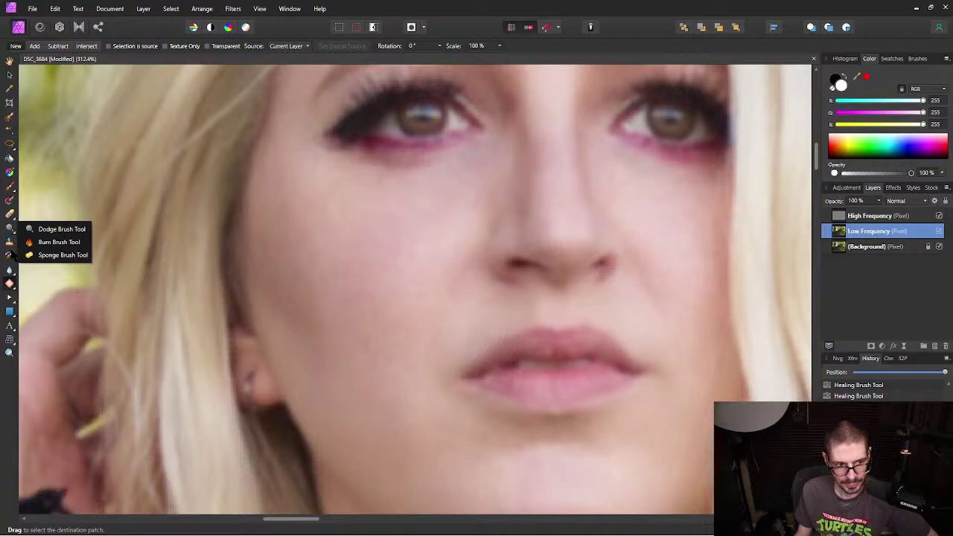
{"action": "left_click", "coordinate": [10, 227]}
{"action": "left_click", "coordinate": [12, 270]}
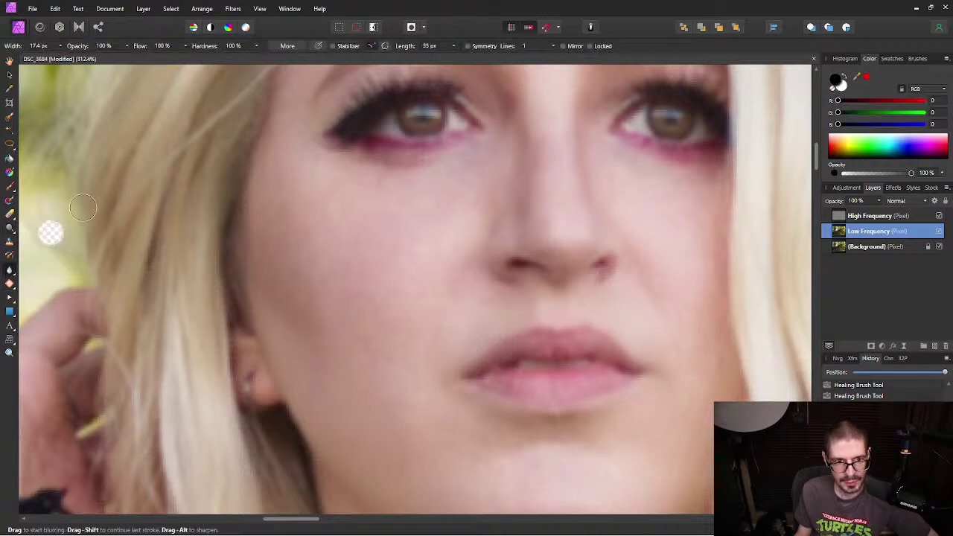
{"action": "left_click", "coordinate": [287, 45]}
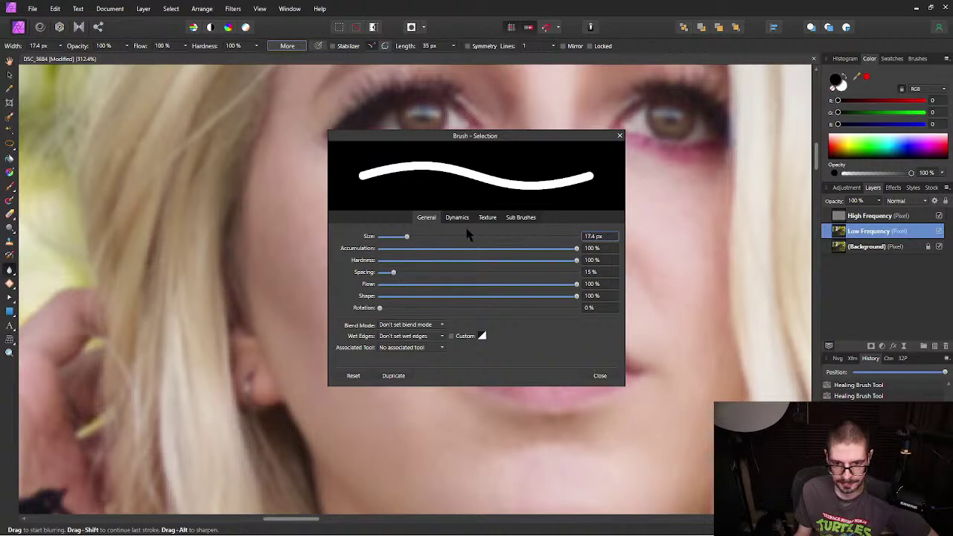
{"action": "left_click_drag", "start_coordinate": [407, 236], "coordinate": [431, 237]}
{"action": "mouse_move", "coordinate": [575, 261]}
{"action": "left_mouse_down"}
{"action": "mouse_move", "coordinate": [469, 262]}
{"action": "mouse_move", "coordinate": [466, 271]}
{"action": "left_mouse_up"}
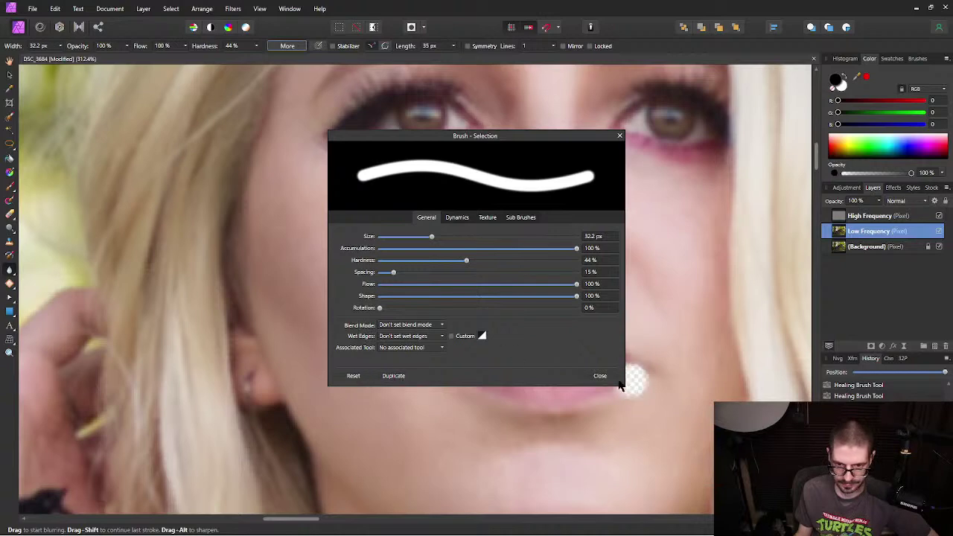
{"action": "left_click", "coordinate": [457, 217]}
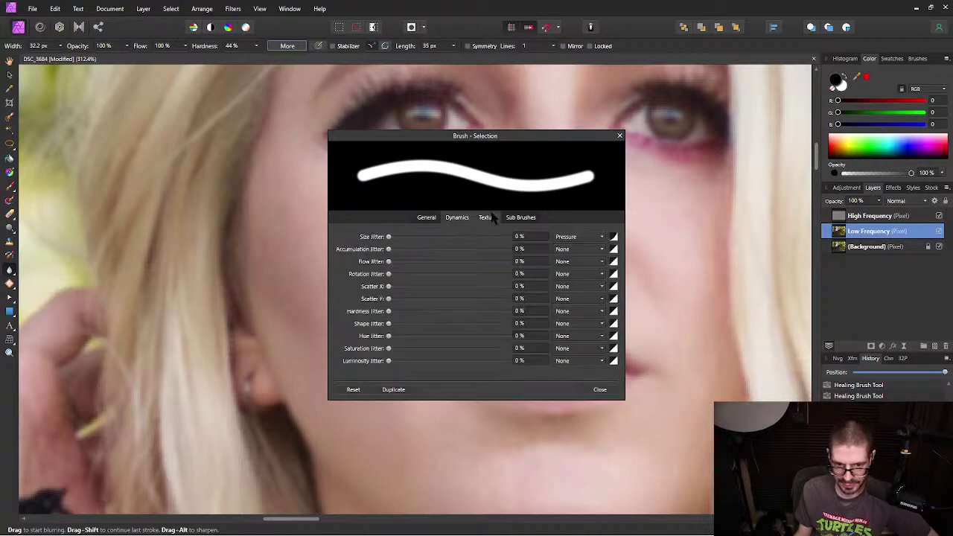
{"action": "left_click", "coordinate": [489, 218]}
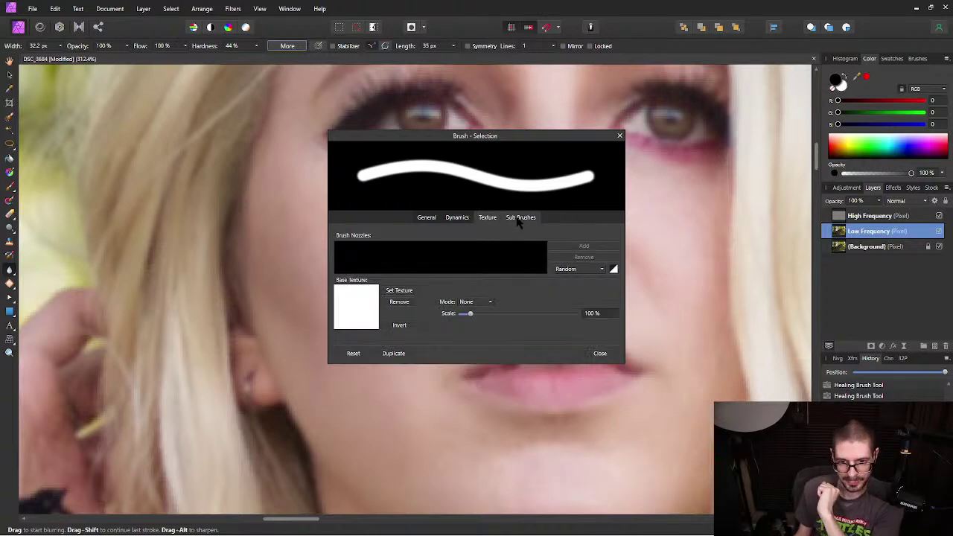
{"action": "left_click", "coordinate": [519, 218]}
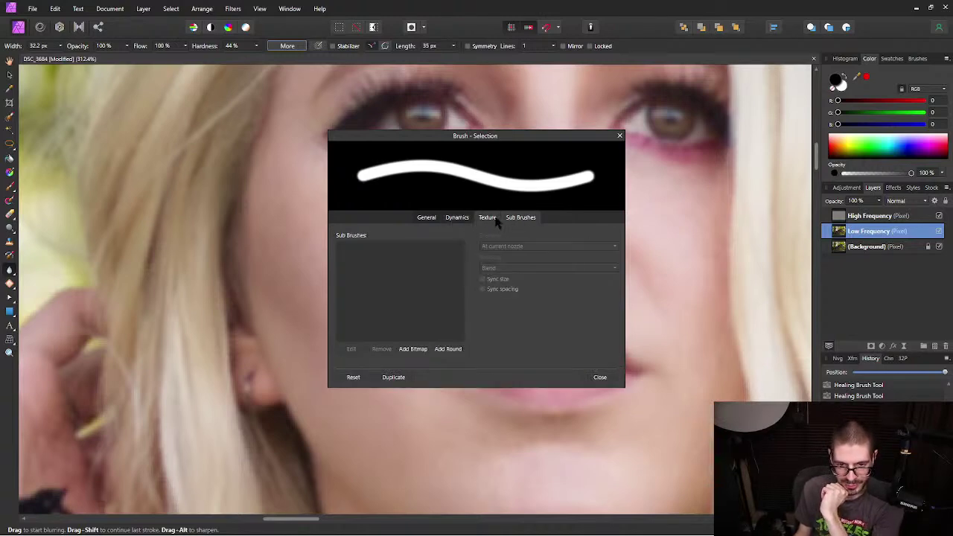
{"action": "left_click", "coordinate": [489, 219]}
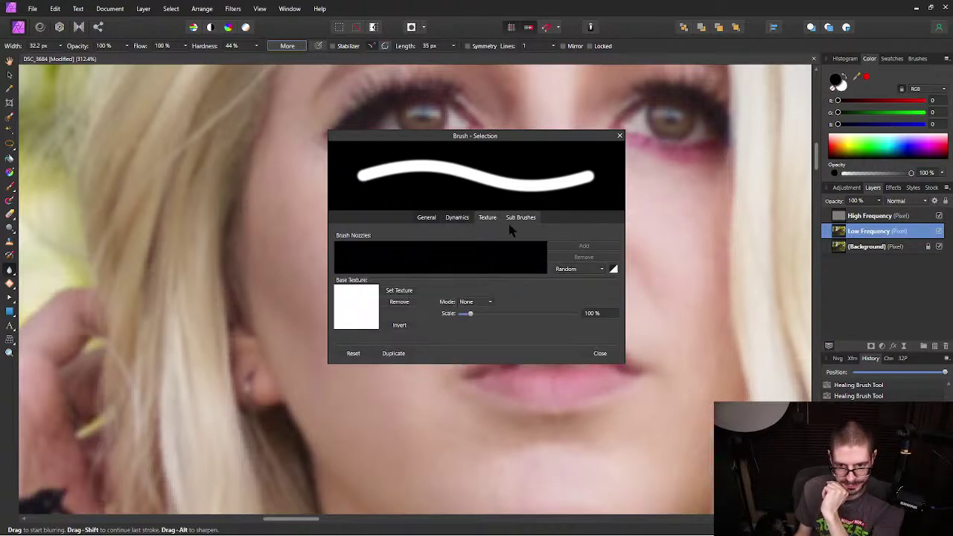
{"action": "left_click", "coordinate": [601, 353]}
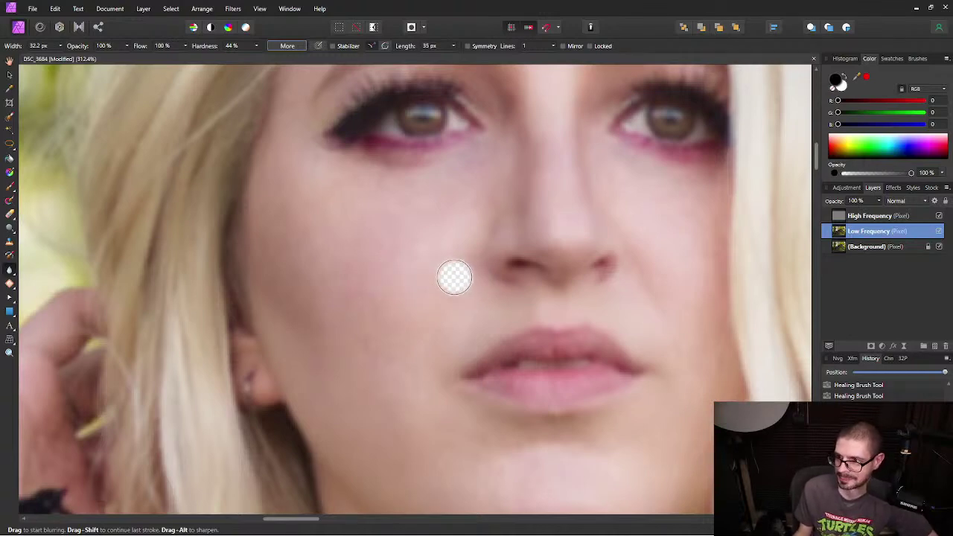
Step: Soften the skin between the ear and the mouth corner with the Blur Brush and redo the undone stroke
{"action": "scroll", "coordinate": [421, 285], "scroll_direction": "up", "scroll_amount": 3}
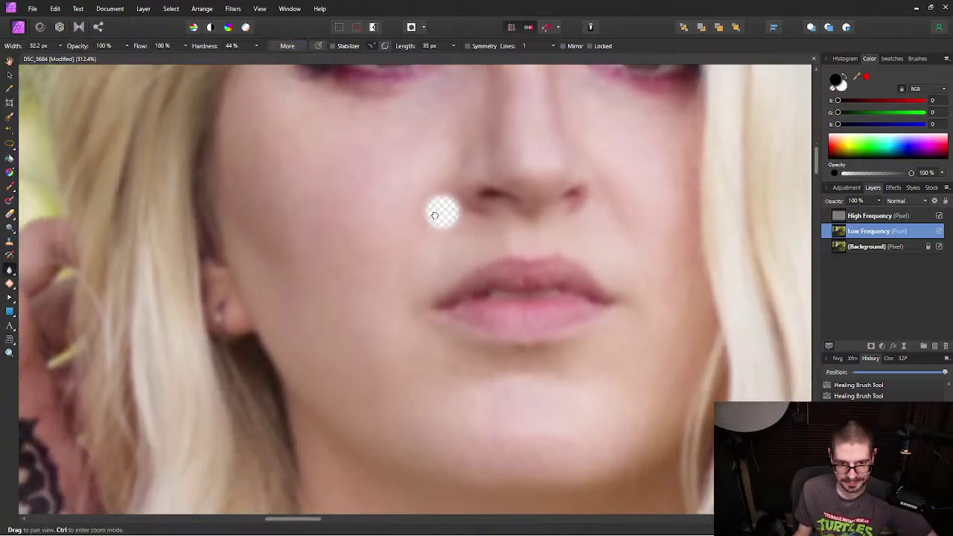
{"action": "scroll", "coordinate": [384, 310], "scroll_direction": "down", "scroll_amount": 1}
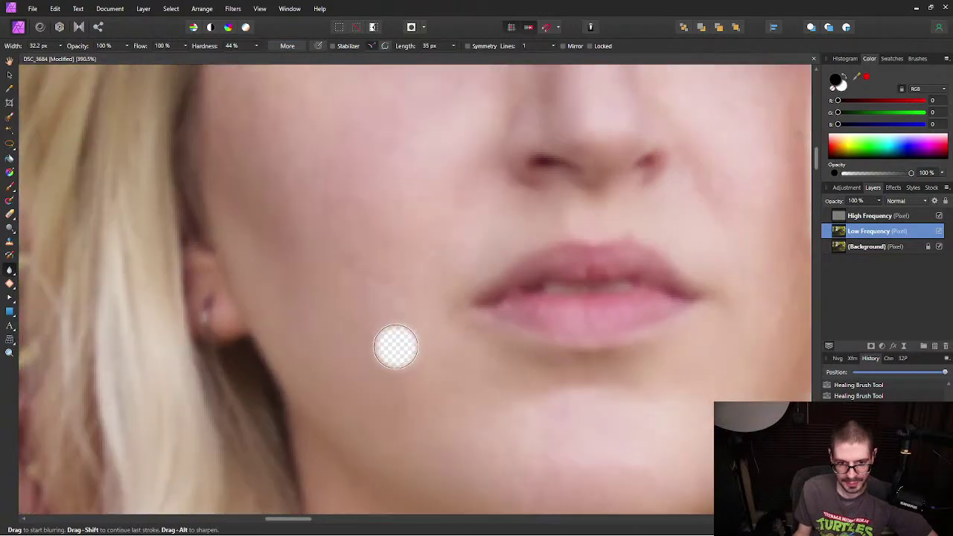
{"action": "scroll", "coordinate": [396, 346], "scroll_direction": "up", "scroll_amount": 1}
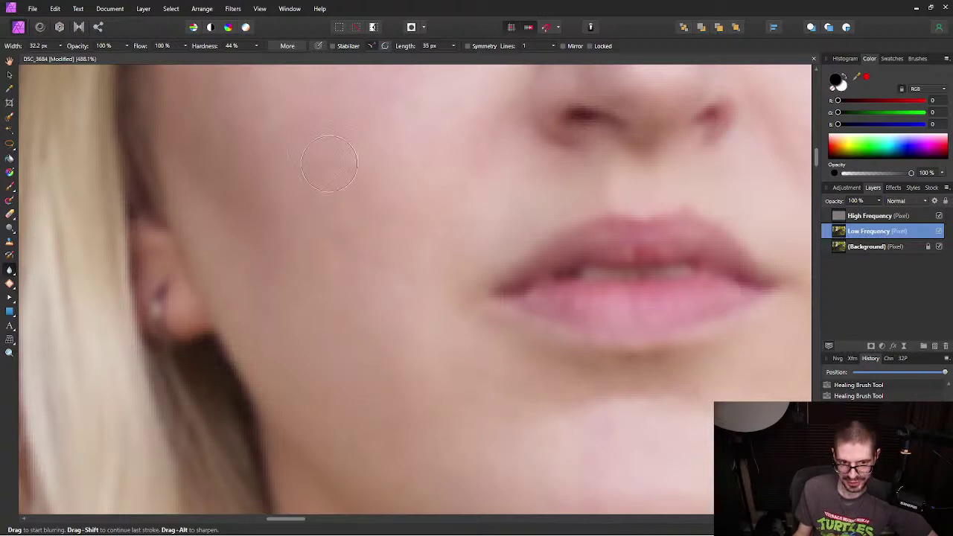
{"action": "mouse_move", "coordinate": [357, 283]}
{"action": "left_mouse_down"}
{"action": "mouse_move", "coordinate": [418, 306]}
{"action": "mouse_move", "coordinate": [442, 372]}
{"action": "mouse_move", "coordinate": [416, 342]}
{"action": "mouse_move", "coordinate": [418, 258]}
{"action": "left_mouse_up"}
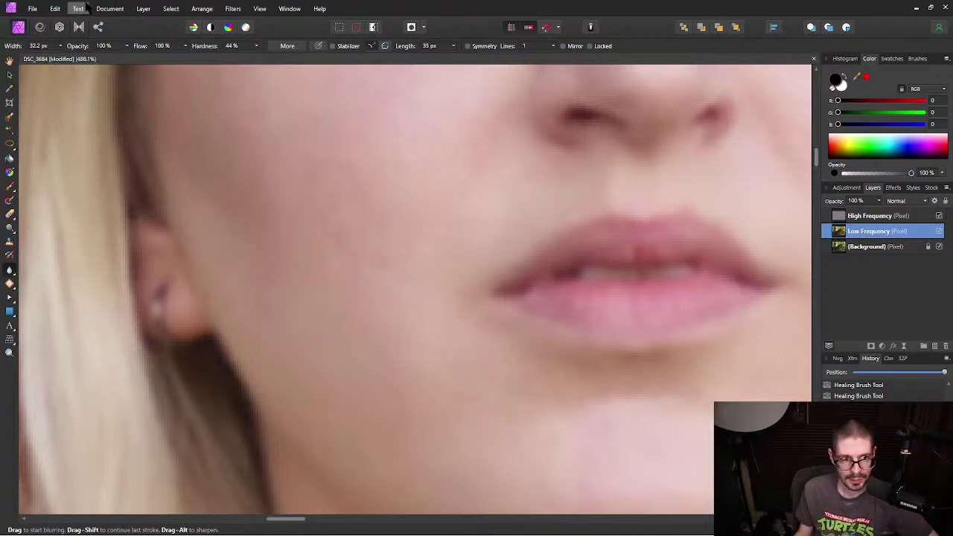
{"action": "left_click", "coordinate": [55, 9]}
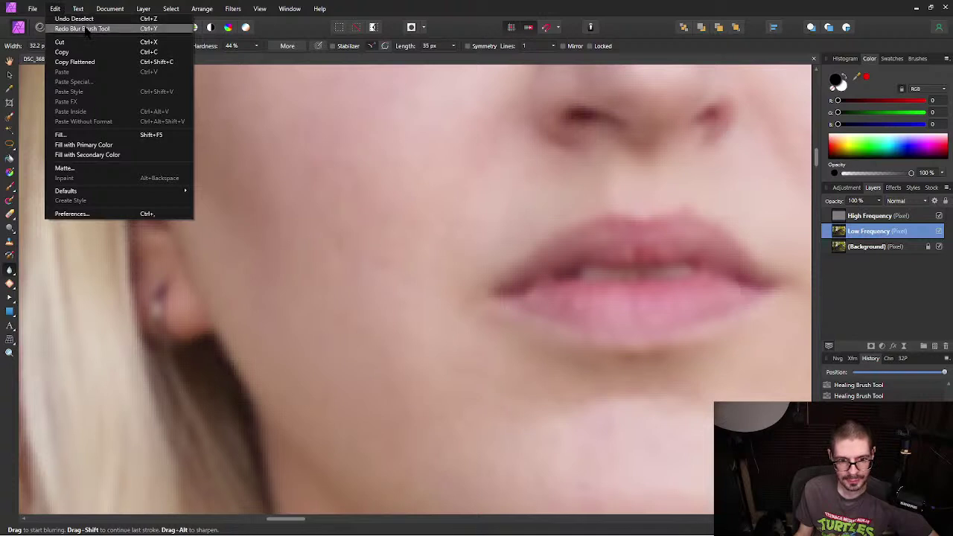
{"action": "left_click", "coordinate": [86, 30]}
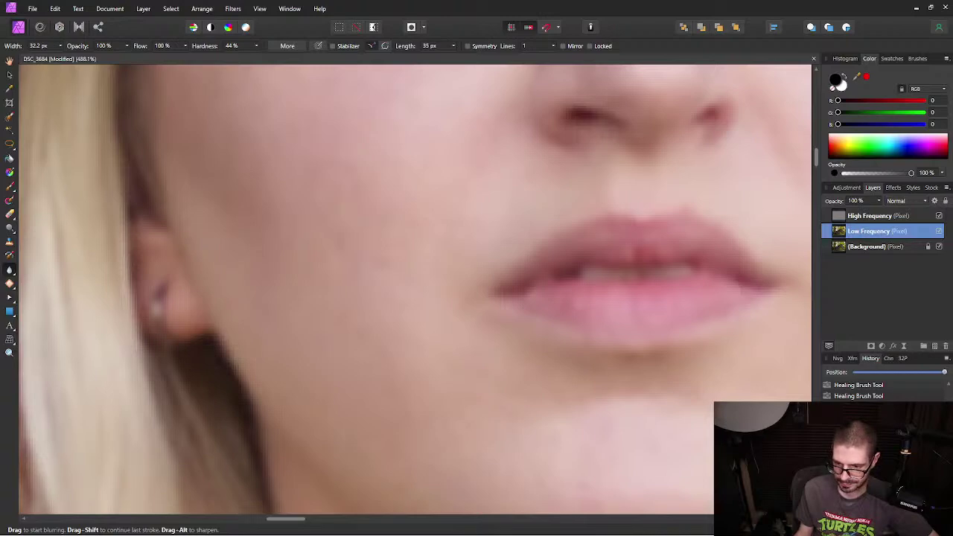
{"action": "scroll", "coordinate": [358, 304], "scroll_direction": "down", "scroll_amount": 3}
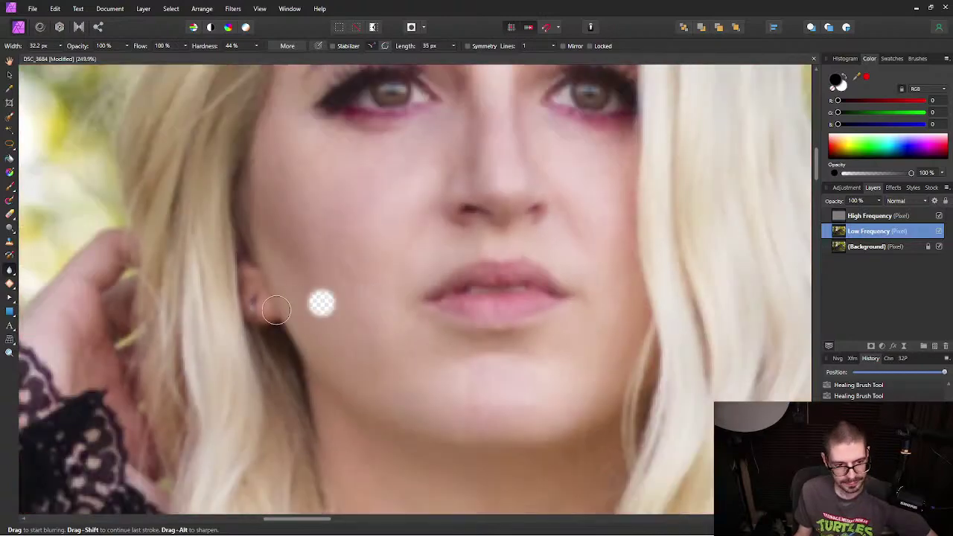
{"action": "left_click_drag", "start_coordinate": [362, 266], "coordinate": [390, 266]}
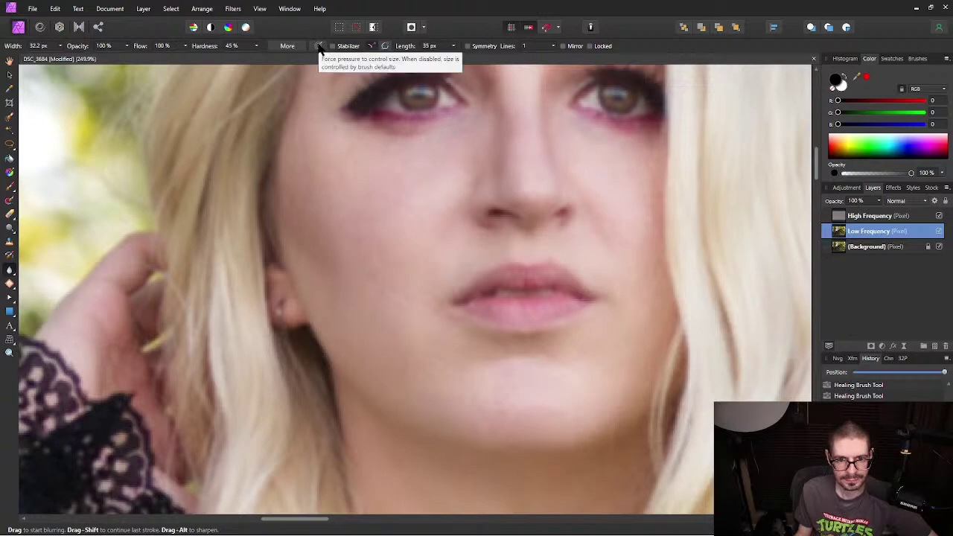
Step: Toggle the Blur Brush's pressure-controlled sizing and widen the brush to about 103 px
{"action": "left_click", "coordinate": [318, 46]}
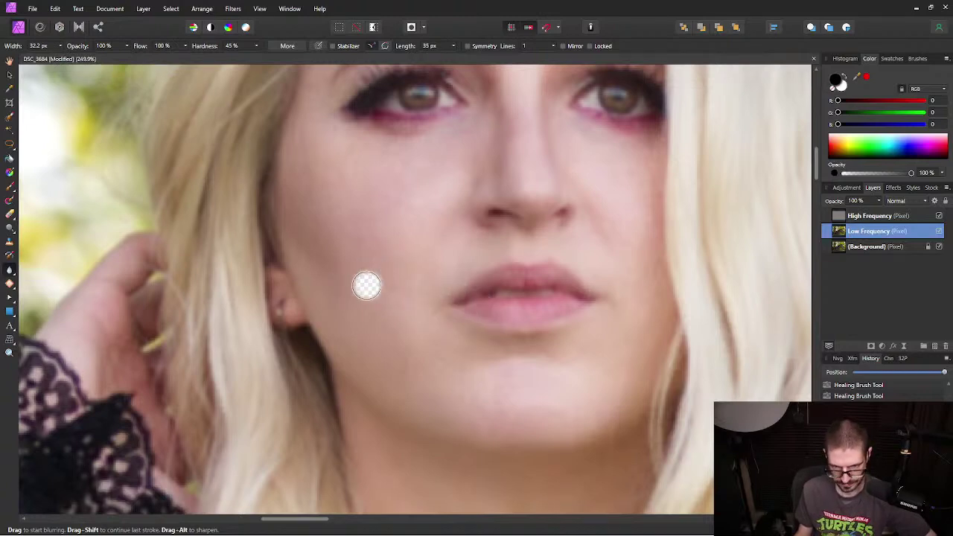
{"action": "key", "text": "bracketright"}
{"action": "key", "text": "bracketright"}
{"action": "key", "text": "bracketright"}
{"action": "key", "text": "bracketright"}
{"action": "key", "text": "bracketright"}
{"action": "key", "text": "bracketright"}
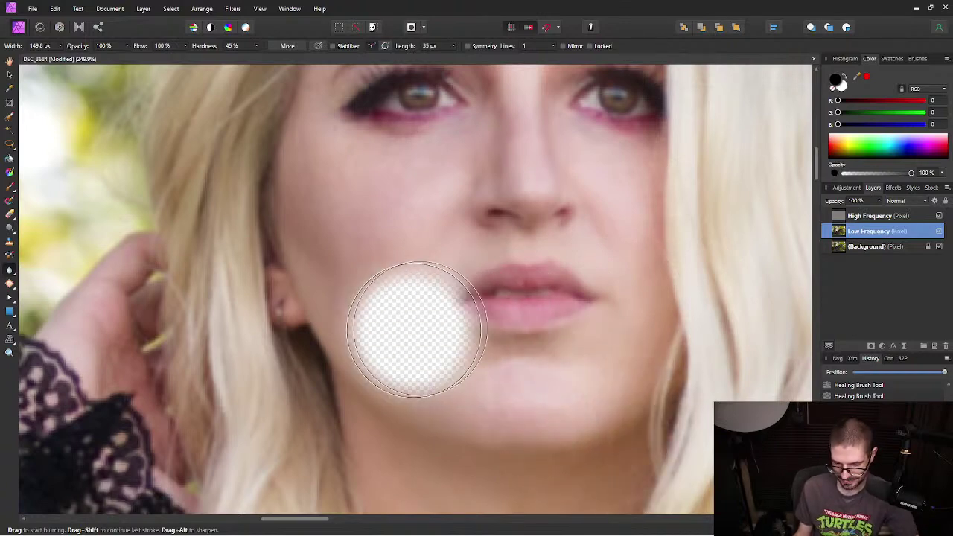
{"action": "key", "text": "bracketright"}
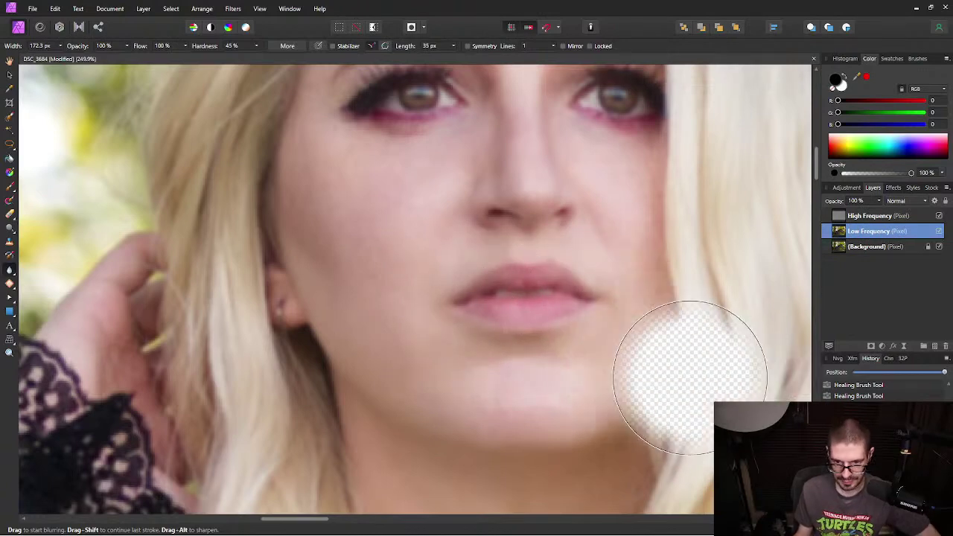
{"action": "key", "text": "bracketleft"}
{"action": "key", "text": "bracketleft"}
{"action": "key", "text": "bracketleft"}
{"action": "key", "text": "bracketleft"}
{"action": "key", "text": "bracketleft"}
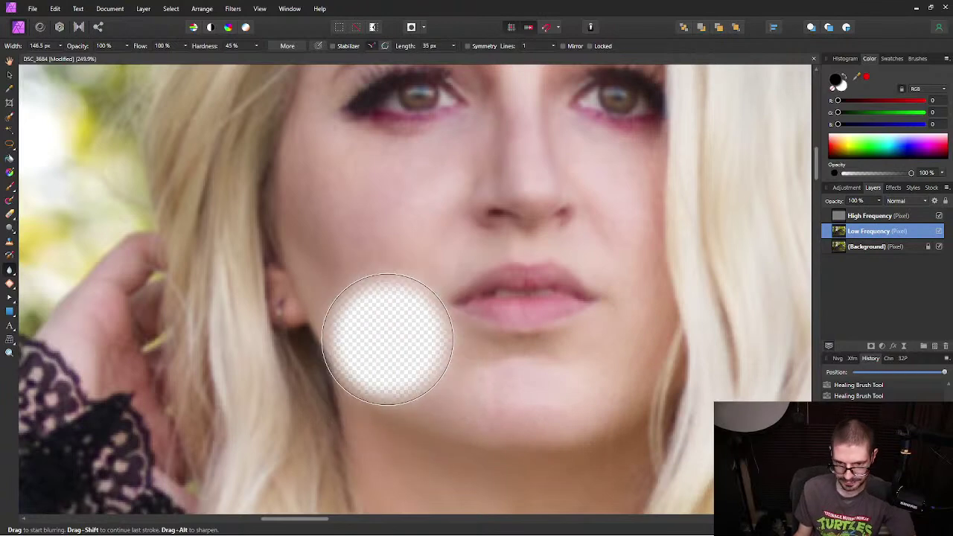
Step: Set the Blur Brush hardness to 75% and reduce its width to about 54 px for the cheek skin
{"action": "left_click", "coordinate": [231, 46]}
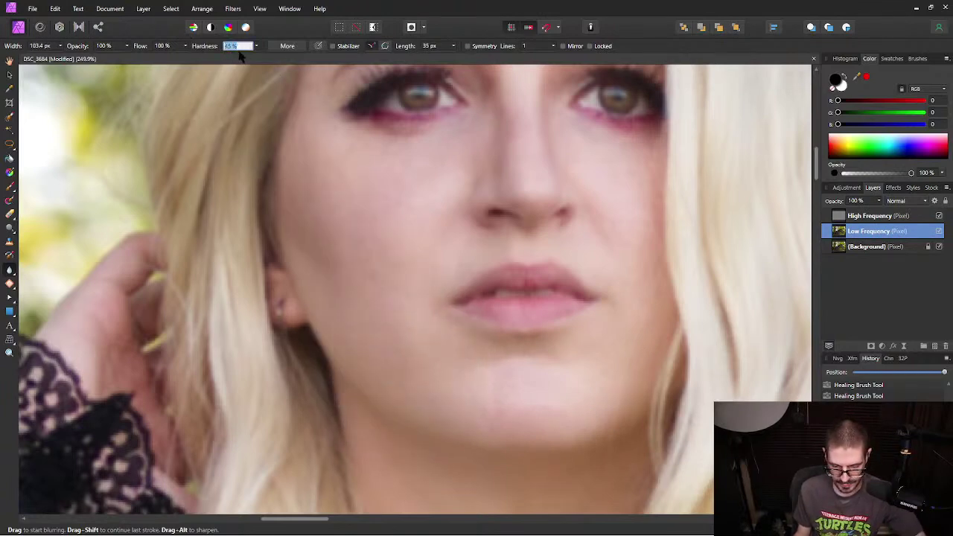
{"action": "type", "text": "75"}
{"action": "key", "text": "Return"}
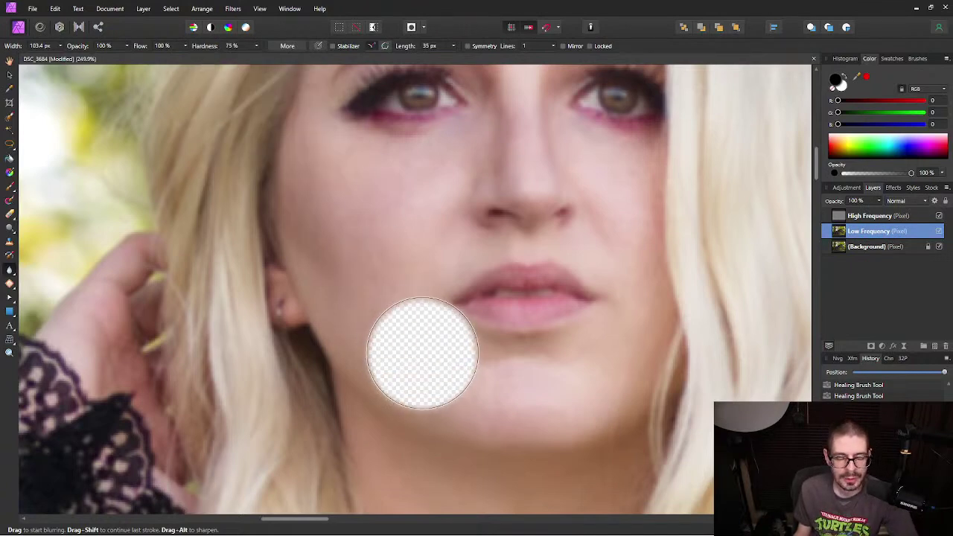
{"action": "key", "text": "bracketleft"}
{"action": "key", "text": "bracketleft"}
{"action": "key", "text": "bracketleft"}
{"action": "key", "text": "bracketleft"}
{"action": "key", "text": "bracketleft"}
{"action": "key", "text": "bracketleft"}
{"action": "key", "text": "bracketleft"}
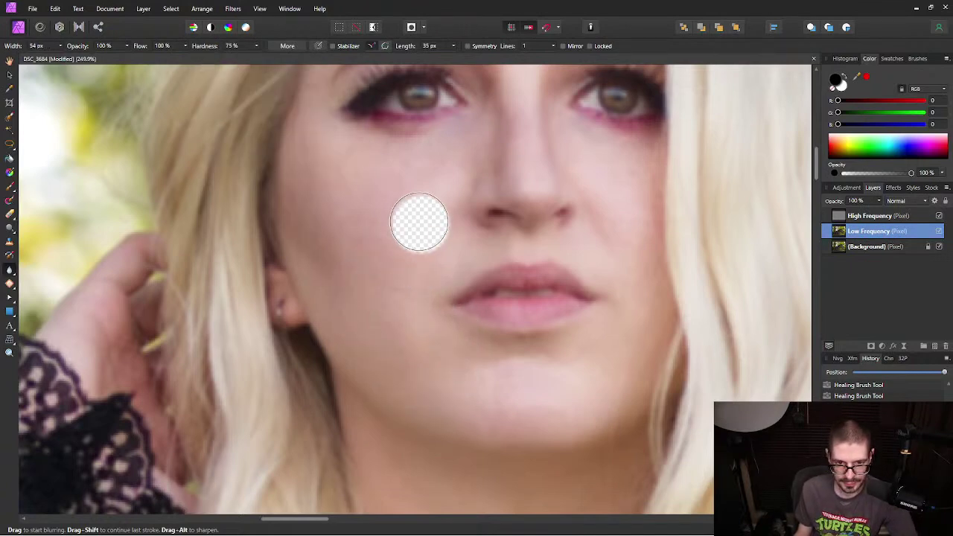
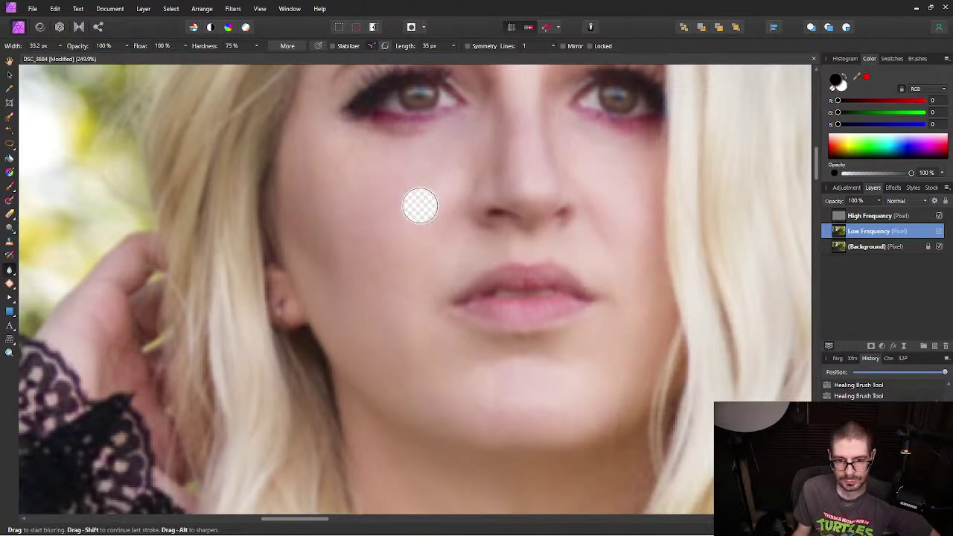
Step: Bring back the full layer view and toggle the High and Low Frequency layers together to compare the face before and after retouching
{"action": "left_click", "coordinate": [912, 218]}
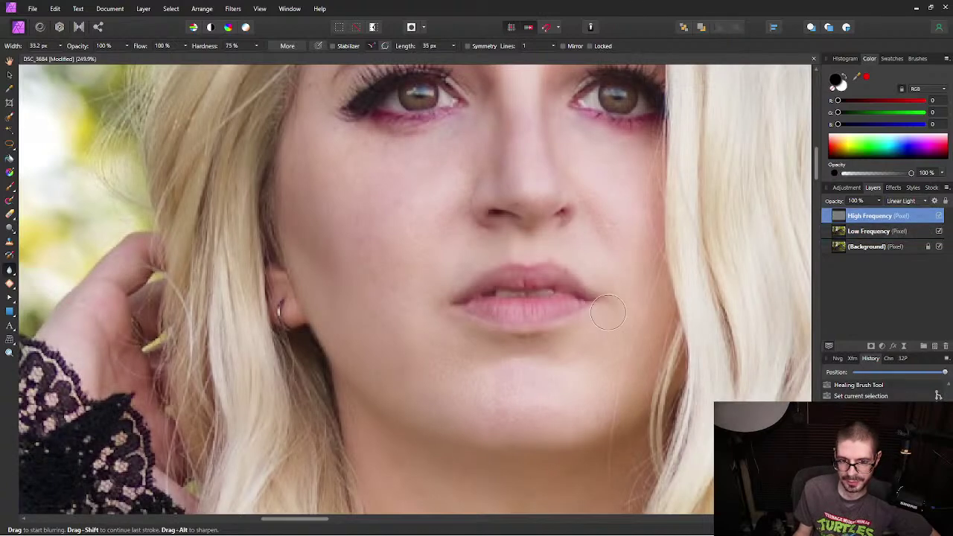
{"action": "left_click_drag", "start_coordinate": [432, 192], "coordinate": [324, 214]}
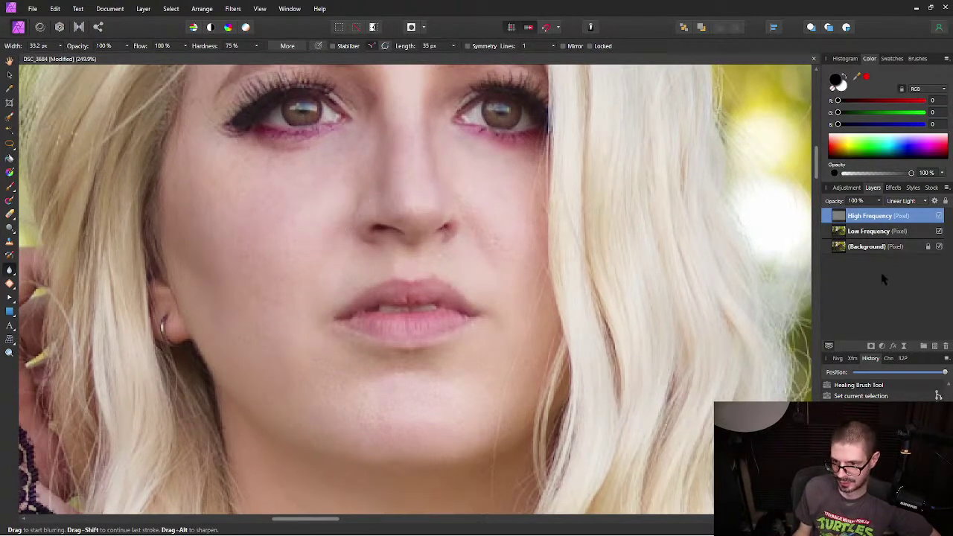
{"action": "left_click", "coordinate": [928, 232], "text": "shift"}
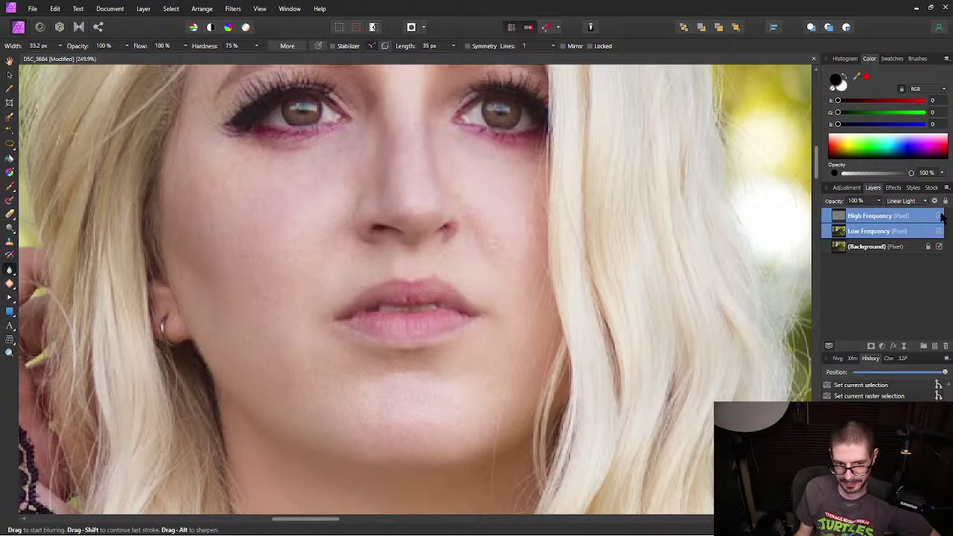
{"action": "left_click", "coordinate": [940, 216]}
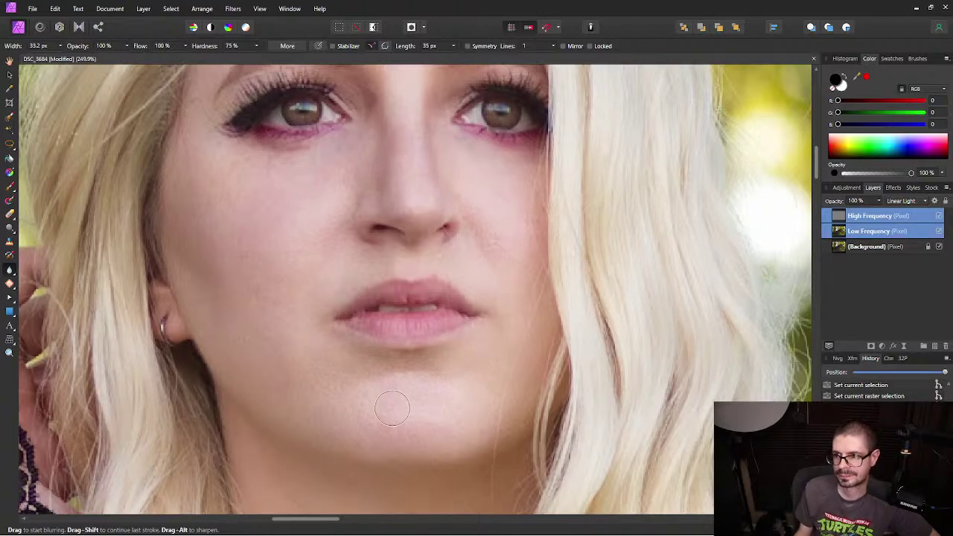
{"action": "left_click_drag", "start_coordinate": [261, 287], "coordinate": [353, 197]}
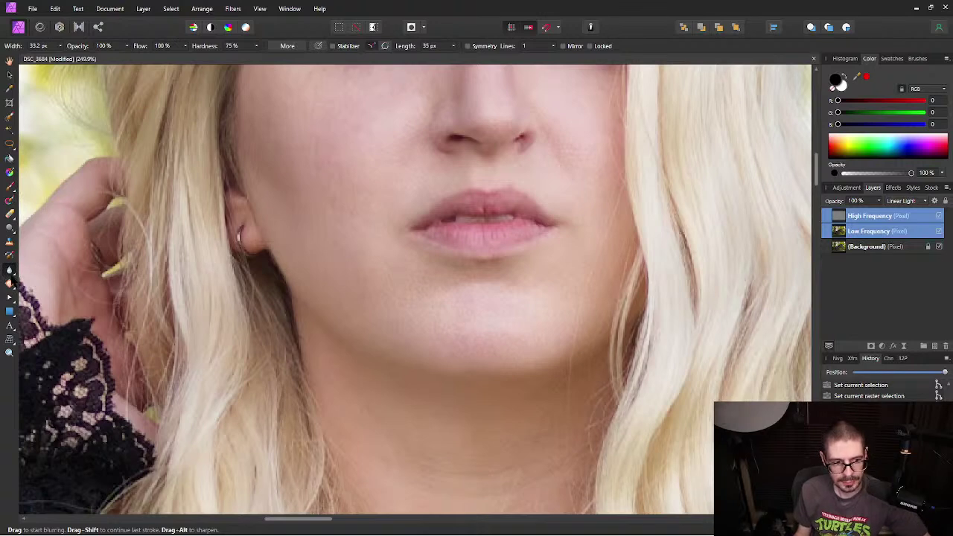
Step: Activate the Healing Brush Tool and heal small blemishes on the cheek between the ear and the mouth corner
{"action": "left_click_drag", "start_coordinate": [9, 283], "coordinate": [42, 283]}
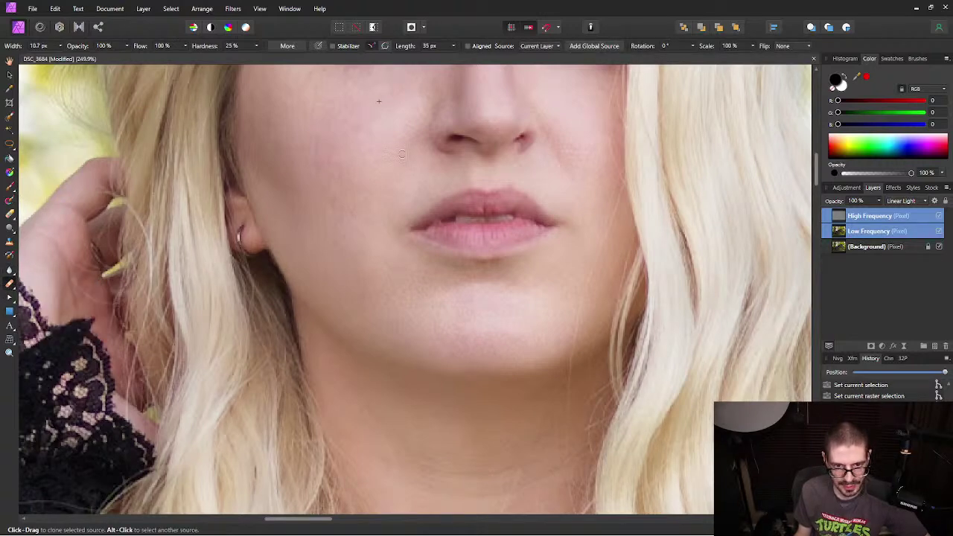
{"action": "key", "text": "space"}
{"action": "left_click_drag", "start_coordinate": [395, 158], "coordinate": [410, 198]}
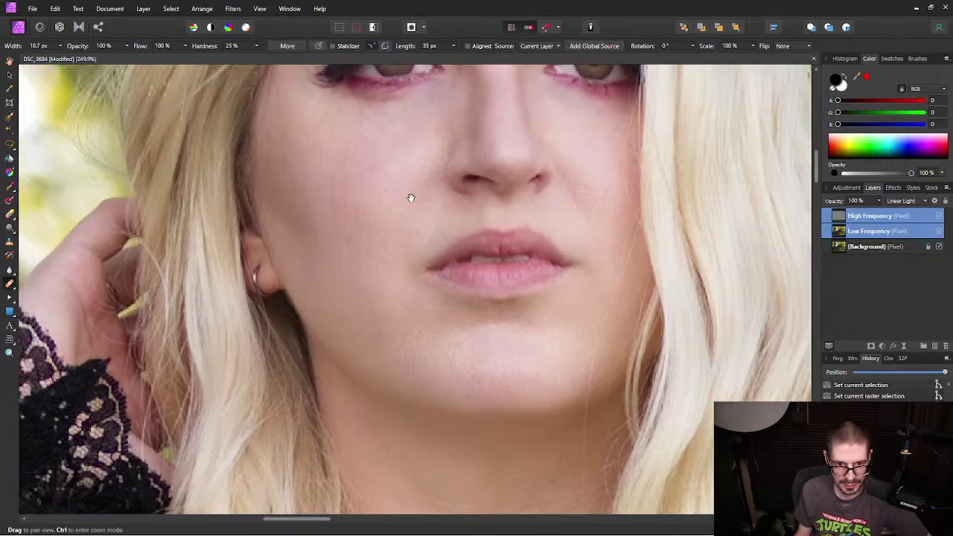
{"action": "left_click_drag", "start_coordinate": [369, 229], "coordinate": [375, 231]}
{"action": "left_click", "coordinate": [374, 239]}
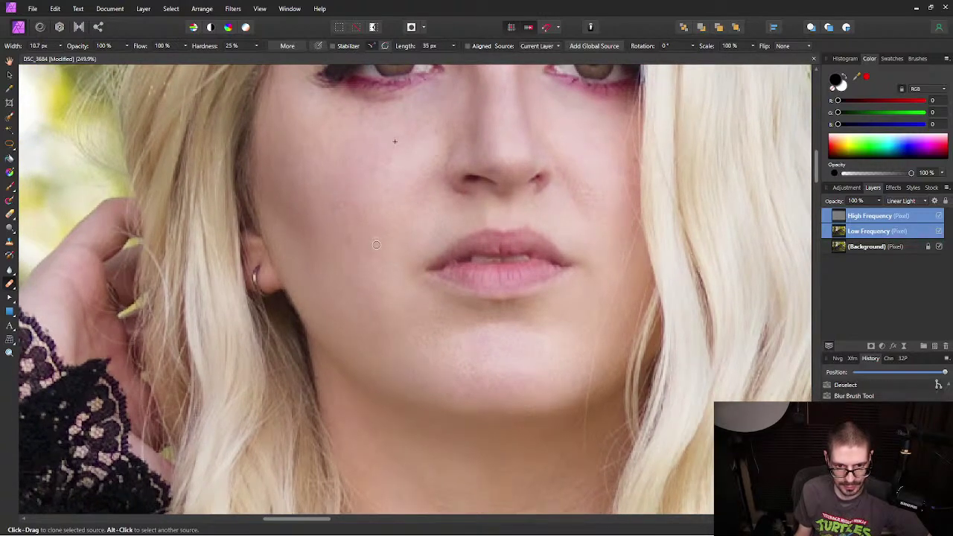
Step: Select only the High Frequency layer, clear any selection and heal a spot on the outer cheek below the eye
{"action": "left_click", "coordinate": [921, 216]}
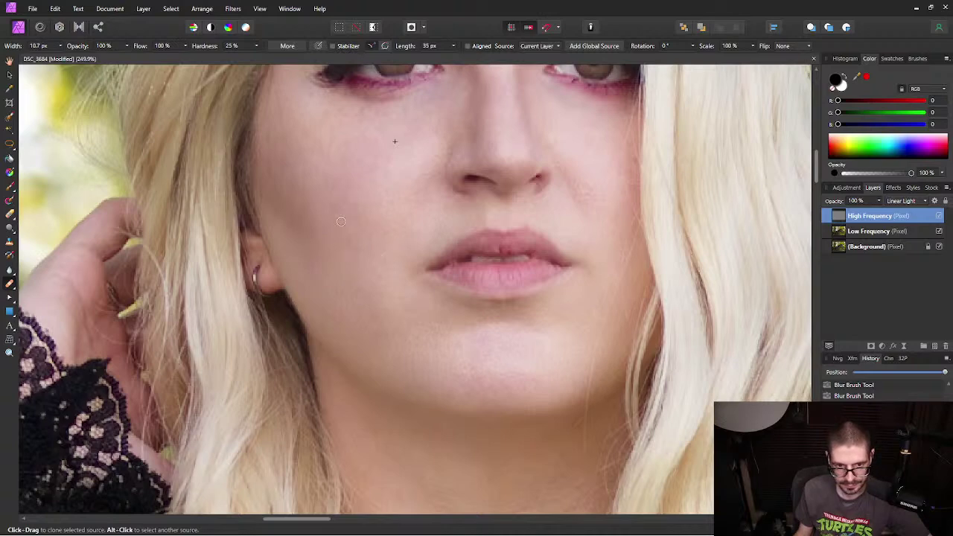
{"action": "key", "text": "ctrl+d"}
{"action": "left_click", "coordinate": [318, 167]}
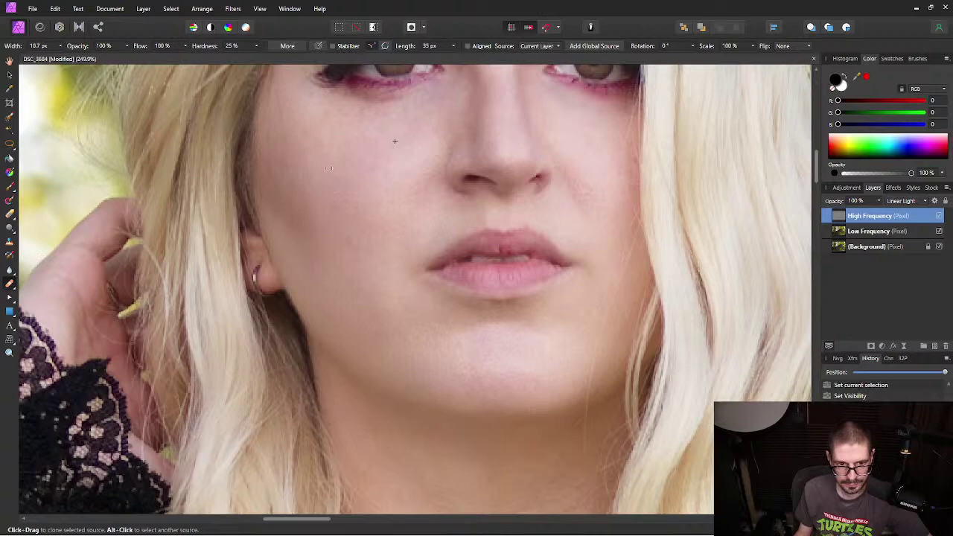
Step: Heal three more small blemishes on the upper outer cheek on the High Frequency layer
{"action": "left_click", "coordinate": [336, 171]}
{"action": "left_click", "coordinate": [331, 104]}
{"action": "left_click", "coordinate": [325, 119]}
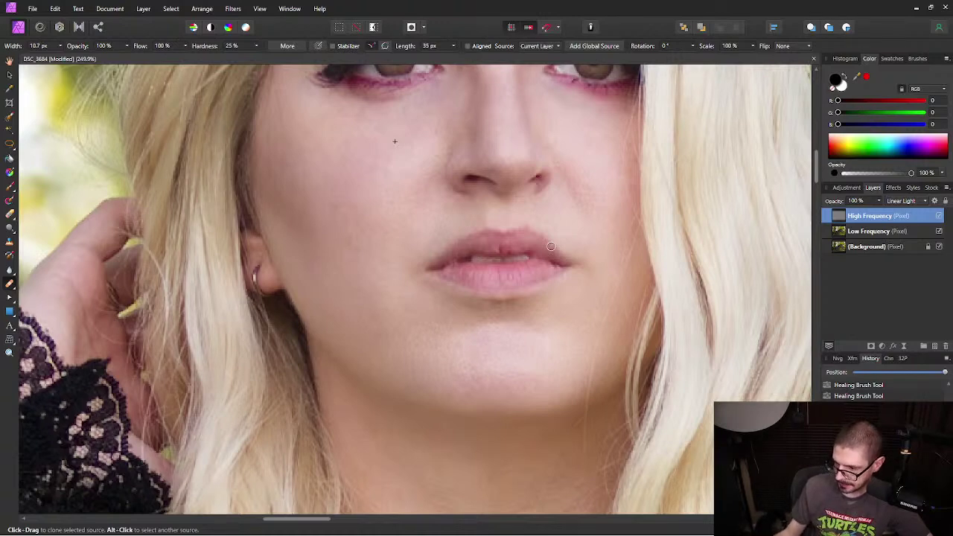
{"action": "left_click_drag", "start_coordinate": [253, 238], "coordinate": [379, 244]}
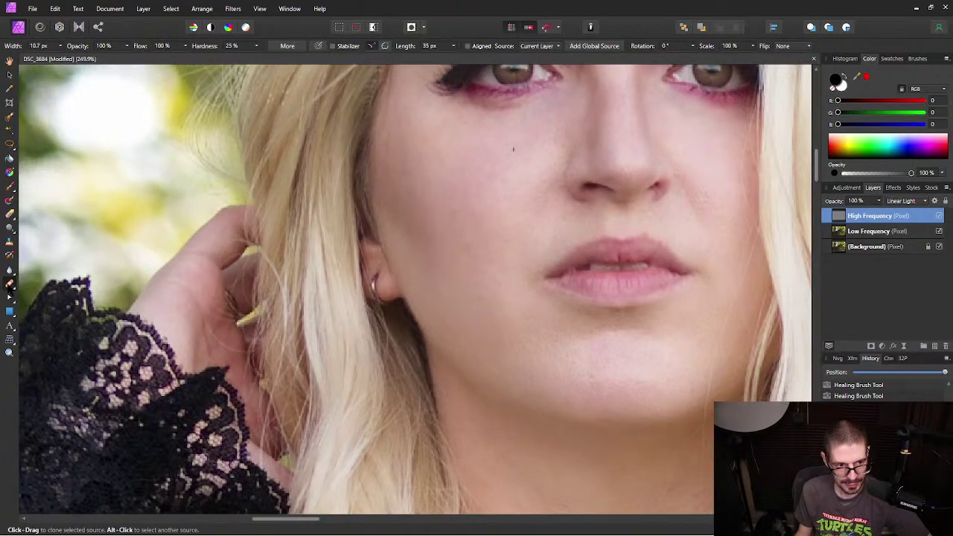
{"action": "left_click", "coordinate": [9, 284]}
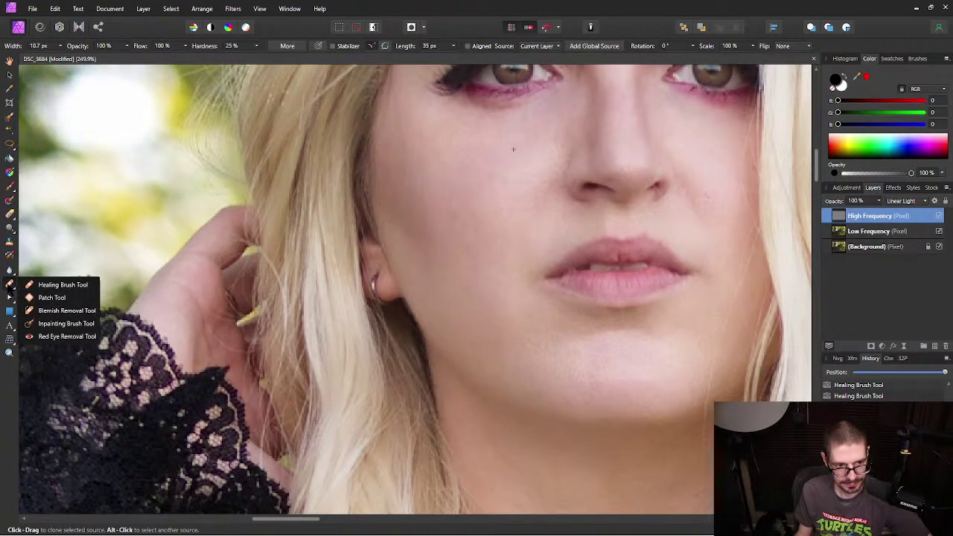
{"action": "left_click", "coordinate": [9, 273]}
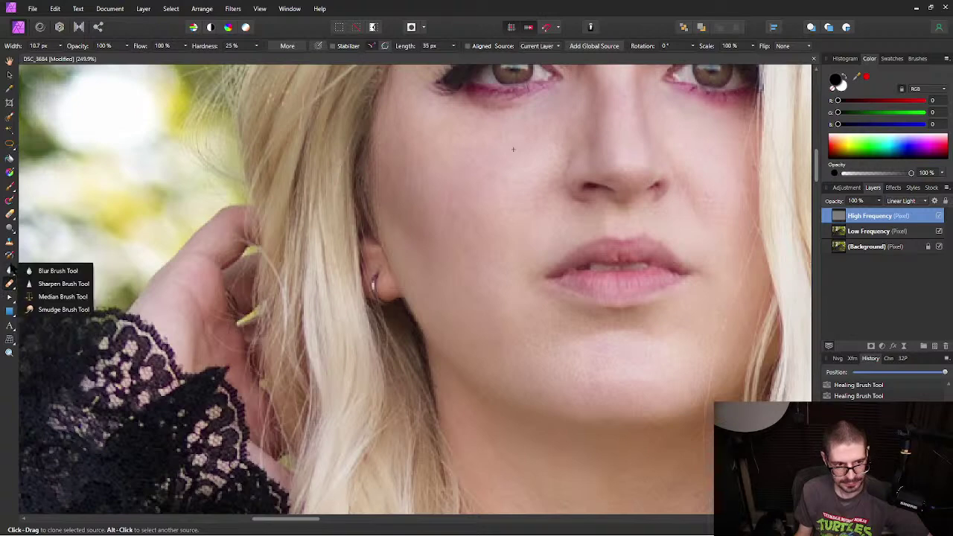
{"action": "left_click", "coordinate": [9, 256]}
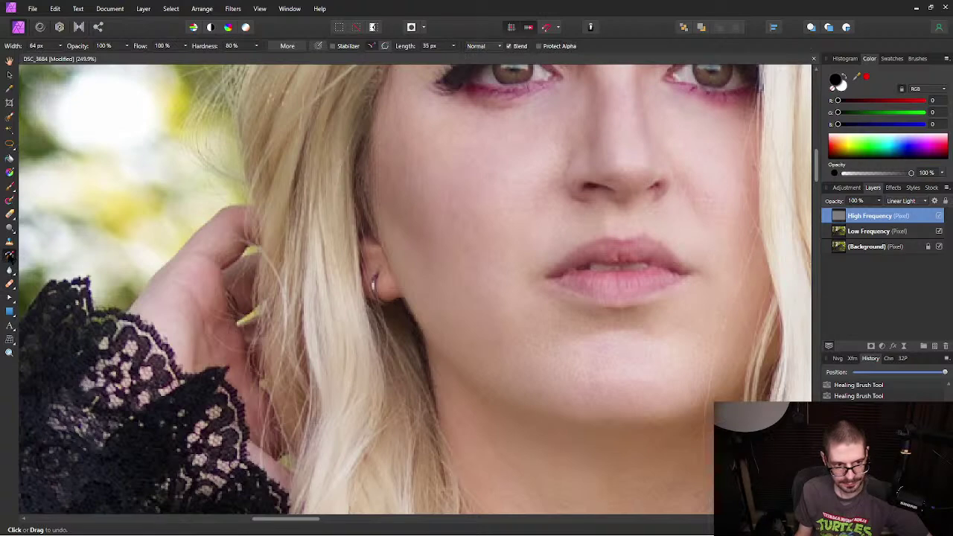
{"action": "left_click", "coordinate": [10, 230]}
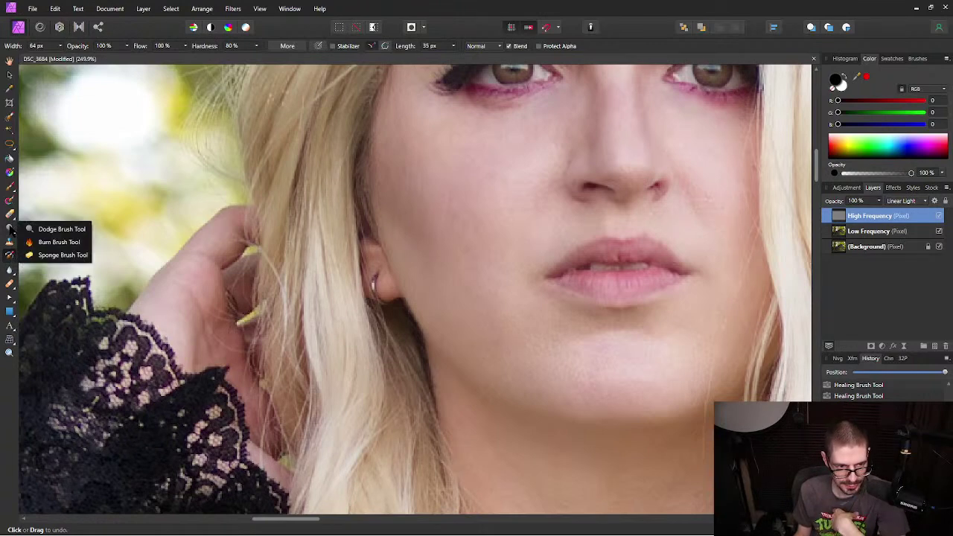
Step: Try blending the cheek skin on the High Frequency layer with the Paint Mixer Brush and undo the strokes
{"action": "left_click", "coordinate": [10, 201]}
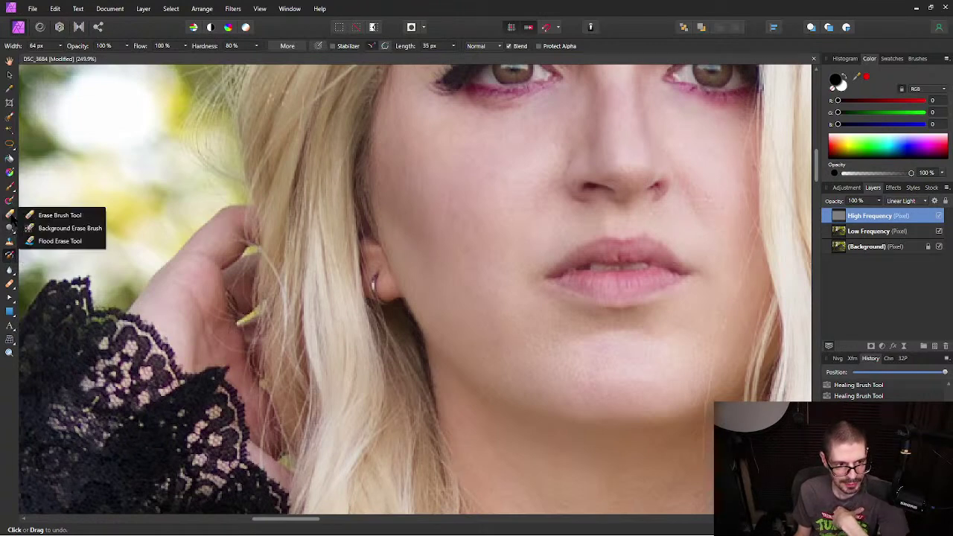
{"action": "left_click", "coordinate": [10, 201]}
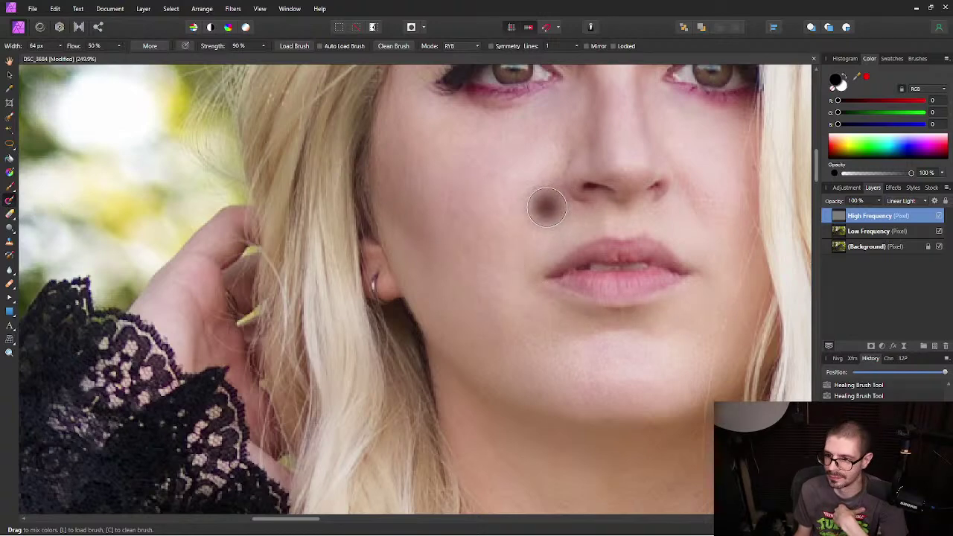
{"action": "mouse_move", "coordinate": [492, 197]}
{"action": "left_mouse_down"}
{"action": "mouse_move", "coordinate": [454, 218]}
{"action": "mouse_move", "coordinate": [451, 246]}
{"action": "left_mouse_up"}
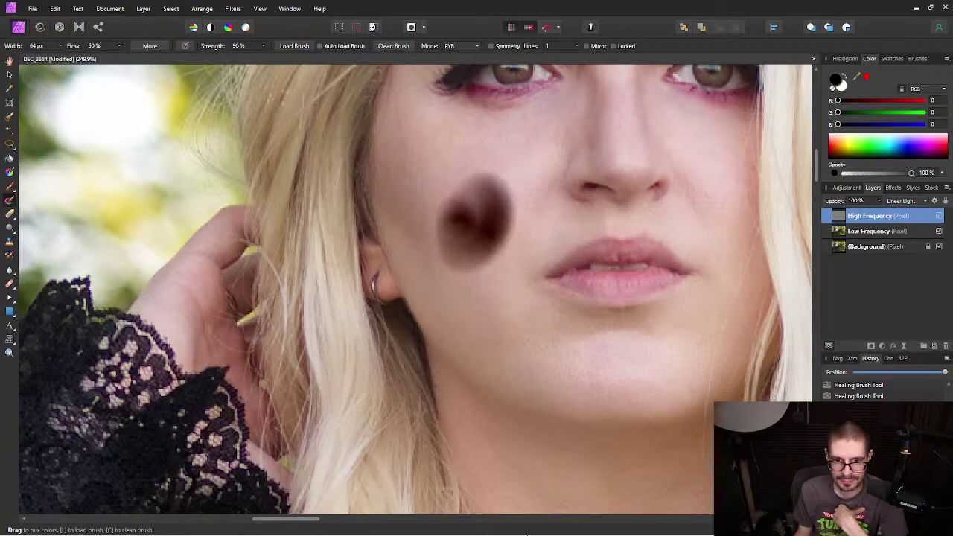
{"action": "key", "text": "ctrl+z"}
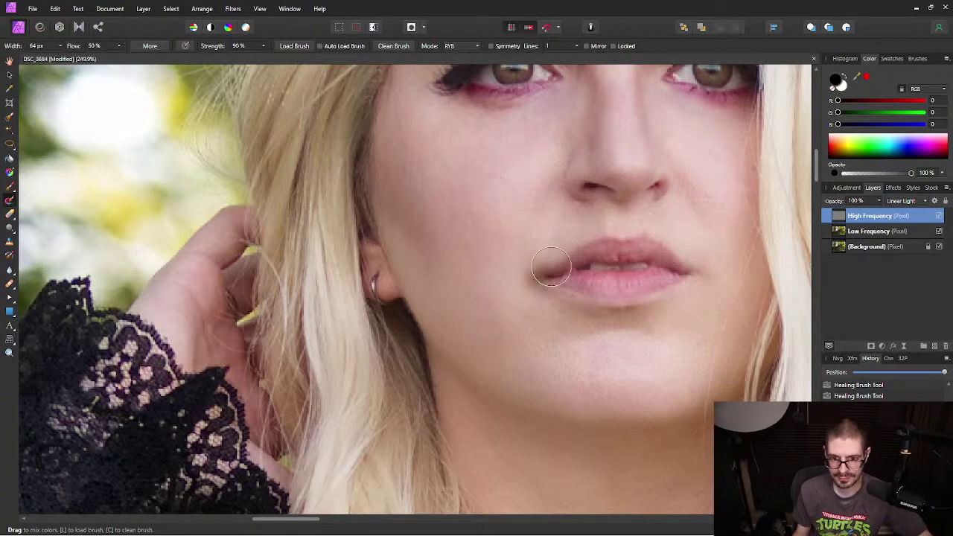
{"action": "scroll", "coordinate": [514, 195], "scroll_direction": "up", "scroll_amount": 4}
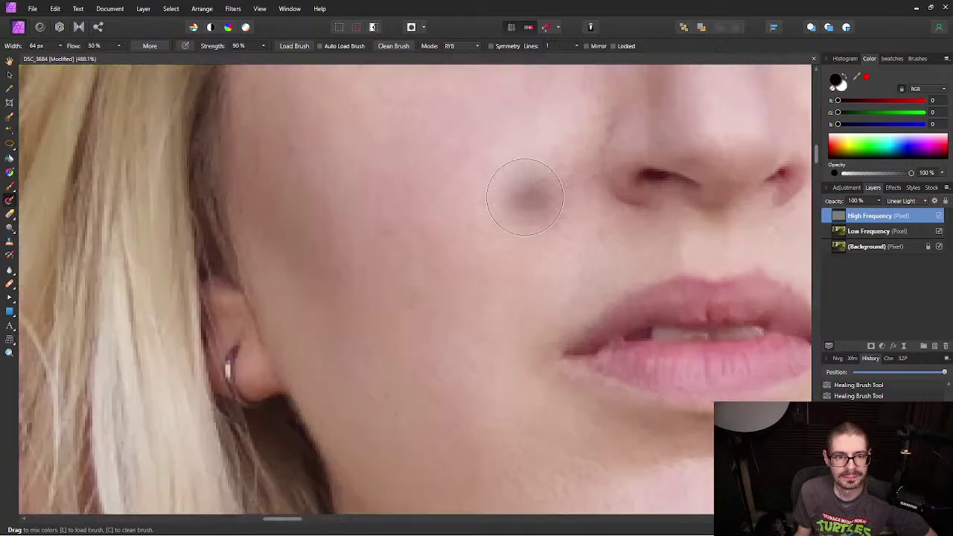
{"action": "left_click", "coordinate": [525, 197]}
{"action": "scroll", "coordinate": [525, 198], "scroll_direction": "down", "scroll_amount": 2}
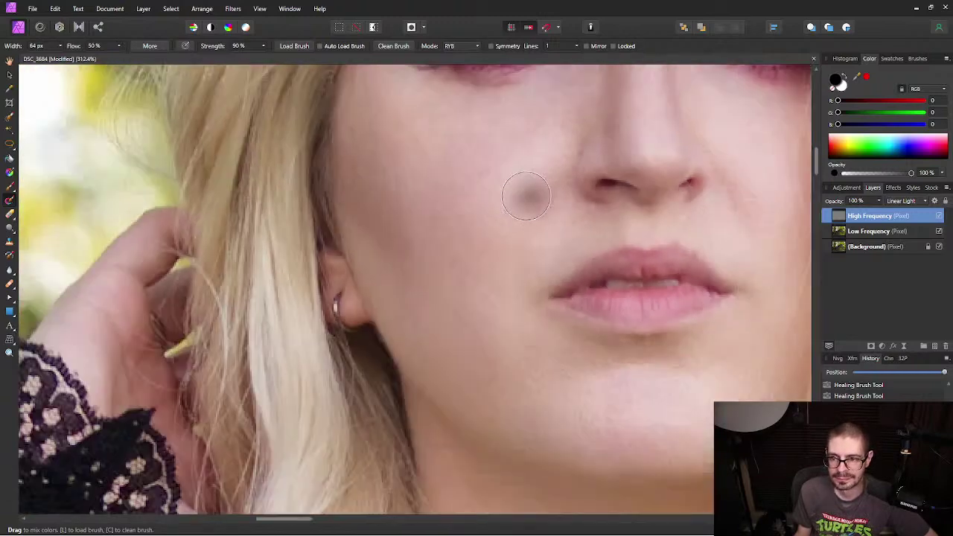
{"action": "key", "text": "ctrl+z"}
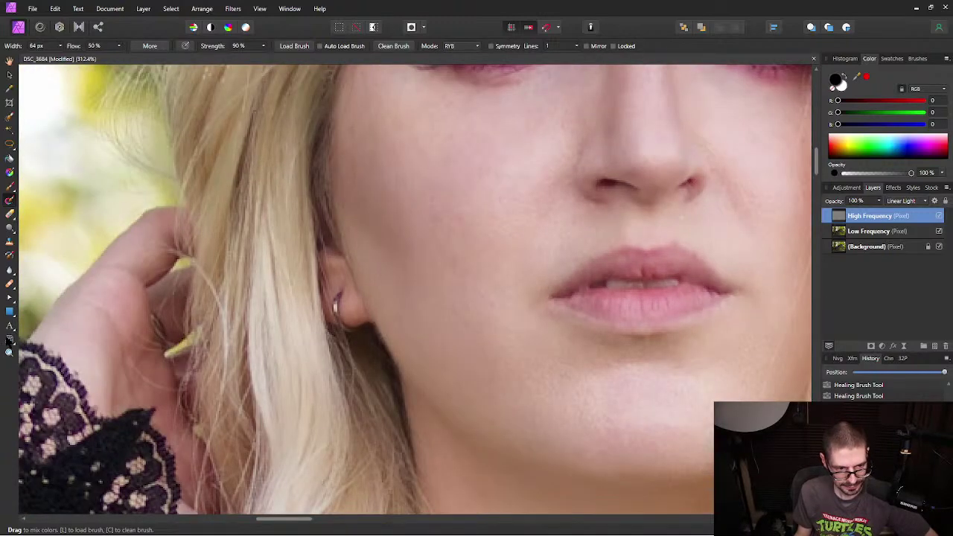
Step: Reactivate the Healing Brush Tool, select both the High and Low Frequency layers, and heal stray hairs along the cheek edge beside the mouth and nose
{"action": "left_click", "coordinate": [10, 283]}
{"action": "key", "text": "s"}
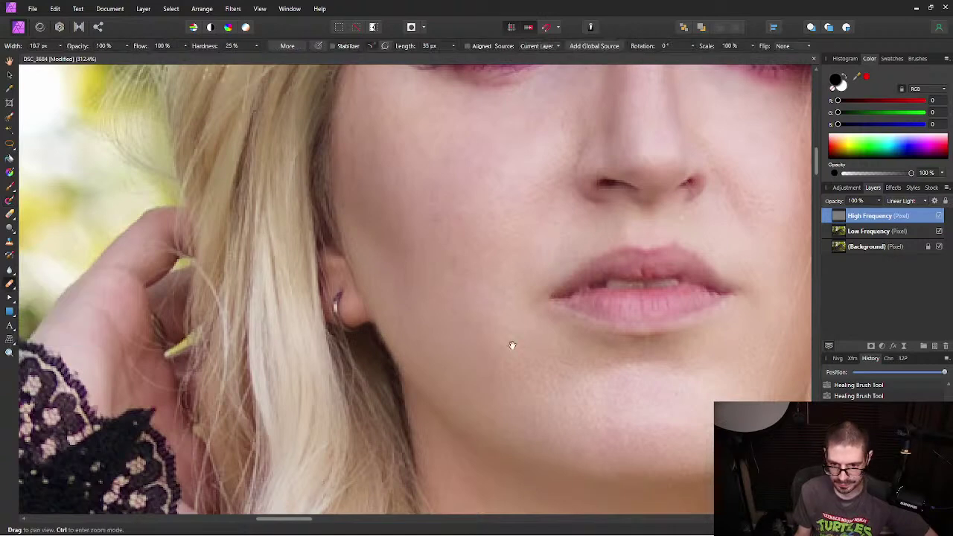
{"action": "left_click_drag", "start_coordinate": [511, 309], "coordinate": [275, 213]}
{"action": "left_click_drag", "start_coordinate": [466, 255], "coordinate": [326, 380]}
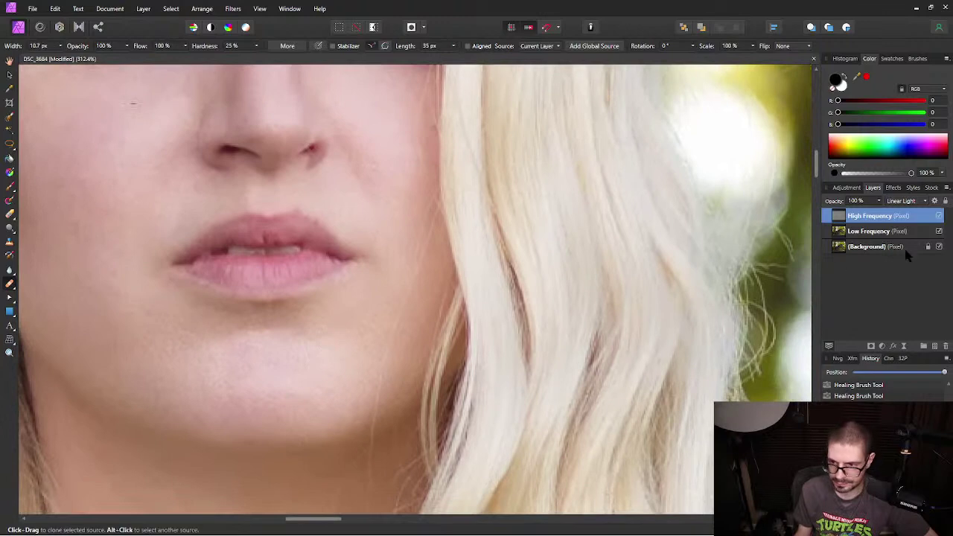
{"action": "left_click", "coordinate": [882, 231], "text": "shift"}
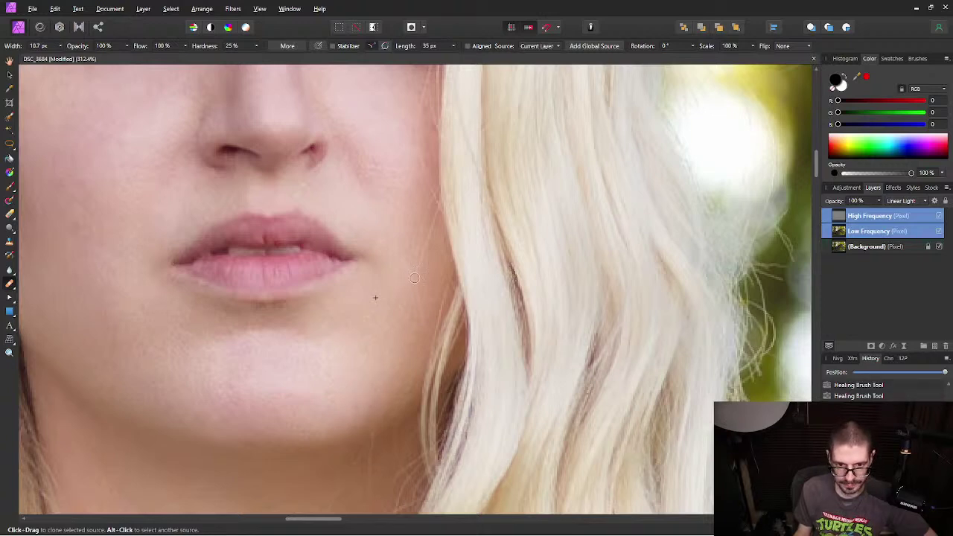
{"action": "left_click_drag", "start_coordinate": [428, 208], "coordinate": [426, 250]}
{"action": "left_click_drag", "start_coordinate": [430, 198], "coordinate": [432, 191]}
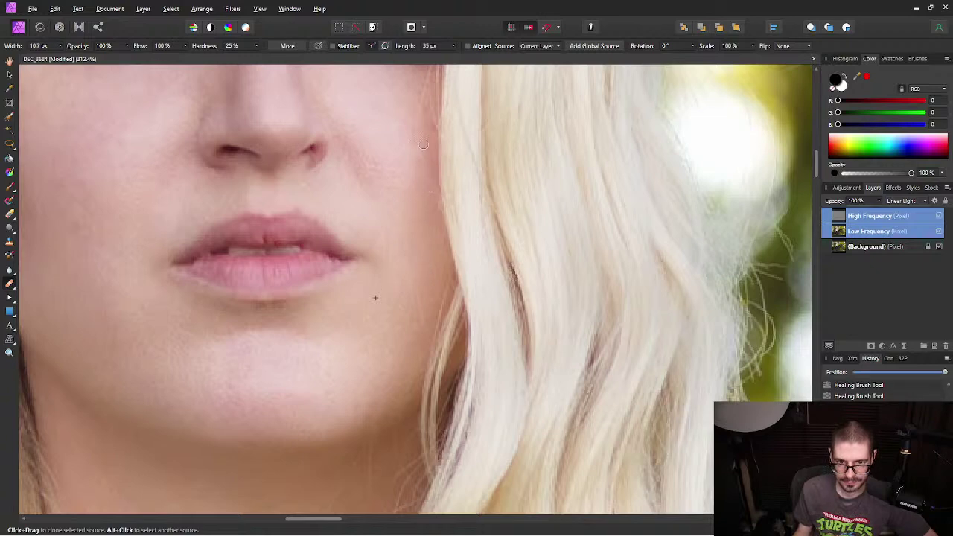
{"action": "left_click_drag", "start_coordinate": [420, 121], "coordinate": [419, 127]}
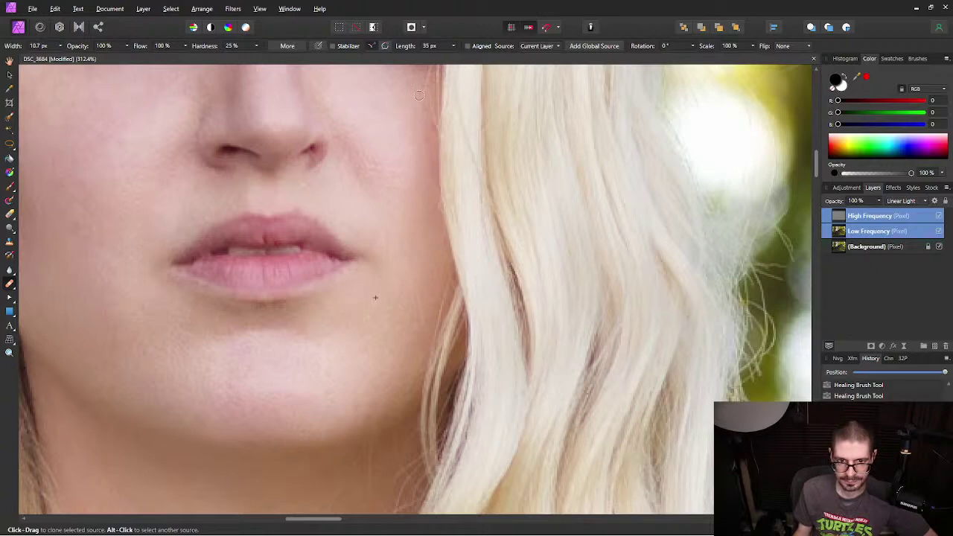
Step: Reduce the Healing Brush width to 7.7 px for fine corrections at the temple beside the eyebrow
{"action": "scroll", "coordinate": [440, 334], "scroll_direction": "up", "scroll_amount": 5}
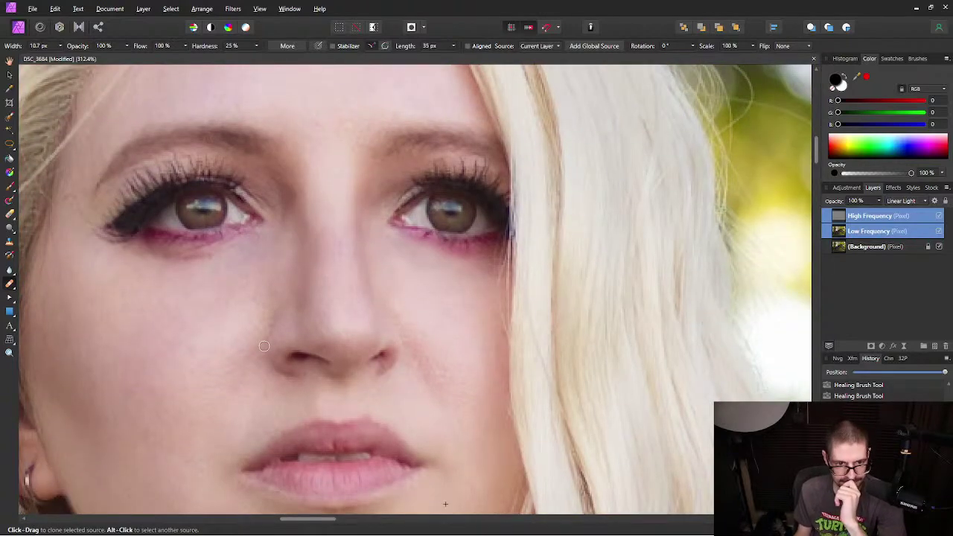
{"action": "left_click_drag", "start_coordinate": [212, 342], "coordinate": [427, 385]}
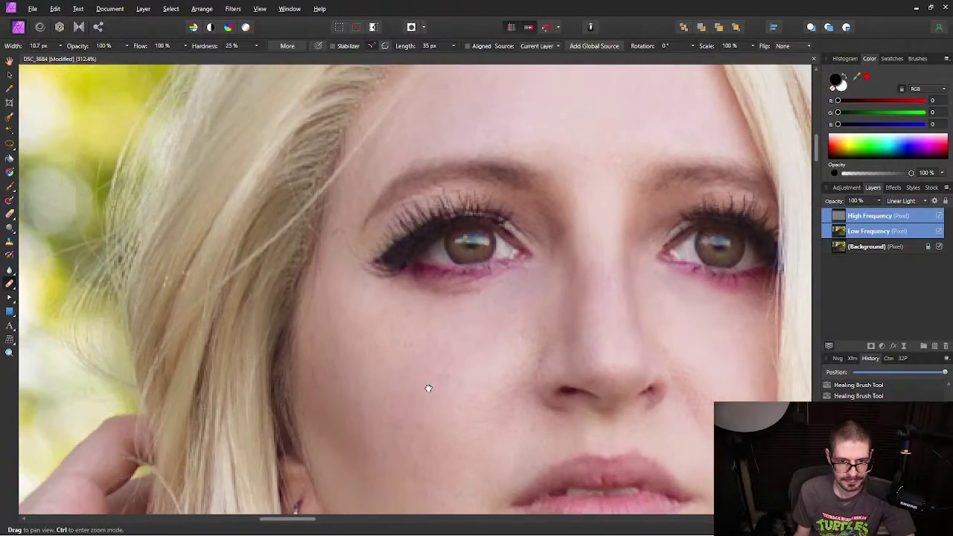
{"action": "left_click_drag", "start_coordinate": [350, 252], "coordinate": [391, 274]}
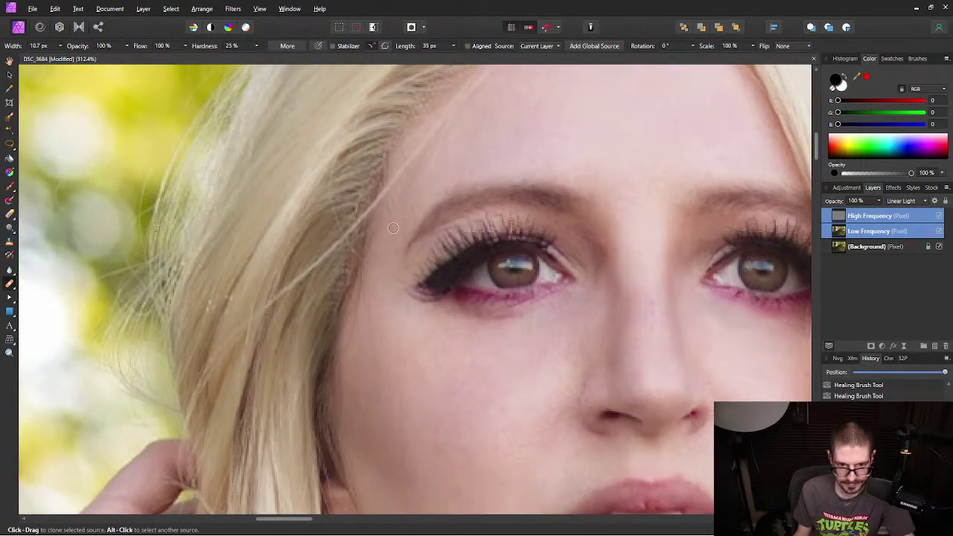
{"action": "key", "text": "bracketleft"}
{"action": "key", "text": "bracketleft"}
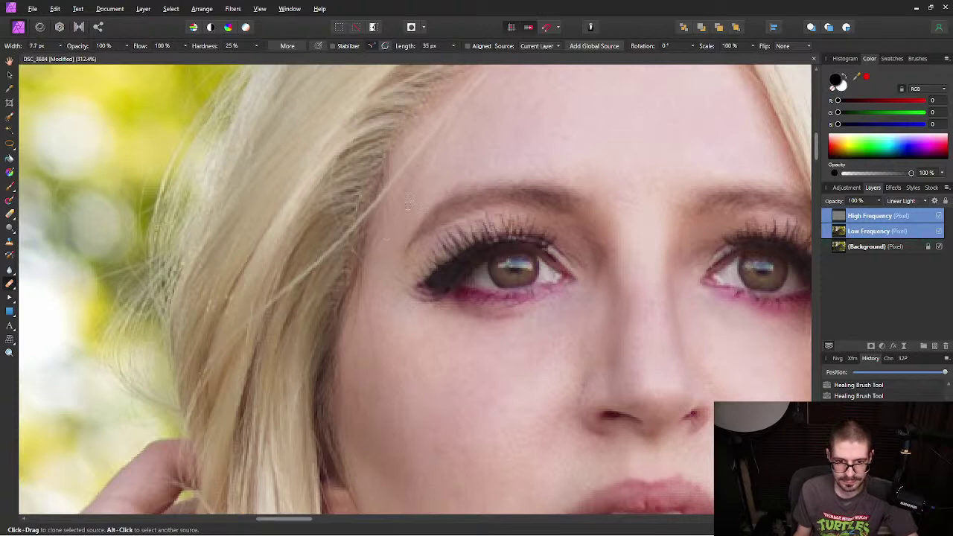
{"action": "key", "text": "space"}
{"action": "mouse_move", "coordinate": [425, 172]}
{"action": "left_mouse_down"}
{"action": "mouse_move", "coordinate": [395, 234]}
{"action": "mouse_move", "coordinate": [409, 337]}
{"action": "mouse_move", "coordinate": [372, 328]}
{"action": "mouse_move", "coordinate": [526, 273]}
{"action": "mouse_move", "coordinate": [460, 291]}
{"action": "left_mouse_up"}
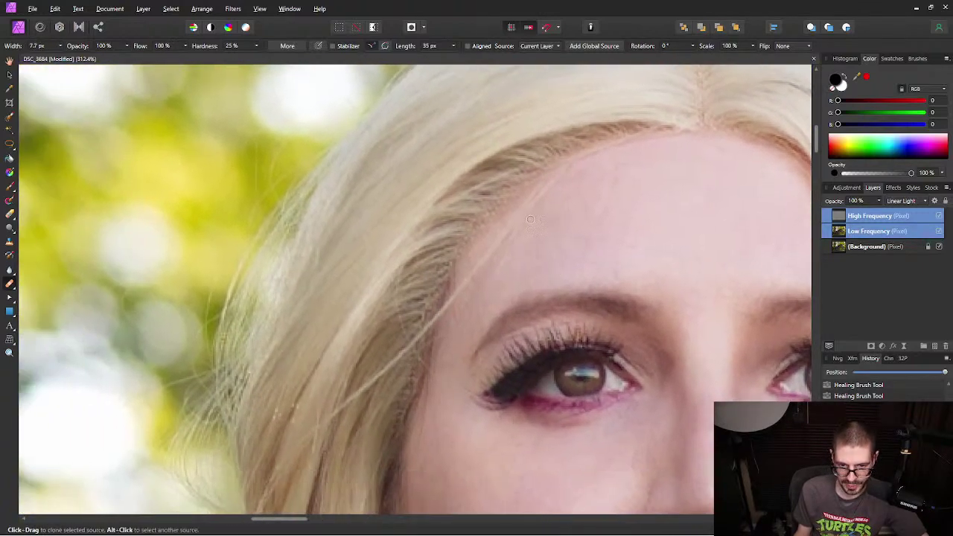
Step: Heal small imperfections along the forehead hairline and toward the temple with both frequency layers selected
{"action": "left_click_drag", "start_coordinate": [664, 178], "coordinate": [654, 181]}
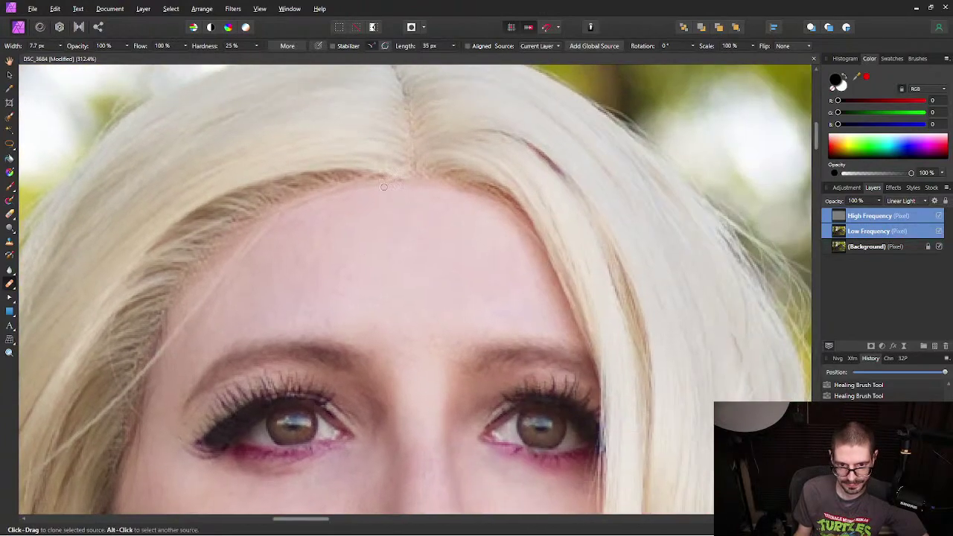
{"action": "scroll", "coordinate": [406, 180], "scroll_direction": "up", "scroll_amount": 4}
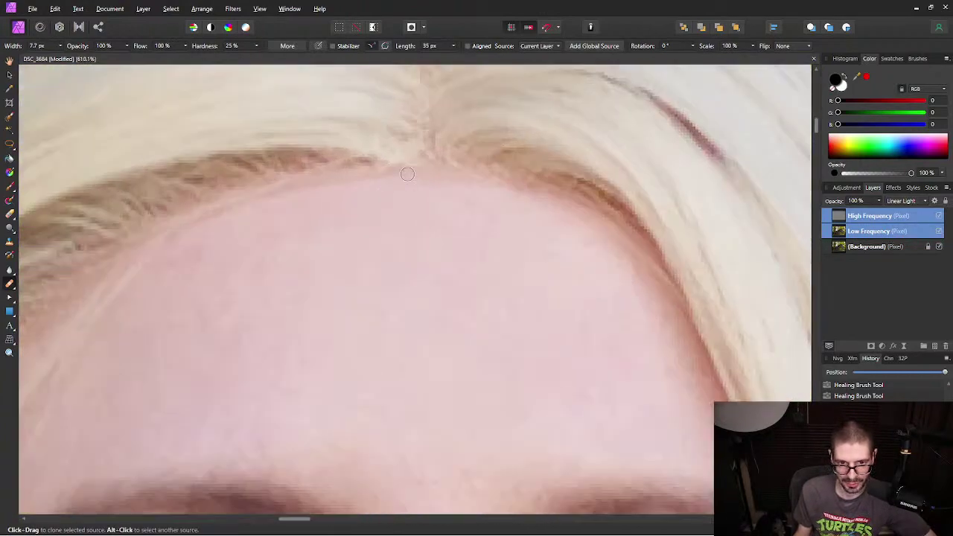
{"action": "scroll", "coordinate": [406, 175], "scroll_direction": "down", "scroll_amount": 3}
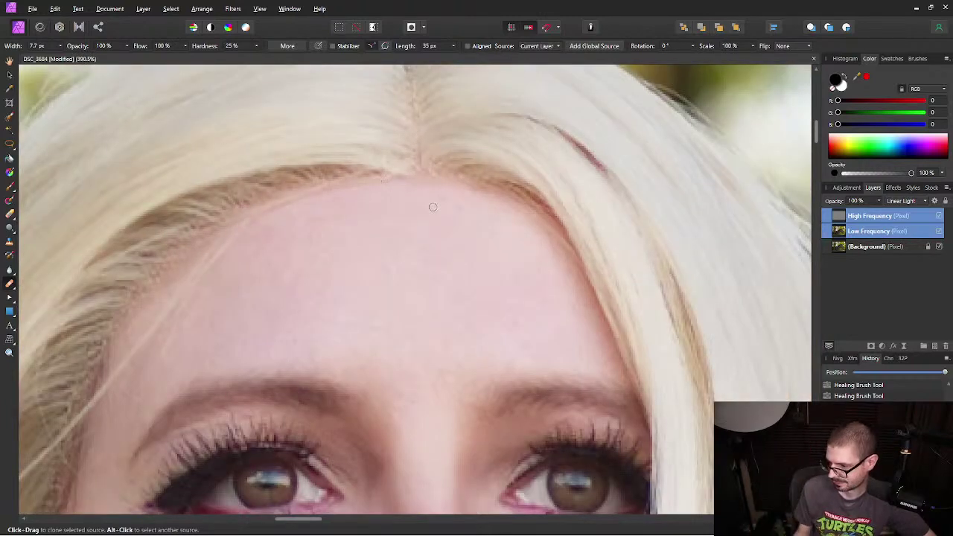
{"action": "scroll", "coordinate": [277, 212], "scroll_direction": "up", "scroll_amount": 2}
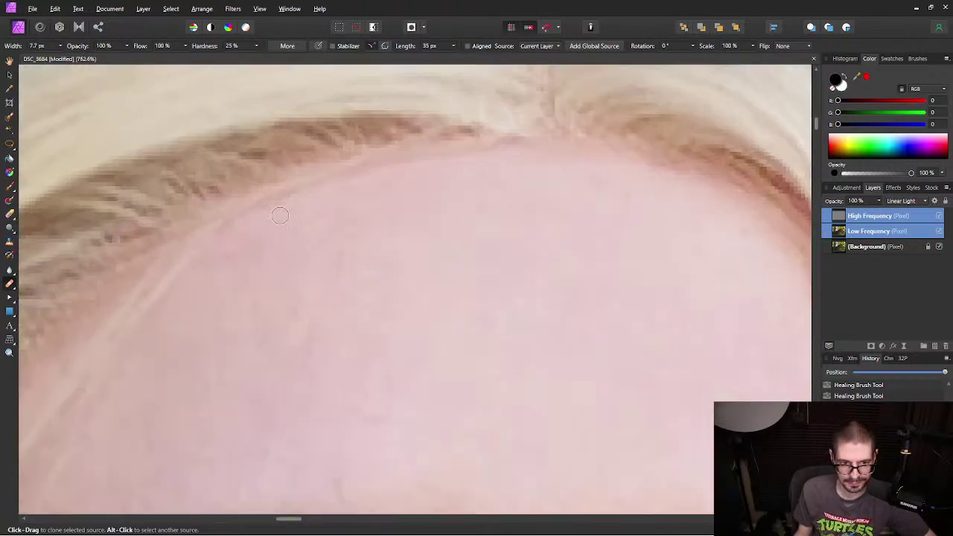
{"action": "scroll", "coordinate": [233, 332], "scroll_direction": "down", "scroll_amount": 2}
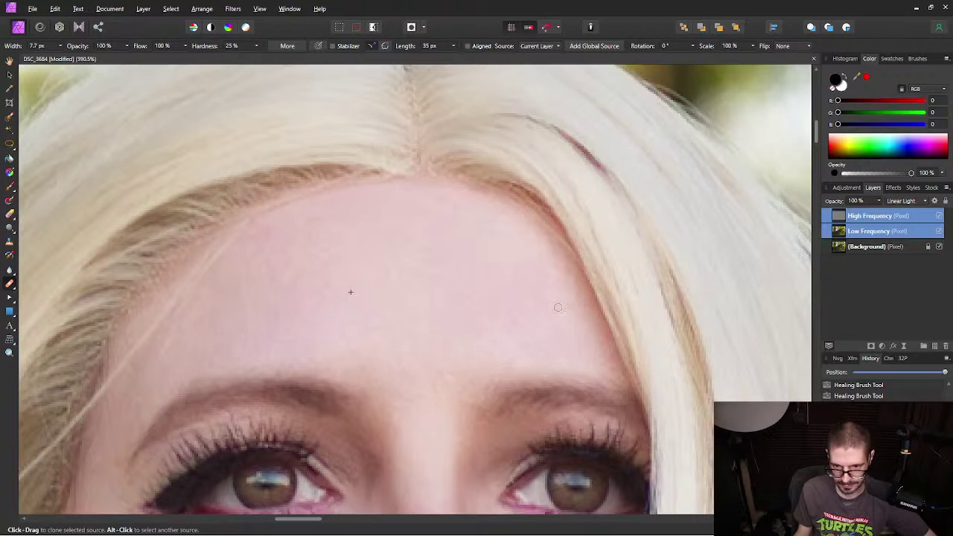
{"action": "scroll", "coordinate": [523, 313], "scroll_direction": "up", "scroll_amount": 3}
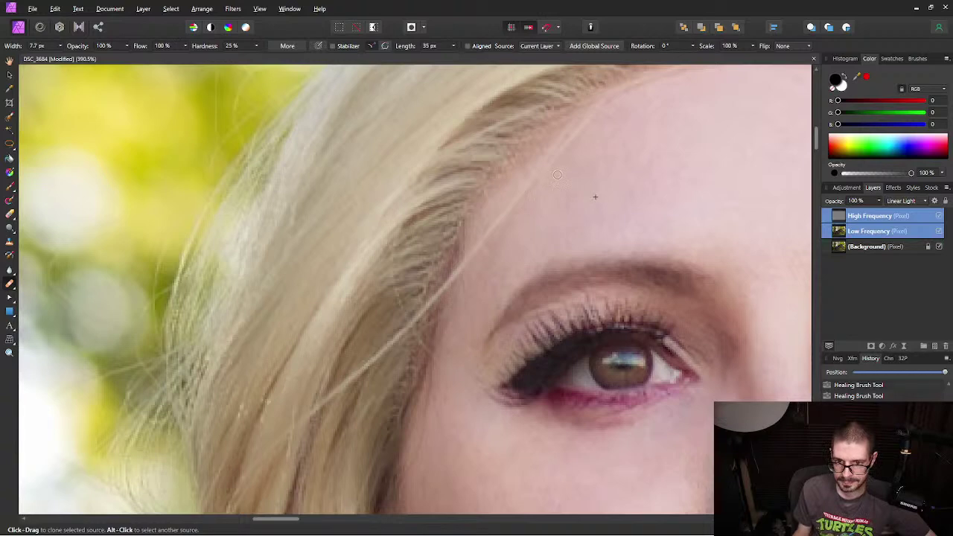
{"action": "left_click_drag", "start_coordinate": [489, 276], "coordinate": [521, 218]}
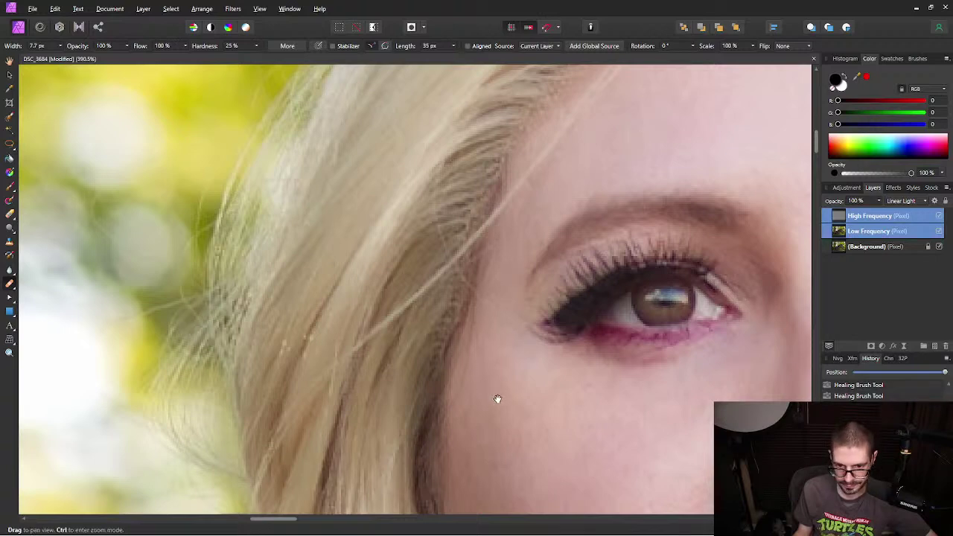
{"action": "left_click_drag", "start_coordinate": [498, 394], "coordinate": [494, 306]}
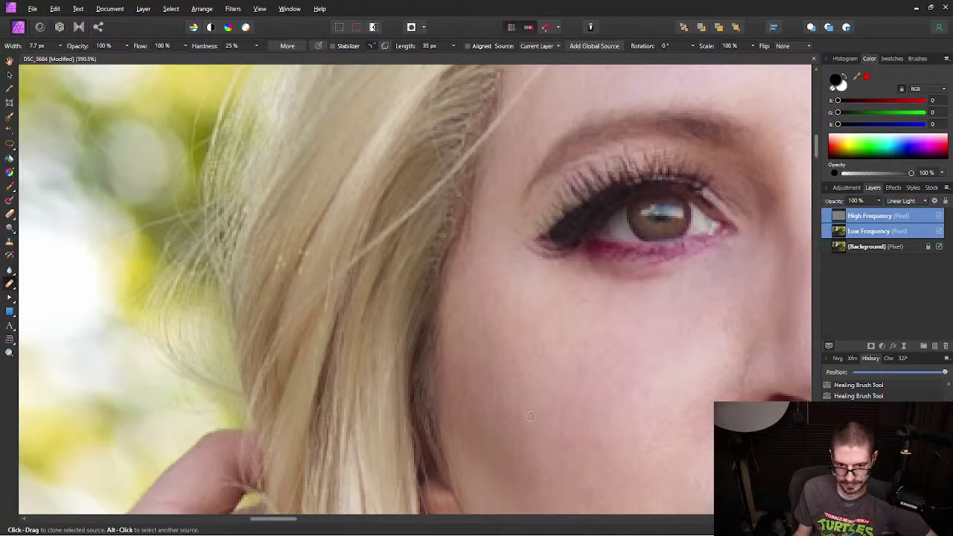
Step: Inspect the retouched cheek up close and within the whole portrait
{"action": "scroll", "coordinate": [551, 177], "scroll_direction": "down", "scroll_amount": 5}
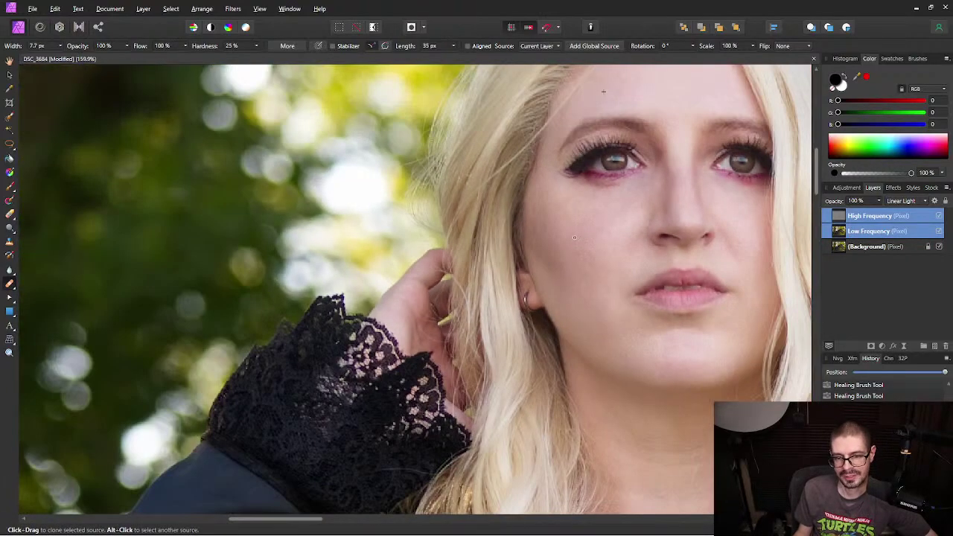
{"action": "scroll", "coordinate": [575, 236], "scroll_direction": "up", "scroll_amount": 3}
{"action": "scroll", "coordinate": [574, 236], "scroll_direction": "up", "scroll_amount": 1}
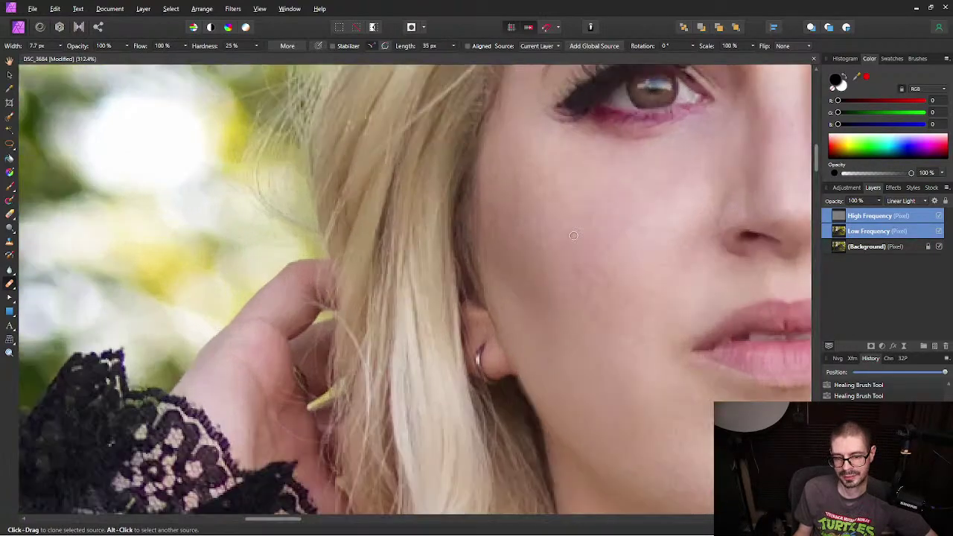
{"action": "scroll", "coordinate": [568, 236], "scroll_direction": "down", "scroll_amount": 2}
{"action": "scroll", "coordinate": [581, 231], "scroll_direction": "up", "scroll_amount": 3}
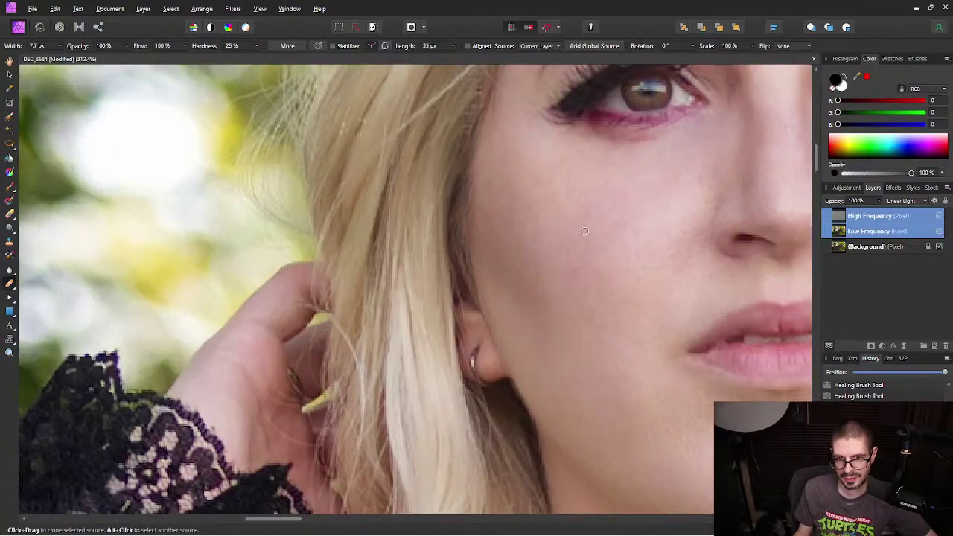
{"action": "scroll", "coordinate": [585, 232], "scroll_direction": "down", "scroll_amount": 8}
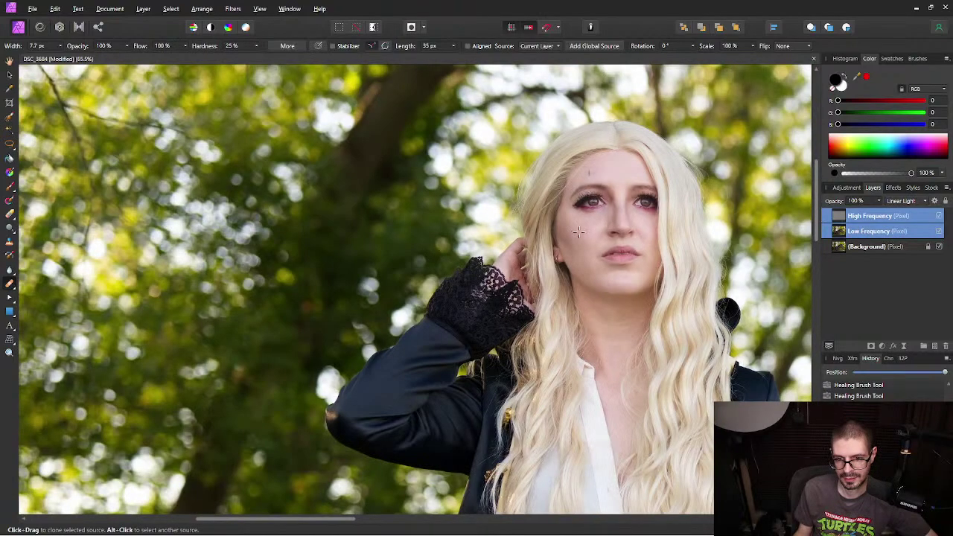
Step: With the Inpainting Brush Tool at 9.4 px width, inpaint the bright specks in the hair beside the temple
{"action": "scroll", "coordinate": [634, 117], "scroll_direction": "up", "scroll_amount": 2}
{"action": "left_click_drag", "start_coordinate": [624, 117], "coordinate": [531, 255]}
{"action": "scroll", "coordinate": [398, 221], "scroll_direction": "up", "scroll_amount": 4}
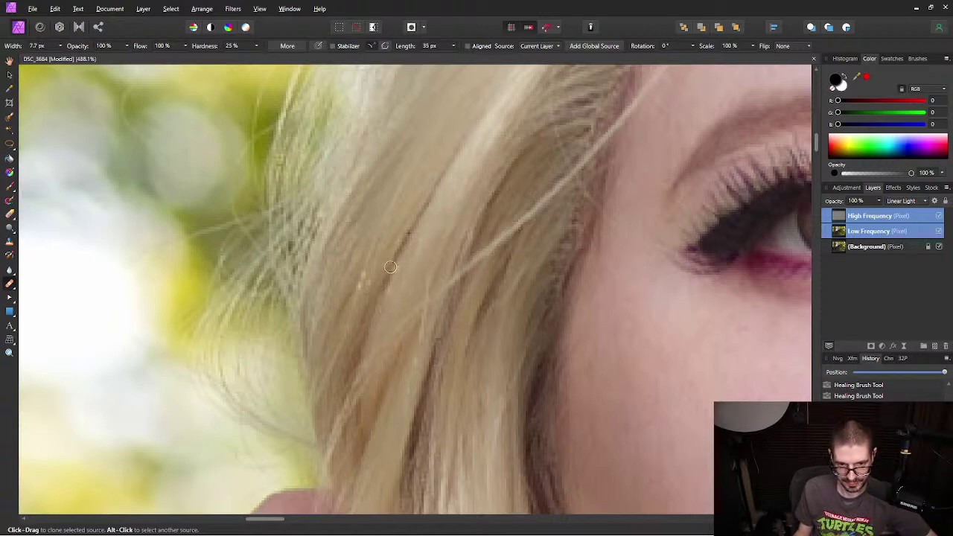
{"action": "left_click", "coordinate": [9, 284]}
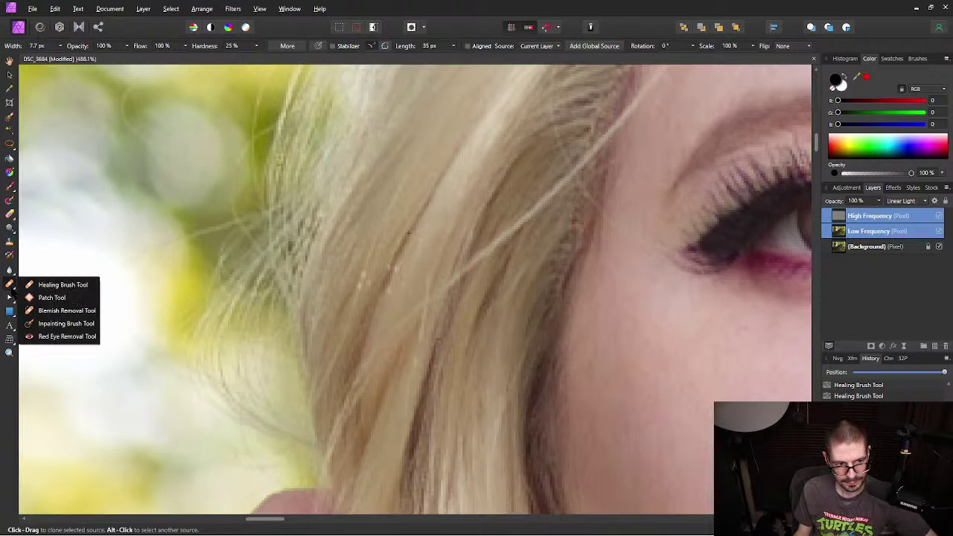
{"action": "left_click", "coordinate": [56, 324]}
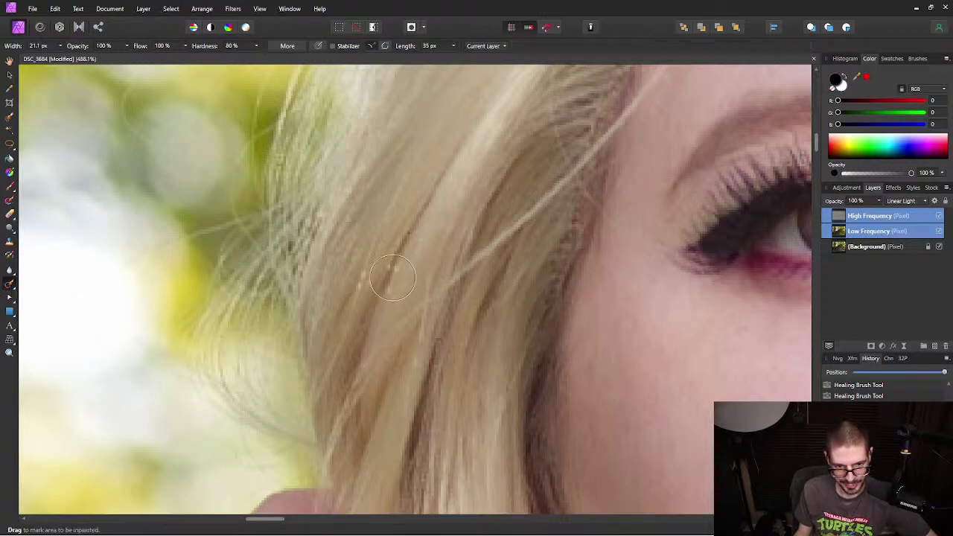
{"action": "key", "text": "bracketleft"}
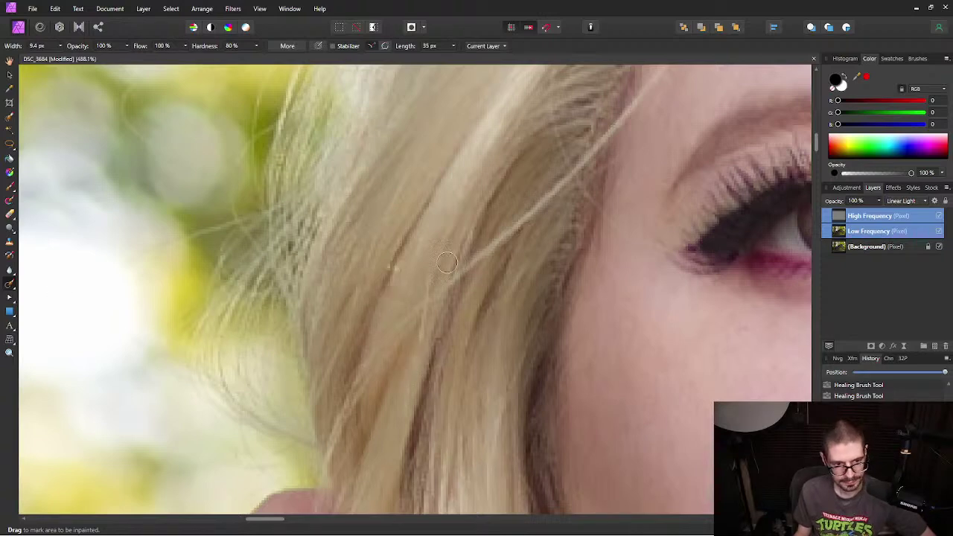
Step: Clone nearby hair over the remaining light specks along the dark strand with the Clone Brush Tool, reducing its width to 4 px
{"action": "scroll", "coordinate": [400, 265], "scroll_direction": "up", "scroll_amount": 4}
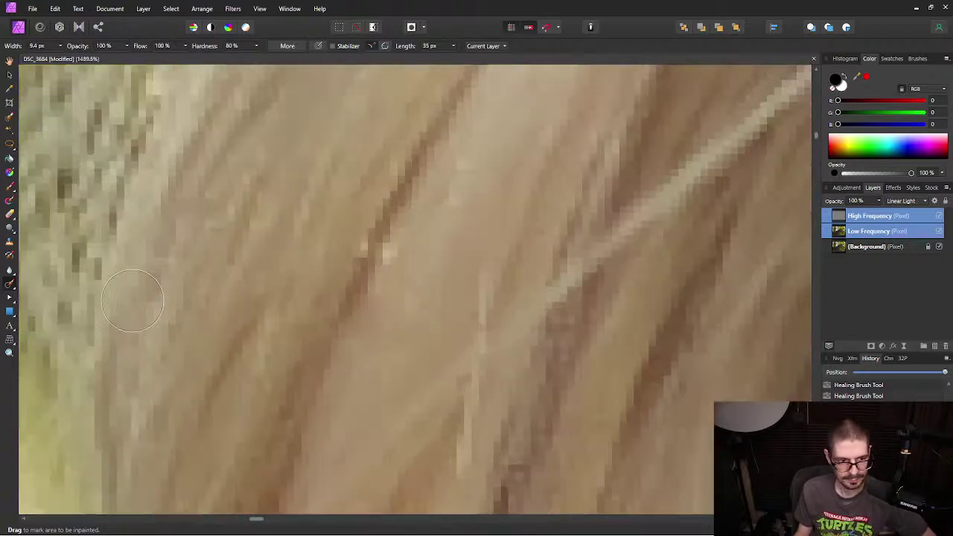
{"action": "left_click", "coordinate": [10, 286]}
{"action": "left_click", "coordinate": [10, 243]}
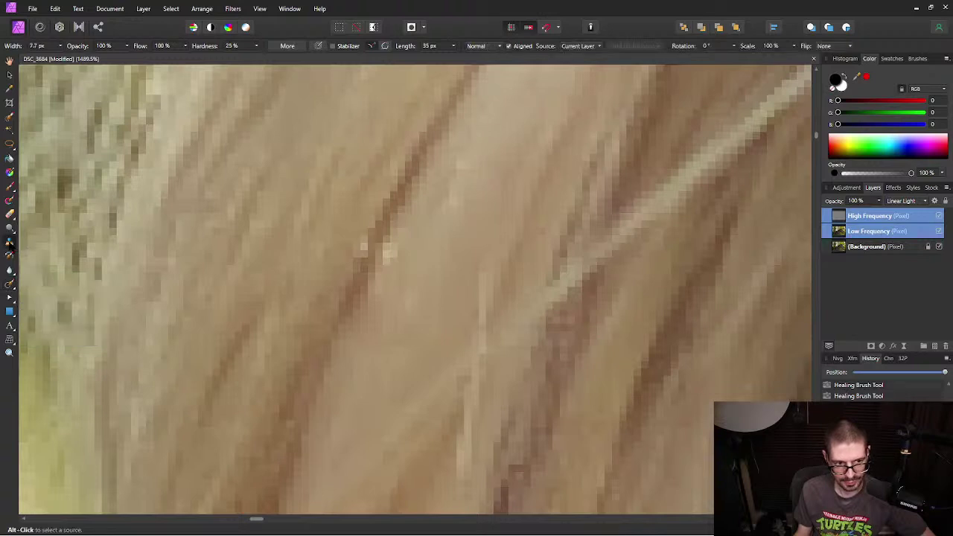
{"action": "left_click", "coordinate": [392, 197], "text": "alt"}
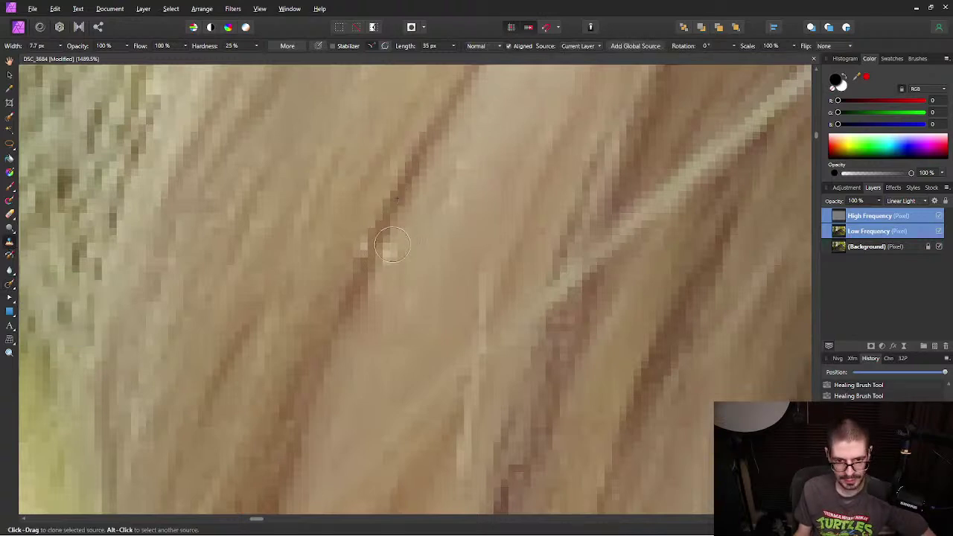
{"action": "mouse_move", "coordinate": [413, 257]}
{"action": "left_mouse_down"}
{"action": "mouse_move", "coordinate": [427, 234]}
{"action": "mouse_move", "coordinate": [350, 256]}
{"action": "mouse_move", "coordinate": [345, 240]}
{"action": "left_mouse_up"}
{"action": "scroll", "coordinate": [551, 266], "scroll_direction": "down", "scroll_amount": 2}
{"action": "key", "text": "bracketleft"}
{"action": "key", "text": "bracketleft"}
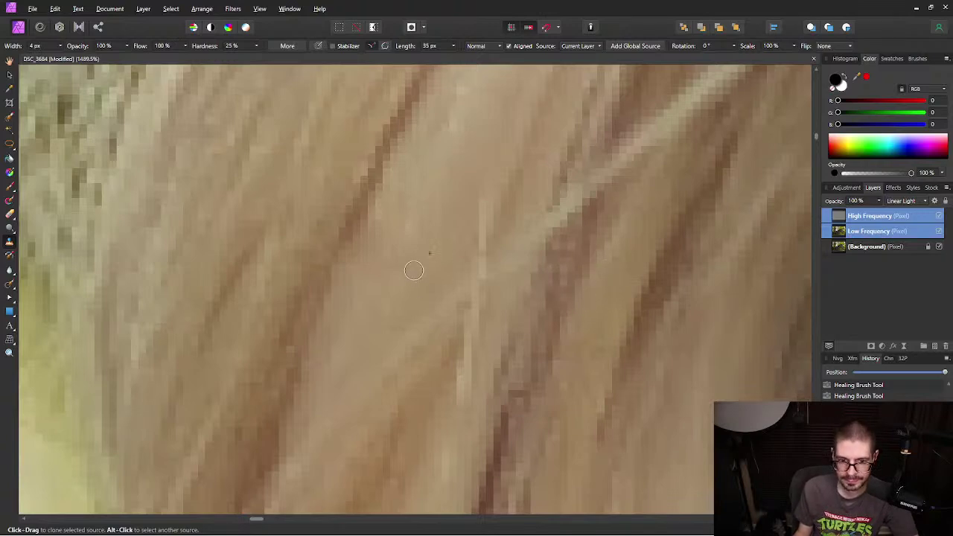
Step: Examine the hair, neck and whole photo of the rider and horse for areas still needing retouching
{"action": "scroll", "coordinate": [414, 265], "scroll_direction": "down", "scroll_amount": 1}
{"action": "scroll", "coordinate": [426, 256], "scroll_direction": "down", "scroll_amount": 10}
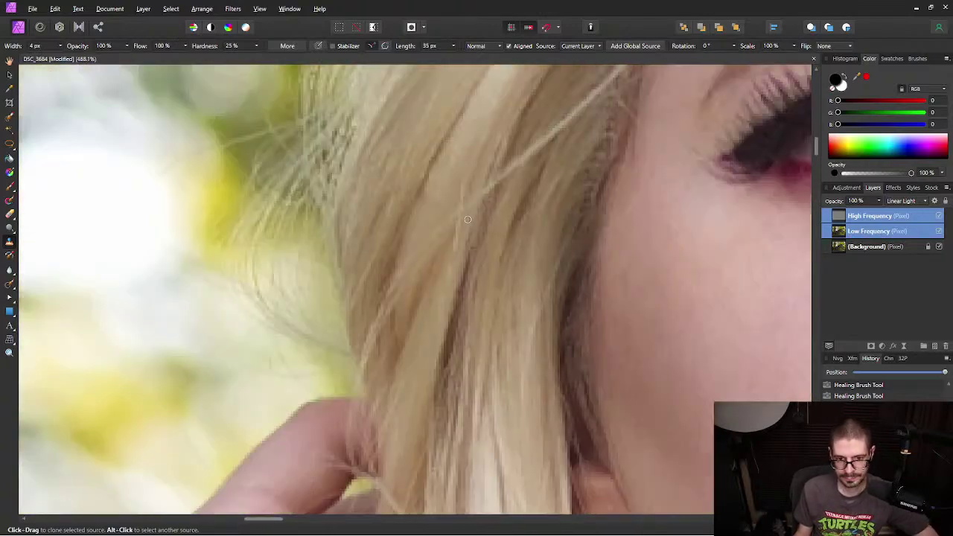
{"action": "scroll", "coordinate": [447, 223], "scroll_direction": "down", "scroll_amount": 5}
{"action": "scroll", "coordinate": [447, 224], "scroll_direction": "right", "scroll_amount": 4}
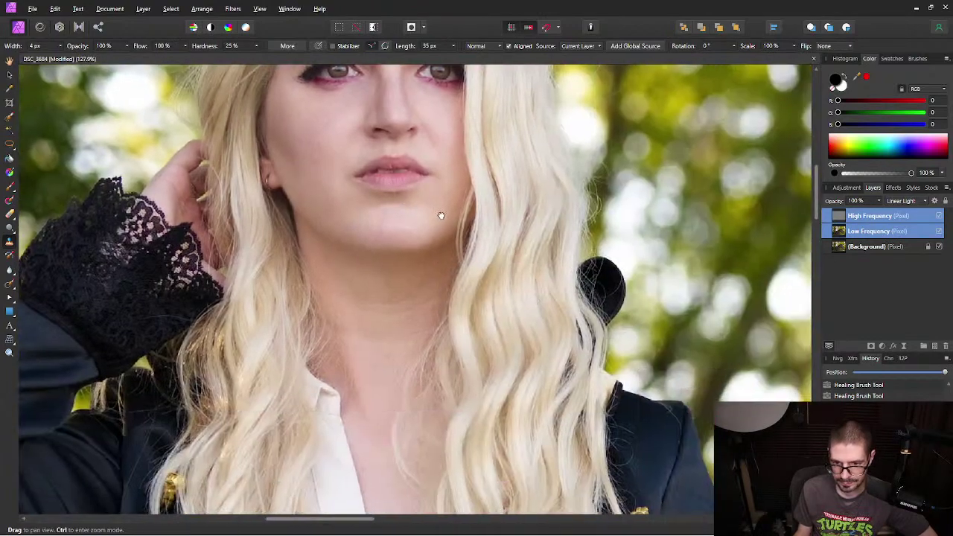
{"action": "scroll", "coordinate": [514, 281], "scroll_direction": "up", "scroll_amount": 2}
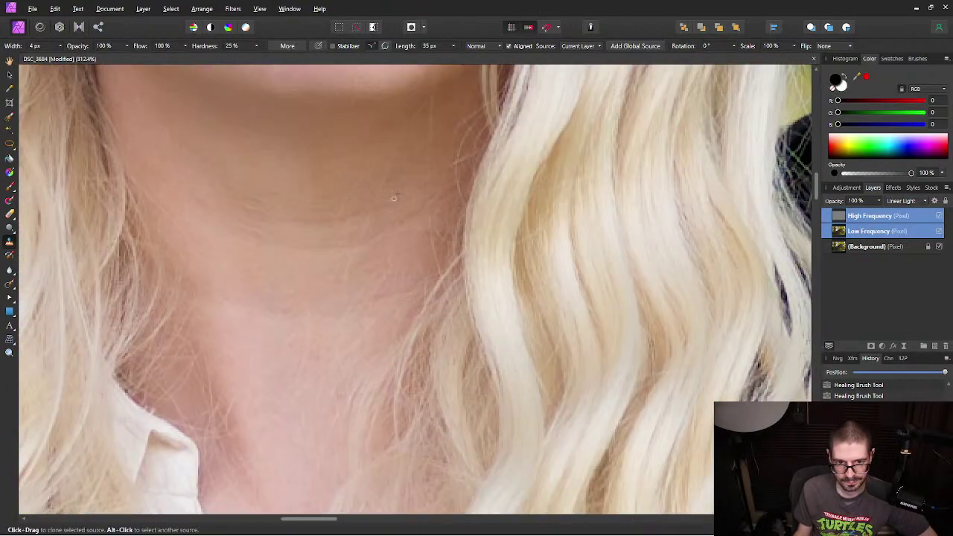
{"action": "scroll", "coordinate": [529, 287], "scroll_direction": "down", "scroll_amount": 8}
{"action": "scroll", "coordinate": [543, 289], "scroll_direction": "down", "scroll_amount": 1}
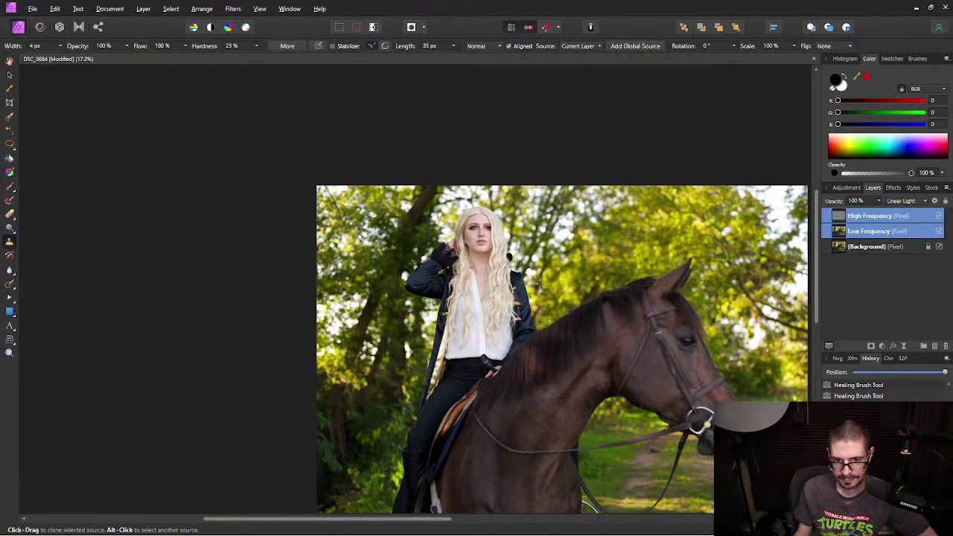
{"action": "scroll", "coordinate": [539, 284], "scroll_direction": "down", "scroll_amount": 1}
{"action": "scroll", "coordinate": [536, 283], "scroll_direction": "down", "scroll_amount": 3}
{"action": "scroll", "coordinate": [536, 283], "scroll_direction": "right", "scroll_amount": 3}
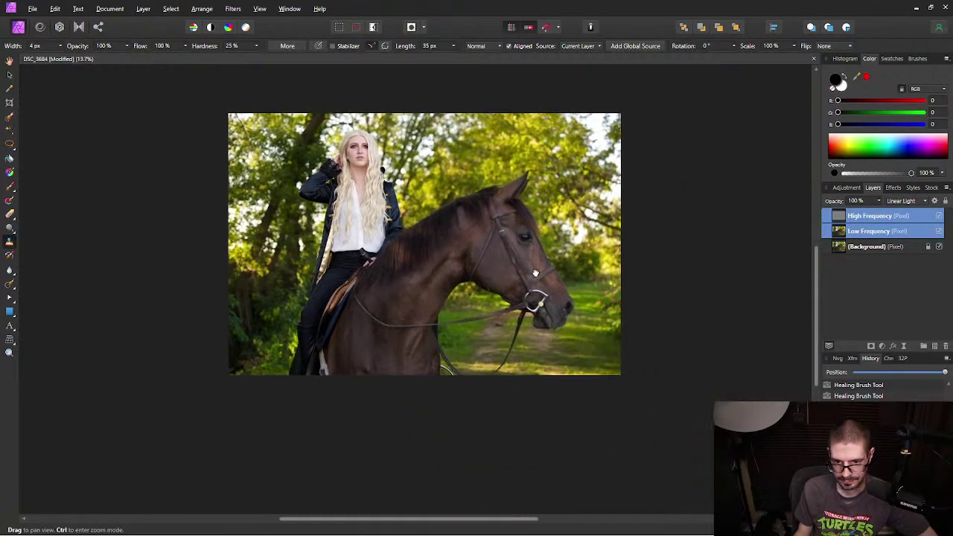
{"action": "scroll", "coordinate": [526, 228], "scroll_direction": "up", "scroll_amount": 4}
{"action": "scroll", "coordinate": [549, 337], "scroll_direction": "up", "scroll_amount": 2}
{"action": "scroll", "coordinate": [537, 329], "scroll_direction": "down", "scroll_amount": 5}
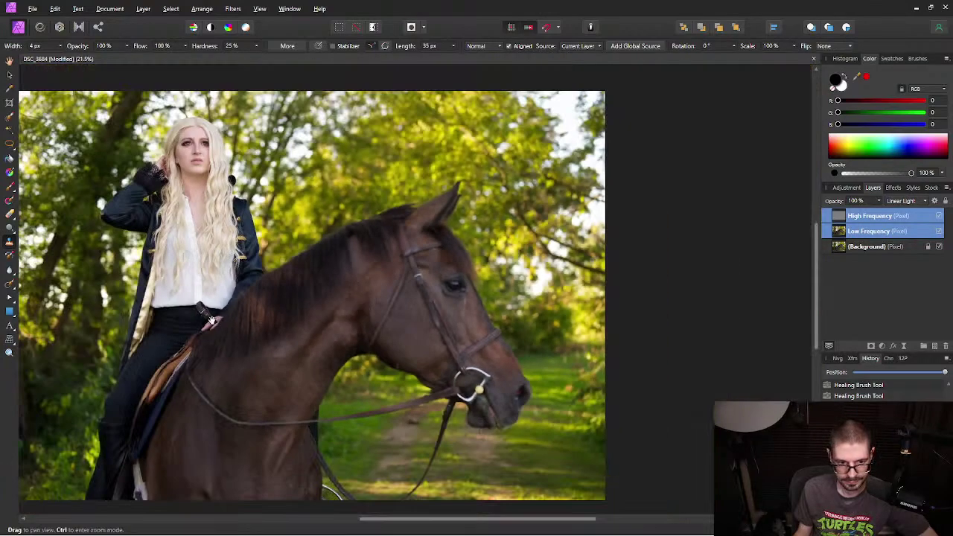
{"action": "scroll", "coordinate": [507, 178], "scroll_direction": "left", "scroll_amount": 3}
Step: Switch back to the Healing Brush Tool, adjust its width to 11.5 px, and heal the creases across the middle of the neck
{"action": "scroll", "coordinate": [507, 177], "scroll_direction": "up", "scroll_amount": 5}
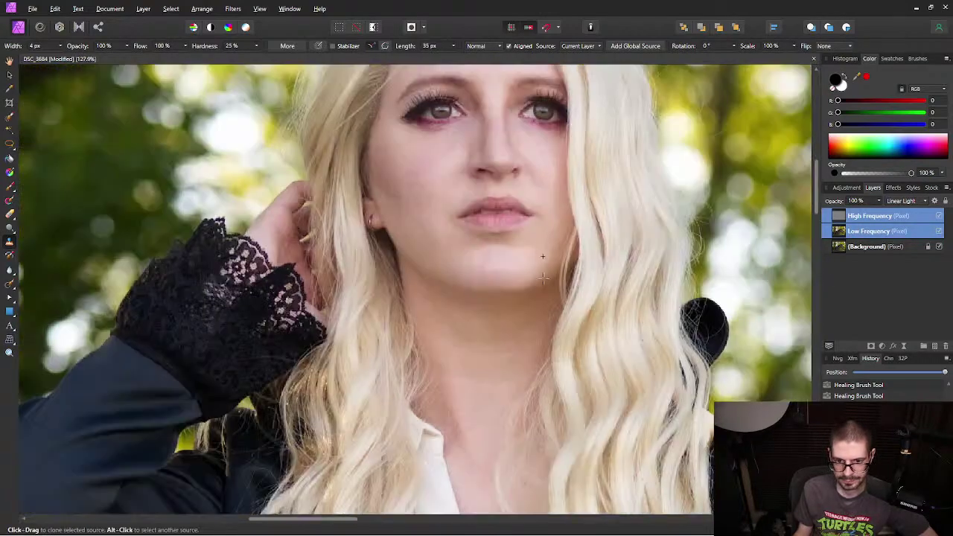
{"action": "scroll", "coordinate": [521, 359], "scroll_direction": "up", "scroll_amount": 3}
{"action": "scroll", "coordinate": [520, 360], "scroll_direction": "up", "scroll_amount": 2}
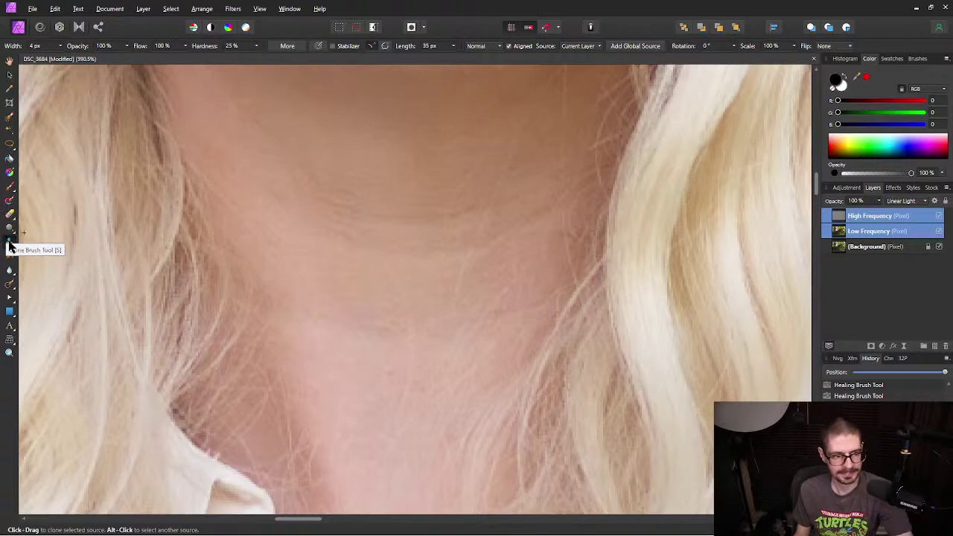
{"action": "left_click", "coordinate": [10, 285]}
{"action": "left_click", "coordinate": [62, 284]}
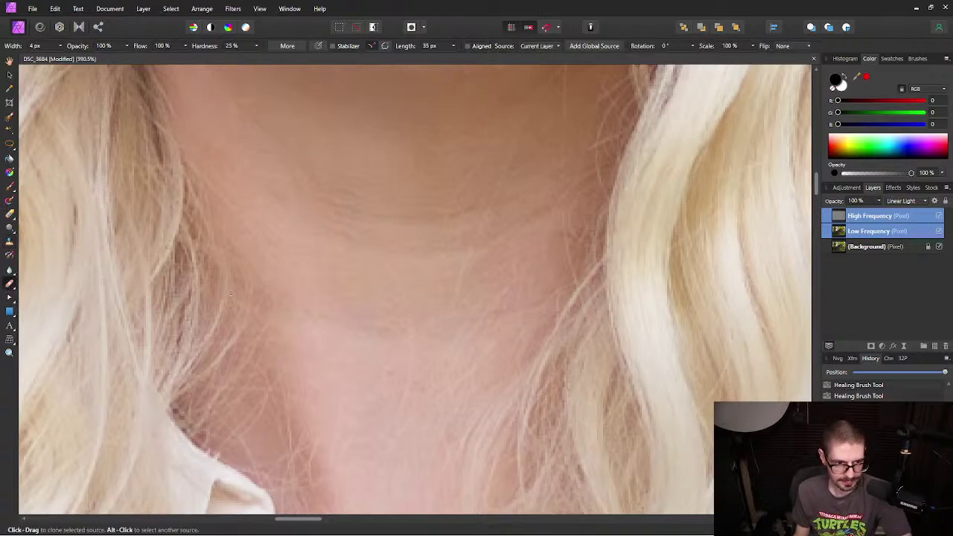
{"action": "key", "text": "bracketright"}
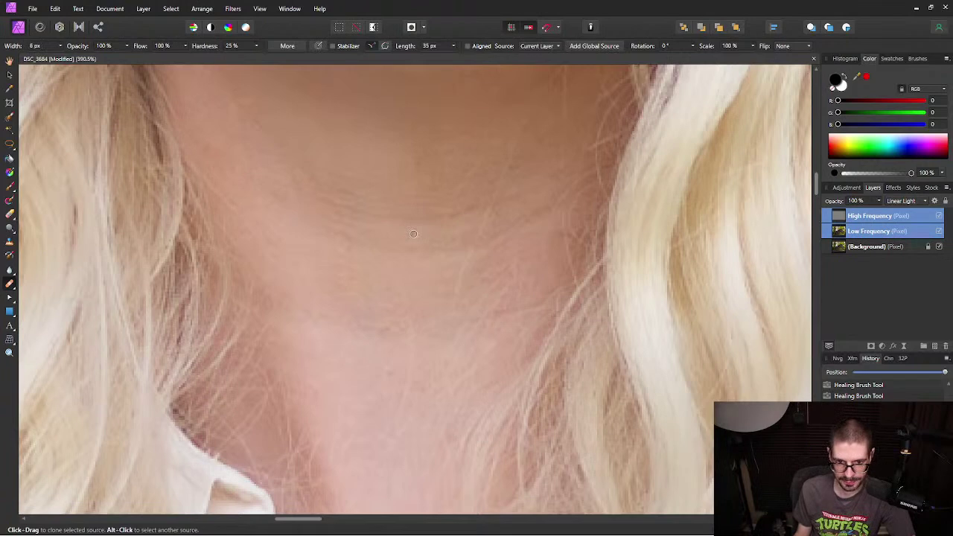
{"action": "key", "text": "bracketright"}
{"action": "key", "text": "bracketright"}
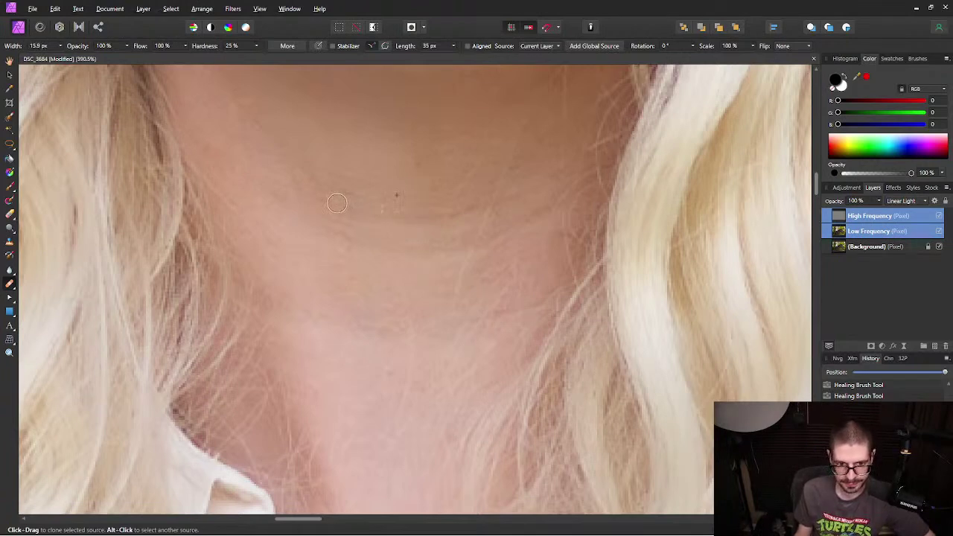
{"action": "key", "text": "bracketleft"}
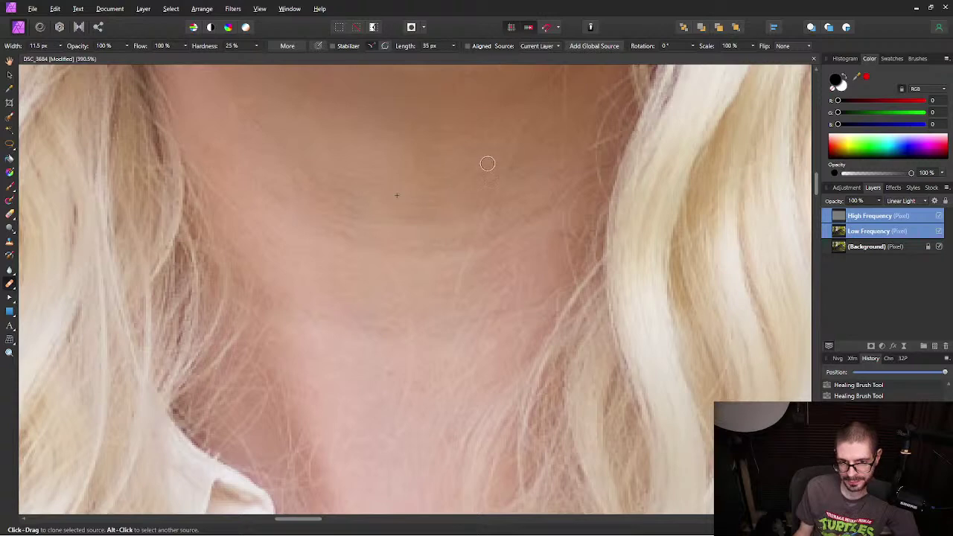
{"action": "left_click", "coordinate": [419, 162]}
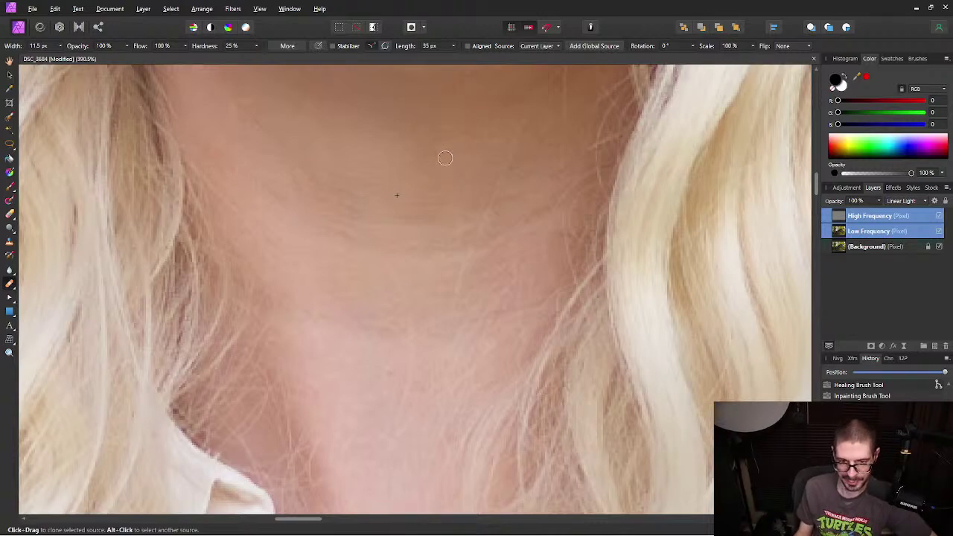
Step: Reduce the Healing Brush width to 10.5 px and heal the fine lines and stray hairs across the upper neck
{"action": "key", "text": "bracketleft"}
{"action": "key", "text": "bracketleft"}
{"action": "key", "text": "bracketleft"}
{"action": "key", "text": "bracketleft"}
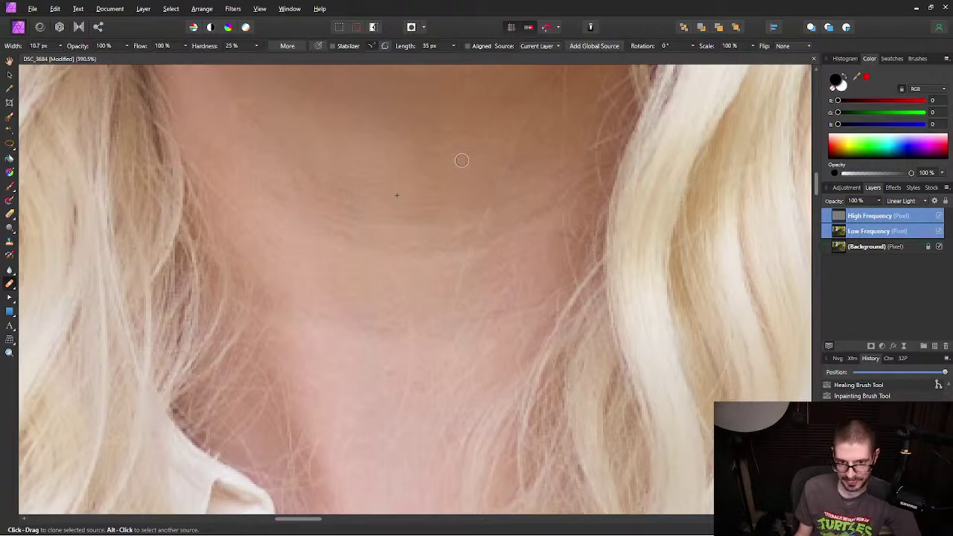
{"action": "key", "text": "bracketleft"}
{"action": "key", "text": "bracketleft"}
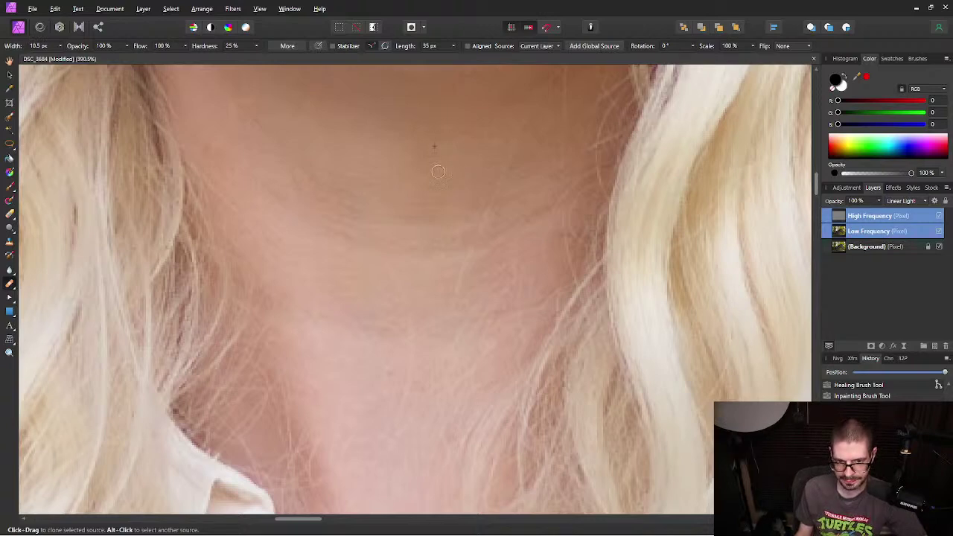
{"action": "left_click", "coordinate": [517, 136]}
{"action": "left_click", "coordinate": [508, 161]}
{"action": "left_click", "coordinate": [525, 127]}
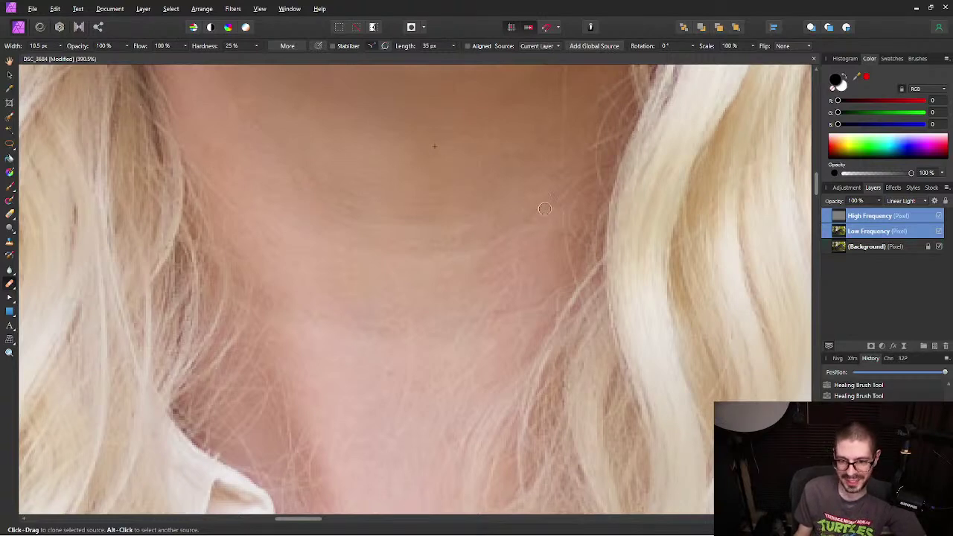
Step: Sample clean skin in the shadow under the jaw and heal the stray hairs crossing the neck beneath it
{"action": "key", "text": "space"}
{"action": "left_click_drag", "start_coordinate": [497, 142], "coordinate": [391, 260]}
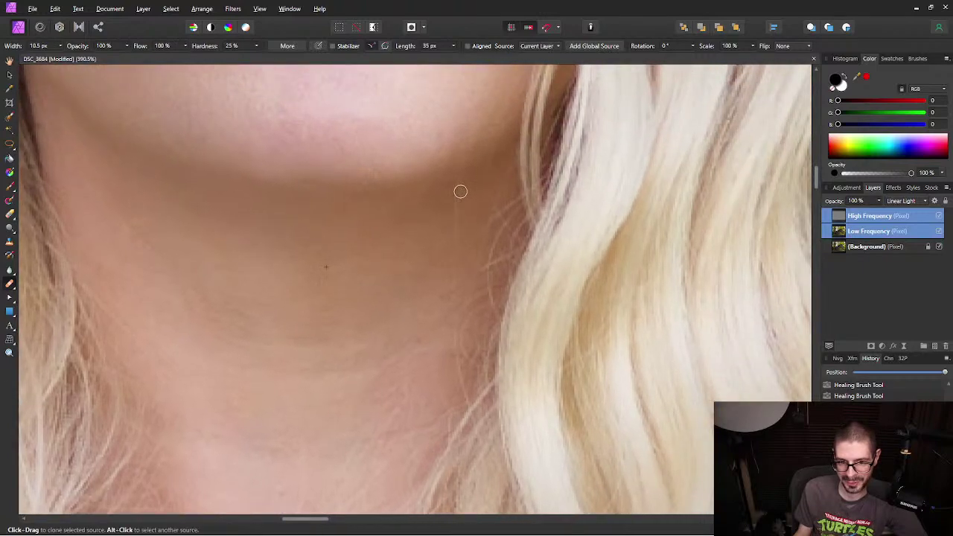
{"action": "left_click", "coordinate": [410, 210], "text": "alt"}
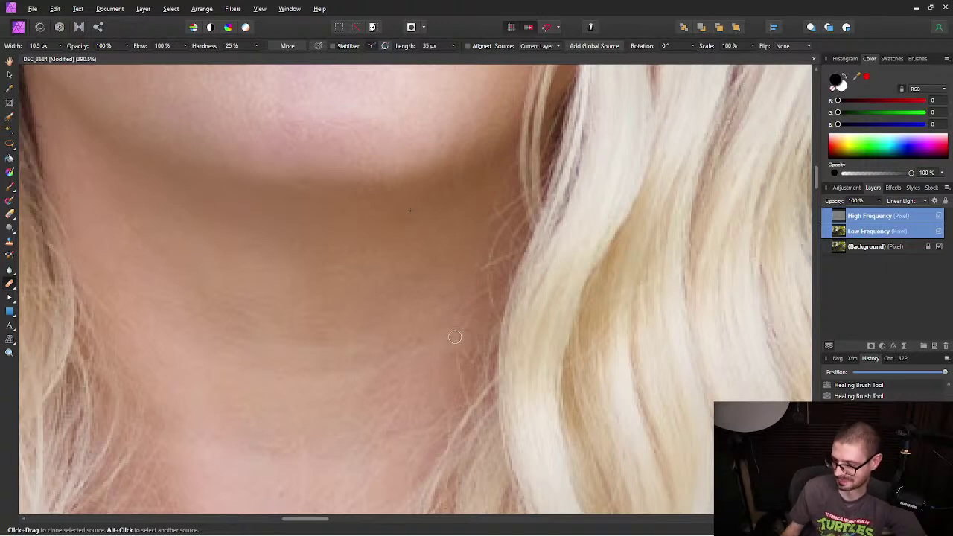
Step: Reduce the Healing Brush width to 7.6 px and heal stray hairs where the neck meets the long wavy locks
{"action": "key", "text": "space"}
{"action": "mouse_move", "coordinate": [419, 326]}
{"action": "left_mouse_down"}
{"action": "mouse_move", "coordinate": [361, 360]}
{"action": "mouse_move", "coordinate": [381, 317]}
{"action": "left_mouse_up"}
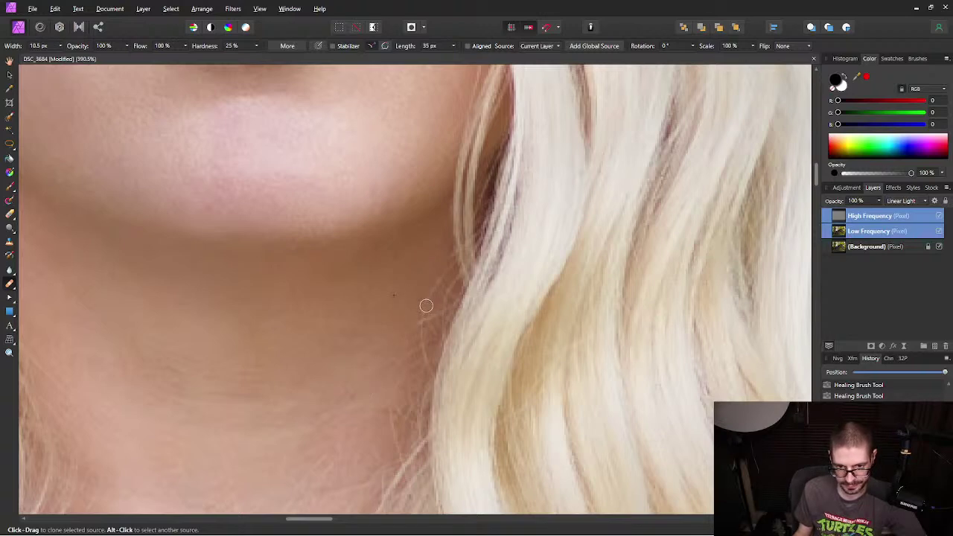
{"action": "key", "text": "bracketleft"}
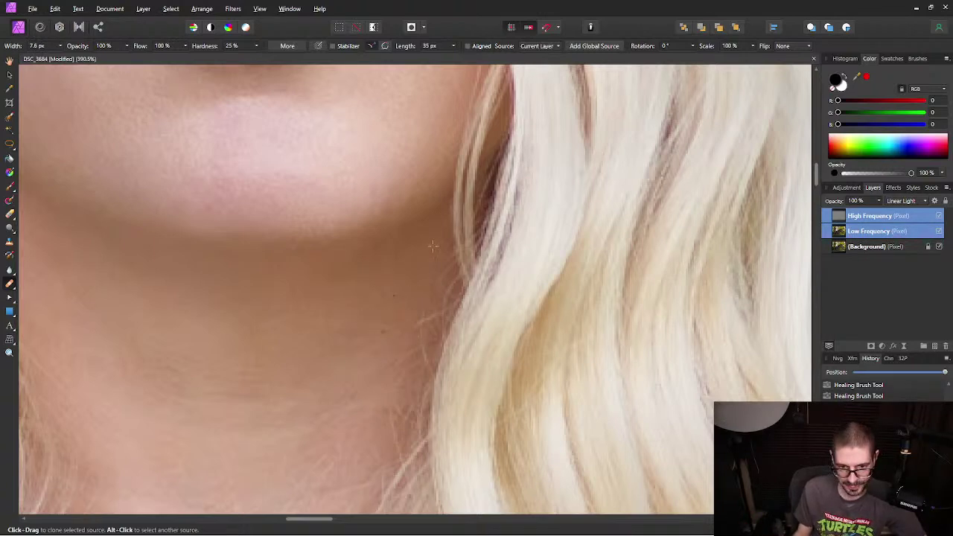
{"action": "key", "text": "alt"}
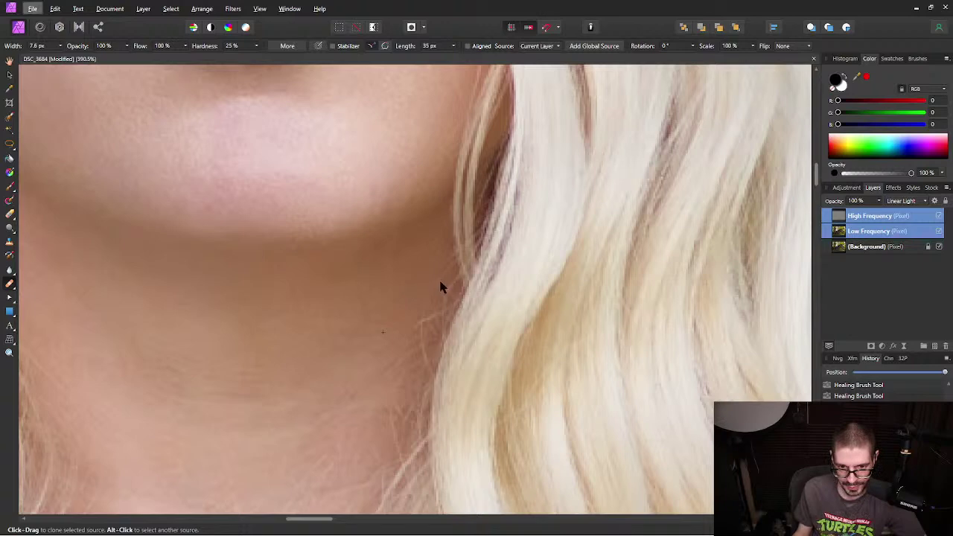
{"action": "key", "text": "alt"}
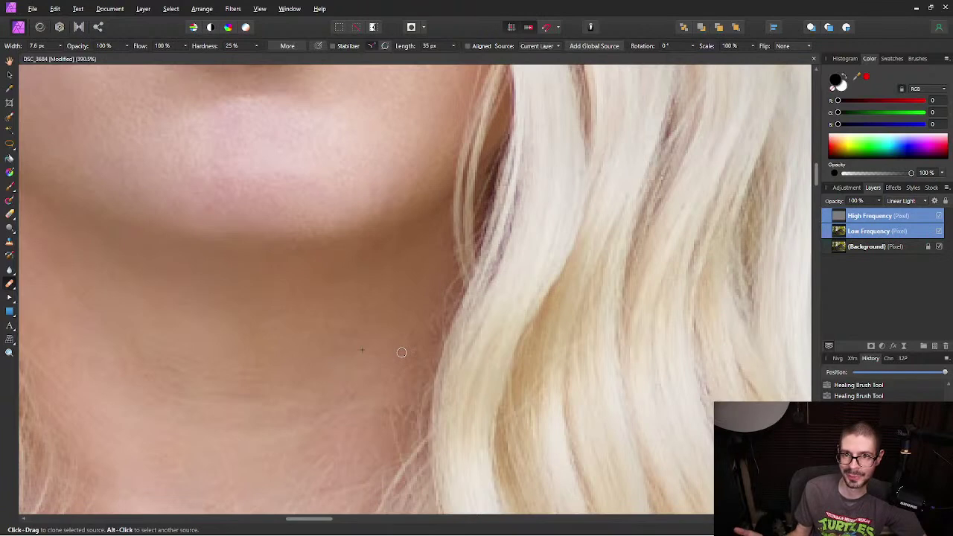
Step: Heal the remaining creases and fine stray hairs across the lower neck above the shirt collar
{"action": "scroll", "coordinate": [323, 228], "scroll_direction": "down", "scroll_amount": 3}
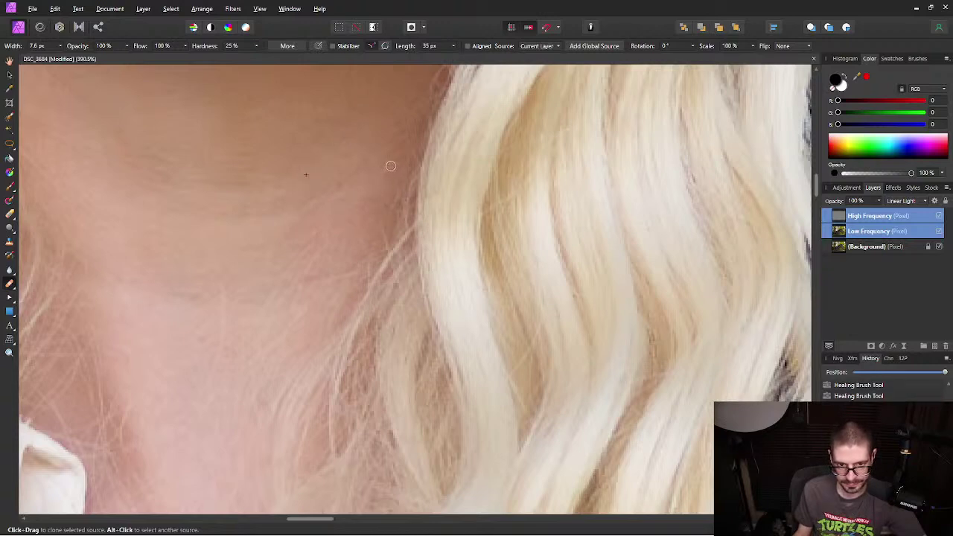
{"action": "left_click_drag", "start_coordinate": [310, 251], "coordinate": [466, 207]}
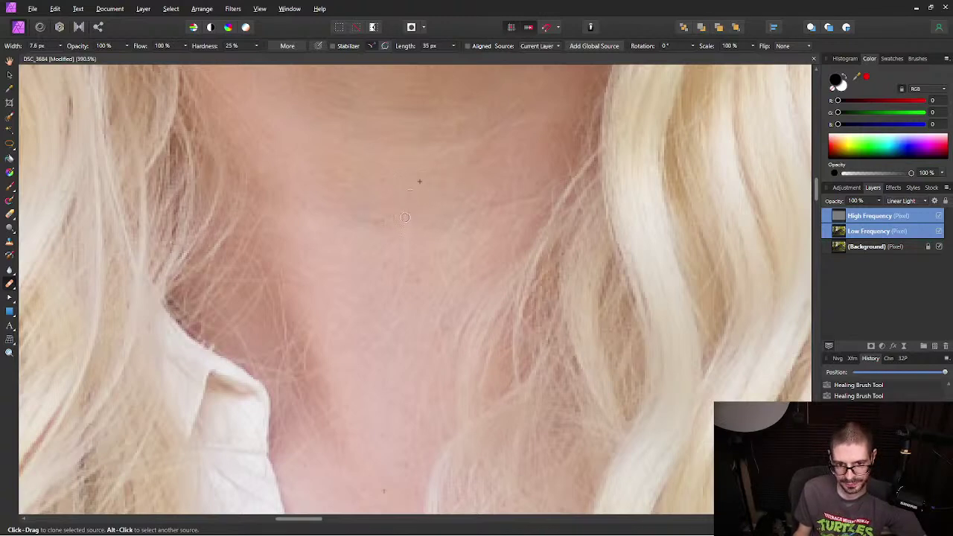
{"action": "left_click_drag", "start_coordinate": [408, 216], "coordinate": [510, 268]}
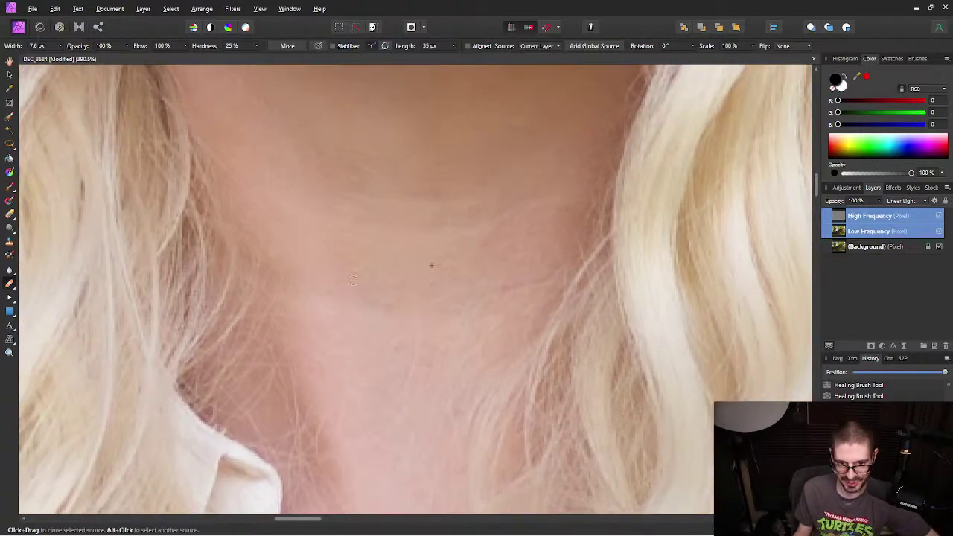
{"action": "scroll", "coordinate": [400, 266], "scroll_direction": "up", "scroll_amount": 3}
{"action": "scroll", "coordinate": [400, 265], "scroll_direction": "down", "scroll_amount": 3}
{"action": "scroll", "coordinate": [408, 268], "scroll_direction": "up", "scroll_amount": 2}
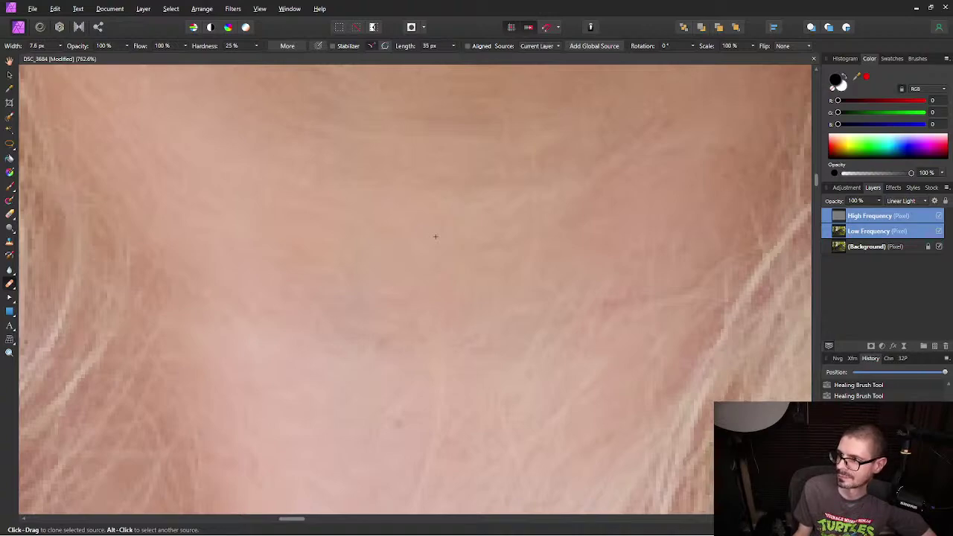
Step: Switch to the web browser showing the ACParadise site, then reposition and widen its window over the photo
{"action": "key", "text": "alt+Tab"}
{"action": "left_click_drag", "start_coordinate": [561, 98], "coordinate": [407, 94]}
{"action": "left_click_drag", "start_coordinate": [648, 343], "coordinate": [756, 345]}
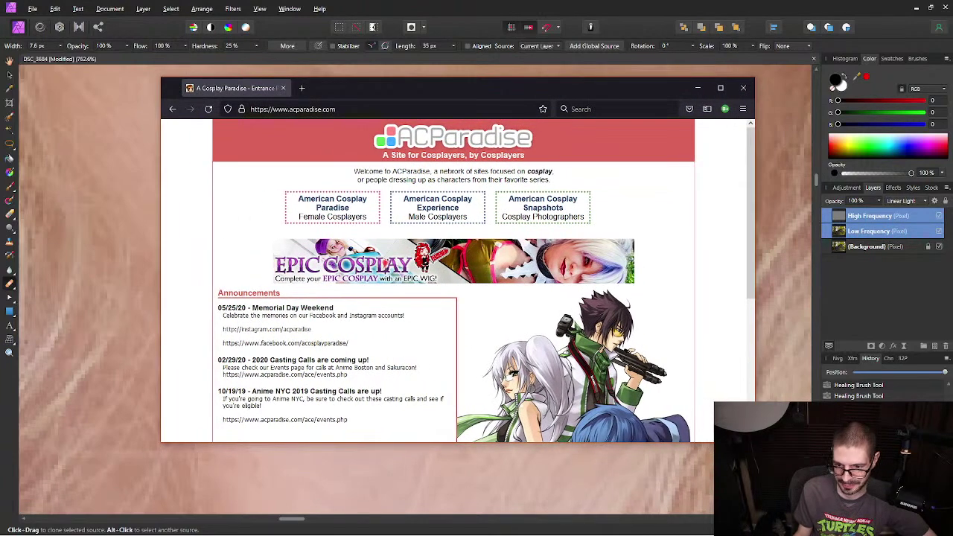
Step: Enlarge the browser window, open the American Cosplay Snapshots section and search it for the photographer's first name
{"action": "left_click_drag", "start_coordinate": [458, 444], "coordinate": [458, 486]}
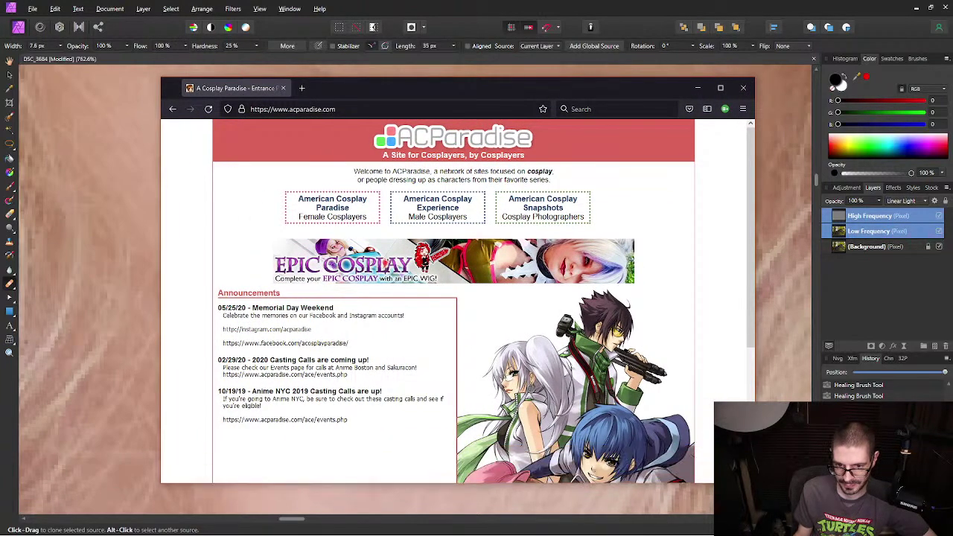
{"action": "left_click", "coordinate": [529, 206]}
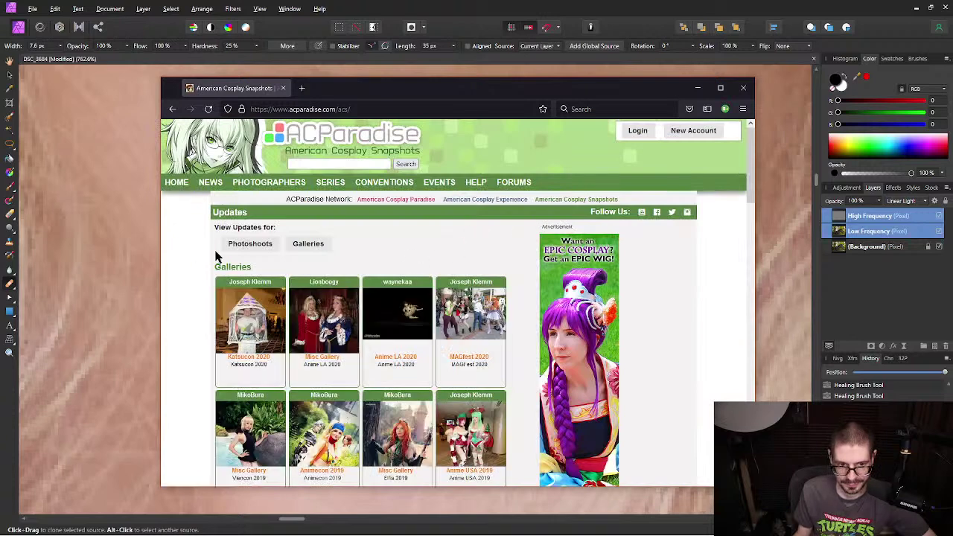
{"action": "left_click", "coordinate": [355, 164]}
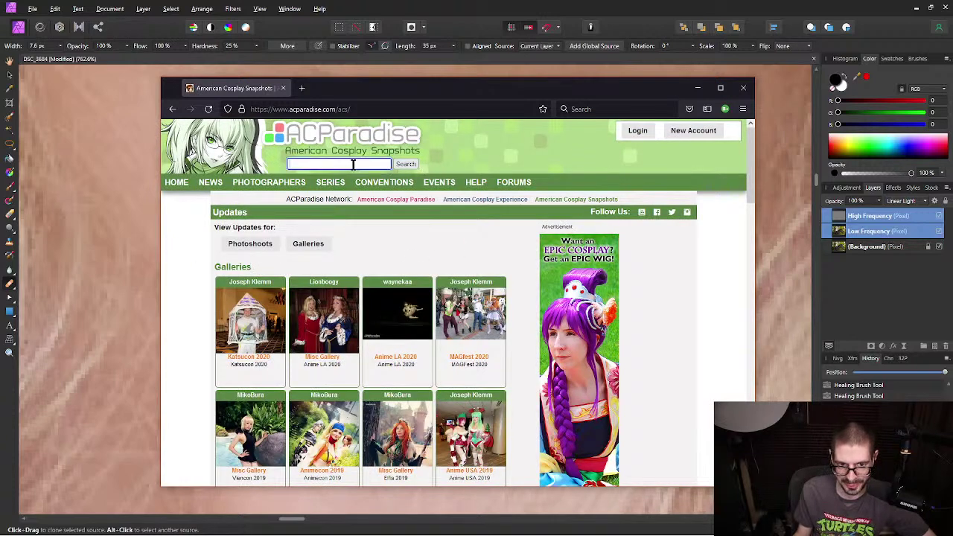
{"action": "type", "text": "scott"}
{"action": "key", "text": "Return"}
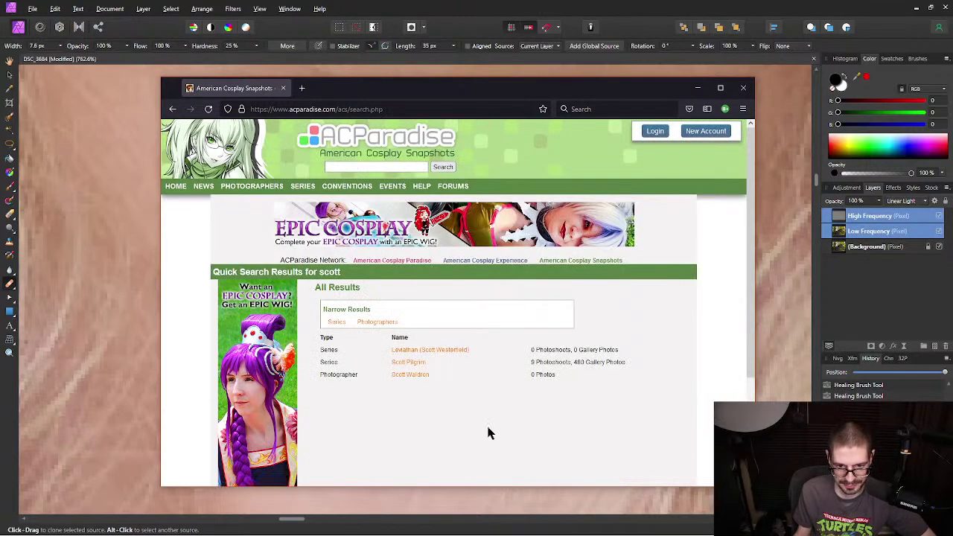
Step: Open the matching photographer's profile from the search results and look through the whole page
{"action": "scroll", "coordinate": [488, 443], "scroll_direction": "down", "scroll_amount": 1}
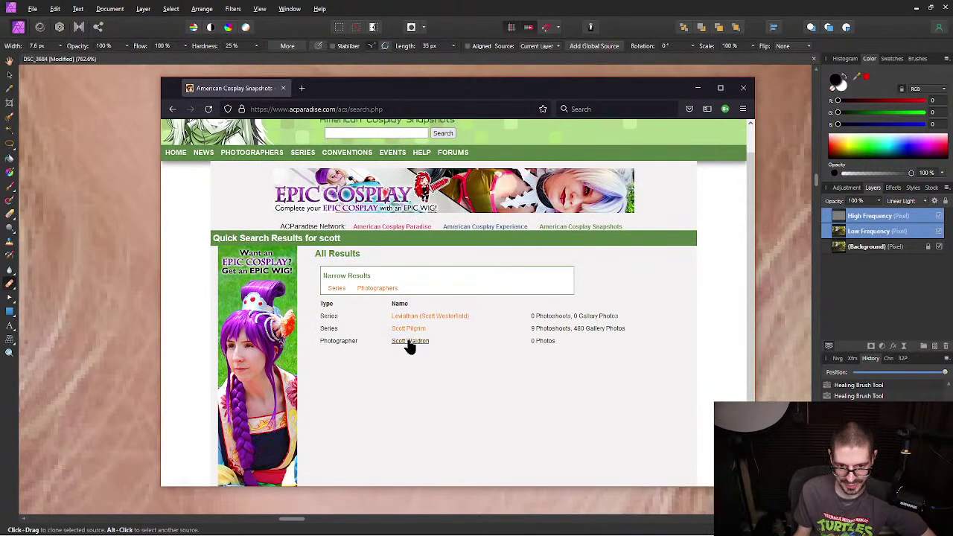
{"action": "left_click", "coordinate": [409, 341]}
{"action": "scroll", "coordinate": [418, 347], "scroll_direction": "down", "scroll_amount": 3}
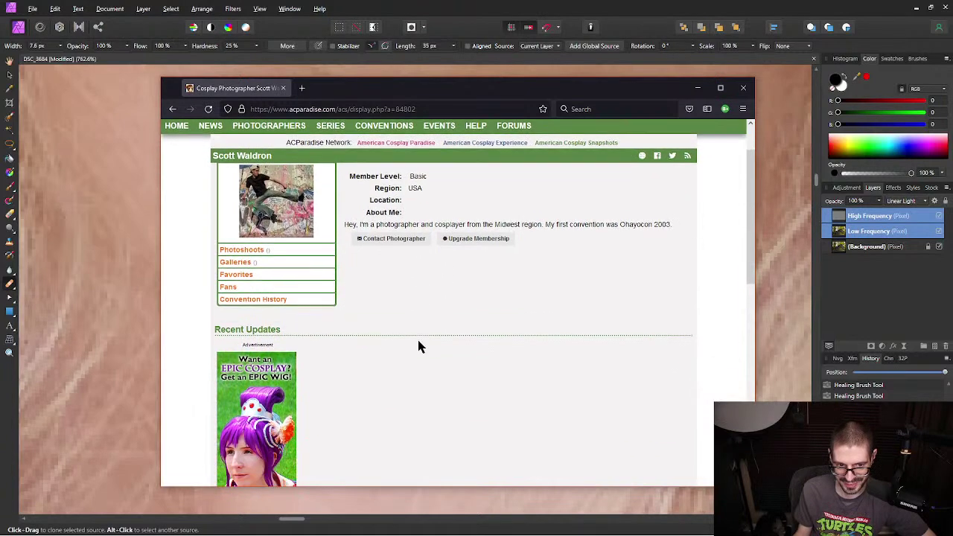
{"action": "scroll", "coordinate": [419, 345], "scroll_direction": "up", "scroll_amount": 3}
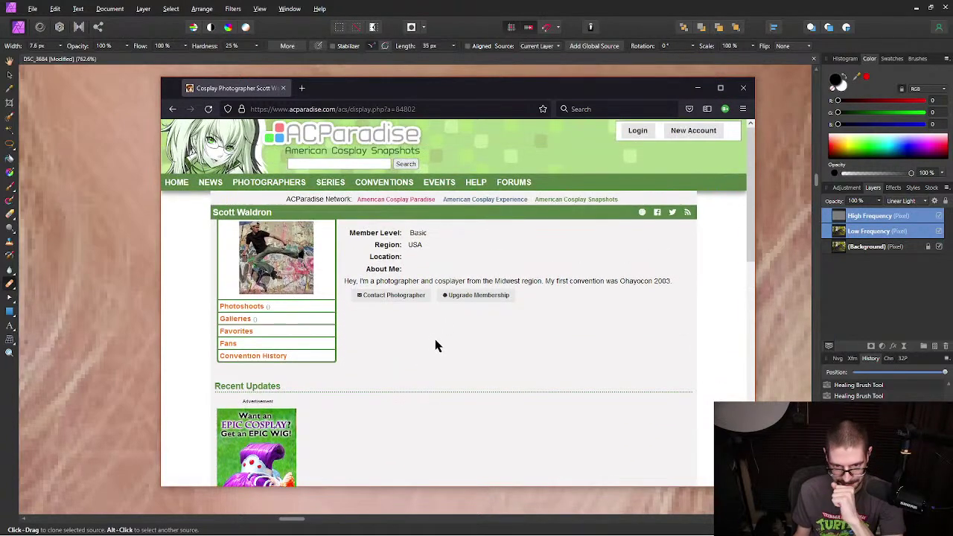
{"action": "scroll", "coordinate": [362, 344], "scroll_direction": "down", "scroll_amount": 1}
{"action": "scroll", "coordinate": [362, 344], "scroll_direction": "down", "scroll_amount": 2}
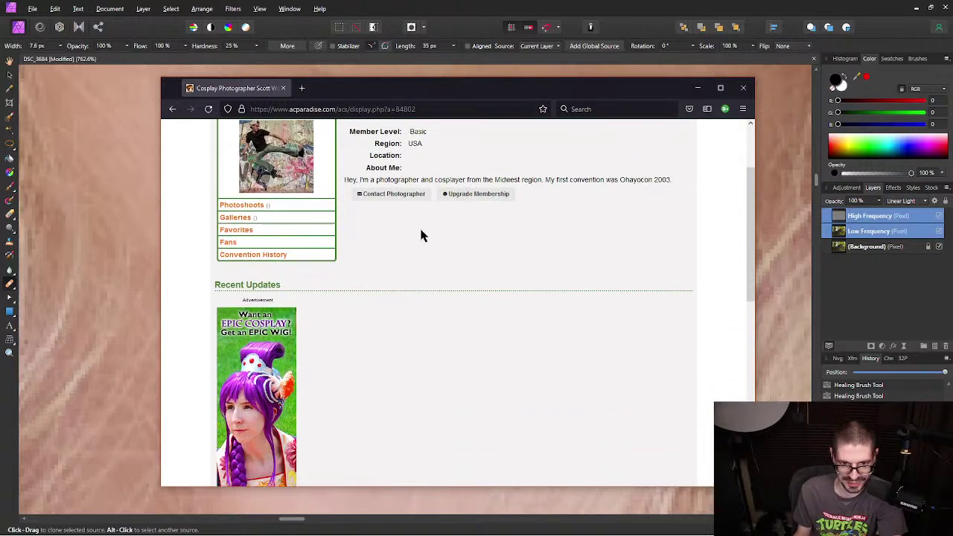
{"action": "scroll", "coordinate": [428, 234], "scroll_direction": "down", "scroll_amount": 10}
{"action": "scroll", "coordinate": [700, 313], "scroll_direction": "up", "scroll_amount": 12}
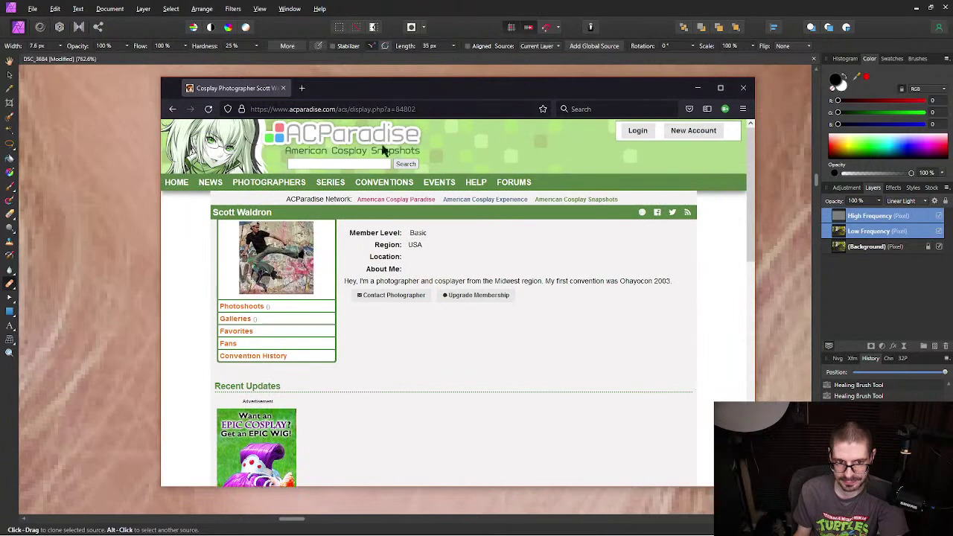
Step: Open the site's News page and copy the Instagram address from the Memorial Day Weekend post
{"action": "left_click", "coordinate": [210, 184]}
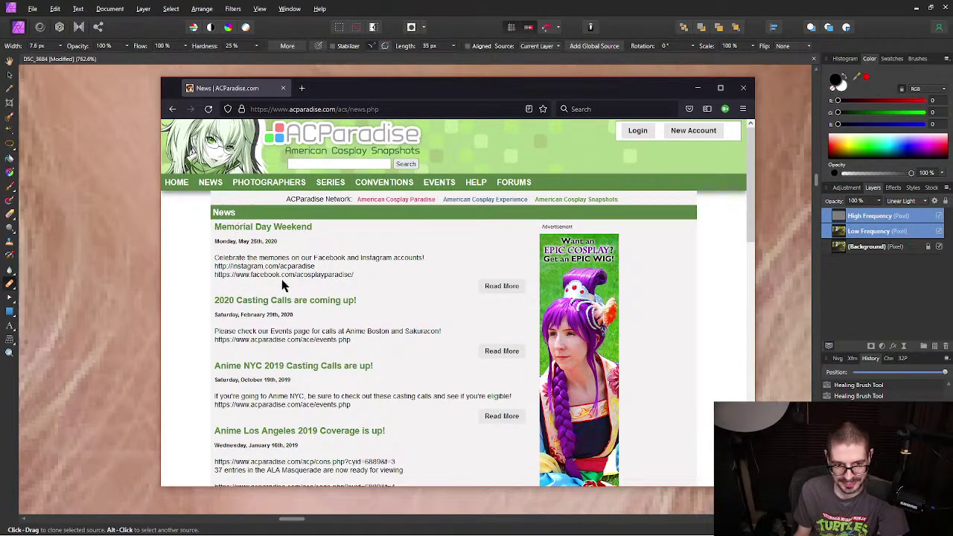
{"action": "left_click_drag", "start_coordinate": [248, 274], "coordinate": [352, 274]}
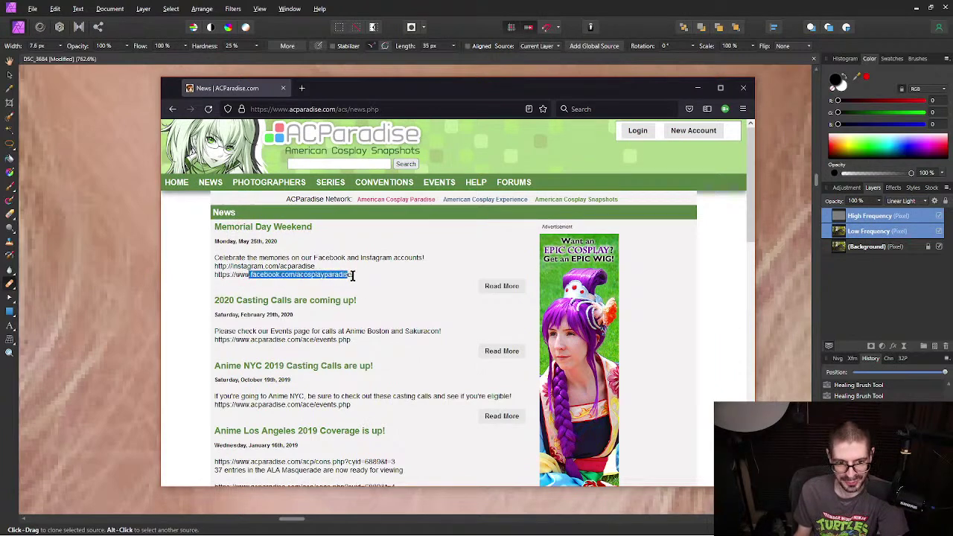
{"action": "left_click", "coordinate": [248, 258]}
{"action": "left_click_drag", "start_coordinate": [249, 258], "coordinate": [206, 270]}
{"action": "key", "text": "ctrl+c"}
{"action": "left_click", "coordinate": [322, 274]}
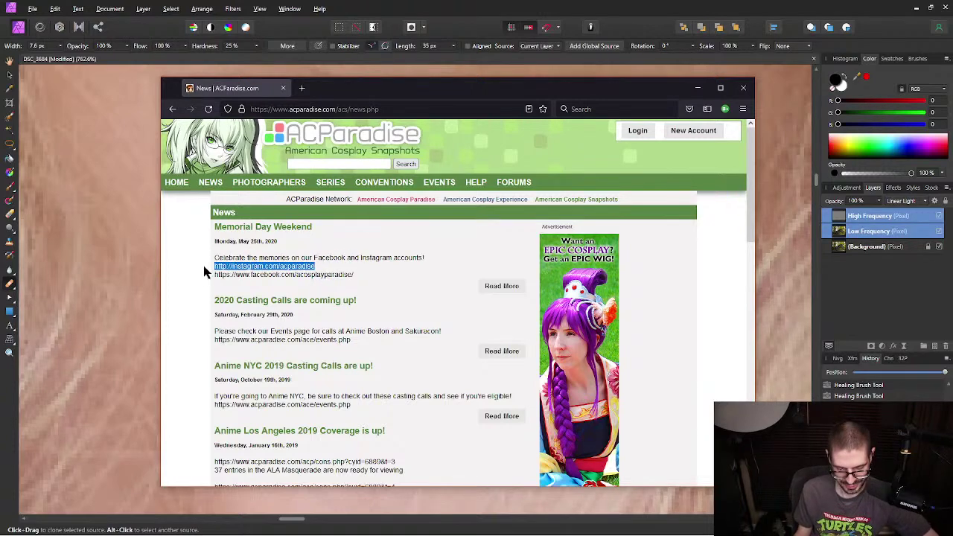
{"action": "left_click", "coordinate": [302, 88]}
{"action": "key", "text": "ctrl+v"}
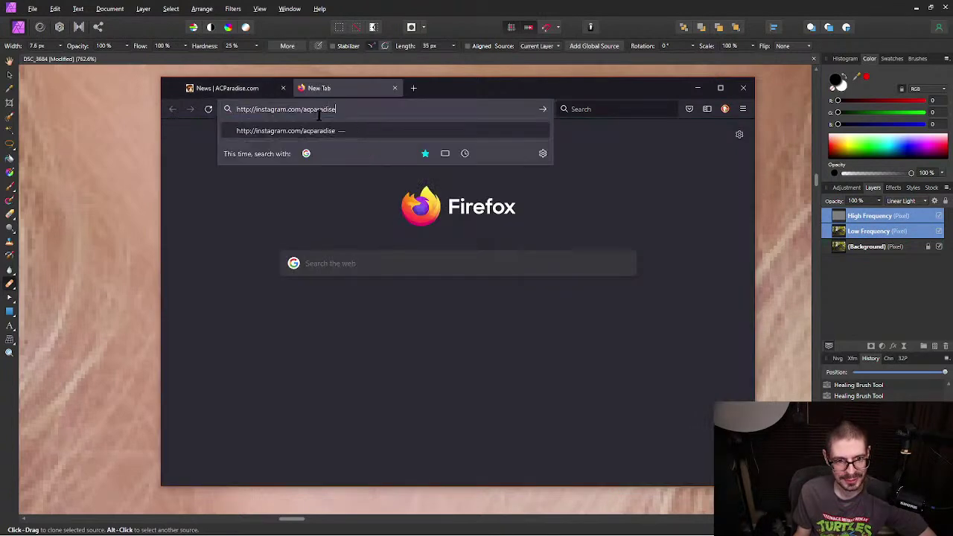
{"action": "key", "text": "Return"}
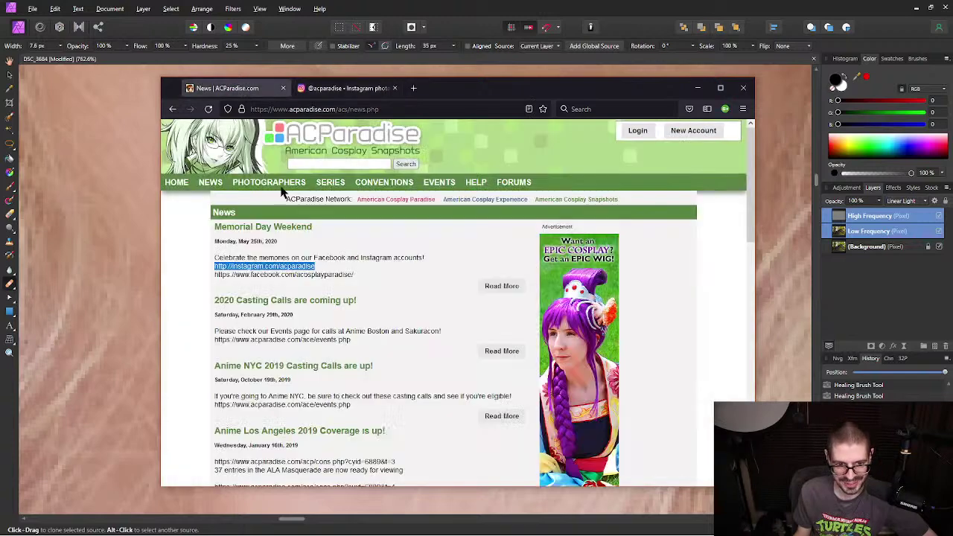
Step: Look at the acparadise Instagram profile and close the browser to get back to the photo in Affinity Photo
{"action": "left_click_drag", "start_coordinate": [248, 257], "coordinate": [417, 257]}
{"action": "left_click", "coordinate": [363, 280]}
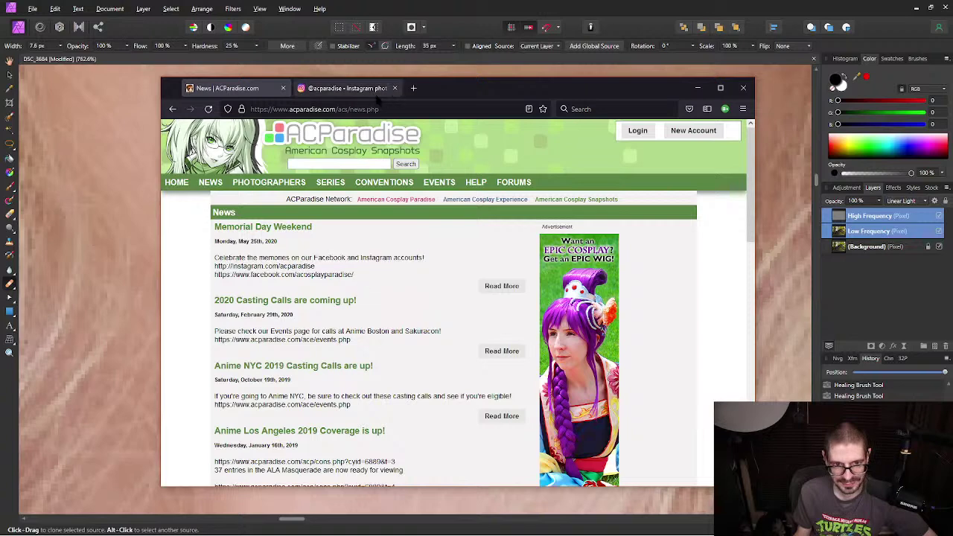
{"action": "left_click", "coordinate": [360, 91]}
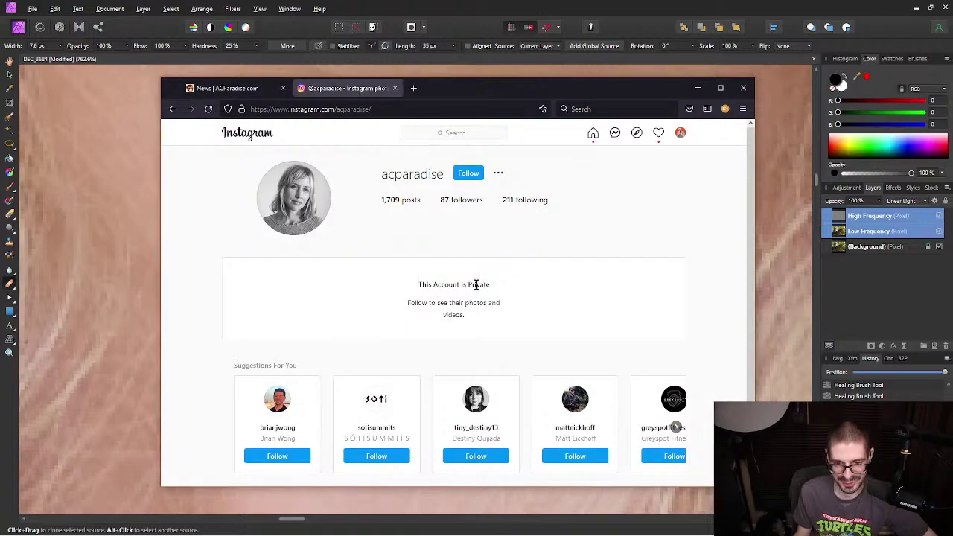
{"action": "left_click", "coordinate": [243, 87]}
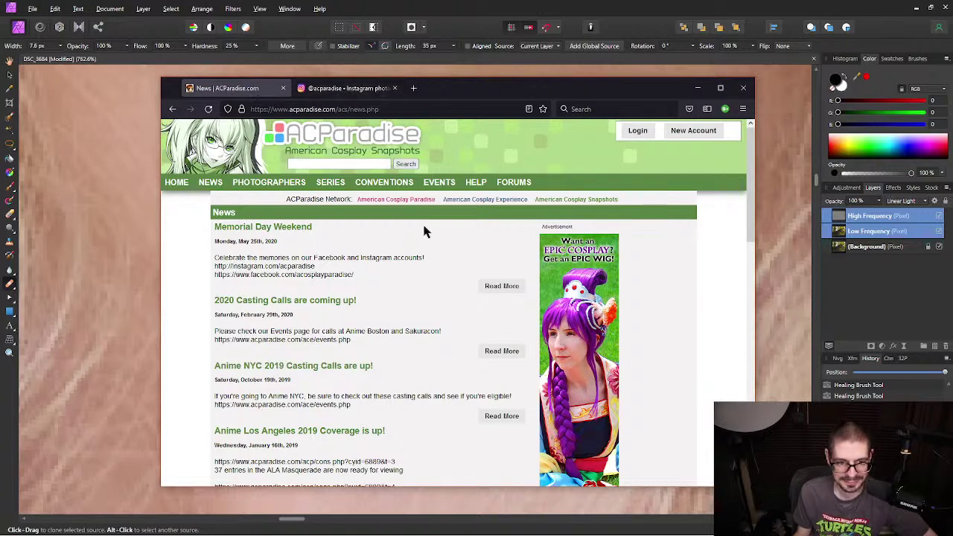
{"action": "left_click", "coordinate": [743, 88]}
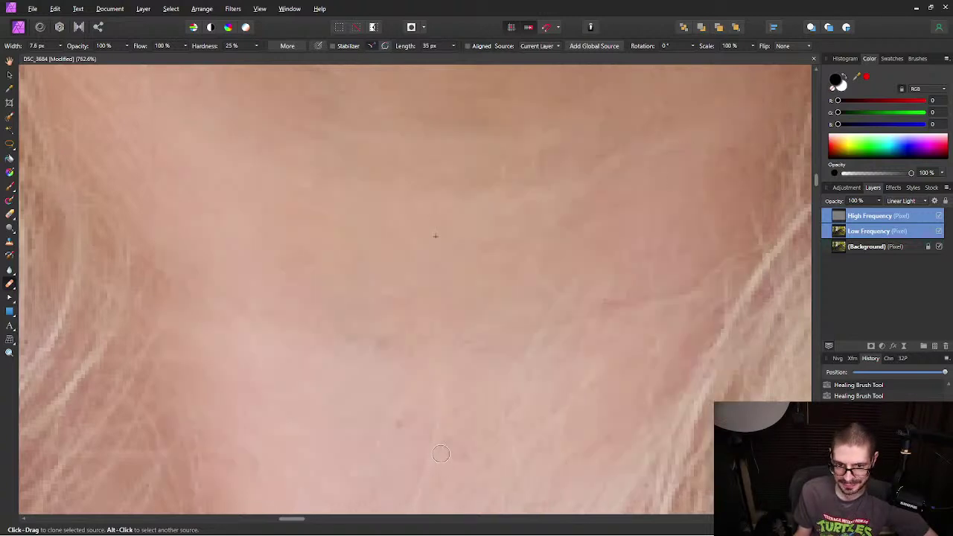
Step: Review the healed neck skin and the overall portrait at several magnifications
{"action": "scroll", "coordinate": [436, 301], "scroll_direction": "down", "scroll_amount": 1}
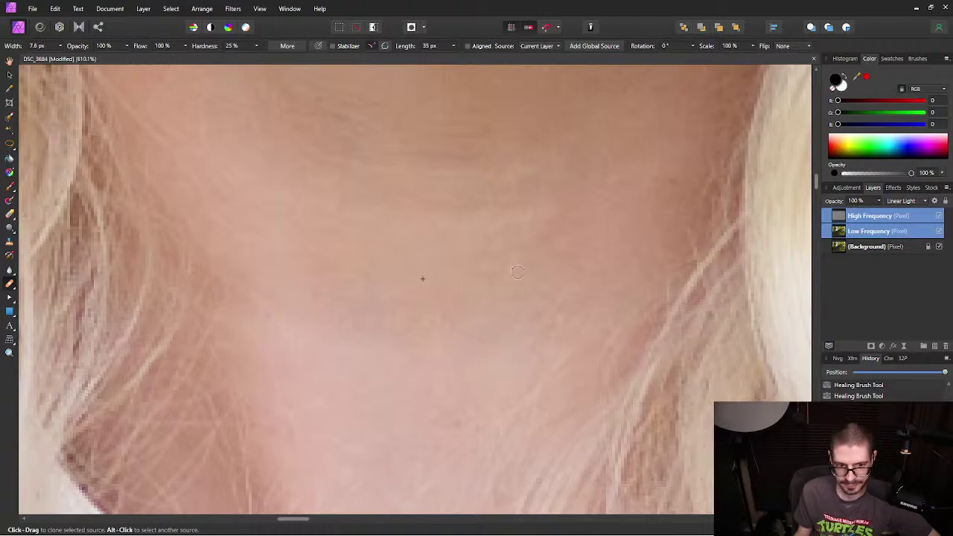
{"action": "scroll", "coordinate": [519, 203], "scroll_direction": "down", "scroll_amount": 4}
{"action": "scroll", "coordinate": [557, 231], "scroll_direction": "down", "scroll_amount": 4}
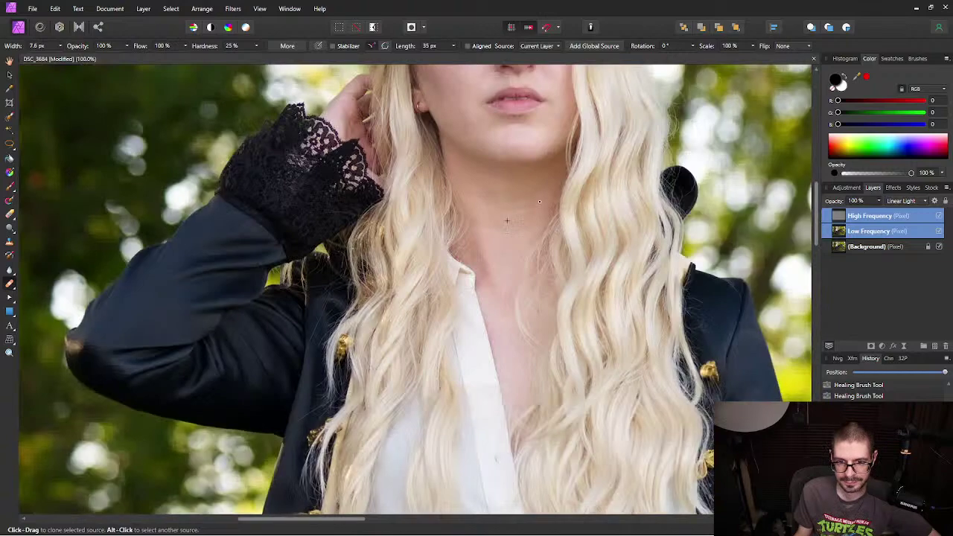
{"action": "scroll", "coordinate": [507, 221], "scroll_direction": "up", "scroll_amount": 4}
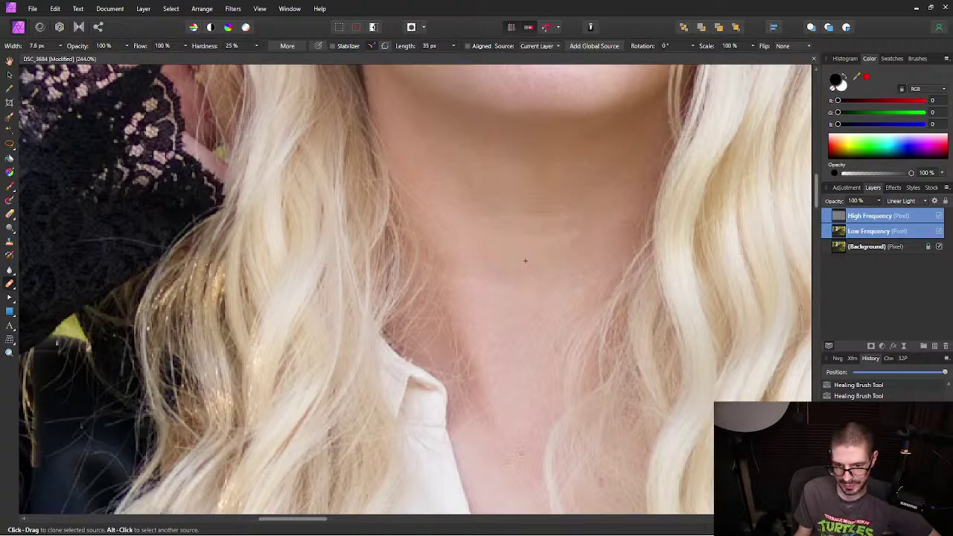
{"action": "scroll", "coordinate": [544, 407], "scroll_direction": "down", "scroll_amount": 5}
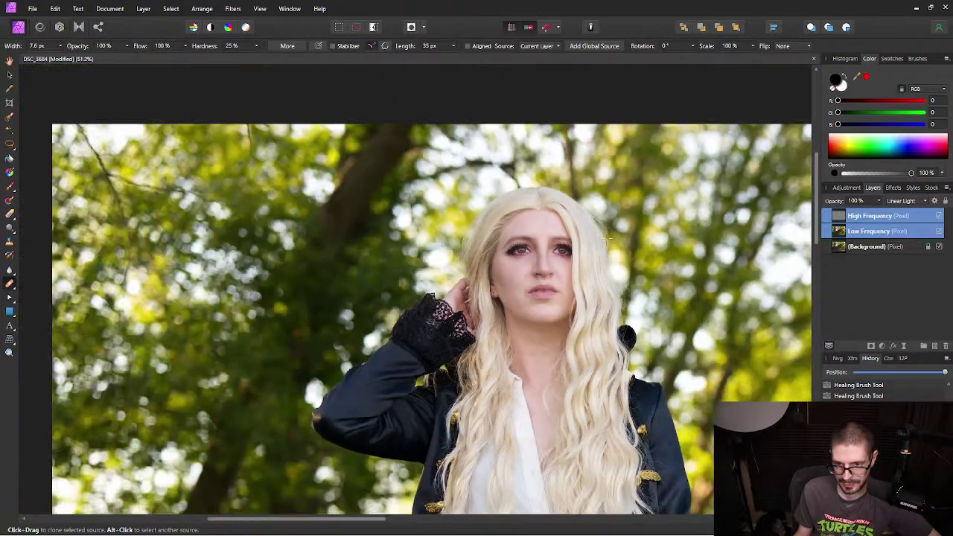
{"action": "scroll", "coordinate": [532, 248], "scroll_direction": "down", "scroll_amount": 4}
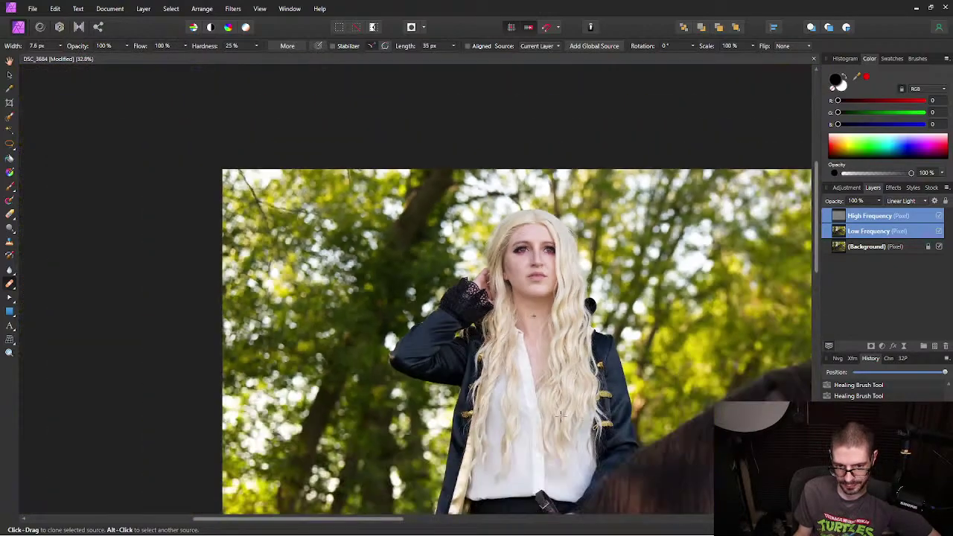
Step: Enlarge the Healing Brush to 40.6 px and heal the light mark on the lower edge of the horse's jaw
{"action": "scroll", "coordinate": [559, 429], "scroll_direction": "up", "scroll_amount": 6}
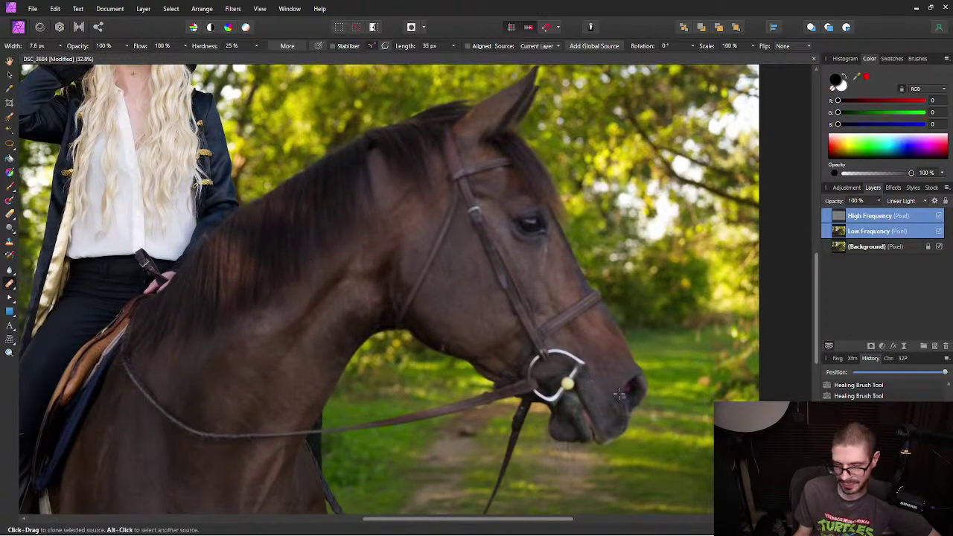
{"action": "scroll", "coordinate": [447, 345], "scroll_direction": "up", "scroll_amount": 5}
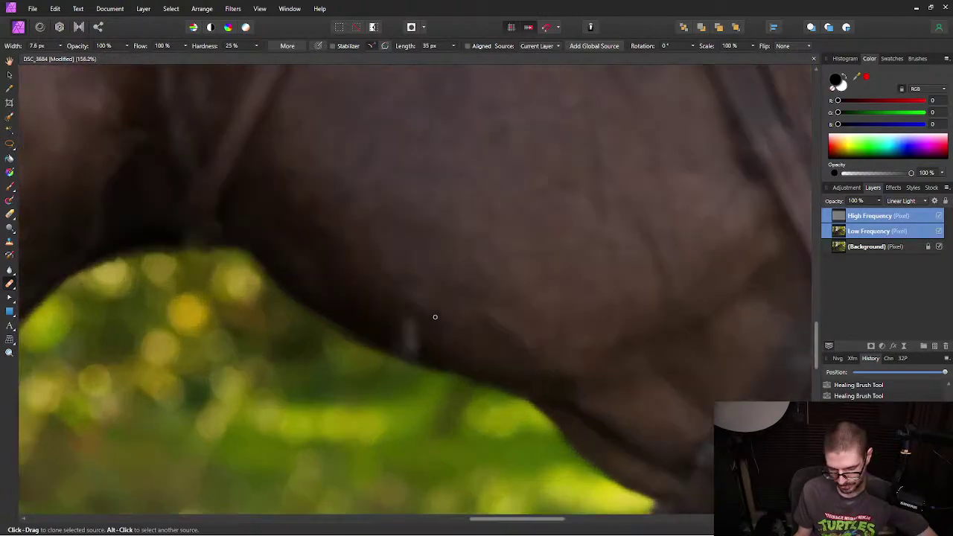
{"action": "key", "text": "bracketright"}
{"action": "key", "text": "bracketright"}
{"action": "key", "text": "bracketright"}
{"action": "key", "text": "bracketright"}
{"action": "key", "text": "bracketright"}
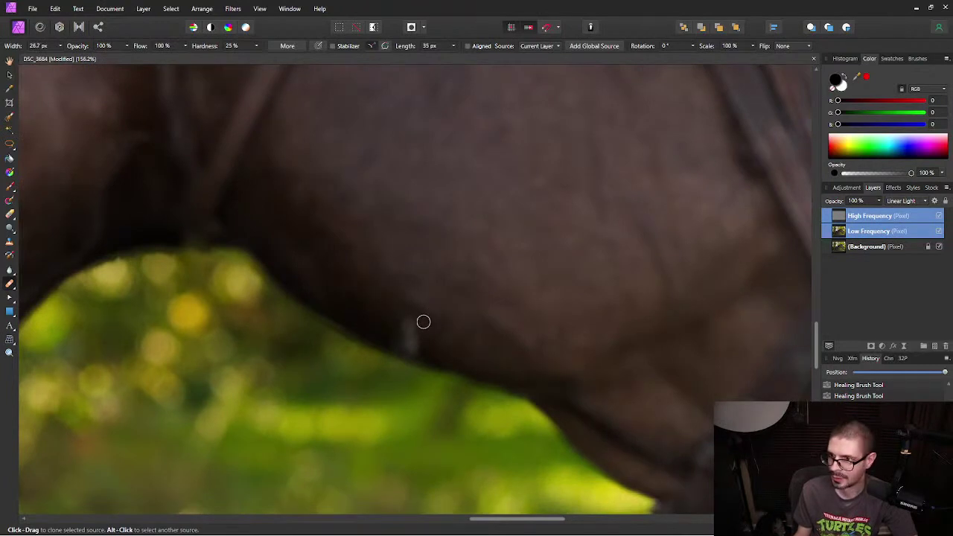
{"action": "left_click", "coordinate": [470, 245], "text": "alt"}
{"action": "mouse_move", "coordinate": [394, 319]}
{"action": "left_mouse_down"}
{"action": "mouse_move", "coordinate": [409, 325]}
{"action": "mouse_move", "coordinate": [414, 343]}
{"action": "left_mouse_up"}
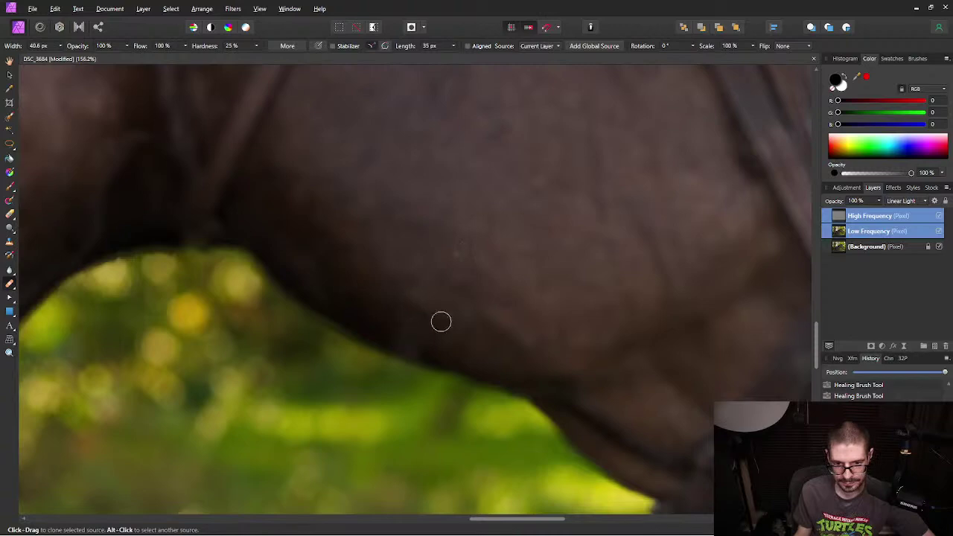
Step: Heal the light streak running down below the horse's eye and save the document
{"action": "left_click_drag", "start_coordinate": [571, 224], "coordinate": [400, 385]}
{"action": "scroll", "coordinate": [413, 283], "scroll_direction": "down", "scroll_amount": 3}
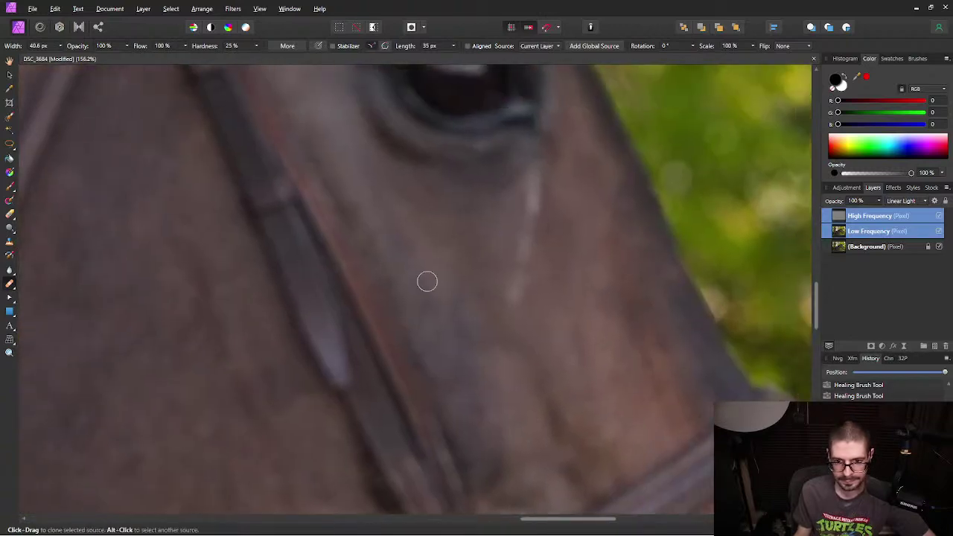
{"action": "scroll", "coordinate": [517, 241], "scroll_direction": "up", "scroll_amount": 2}
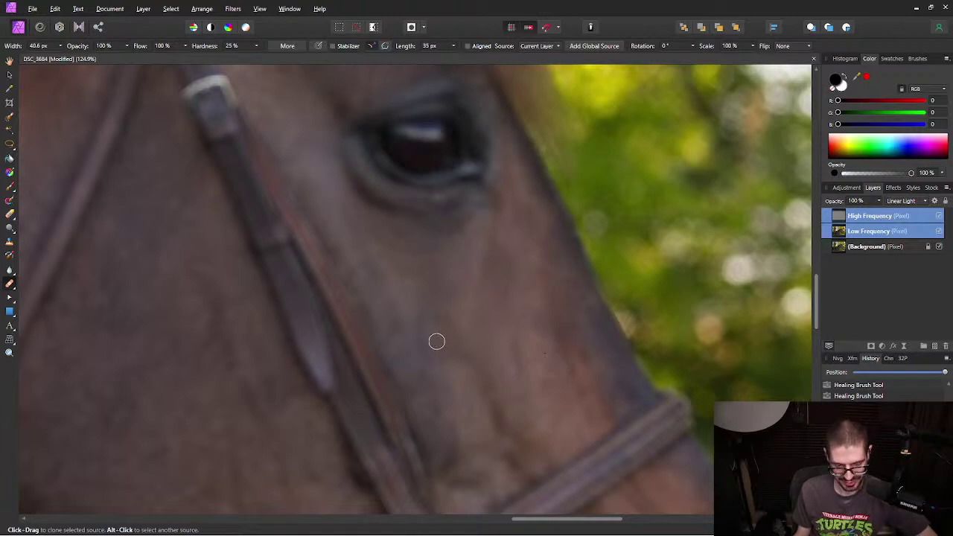
{"action": "key", "text": "ctrl+s"}
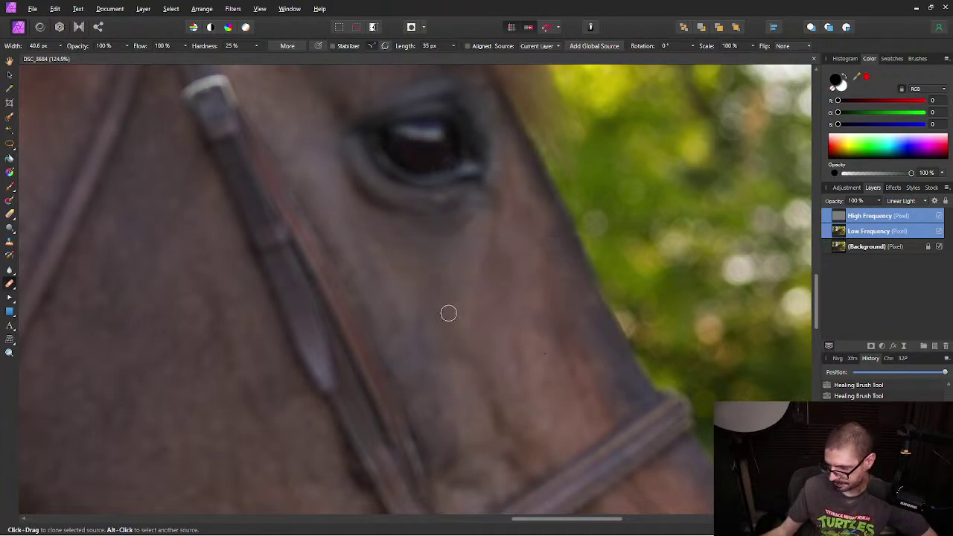
Step: Heal the light spot on the horse's lower chest with coat texture sampled beside it
{"action": "key", "text": "ctrl+0"}
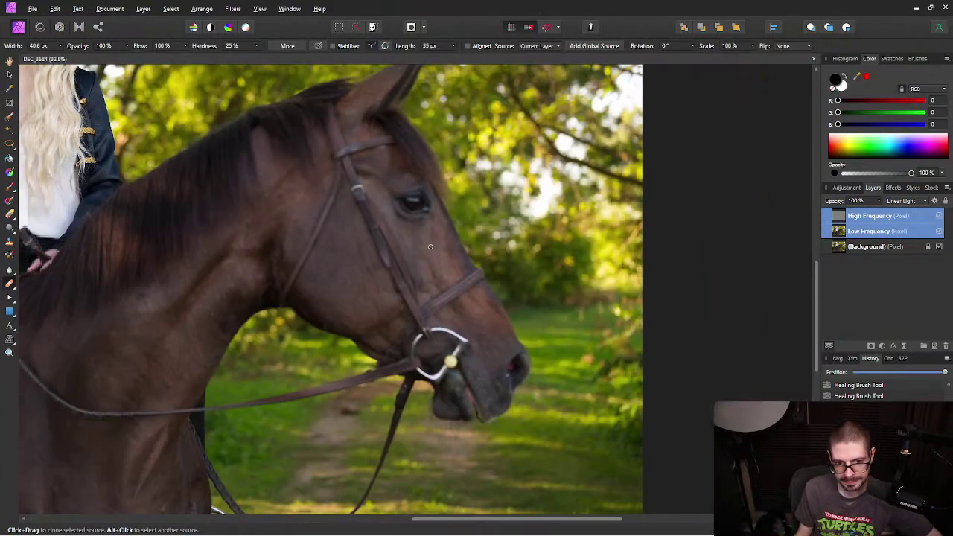
{"action": "mouse_move", "coordinate": [272, 344]}
{"action": "left_mouse_down"}
{"action": "mouse_move", "coordinate": [567, 149]}
{"action": "mouse_move", "coordinate": [585, 205]}
{"action": "left_mouse_up"}
{"action": "key", "text": "ctrl+1"}
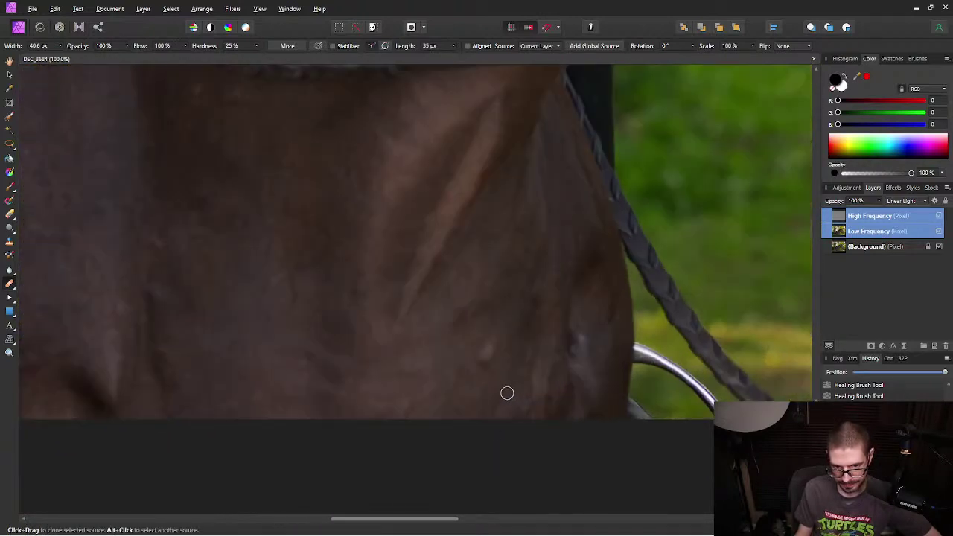
{"action": "left_click", "coordinate": [425, 380], "text": "alt"}
{"action": "mouse_move", "coordinate": [490, 356]}
{"action": "left_mouse_down"}
{"action": "mouse_move", "coordinate": [488, 368]}
{"action": "mouse_move", "coordinate": [469, 359]}
{"action": "left_mouse_up"}
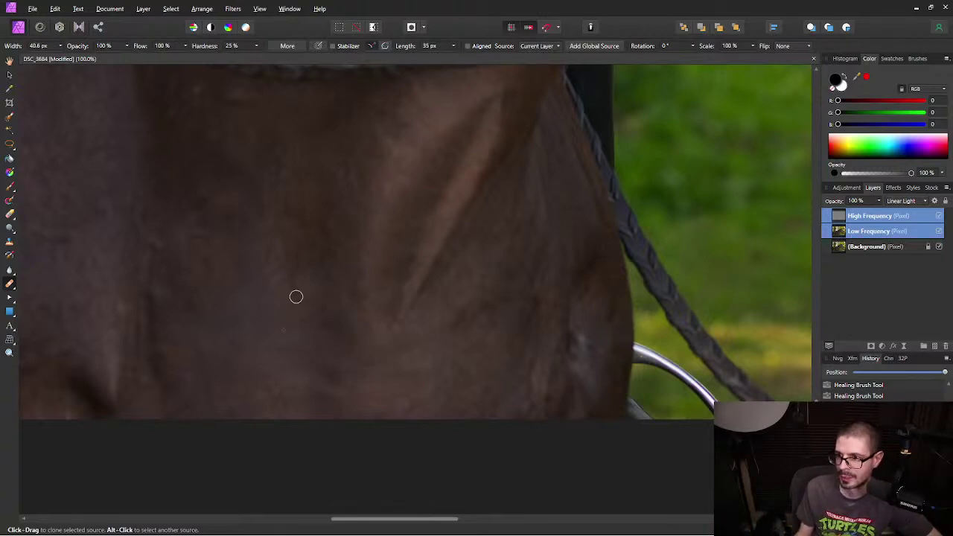
Step: Heal the remaining pale specks across the horse's lower chest up to its front edge near the braided rein
{"action": "key", "text": "space"}
{"action": "left_click_drag", "start_coordinate": [228, 308], "coordinate": [476, 282]}
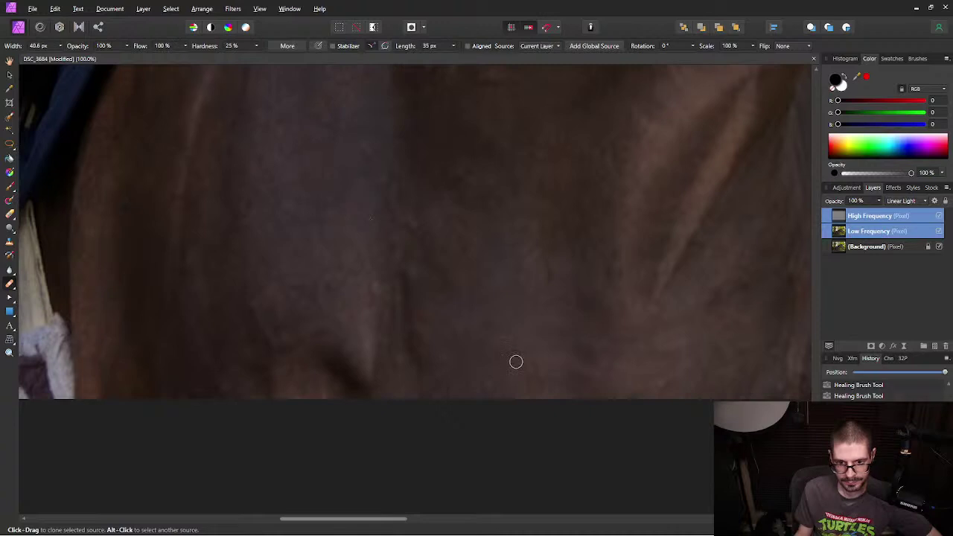
{"action": "mouse_move", "coordinate": [468, 287]}
{"action": "left_mouse_down"}
{"action": "mouse_move", "coordinate": [345, 324]}
{"action": "mouse_move", "coordinate": [224, 268]}
{"action": "left_mouse_up"}
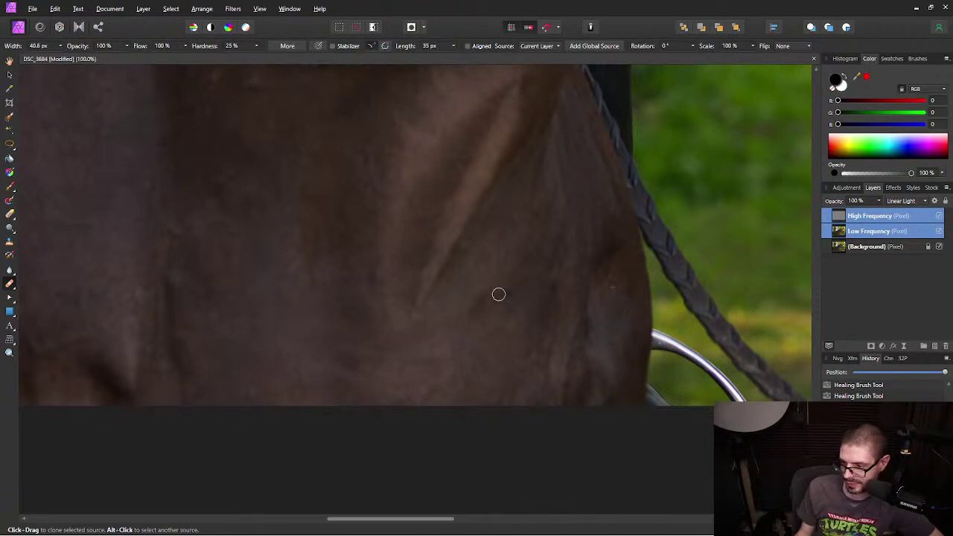
Step: Heal the pale marks on the horse's shoulder beside the blue saddle pad, using nearby coat as the source
{"action": "scroll", "coordinate": [411, 279], "scroll_direction": "down", "scroll_amount": 4}
{"action": "scroll", "coordinate": [412, 278], "scroll_direction": "down", "scroll_amount": 1}
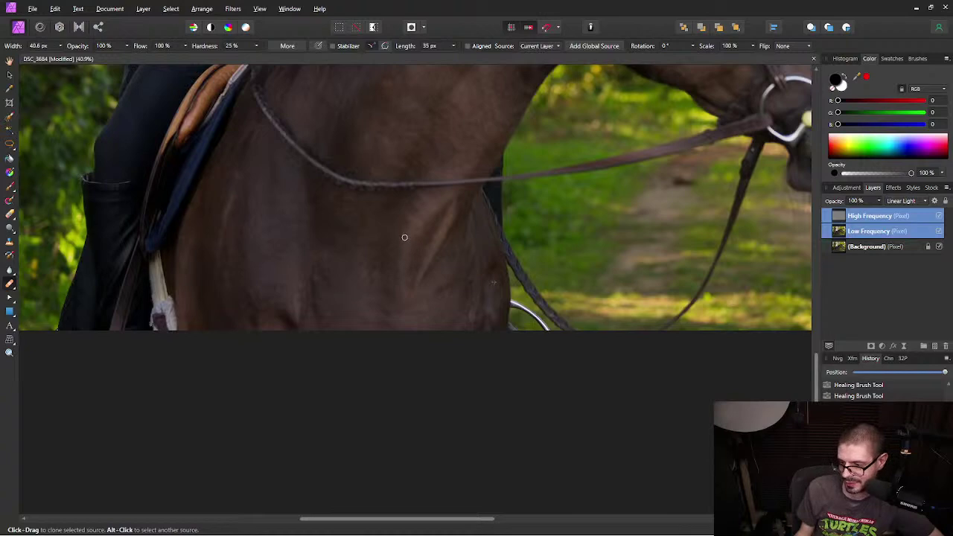
{"action": "scroll", "coordinate": [386, 209], "scroll_direction": "down", "scroll_amount": 1}
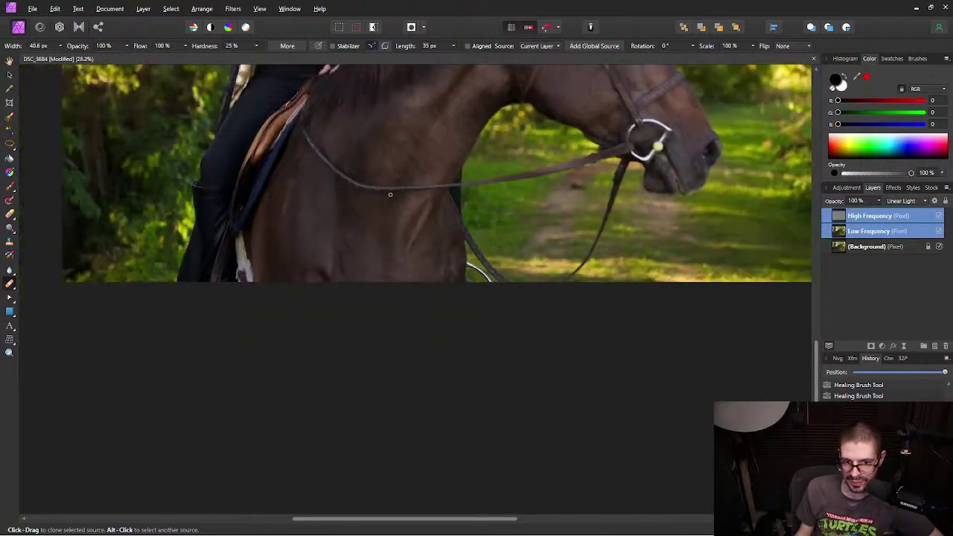
{"action": "left_click_drag", "start_coordinate": [300, 206], "coordinate": [369, 288]}
{"action": "scroll", "coordinate": [373, 286], "scroll_direction": "up", "scroll_amount": 4}
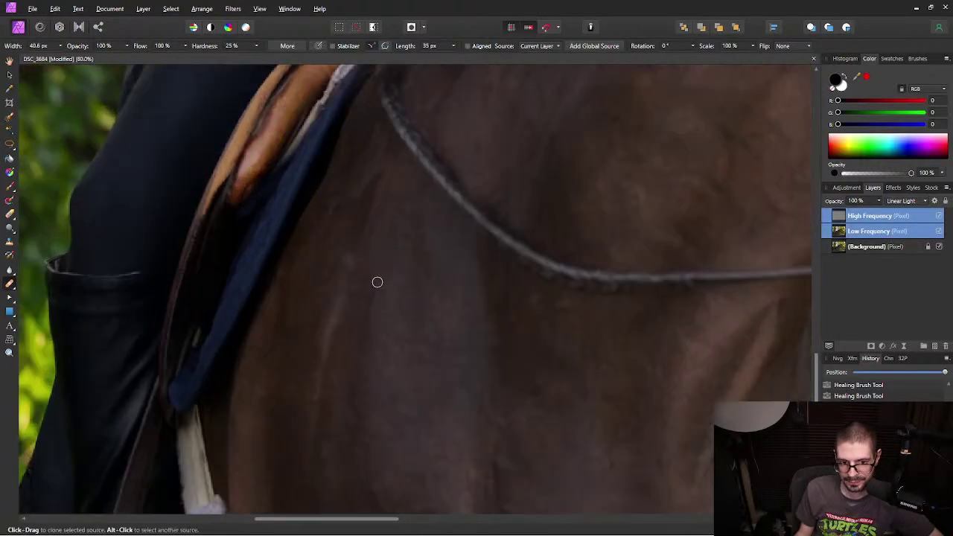
{"action": "left_click", "coordinate": [386, 237], "text": "alt"}
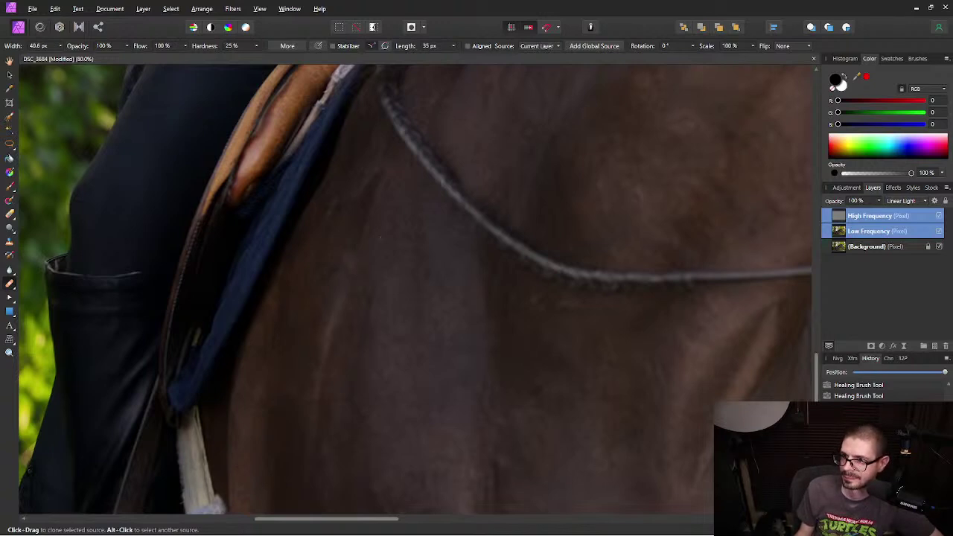
{"action": "key", "text": "super+e"}
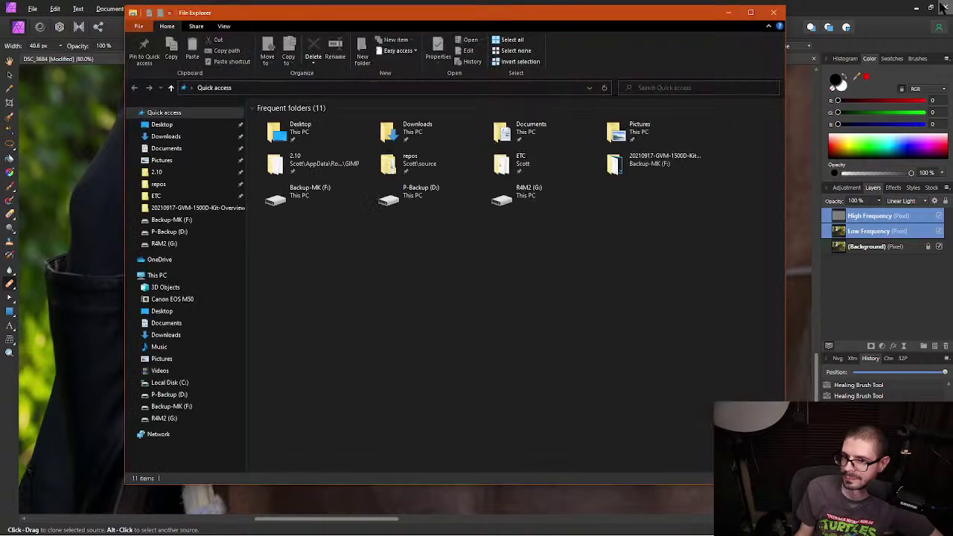
{"action": "left_click", "coordinate": [777, 11]}
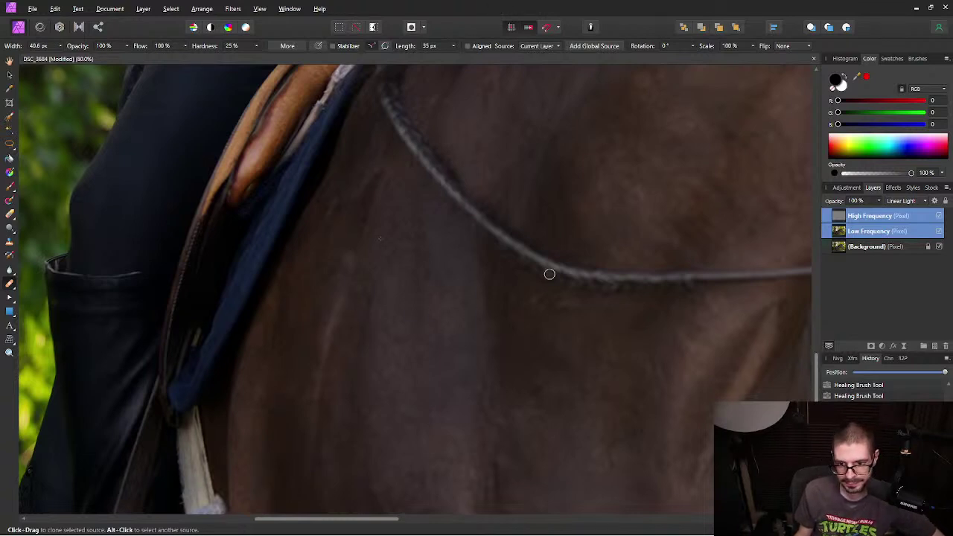
Step: Heal the small light marks on the horse's coat around the curve of the braided rein
{"action": "left_click_drag", "start_coordinate": [653, 202], "coordinate": [529, 270]}
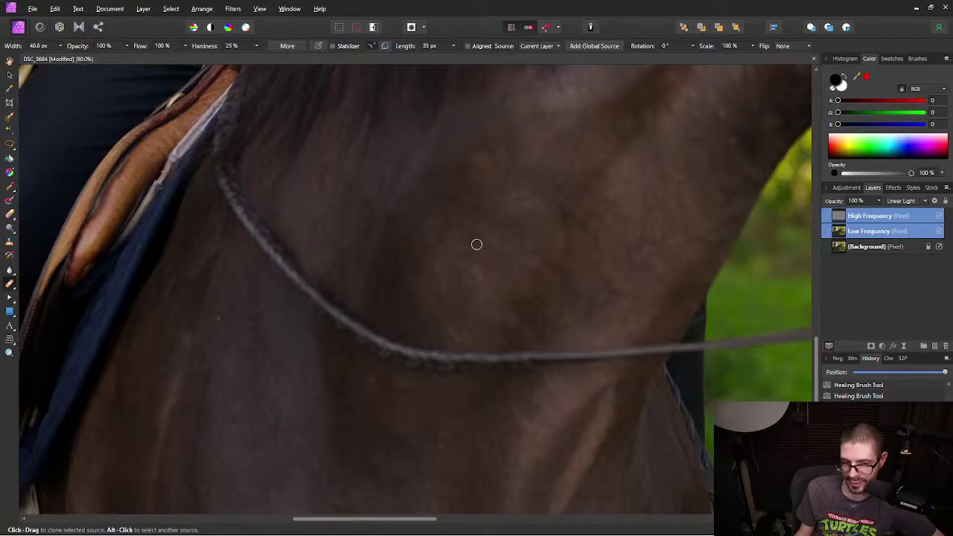
{"action": "scroll", "coordinate": [477, 243], "scroll_direction": "down", "scroll_amount": 2}
{"action": "scroll", "coordinate": [472, 216], "scroll_direction": "up", "scroll_amount": 2}
{"action": "scroll", "coordinate": [462, 259], "scroll_direction": "up", "scroll_amount": 1}
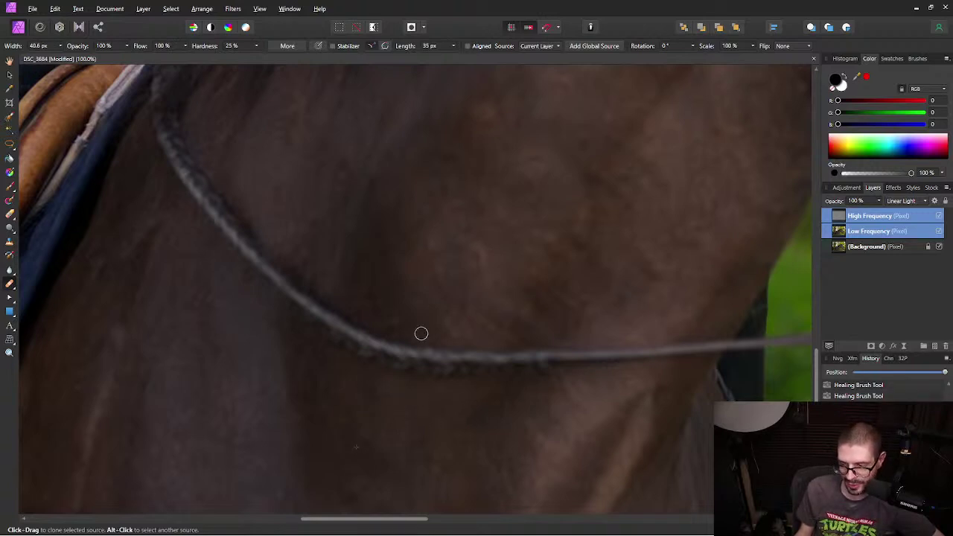
Step: Inspect the horse from the neck over the face, mane and ear down to the muzzle for remaining blemishes
{"action": "left_click_drag", "start_coordinate": [560, 176], "coordinate": [342, 441]}
{"action": "left_click_drag", "start_coordinate": [500, 252], "coordinate": [437, 311]}
{"action": "left_click_drag", "start_coordinate": [553, 293], "coordinate": [162, 279]}
{"action": "left_click_drag", "start_coordinate": [494, 295], "coordinate": [419, 273]}
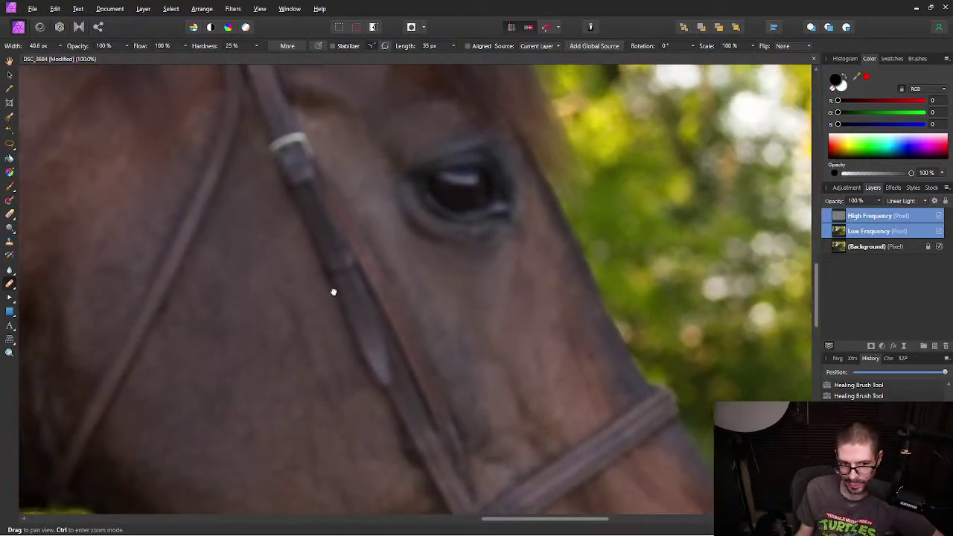
{"action": "left_click_drag", "start_coordinate": [334, 291], "coordinate": [517, 441]}
{"action": "left_click_drag", "start_coordinate": [477, 216], "coordinate": [466, 360]}
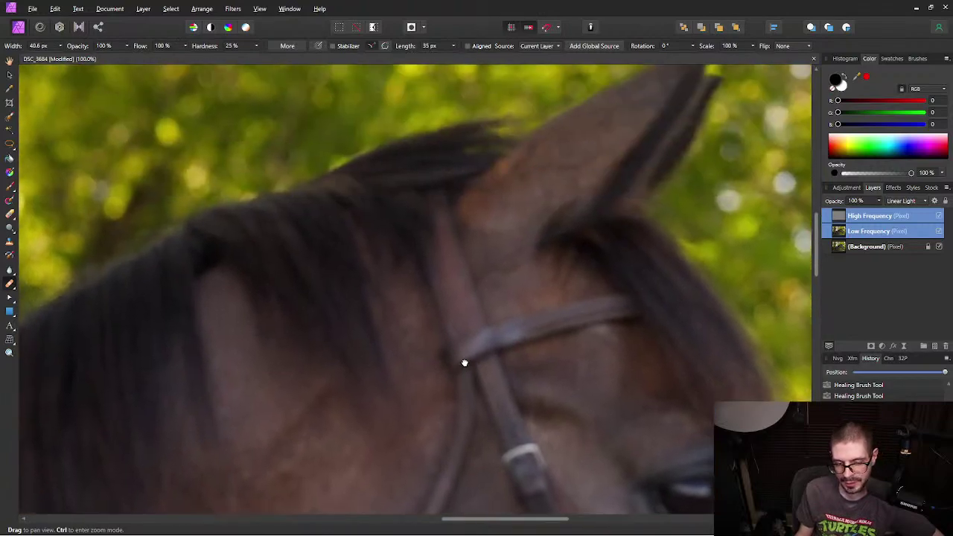
{"action": "left_click_drag", "start_coordinate": [541, 211], "coordinate": [396, 271]}
{"action": "left_click_drag", "start_coordinate": [462, 272], "coordinate": [526, 116]}
{"action": "left_click_drag", "start_coordinate": [553, 273], "coordinate": [530, 397]}
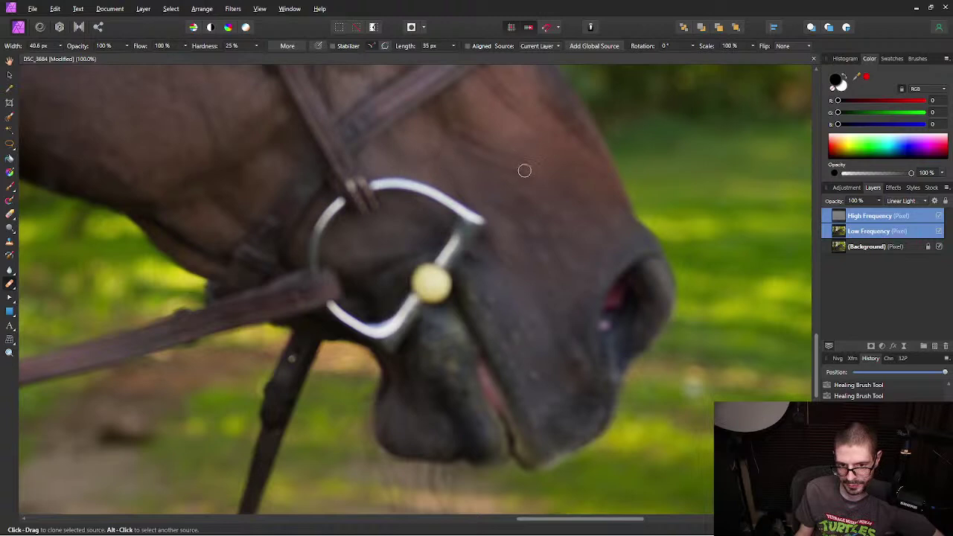
Step: Check the coat from the muzzle back across the cheek and bridle to the base of the neck for leftover marks
{"action": "left_click_drag", "start_coordinate": [522, 170], "coordinate": [449, 216]}
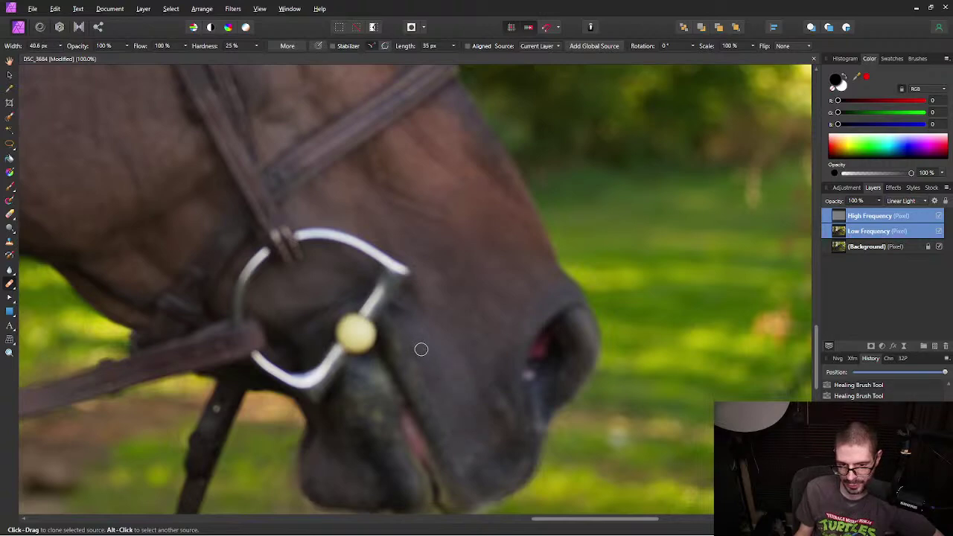
{"action": "key", "text": "space"}
{"action": "mouse_move", "coordinate": [123, 207]}
{"action": "left_mouse_down"}
{"action": "mouse_move", "coordinate": [560, 415]}
{"action": "mouse_move", "coordinate": [439, 355]}
{"action": "mouse_move", "coordinate": [449, 341]}
{"action": "left_mouse_up"}
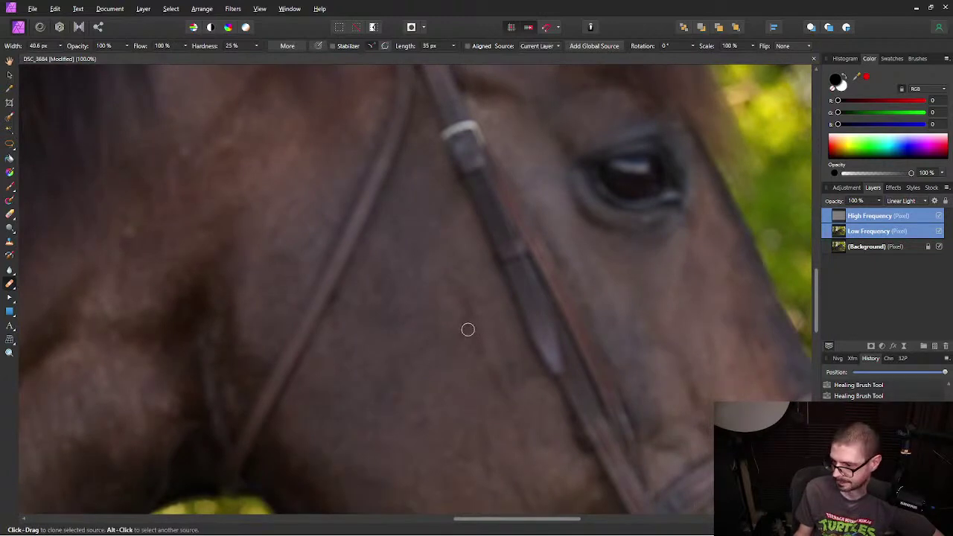
{"action": "key", "text": "space"}
{"action": "left_click_drag", "start_coordinate": [429, 261], "coordinate": [251, 428]}
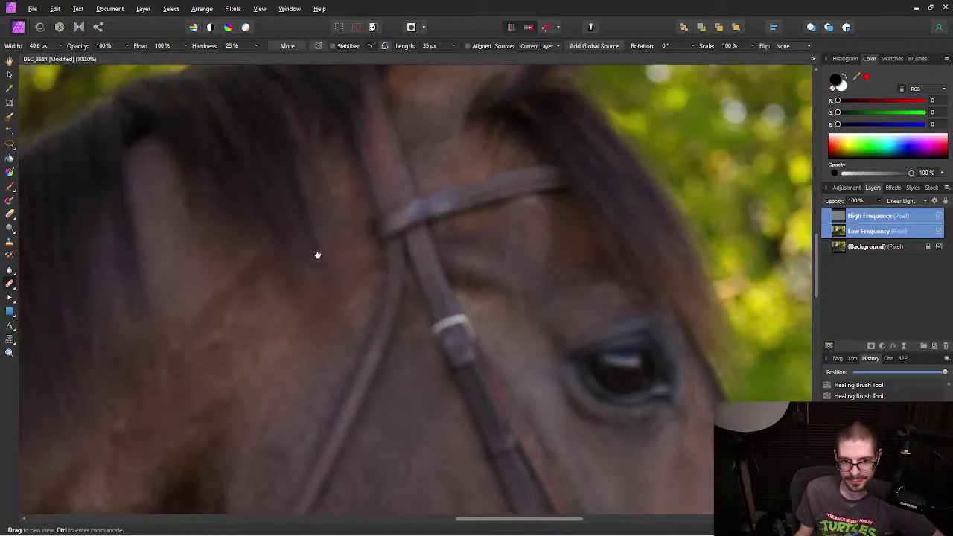
{"action": "left_click_drag", "start_coordinate": [317, 243], "coordinate": [313, 353]}
{"action": "mouse_move", "coordinate": [354, 330]}
{"action": "left_mouse_down"}
{"action": "mouse_move", "coordinate": [383, 298]}
{"action": "mouse_move", "coordinate": [502, 243]}
{"action": "mouse_move", "coordinate": [494, 196]}
{"action": "mouse_move", "coordinate": [479, 191]}
{"action": "left_mouse_up"}
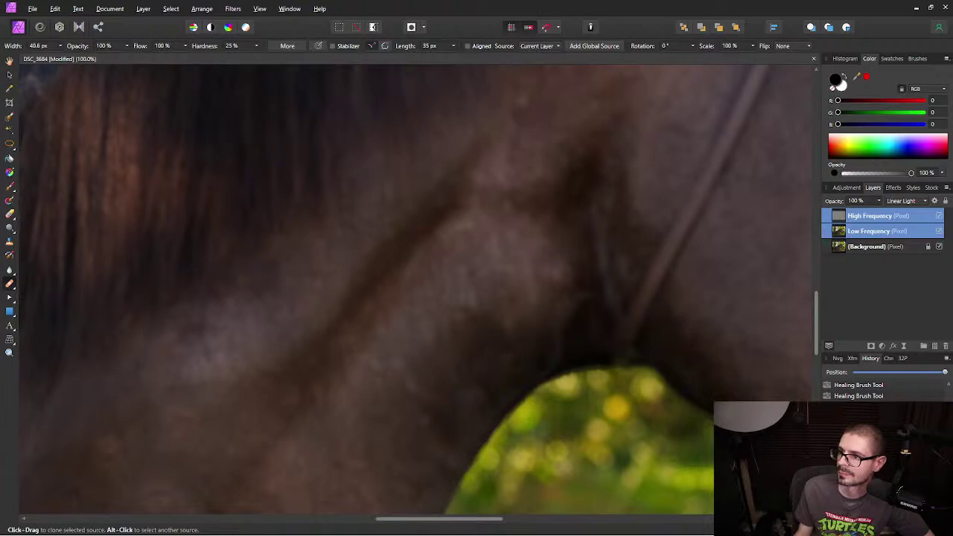
Step: Switch to the Firefox window and look through the Google results for "fans view cosplay photography"
{"action": "left_click_drag", "start_coordinate": [952, 18], "coordinate": [467, 103]}
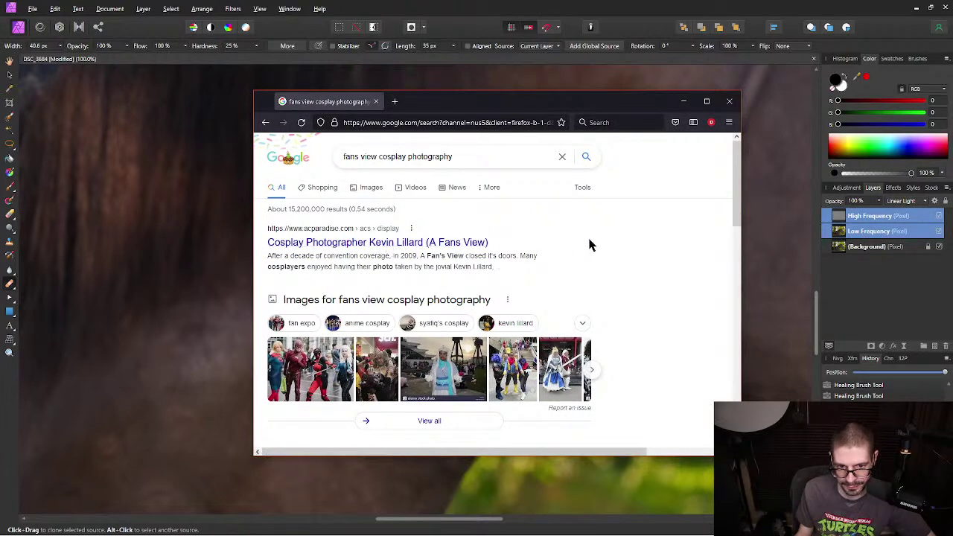
{"action": "scroll", "coordinate": [590, 245], "scroll_direction": "down", "scroll_amount": 1}
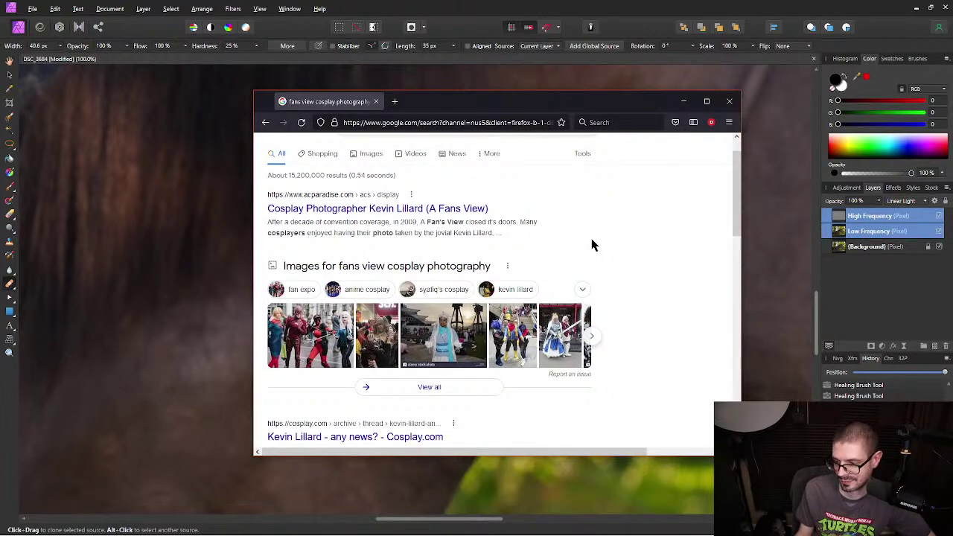
{"action": "scroll", "coordinate": [593, 245], "scroll_direction": "down", "scroll_amount": 4}
{"action": "scroll", "coordinate": [651, 259], "scroll_direction": "down", "scroll_amount": 2}
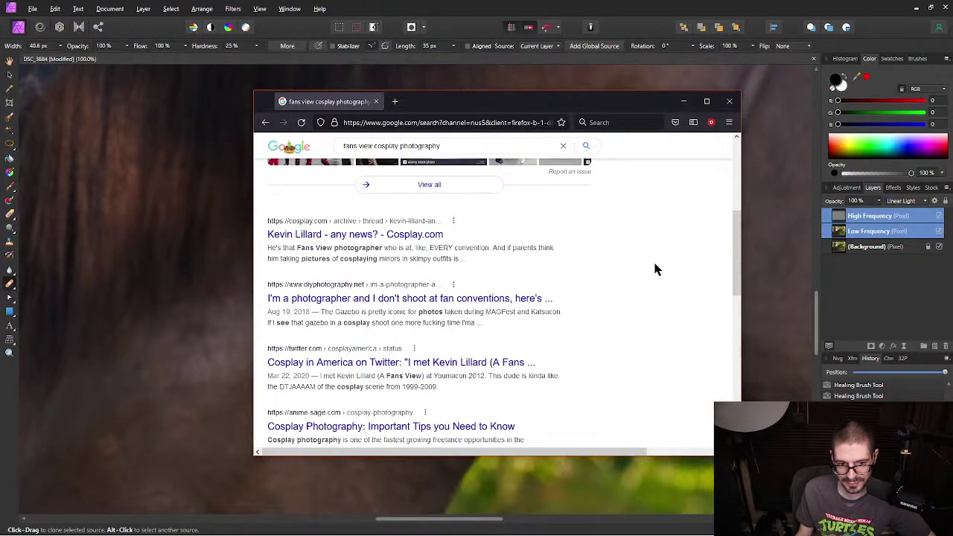
{"action": "scroll", "coordinate": [656, 270], "scroll_direction": "down", "scroll_amount": 4}
{"action": "scroll", "coordinate": [655, 270], "scroll_direction": "down", "scroll_amount": 5}
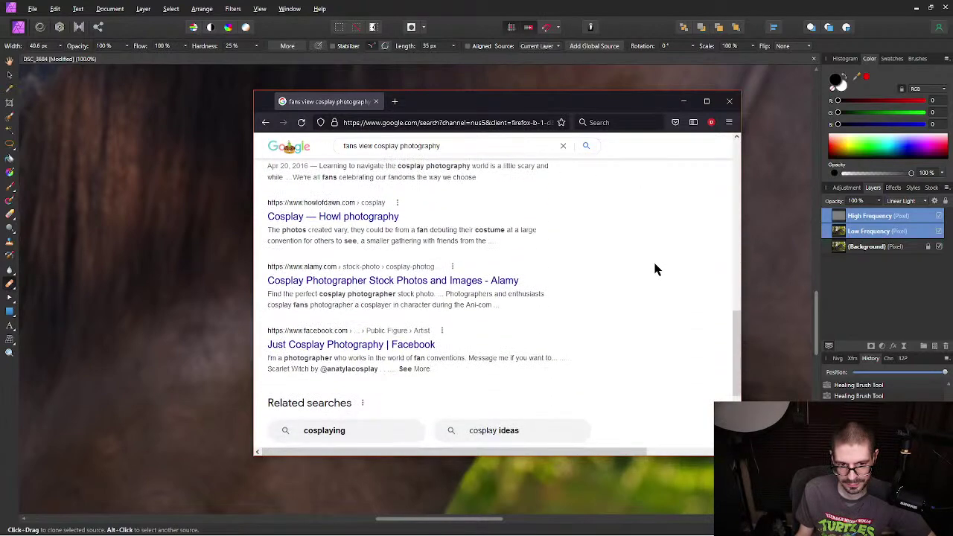
{"action": "scroll", "coordinate": [656, 269], "scroll_direction": "up", "scroll_amount": 15}
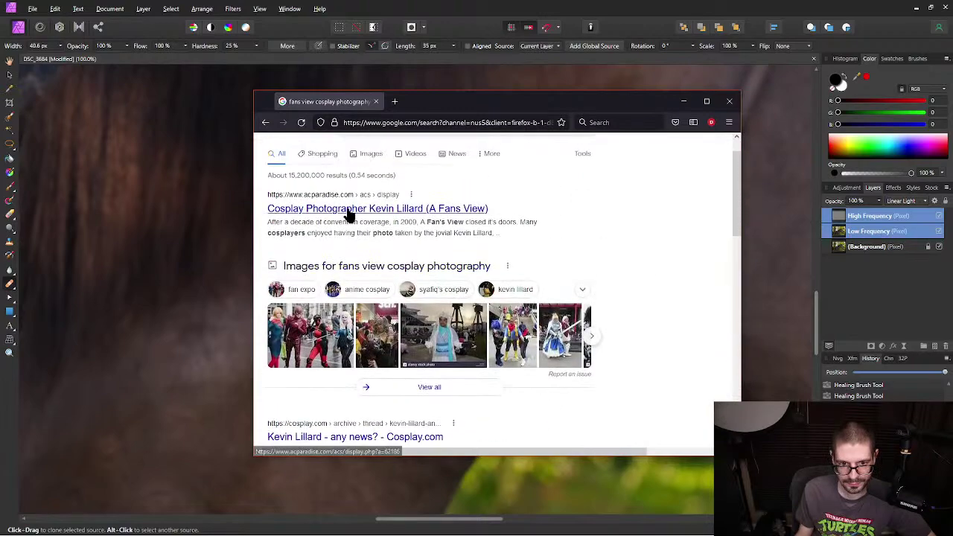
Step: Open the ACParadise photographer profile from the results and highlight the fansview.com address in its description
{"action": "left_click", "coordinate": [348, 213]}
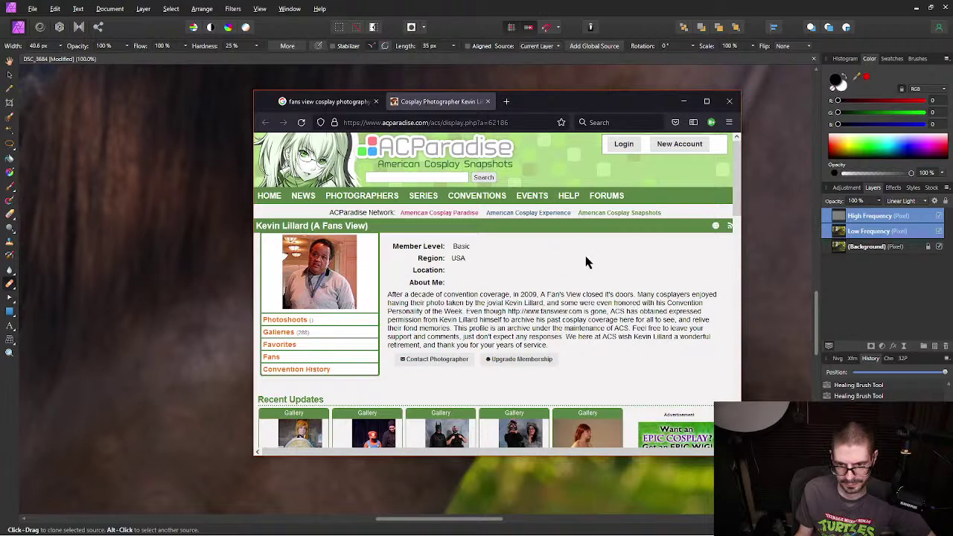
{"action": "scroll", "coordinate": [589, 275], "scroll_direction": "down", "scroll_amount": 2}
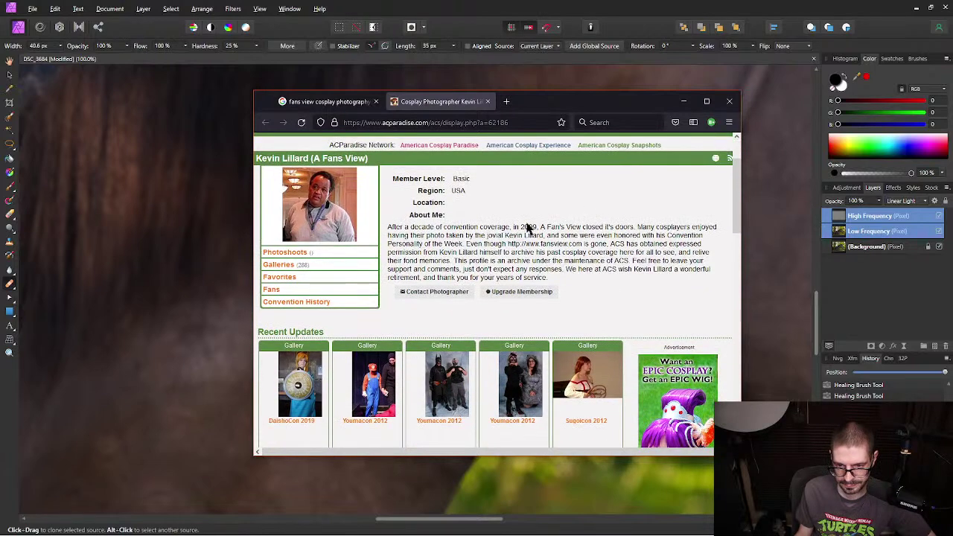
{"action": "left_click_drag", "start_coordinate": [509, 244], "coordinate": [580, 245]}
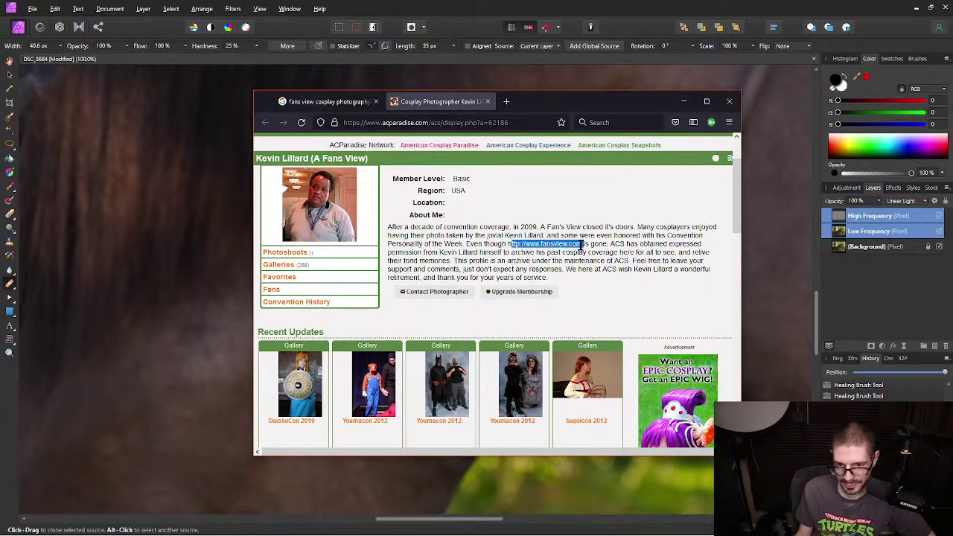
Step: Read the profile's About Me note on the fansview.com site and open the photographer's Galleries page
{"action": "left_click_drag", "start_coordinate": [505, 242], "coordinate": [610, 244]}
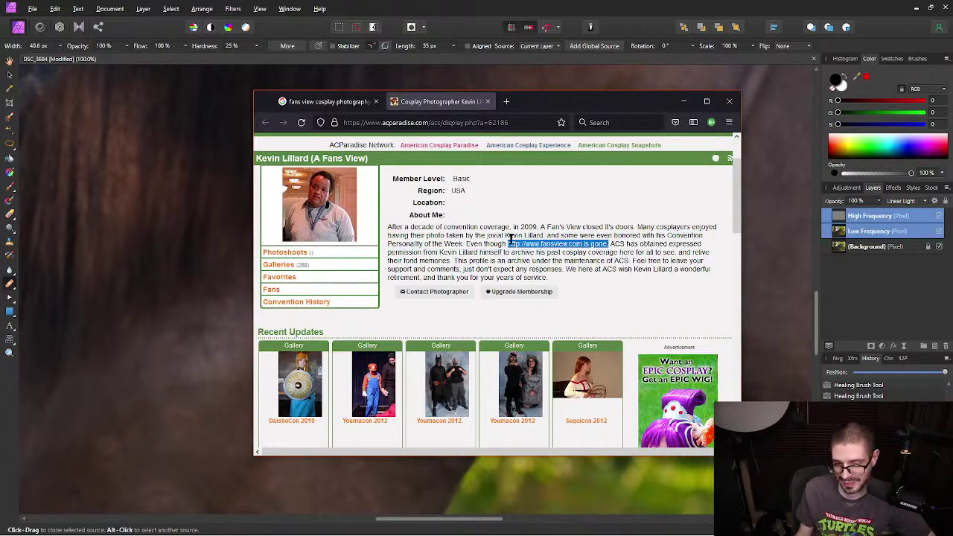
{"action": "scroll", "coordinate": [524, 238], "scroll_direction": "up", "scroll_amount": 2}
{"action": "left_click", "coordinate": [532, 264]}
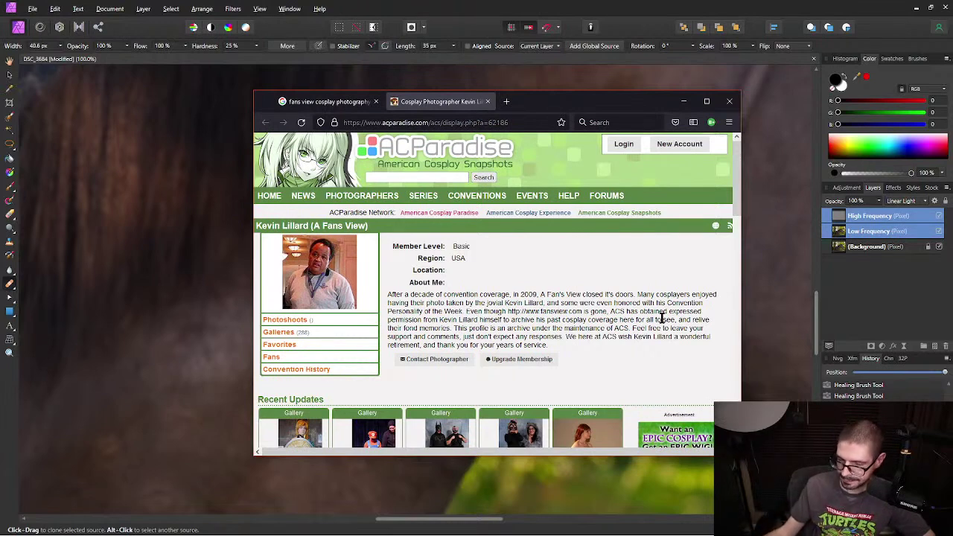
{"action": "left_click", "coordinate": [280, 333]}
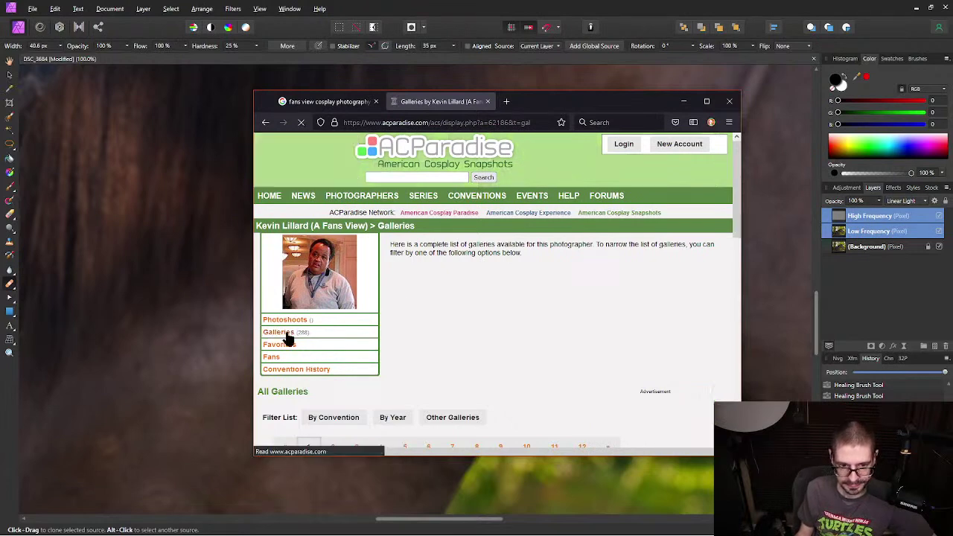
Step: Highlight the introduction of the galleries list, then close the ACParadise tab and move the browser window off the photo
{"action": "triple_click", "coordinate": [447, 244]}
{"action": "left_click_drag", "start_coordinate": [523, 254], "coordinate": [390, 251]}
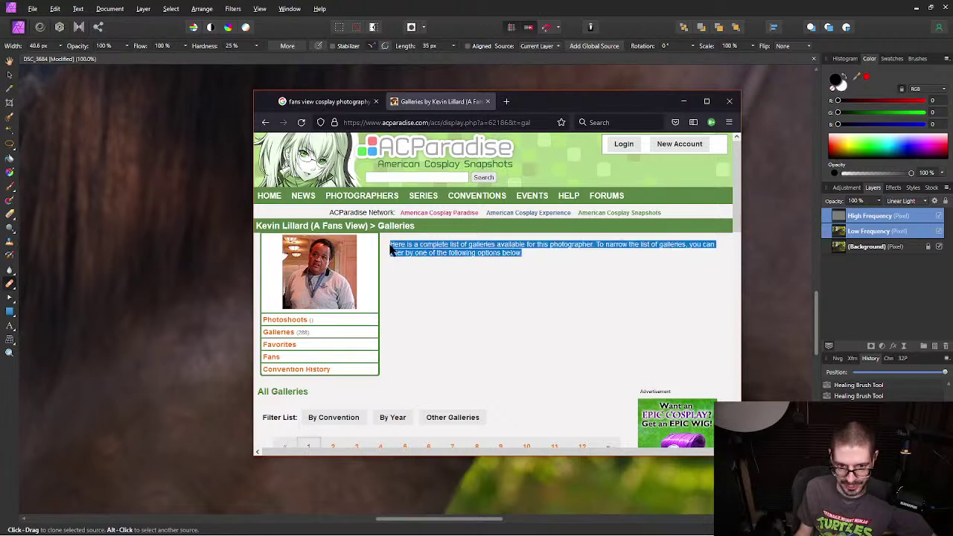
{"action": "left_click", "coordinate": [390, 246]}
{"action": "triple_click", "coordinate": [468, 244]}
{"action": "left_click", "coordinate": [541, 256]}
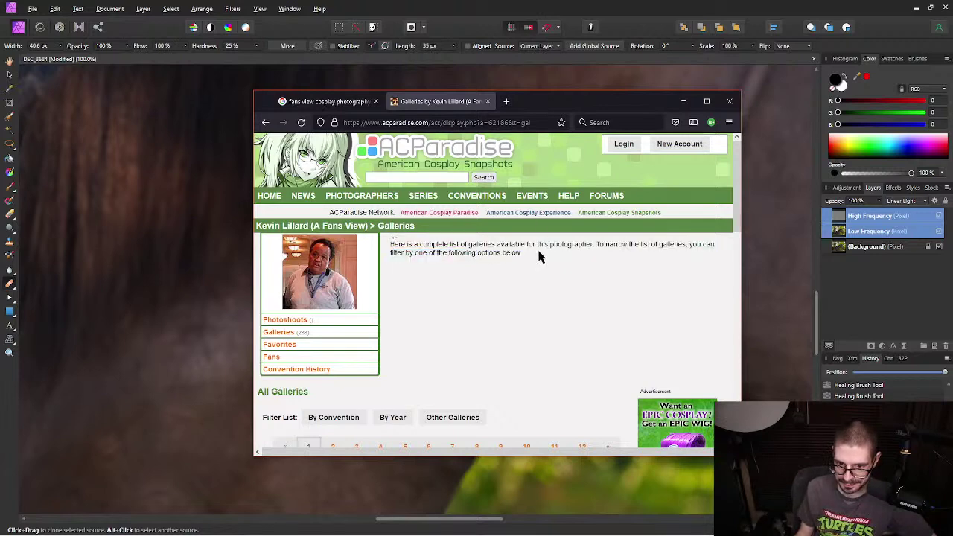
{"action": "left_click", "coordinate": [488, 101]}
{"action": "left_click_drag", "start_coordinate": [566, 99], "coordinate": [952, 100]}
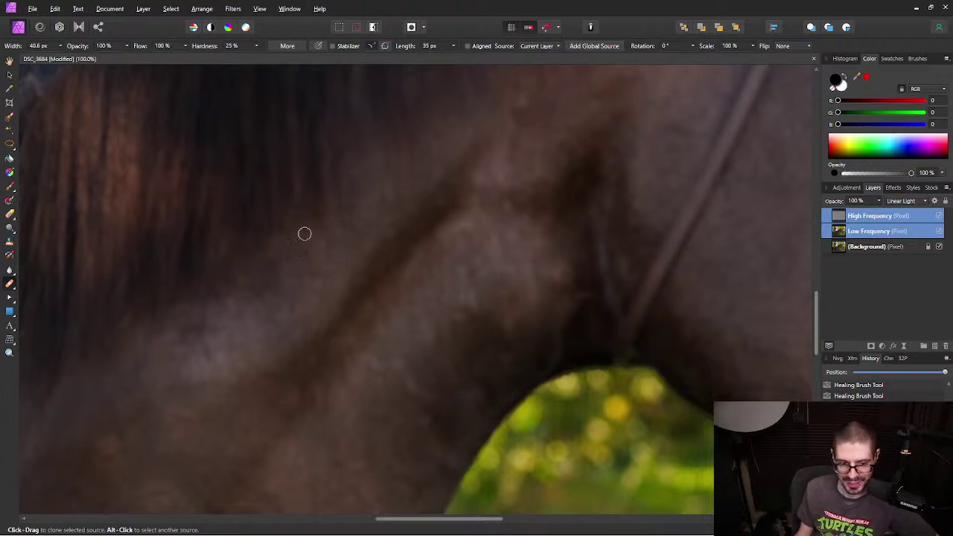
Step: Examine the horse's coat across the lower neck, shoulder and chest down to the photo's lower edge for remaining blemishes
{"action": "left_click_drag", "start_coordinate": [219, 355], "coordinate": [327, 271]}
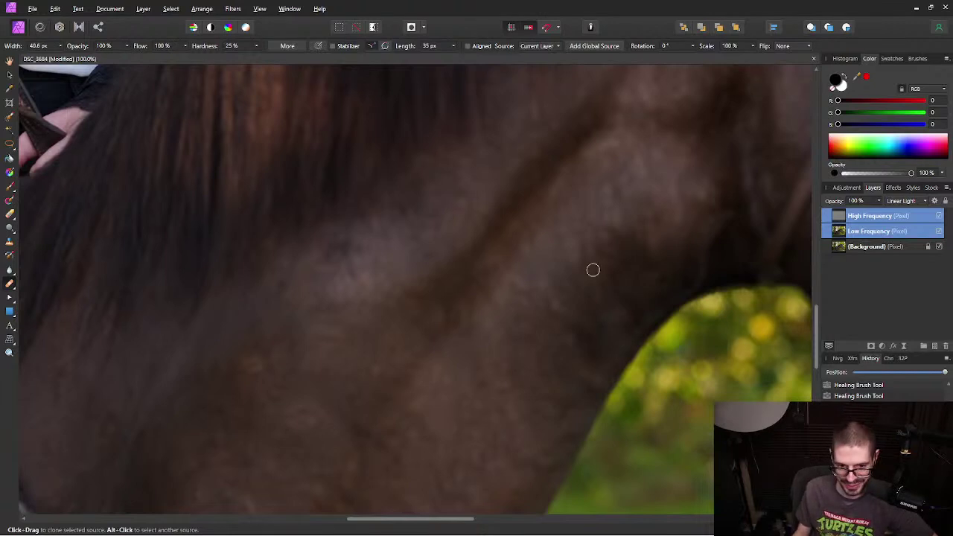
{"action": "left_click_drag", "start_coordinate": [268, 305], "coordinate": [390, 263]}
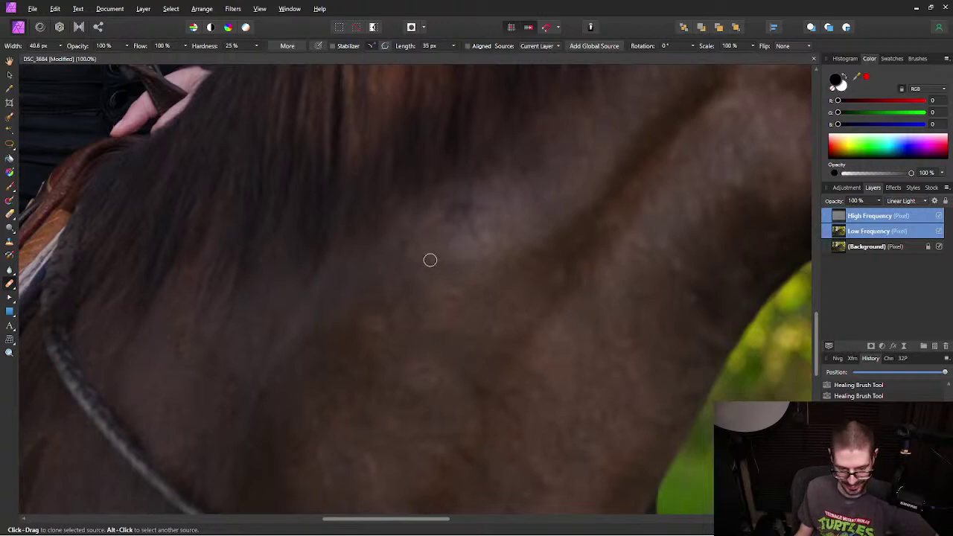
{"action": "key", "text": "space"}
{"action": "left_click_drag", "start_coordinate": [534, 228], "coordinate": [368, 267]}
{"action": "left_click_drag", "start_coordinate": [296, 334], "coordinate": [514, 215]}
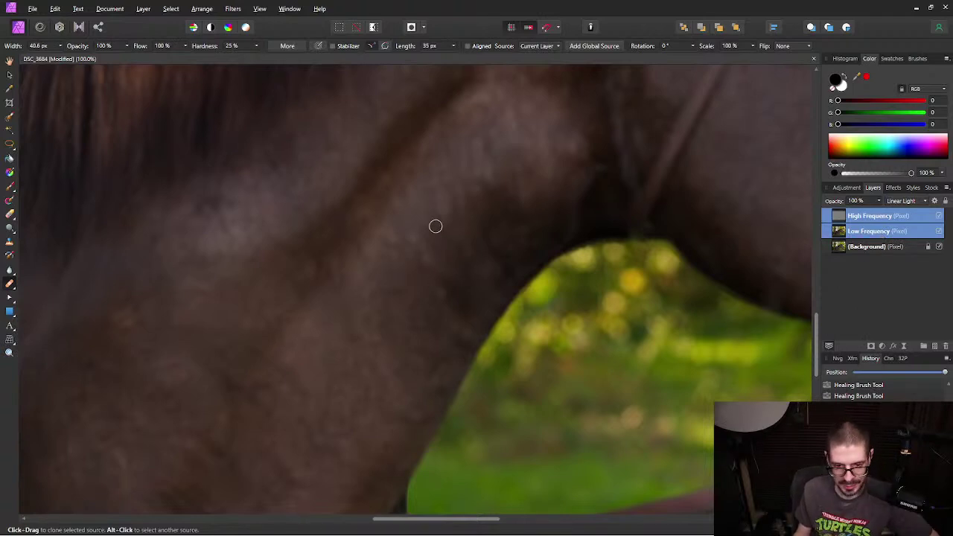
{"action": "left_click_drag", "start_coordinate": [436, 227], "coordinate": [461, 160]}
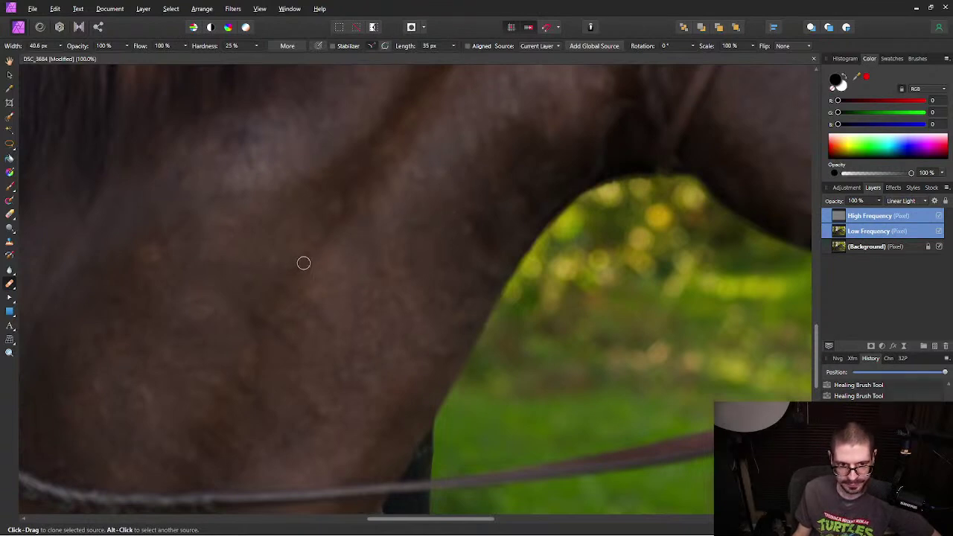
{"action": "scroll", "coordinate": [304, 228], "scroll_direction": "left", "scroll_amount": 5}
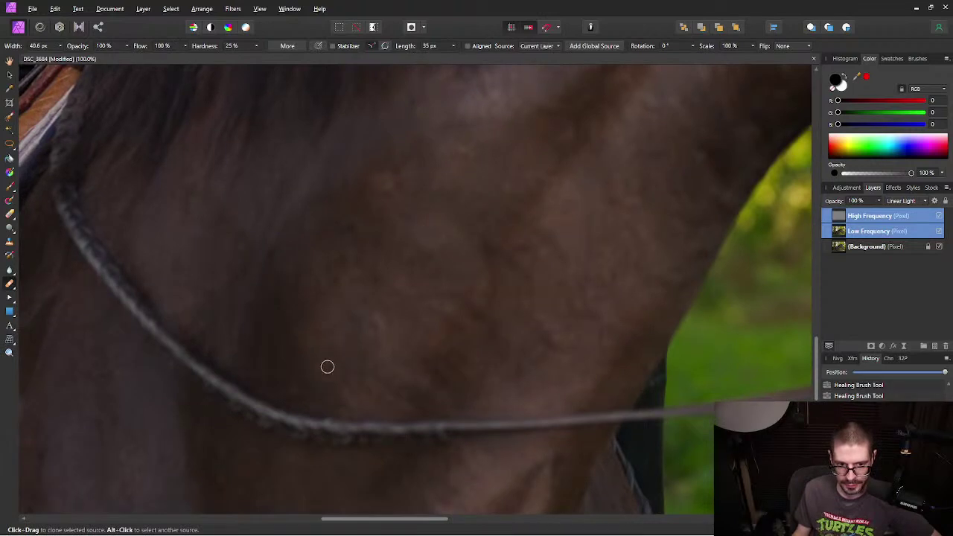
{"action": "left_click_drag", "start_coordinate": [328, 366], "coordinate": [692, 321]}
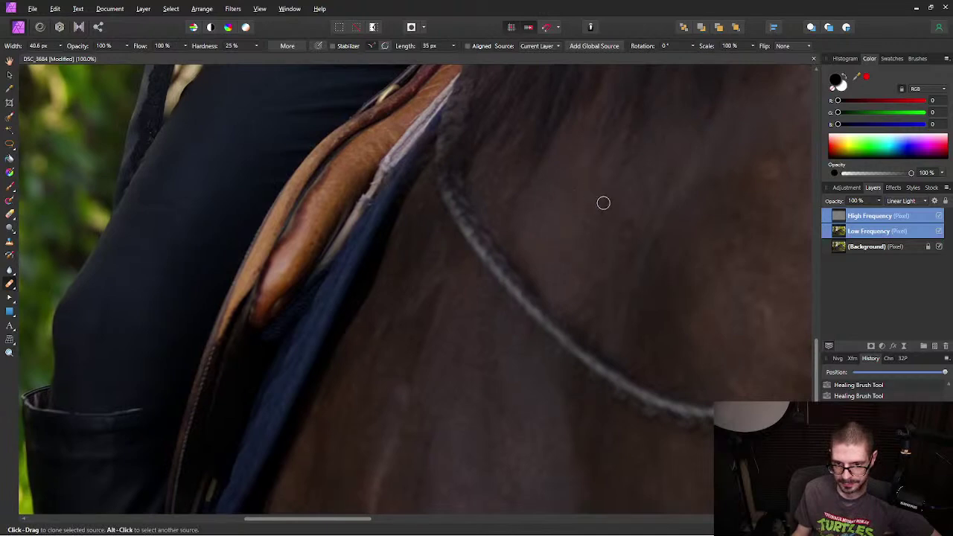
{"action": "left_click_drag", "start_coordinate": [542, 411], "coordinate": [320, 266]}
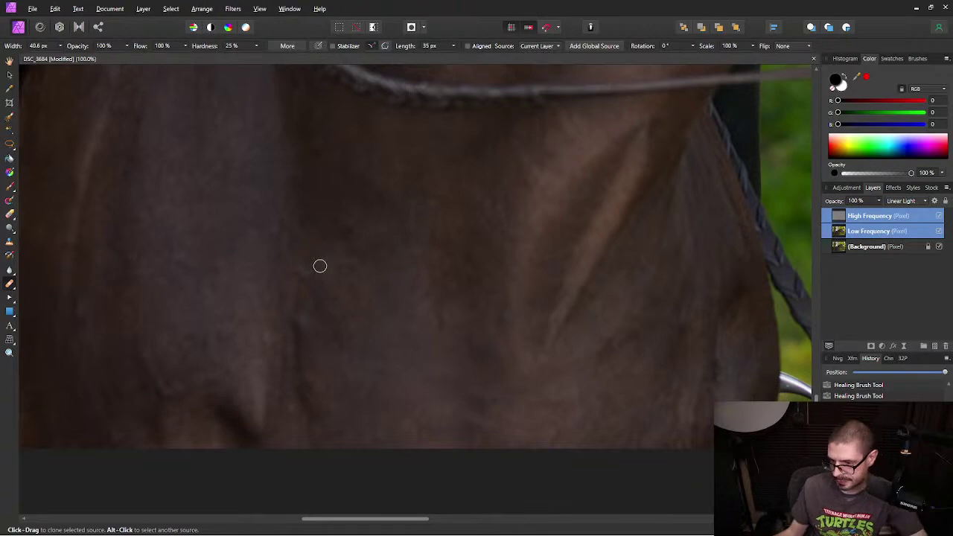
Step: Check the whole retouched portrait and save the document
{"action": "scroll", "coordinate": [324, 293], "scroll_direction": "down", "scroll_amount": 5}
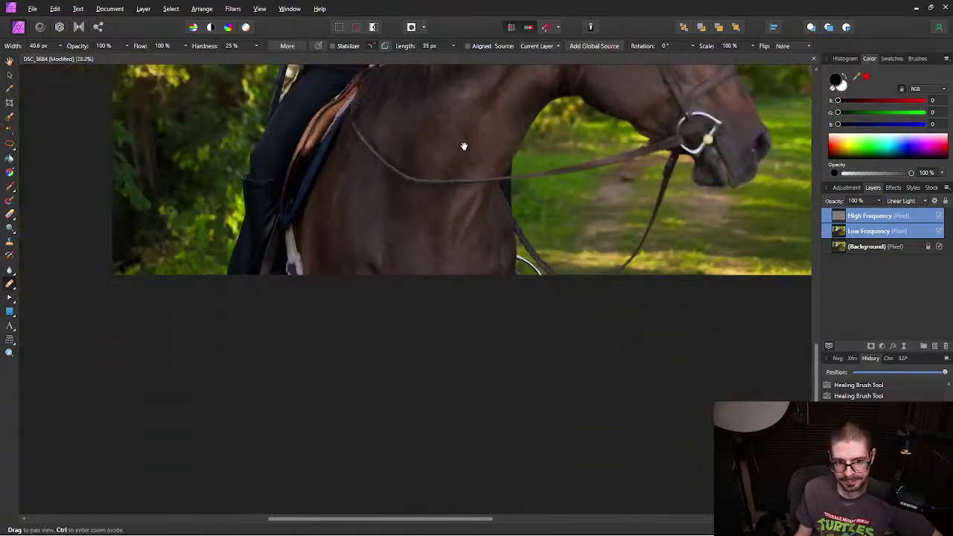
{"action": "scroll", "coordinate": [359, 419], "scroll_direction": "down", "scroll_amount": 4}
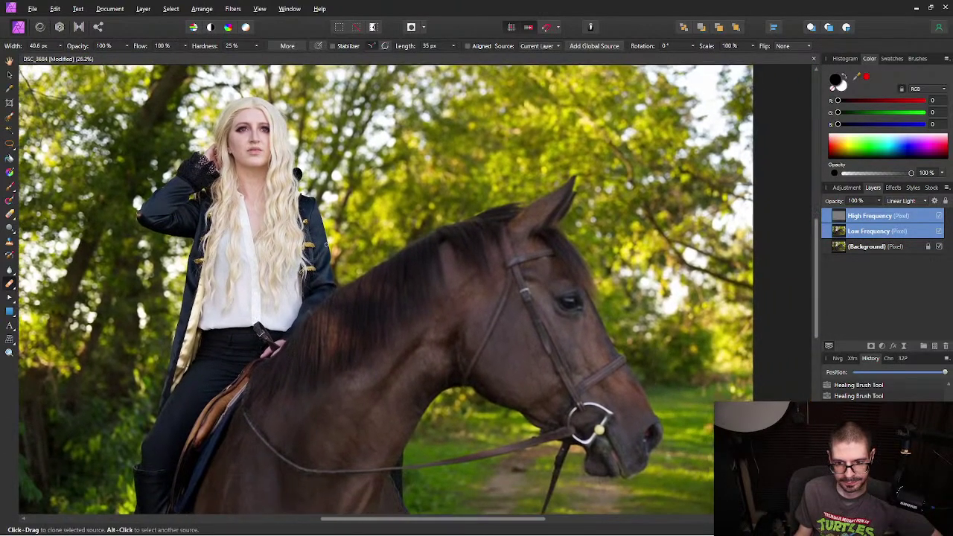
{"action": "key", "text": "ctrl+s"}
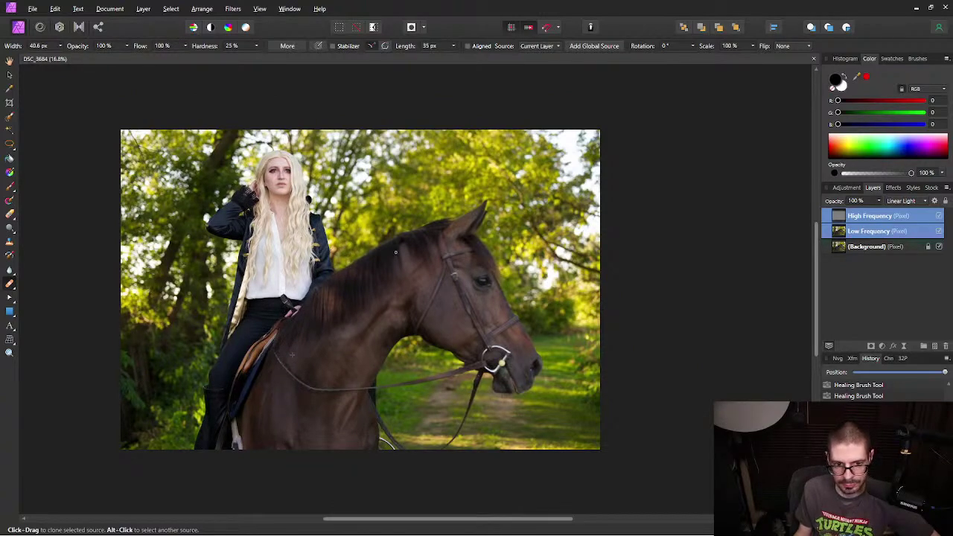
Step: View the stray hairs beside the rider's face on the High Frequency and Low Frequency layers, isolating each in turn
{"action": "left_click_drag", "start_coordinate": [298, 258], "coordinate": [368, 259]}
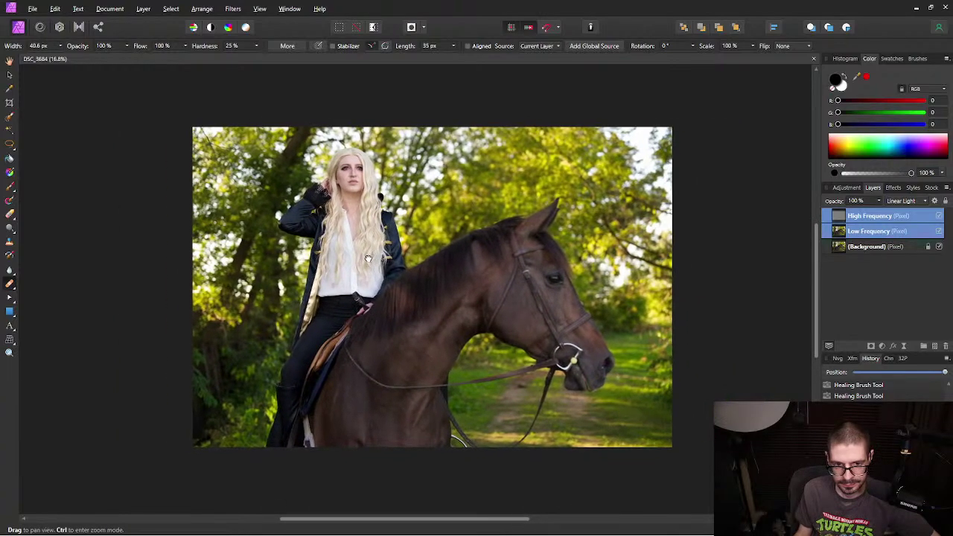
{"action": "scroll", "coordinate": [365, 172], "scroll_direction": "up", "scroll_amount": 10}
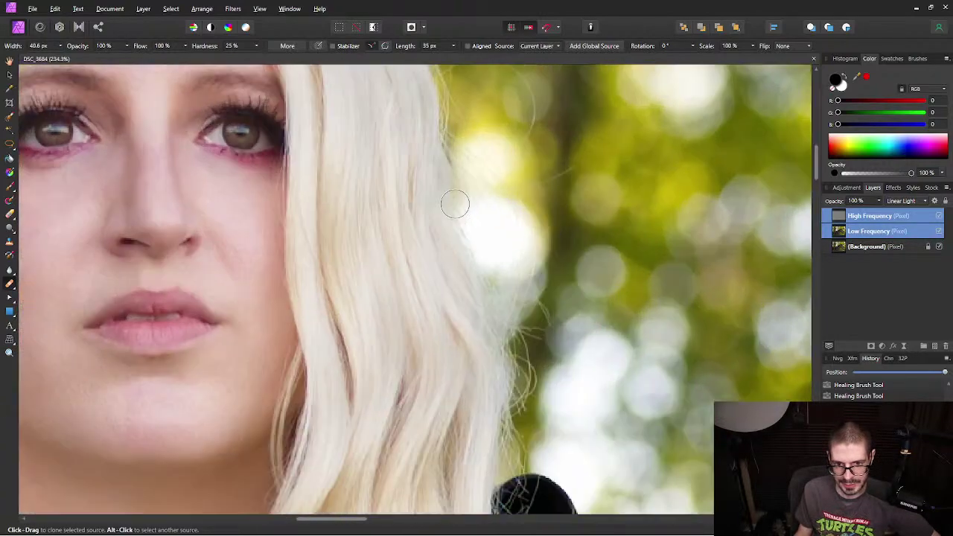
{"action": "left_click_drag", "start_coordinate": [537, 117], "coordinate": [457, 315]}
{"action": "scroll", "coordinate": [474, 300], "scroll_direction": "up", "scroll_amount": 2}
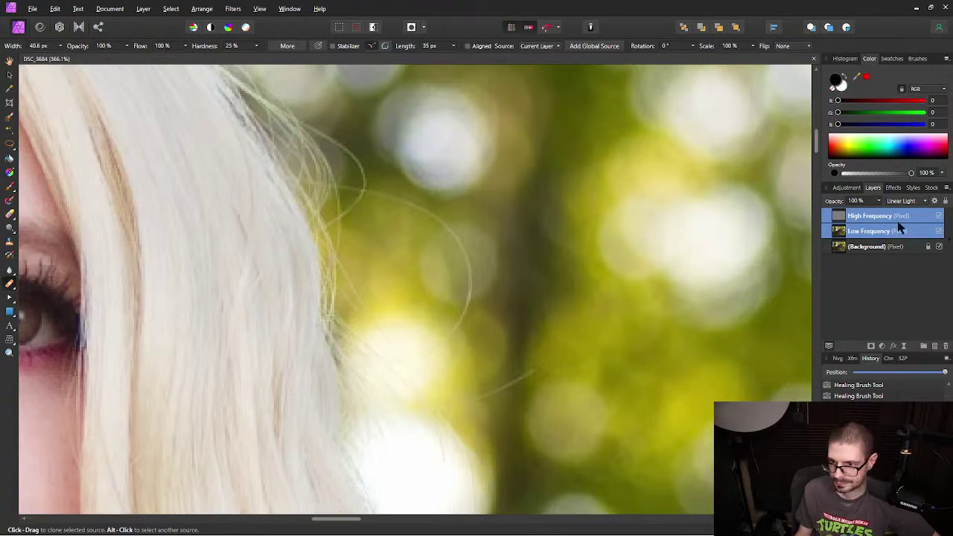
{"action": "left_click", "coordinate": [924, 217]}
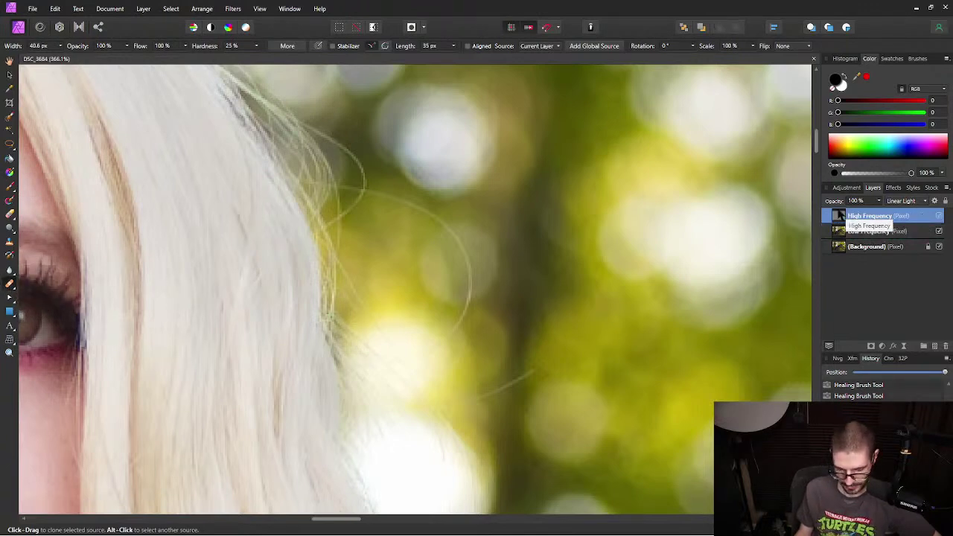
{"action": "left_click", "coordinate": [839, 217], "text": "alt"}
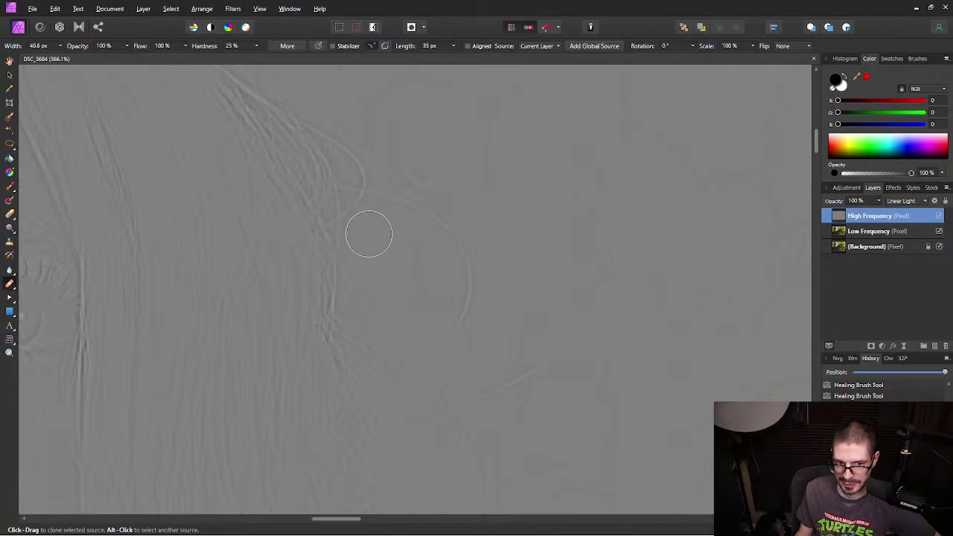
{"action": "left_click_drag", "start_coordinate": [308, 206], "coordinate": [494, 309]}
{"action": "left_click_drag", "start_coordinate": [582, 329], "coordinate": [409, 216]}
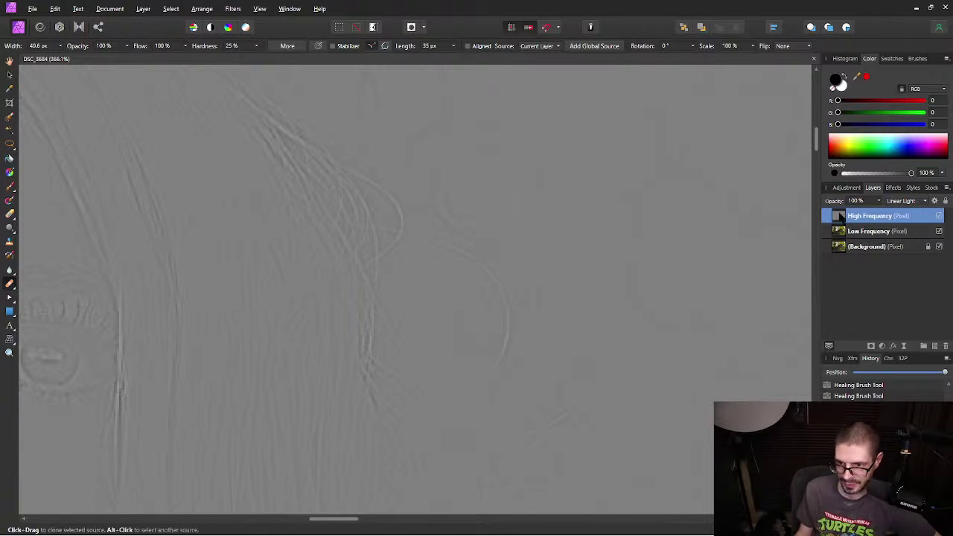
{"action": "left_click", "coordinate": [840, 233], "text": "alt"}
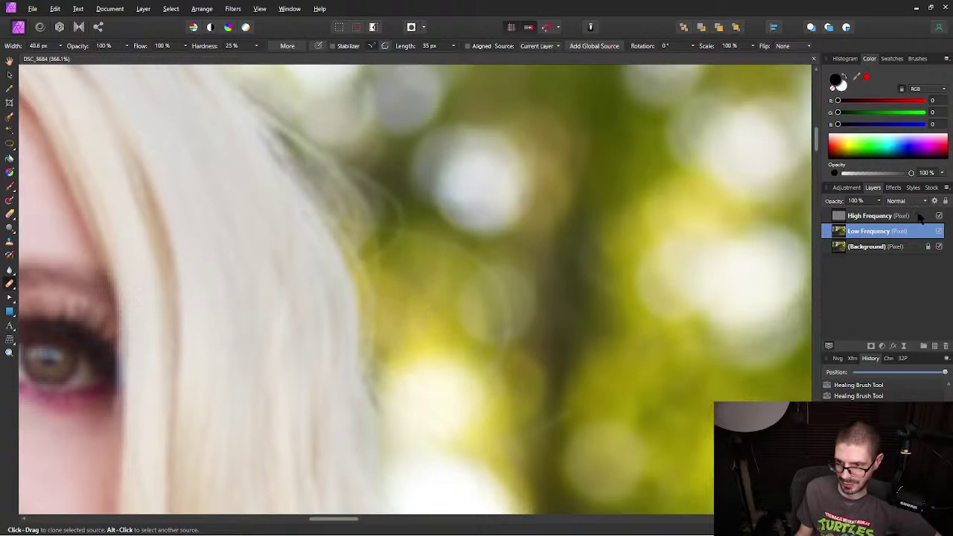
Step: Target only the High Frequency layer and reduce the Healing Brush width to 12.4 px for the stray hairs
{"action": "left_click", "coordinate": [922, 217]}
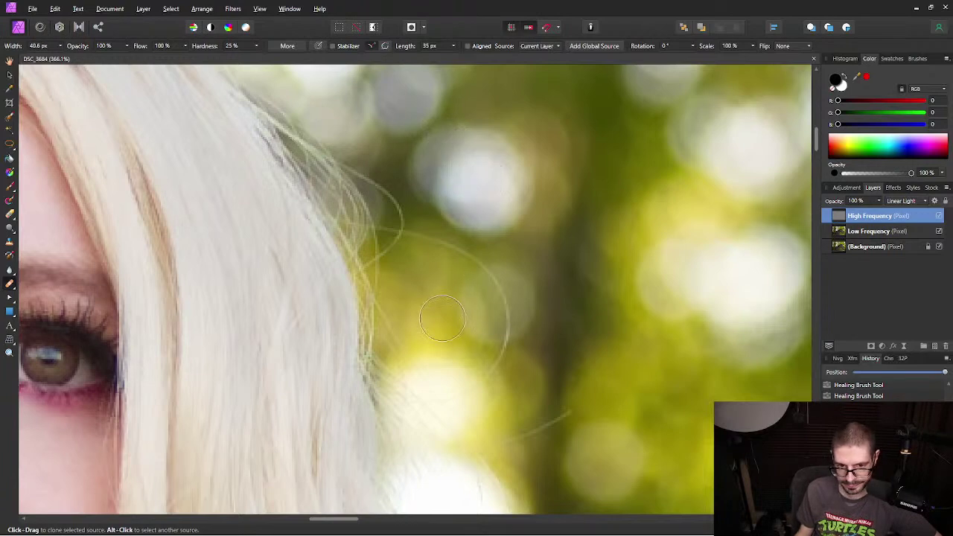
{"action": "key", "text": "space"}
{"action": "left_click_drag", "start_coordinate": [452, 328], "coordinate": [406, 270]}
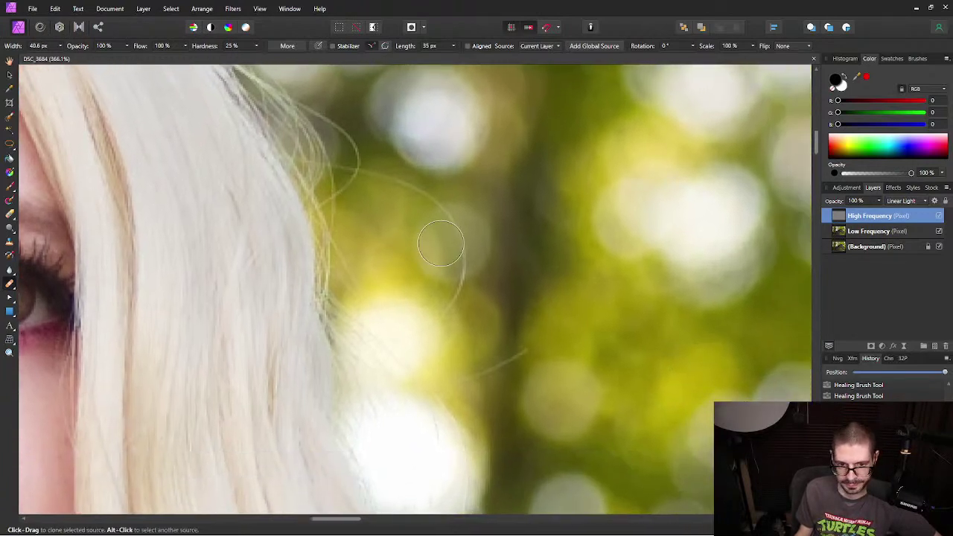
{"action": "key", "text": "bracketleft"}
{"action": "key", "text": "bracketleft"}
{"action": "key", "text": "bracketleft"}
{"action": "key", "text": "bracketleft"}
{"action": "key", "text": "bracketleft"}
{"action": "key", "text": "bracketleft"}
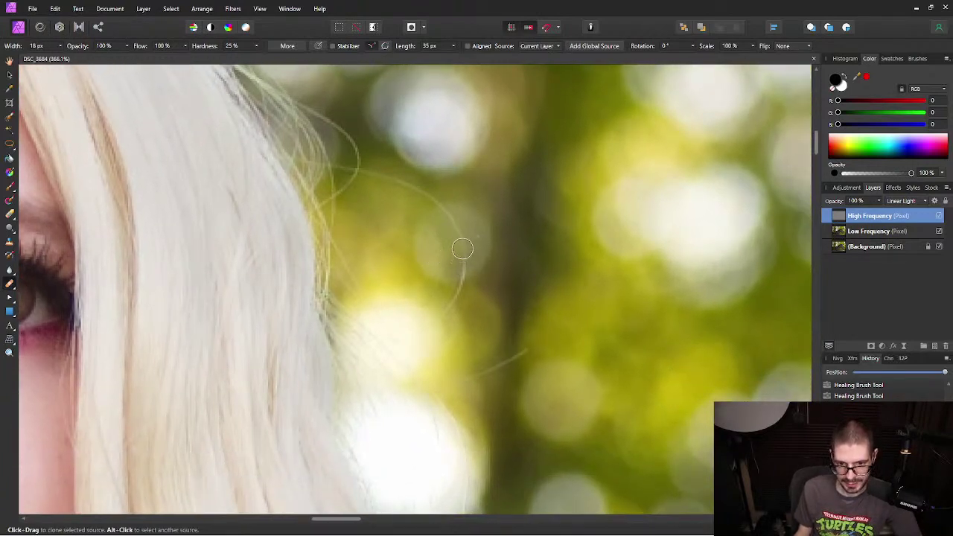
{"action": "key", "text": "bracketleft"}
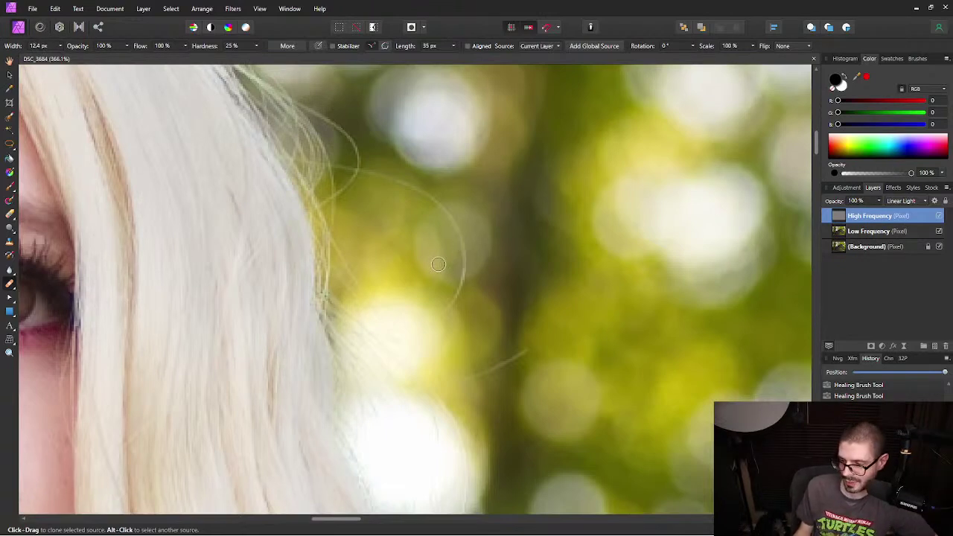
Step: Heal the lower end of the curved stray hair beside the rider's face on the High Frequency layer
{"action": "left_click_drag", "start_coordinate": [405, 308], "coordinate": [479, 317]}
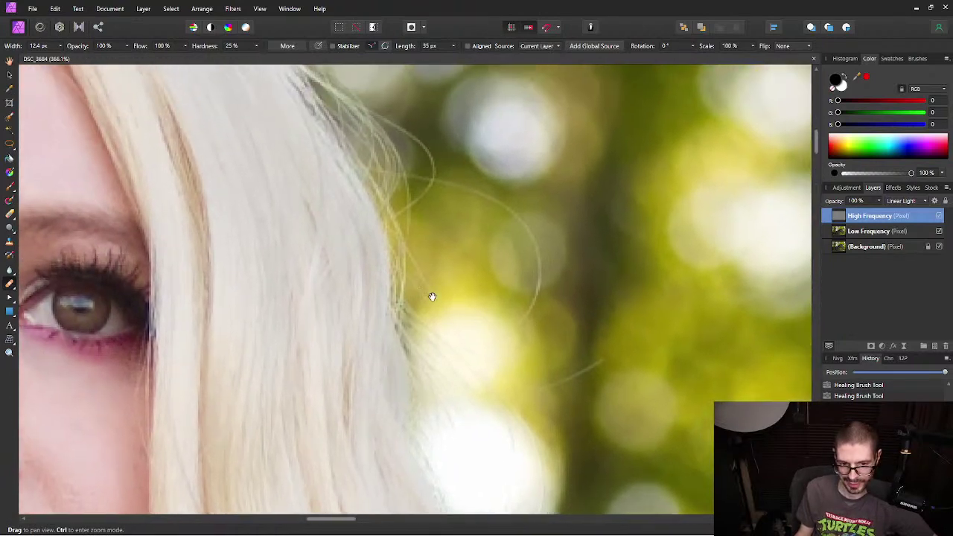
{"action": "mouse_move", "coordinate": [422, 249]}
{"action": "left_mouse_down"}
{"action": "mouse_move", "coordinate": [536, 256]}
{"action": "mouse_move", "coordinate": [428, 278]}
{"action": "mouse_move", "coordinate": [394, 214]}
{"action": "left_mouse_up"}
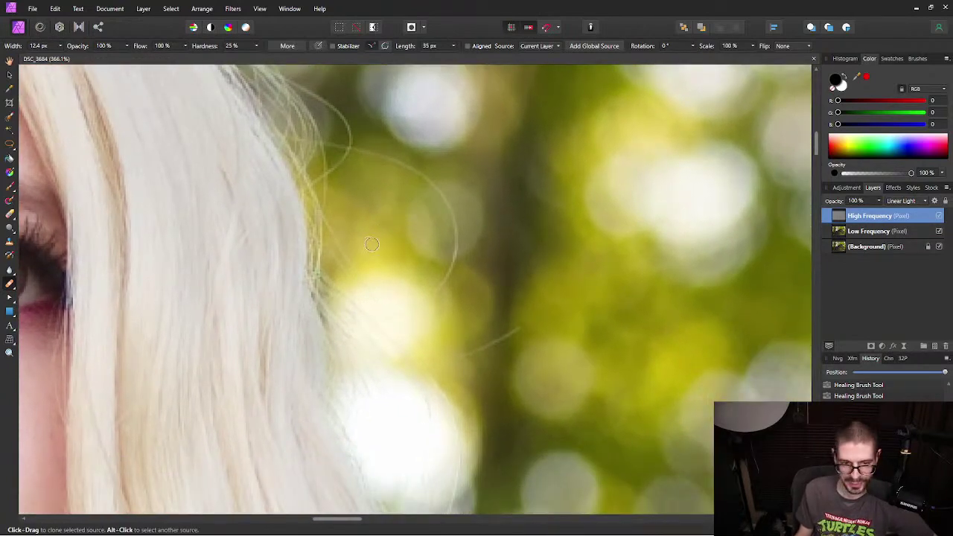
{"action": "left_click_drag", "start_coordinate": [230, 262], "coordinate": [266, 246]}
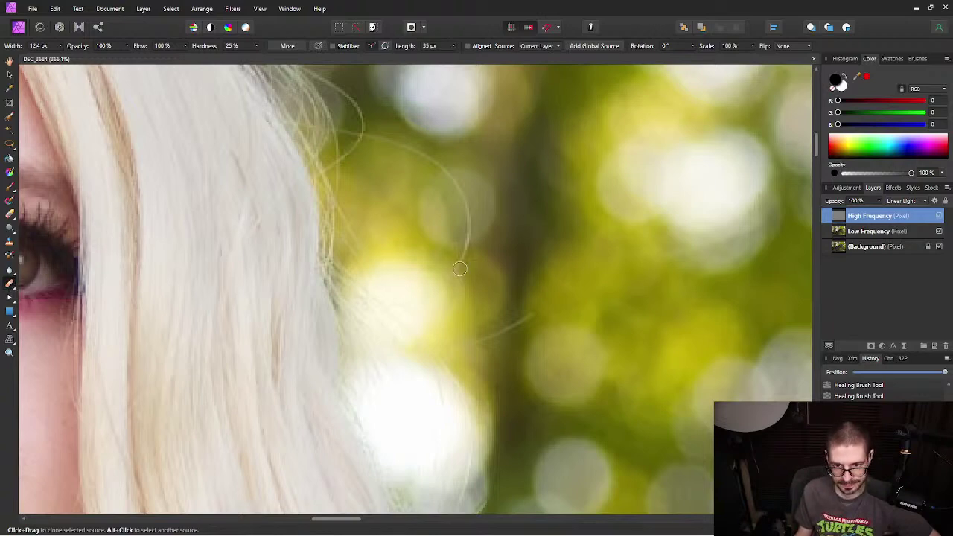
{"action": "left_click_drag", "start_coordinate": [540, 240], "coordinate": [429, 261]}
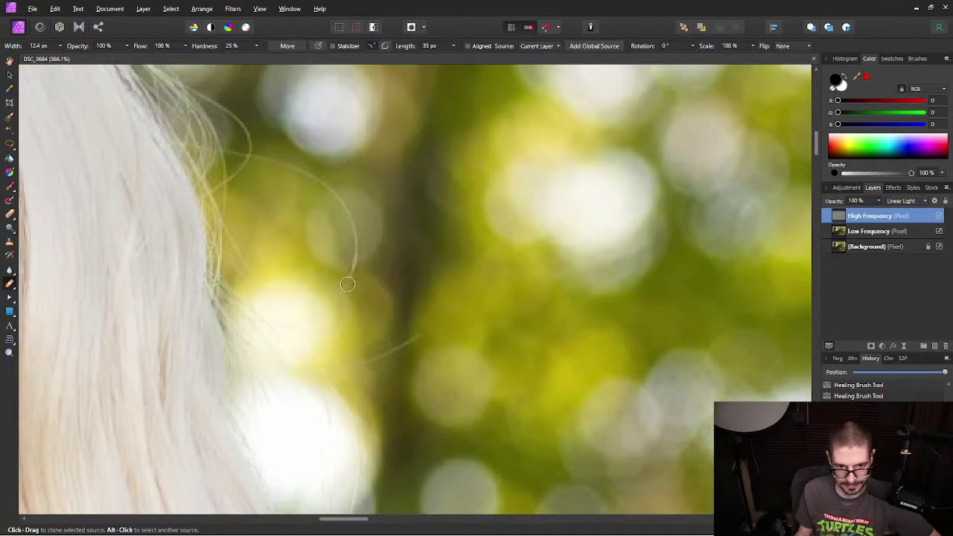
{"action": "left_click_drag", "start_coordinate": [347, 272], "coordinate": [350, 278]}
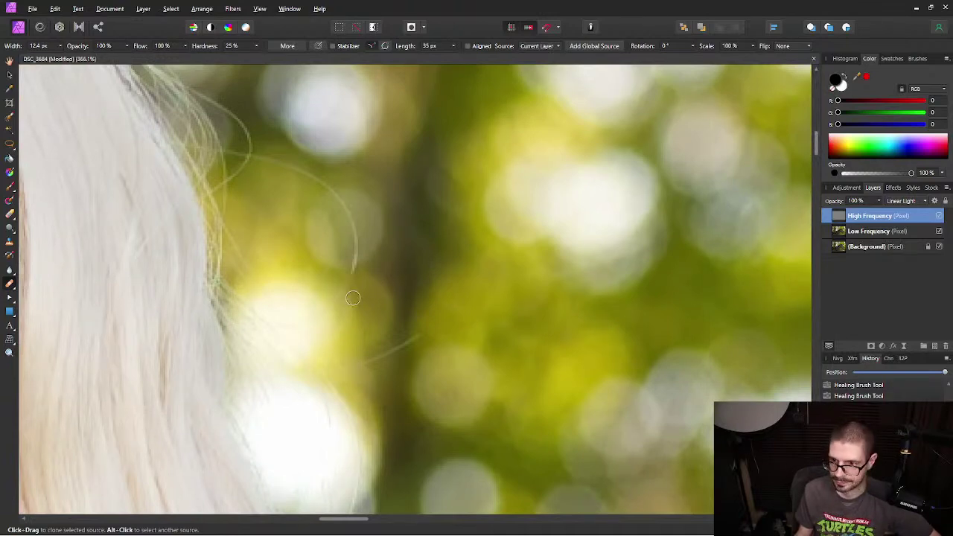
Step: Select the Low Frequency layer along with High Frequency and heal the rest of the curved stray hair up to the hairline
{"action": "left_click", "coordinate": [912, 234], "text": "shift"}
{"action": "mouse_move", "coordinate": [354, 270]}
{"action": "left_mouse_down"}
{"action": "mouse_move", "coordinate": [354, 222]}
{"action": "mouse_move", "coordinate": [321, 183]}
{"action": "left_mouse_up"}
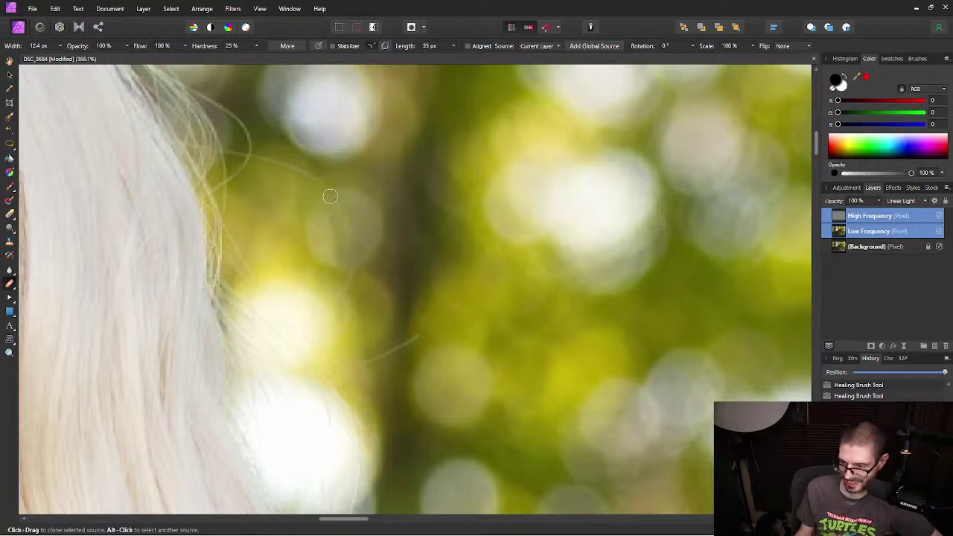
{"action": "left_click_drag", "start_coordinate": [314, 178], "coordinate": [259, 158]}
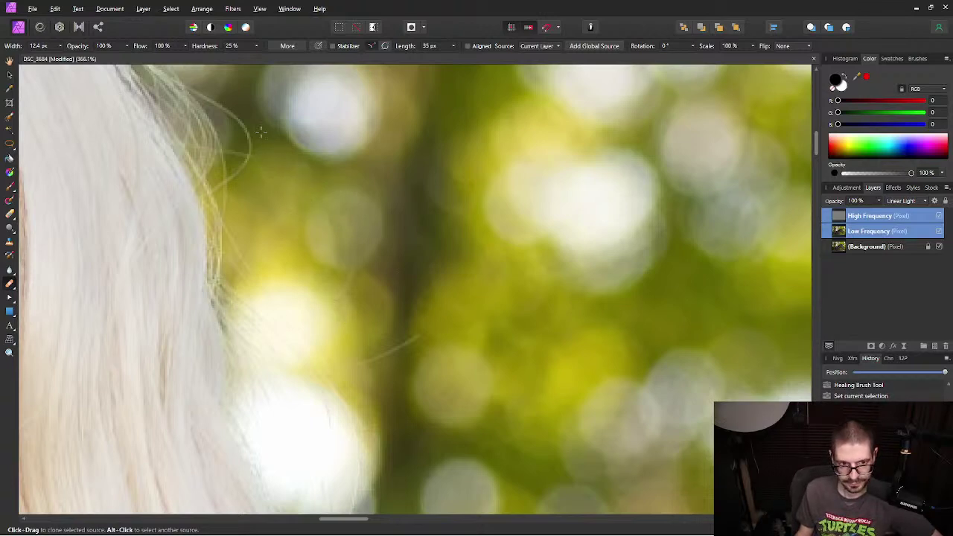
{"action": "key", "text": "alt"}
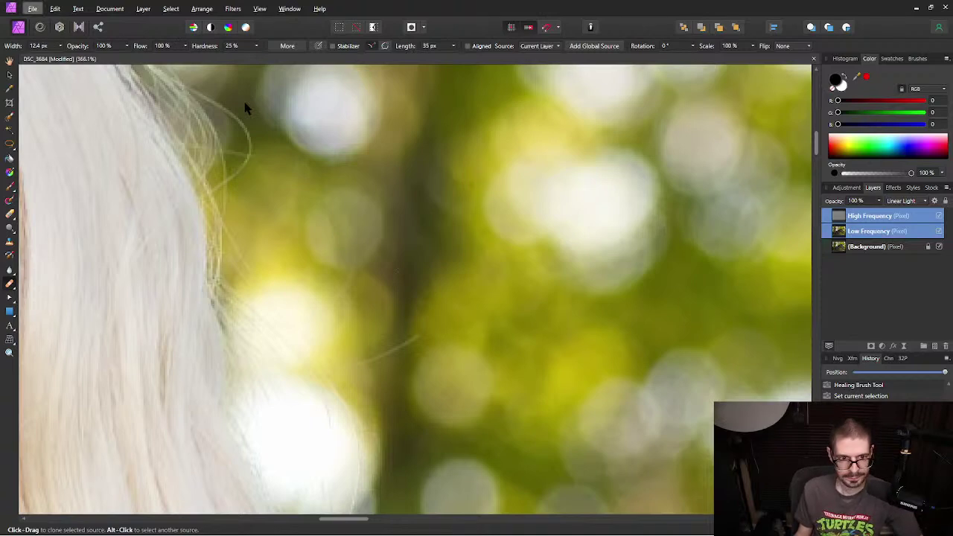
Step: Reduce the Healing Brush width to 9 px and heal the looping stray hair that sticks out beside the rider's eye
{"action": "left_click", "coordinate": [289, 10]}
{"action": "left_click", "coordinate": [387, 6]}
{"action": "key", "text": "["}
{"action": "key", "text": "bracketleft"}
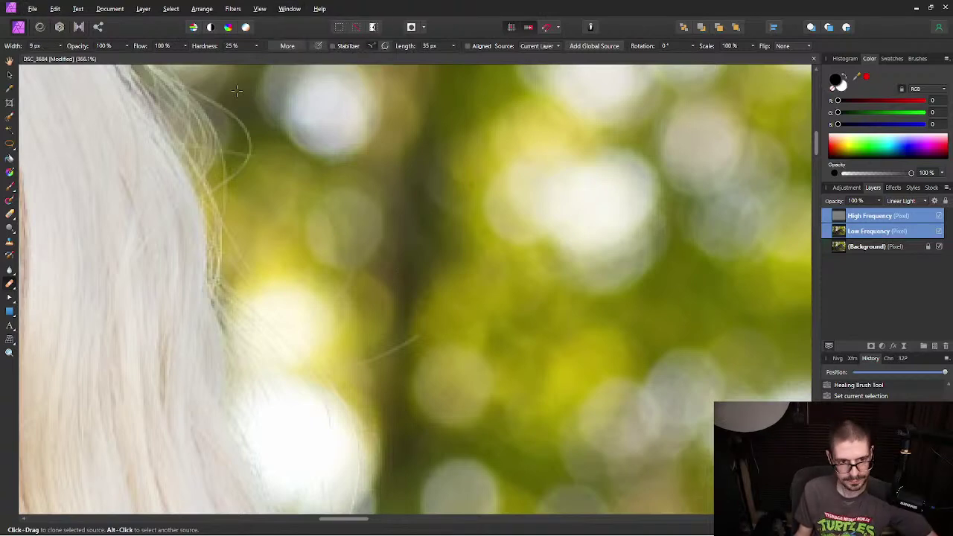
{"action": "left_click_drag", "start_coordinate": [227, 106], "coordinate": [245, 142]}
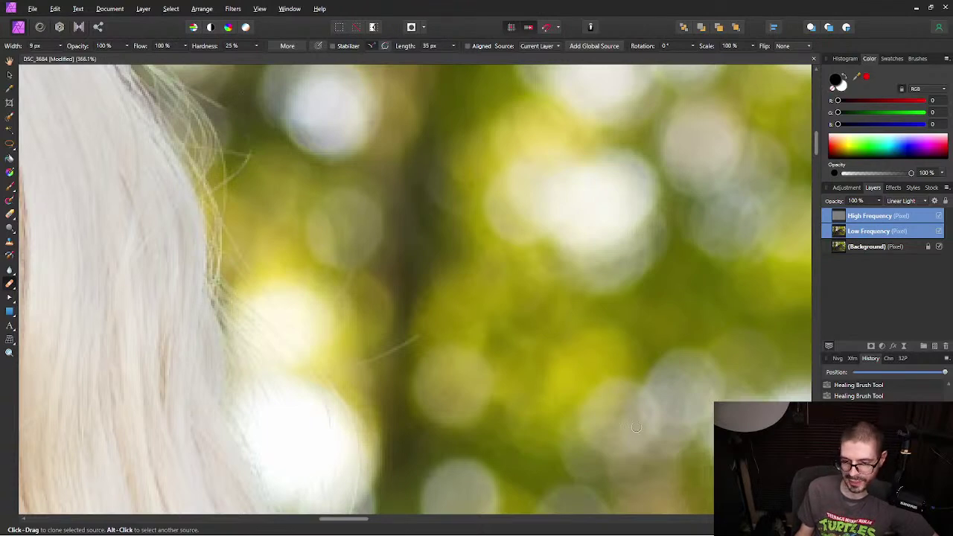
{"action": "left_click_drag", "start_coordinate": [276, 162], "coordinate": [373, 190]}
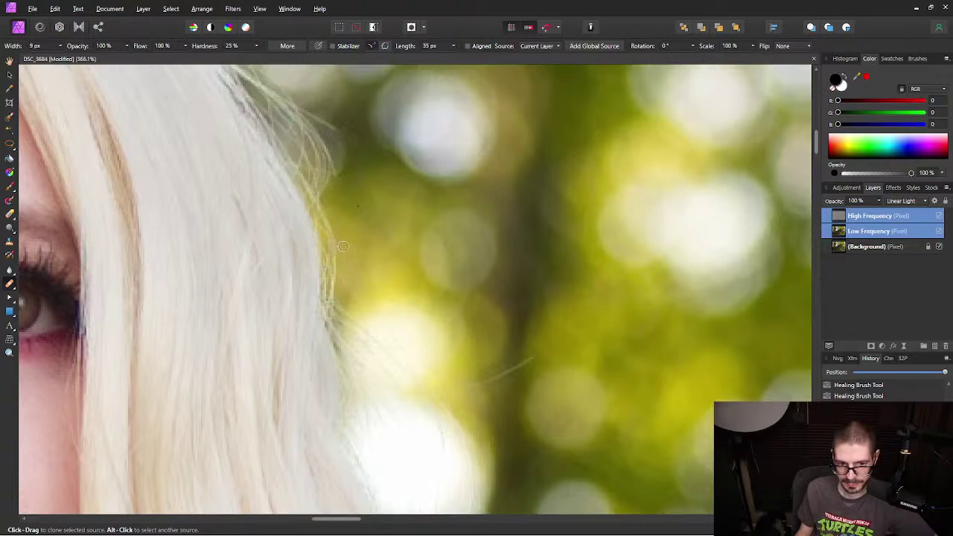
Step: Heal the flyaway hairs against the background along the outer hair edge, up over the crown and past the parting
{"action": "left_click_drag", "start_coordinate": [366, 149], "coordinate": [418, 273]}
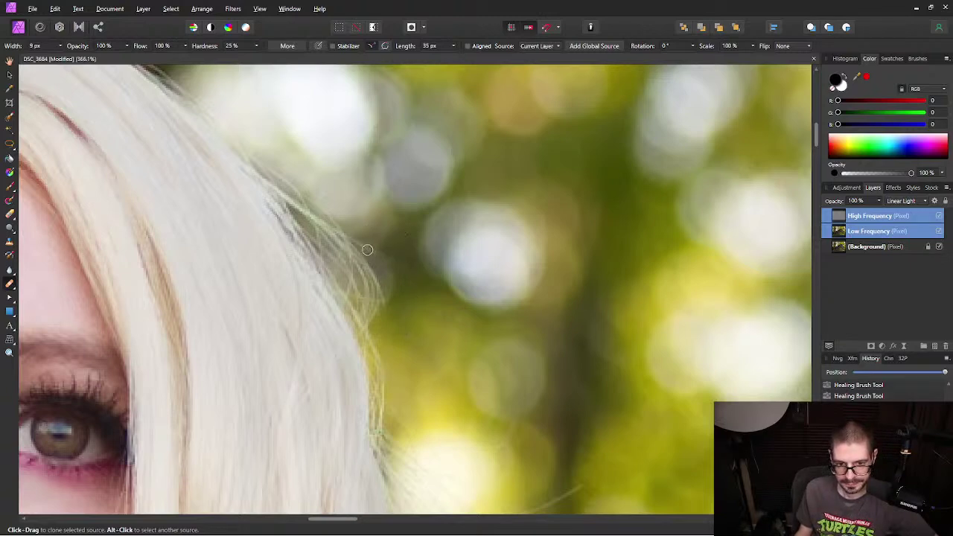
{"action": "key", "text": "space"}
{"action": "left_click_drag", "start_coordinate": [341, 144], "coordinate": [416, 275]}
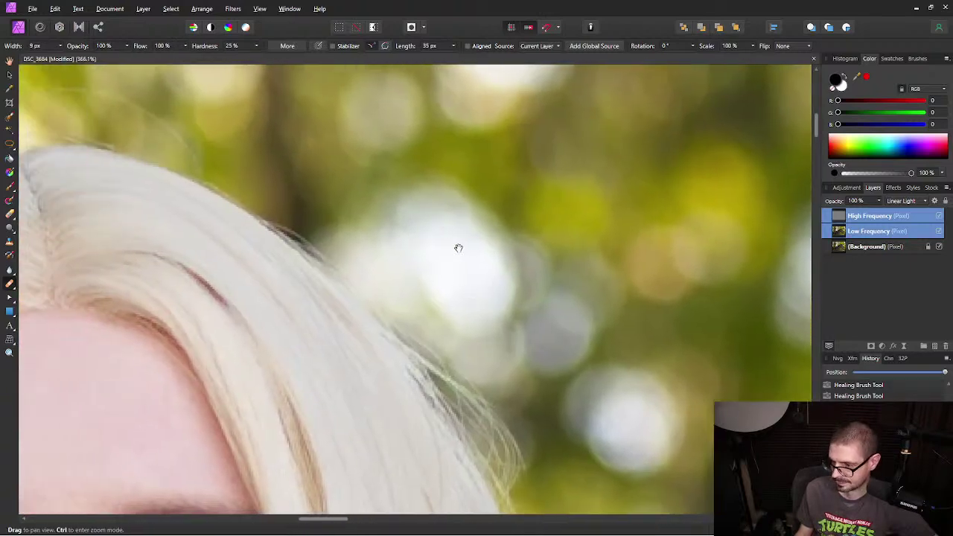
{"action": "key", "text": "space"}
{"action": "left_click_drag", "start_coordinate": [236, 149], "coordinate": [445, 241]}
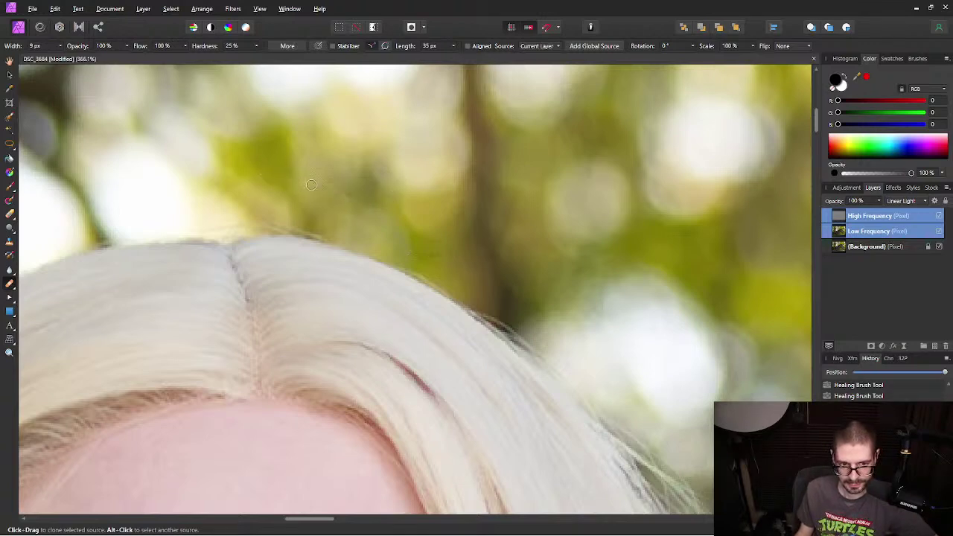
{"action": "left_click_drag", "start_coordinate": [310, 257], "coordinate": [524, 251]}
{"action": "mouse_move", "coordinate": [244, 334]}
{"action": "left_mouse_down"}
{"action": "mouse_move", "coordinate": [451, 271]}
{"action": "mouse_move", "coordinate": [480, 234]}
{"action": "left_mouse_up"}
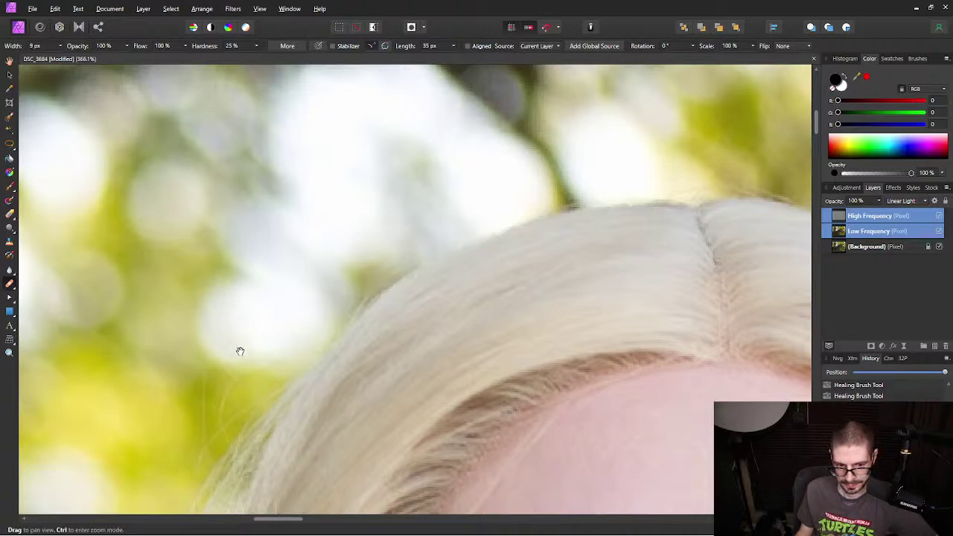
Step: Heal the loose hairs down the outer hair edge on the raised-hand side, resampling the background and undoing the faulty stroke
{"action": "left_click_drag", "start_coordinate": [238, 347], "coordinate": [370, 266]}
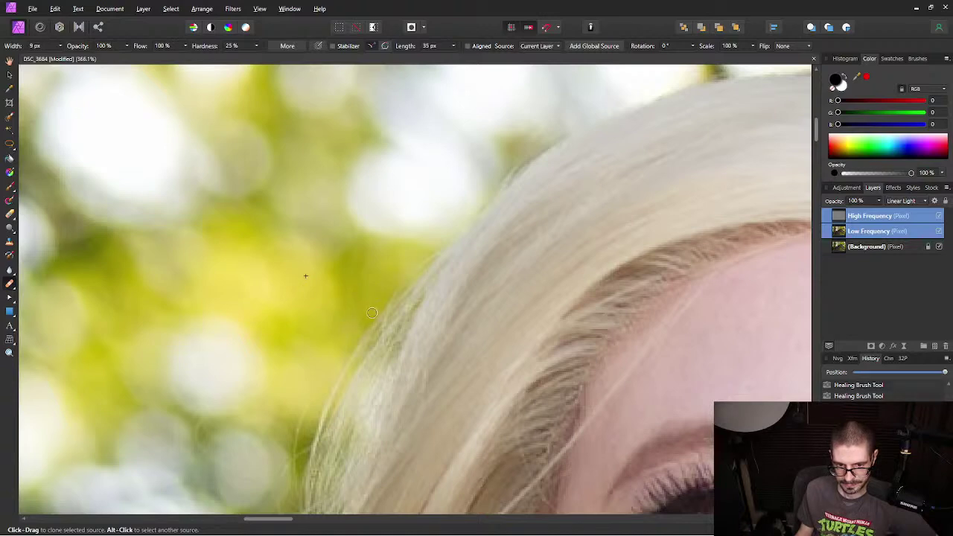
{"action": "left_click_drag", "start_coordinate": [354, 310], "coordinate": [413, 266]}
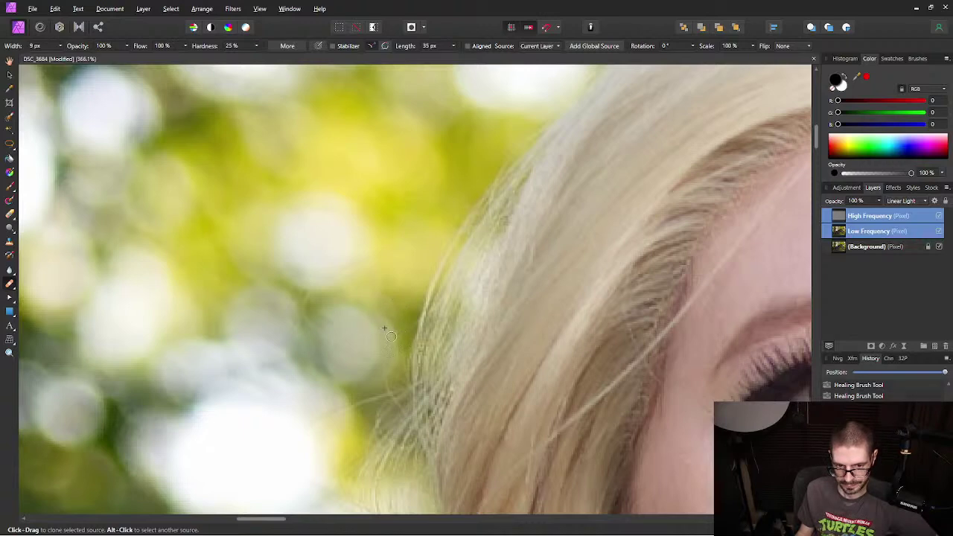
{"action": "left_click", "coordinate": [350, 319], "text": "alt"}
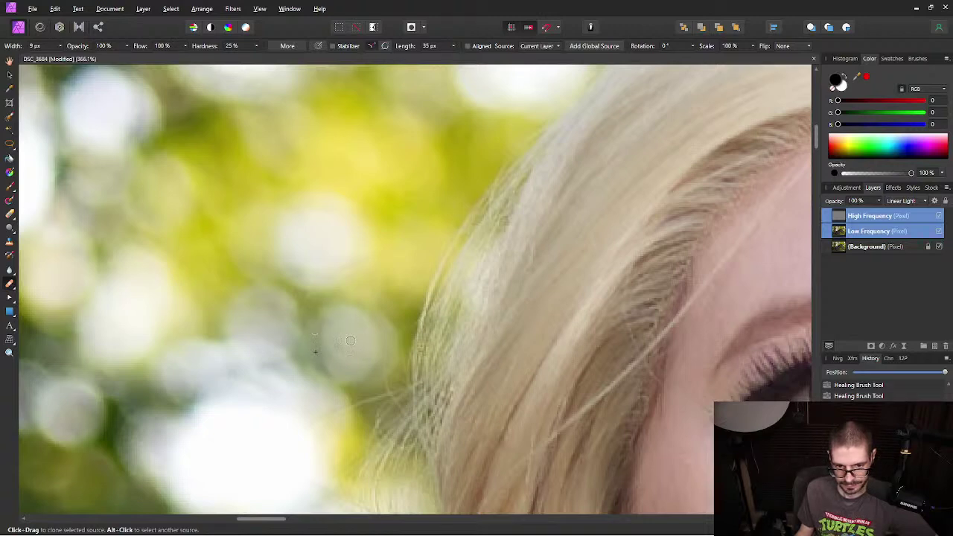
{"action": "key", "text": "ctrl+z"}
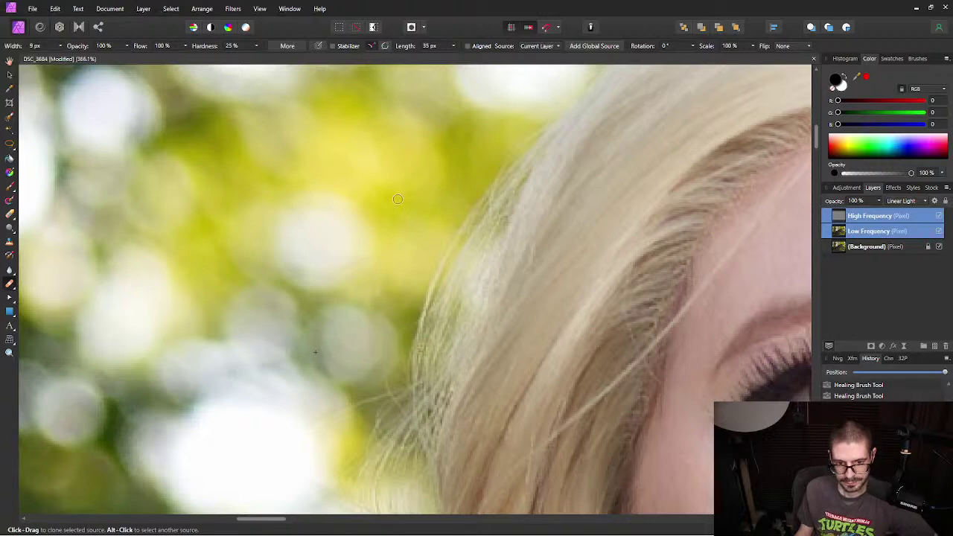
{"action": "left_click_drag", "start_coordinate": [371, 307], "coordinate": [430, 217]}
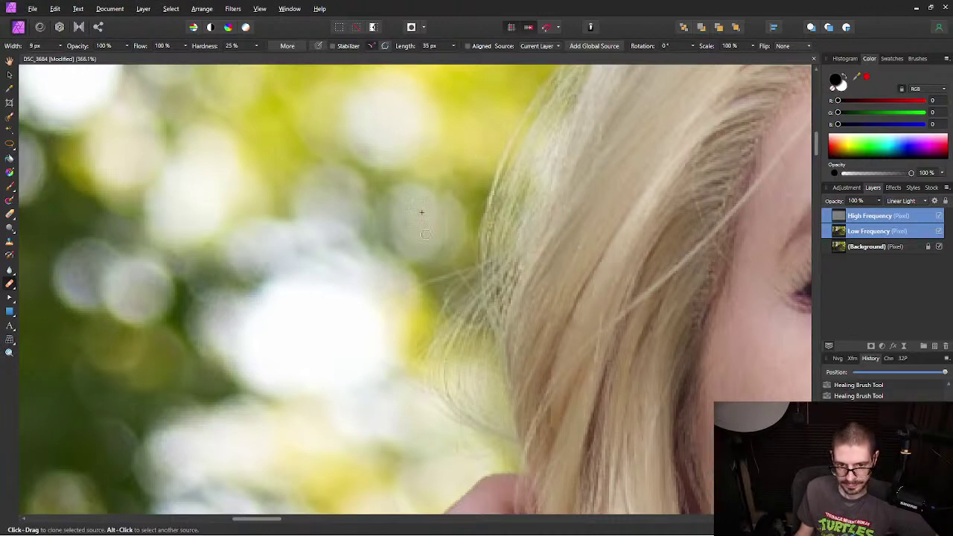
Step: Reduce the Healing Brush width to 6.5 px and heal the fine crossing strands at the hair edge above the raised hand
{"action": "left_click_drag", "start_coordinate": [476, 274], "coordinate": [518, 219]}
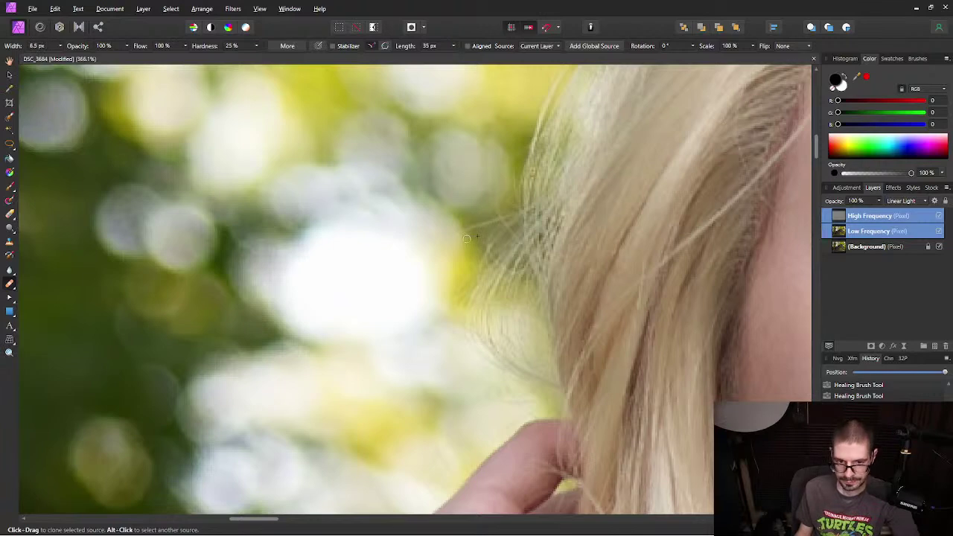
{"action": "scroll", "coordinate": [473, 224], "scroll_direction": "up", "scroll_amount": 4}
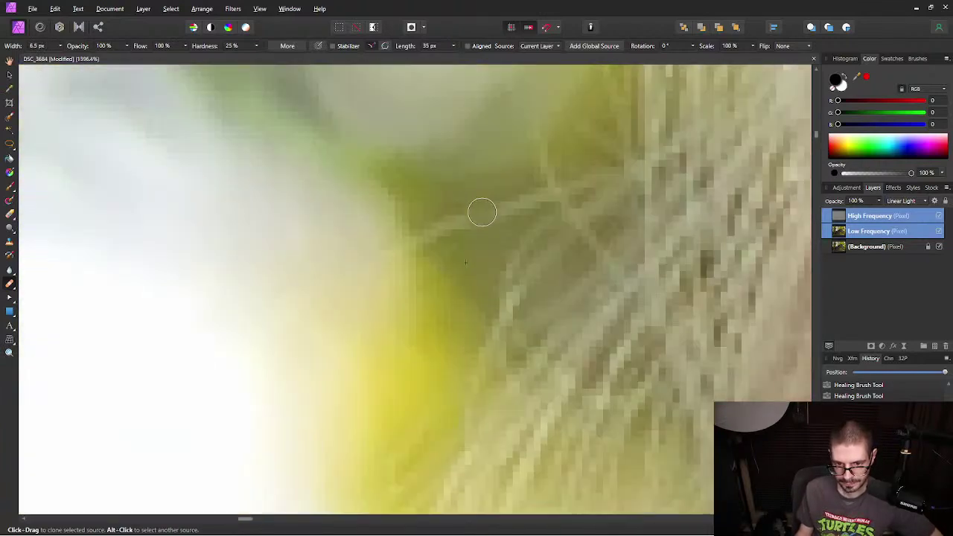
{"action": "mouse_move", "coordinate": [493, 209]}
{"action": "left_mouse_down"}
{"action": "mouse_move", "coordinate": [474, 223]}
{"action": "mouse_move", "coordinate": [532, 198]}
{"action": "mouse_move", "coordinate": [461, 208]}
{"action": "mouse_move", "coordinate": [440, 226]}
{"action": "left_mouse_up"}
{"action": "key", "text": "space"}
{"action": "mouse_move", "coordinate": [499, 180]}
{"action": "left_mouse_down"}
{"action": "mouse_move", "coordinate": [288, 320]}
{"action": "mouse_move", "coordinate": [273, 442]}
{"action": "mouse_move", "coordinate": [298, 283]}
{"action": "left_mouse_up"}
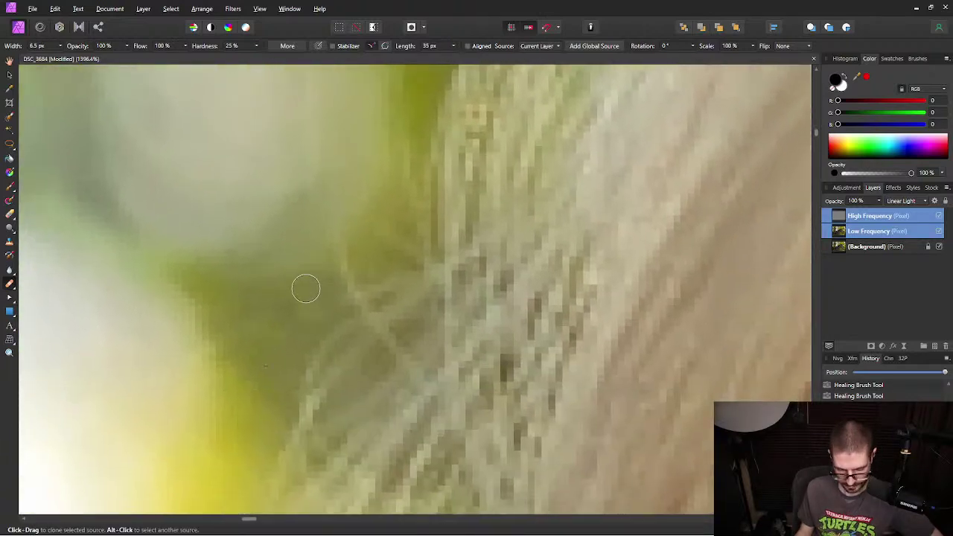
{"action": "left_click", "coordinate": [283, 295], "text": "alt"}
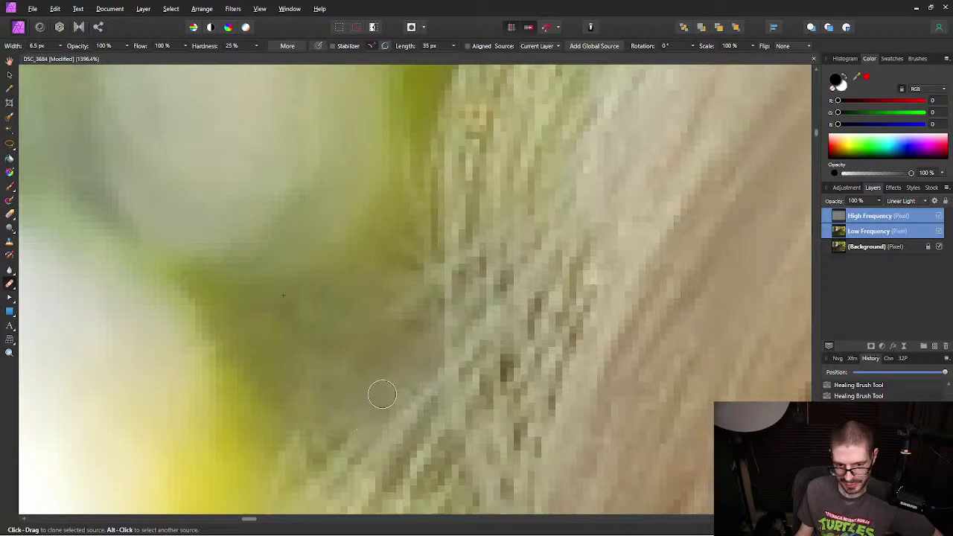
{"action": "scroll", "coordinate": [344, 379], "scroll_direction": "down", "scroll_amount": 10}
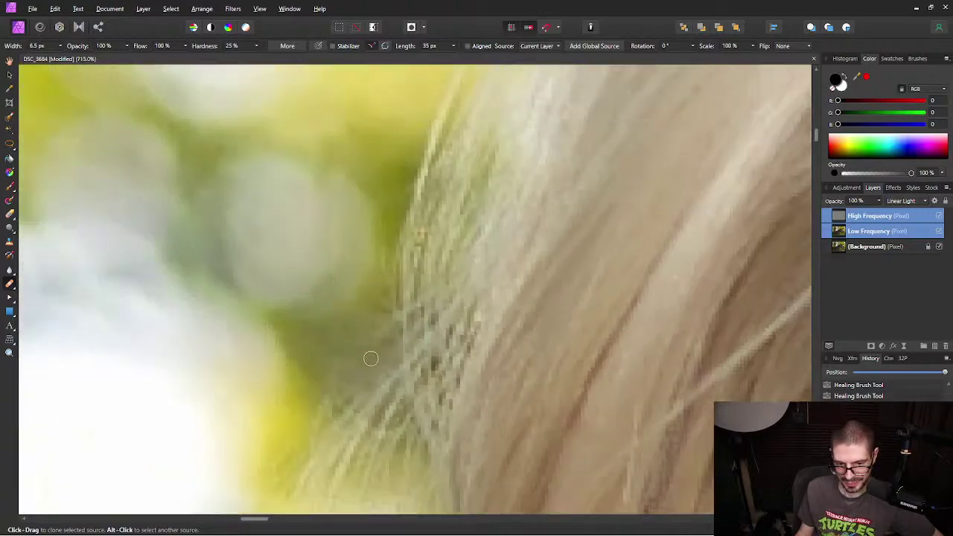
{"action": "scroll", "coordinate": [371, 367], "scroll_direction": "down", "scroll_amount": 4}
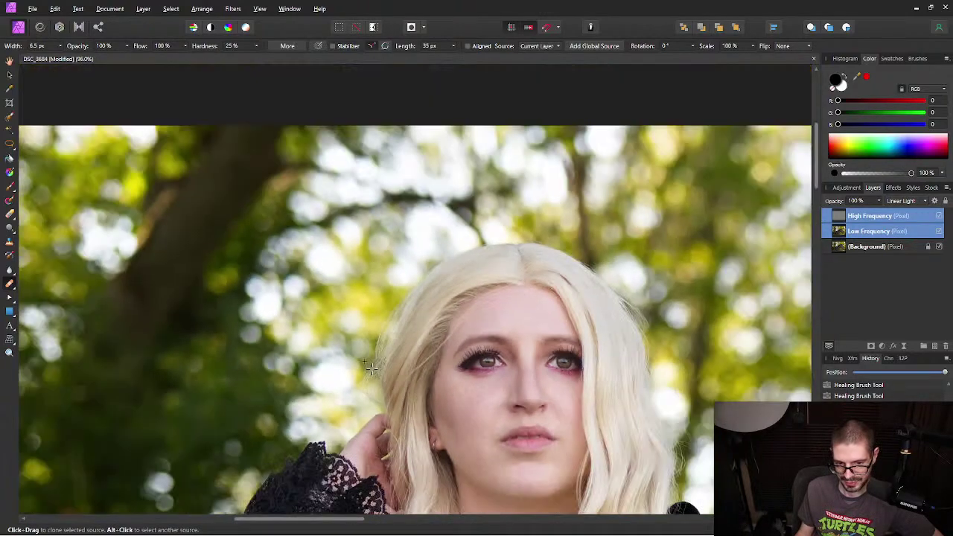
Step: Reduce the Healing Brush width to 4 px and touch up the crossing strands above the raised hand more finely
{"action": "scroll", "coordinate": [364, 393], "scroll_direction": "up", "scroll_amount": 8}
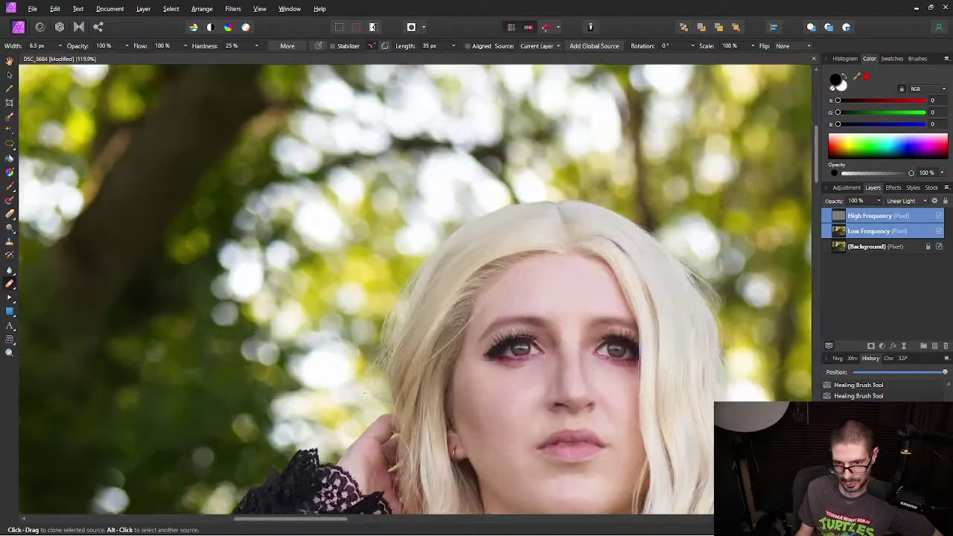
{"action": "scroll", "coordinate": [372, 367], "scroll_direction": "down", "scroll_amount": 2}
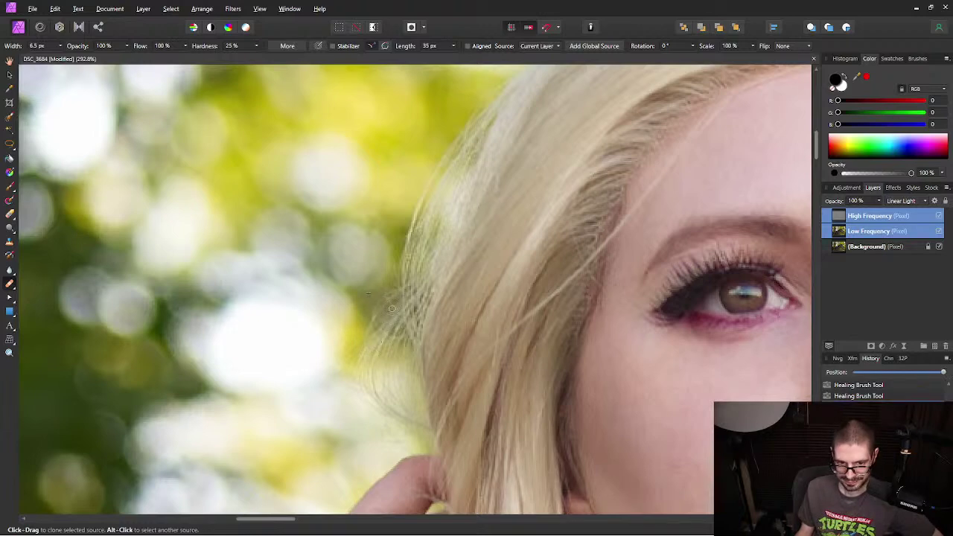
{"action": "scroll", "coordinate": [375, 308], "scroll_direction": "up", "scroll_amount": 8}
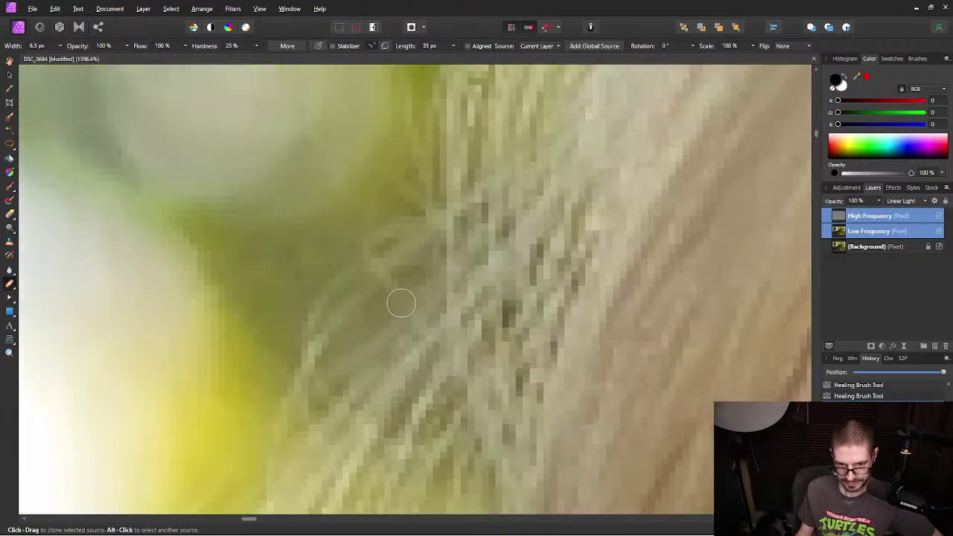
{"action": "key", "text": "bracketleft"}
{"action": "key", "text": "bracketleft"}
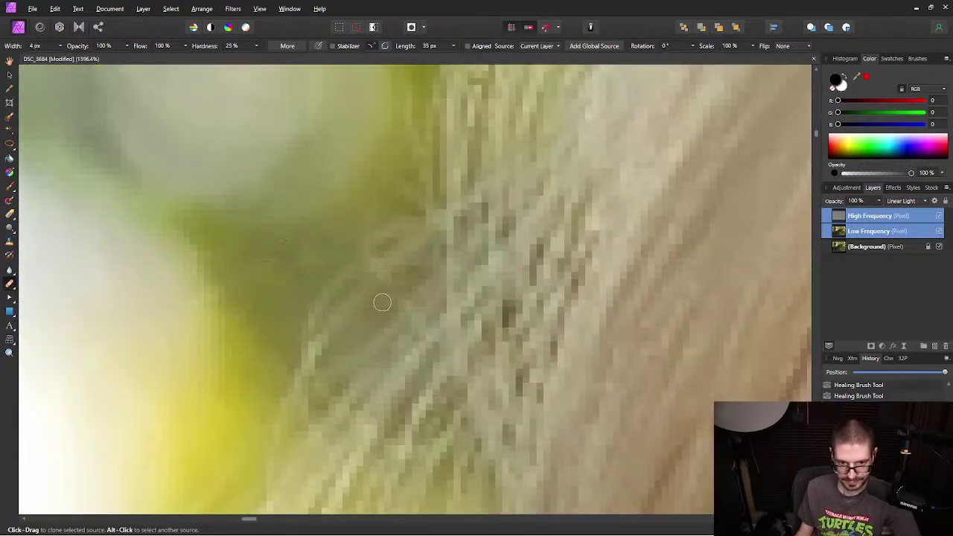
{"action": "scroll", "coordinate": [481, 331], "scroll_direction": "down", "scroll_amount": 12}
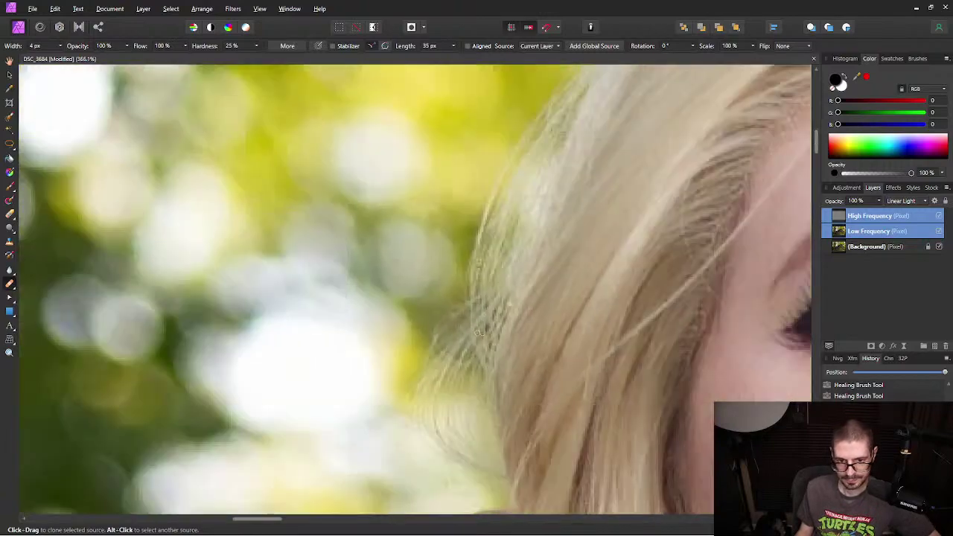
Step: Heal the protruding strand tips at the upper hair edge opposite the raised hand, restricting the brush to the High Frequency layer
{"action": "scroll", "coordinate": [577, 340], "scroll_direction": "down", "scroll_amount": 2}
{"action": "scroll", "coordinate": [521, 298], "scroll_direction": "right", "scroll_amount": 6}
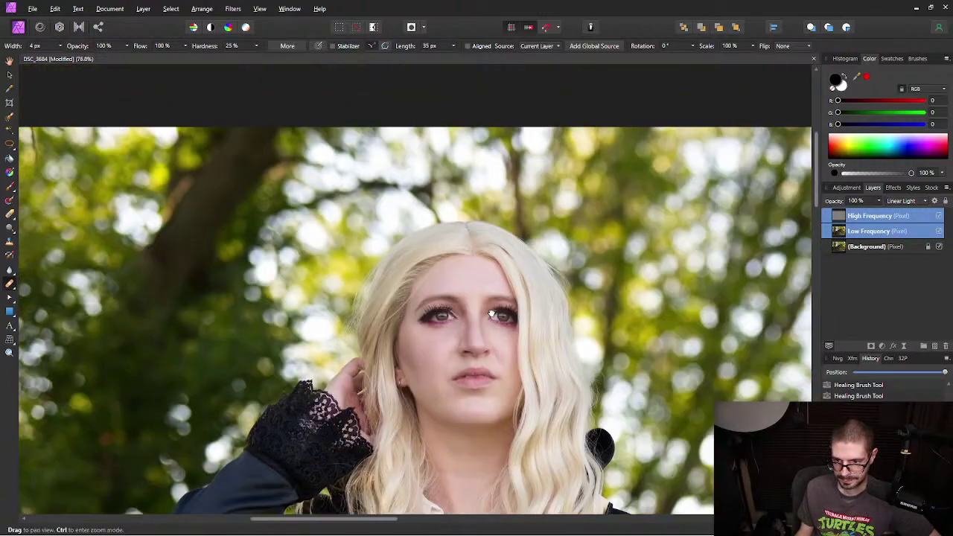
{"action": "scroll", "coordinate": [486, 268], "scroll_direction": "up", "scroll_amount": 4}
{"action": "scroll", "coordinate": [488, 313], "scroll_direction": "up", "scroll_amount": 5}
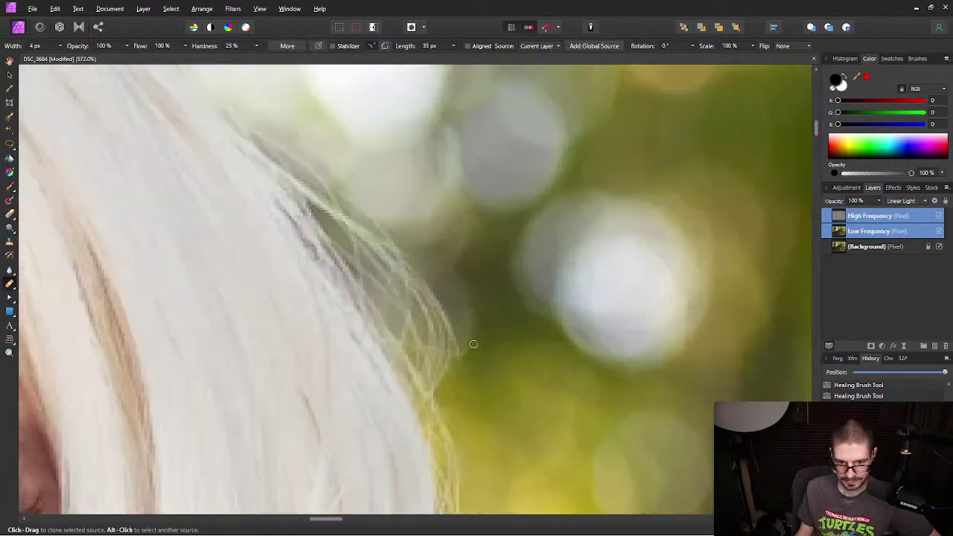
{"action": "scroll", "coordinate": [474, 345], "scroll_direction": "up", "scroll_amount": 2}
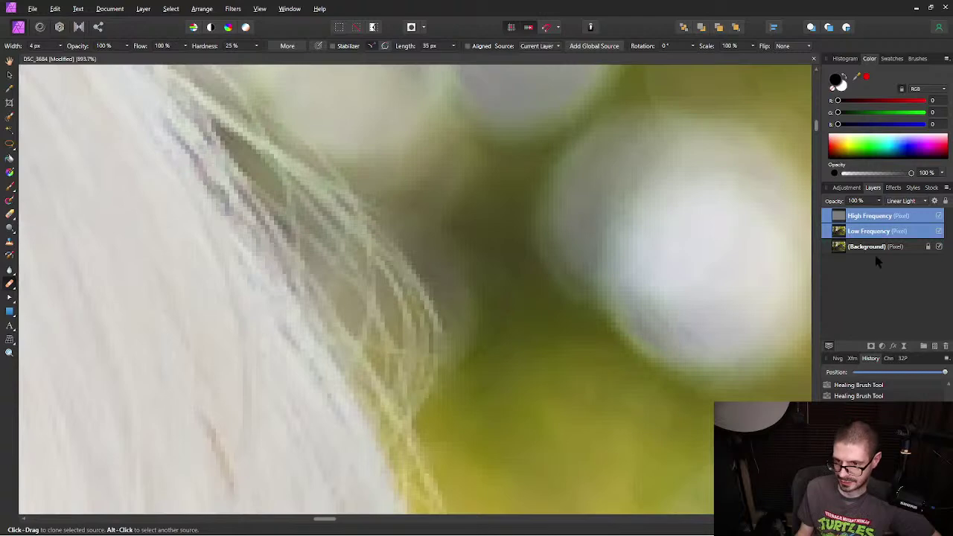
{"action": "left_click", "coordinate": [917, 218]}
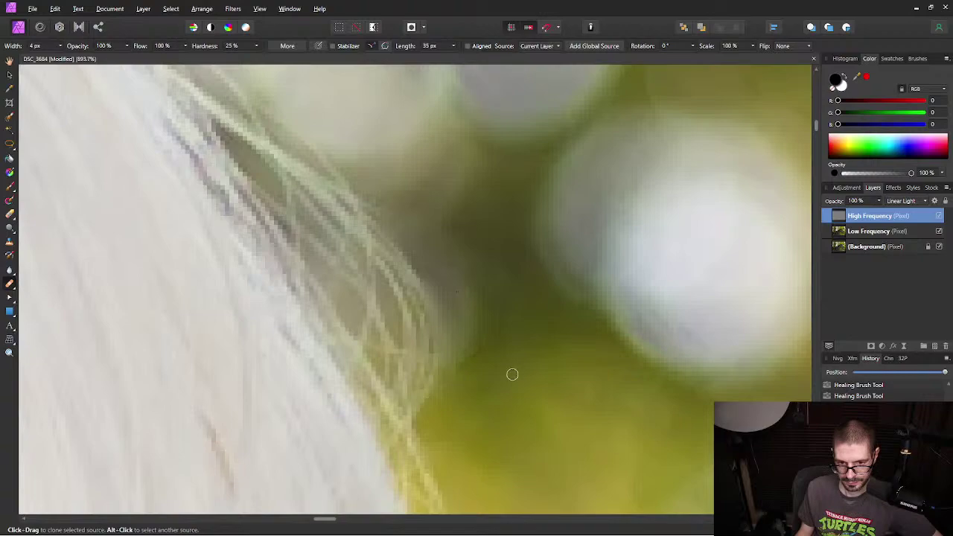
{"action": "scroll", "coordinate": [515, 373], "scroll_direction": "down", "scroll_amount": 10}
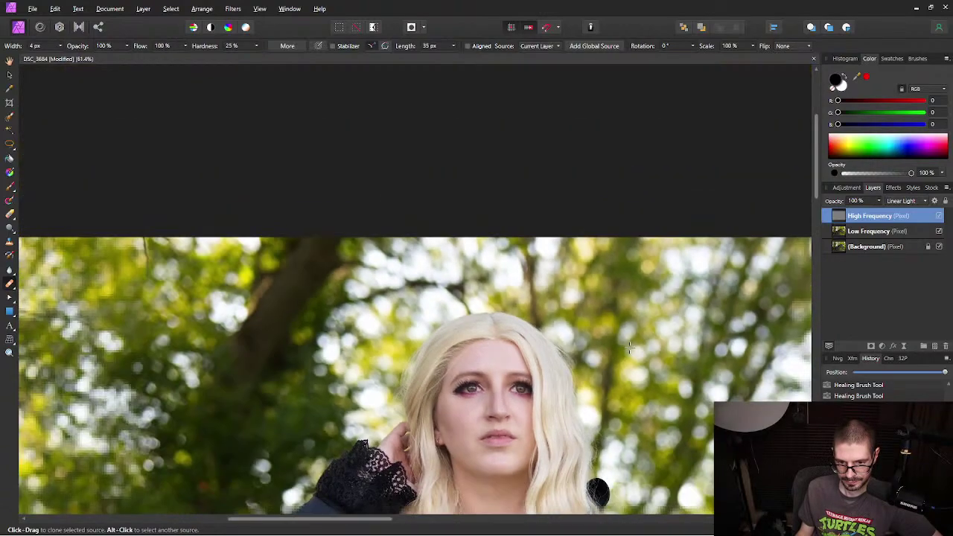
Step: Enlarge the Healing Brush to 8 px and heal the short curved stray hair beside the lower locks on the High Frequency layer
{"action": "scroll", "coordinate": [596, 453], "scroll_direction": "up", "scroll_amount": 5}
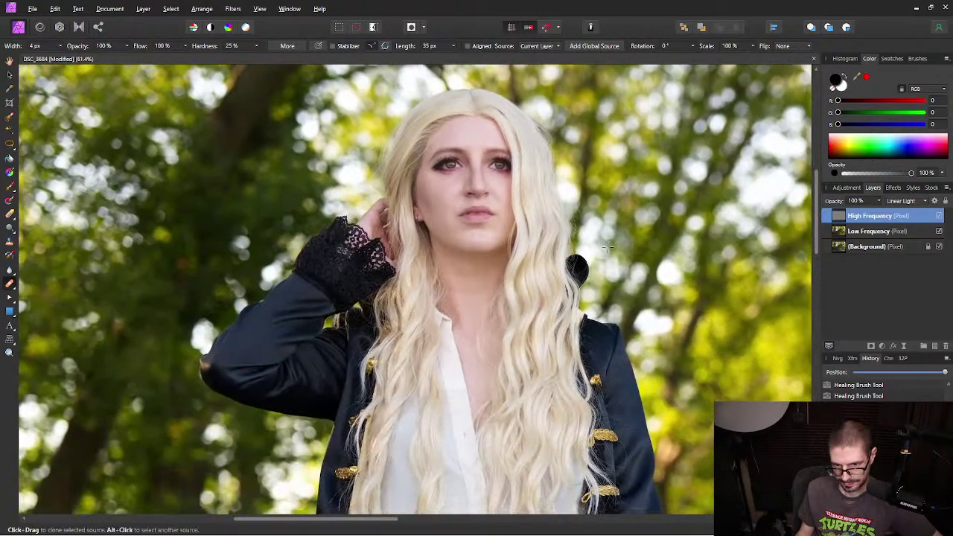
{"action": "scroll", "coordinate": [586, 218], "scroll_direction": "up", "scroll_amount": 8}
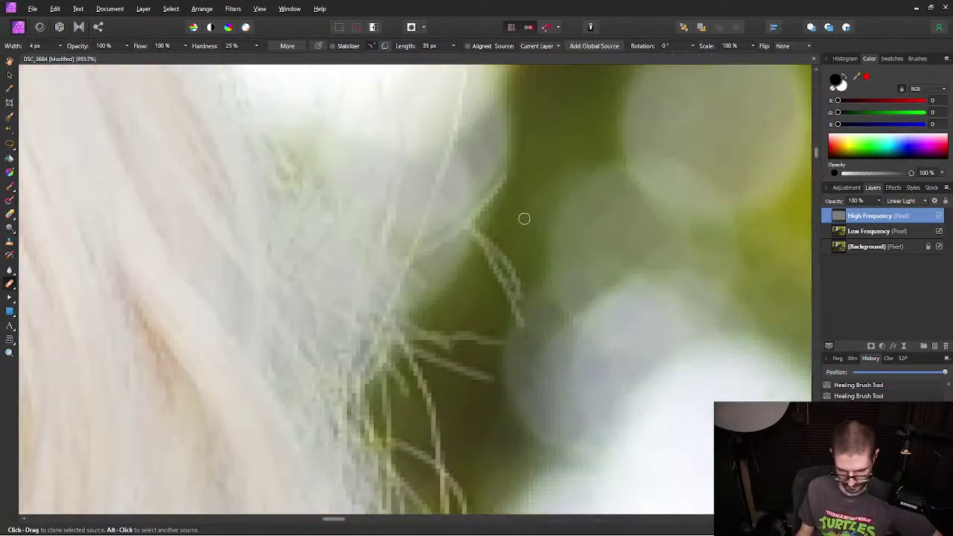
{"action": "key", "text": "bracketright"}
{"action": "key", "text": "bracketright"}
{"action": "key", "text": "bracketright"}
{"action": "key", "text": "bracketright"}
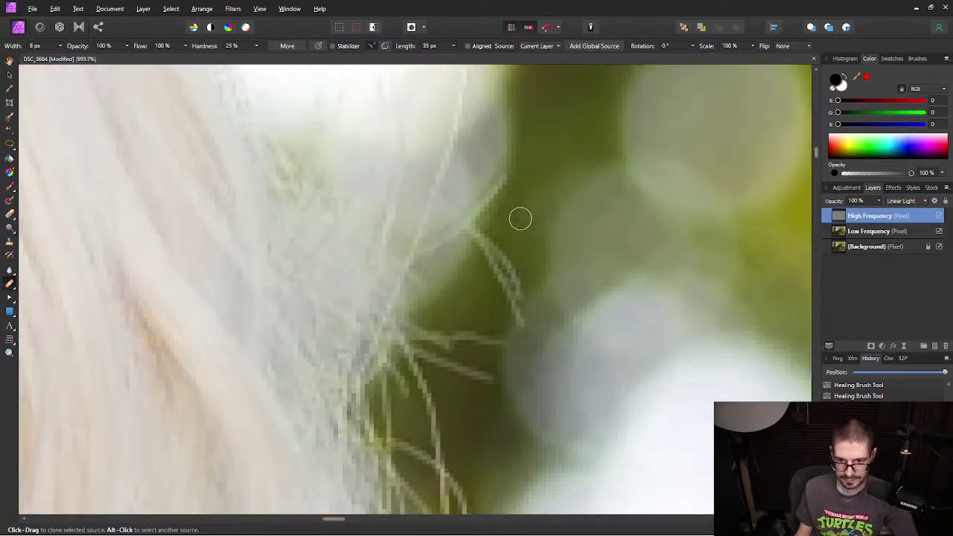
{"action": "left_click_drag", "start_coordinate": [494, 248], "coordinate": [508, 277]}
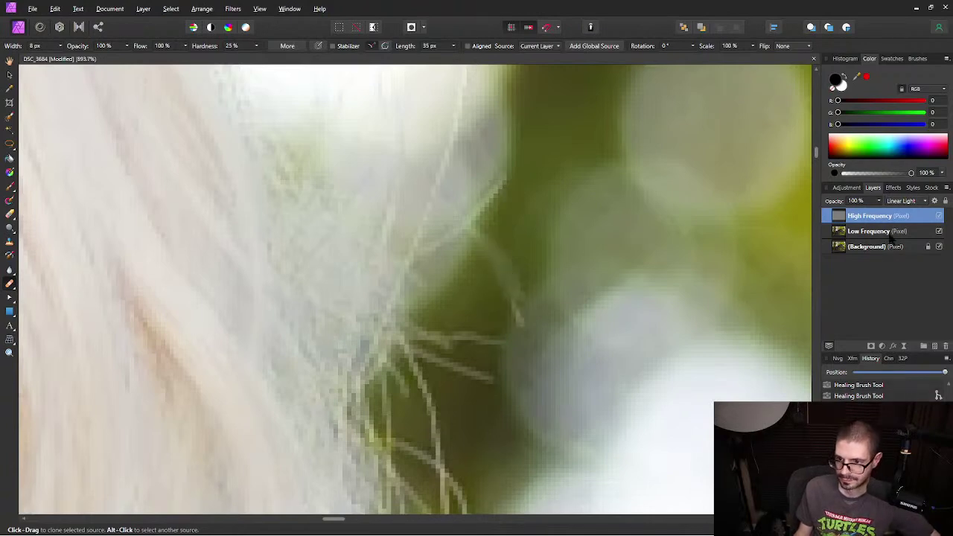
Step: Add Low Frequency to the selection, heal the rest of the curved hair and the horizontal strand below it, and reselect only High Frequency
{"action": "left_click", "coordinate": [909, 232], "text": "shift"}
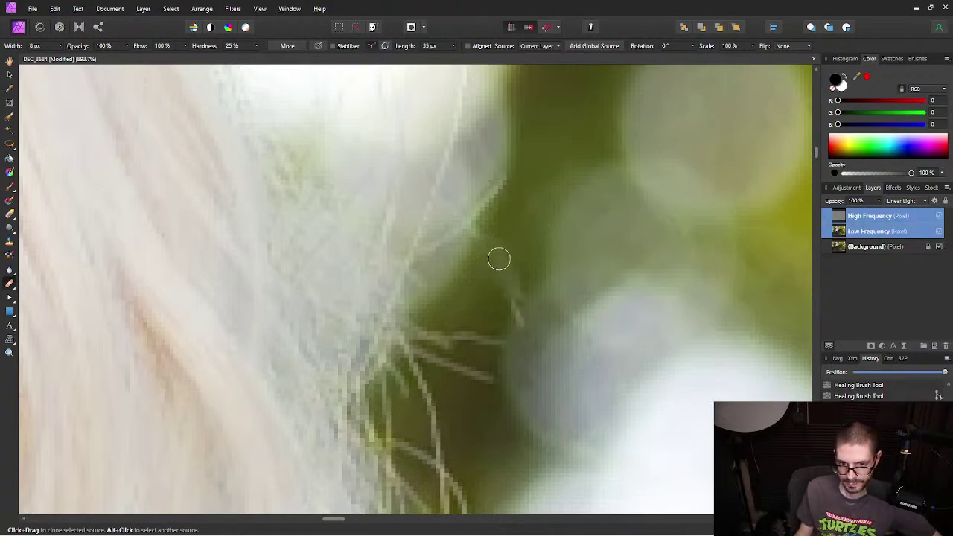
{"action": "mouse_move", "coordinate": [508, 274]}
{"action": "left_mouse_down"}
{"action": "mouse_move", "coordinate": [519, 328]}
{"action": "mouse_move", "coordinate": [532, 332]}
{"action": "mouse_move", "coordinate": [574, 286]}
{"action": "mouse_move", "coordinate": [476, 308]}
{"action": "mouse_move", "coordinate": [470, 335]}
{"action": "left_mouse_up"}
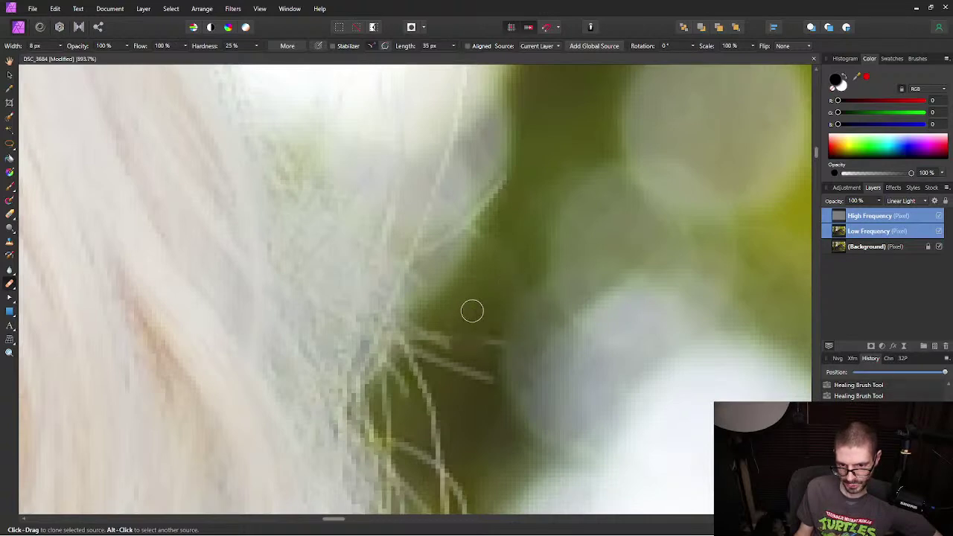
{"action": "left_click", "coordinate": [920, 219]}
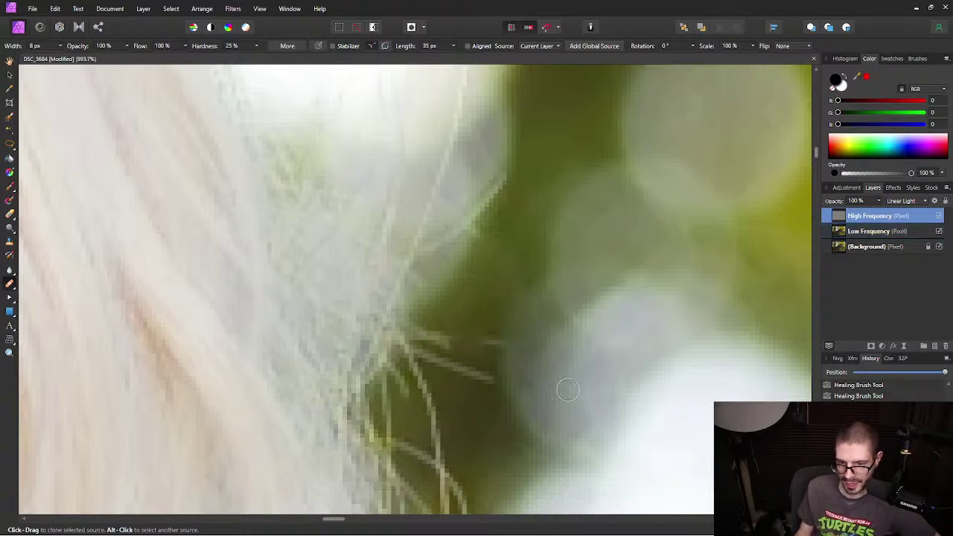
Step: Try to heal the short horizontal strands on High Frequency only, and examine the same area on the Low Frequency layer
{"action": "left_click_drag", "start_coordinate": [434, 360], "coordinate": [441, 355]}
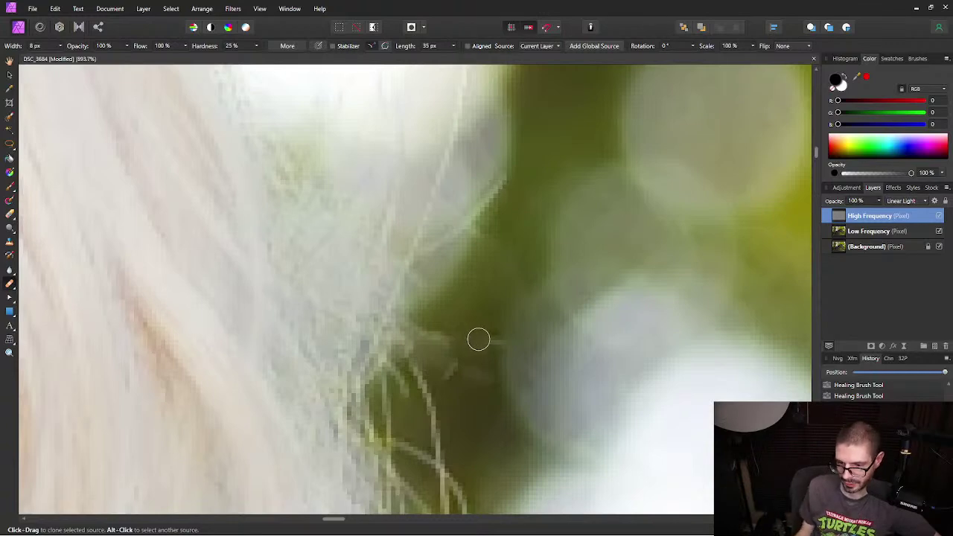
{"action": "left_click_drag", "start_coordinate": [477, 335], "coordinate": [513, 345]}
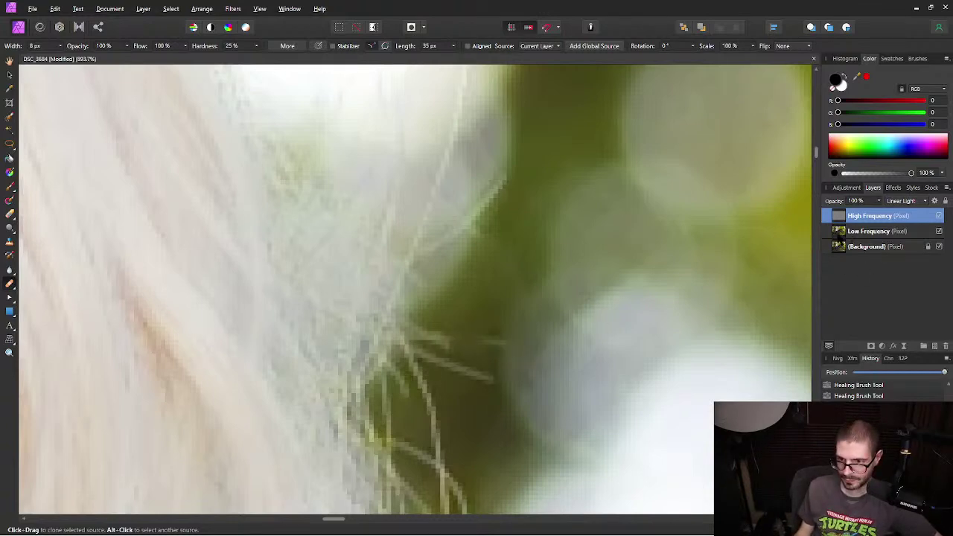
{"action": "left_click", "coordinate": [868, 231]}
{"action": "scroll", "coordinate": [464, 437], "scroll_direction": "up", "scroll_amount": 3}
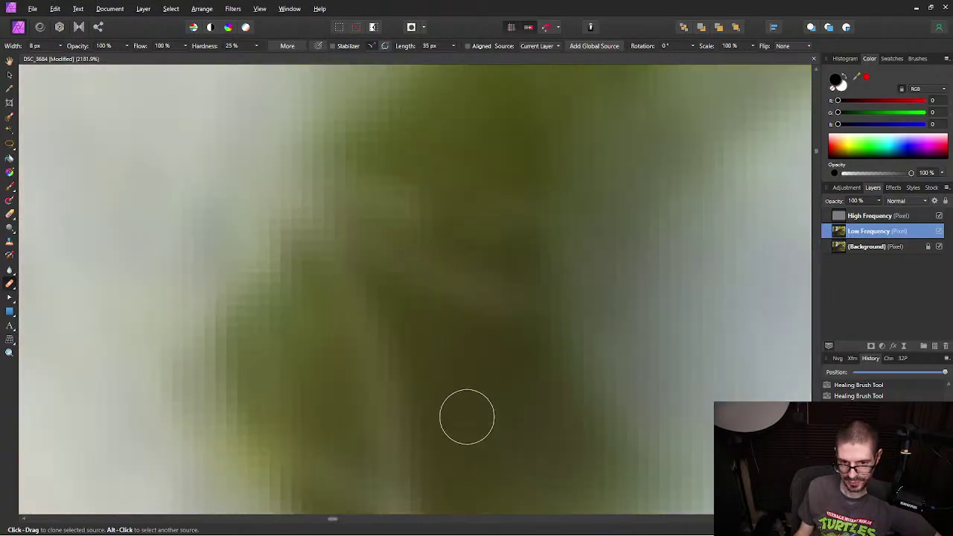
{"action": "scroll", "coordinate": [467, 419], "scroll_direction": "down", "scroll_amount": 3}
{"action": "scroll", "coordinate": [491, 374], "scroll_direction": "down", "scroll_amount": 1}
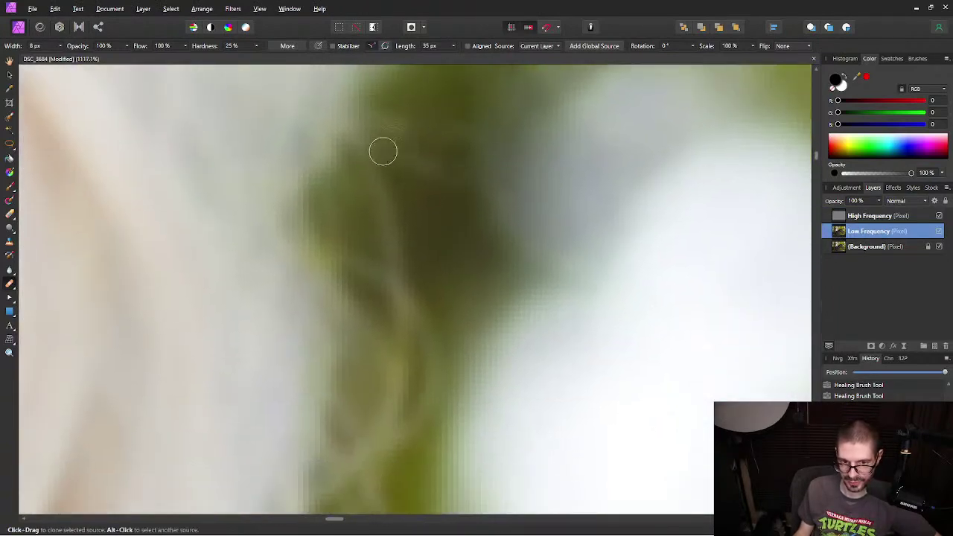
{"action": "left_click_drag", "start_coordinate": [512, 272], "coordinate": [511, 348]}
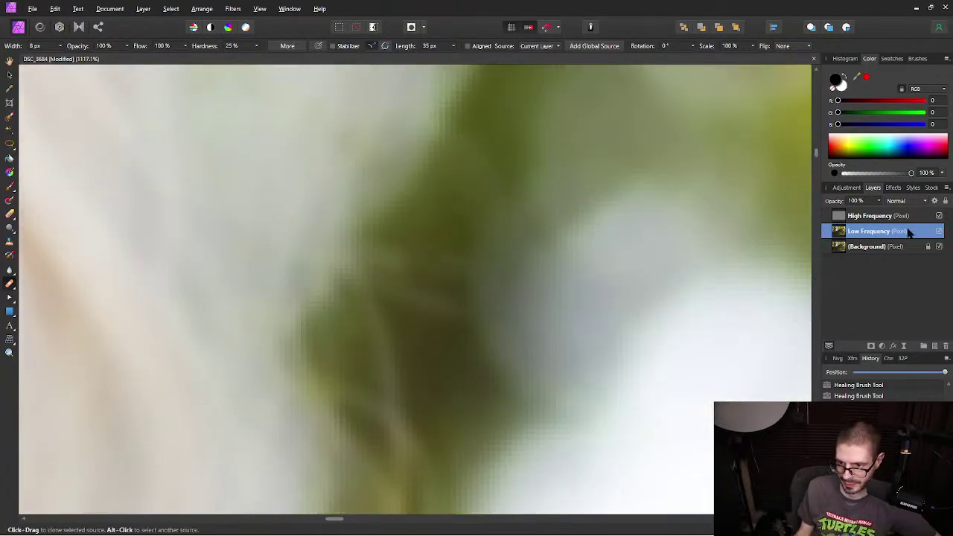
Step: Select both frequency layers and heal the short horizontal strands and the long curved strand beneath them
{"action": "left_click", "coordinate": [922, 216], "text": "shift"}
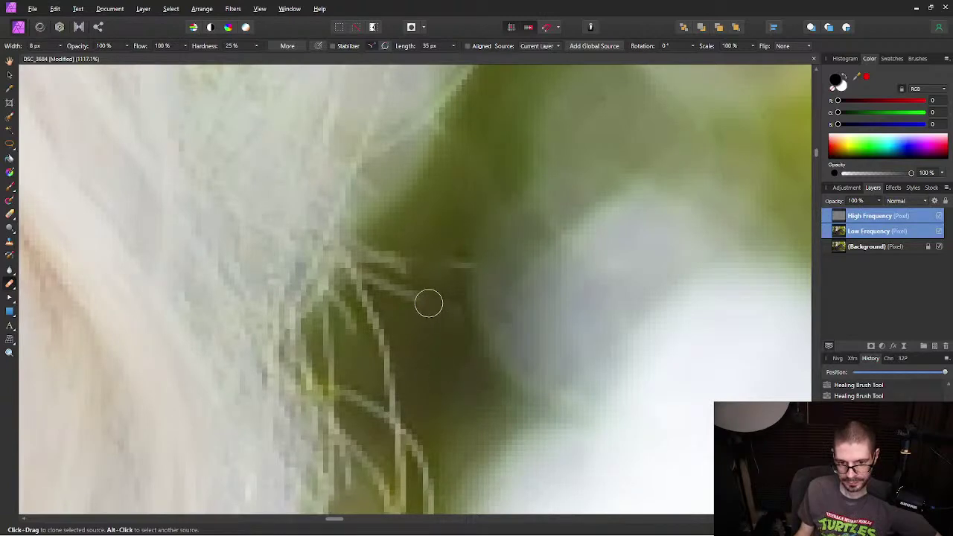
{"action": "left_click", "coordinate": [380, 279]}
{"action": "left_click_drag", "start_coordinate": [415, 261], "coordinate": [457, 262]}
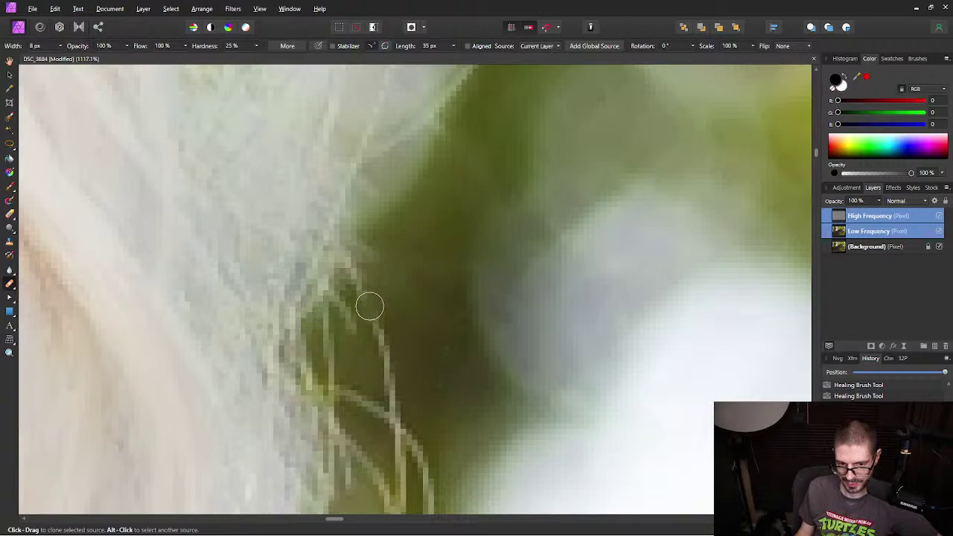
{"action": "mouse_move", "coordinate": [373, 319]}
{"action": "left_mouse_down"}
{"action": "mouse_move", "coordinate": [387, 347]}
{"action": "mouse_move", "coordinate": [392, 398]}
{"action": "left_mouse_up"}
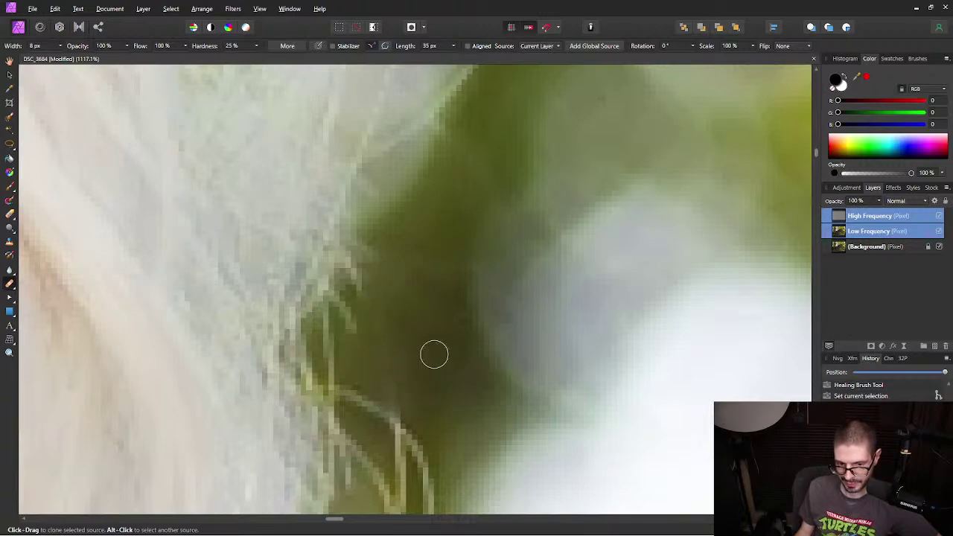
Step: Heal the short hairs sticking out at the notch in the hair edge, sampling the dark background beside them
{"action": "key", "text": "alt"}
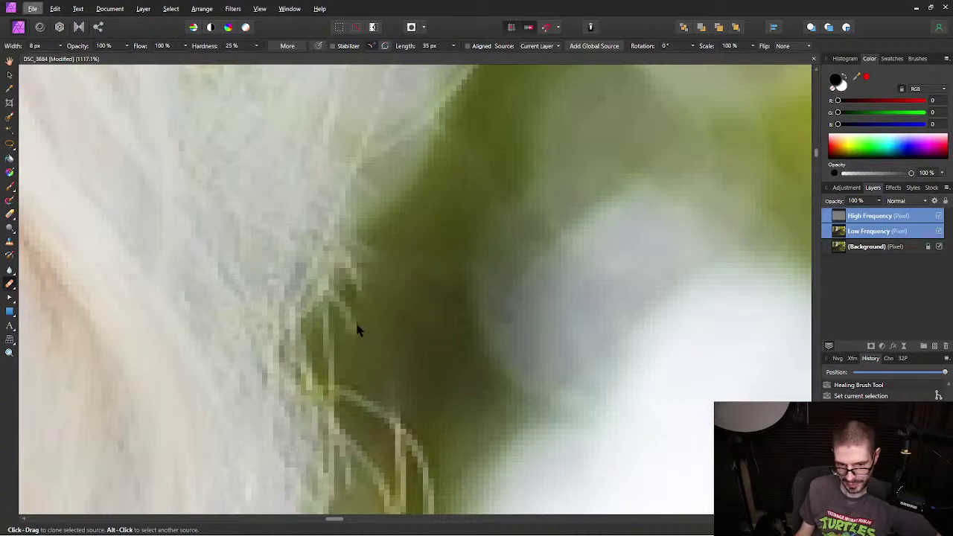
{"action": "key", "text": "alt"}
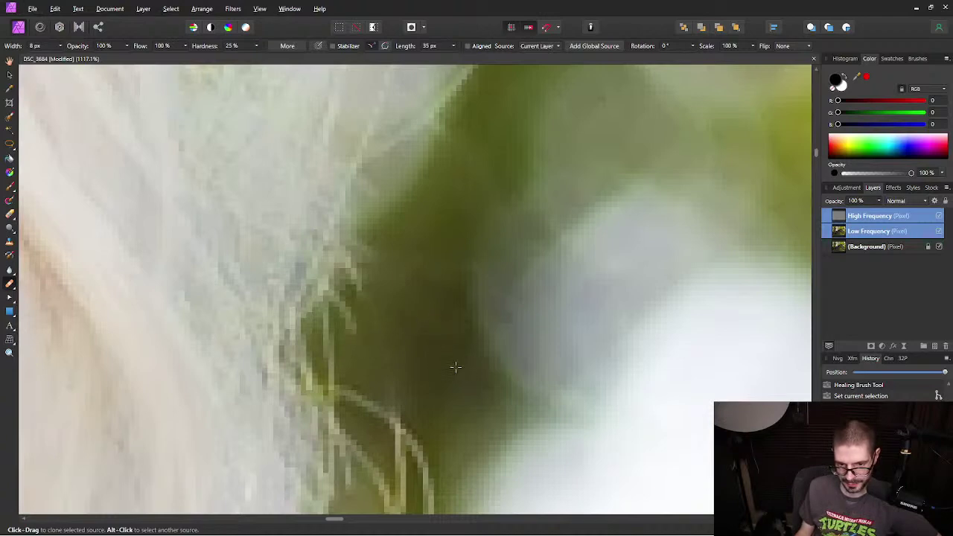
{"action": "left_click_drag", "start_coordinate": [351, 321], "coordinate": [366, 276]}
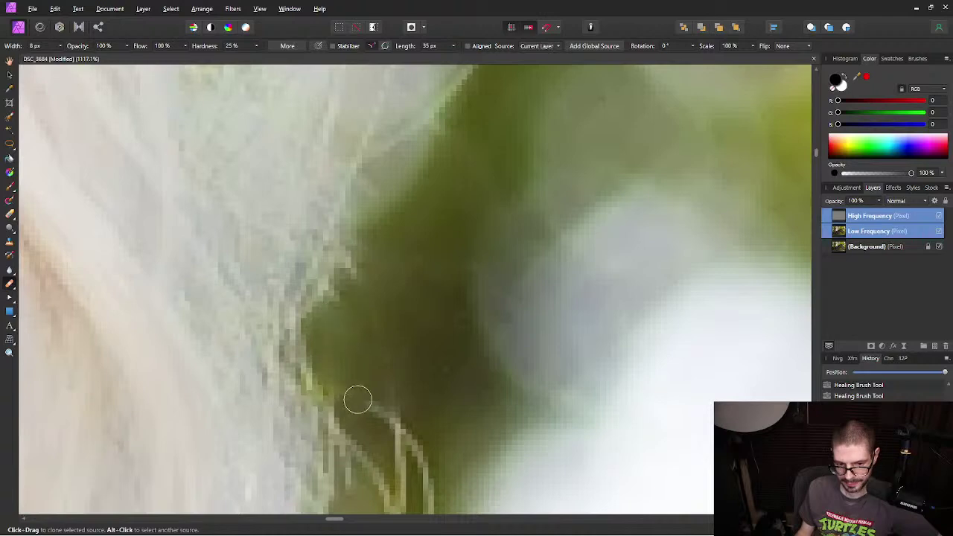
Step: Heal the remaining arching strand over the dark background and the top of the looping strand below it
{"action": "mouse_move", "coordinate": [386, 412]}
{"action": "left_mouse_down"}
{"action": "mouse_move", "coordinate": [406, 426]}
{"action": "mouse_move", "coordinate": [390, 418]}
{"action": "mouse_move", "coordinate": [421, 461]}
{"action": "mouse_move", "coordinate": [444, 407]}
{"action": "left_mouse_up"}
{"action": "scroll", "coordinate": [444, 406], "scroll_direction": "down", "scroll_amount": 5}
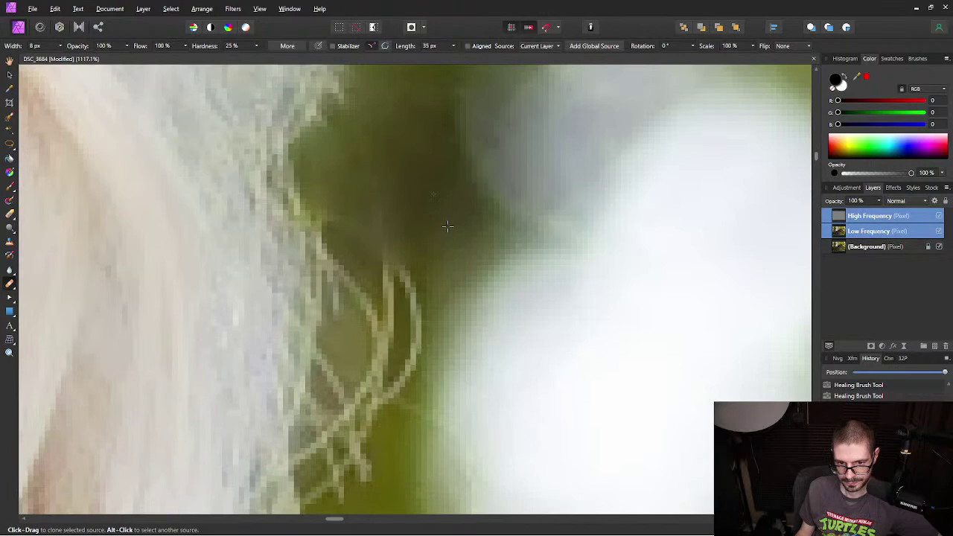
{"action": "mouse_move", "coordinate": [412, 283]}
{"action": "left_mouse_down"}
{"action": "mouse_move", "coordinate": [394, 271]}
{"action": "mouse_move", "coordinate": [389, 287]}
{"action": "mouse_move", "coordinate": [411, 317]}
{"action": "mouse_move", "coordinate": [417, 308]}
{"action": "left_mouse_up"}
{"action": "key", "text": "alt"}
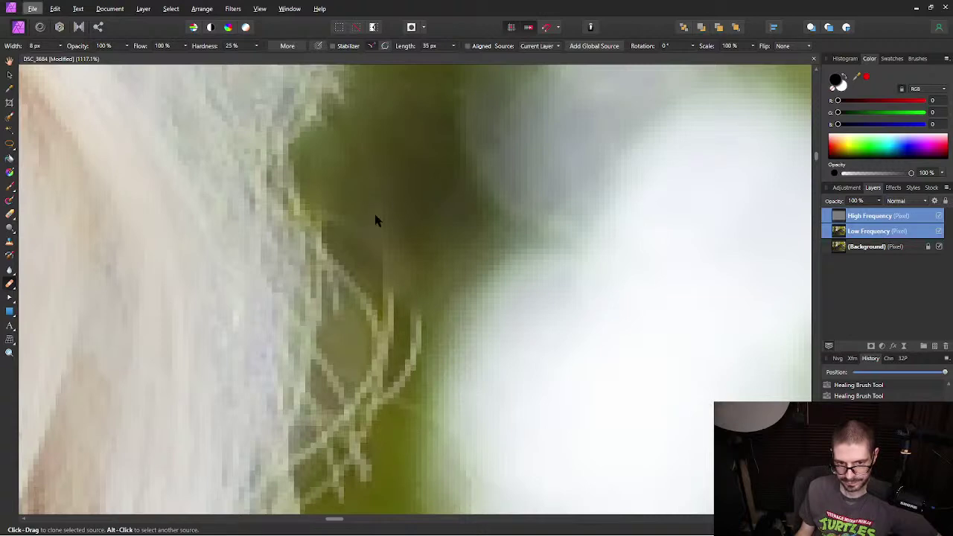
Step: Try to remove the looping strand ends with a 9.4 px Inpainting Brush on both frequency layers
{"action": "left_click", "coordinate": [10, 285]}
{"action": "left_click", "coordinate": [67, 320]}
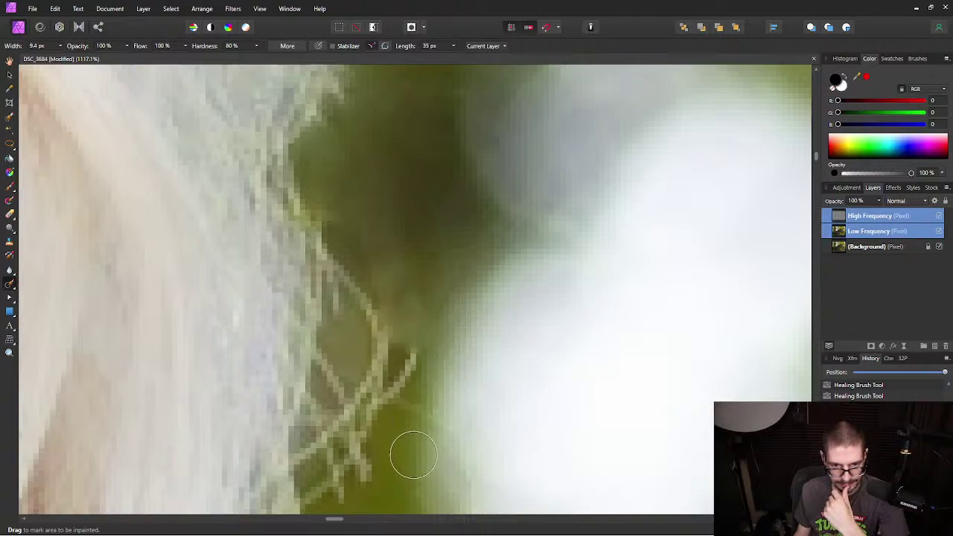
{"action": "scroll", "coordinate": [585, 342], "scroll_direction": "down", "scroll_amount": 10}
{"action": "scroll", "coordinate": [594, 370], "scroll_direction": "down", "scroll_amount": 3}
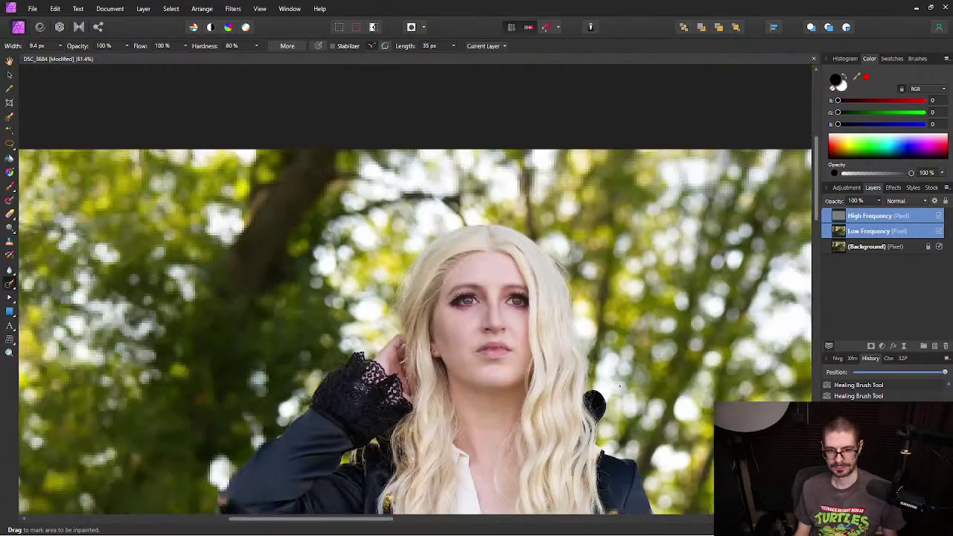
{"action": "scroll", "coordinate": [617, 384], "scroll_direction": "up", "scroll_amount": 4}
{"action": "scroll", "coordinate": [575, 370], "scroll_direction": "up", "scroll_amount": 5}
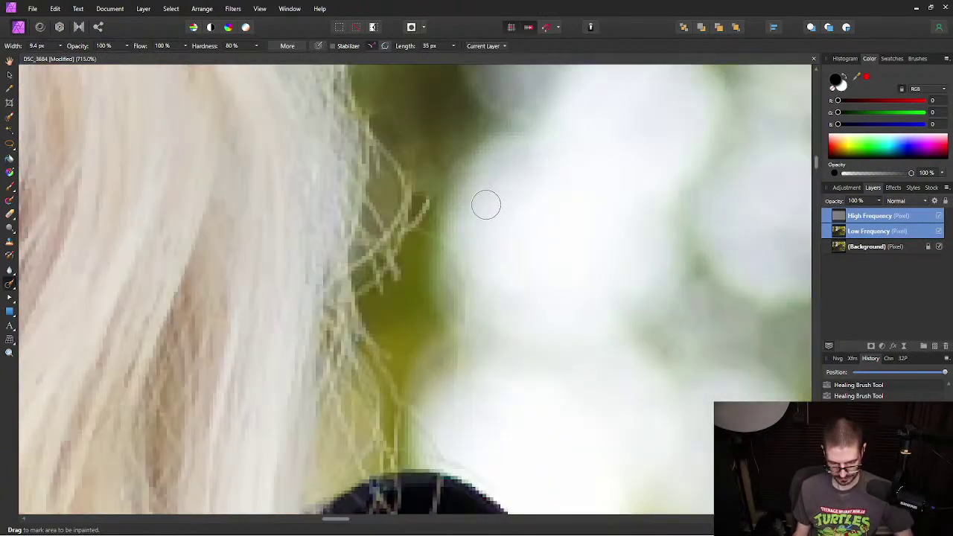
{"action": "left_click_drag", "start_coordinate": [430, 323], "coordinate": [481, 343]}
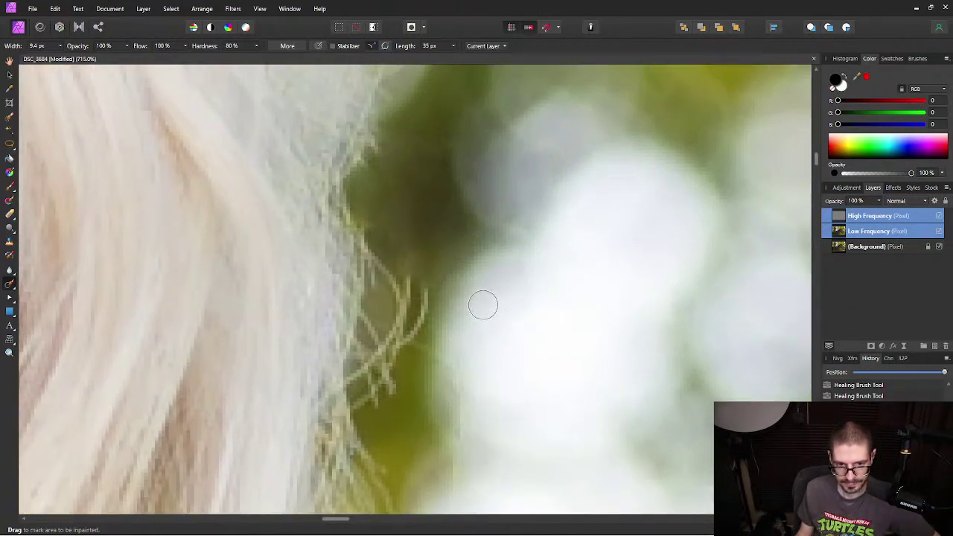
{"action": "left_click_drag", "start_coordinate": [457, 340], "coordinate": [499, 272]}
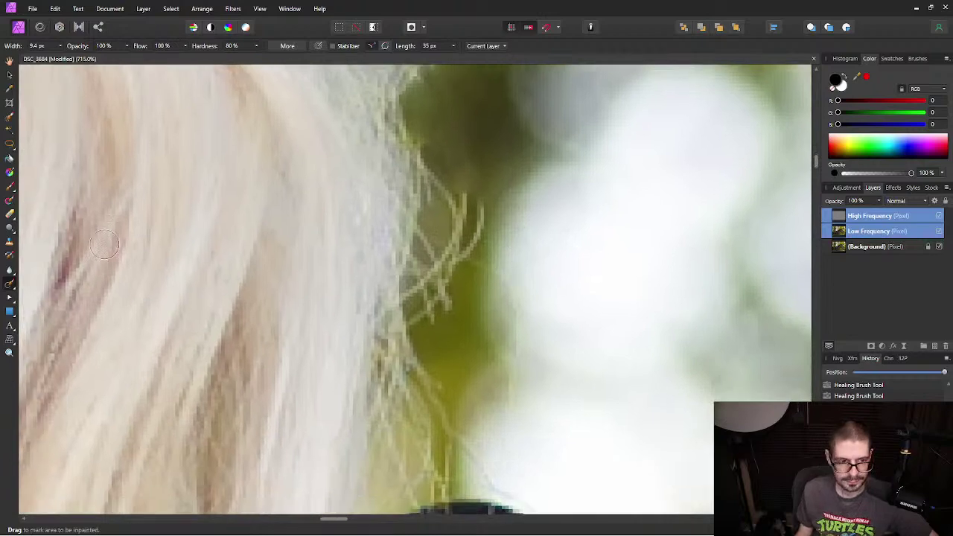
Step: Try a 14 px Clone Brush on the looping strands, first on both frequency layers and then on Low Frequency only
{"action": "left_click", "coordinate": [10, 242]}
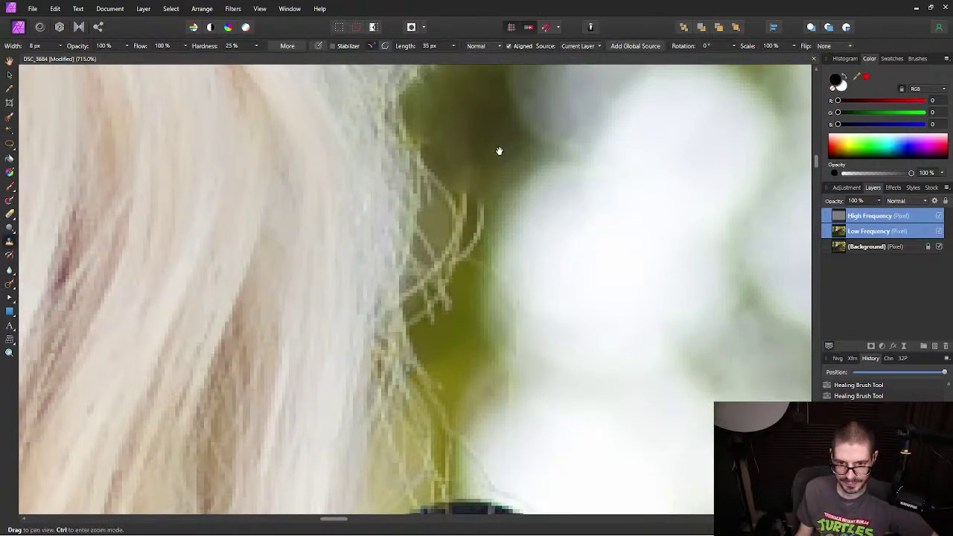
{"action": "left_click_drag", "start_coordinate": [500, 153], "coordinate": [450, 239]}
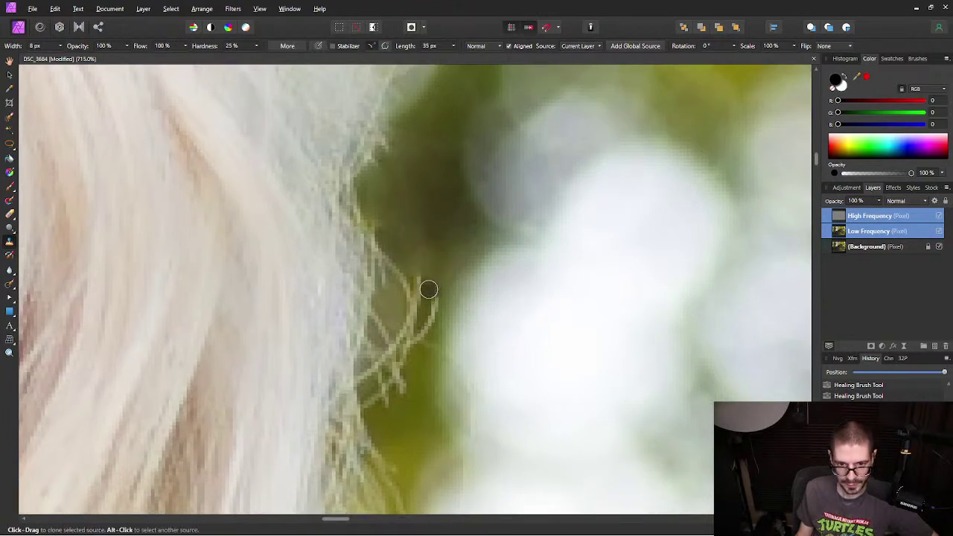
{"action": "key", "text": "bracketright"}
{"action": "key", "text": "bracketright"}
{"action": "key", "text": "bracketright"}
{"action": "key", "text": "bracketright"}
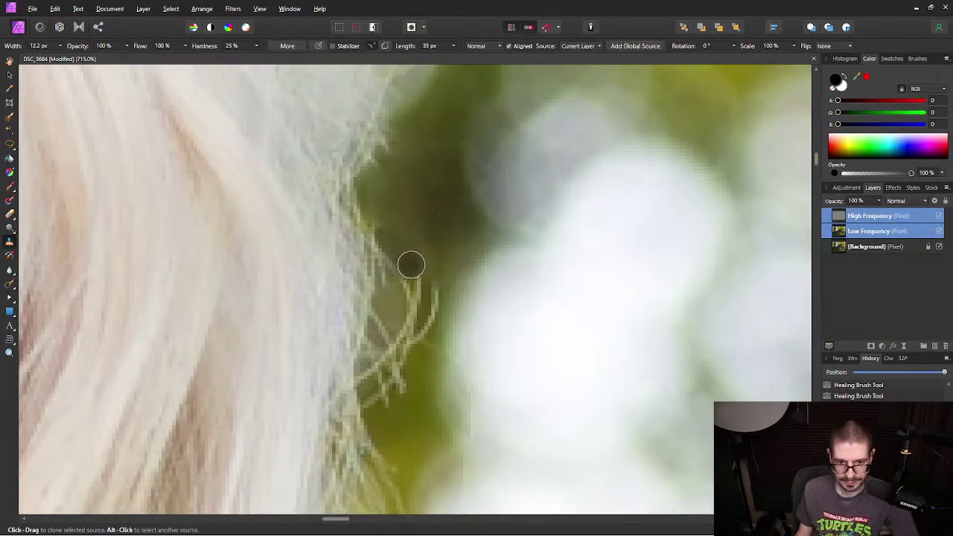
{"action": "left_click", "coordinate": [410, 290]}
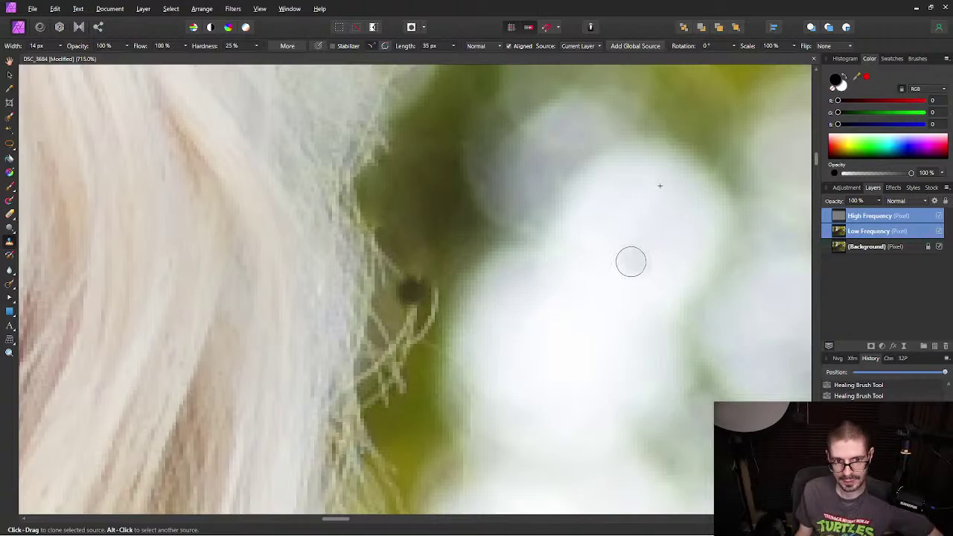
{"action": "left_click", "coordinate": [915, 233]}
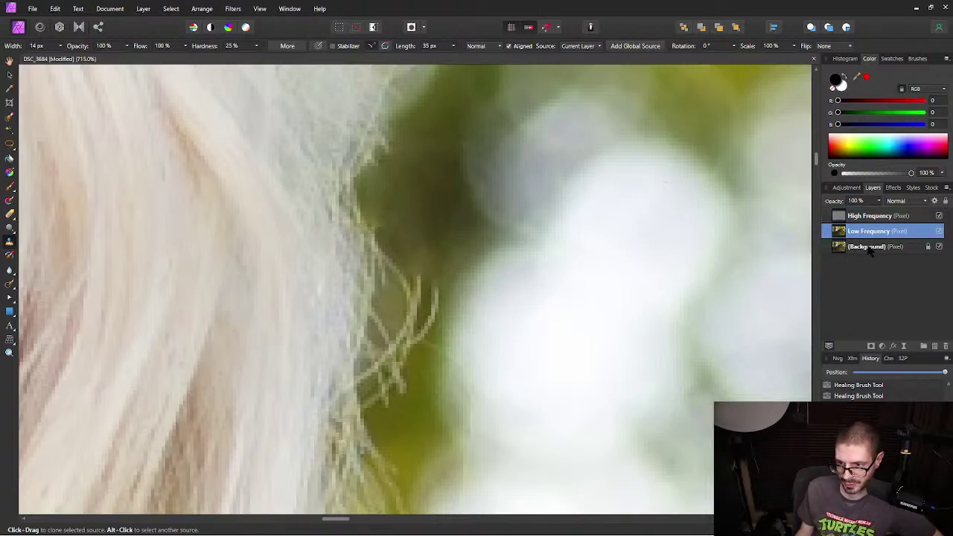
{"action": "left_click", "coordinate": [441, 182], "text": "alt"}
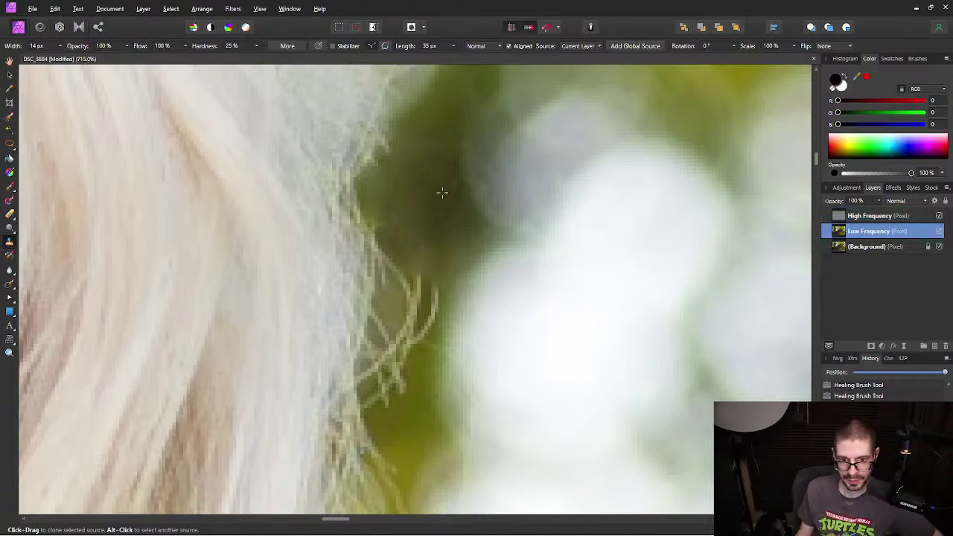
{"action": "left_click", "coordinate": [422, 288]}
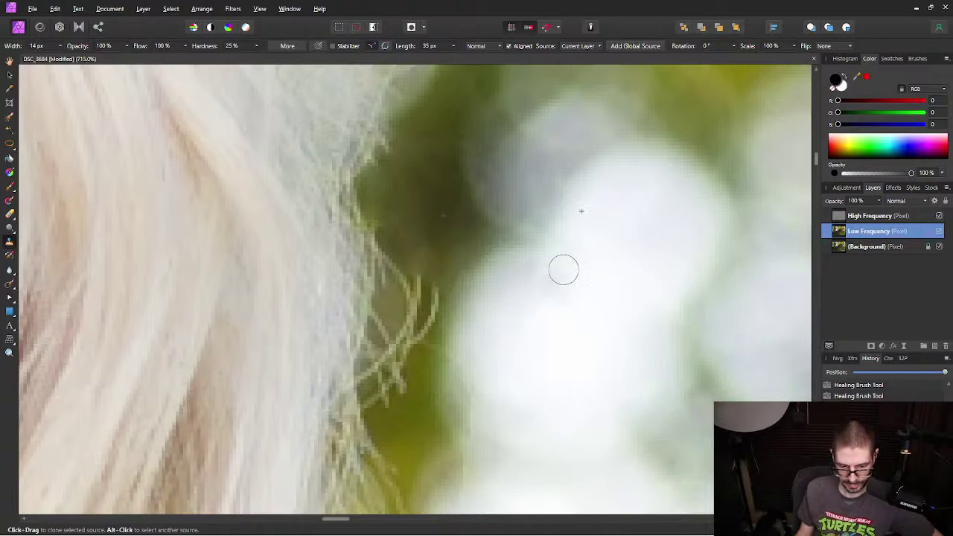
Step: Patch the looping strands beside the locks on the High Frequency layer, using the clean dark background above as the source
{"action": "left_click", "coordinate": [9, 284]}
{"action": "left_click", "coordinate": [45, 297]}
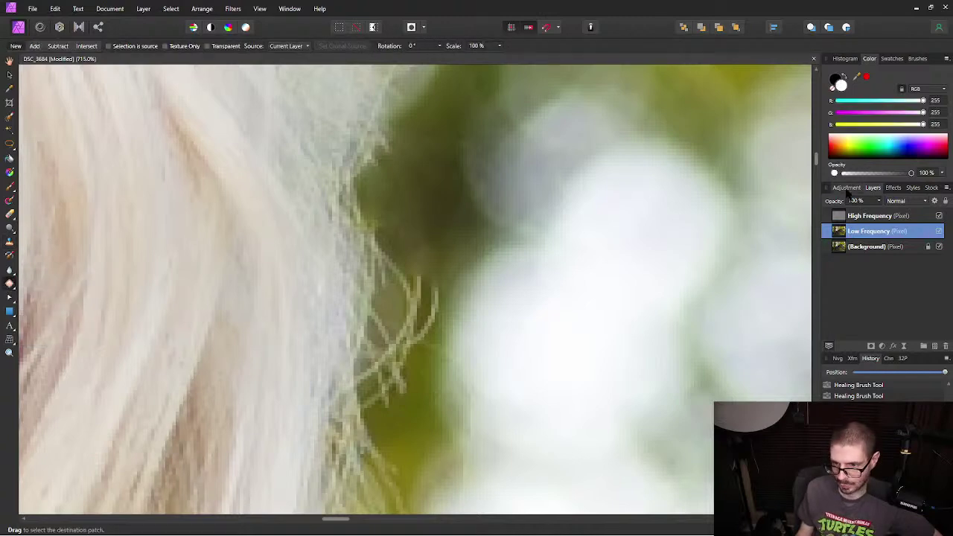
{"action": "left_click", "coordinate": [922, 217]}
{"action": "mouse_move", "coordinate": [386, 305]}
{"action": "left_mouse_down"}
{"action": "mouse_move", "coordinate": [426, 344]}
{"action": "mouse_move", "coordinate": [448, 324]}
{"action": "mouse_move", "coordinate": [442, 259]}
{"action": "left_mouse_up"}
{"action": "left_click_drag", "start_coordinate": [442, 163], "coordinate": [443, 182]}
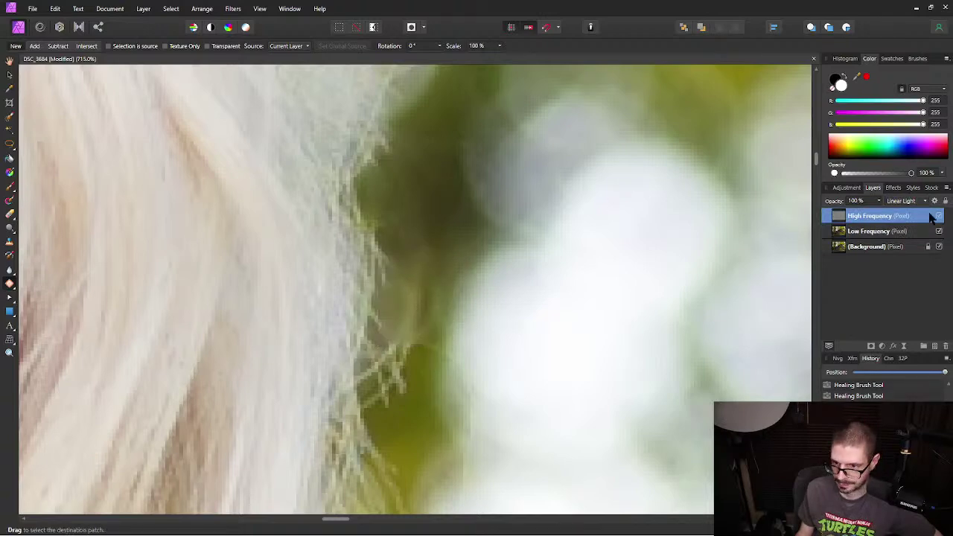
Step: Patch the same looping-strand area on the Low Frequency layer with the dark background higher up
{"action": "left_click", "coordinate": [898, 234]}
{"action": "mouse_move", "coordinate": [392, 246]}
{"action": "left_mouse_down"}
{"action": "mouse_move", "coordinate": [393, 362]}
{"action": "mouse_move", "coordinate": [454, 266]}
{"action": "mouse_move", "coordinate": [451, 241]}
{"action": "mouse_move", "coordinate": [395, 243]}
{"action": "left_mouse_up"}
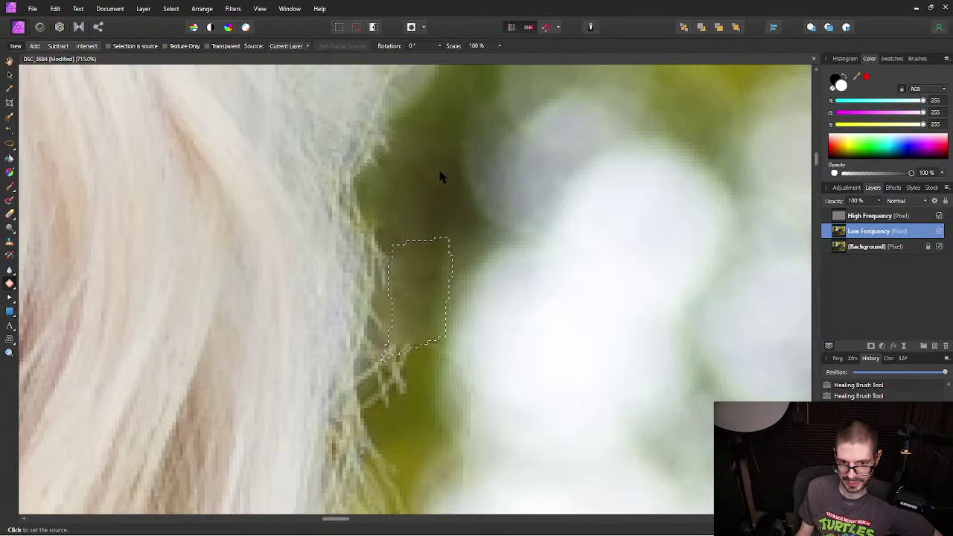
{"action": "left_click", "coordinate": [460, 96]}
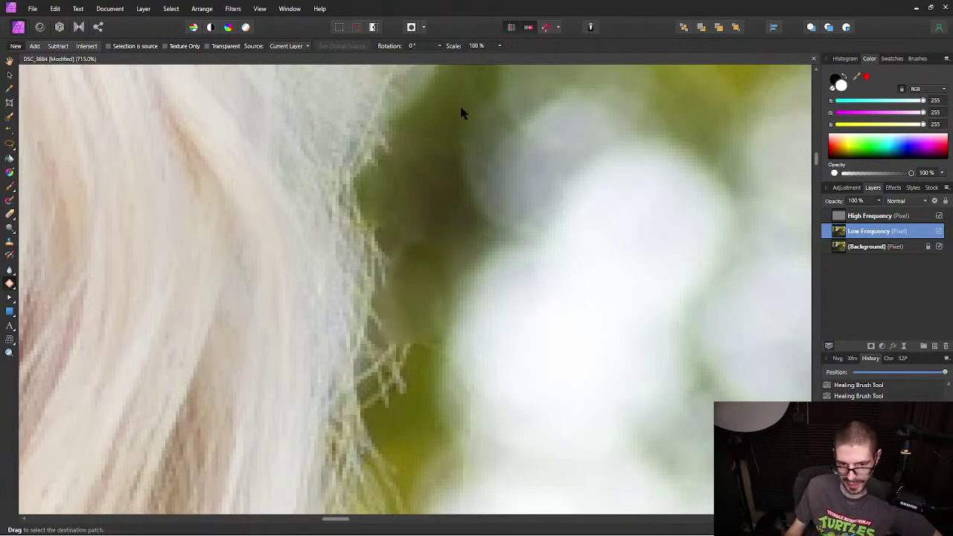
Step: Outline the small crossing strands below the patched area and patch them on Low Frequency from the dark background above
{"action": "scroll", "coordinate": [502, 319], "scroll_direction": "down", "scroll_amount": 5}
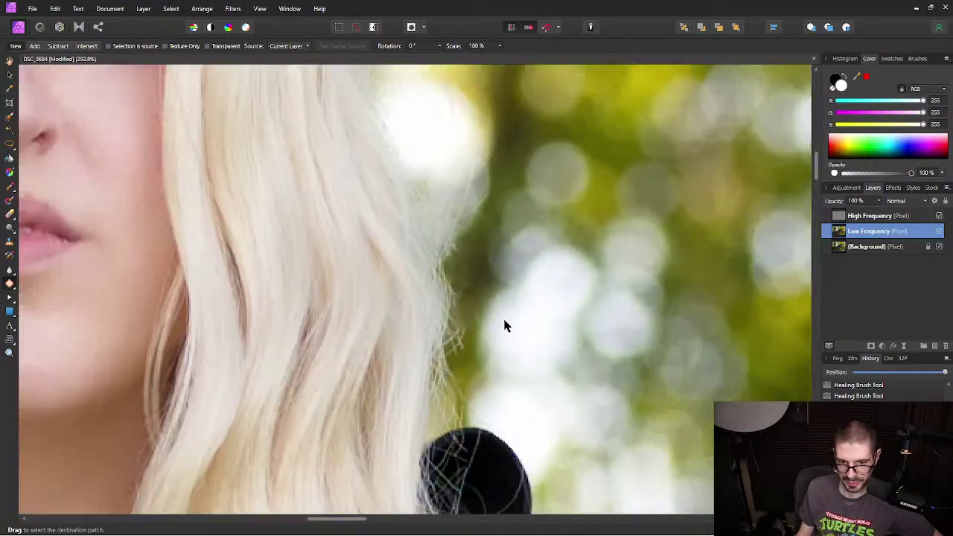
{"action": "scroll", "coordinate": [505, 326], "scroll_direction": "down", "scroll_amount": 2}
{"action": "scroll", "coordinate": [507, 326], "scroll_direction": "up", "scroll_amount": 5}
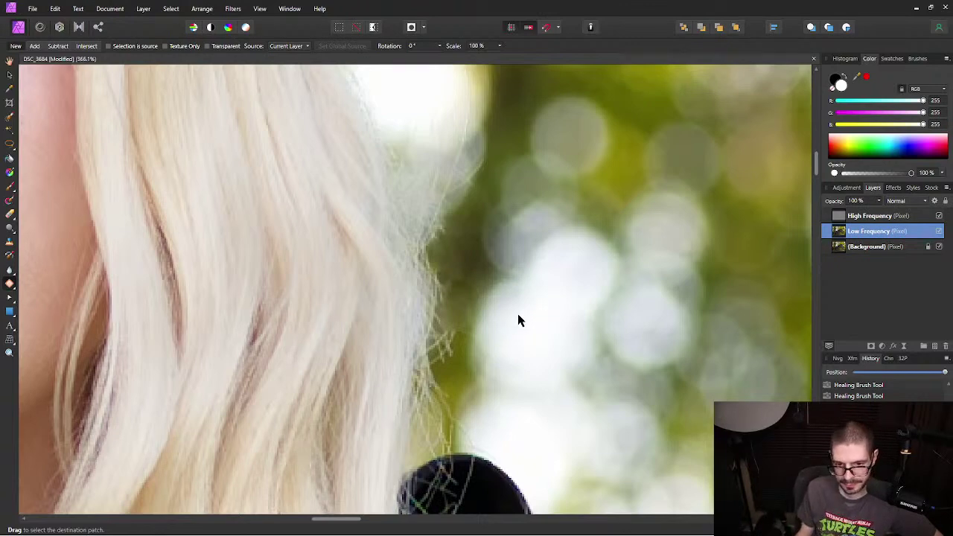
{"action": "scroll", "coordinate": [456, 380], "scroll_direction": "up", "scroll_amount": 1}
{"action": "scroll", "coordinate": [456, 381], "scroll_direction": "up", "scroll_amount": 2}
{"action": "mouse_move", "coordinate": [417, 281]}
{"action": "left_mouse_down"}
{"action": "mouse_move", "coordinate": [434, 368]}
{"action": "mouse_move", "coordinate": [485, 283]}
{"action": "mouse_move", "coordinate": [445, 258]}
{"action": "mouse_move", "coordinate": [419, 273]}
{"action": "left_mouse_up"}
{"action": "scroll", "coordinate": [578, 305], "scroll_direction": "down", "scroll_amount": 4}
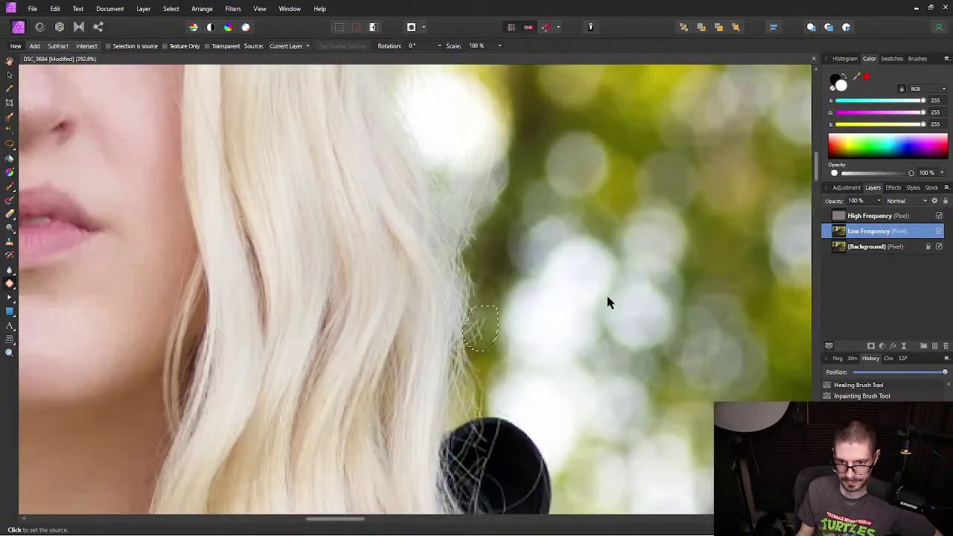
{"action": "left_click", "coordinate": [541, 123]}
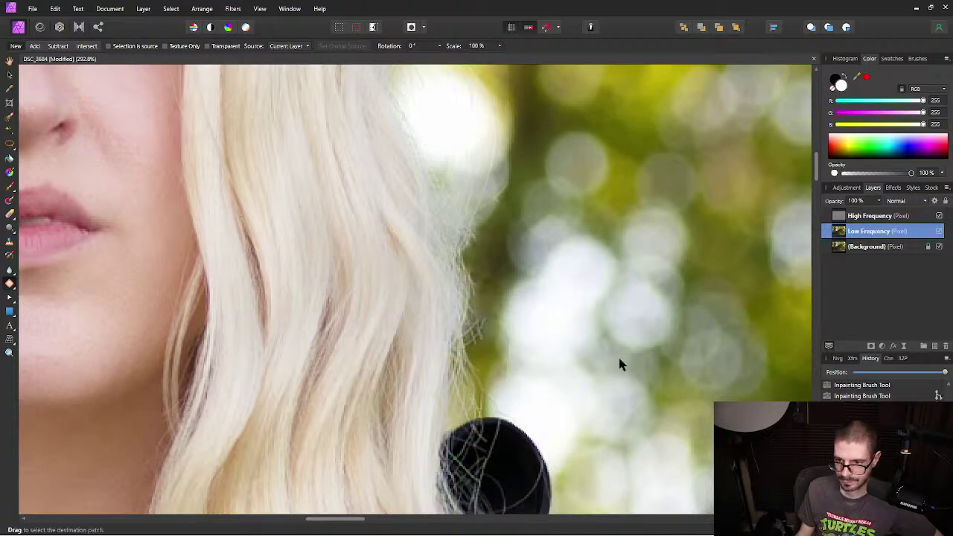
Step: Patch the crossing strands on the High Frequency layer from the smooth green background and clear the selection
{"action": "left_click", "coordinate": [882, 217]}
{"action": "mouse_move", "coordinate": [469, 322]}
{"action": "left_mouse_down"}
{"action": "mouse_move", "coordinate": [467, 341]}
{"action": "mouse_move", "coordinate": [477, 345]}
{"action": "mouse_move", "coordinate": [495, 321]}
{"action": "left_mouse_up"}
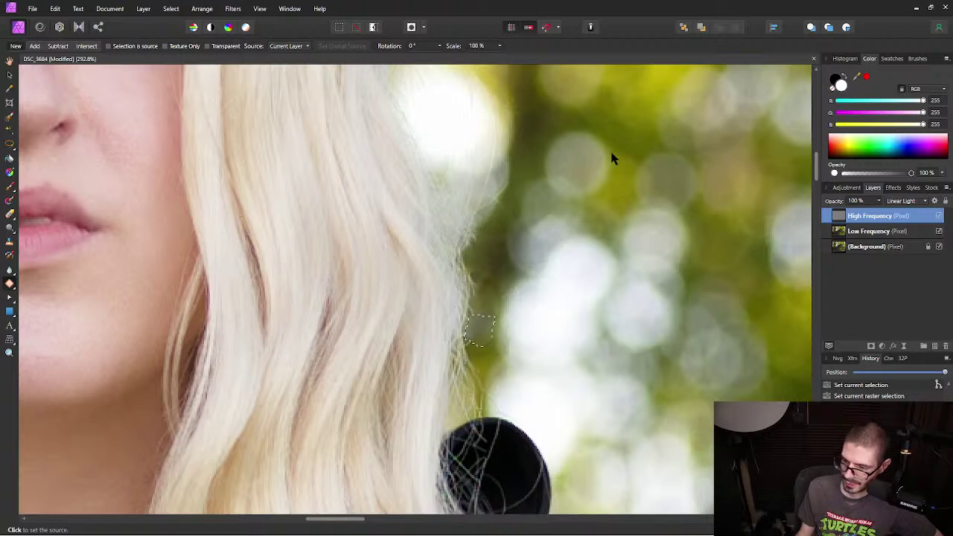
{"action": "left_click", "coordinate": [639, 106]}
{"action": "key", "text": "ctrl+d"}
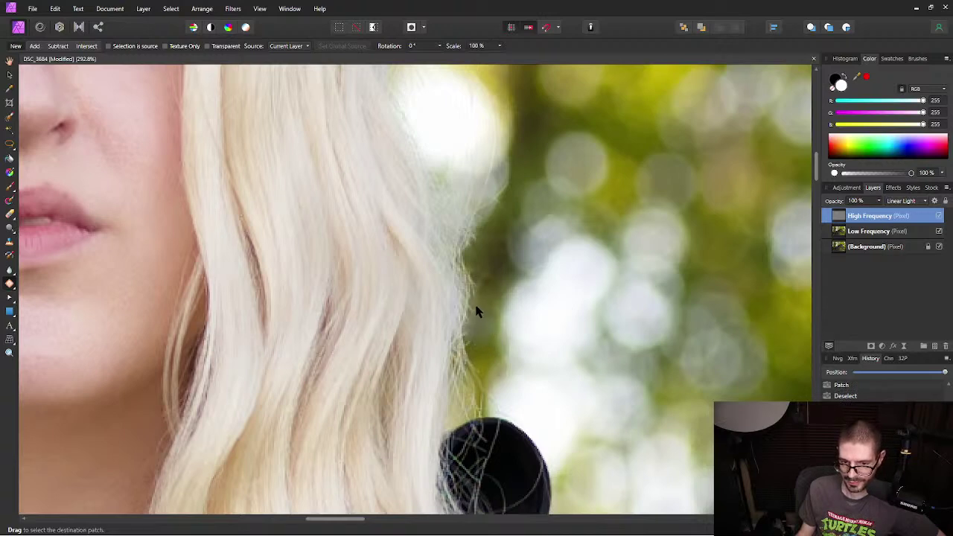
Step: Try to patch the remaining crossing strands beside the locks on the Low Frequency layer from the neighbouring background
{"action": "key", "text": "alt+bracketleft"}
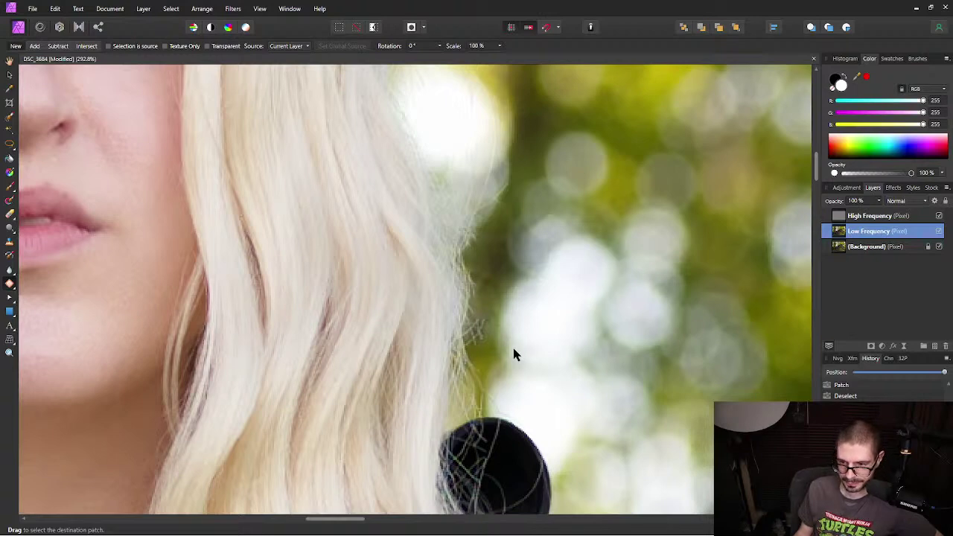
{"action": "left_click_drag", "start_coordinate": [497, 307], "coordinate": [478, 306]}
{"action": "left_click", "coordinate": [534, 338]}
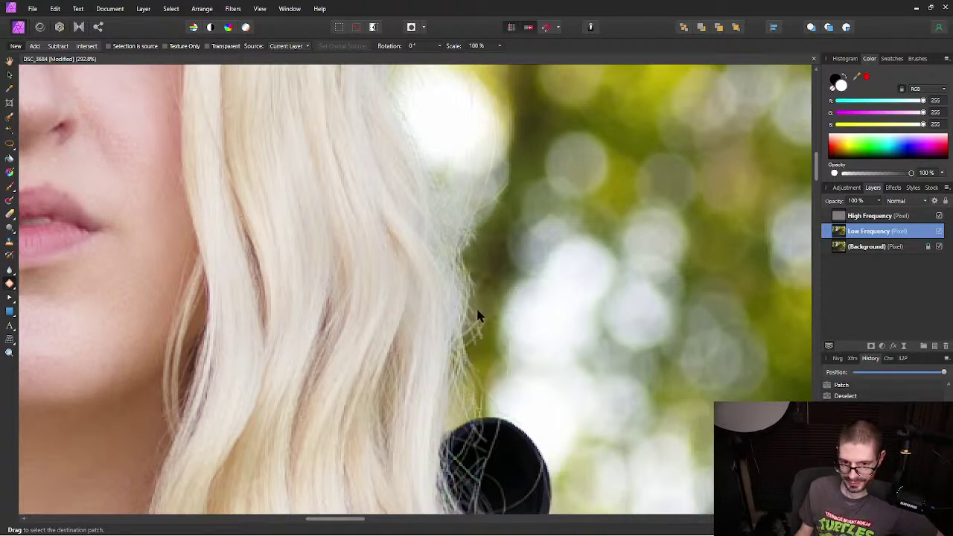
Step: Examine the retouched hair edge and background across the whole photo, then up close beside the locks
{"action": "scroll", "coordinate": [492, 334], "scroll_direction": "up", "scroll_amount": 4}
{"action": "scroll", "coordinate": [499, 297], "scroll_direction": "down", "scroll_amount": 9}
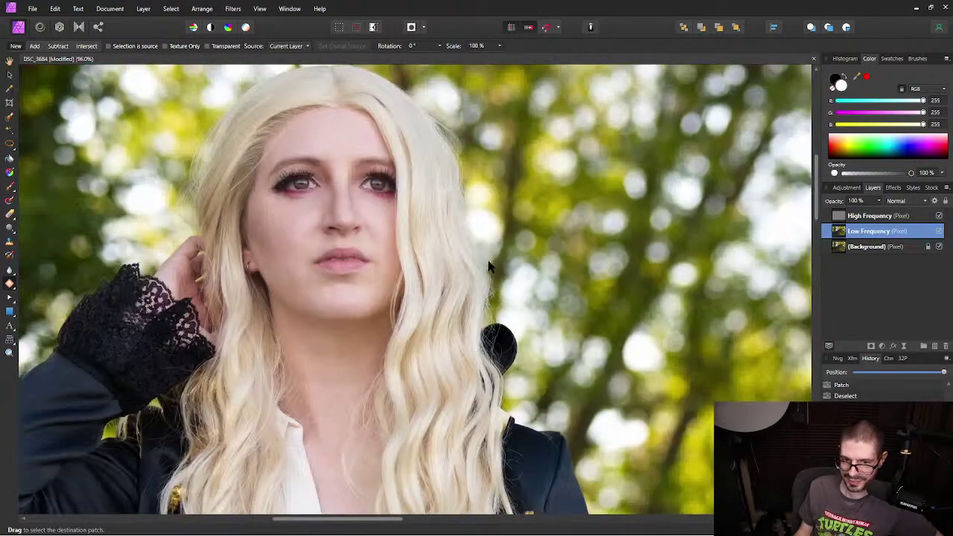
{"action": "scroll", "coordinate": [387, 153], "scroll_direction": "up", "scroll_amount": 4}
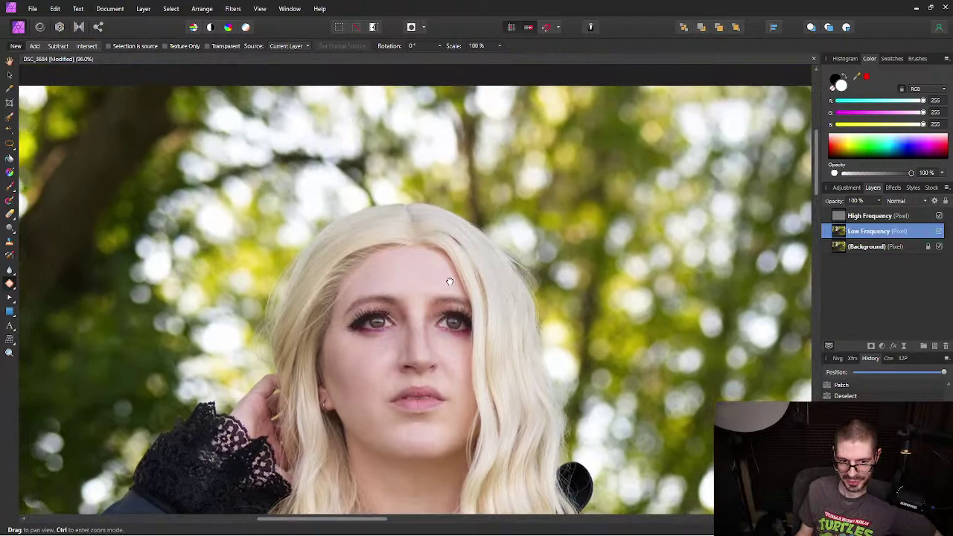
{"action": "scroll", "coordinate": [294, 331], "scroll_direction": "left", "scroll_amount": 2}
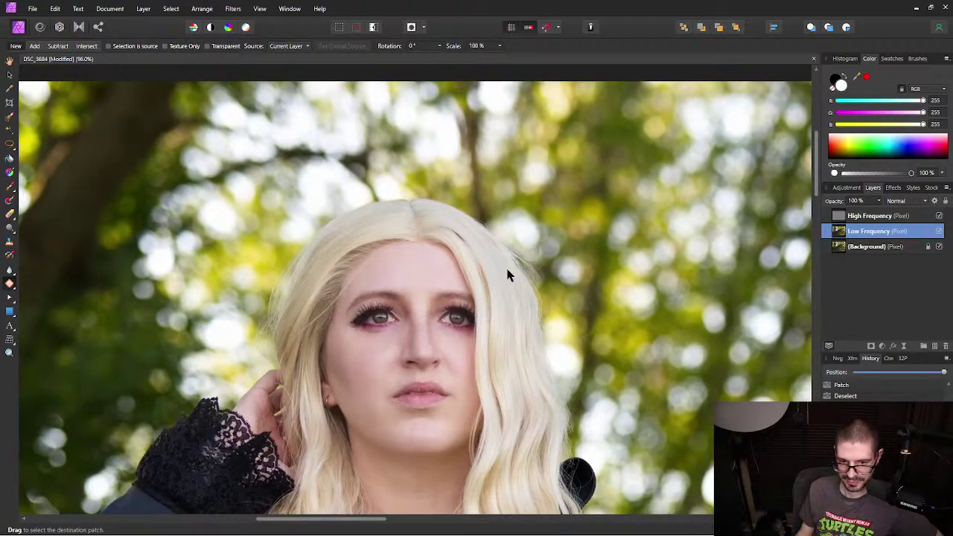
{"action": "scroll", "coordinate": [566, 365], "scroll_direction": "down", "scroll_amount": 5}
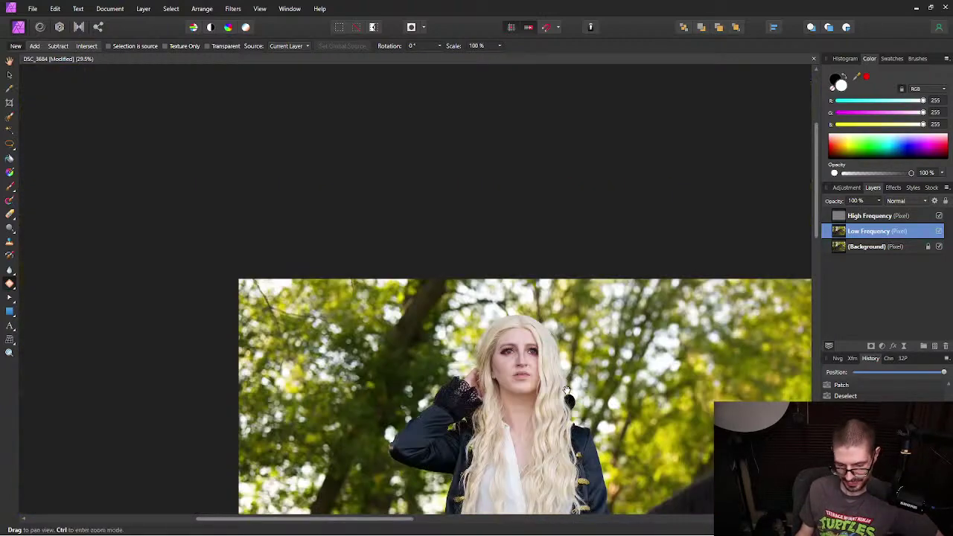
{"action": "left_click_drag", "start_coordinate": [569, 388], "coordinate": [447, 160]}
{"action": "scroll", "coordinate": [447, 171], "scroll_direction": "down", "scroll_amount": 2}
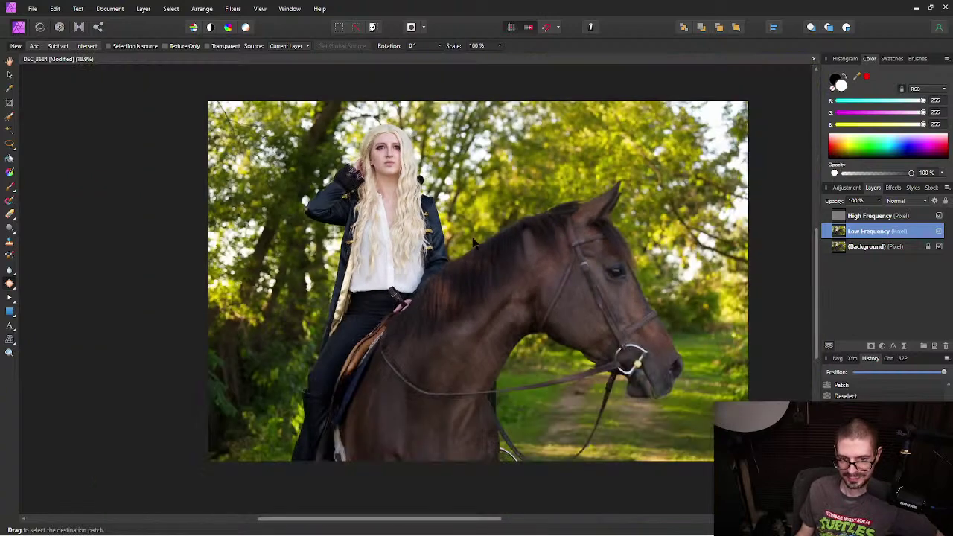
{"action": "scroll", "coordinate": [489, 209], "scroll_direction": "down", "scroll_amount": 2}
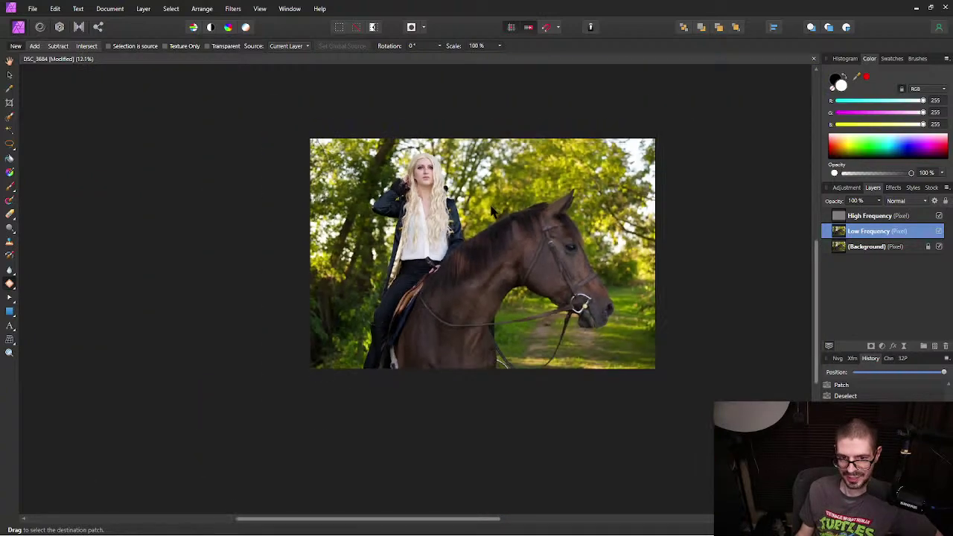
{"action": "left_click_drag", "start_coordinate": [498, 212], "coordinate": [457, 214]}
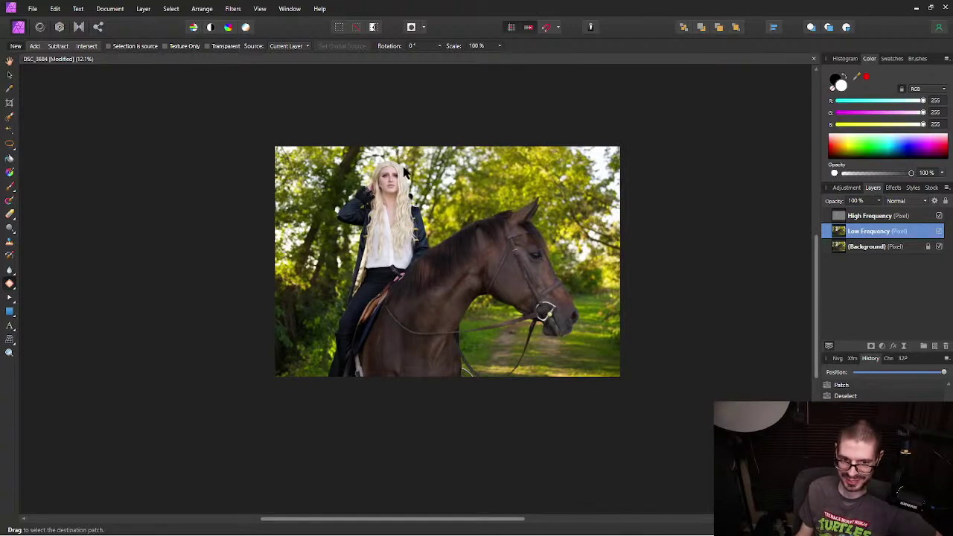
{"action": "scroll", "coordinate": [402, 181], "scroll_direction": "up", "scroll_amount": 8}
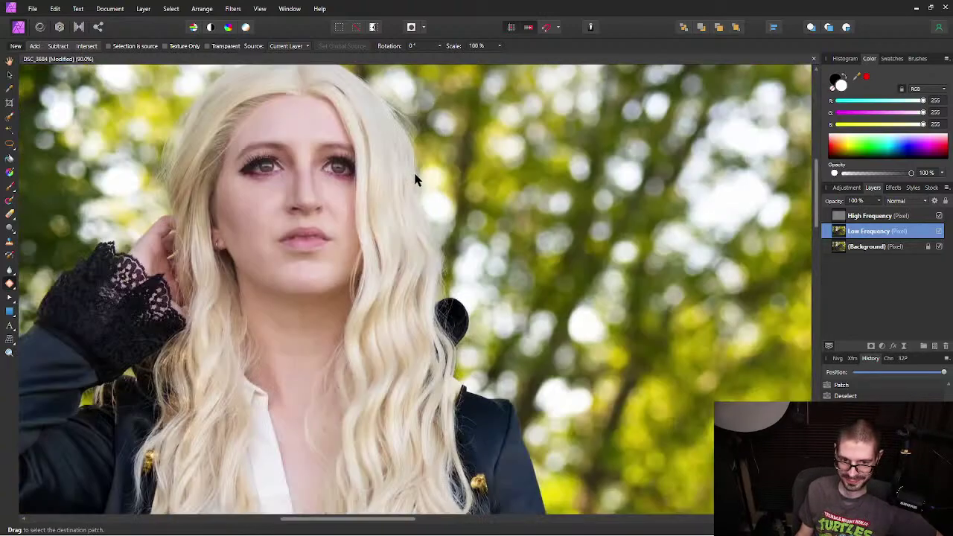
{"action": "scroll", "coordinate": [488, 196], "scroll_direction": "up", "scroll_amount": 2}
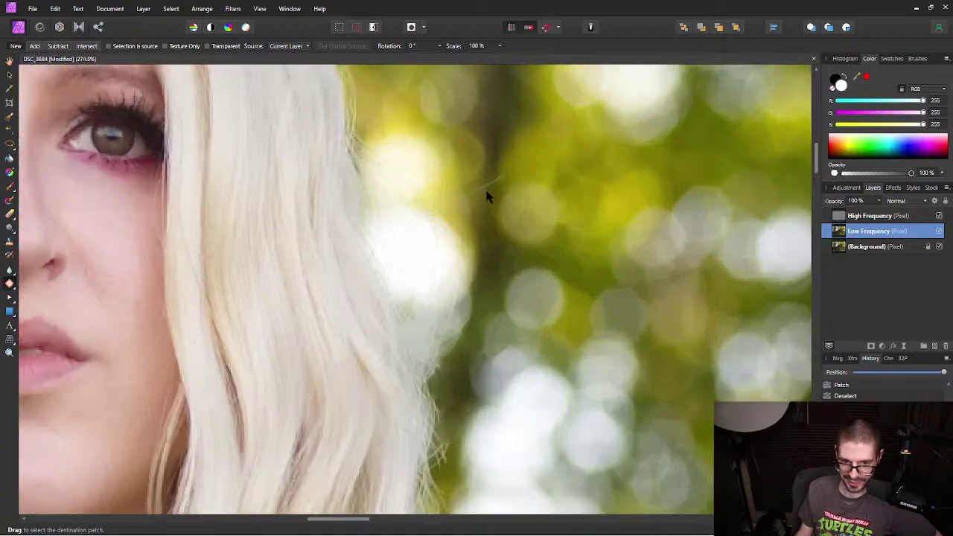
{"action": "scroll", "coordinate": [490, 198], "scroll_direction": "up", "scroll_amount": 2}
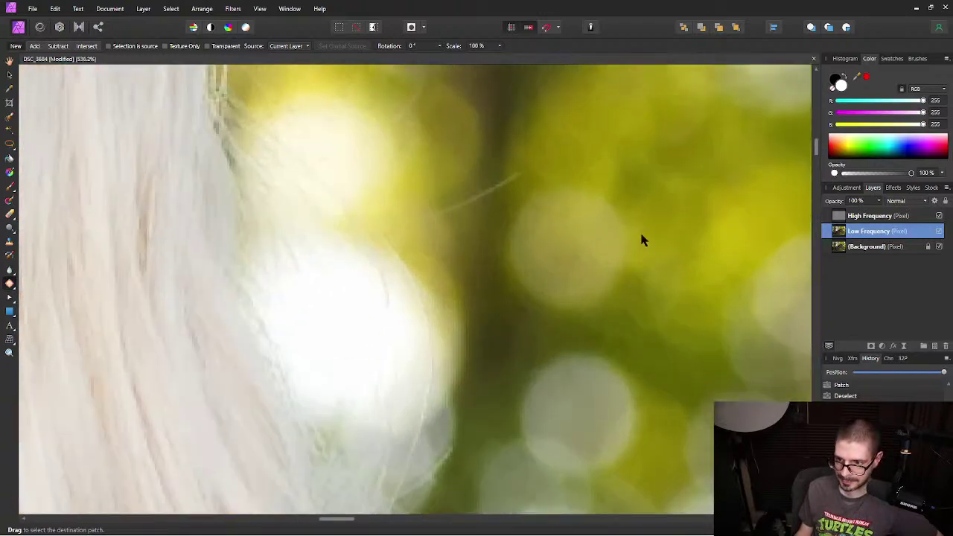
{"action": "left_click_drag", "start_coordinate": [422, 459], "coordinate": [462, 96]}
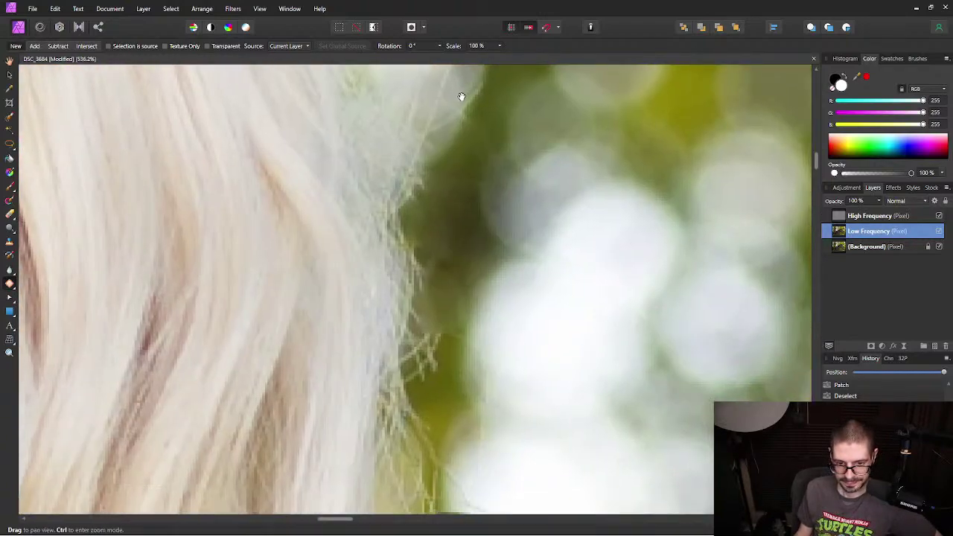
Step: Undo the patch and inpainting edits beside the locks back to the earlier Healing Brush strokes, and save the document
{"action": "left_click_drag", "start_coordinate": [453, 300], "coordinate": [453, 226]}
{"action": "left_click_drag", "start_coordinate": [467, 263], "coordinate": [422, 278]}
{"action": "key", "text": "ctrl+z"}
{"action": "key", "text": "ctrl+z"}
{"action": "key", "text": "ctrl+z"}
{"action": "key", "text": "ctrl+z"}
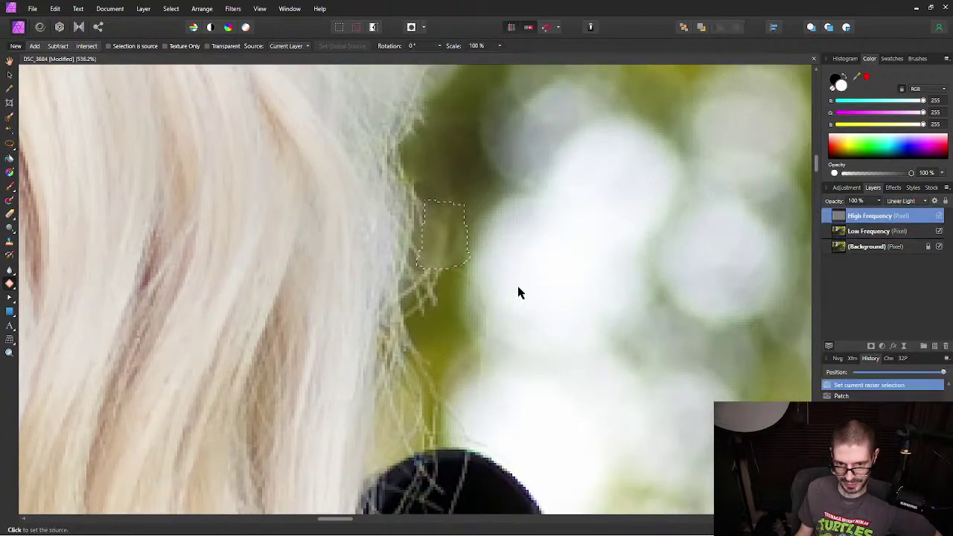
{"action": "key", "text": "ctrl+z"}
{"action": "key", "text": "ctrl+z"}
{"action": "key", "text": "ctrl+z"}
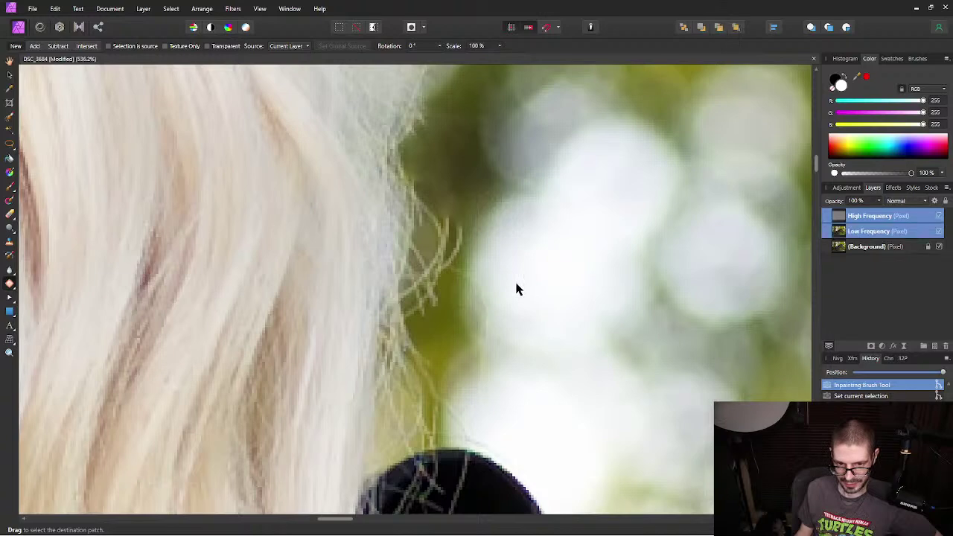
{"action": "key", "text": "ctrl+z"}
{"action": "key", "text": "ctrl+z"}
{"action": "key", "text": "ctrl+z"}
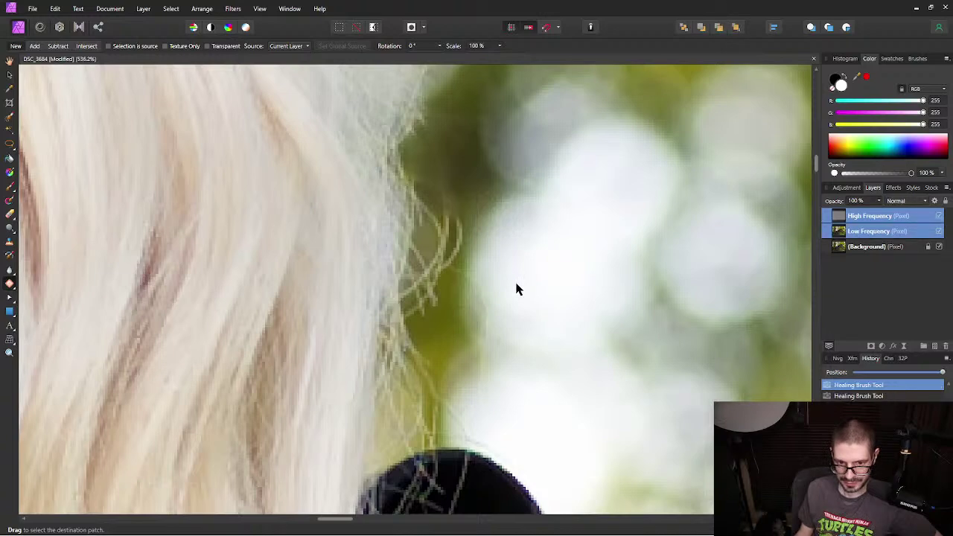
{"action": "key", "text": "ctrl+z"}
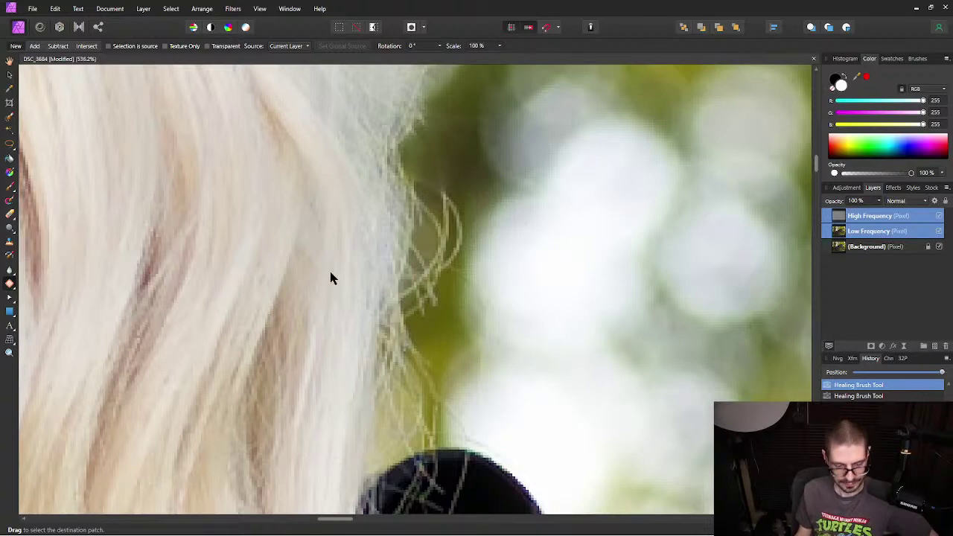
{"action": "key", "text": "ctrl+s"}
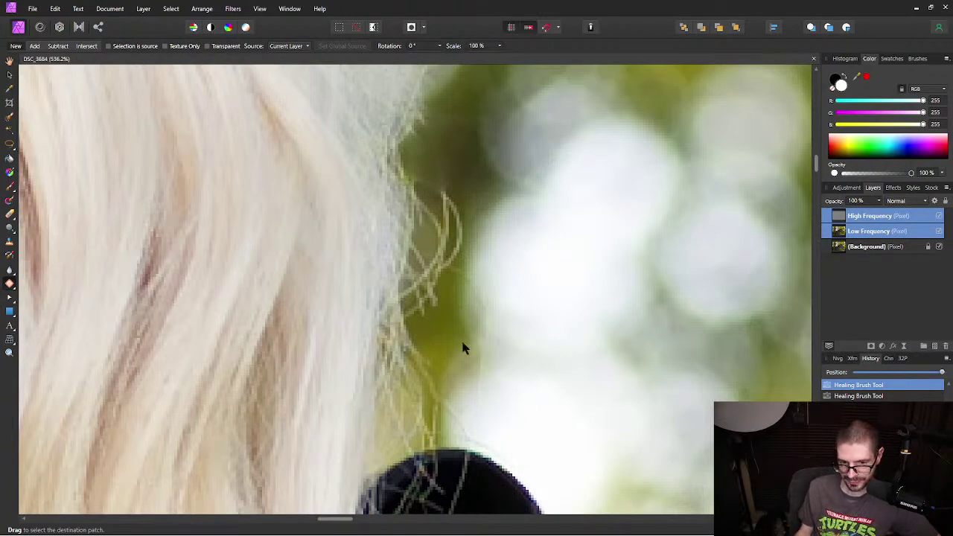
Step: Inspect the looping and crossing strands beside the locks at high magnification
{"action": "mouse_move", "coordinate": [457, 308]}
{"action": "left_mouse_down"}
{"action": "mouse_move", "coordinate": [439, 336]}
{"action": "mouse_move", "coordinate": [467, 315]}
{"action": "left_mouse_up"}
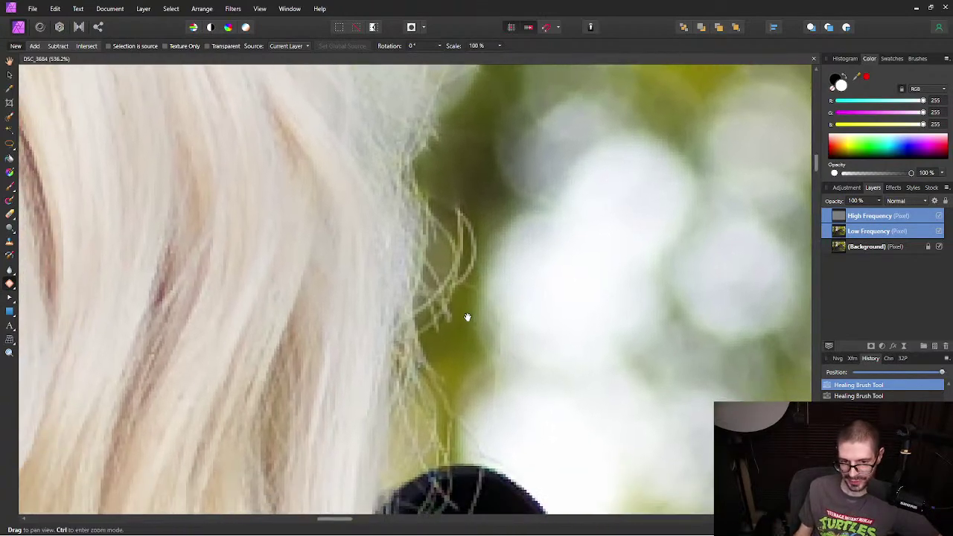
{"action": "left_click_drag", "start_coordinate": [530, 294], "coordinate": [555, 282]}
{"action": "left_click_drag", "start_coordinate": [551, 200], "coordinate": [511, 273]}
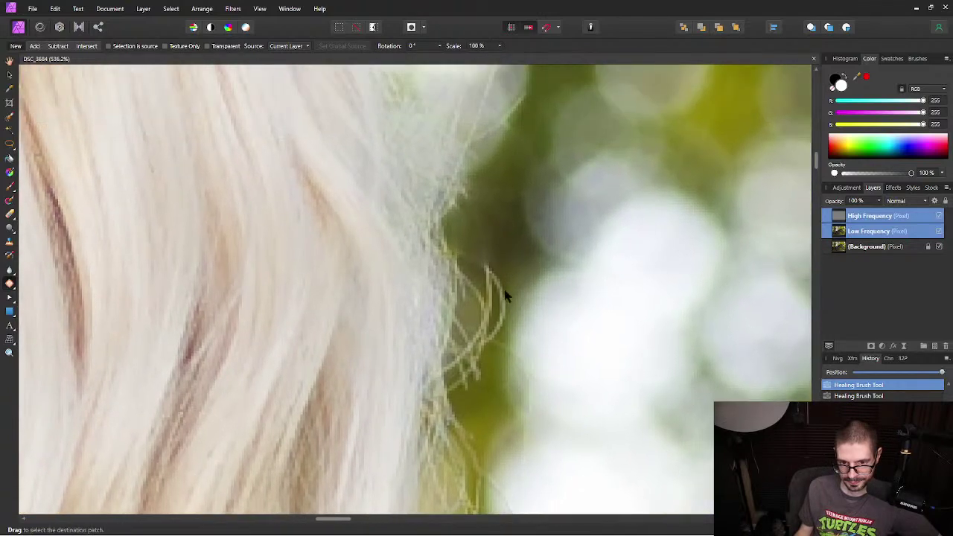
{"action": "scroll", "coordinate": [511, 272], "scroll_direction": "up", "scroll_amount": 3}
{"action": "left_click_drag", "start_coordinate": [518, 318], "coordinate": [509, 219]}
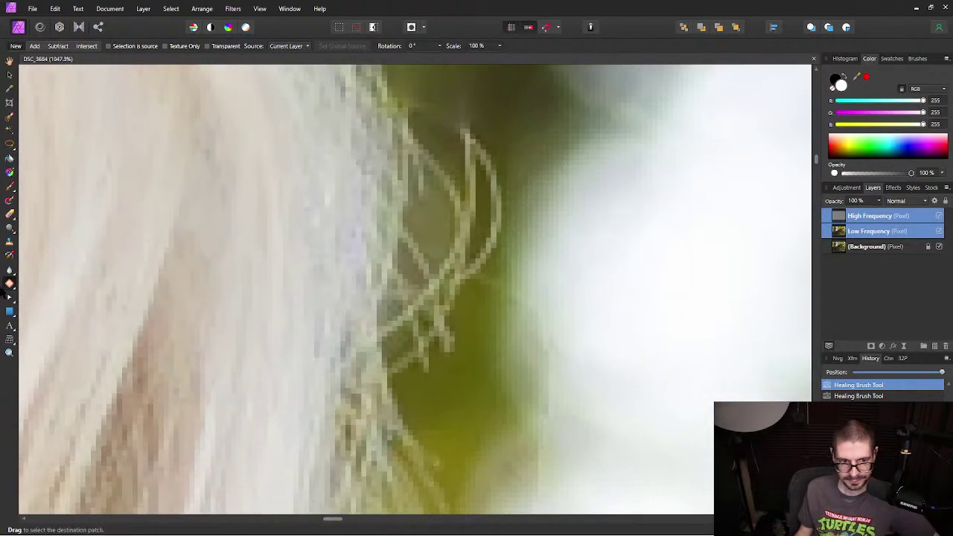
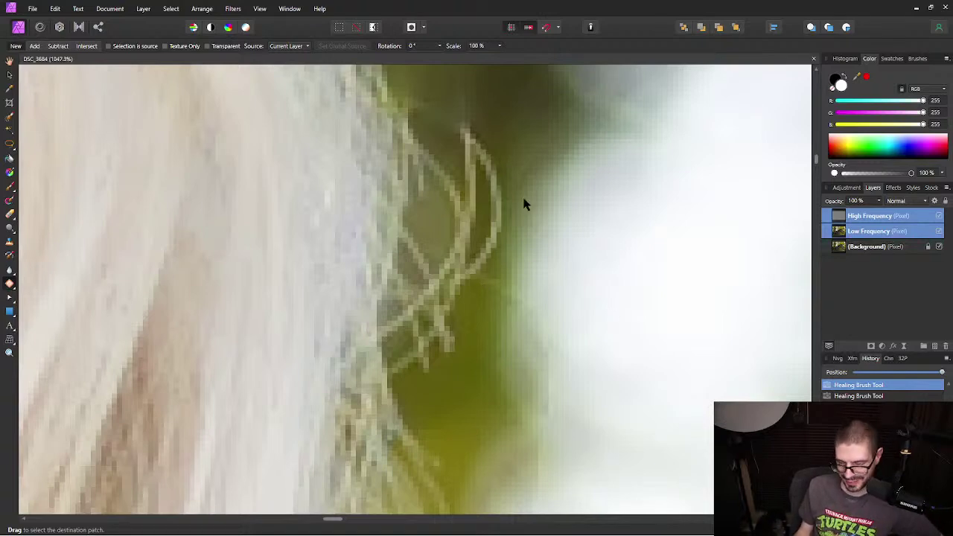
{"action": "left_click_drag", "start_coordinate": [562, 209], "coordinate": [516, 289]}
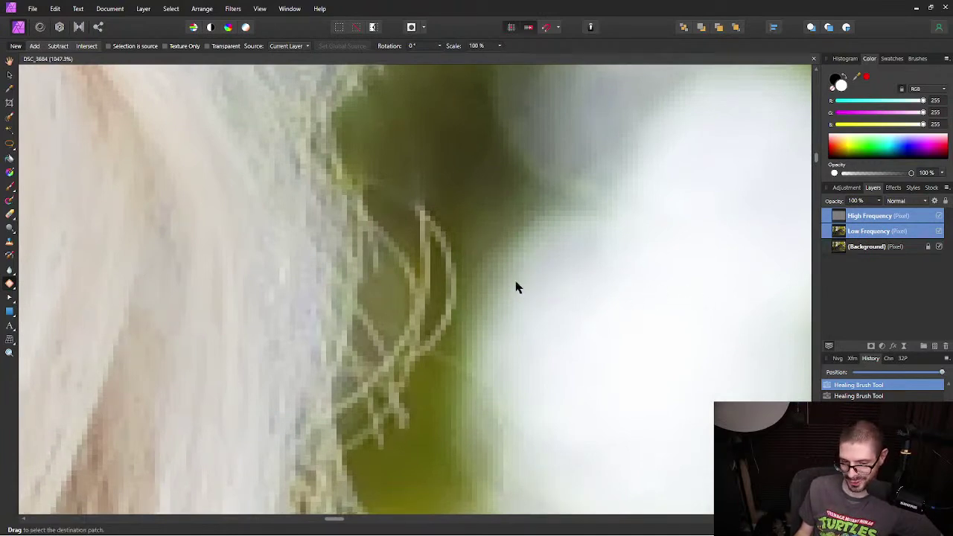
{"action": "scroll", "coordinate": [499, 282], "scroll_direction": "down", "scroll_amount": 3}
{"action": "scroll", "coordinate": [498, 272], "scroll_direction": "up", "scroll_amount": 3}
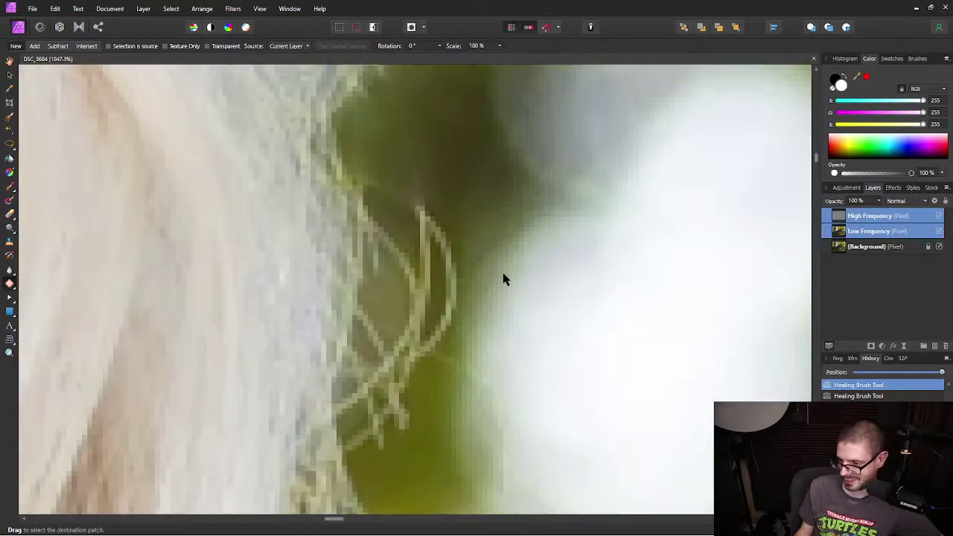
{"action": "key", "text": "space"}
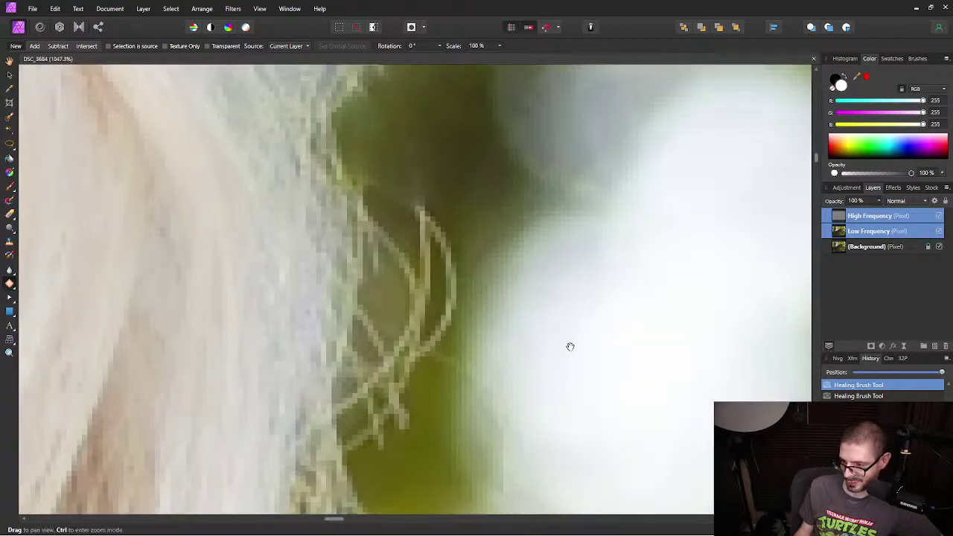
{"action": "mouse_move", "coordinate": [507, 339]}
{"action": "left_mouse_down"}
{"action": "mouse_move", "coordinate": [469, 291]}
{"action": "mouse_move", "coordinate": [522, 338]}
{"action": "left_mouse_up"}
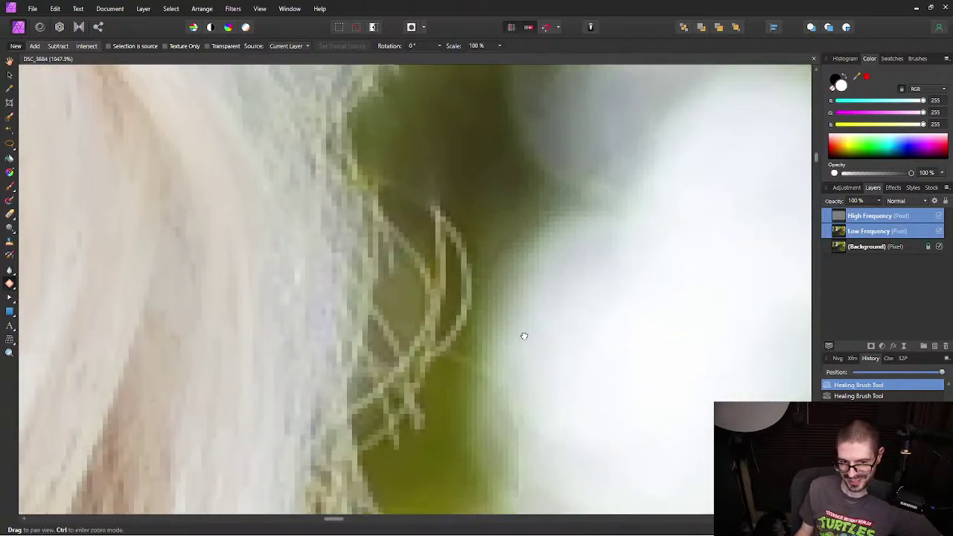
{"action": "scroll", "coordinate": [529, 251], "scroll_direction": "down", "scroll_amount": 3}
{"action": "scroll", "coordinate": [455, 294], "scroll_direction": "up", "scroll_amount": 3}
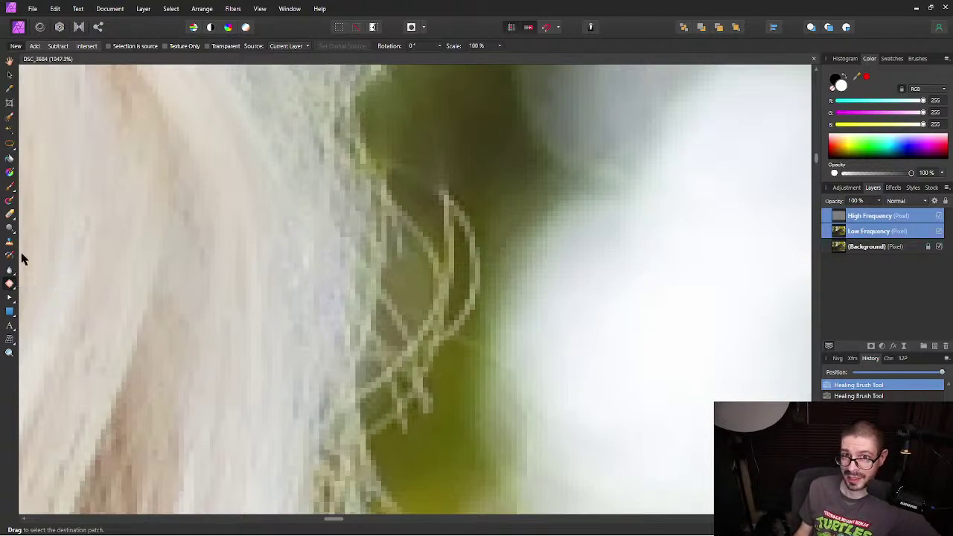
{"action": "key", "text": "ctrl+minus"}
{"action": "key", "text": "ctrl+equal"}
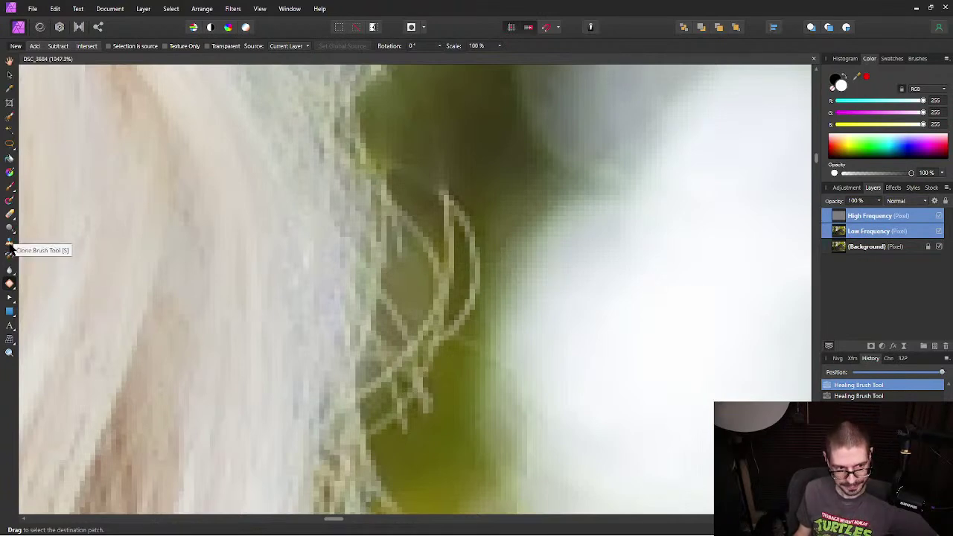
Step: Switch to the Healing Brush Tool and reduce the brush width to 6.2 px for the looping strands
{"action": "left_click", "coordinate": [10, 283]}
{"action": "left_click", "coordinate": [57, 279]}
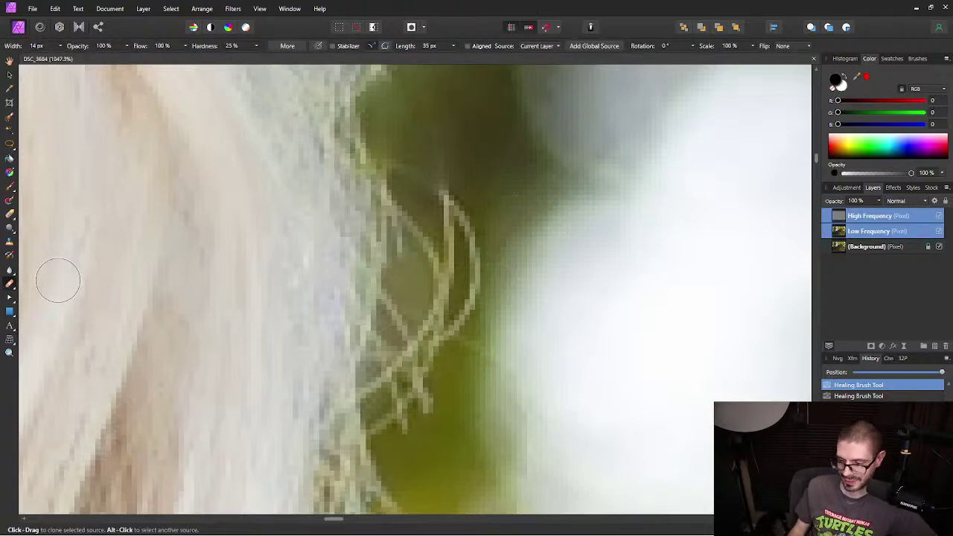
{"action": "left_click_drag", "start_coordinate": [311, 260], "coordinate": [280, 283]}
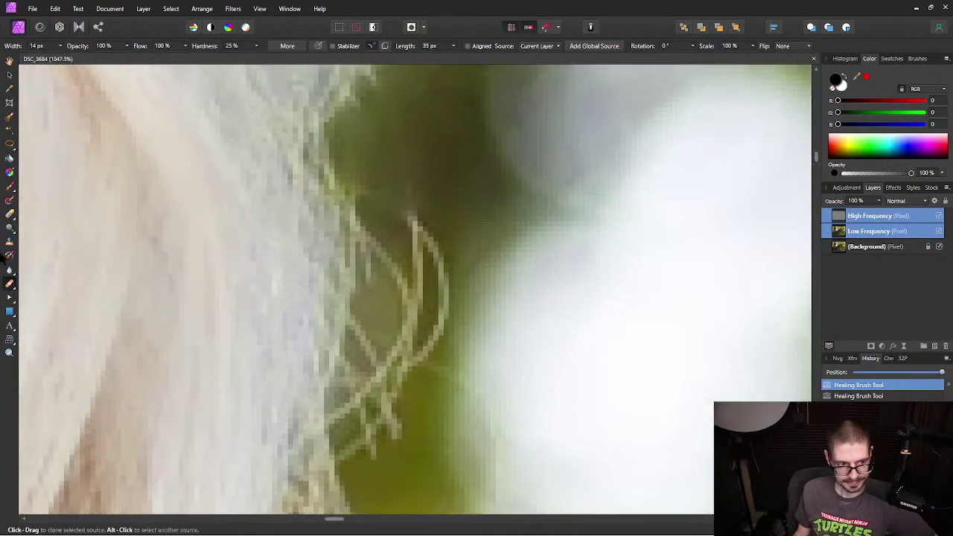
{"action": "left_click", "coordinate": [9, 283]}
{"action": "left_click", "coordinate": [60, 282]}
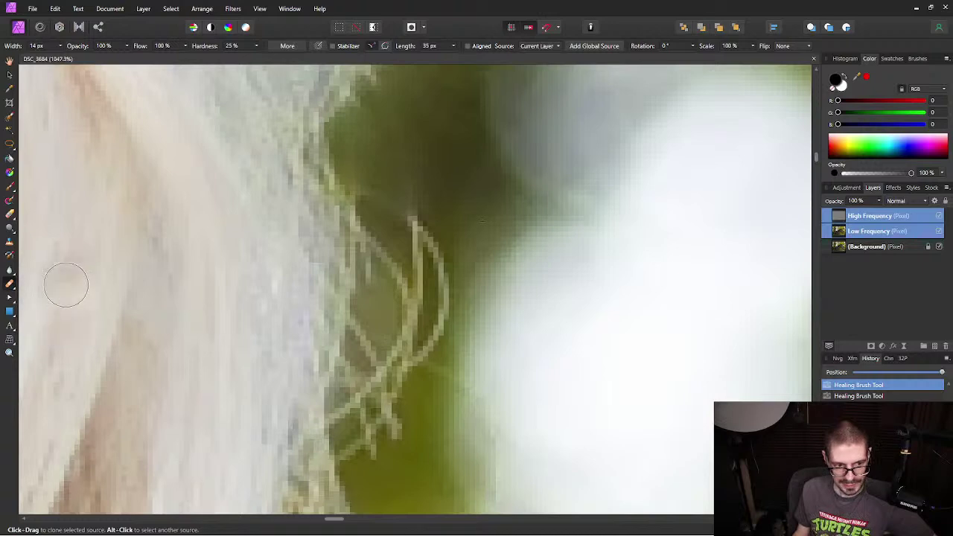
{"action": "key", "text": "bracketleft"}
{"action": "key", "text": "bracketleft"}
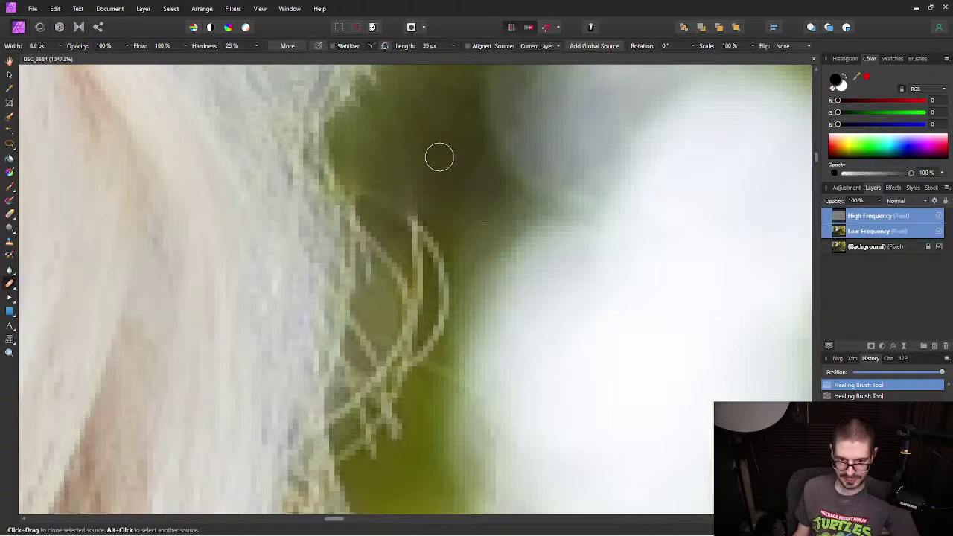
{"action": "key", "text": "bracketleft"}
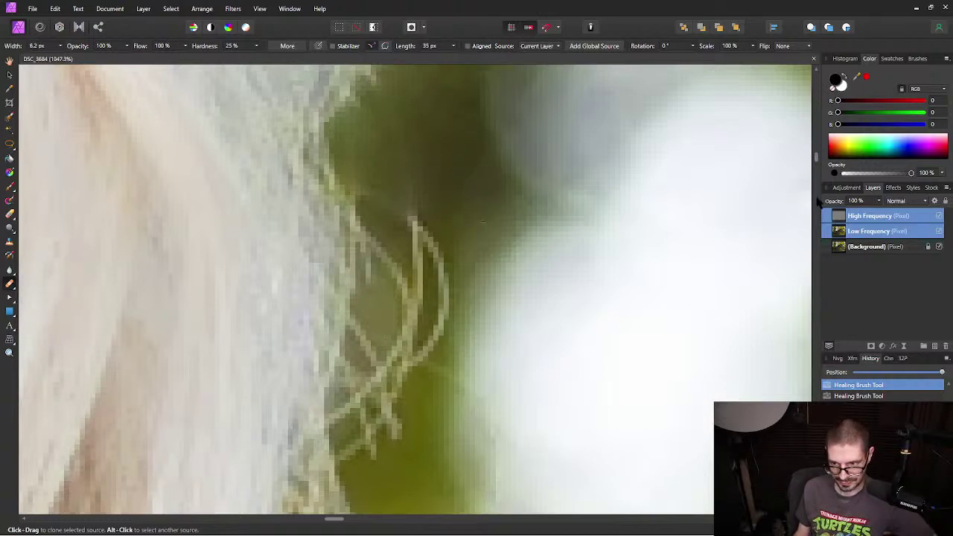
Step: Heal away the looping and crossing strands beside the locks with both frequency layers selected
{"action": "mouse_move", "coordinate": [427, 235]}
{"action": "left_mouse_down"}
{"action": "mouse_move", "coordinate": [409, 220]}
{"action": "mouse_move", "coordinate": [437, 261]}
{"action": "mouse_move", "coordinate": [426, 269]}
{"action": "mouse_move", "coordinate": [418, 255]}
{"action": "mouse_move", "coordinate": [414, 298]}
{"action": "mouse_move", "coordinate": [438, 281]}
{"action": "mouse_move", "coordinate": [435, 304]}
{"action": "mouse_move", "coordinate": [415, 280]}
{"action": "mouse_move", "coordinate": [416, 321]}
{"action": "mouse_move", "coordinate": [373, 242]}
{"action": "mouse_move", "coordinate": [398, 282]}
{"action": "mouse_move", "coordinate": [389, 345]}
{"action": "mouse_move", "coordinate": [373, 335]}
{"action": "mouse_move", "coordinate": [403, 339]}
{"action": "mouse_move", "coordinate": [376, 379]}
{"action": "mouse_move", "coordinate": [441, 326]}
{"action": "mouse_move", "coordinate": [444, 315]}
{"action": "mouse_move", "coordinate": [418, 363]}
{"action": "mouse_move", "coordinate": [415, 288]}
{"action": "mouse_move", "coordinate": [405, 359]}
{"action": "mouse_move", "coordinate": [382, 410]}
{"action": "mouse_move", "coordinate": [394, 439]}
{"action": "mouse_move", "coordinate": [455, 459]}
{"action": "mouse_move", "coordinate": [446, 270]}
{"action": "mouse_move", "coordinate": [461, 225]}
{"action": "left_mouse_up"}
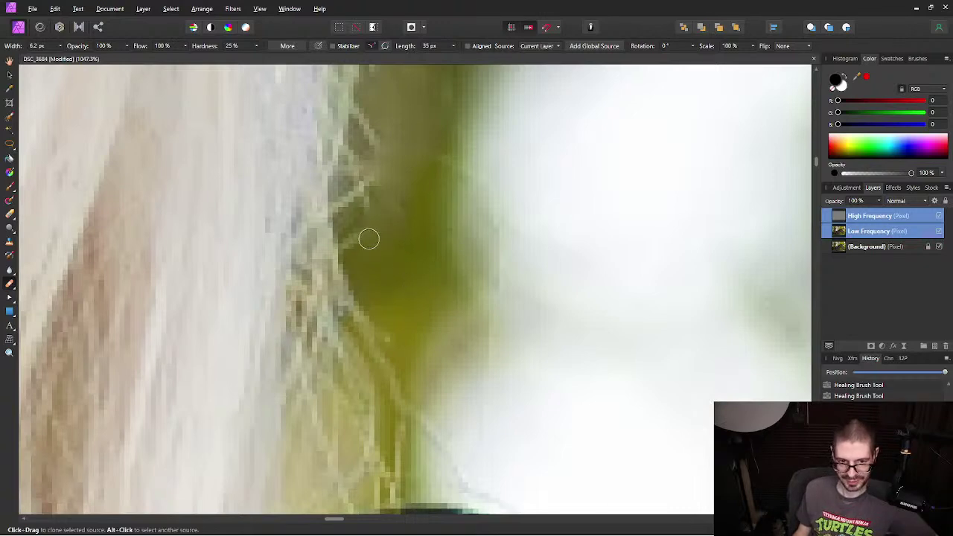
{"action": "mouse_move", "coordinate": [382, 166]}
{"action": "left_mouse_down"}
{"action": "mouse_move", "coordinate": [368, 125]}
{"action": "mouse_move", "coordinate": [380, 178]}
{"action": "mouse_move", "coordinate": [367, 169]}
{"action": "mouse_move", "coordinate": [339, 206]}
{"action": "mouse_move", "coordinate": [365, 228]}
{"action": "mouse_move", "coordinate": [357, 235]}
{"action": "mouse_move", "coordinate": [368, 247]}
{"action": "mouse_move", "coordinate": [368, 167]}
{"action": "mouse_move", "coordinate": [435, 160]}
{"action": "left_mouse_up"}
{"action": "scroll", "coordinate": [479, 321], "scroll_direction": "down", "scroll_amount": 5}
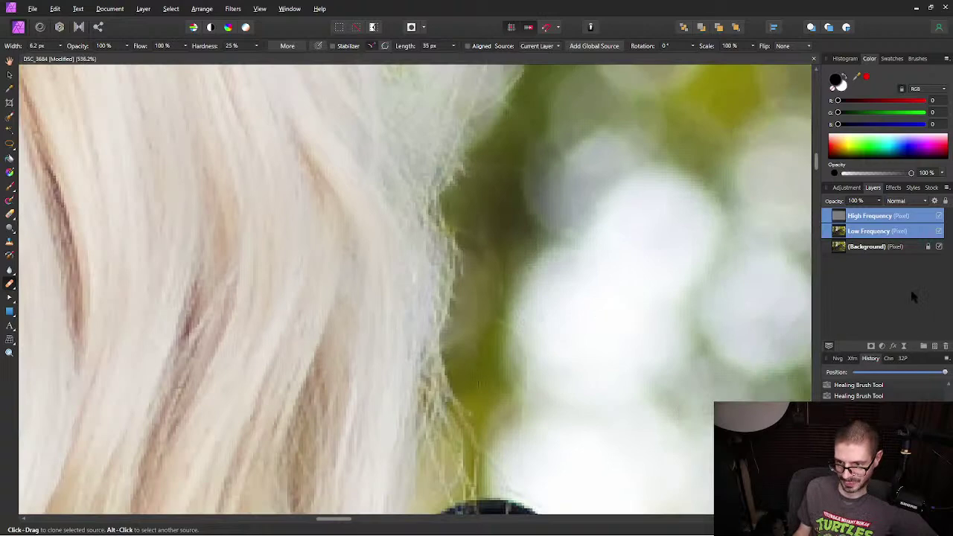
Step: Select only the Low Frequency layer and switch to the Patch Tool for the dark background beside the locks
{"action": "left_click", "coordinate": [921, 236]}
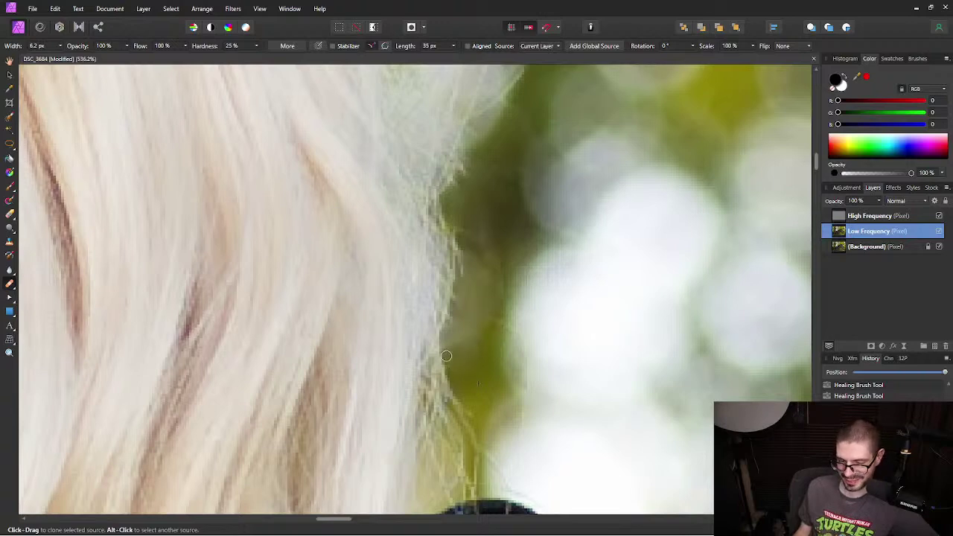
{"action": "scroll", "coordinate": [512, 407], "scroll_direction": "down", "scroll_amount": 3}
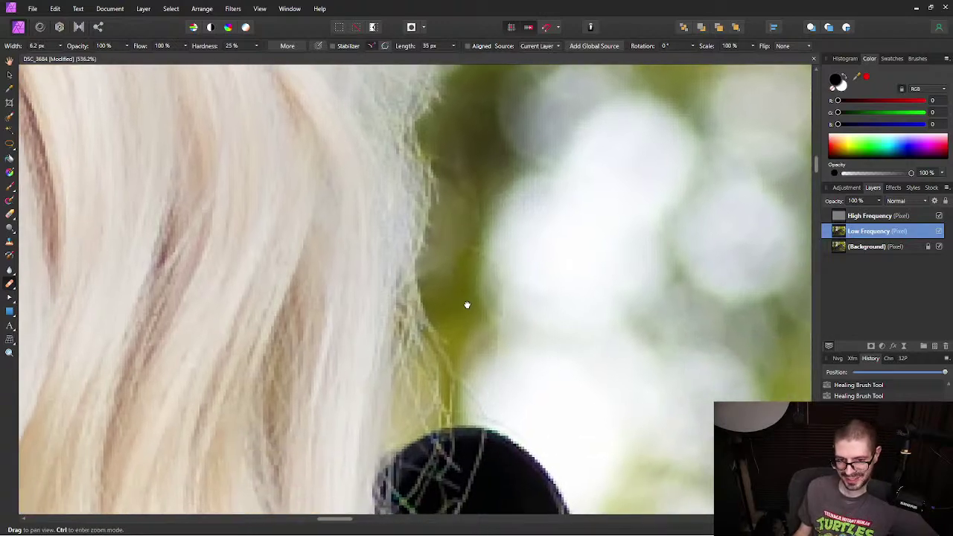
{"action": "scroll", "coordinate": [466, 309], "scroll_direction": "up", "scroll_amount": 3}
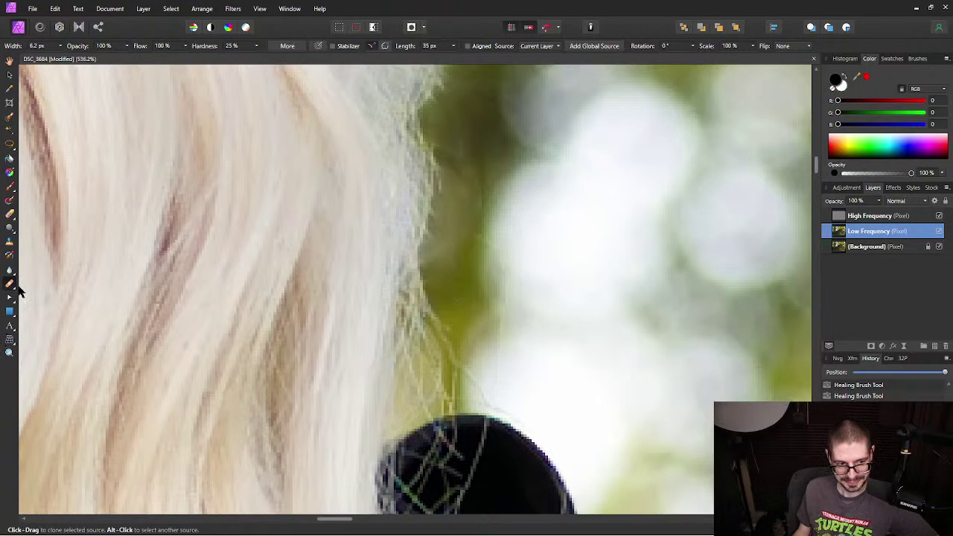
{"action": "left_click", "coordinate": [10, 284]}
{"action": "left_click", "coordinate": [11, 284]}
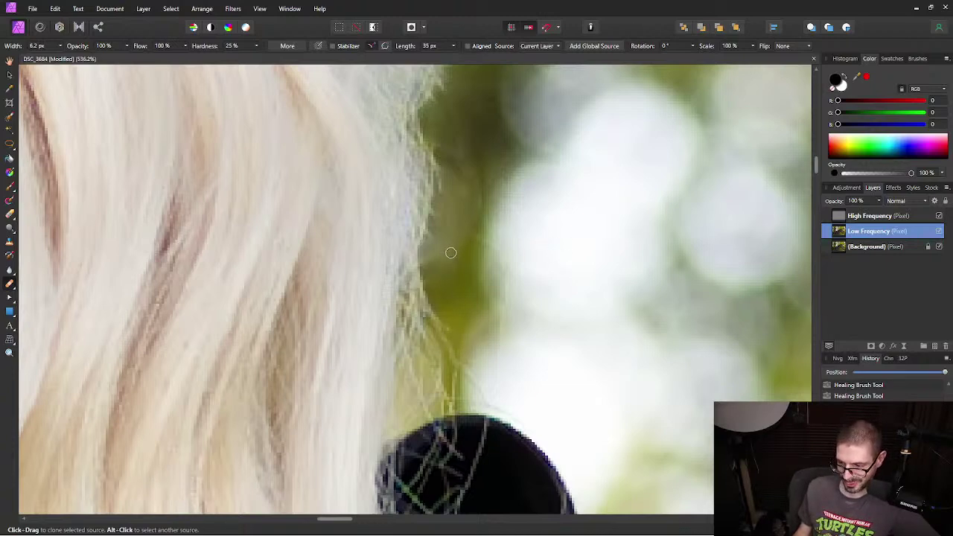
{"action": "left_click_drag", "start_coordinate": [389, 241], "coordinate": [312, 260]}
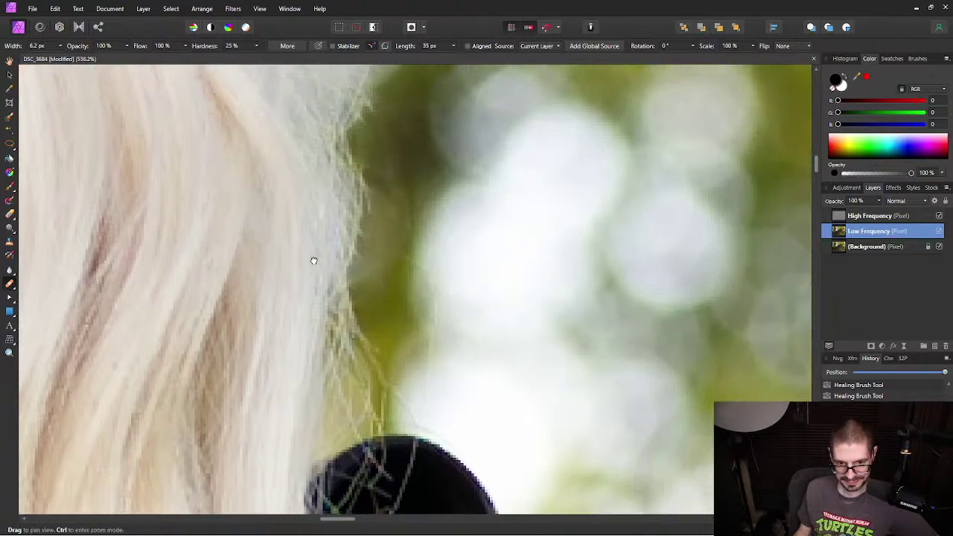
{"action": "scroll", "coordinate": [383, 241], "scroll_direction": "up", "scroll_amount": 1}
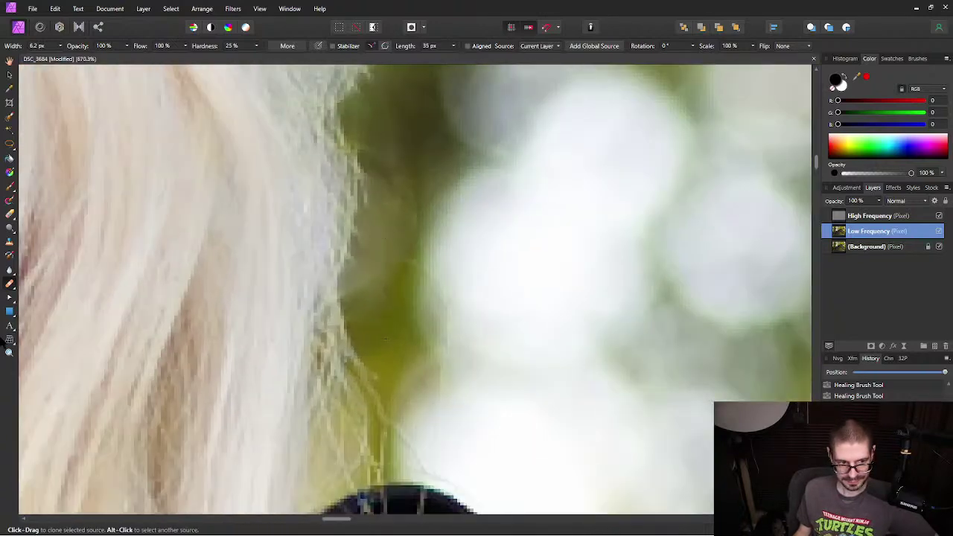
{"action": "left_click", "coordinate": [10, 283]}
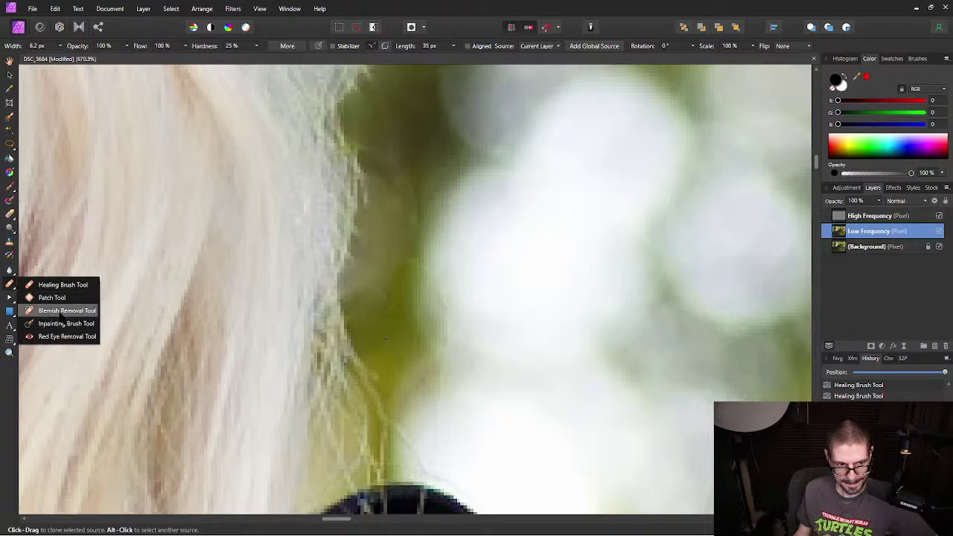
{"action": "left_click", "coordinate": [52, 297]}
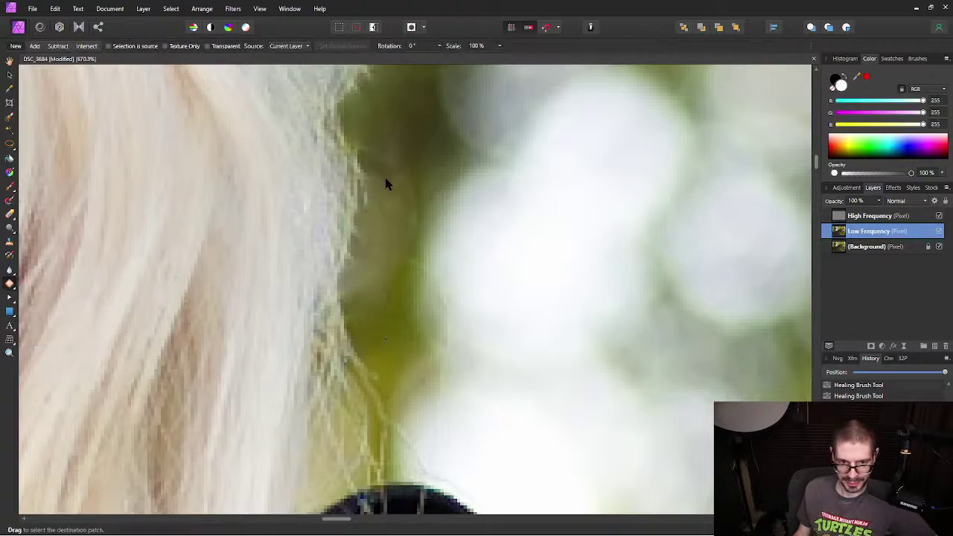
Step: Patch the dark background strip beside the locks' outer edge on the Low Frequency layer, sampling the blurred yellow-green foliage
{"action": "mouse_move", "coordinate": [367, 211]}
{"action": "left_mouse_down"}
{"action": "mouse_move", "coordinate": [347, 283]}
{"action": "mouse_move", "coordinate": [375, 304]}
{"action": "mouse_move", "coordinate": [410, 263]}
{"action": "mouse_move", "coordinate": [420, 201]}
{"action": "mouse_move", "coordinate": [385, 181]}
{"action": "left_mouse_up"}
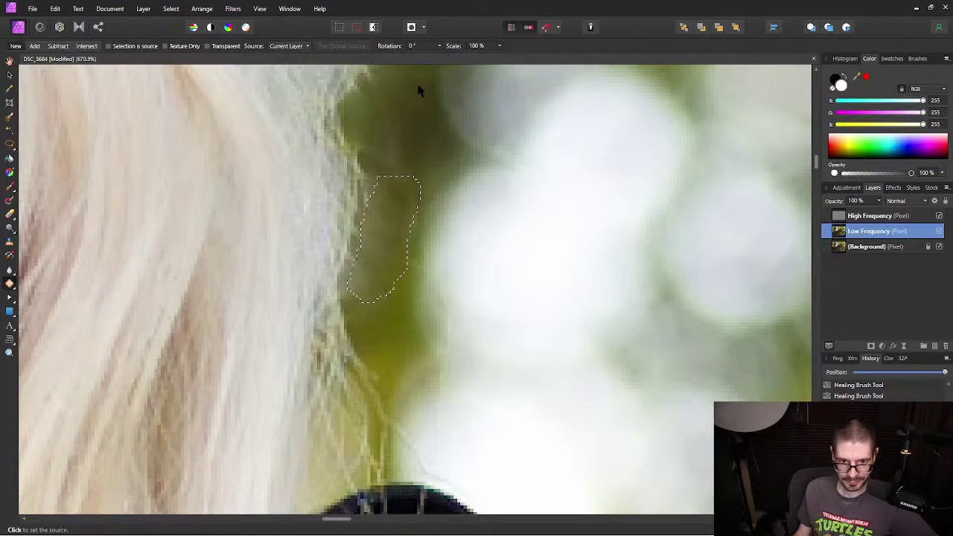
{"action": "scroll", "coordinate": [422, 113], "scroll_direction": "down", "scroll_amount": 4}
{"action": "left_click_drag", "start_coordinate": [415, 96], "coordinate": [356, 221]}
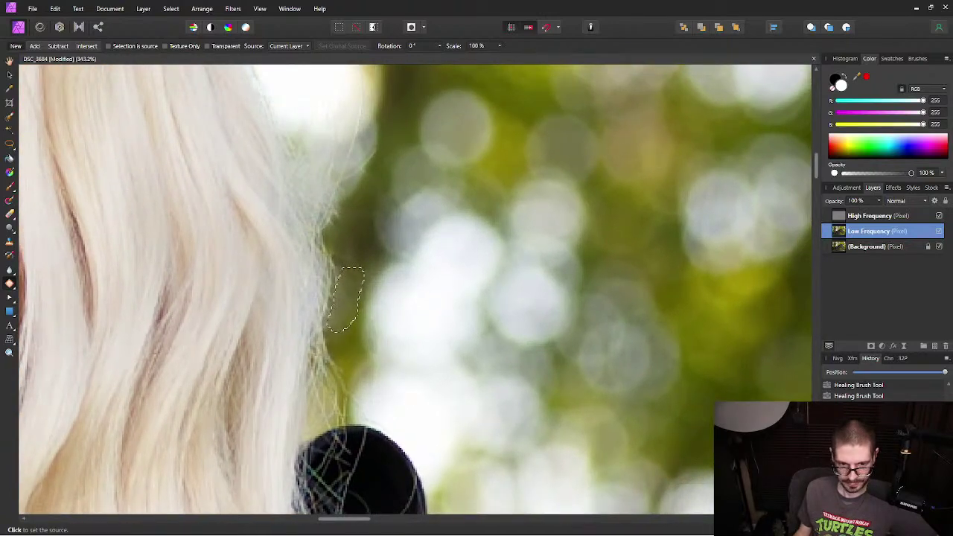
{"action": "left_click", "coordinate": [345, 298]}
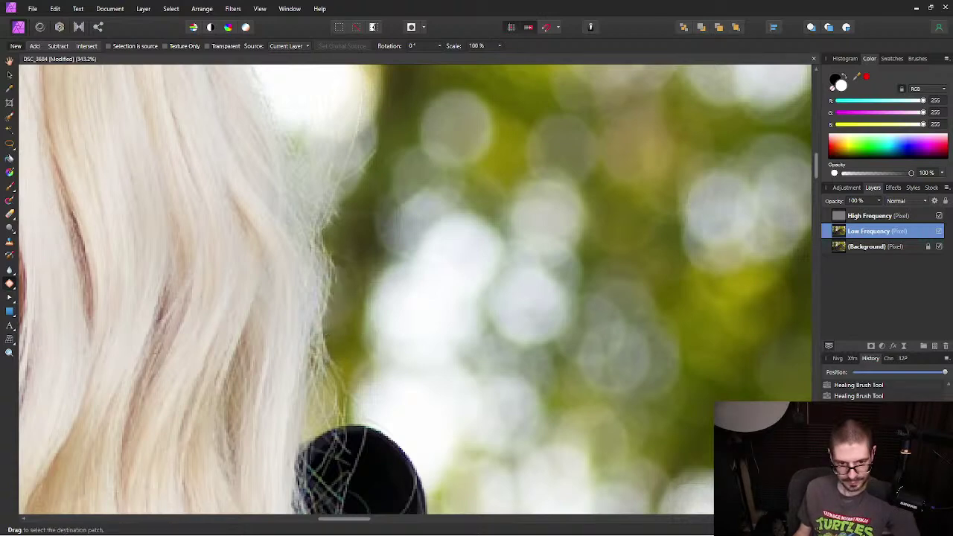
{"action": "mouse_move", "coordinate": [354, 258]}
{"action": "left_mouse_down"}
{"action": "mouse_move", "coordinate": [340, 277]}
{"action": "mouse_move", "coordinate": [356, 283]}
{"action": "mouse_move", "coordinate": [359, 254]}
{"action": "left_mouse_up"}
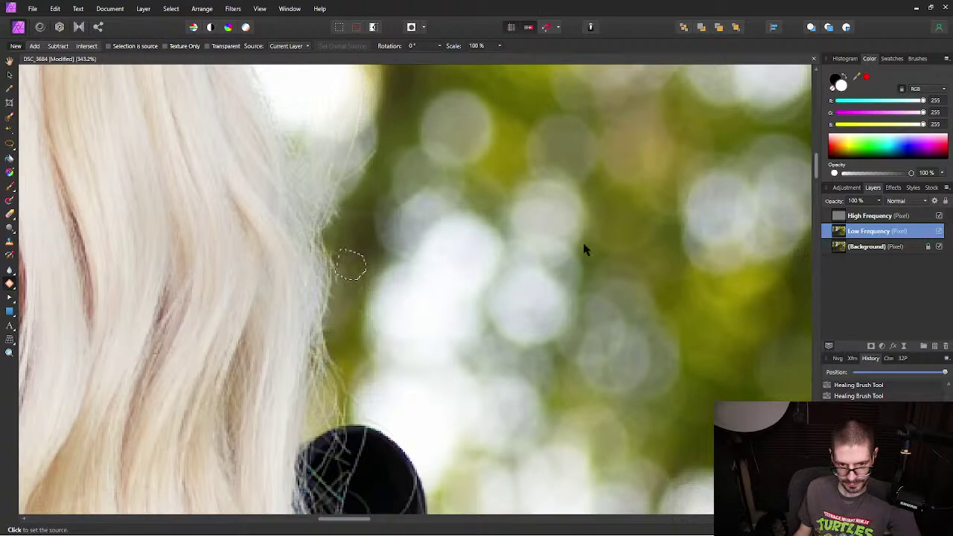
{"action": "left_click", "coordinate": [737, 341]}
{"action": "mouse_move", "coordinate": [354, 292]}
{"action": "left_mouse_down"}
{"action": "mouse_move", "coordinate": [370, 277]}
{"action": "mouse_move", "coordinate": [362, 259]}
{"action": "left_mouse_up"}
{"action": "left_click", "coordinate": [735, 343]}
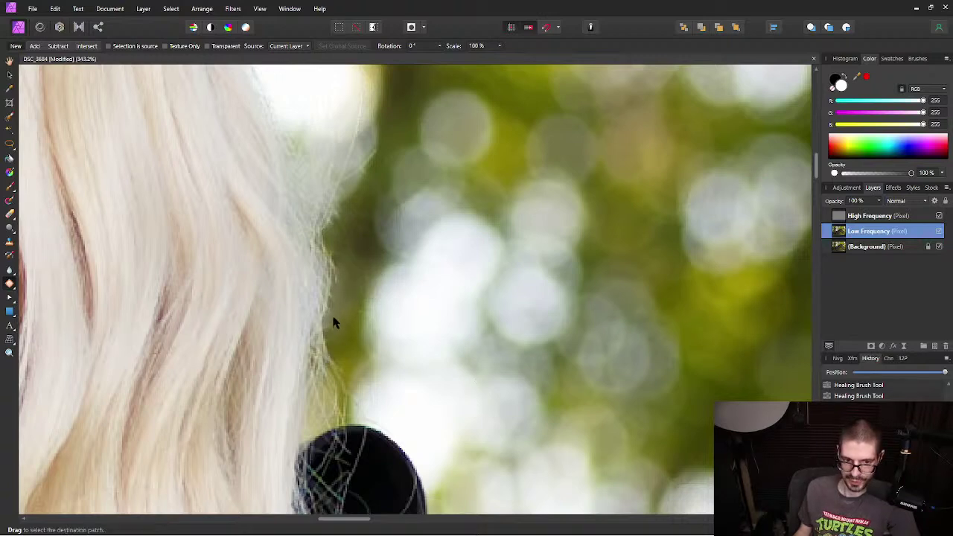
{"action": "mouse_move", "coordinate": [330, 325]}
{"action": "left_mouse_down"}
{"action": "mouse_move", "coordinate": [351, 324]}
{"action": "mouse_move", "coordinate": [353, 275]}
{"action": "left_mouse_up"}
{"action": "left_click", "coordinate": [753, 361]}
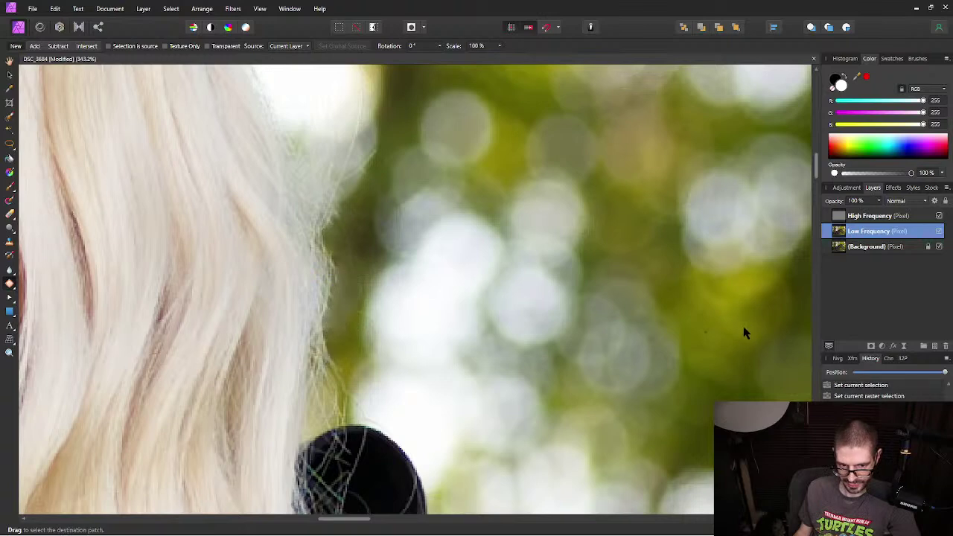
{"action": "left_click_drag", "start_coordinate": [345, 324], "coordinate": [371, 283]}
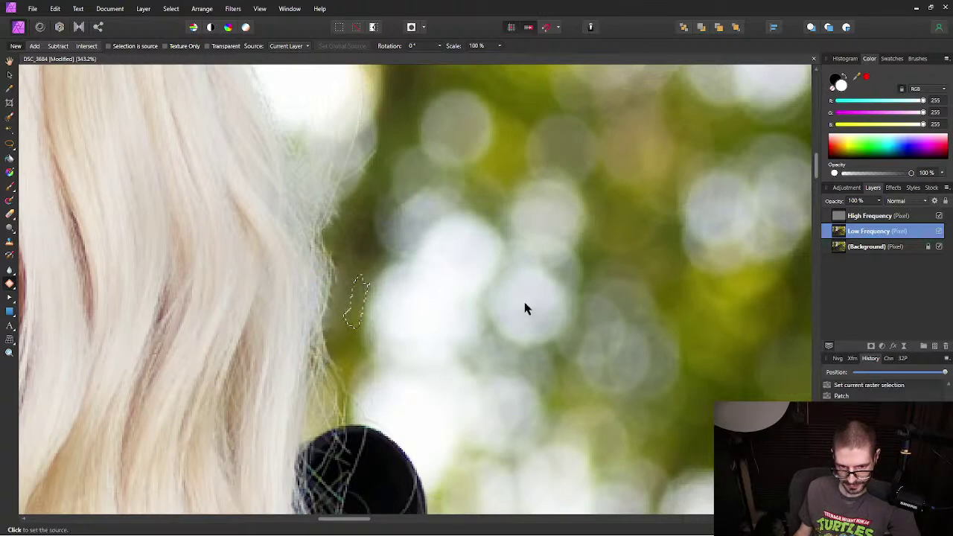
{"action": "left_click", "coordinate": [729, 349]}
{"action": "mouse_move", "coordinate": [358, 277]}
{"action": "left_mouse_down"}
{"action": "mouse_move", "coordinate": [362, 293]}
{"action": "mouse_move", "coordinate": [371, 277]}
{"action": "mouse_move", "coordinate": [355, 258]}
{"action": "mouse_move", "coordinate": [338, 266]}
{"action": "left_mouse_up"}
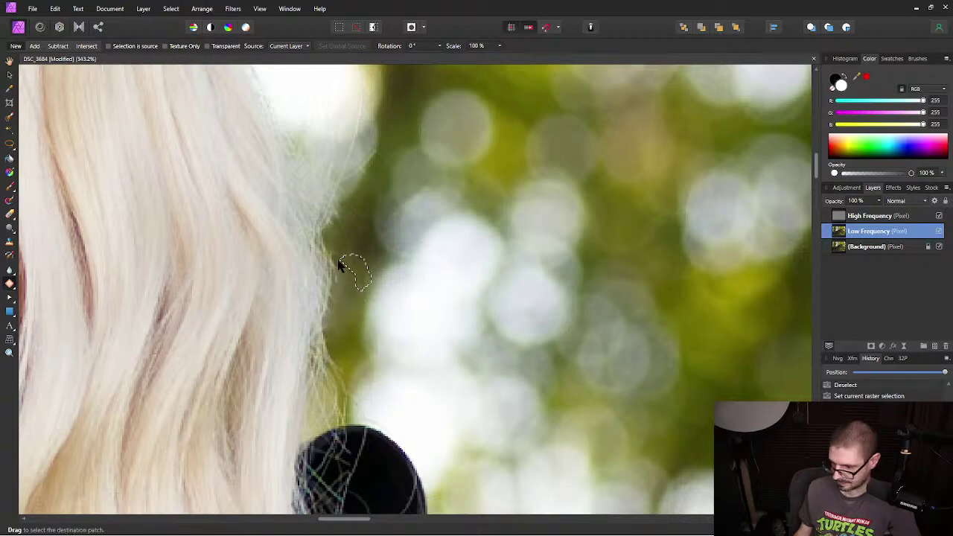
{"action": "left_click", "coordinate": [728, 317]}
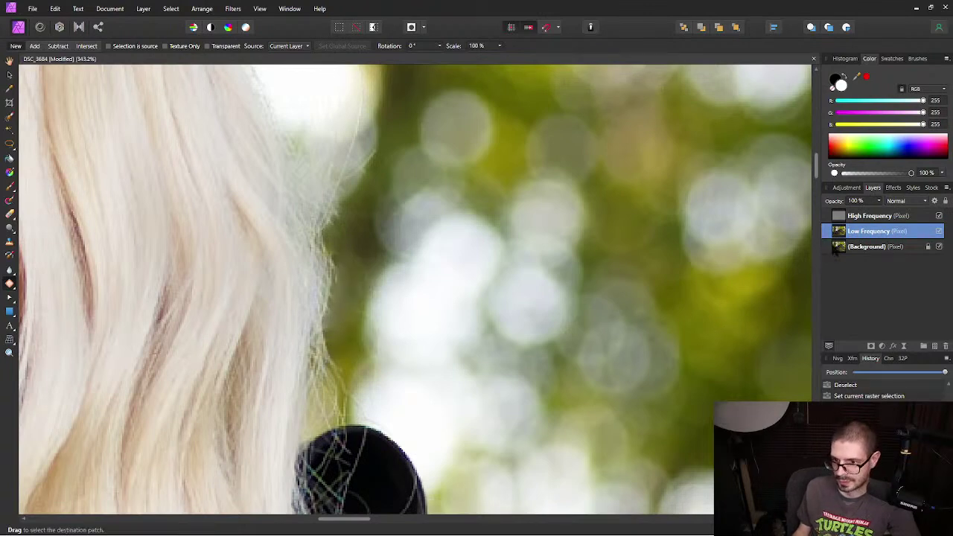
Step: Patch the upper and lower parts of the same background strip on the High Frequency layer, sampling the blurred foliage
{"action": "left_click", "coordinate": [908, 216]}
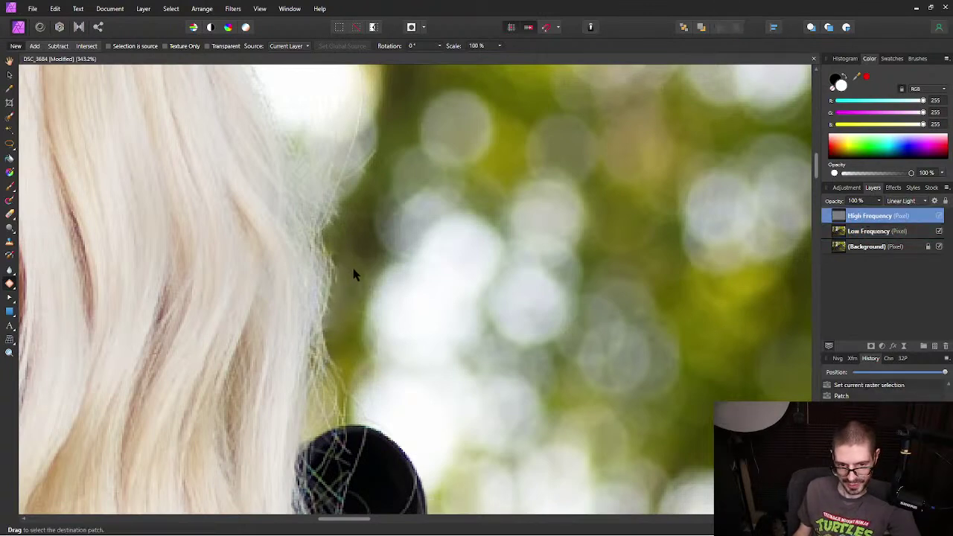
{"action": "mouse_move", "coordinate": [355, 270]}
{"action": "left_mouse_down"}
{"action": "mouse_move", "coordinate": [358, 291]}
{"action": "mouse_move", "coordinate": [368, 293]}
{"action": "mouse_move", "coordinate": [353, 261]}
{"action": "left_mouse_up"}
{"action": "left_click", "coordinate": [713, 319]}
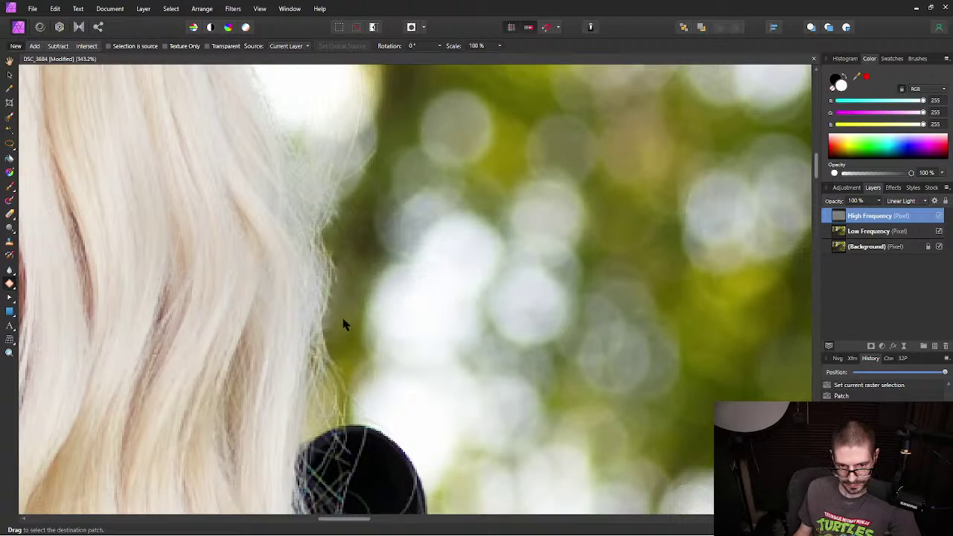
{"action": "left_click_drag", "start_coordinate": [336, 324], "coordinate": [351, 325]}
{"action": "left_click", "coordinate": [749, 332]}
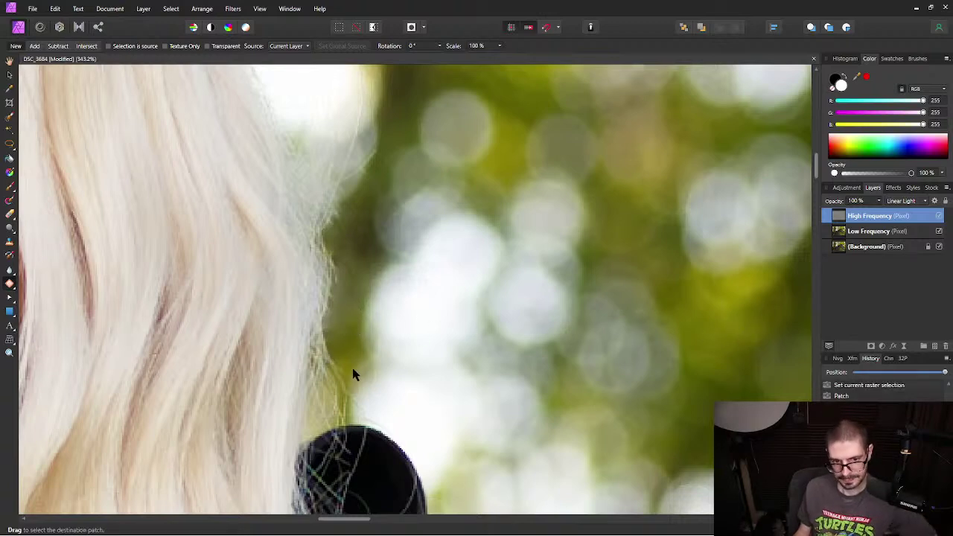
Step: Examine the portrait as a whole and the strands crossing the black rounded object behind the locks
{"action": "key", "text": "ctrl+0"}
{"action": "scroll", "coordinate": [500, 306], "scroll_direction": "up", "scroll_amount": 10}
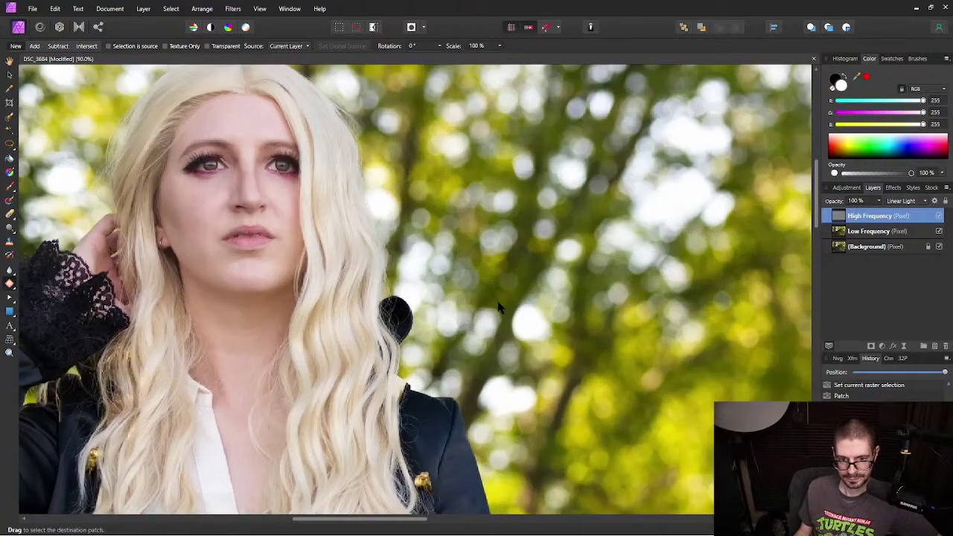
{"action": "scroll", "coordinate": [566, 283], "scroll_direction": "down", "scroll_amount": 6}
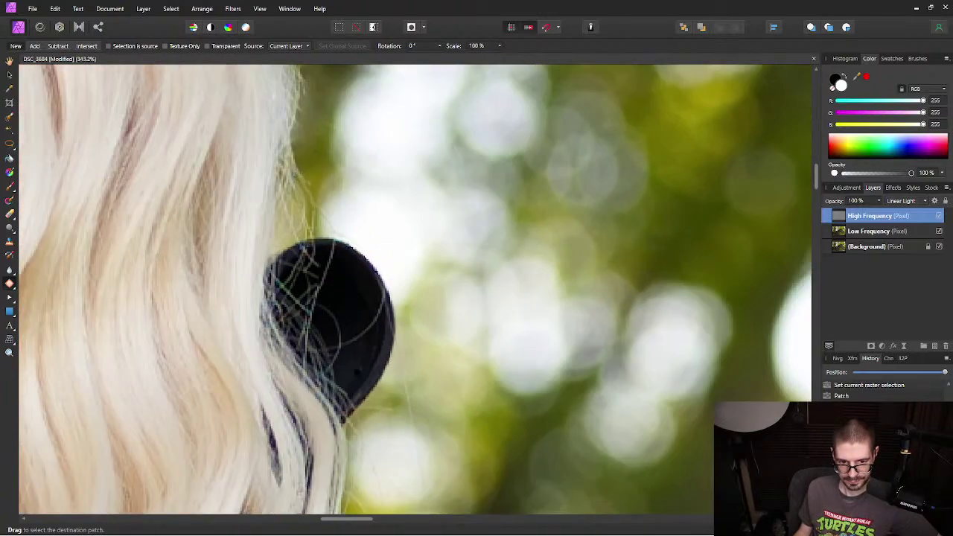
{"action": "scroll", "coordinate": [615, 276], "scroll_direction": "down", "scroll_amount": 3}
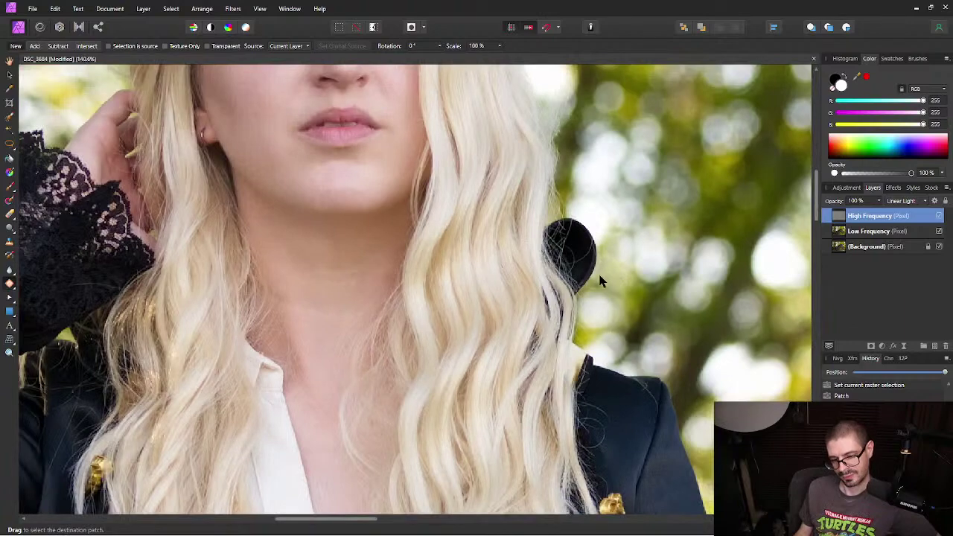
{"action": "scroll", "coordinate": [593, 279], "scroll_direction": "up", "scroll_amount": 4}
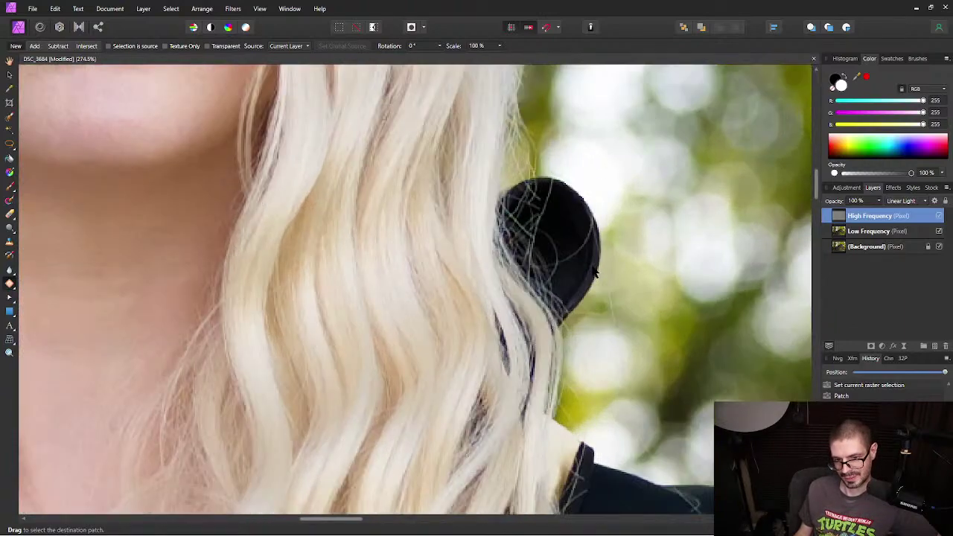
{"action": "scroll", "coordinate": [595, 274], "scroll_direction": "down", "scroll_amount": 4}
{"action": "scroll", "coordinate": [594, 273], "scroll_direction": "up", "scroll_amount": 5}
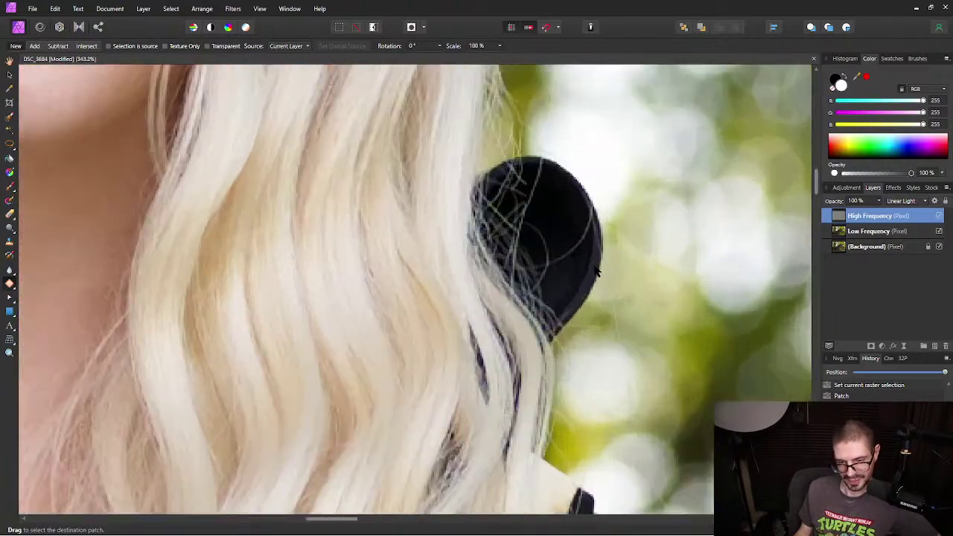
{"action": "scroll", "coordinate": [666, 241], "scroll_direction": "down", "scroll_amount": 1}
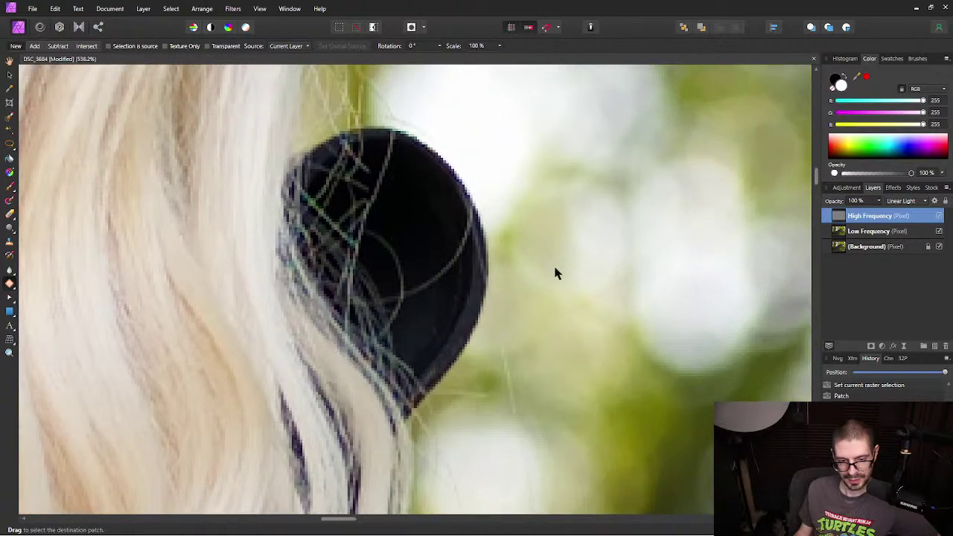
{"action": "scroll", "coordinate": [554, 266], "scroll_direction": "down", "scroll_amount": 1}
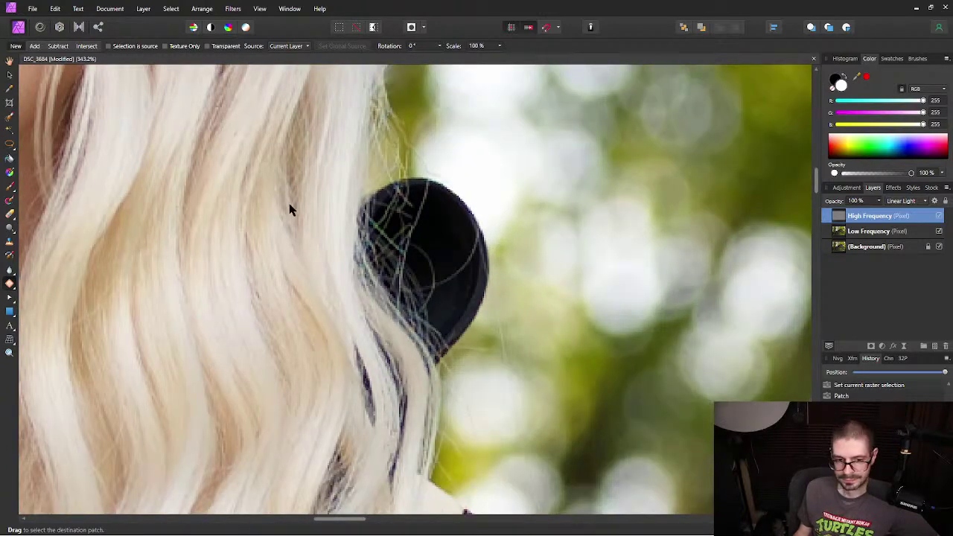
Step: Switch to the Healing Brush Tool on the High Frequency layer and clear the selection for the strands over the black rounded object
{"action": "left_click", "coordinate": [10, 283]}
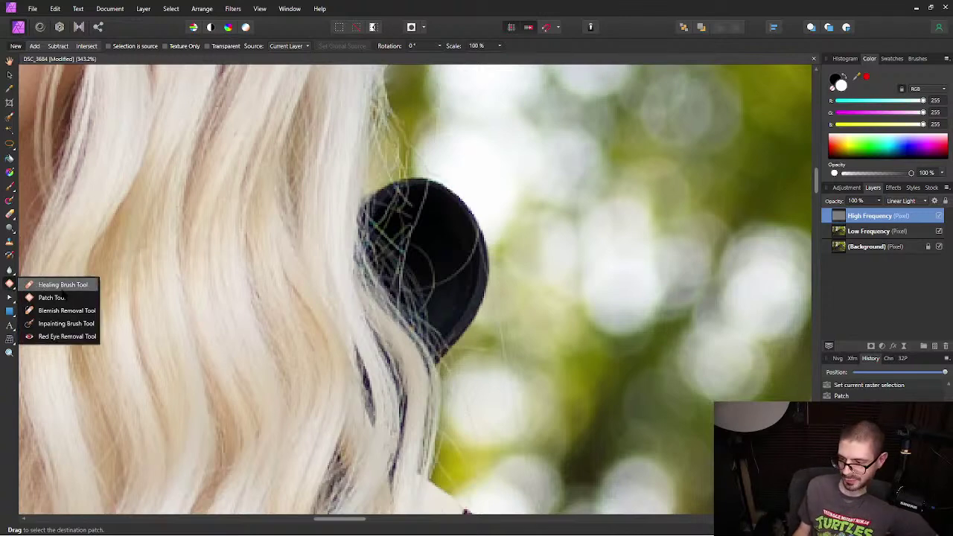
{"action": "left_click", "coordinate": [63, 285]}
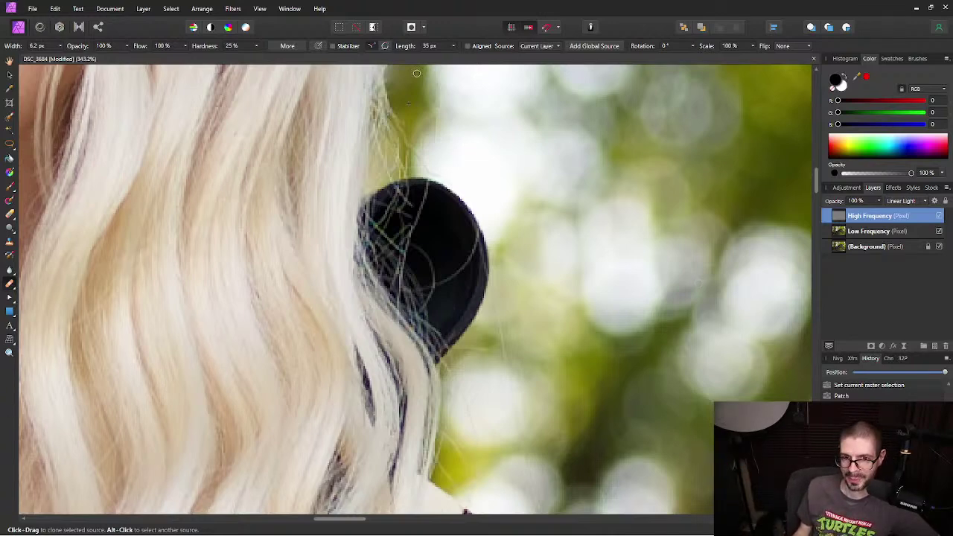
{"action": "left_click_drag", "start_coordinate": [422, 258], "coordinate": [395, 230]}
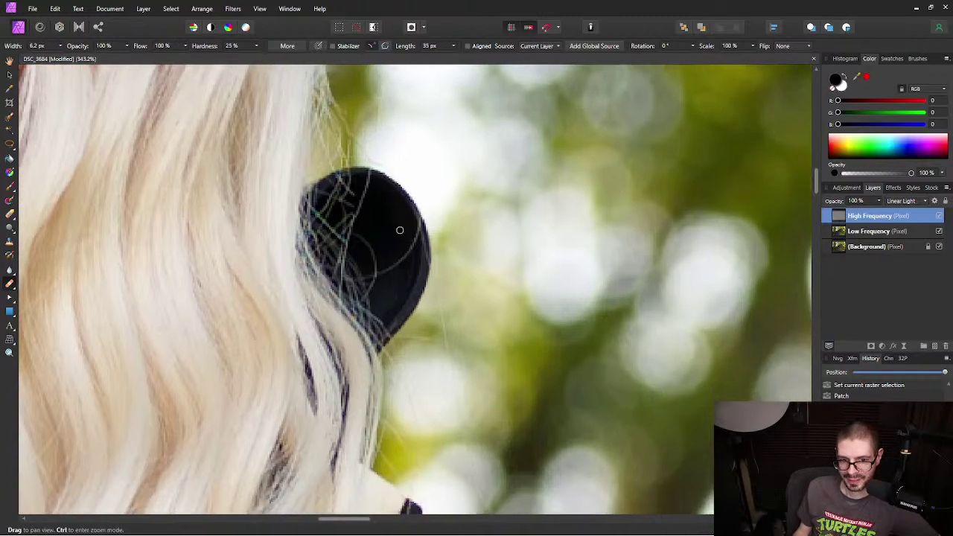
{"action": "scroll", "coordinate": [396, 274], "scroll_direction": "up", "scroll_amount": 3}
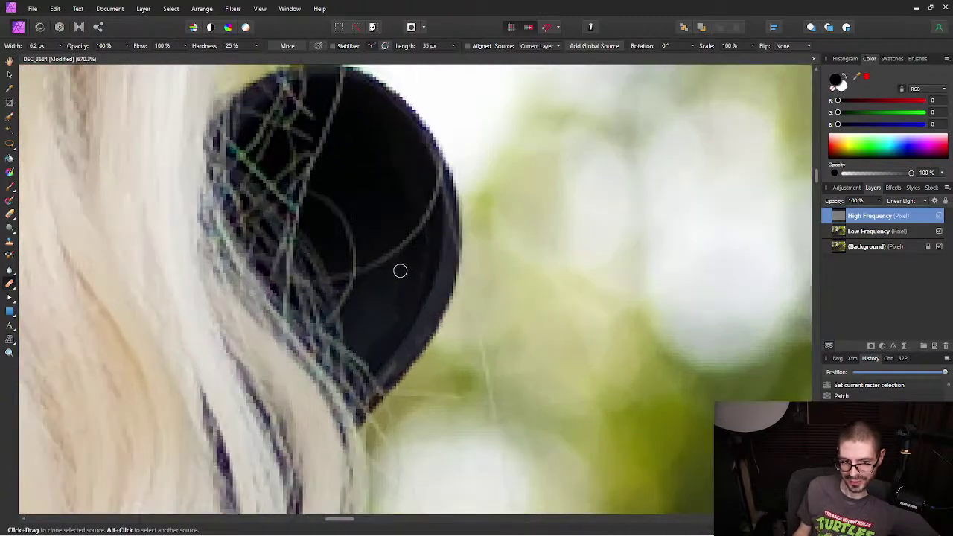
{"action": "scroll", "coordinate": [391, 287], "scroll_direction": "down", "scroll_amount": 2}
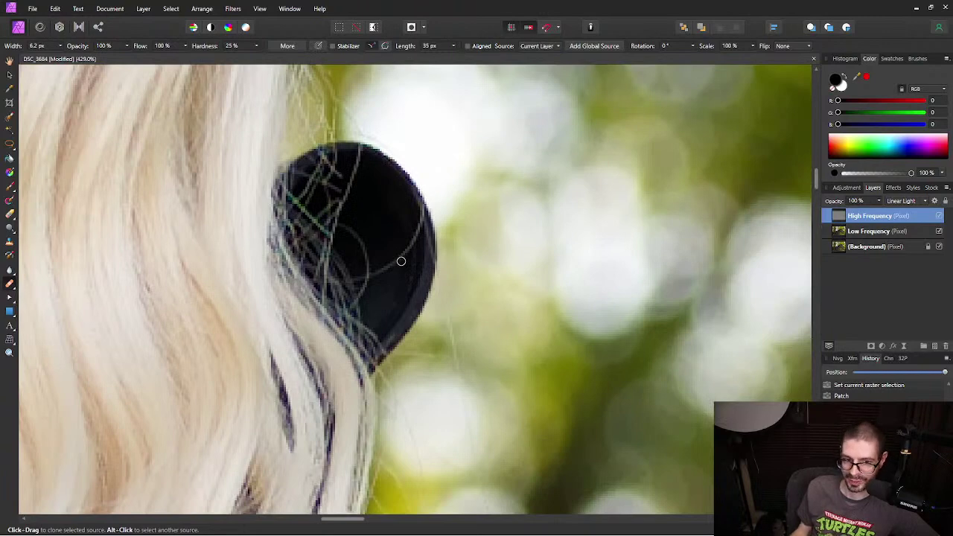
{"action": "left_click_drag", "start_coordinate": [388, 285], "coordinate": [462, 273]}
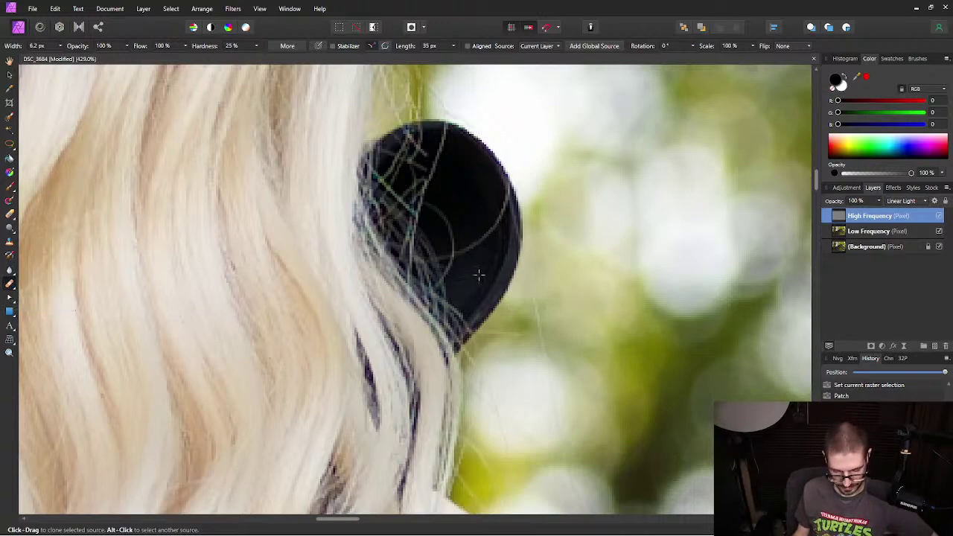
{"action": "key", "text": "ctrl+d"}
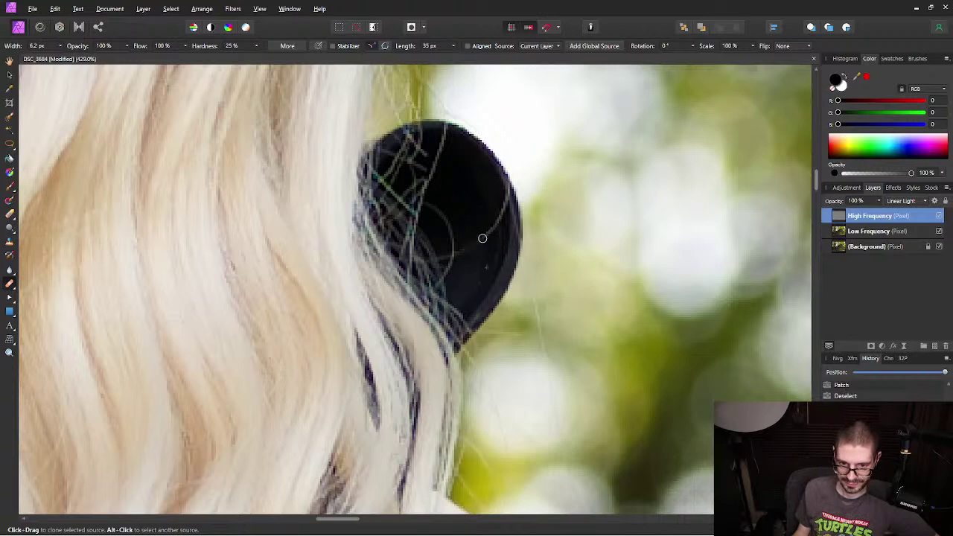
Step: Heal the curved strands crossing the open part of the black rounded object, sampling its clean dark surface
{"action": "key", "text": "ctrl+z"}
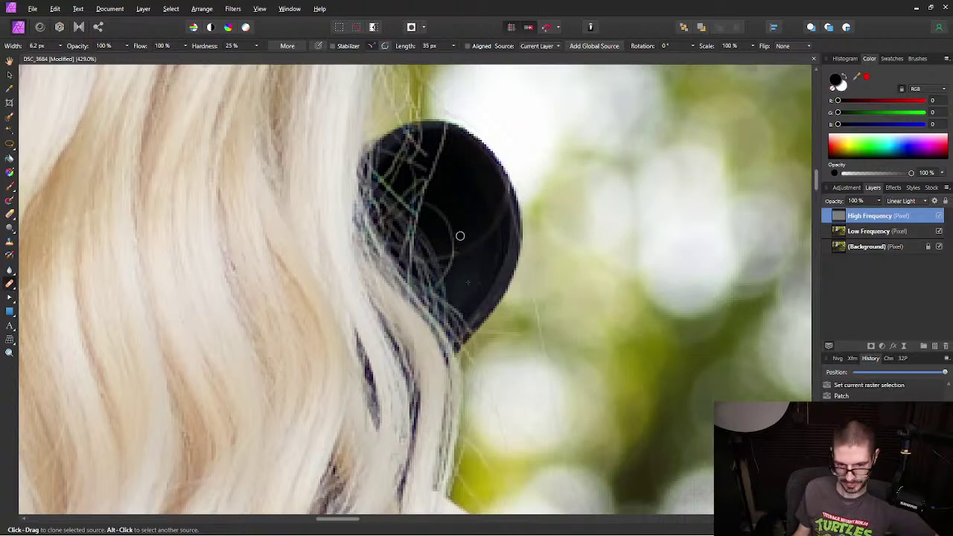
{"action": "key", "text": "ctrl+d"}
{"action": "key", "text": "ctrl+z"}
{"action": "key", "text": "ctrl+z"}
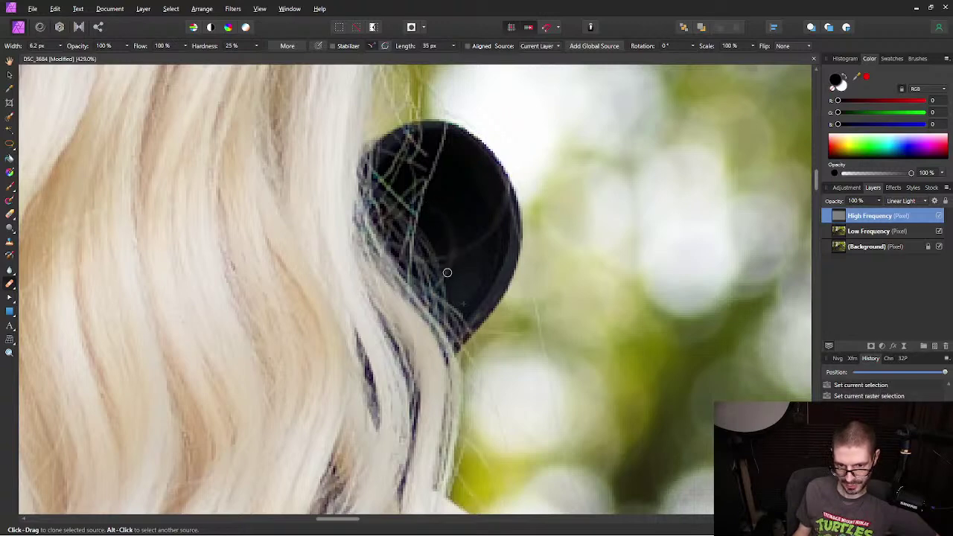
{"action": "key", "text": "ctrl+shift+z"}
{"action": "key", "text": "ctrl+shift+z"}
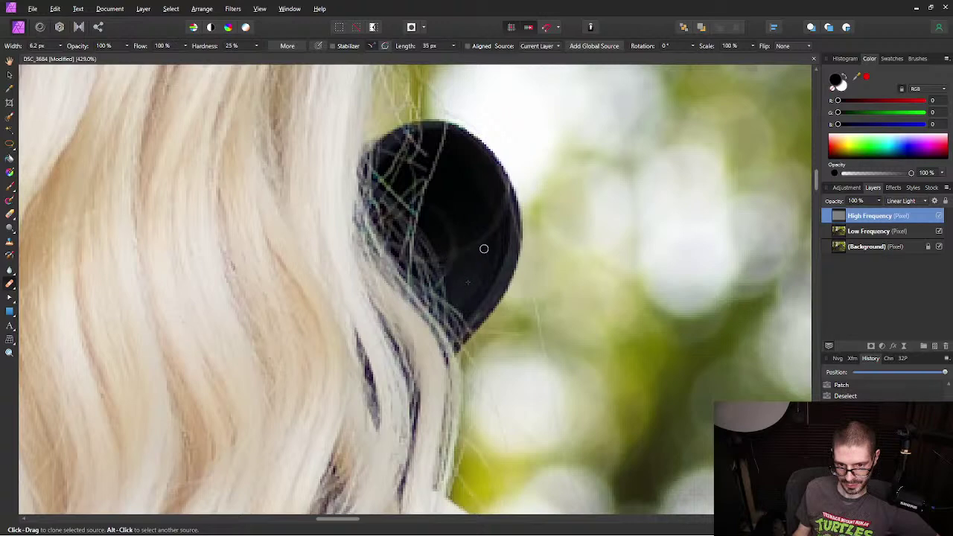
{"action": "key", "text": "ctrl+shift+d"}
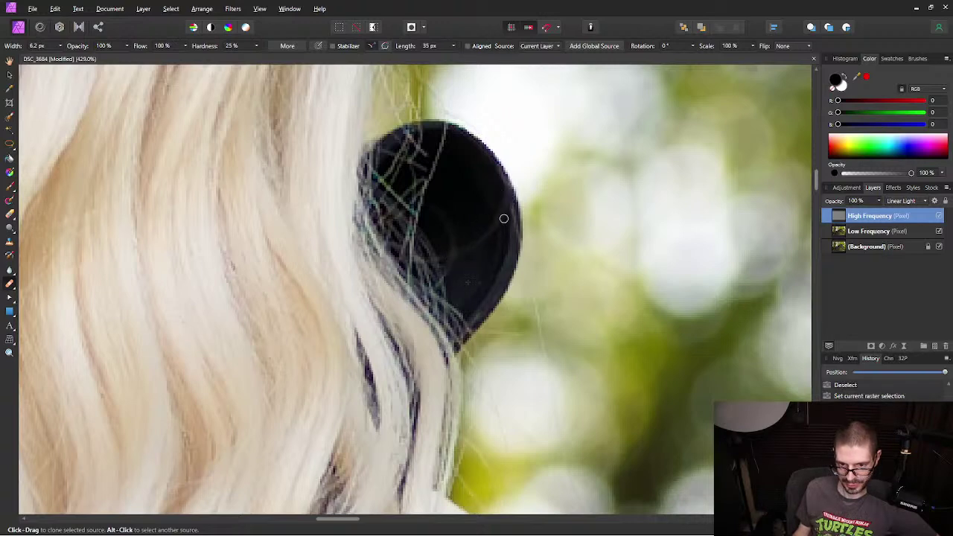
{"action": "key", "text": "ctrl+shift+z"}
{"action": "key", "text": "ctrl+shift+z"}
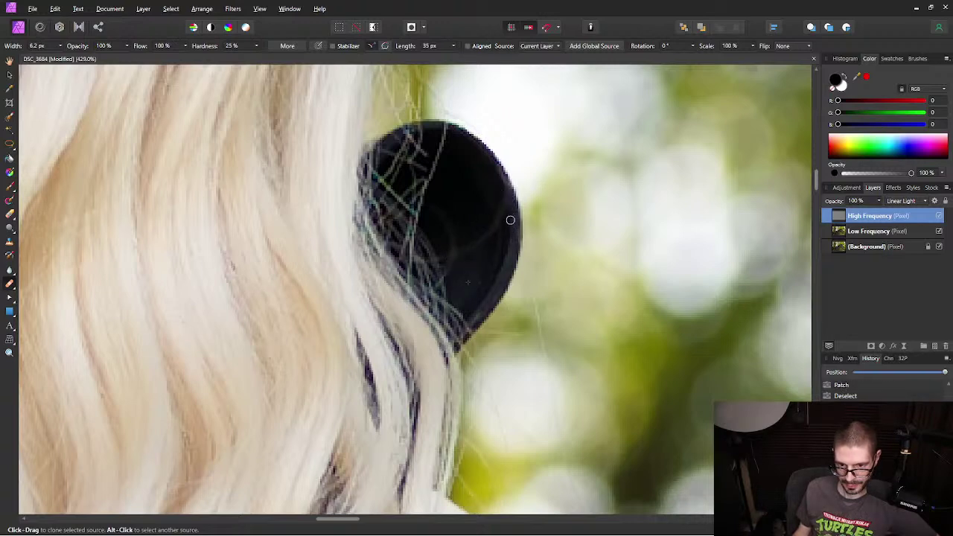
Step: Heal the remaining long strand on the black rounded object and the fine stray hairs in the foliage beside it
{"action": "left_click", "coordinate": [512, 224]}
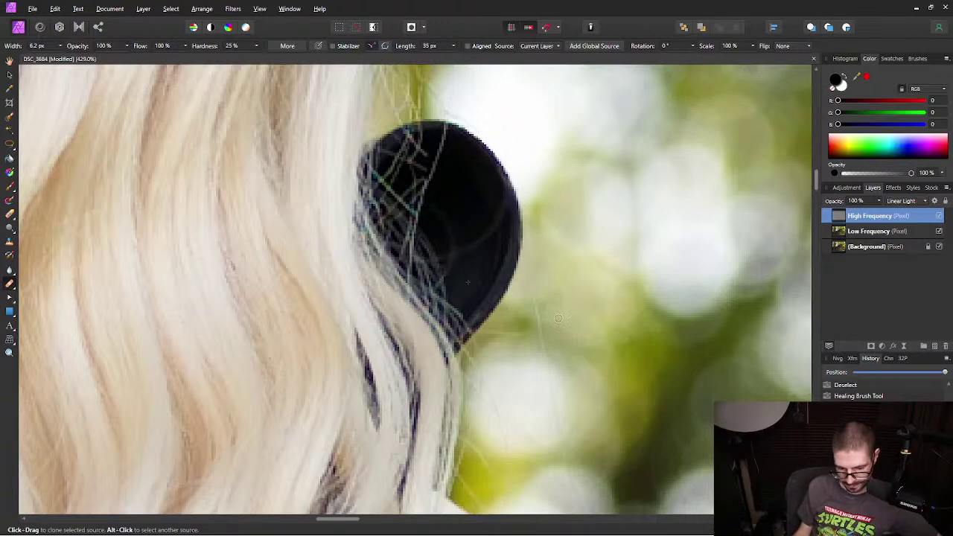
{"action": "left_click_drag", "start_coordinate": [532, 290], "coordinate": [531, 300]}
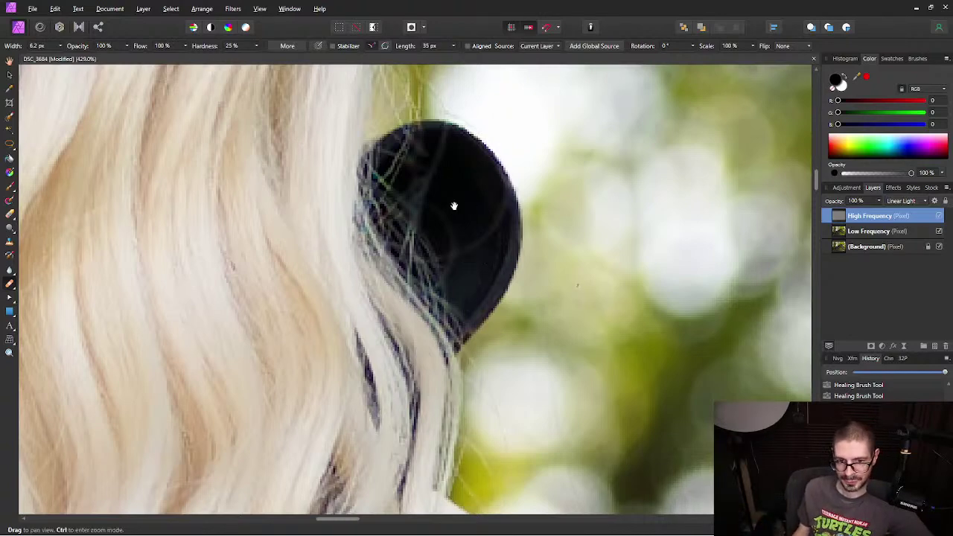
Step: Examine the black rounded object at several magnifications for remaining strand traces and the dense hairs along the locks' edge
{"action": "mouse_move", "coordinate": [454, 204]}
{"action": "left_mouse_down"}
{"action": "mouse_move", "coordinate": [537, 202]}
{"action": "mouse_move", "coordinate": [459, 213]}
{"action": "left_mouse_up"}
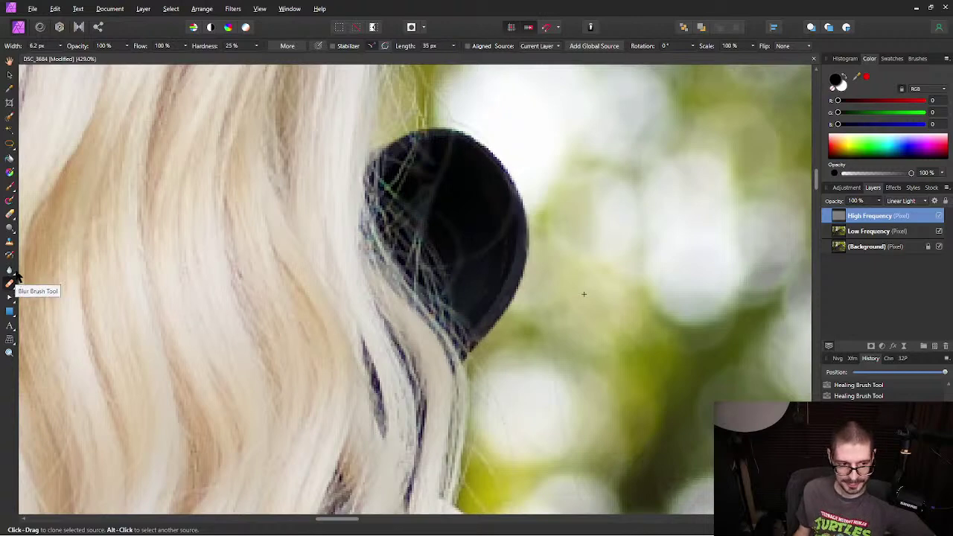
{"action": "mouse_move", "coordinate": [458, 239]}
{"action": "left_mouse_down"}
{"action": "mouse_move", "coordinate": [434, 264]}
{"action": "mouse_move", "coordinate": [453, 254]}
{"action": "left_mouse_up"}
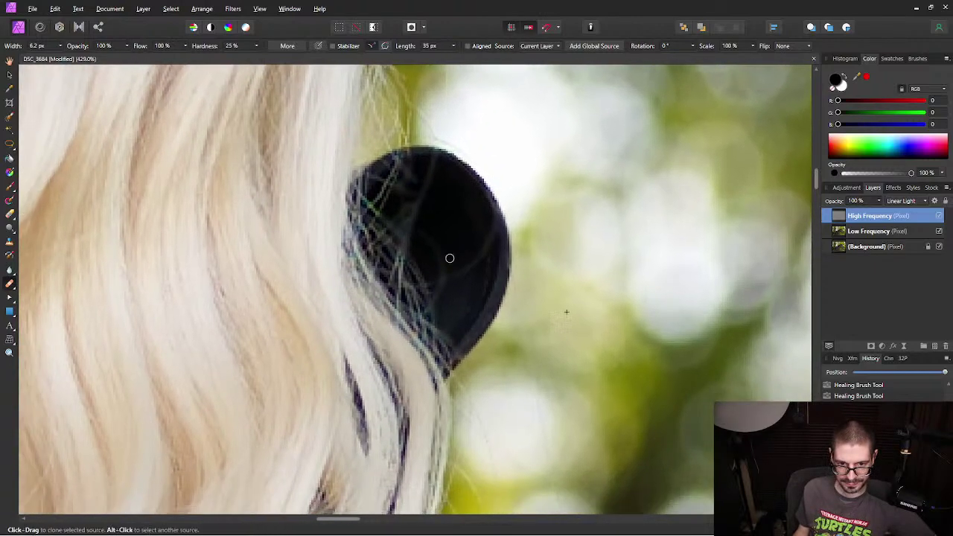
{"action": "scroll", "coordinate": [453, 254], "scroll_direction": "up", "scroll_amount": 3}
{"action": "scroll", "coordinate": [447, 260], "scroll_direction": "down", "scroll_amount": 1}
{"action": "scroll", "coordinate": [440, 260], "scroll_direction": "down", "scroll_amount": 2}
{"action": "scroll", "coordinate": [447, 260], "scroll_direction": "up", "scroll_amount": 1}
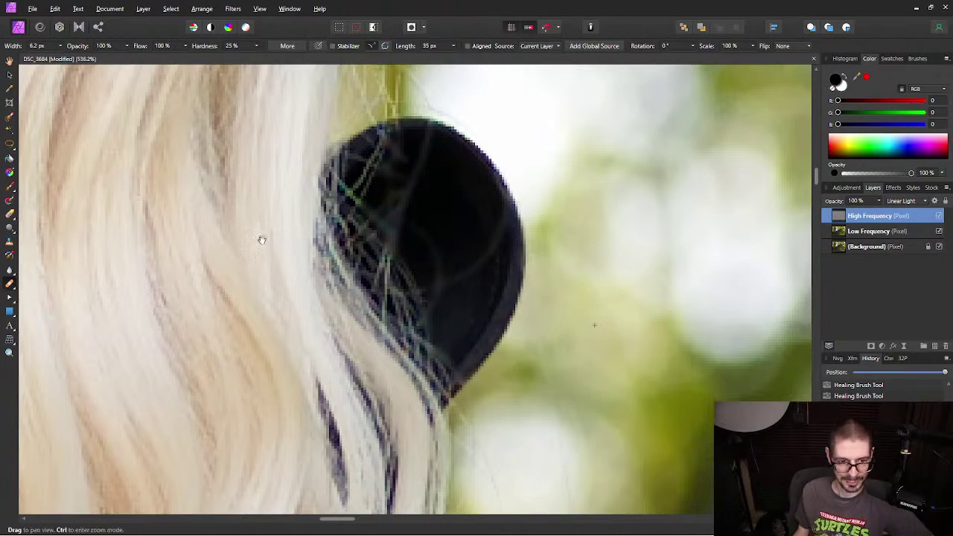
{"action": "left_click_drag", "start_coordinate": [285, 217], "coordinate": [370, 247]}
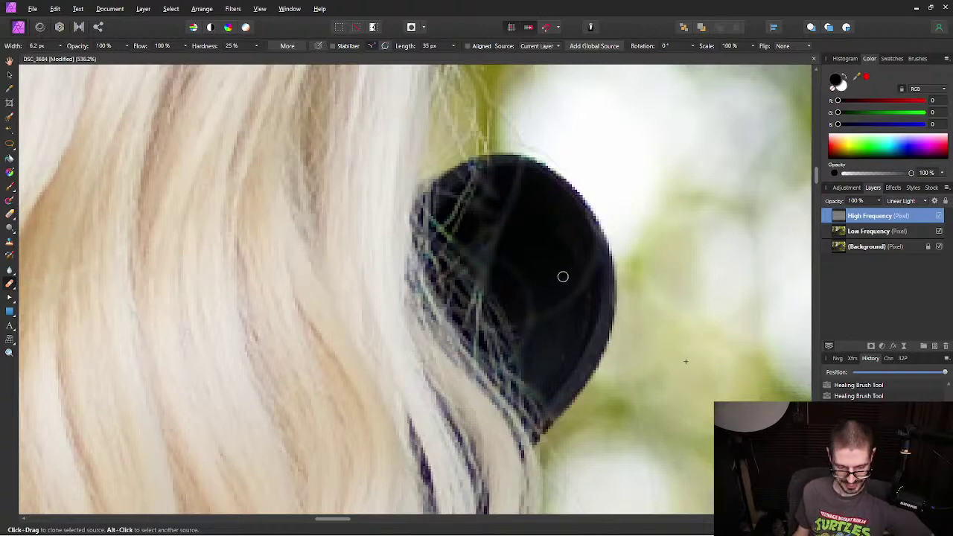
{"action": "scroll", "coordinate": [562, 277], "scroll_direction": "up", "scroll_amount": 2}
{"action": "scroll", "coordinate": [563, 276], "scroll_direction": "down", "scroll_amount": 2}
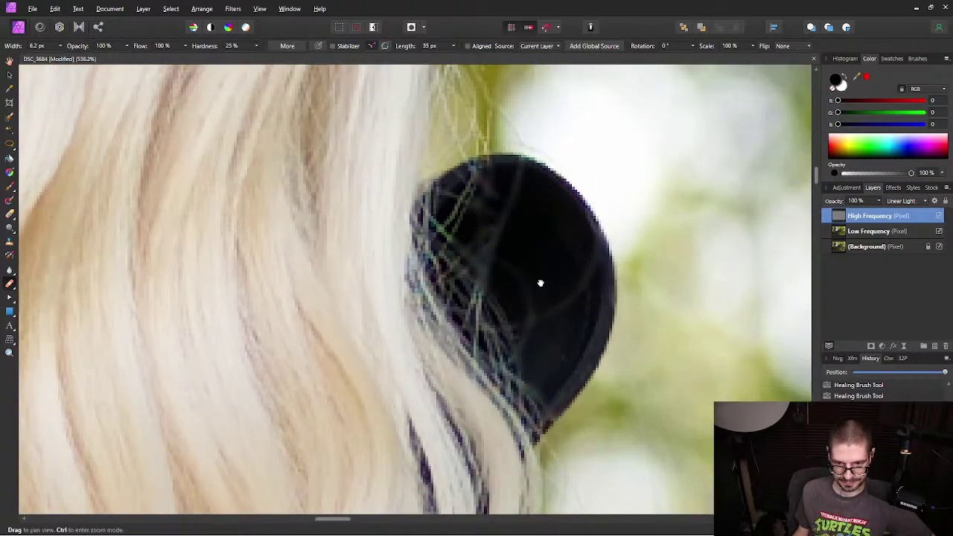
{"action": "left_click_drag", "start_coordinate": [541, 285], "coordinate": [549, 239]}
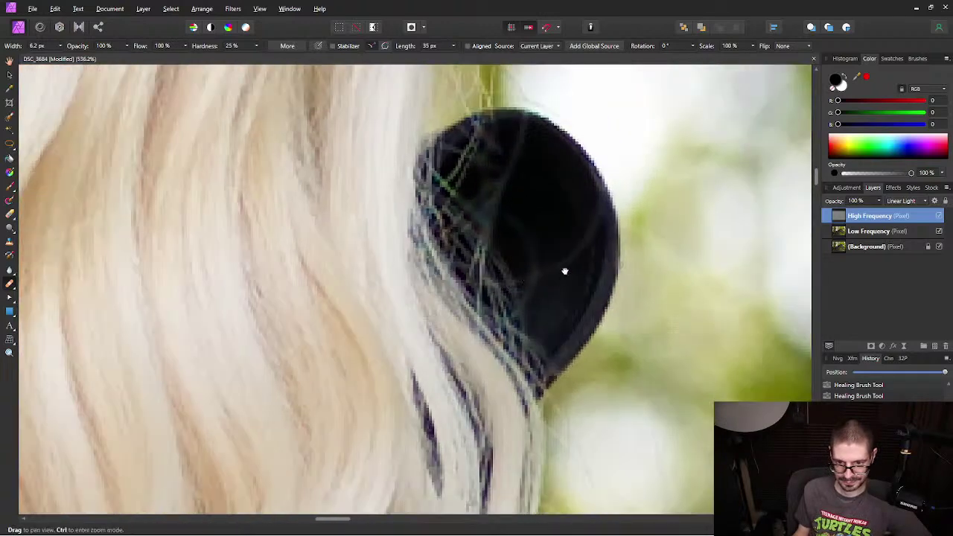
{"action": "scroll", "coordinate": [589, 261], "scroll_direction": "right", "scroll_amount": 3}
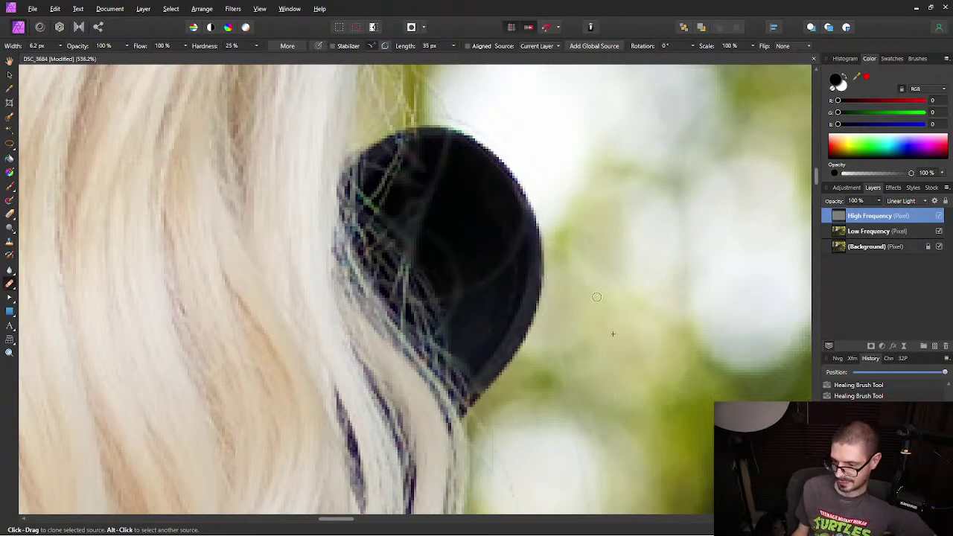
{"action": "scroll", "coordinate": [458, 246], "scroll_direction": "down", "scroll_amount": 3}
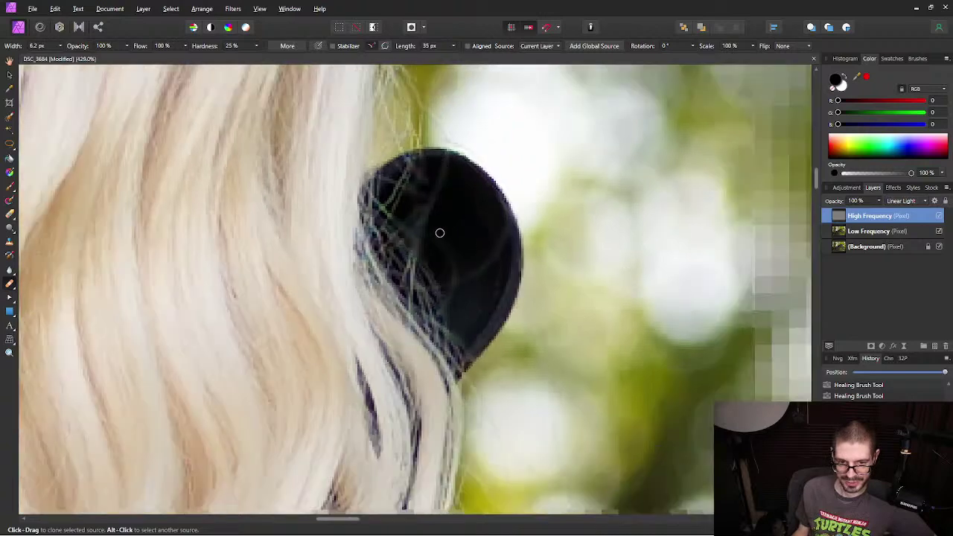
{"action": "scroll", "coordinate": [464, 253], "scroll_direction": "up", "scroll_amount": 3}
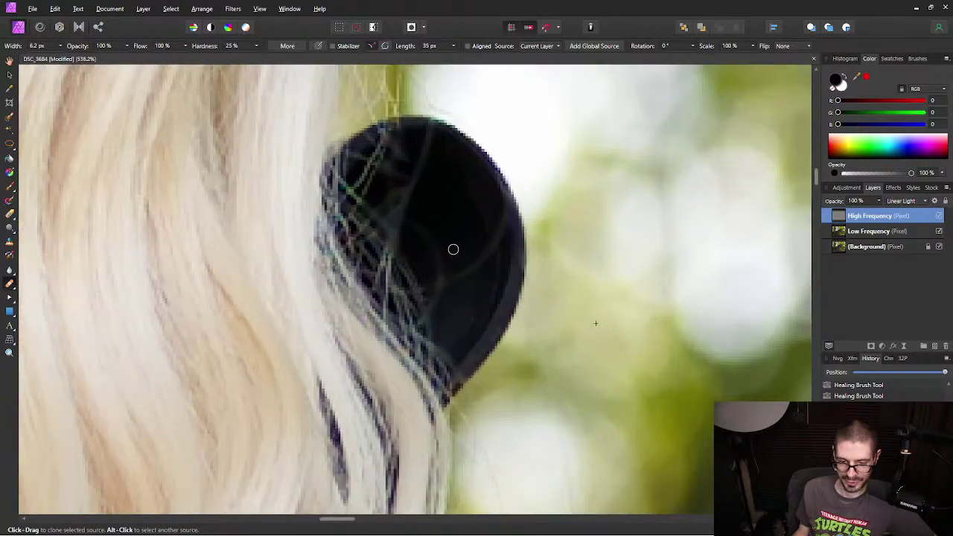
{"action": "scroll", "coordinate": [442, 286], "scroll_direction": "down", "scroll_amount": 1}
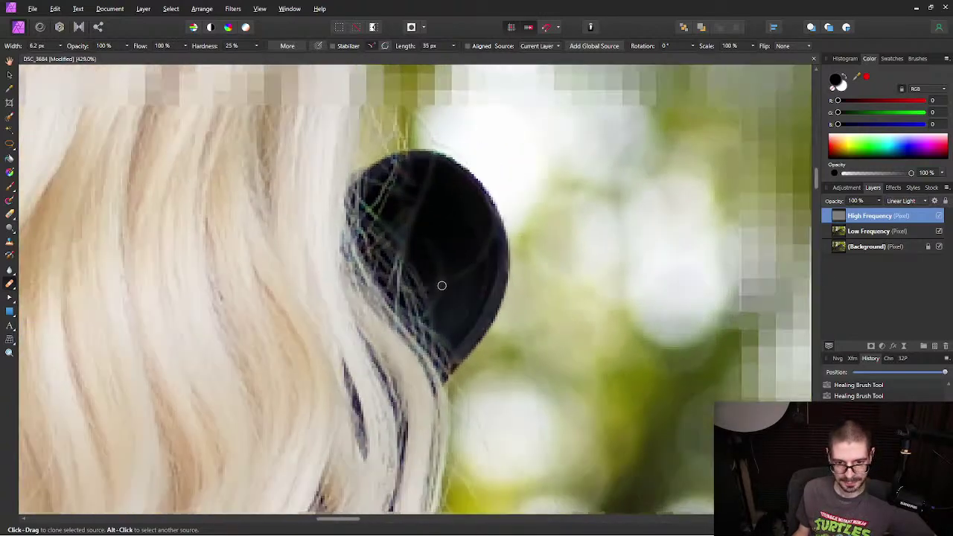
{"action": "scroll", "coordinate": [441, 286], "scroll_direction": "up", "scroll_amount": 2}
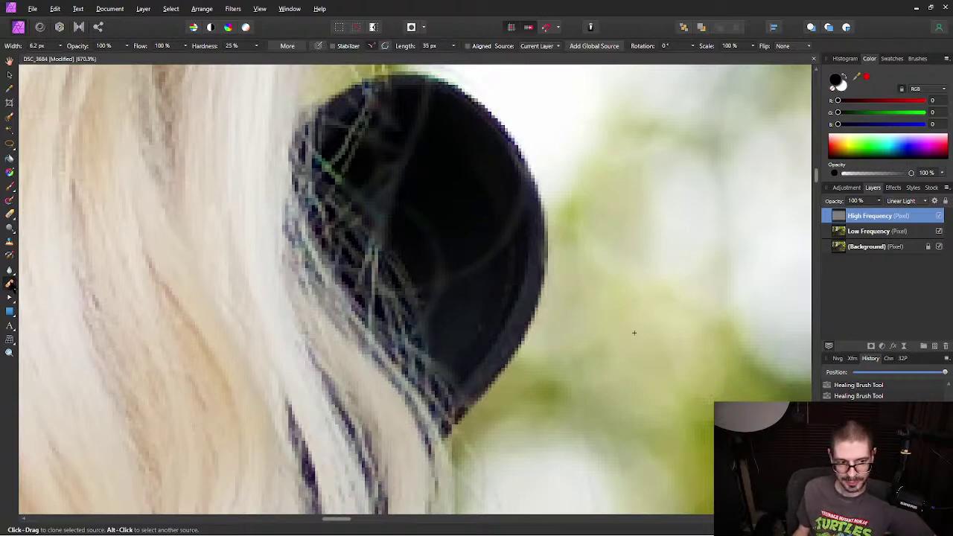
{"action": "left_click", "coordinate": [10, 283]}
{"action": "left_click", "coordinate": [60, 284]}
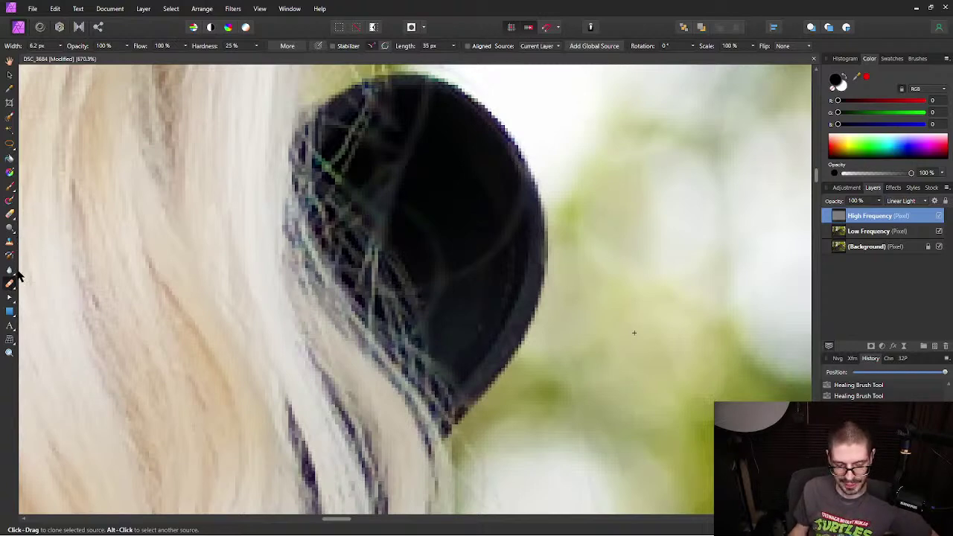
{"action": "left_click_drag", "start_coordinate": [383, 262], "coordinate": [365, 288]}
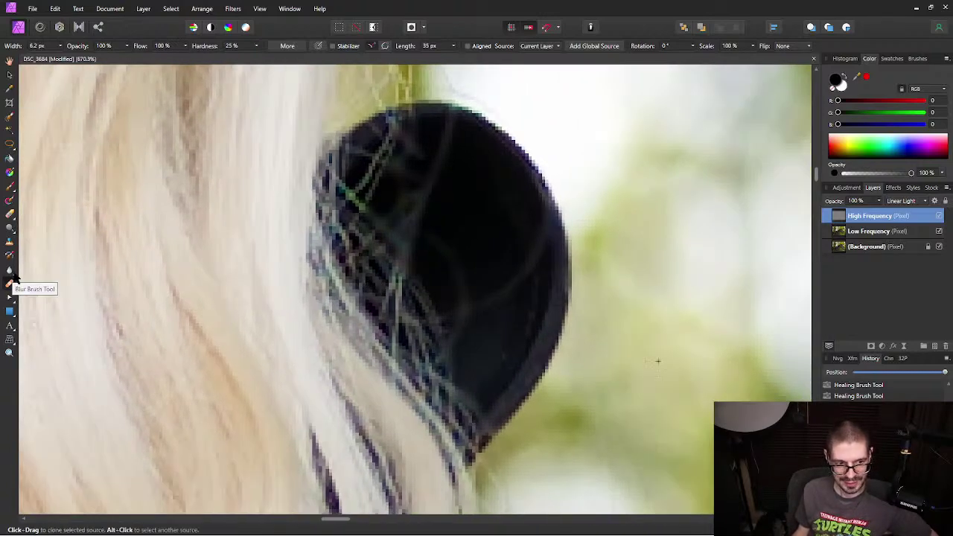
{"action": "scroll", "coordinate": [341, 265], "scroll_direction": "down", "scroll_amount": 2}
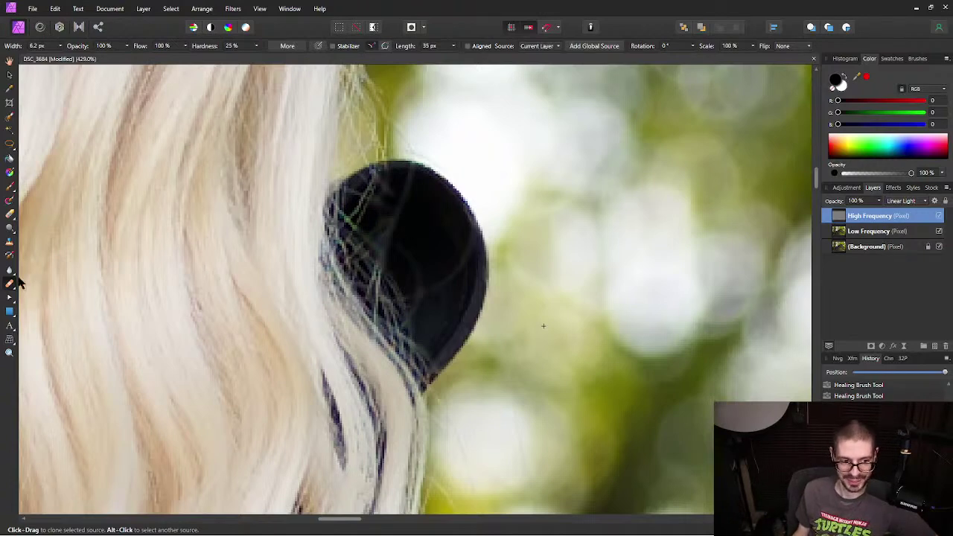
{"action": "scroll", "coordinate": [259, 248], "scroll_direction": "left", "scroll_amount": 3}
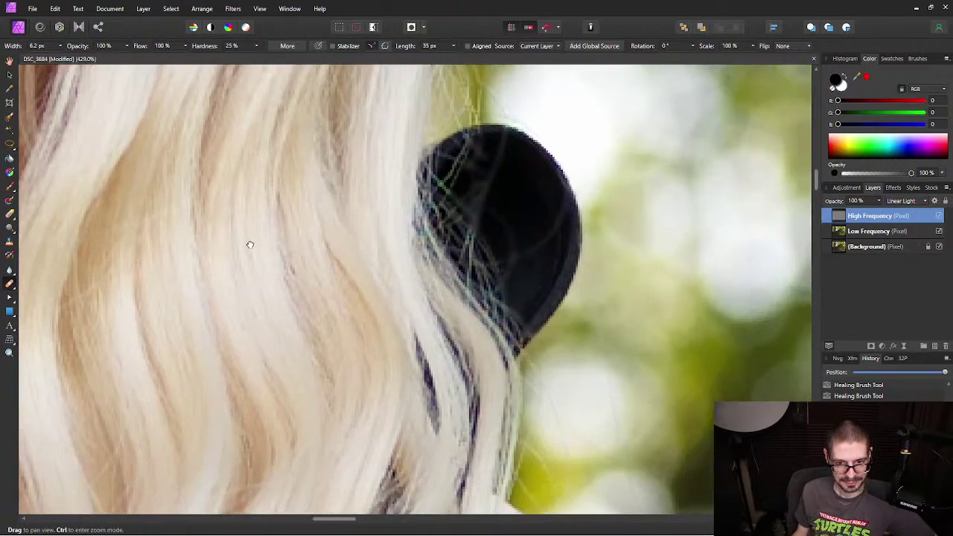
{"action": "scroll", "coordinate": [468, 260], "scroll_direction": "up", "scroll_amount": 2}
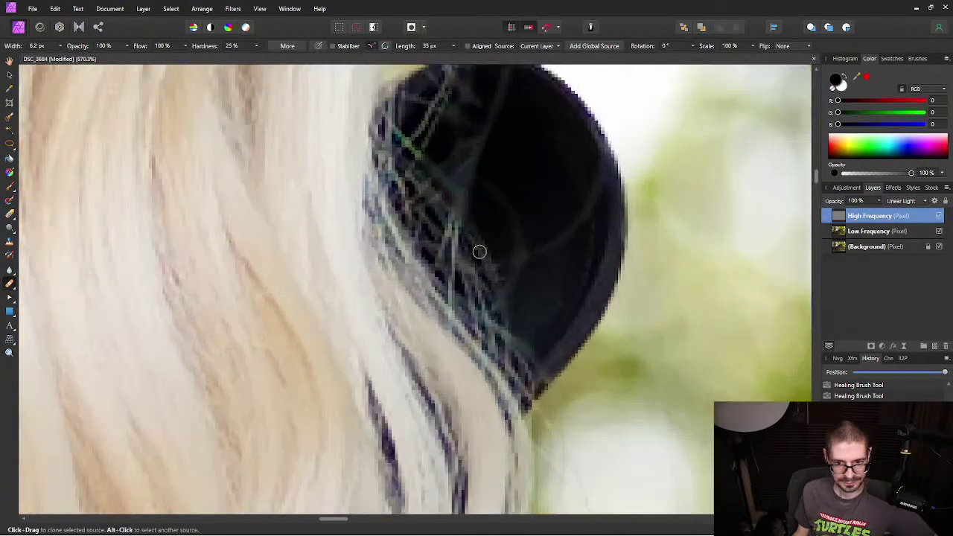
{"action": "left_click_drag", "start_coordinate": [535, 206], "coordinate": [505, 246]}
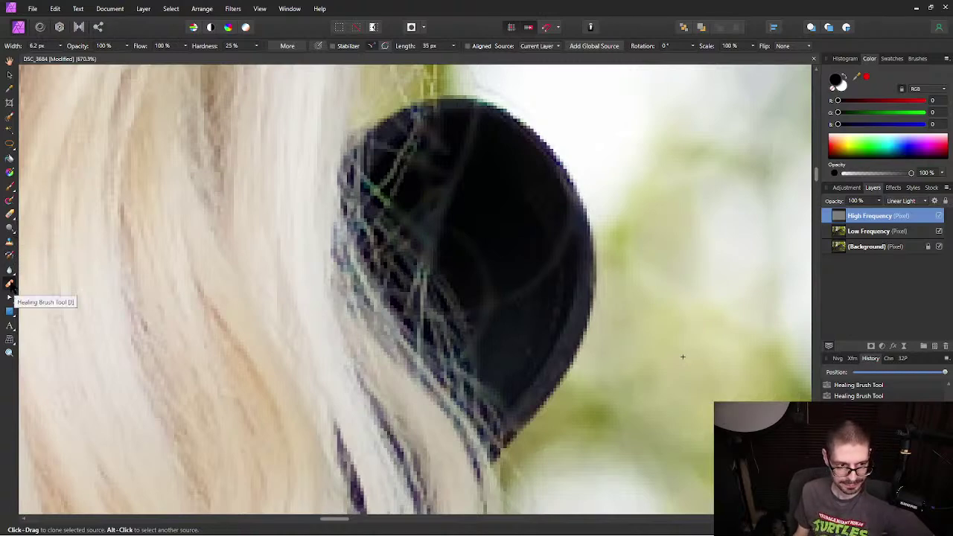
{"action": "left_click", "coordinate": [11, 285]}
{"action": "left_click", "coordinate": [49, 285]}
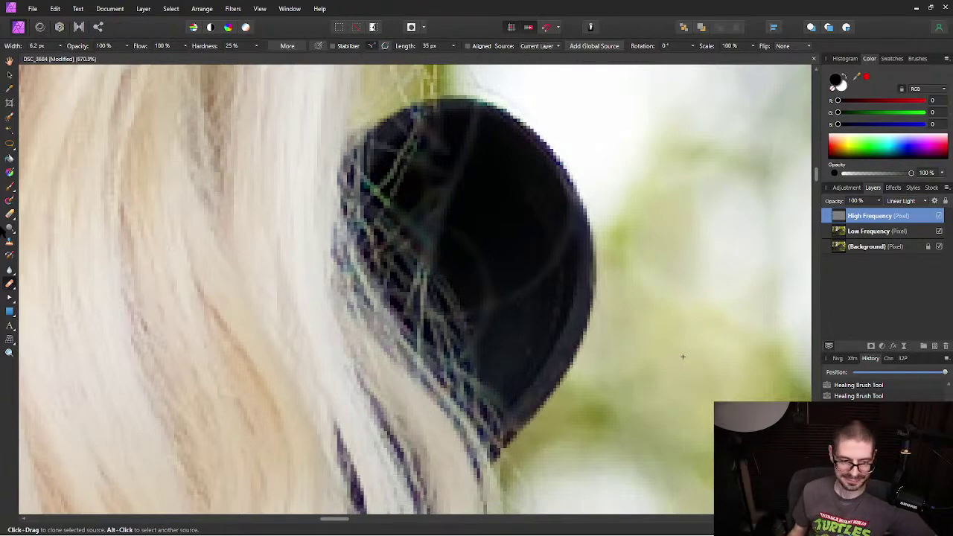
{"action": "left_click_drag", "start_coordinate": [534, 279], "coordinate": [490, 270]}
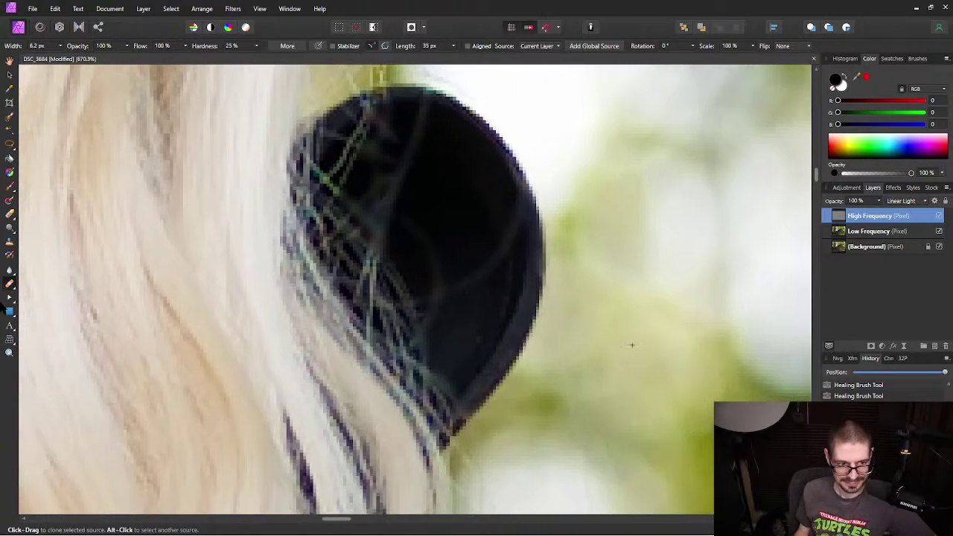
Step: Switch to the Patch Tool and select the Low Frequency layer for the black rounded object
{"action": "left_click", "coordinate": [16, 292]}
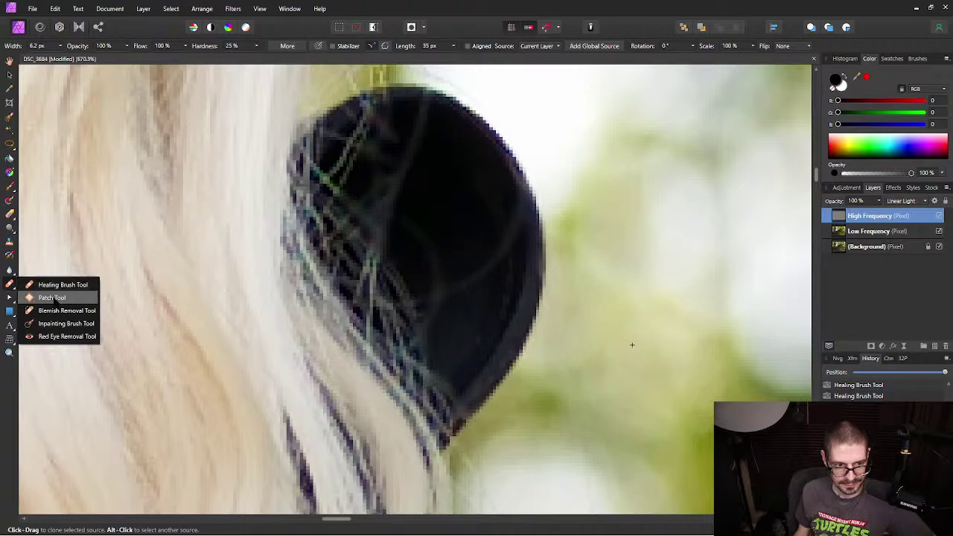
{"action": "left_click", "coordinate": [52, 297]}
{"action": "left_click", "coordinate": [879, 232]}
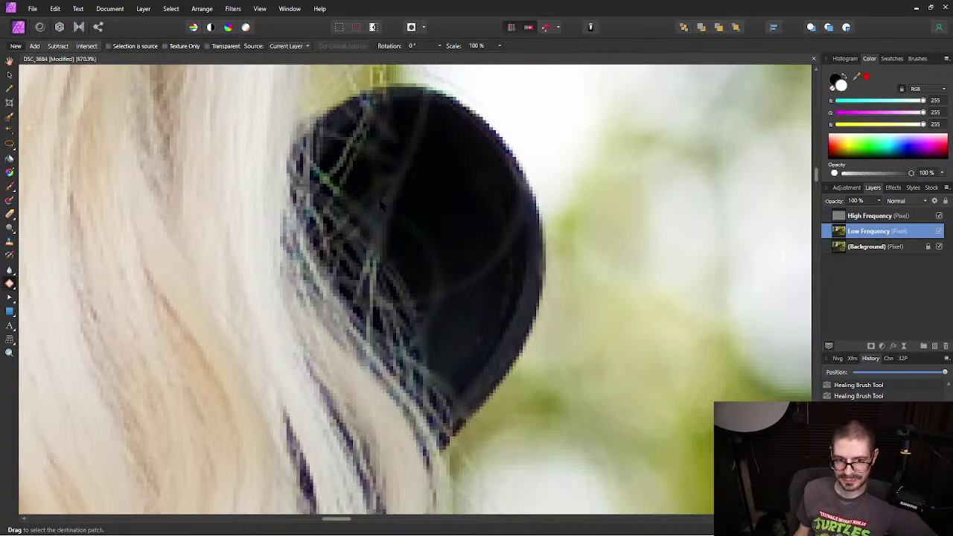
Step: Inspect the Low and High Frequency layers separately around the black rounded object, leaving the Low Frequency layer isolated
{"action": "scroll", "coordinate": [440, 224], "scroll_direction": "up", "scroll_amount": 2}
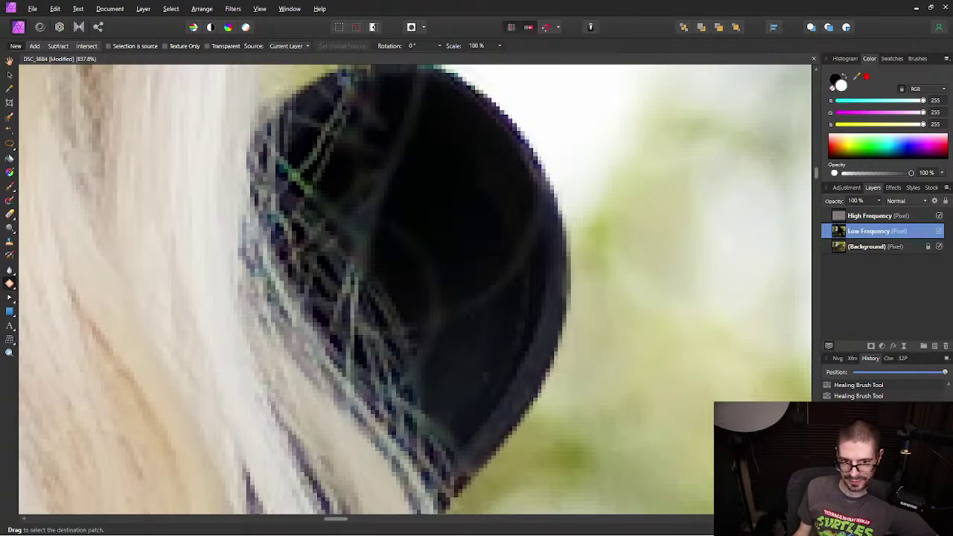
{"action": "left_click", "coordinate": [839, 231], "text": "alt"}
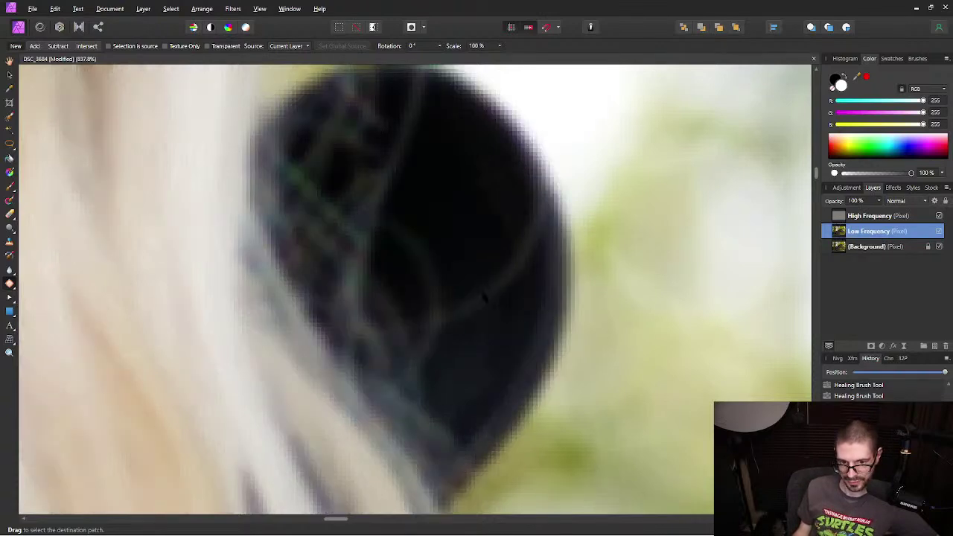
{"action": "left_click", "coordinate": [839, 216], "text": "alt"}
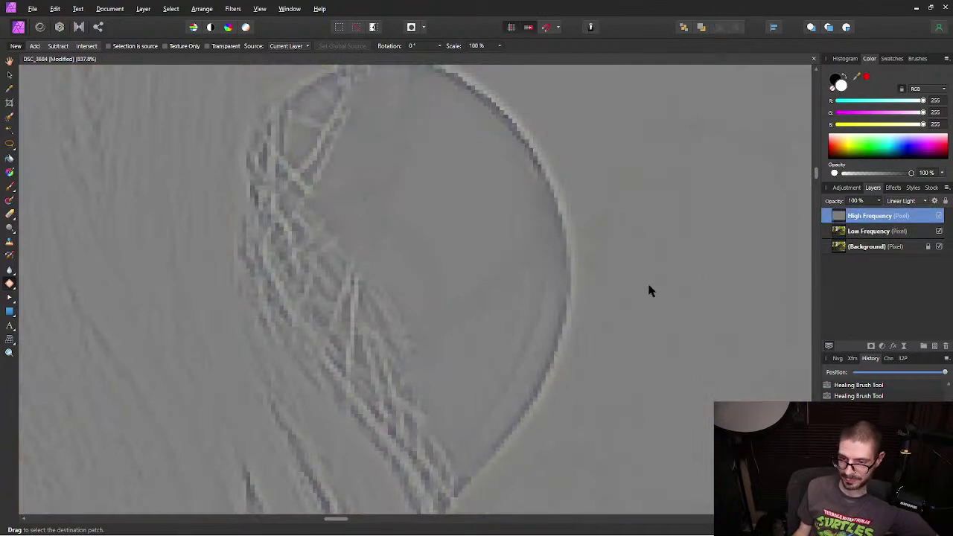
{"action": "left_click", "coordinate": [839, 232], "text": "alt"}
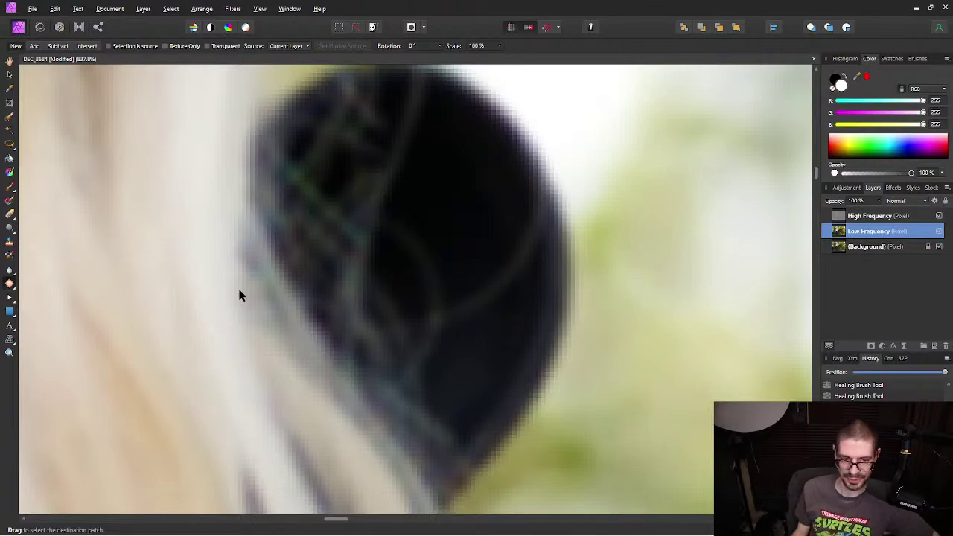
Step: Heal the blurred curved strand traces on the black object's Low Frequency layer with the Healing Brush, sampling its clean dark surface
{"action": "left_click", "coordinate": [9, 284]}
{"action": "left_click", "coordinate": [44, 284]}
{"action": "left_click", "coordinate": [484, 353], "text": "alt"}
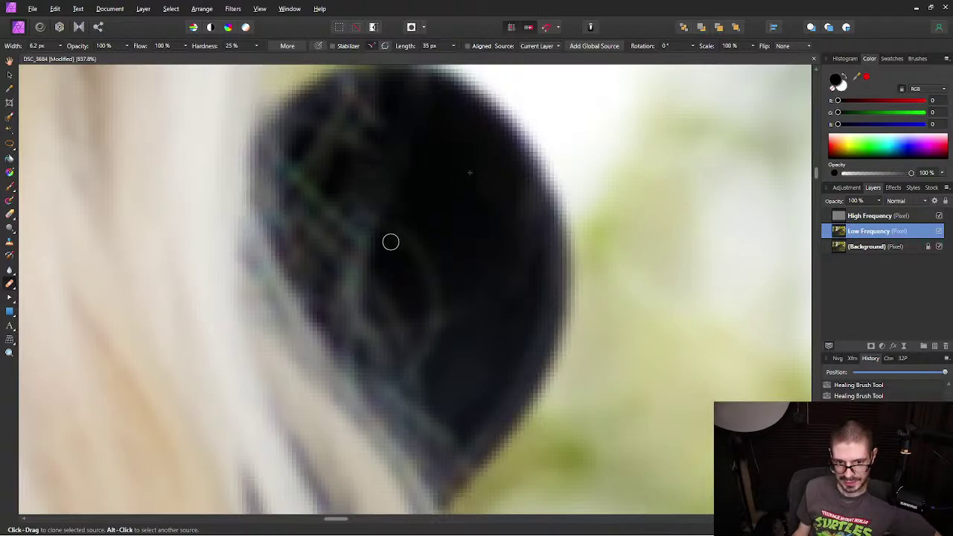
{"action": "key", "text": "ctrl+d"}
{"action": "left_click_drag", "start_coordinate": [437, 315], "coordinate": [434, 321]}
Step: Switch to the Patch Tool and patch the faint curved trace near the centre of the black object with clean dark tone
{"action": "left_click", "coordinate": [9, 284]}
{"action": "left_click", "coordinate": [45, 296]}
{"action": "mouse_move", "coordinate": [392, 221]}
{"action": "left_mouse_down"}
{"action": "mouse_move", "coordinate": [421, 290]}
{"action": "mouse_move", "coordinate": [445, 283]}
{"action": "mouse_move", "coordinate": [431, 237]}
{"action": "mouse_move", "coordinate": [395, 221]}
{"action": "left_mouse_up"}
{"action": "left_click_drag", "start_coordinate": [427, 249], "coordinate": [452, 225]}
{"action": "left_click", "coordinate": [456, 221]}
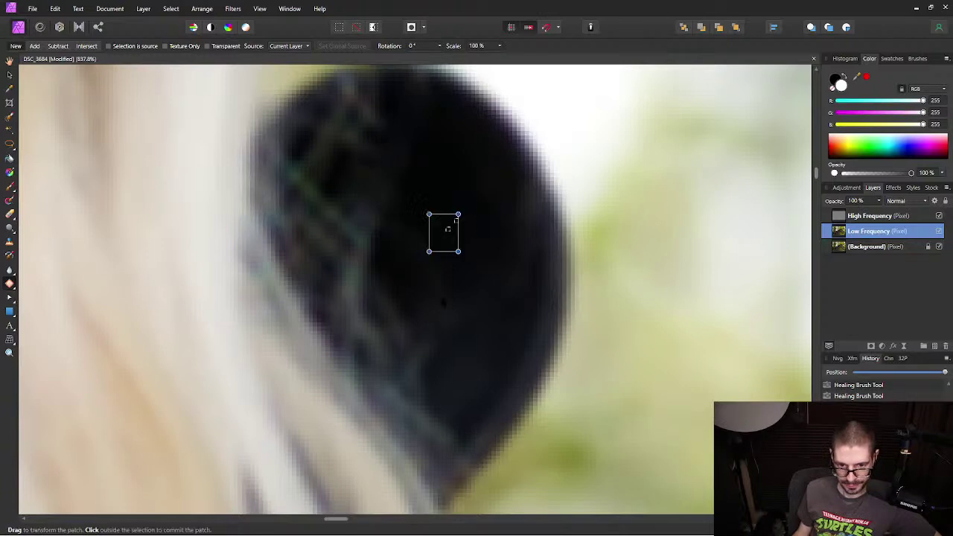
Step: Patch the remaining smudges across the black object's centre and just below it on the isolated Low Frequency layer
{"action": "mouse_move", "coordinate": [432, 302]}
{"action": "left_mouse_down"}
{"action": "mouse_move", "coordinate": [402, 337]}
{"action": "mouse_move", "coordinate": [438, 355]}
{"action": "mouse_move", "coordinate": [465, 340]}
{"action": "mouse_move", "coordinate": [483, 310]}
{"action": "mouse_move", "coordinate": [430, 292]}
{"action": "left_mouse_up"}
{"action": "left_click", "coordinate": [460, 280]}
{"action": "key", "text": "Return"}
{"action": "mouse_move", "coordinate": [430, 295]}
{"action": "left_mouse_down"}
{"action": "mouse_move", "coordinate": [384, 220]}
{"action": "mouse_move", "coordinate": [441, 296]}
{"action": "left_mouse_up"}
{"action": "left_click", "coordinate": [441, 296]}
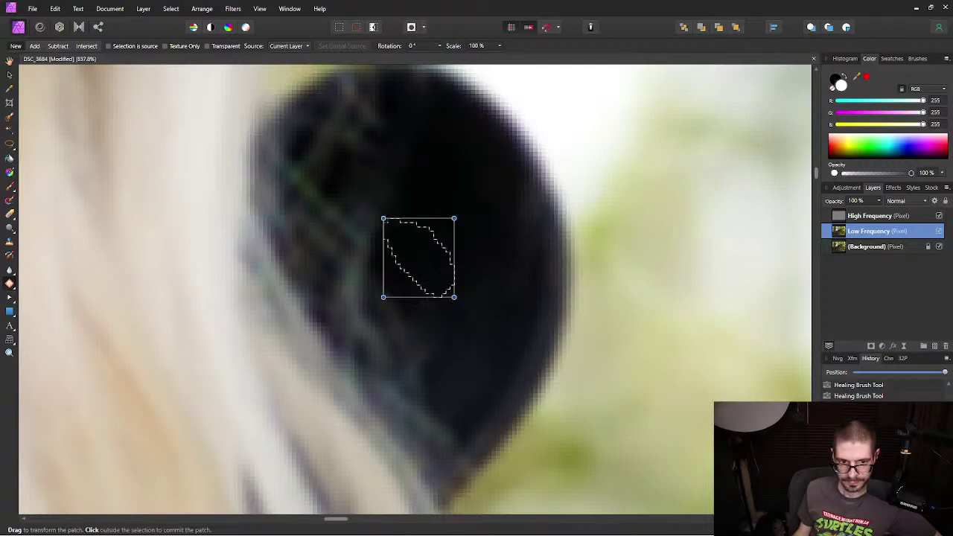
{"action": "key", "text": "Return"}
Step: Patch the blurred traces beside the hair cluster in the upper and middle parts of the black object
{"action": "mouse_move", "coordinate": [401, 130]}
{"action": "left_mouse_down"}
{"action": "mouse_move", "coordinate": [358, 159]}
{"action": "mouse_move", "coordinate": [349, 195]}
{"action": "mouse_move", "coordinate": [397, 203]}
{"action": "mouse_move", "coordinate": [425, 107]}
{"action": "mouse_move", "coordinate": [414, 149]}
{"action": "mouse_move", "coordinate": [389, 140]}
{"action": "left_mouse_up"}
{"action": "left_click", "coordinate": [374, 189]}
{"action": "key", "text": "ctrl+d"}
{"action": "mouse_move", "coordinate": [364, 195]}
{"action": "left_mouse_down"}
{"action": "mouse_move", "coordinate": [373, 227]}
{"action": "mouse_move", "coordinate": [403, 201]}
{"action": "mouse_move", "coordinate": [362, 178]}
{"action": "left_mouse_up"}
{"action": "key", "text": "ctrl+d"}
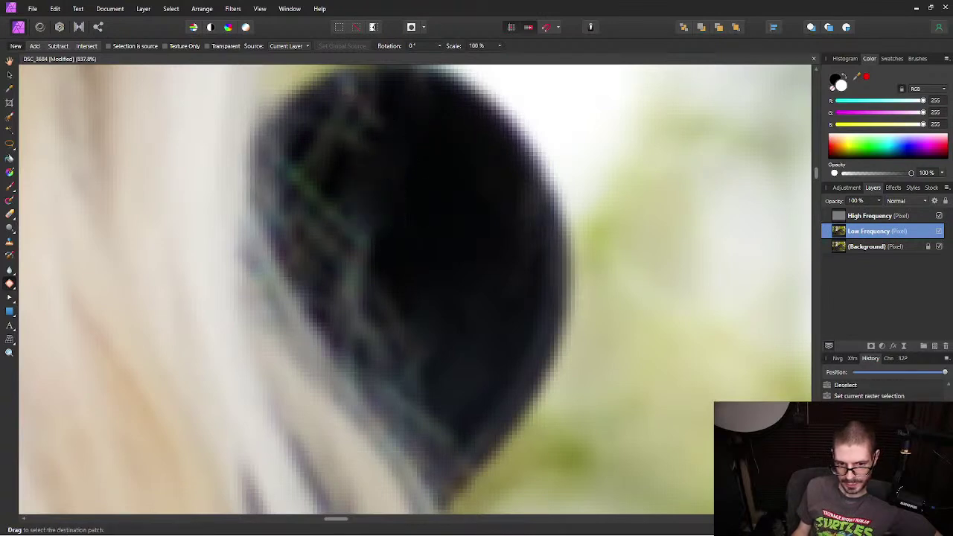
Step: Try to patch the black object's upper hair cluster with the High Frequency and Low Frequency layers selected together
{"action": "scroll", "coordinate": [438, 171], "scroll_direction": "down", "scroll_amount": 5}
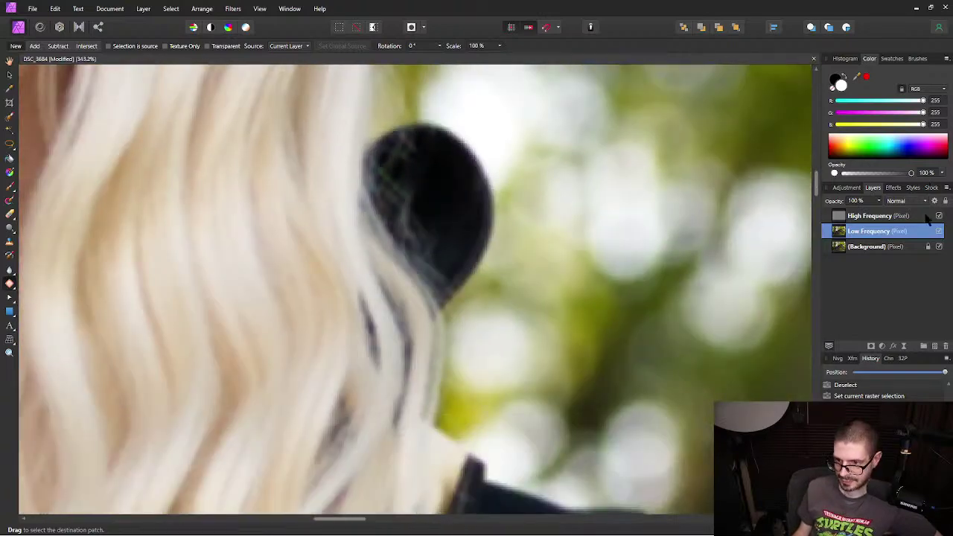
{"action": "left_click", "coordinate": [918, 217]}
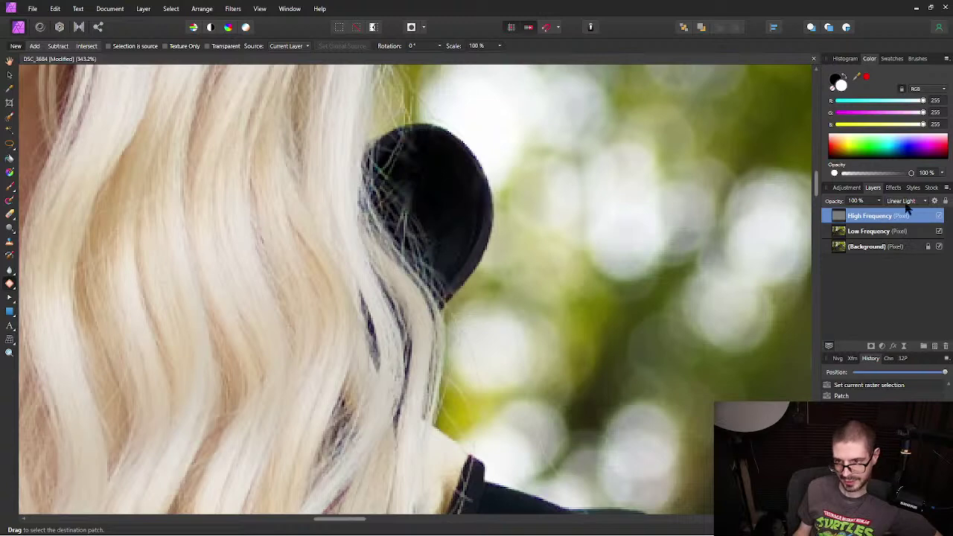
{"action": "left_click", "coordinate": [914, 232], "text": "shift"}
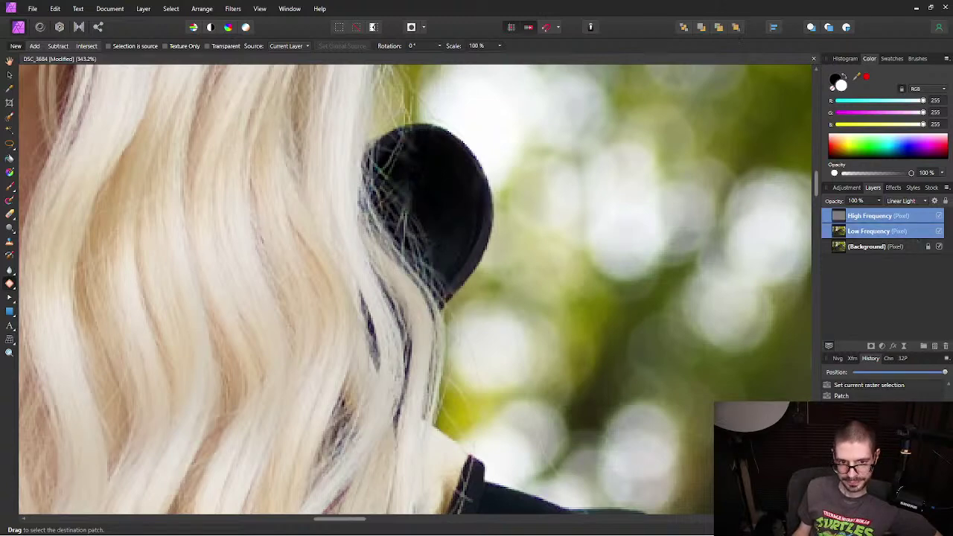
{"action": "scroll", "coordinate": [382, 181], "scroll_direction": "up", "scroll_amount": 4}
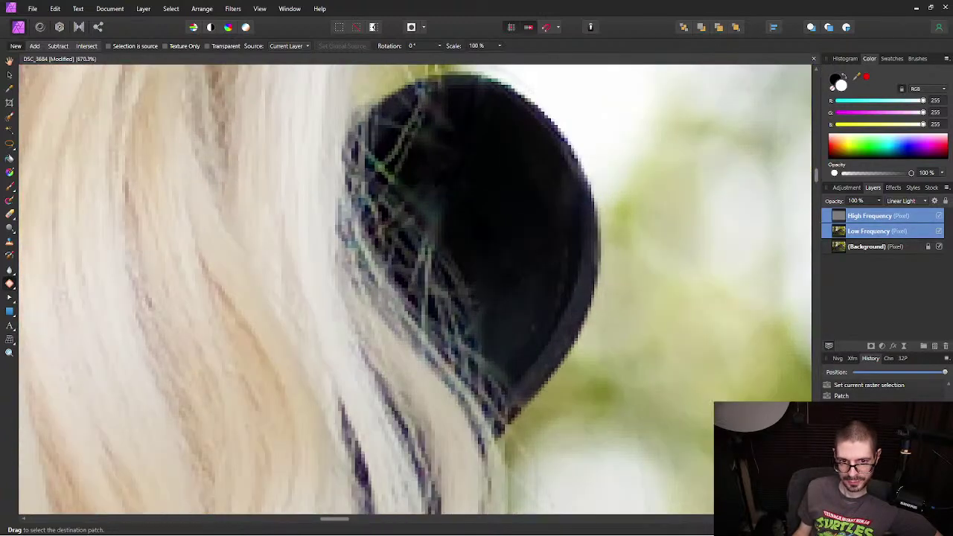
{"action": "mouse_move", "coordinate": [447, 111]}
{"action": "left_mouse_down"}
{"action": "mouse_move", "coordinate": [392, 128]}
{"action": "mouse_move", "coordinate": [432, 179]}
{"action": "mouse_move", "coordinate": [447, 112]}
{"action": "left_mouse_up"}
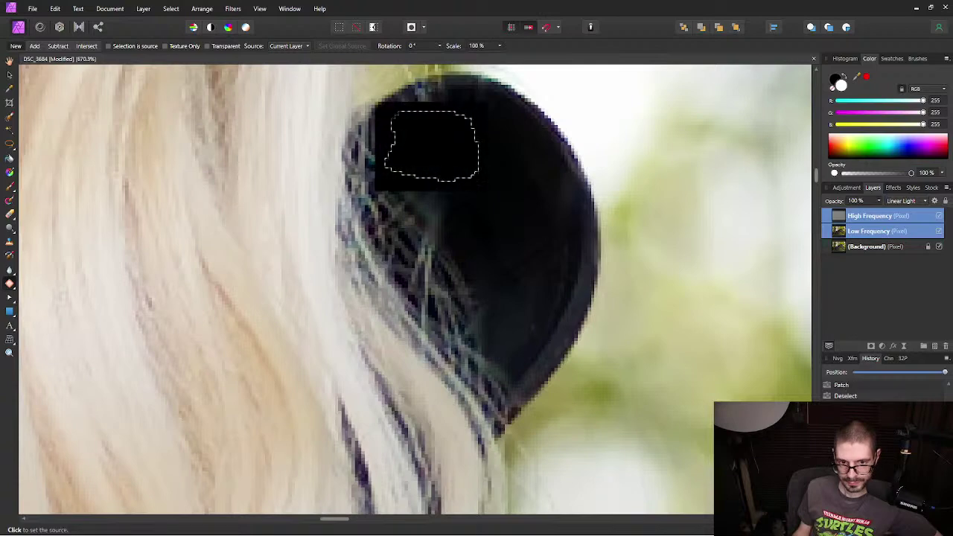
{"action": "key", "text": "ctrl+d"}
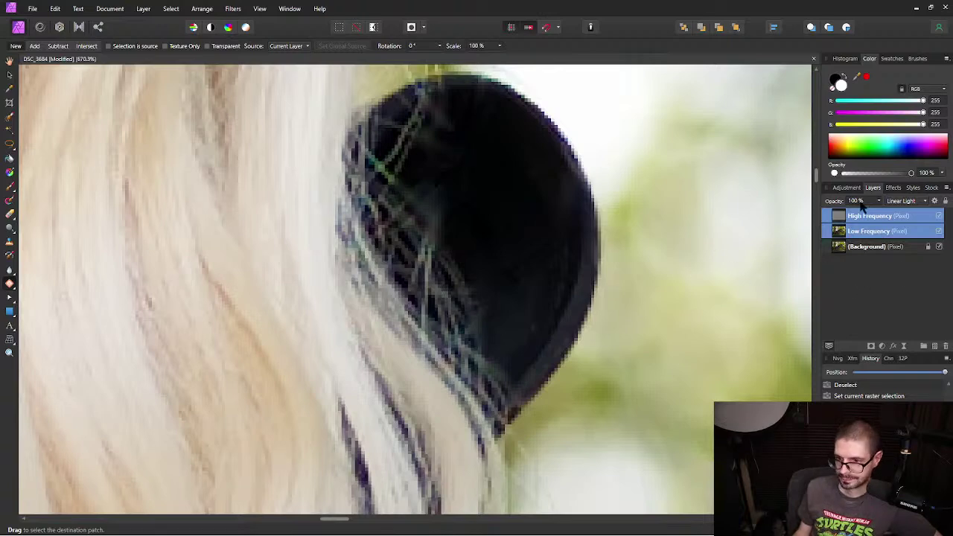
Step: Patch the crossing strands near the top of the black object on the Low Frequency layer alone
{"action": "left_click", "coordinate": [912, 231], "text": "ctrl"}
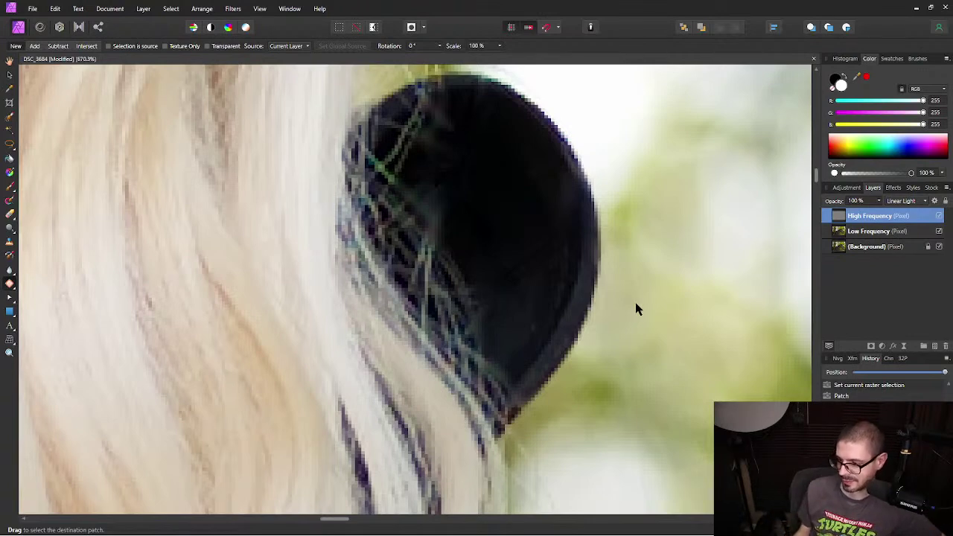
{"action": "left_click_drag", "start_coordinate": [521, 187], "coordinate": [485, 218]}
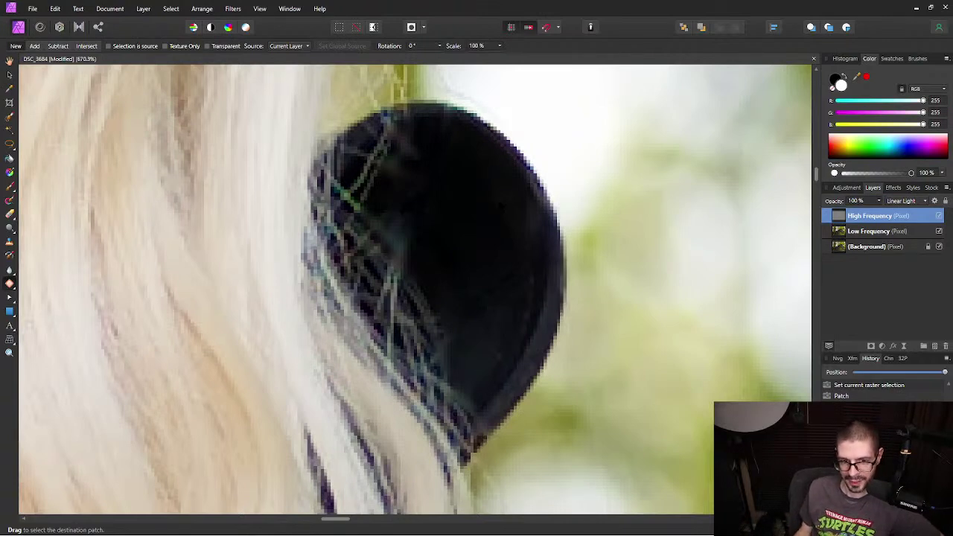
{"action": "left_click_drag", "start_coordinate": [477, 205], "coordinate": [521, 202]}
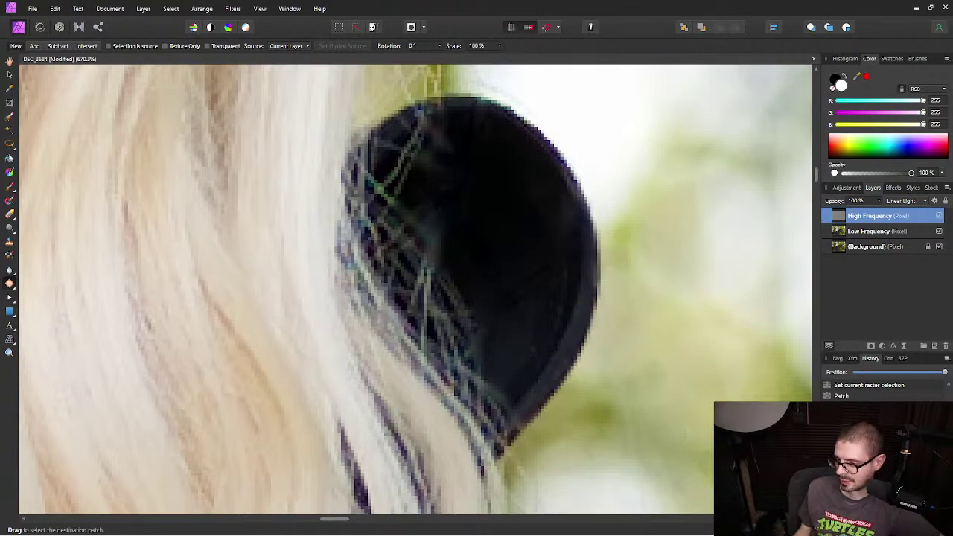
{"action": "left_click_drag", "start_coordinate": [489, 153], "coordinate": [462, 177]}
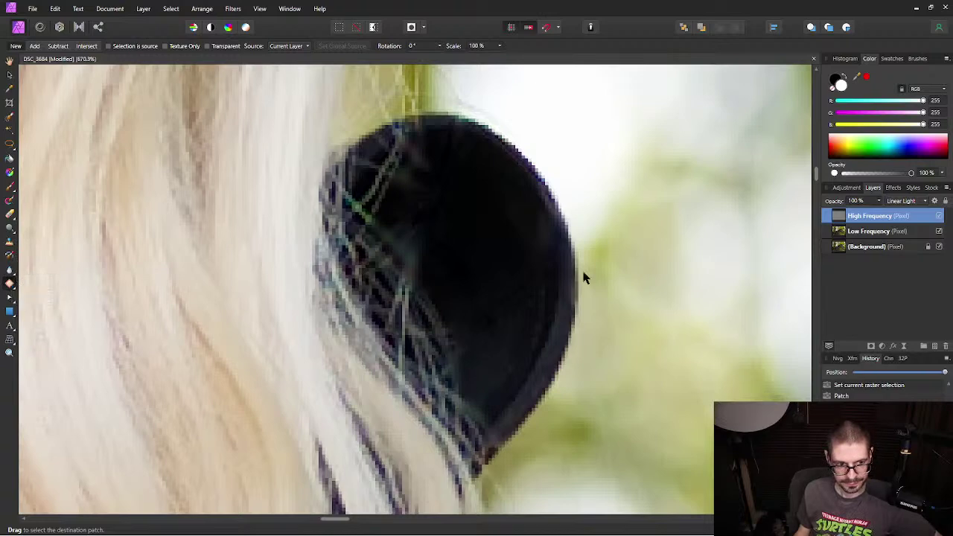
{"action": "left_click", "coordinate": [900, 233]}
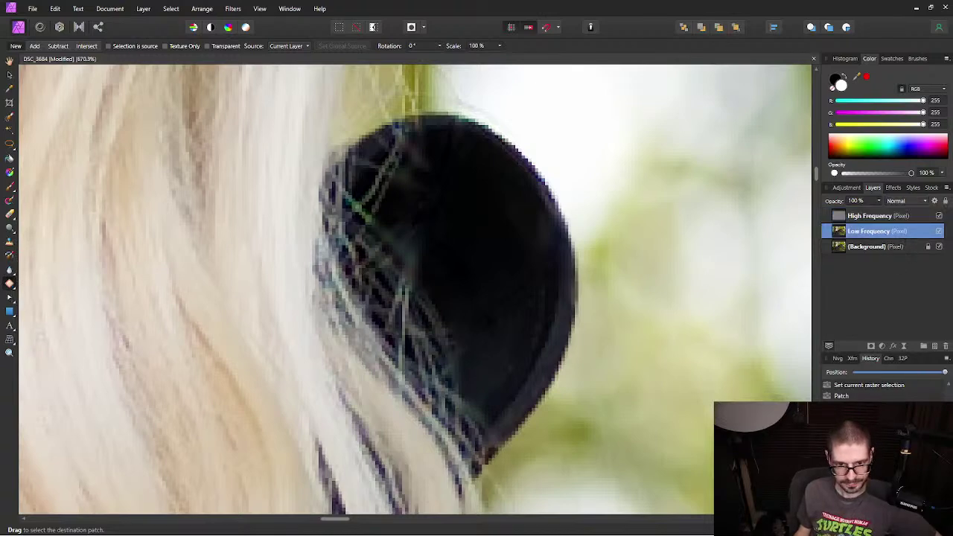
{"action": "mouse_move", "coordinate": [402, 153]}
{"action": "left_mouse_down"}
{"action": "mouse_move", "coordinate": [371, 164]}
{"action": "mouse_move", "coordinate": [391, 196]}
{"action": "mouse_move", "coordinate": [429, 170]}
{"action": "mouse_move", "coordinate": [417, 140]}
{"action": "mouse_move", "coordinate": [402, 168]}
{"action": "left_mouse_up"}
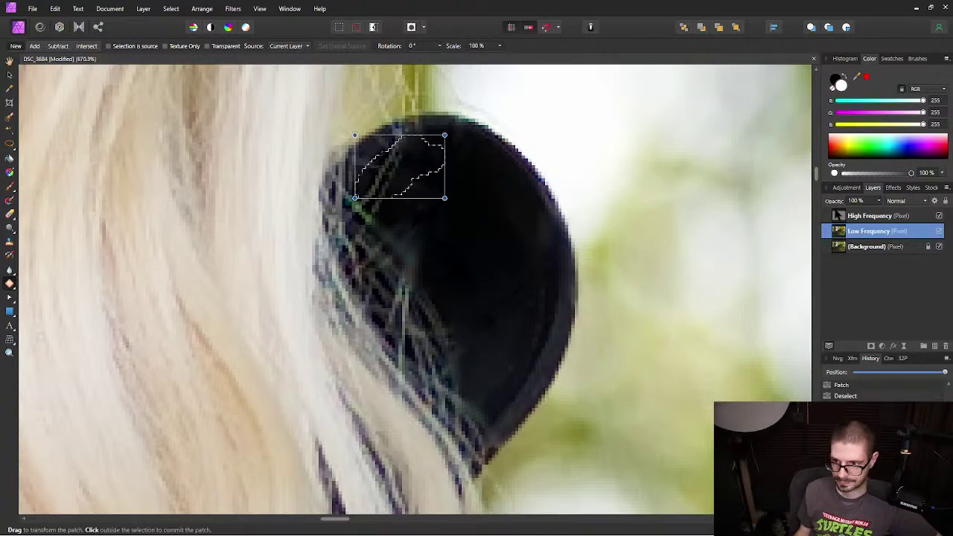
Step: Patch the same upper strands on the High Frequency layer, replacing their texture with clean dark surface
{"action": "key", "text": "alt+]"}
{"action": "left_click", "coordinate": [688, 209]}
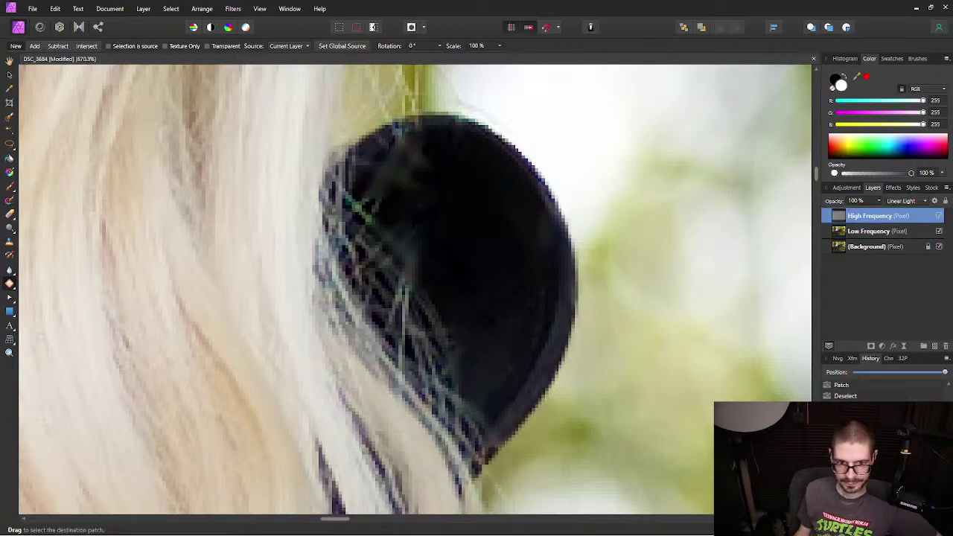
{"action": "mouse_move", "coordinate": [406, 140]}
{"action": "left_mouse_down"}
{"action": "mouse_move", "coordinate": [363, 190]}
{"action": "mouse_move", "coordinate": [428, 187]}
{"action": "mouse_move", "coordinate": [439, 146]}
{"action": "mouse_move", "coordinate": [417, 139]}
{"action": "left_mouse_up"}
{"action": "left_click", "coordinate": [402, 170]}
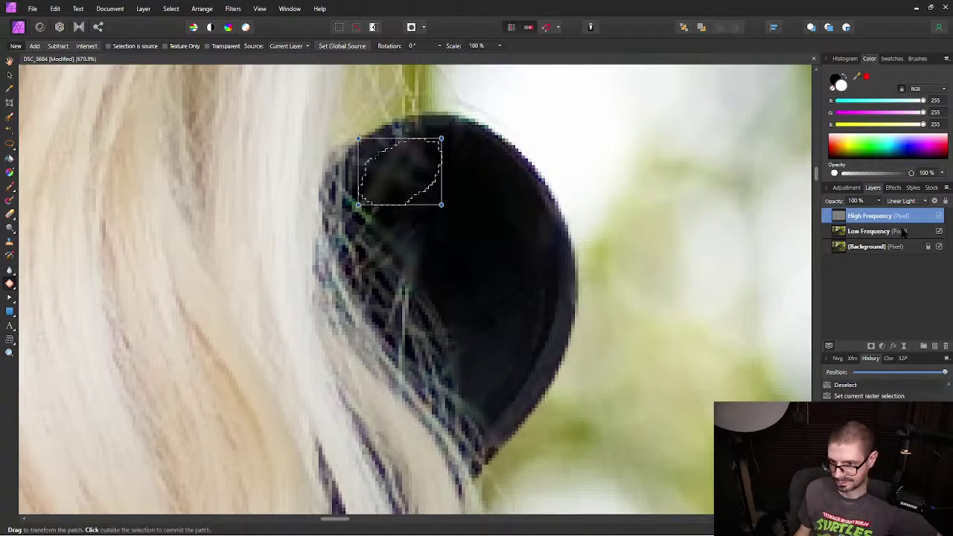
Step: Return to the Low Frequency layer and patch the coloured haze over the upper and middle hair cluster on the black object
{"action": "key", "text": "alt+["}
{"action": "left_click", "coordinate": [670, 241]}
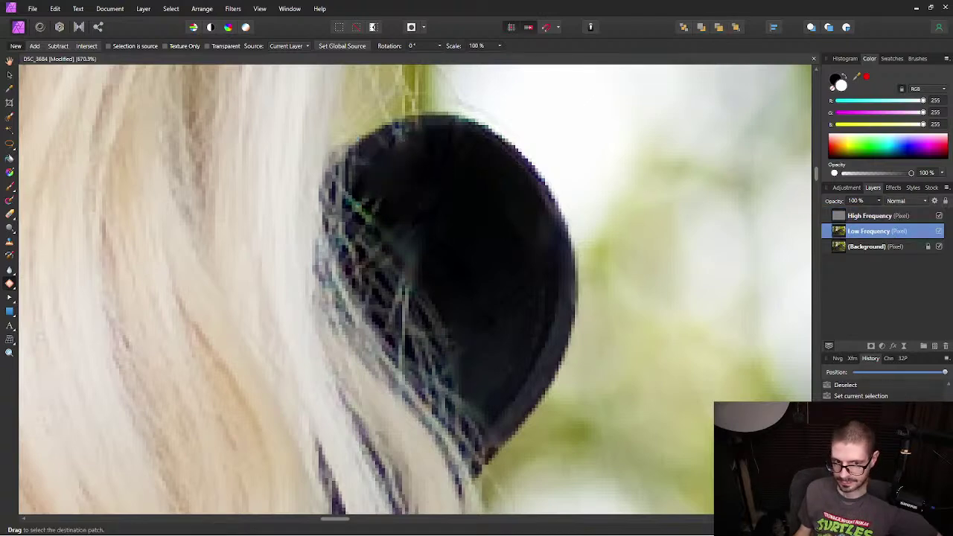
{"action": "mouse_move", "coordinate": [359, 195]}
{"action": "left_mouse_down"}
{"action": "mouse_move", "coordinate": [411, 274]}
{"action": "mouse_move", "coordinate": [427, 223]}
{"action": "mouse_move", "coordinate": [394, 195]}
{"action": "mouse_move", "coordinate": [362, 192]}
{"action": "left_mouse_up"}
{"action": "left_click", "coordinate": [471, 220]}
{"action": "key", "text": "ctrl+d"}
{"action": "mouse_move", "coordinate": [367, 237]}
{"action": "left_mouse_down"}
{"action": "mouse_move", "coordinate": [387, 302]}
{"action": "mouse_move", "coordinate": [436, 295]}
{"action": "mouse_move", "coordinate": [406, 257]}
{"action": "mouse_move", "coordinate": [366, 238]}
{"action": "left_mouse_up"}
{"action": "key", "text": "ctrl+d"}
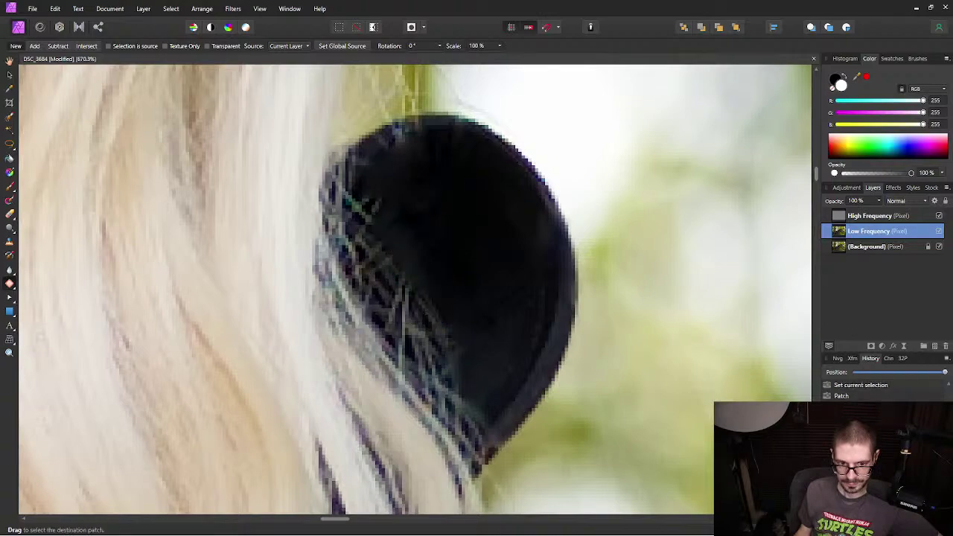
Step: Patch the tone behind the lower crossing strands and the hair cluster above them on the Low Frequency layer
{"action": "scroll", "coordinate": [514, 277], "scroll_direction": "down", "scroll_amount": 10}
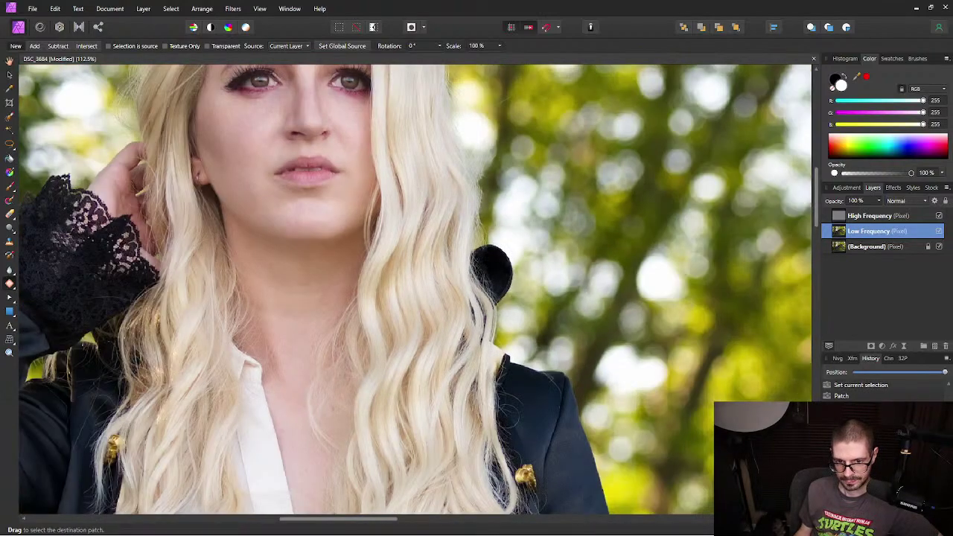
{"action": "scroll", "coordinate": [491, 272], "scroll_direction": "up", "scroll_amount": 7}
{"action": "mouse_move", "coordinate": [442, 287]}
{"action": "left_mouse_down"}
{"action": "mouse_move", "coordinate": [436, 322]}
{"action": "mouse_move", "coordinate": [476, 351]}
{"action": "mouse_move", "coordinate": [489, 340]}
{"action": "mouse_move", "coordinate": [487, 315]}
{"action": "mouse_move", "coordinate": [446, 285]}
{"action": "left_mouse_up"}
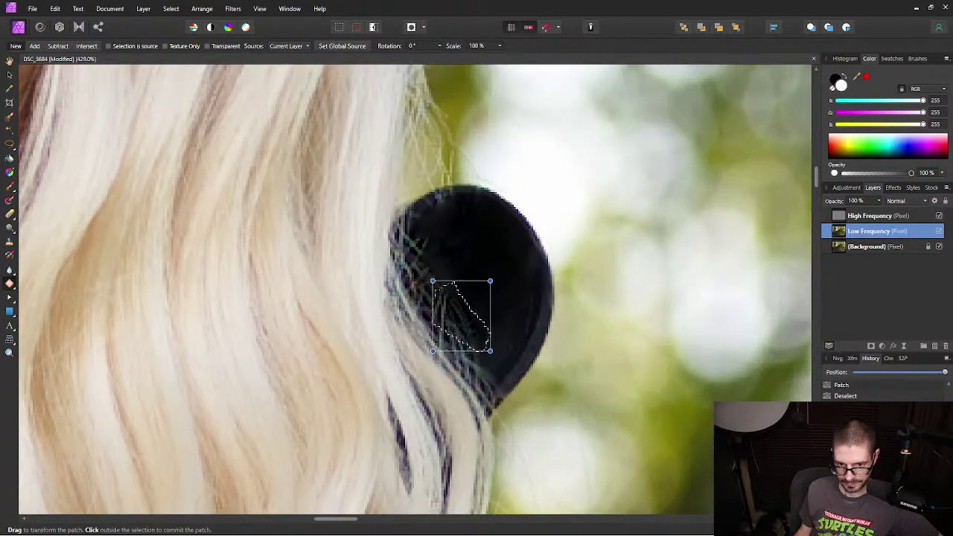
{"action": "left_click_drag", "start_coordinate": [408, 228], "coordinate": [448, 294]}
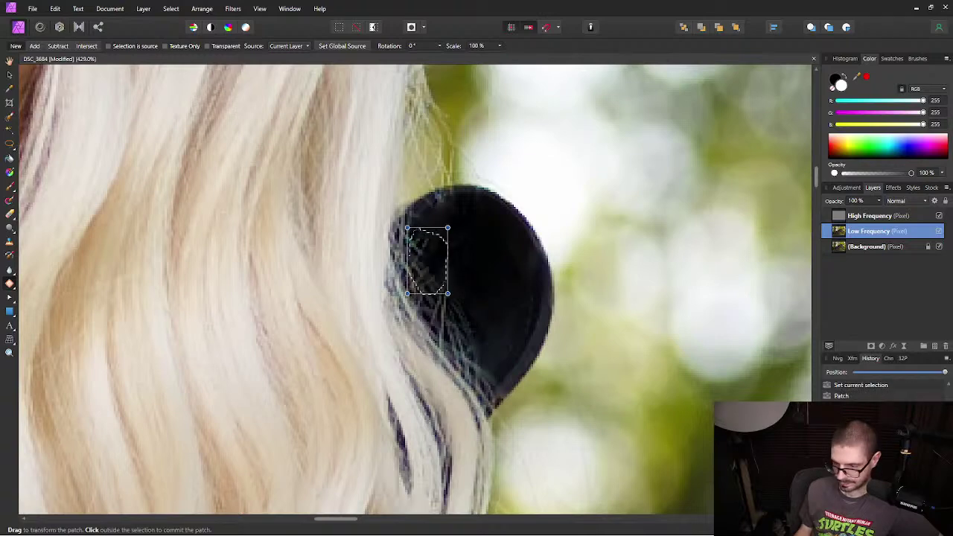
{"action": "key", "text": "ctrl+d"}
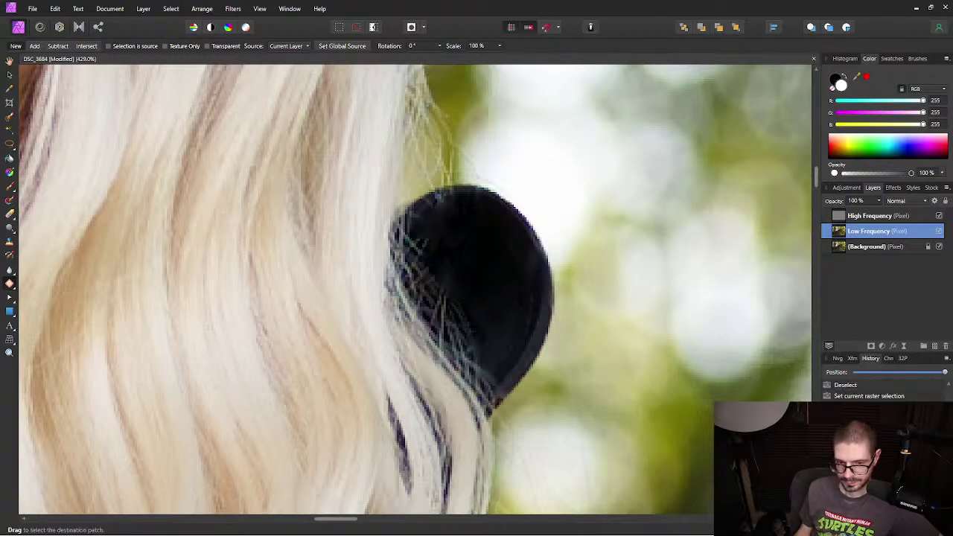
Step: Patch the remaining haze around the middle strands of the black object on the Low Frequency layer
{"action": "scroll", "coordinate": [511, 316], "scroll_direction": "up", "scroll_amount": 2}
{"action": "mouse_move", "coordinate": [409, 288]}
{"action": "left_mouse_down"}
{"action": "mouse_move", "coordinate": [422, 350]}
{"action": "mouse_move", "coordinate": [468, 377]}
{"action": "mouse_move", "coordinate": [483, 373]}
{"action": "mouse_move", "coordinate": [472, 313]}
{"action": "left_mouse_up"}
{"action": "left_click", "coordinate": [493, 304]}
{"action": "key", "text": "ctrl+d"}
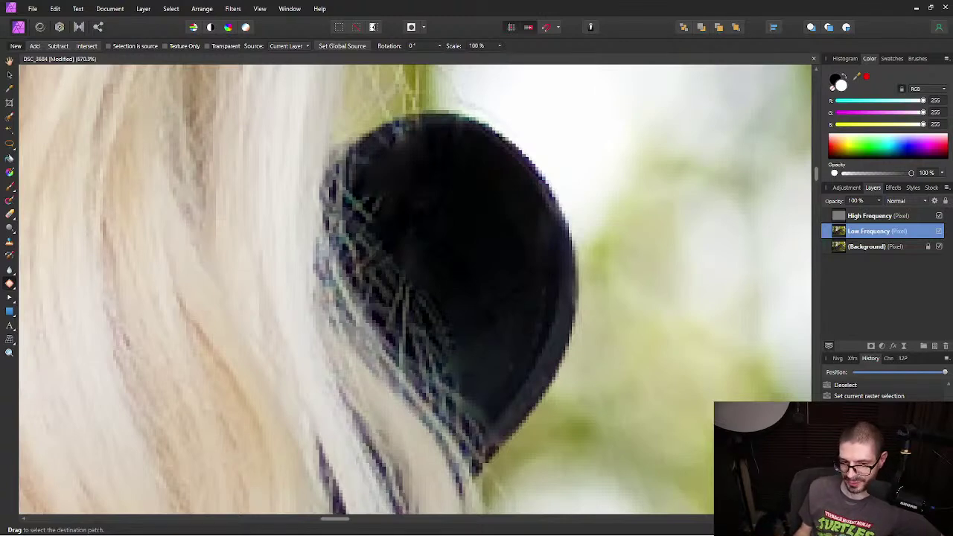
Step: Try to patch the lower crossing strands and the area beneath the black object's upper rim on the Low Frequency layer
{"action": "mouse_move", "coordinate": [403, 285]}
{"action": "left_mouse_down"}
{"action": "mouse_move", "coordinate": [387, 328]}
{"action": "mouse_move", "coordinate": [429, 352]}
{"action": "mouse_move", "coordinate": [403, 286]}
{"action": "mouse_move", "coordinate": [391, 321]}
{"action": "mouse_move", "coordinate": [480, 356]}
{"action": "mouse_move", "coordinate": [422, 277]}
{"action": "left_mouse_up"}
{"action": "key", "text": "ctrl+z"}
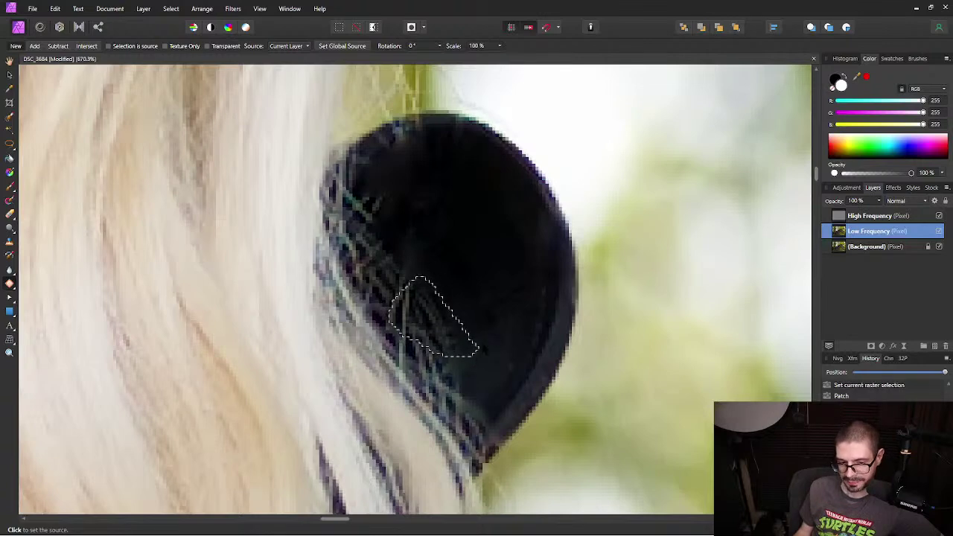
{"action": "key", "text": "ctrl+z"}
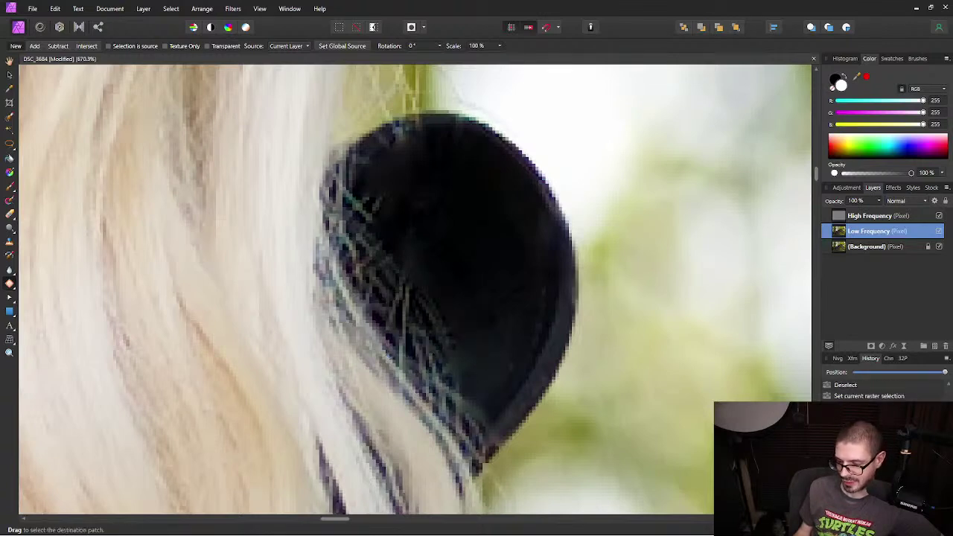
{"action": "mouse_move", "coordinate": [414, 131]}
{"action": "left_mouse_down"}
{"action": "mouse_move", "coordinate": [392, 152]}
{"action": "mouse_move", "coordinate": [437, 158]}
{"action": "mouse_move", "coordinate": [414, 129]}
{"action": "left_mouse_up"}
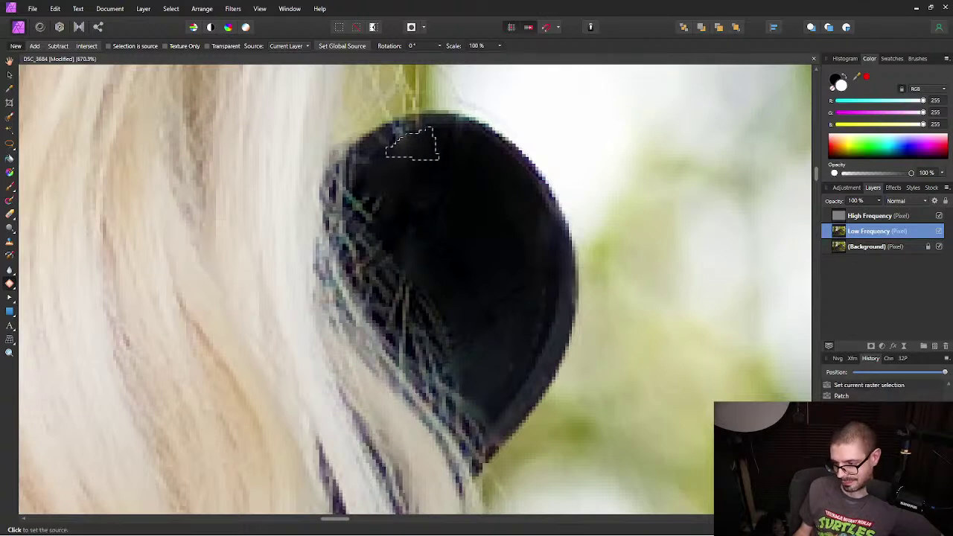
{"action": "key", "text": "ctrl+z"}
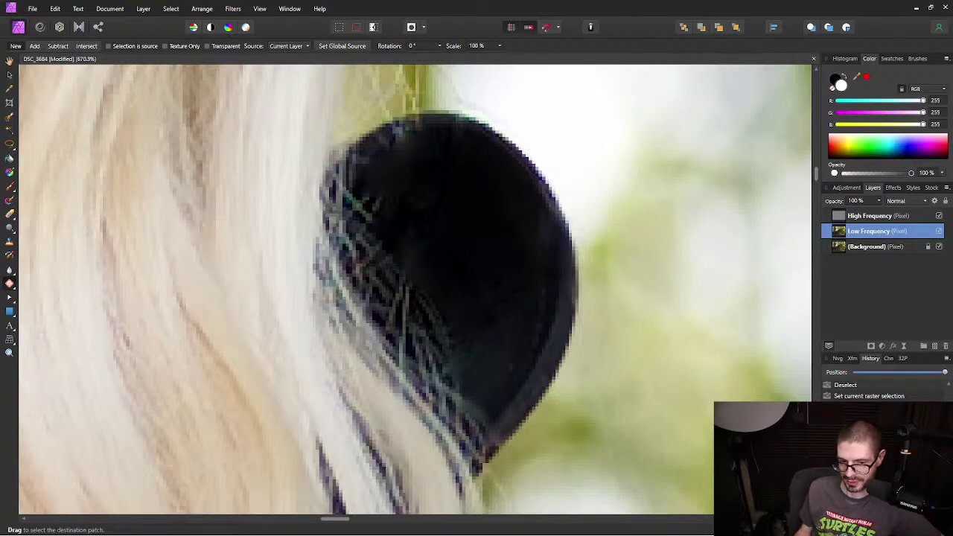
Step: Patch the crossing strands in the middle of the black object on the High Frequency layer with clean dark texture
{"action": "left_click", "coordinate": [10, 283]}
{"action": "left_click", "coordinate": [52, 297]}
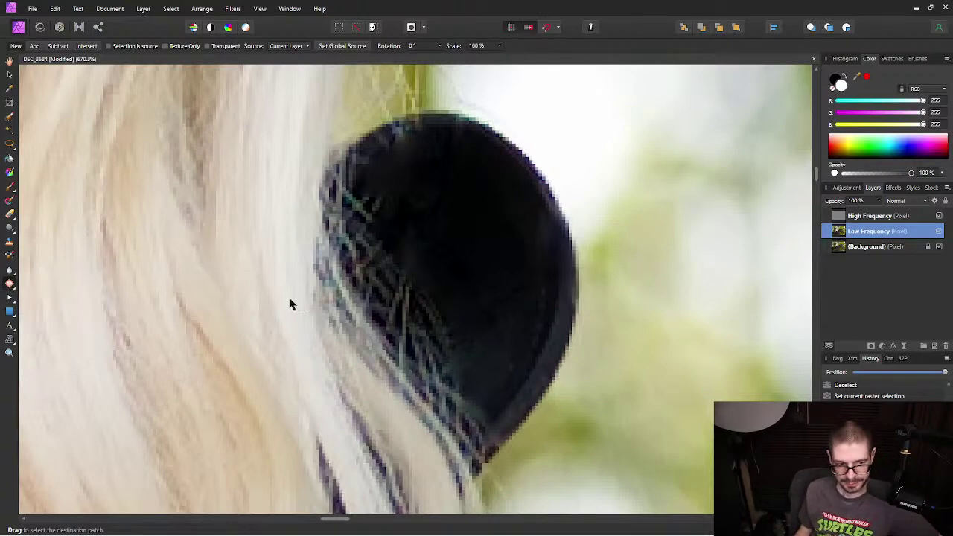
{"action": "left_click", "coordinate": [899, 216]}
{"action": "mouse_move", "coordinate": [385, 244]}
{"action": "left_mouse_down"}
{"action": "mouse_move", "coordinate": [360, 300]}
{"action": "mouse_move", "coordinate": [430, 329]}
{"action": "mouse_move", "coordinate": [448, 306]}
{"action": "mouse_move", "coordinate": [385, 244]}
{"action": "left_mouse_up"}
{"action": "left_click", "coordinate": [441, 272]}
{"action": "key", "text": "ctrl+d"}
Step: Patch the crossing strands on the upper hair-side part of the black object on the High Frequency layer with clean dark texture
{"action": "mouse_move", "coordinate": [380, 190]}
{"action": "left_mouse_down"}
{"action": "mouse_move", "coordinate": [362, 257]}
{"action": "mouse_move", "coordinate": [377, 271]}
{"action": "mouse_move", "coordinate": [402, 240]}
{"action": "mouse_move", "coordinate": [381, 185]}
{"action": "left_mouse_up"}
{"action": "left_click", "coordinate": [380, 227]}
{"action": "key", "text": "ctrl+d"}
{"action": "mouse_move", "coordinate": [365, 191]}
{"action": "left_mouse_down"}
{"action": "mouse_move", "coordinate": [353, 211]}
{"action": "mouse_move", "coordinate": [371, 221]}
{"action": "mouse_move", "coordinate": [372, 193]}
{"action": "left_mouse_up"}
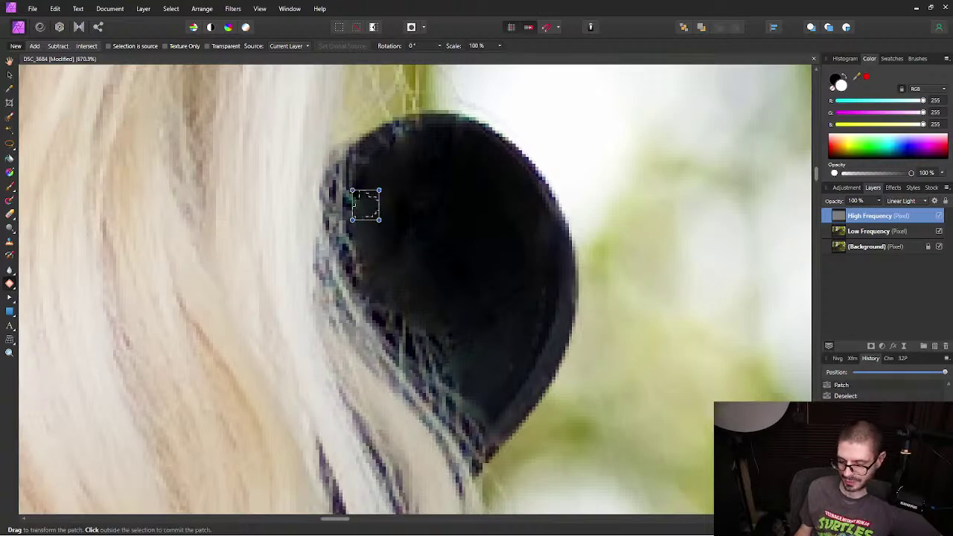
{"action": "key", "text": "ctrl+d"}
Step: Patch the lower crossing strands of the black object on the High Frequency layer, working in toward the lock of hair
{"action": "mouse_move", "coordinate": [408, 311]}
{"action": "left_mouse_down"}
{"action": "mouse_move", "coordinate": [469, 323]}
{"action": "mouse_move", "coordinate": [411, 308]}
{"action": "mouse_move", "coordinate": [429, 365]}
{"action": "mouse_move", "coordinate": [486, 376]}
{"action": "mouse_move", "coordinate": [380, 298]}
{"action": "left_mouse_up"}
{"action": "left_click", "coordinate": [446, 292]}
{"action": "key", "text": "ctrl+d"}
{"action": "left_click", "coordinate": [380, 298]}
{"action": "key", "text": "ctrl+d"}
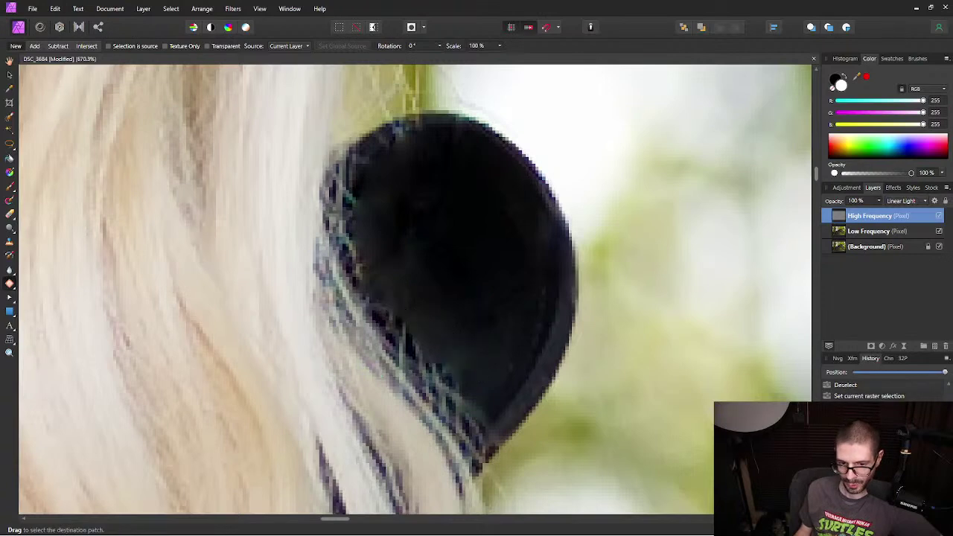
{"action": "mouse_move", "coordinate": [388, 306]}
{"action": "left_mouse_down"}
{"action": "mouse_move", "coordinate": [423, 344]}
{"action": "mouse_move", "coordinate": [445, 327]}
{"action": "mouse_move", "coordinate": [389, 307]}
{"action": "left_mouse_up"}
{"action": "left_click", "coordinate": [389, 307]}
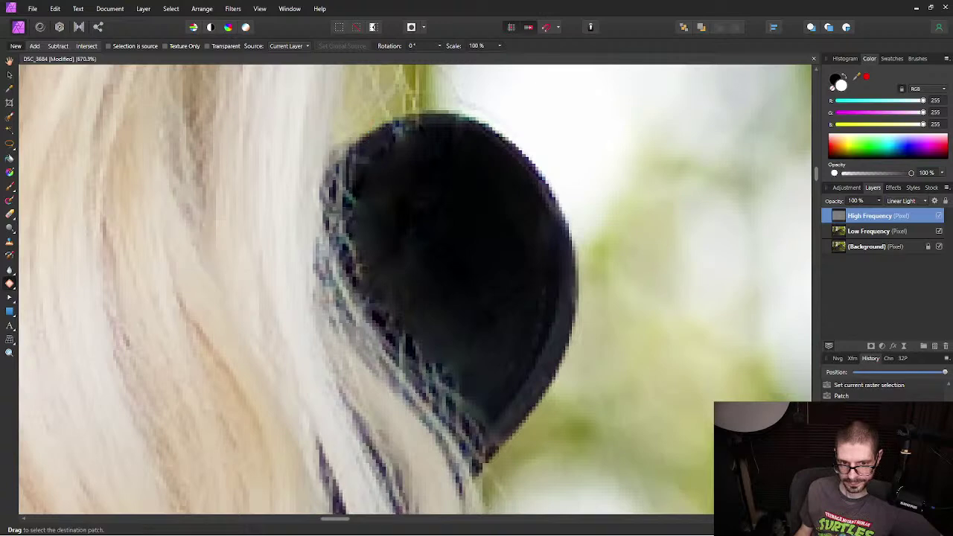
{"action": "key", "text": "ctrl+d"}
Step: Patch the hair specks beneath the black object's upper rim, beside its hair-side edge and near its lower strands on the High Frequency layer
{"action": "left_click", "coordinate": [406, 125]}
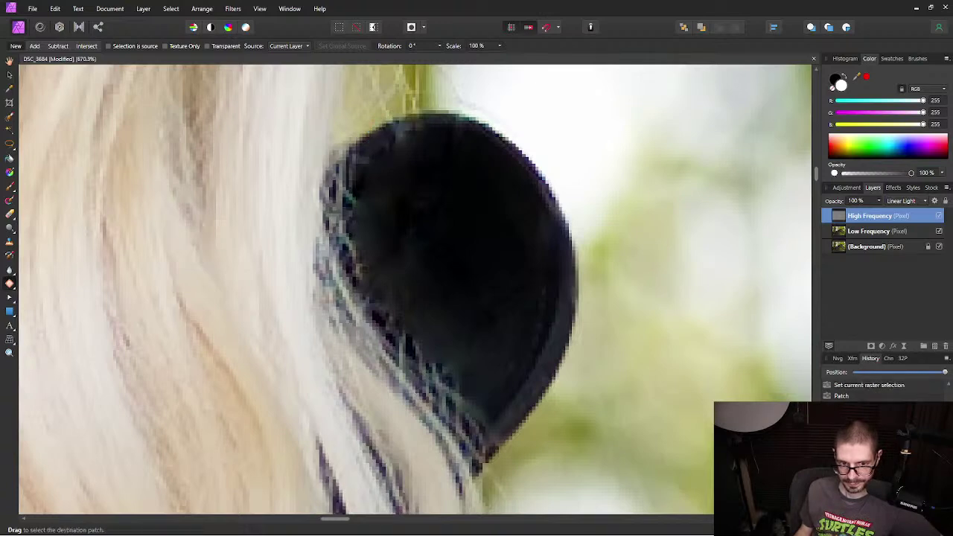
{"action": "mouse_move", "coordinate": [354, 190]}
{"action": "left_mouse_down"}
{"action": "mouse_move", "coordinate": [364, 217]}
{"action": "mouse_move", "coordinate": [376, 179]}
{"action": "mouse_move", "coordinate": [359, 161]}
{"action": "mouse_move", "coordinate": [350, 188]}
{"action": "left_mouse_up"}
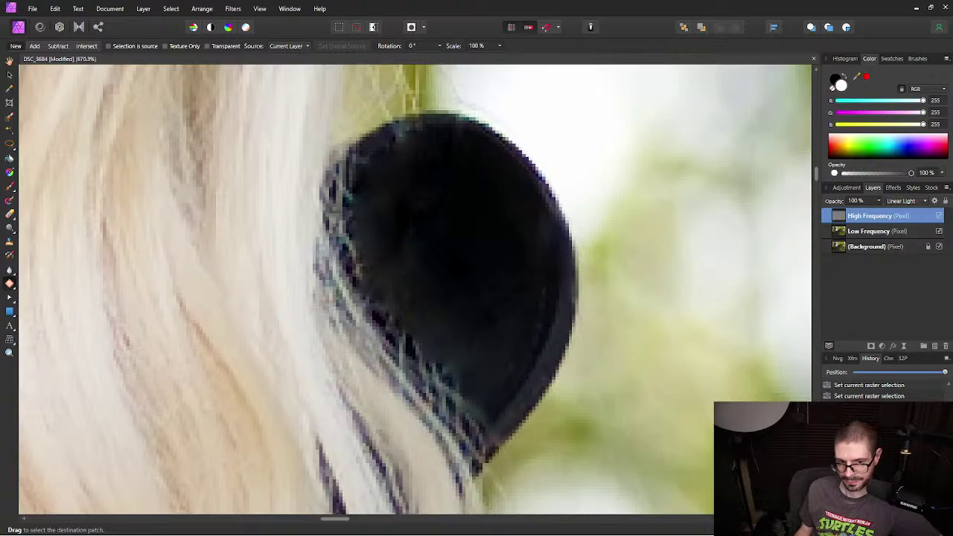
{"action": "mouse_move", "coordinate": [434, 356]}
{"action": "left_mouse_down"}
{"action": "mouse_move", "coordinate": [441, 374]}
{"action": "mouse_move", "coordinate": [477, 387]}
{"action": "left_mouse_up"}
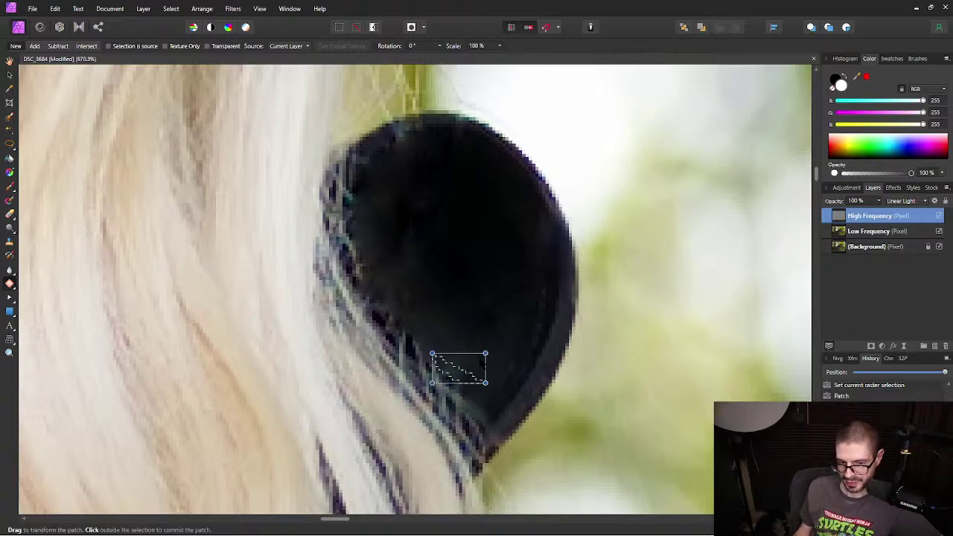
{"action": "key", "text": "ctrl+d"}
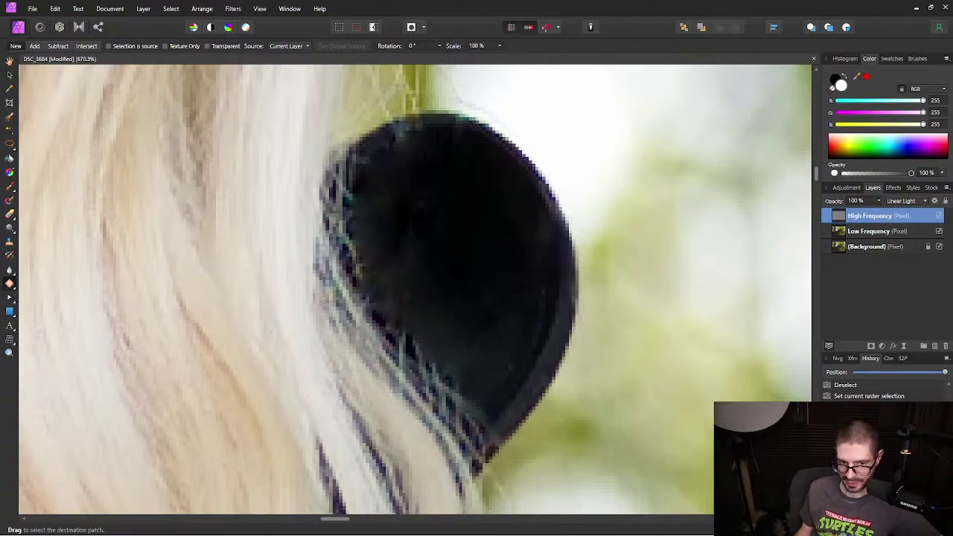
Step: Patch a long diagonal strip of strands along the black object's lower hair edge on the High Frequency layer
{"action": "scroll", "coordinate": [513, 268], "scroll_direction": "down", "scroll_amount": 10}
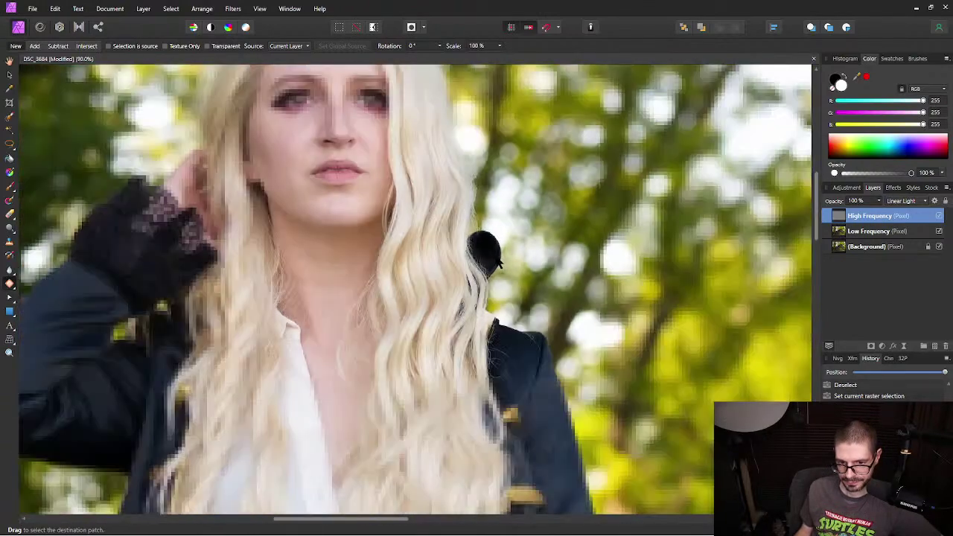
{"action": "scroll", "coordinate": [513, 268], "scroll_direction": "down", "scroll_amount": 2}
{"action": "scroll", "coordinate": [512, 269], "scroll_direction": "up", "scroll_amount": 12}
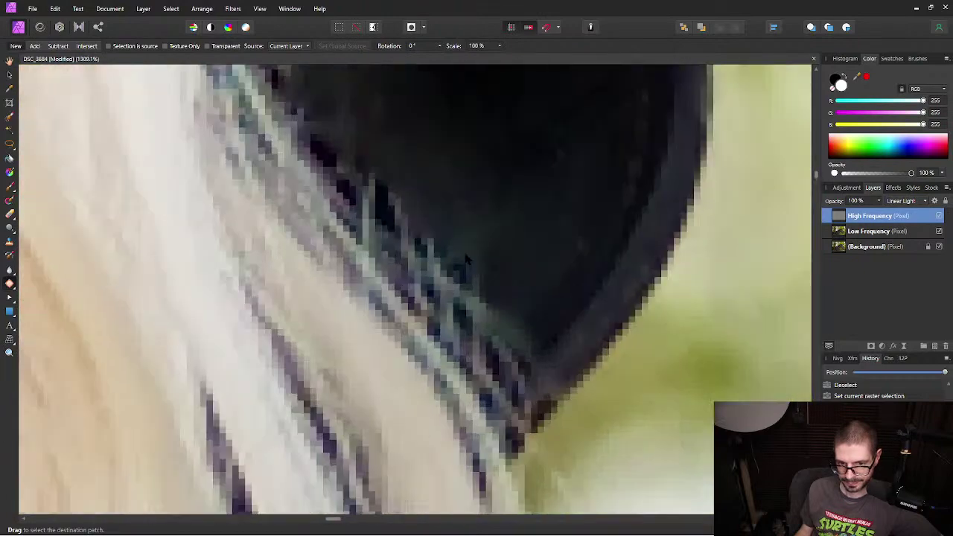
{"action": "mouse_move", "coordinate": [320, 157]}
{"action": "left_mouse_down"}
{"action": "mouse_move", "coordinate": [432, 276]}
{"action": "mouse_move", "coordinate": [527, 339]}
{"action": "mouse_move", "coordinate": [543, 294]}
{"action": "mouse_move", "coordinate": [349, 132]}
{"action": "mouse_move", "coordinate": [322, 153]}
{"action": "left_mouse_up"}
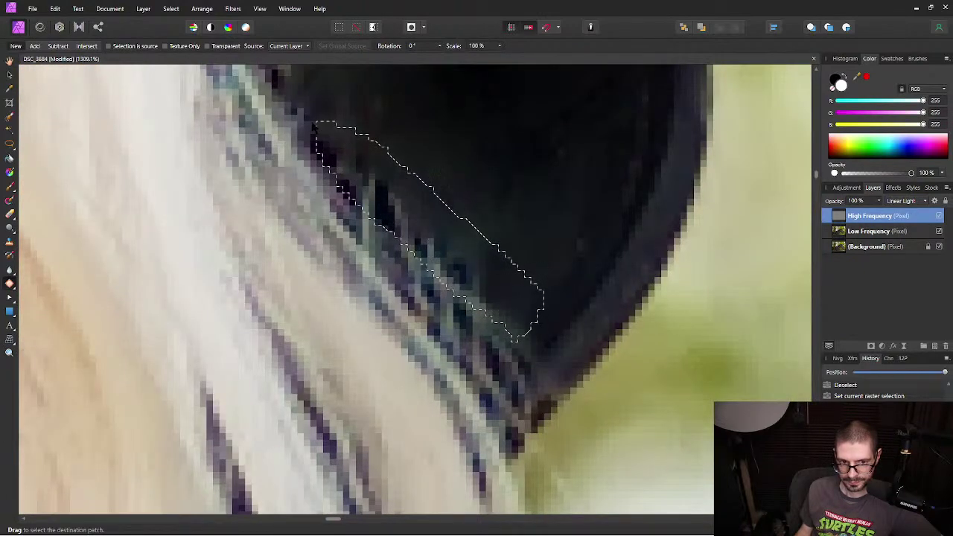
{"action": "key", "text": "ctrl+d"}
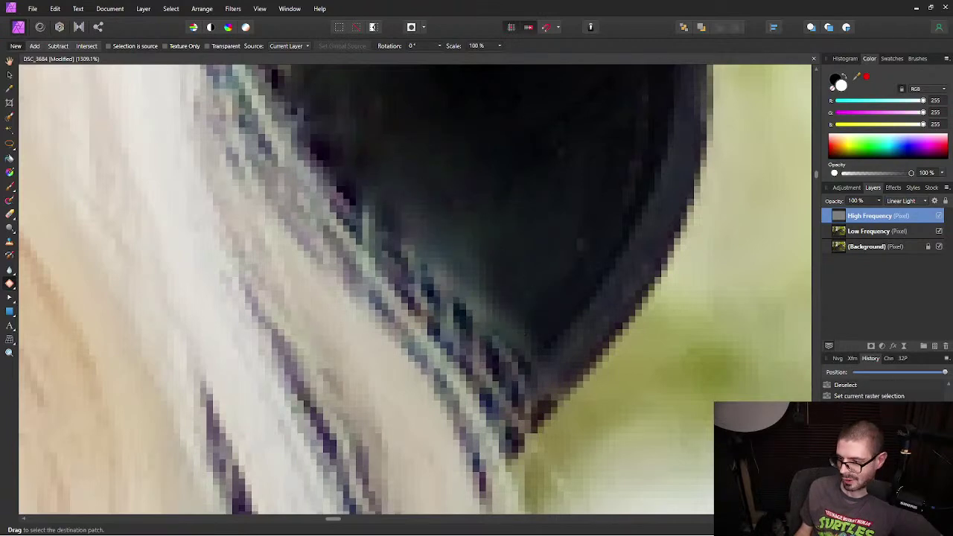
Step: Patch the bright strands at the upper hair-side edge of the black object on the High Frequency layer
{"action": "scroll", "coordinate": [536, 143], "scroll_direction": "down", "scroll_amount": 3}
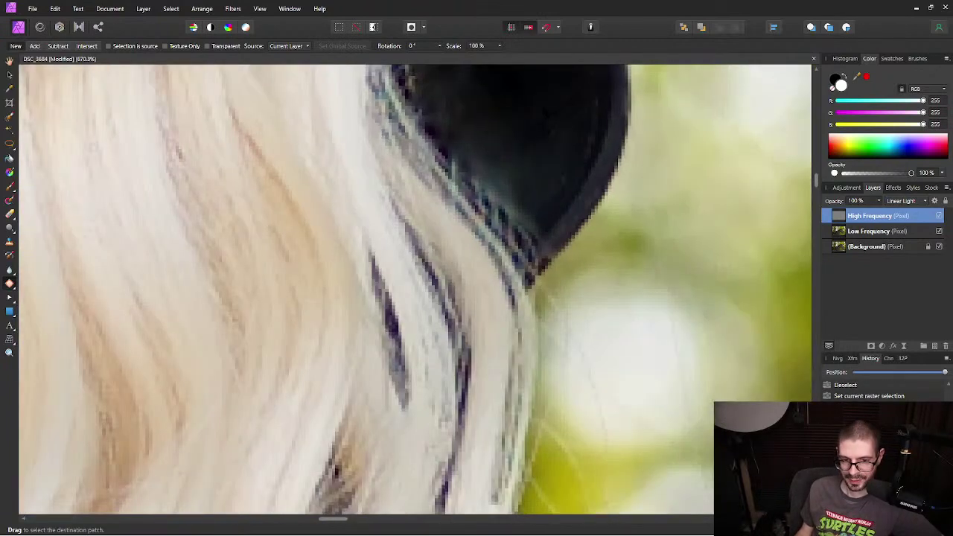
{"action": "scroll", "coordinate": [538, 203], "scroll_direction": "up", "scroll_amount": 3}
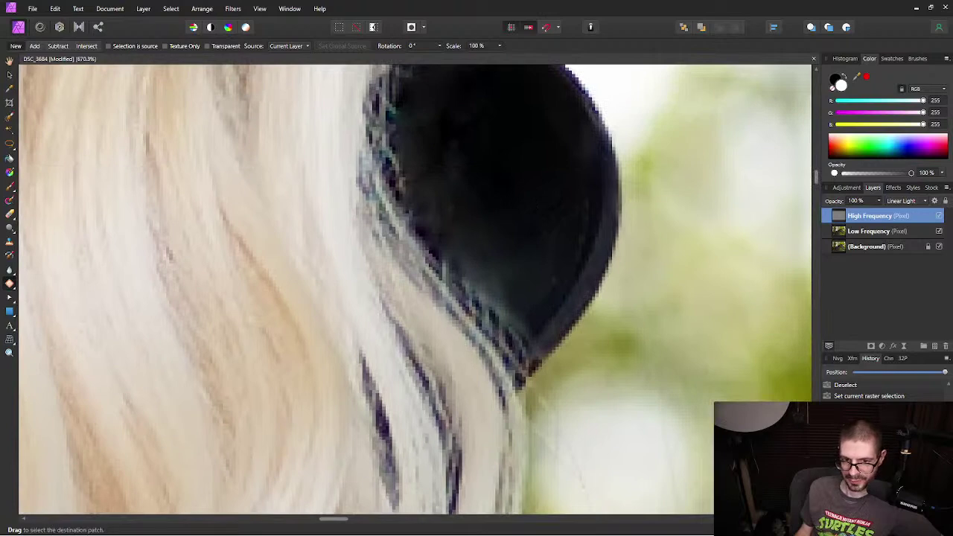
{"action": "scroll", "coordinate": [504, 167], "scroll_direction": "up", "scroll_amount": 2}
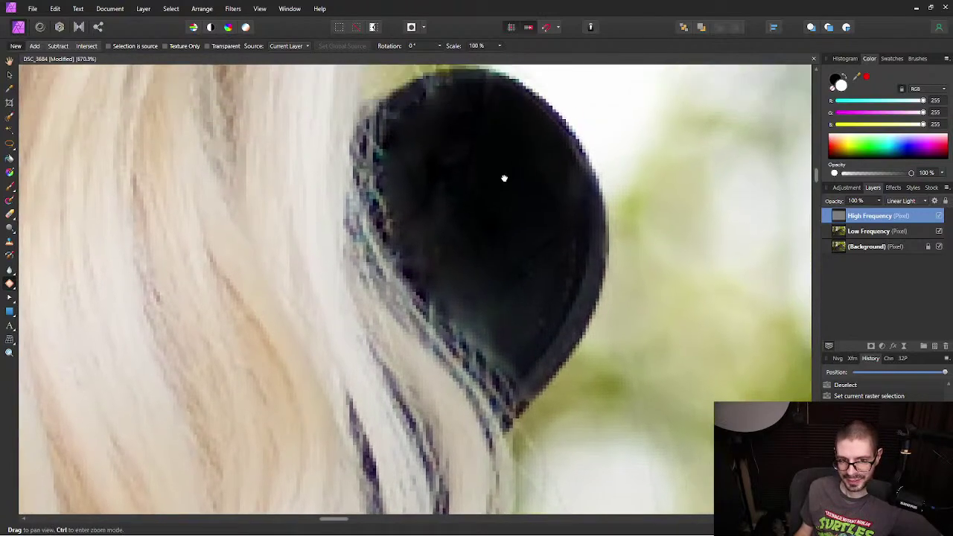
{"action": "scroll", "coordinate": [504, 166], "scroll_direction": "up", "scroll_amount": 2}
{"action": "scroll", "coordinate": [505, 166], "scroll_direction": "down", "scroll_amount": 1}
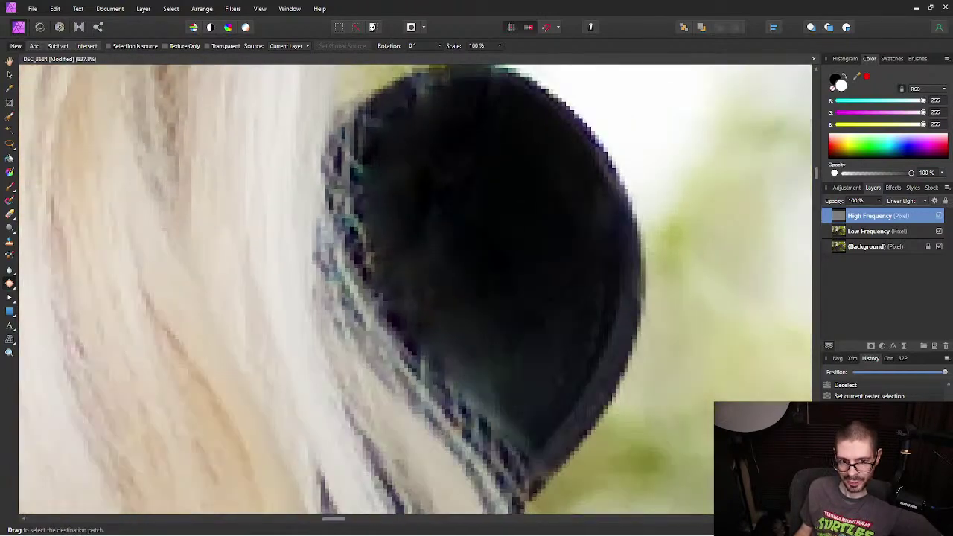
{"action": "mouse_move", "coordinate": [356, 153]}
{"action": "left_mouse_down"}
{"action": "mouse_move", "coordinate": [352, 195]}
{"action": "mouse_move", "coordinate": [365, 237]}
{"action": "mouse_move", "coordinate": [403, 152]}
{"action": "mouse_move", "coordinate": [400, 111]}
{"action": "left_mouse_up"}
{"action": "key", "text": "ctrl+d"}
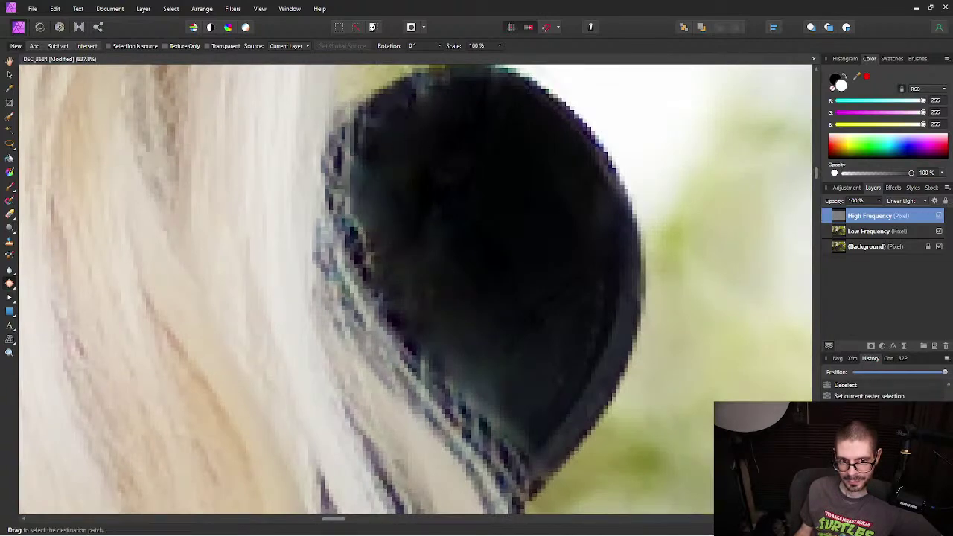
Step: Patch the colored specks and strand ends along the middle of the black object's hair edge on the High Frequency layer
{"action": "mouse_move", "coordinate": [364, 228]}
{"action": "left_mouse_down"}
{"action": "mouse_move", "coordinate": [356, 238]}
{"action": "mouse_move", "coordinate": [368, 286]}
{"action": "mouse_move", "coordinate": [393, 257]}
{"action": "mouse_move", "coordinate": [357, 212]}
{"action": "mouse_move", "coordinate": [392, 237]}
{"action": "left_mouse_up"}
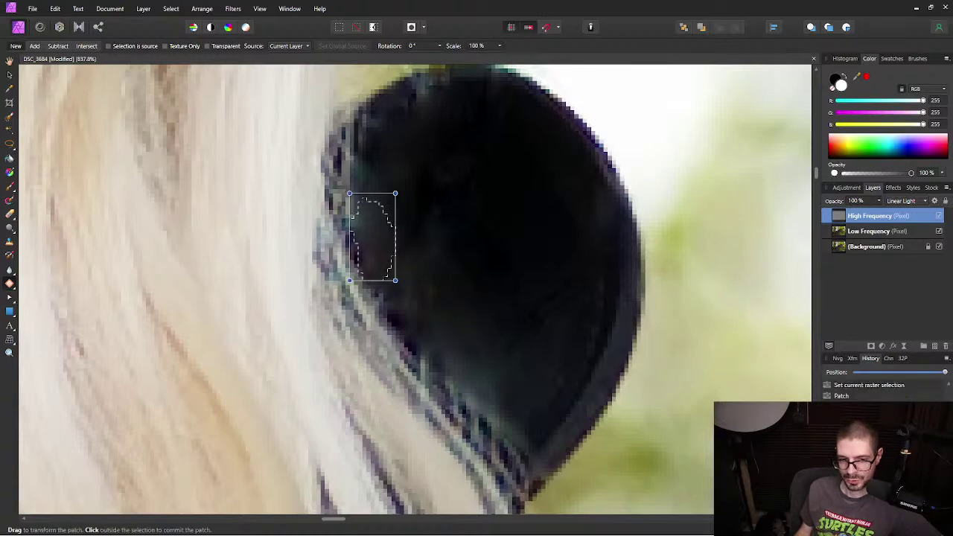
{"action": "key", "text": "ctrl+d"}
{"action": "mouse_move", "coordinate": [362, 276]}
{"action": "left_mouse_down"}
{"action": "mouse_move", "coordinate": [372, 257]}
{"action": "mouse_move", "coordinate": [358, 248]}
{"action": "mouse_move", "coordinate": [361, 216]}
{"action": "left_mouse_up"}
{"action": "key", "text": "ctrl+d"}
{"action": "mouse_move", "coordinate": [395, 304]}
{"action": "left_mouse_down"}
{"action": "mouse_move", "coordinate": [406, 339]}
{"action": "mouse_move", "coordinate": [436, 356]}
{"action": "mouse_move", "coordinate": [450, 317]}
{"action": "left_mouse_up"}
{"action": "key", "text": "ctrl+d"}
{"action": "mouse_move", "coordinate": [405, 285]}
{"action": "left_mouse_down"}
{"action": "mouse_move", "coordinate": [454, 320]}
{"action": "mouse_move", "coordinate": [406, 268]}
{"action": "mouse_move", "coordinate": [403, 283]}
{"action": "left_mouse_up"}
{"action": "key", "text": "ctrl+d"}
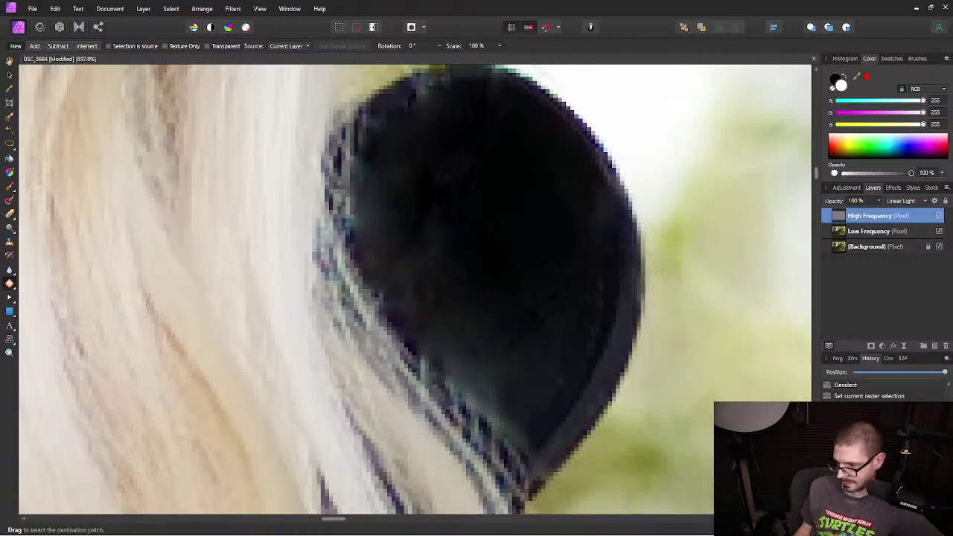
Step: Patch the small leftover strands just below the middle of the black object's hair edge on the High Frequency layer
{"action": "scroll", "coordinate": [541, 261], "scroll_direction": "down", "scroll_amount": 3}
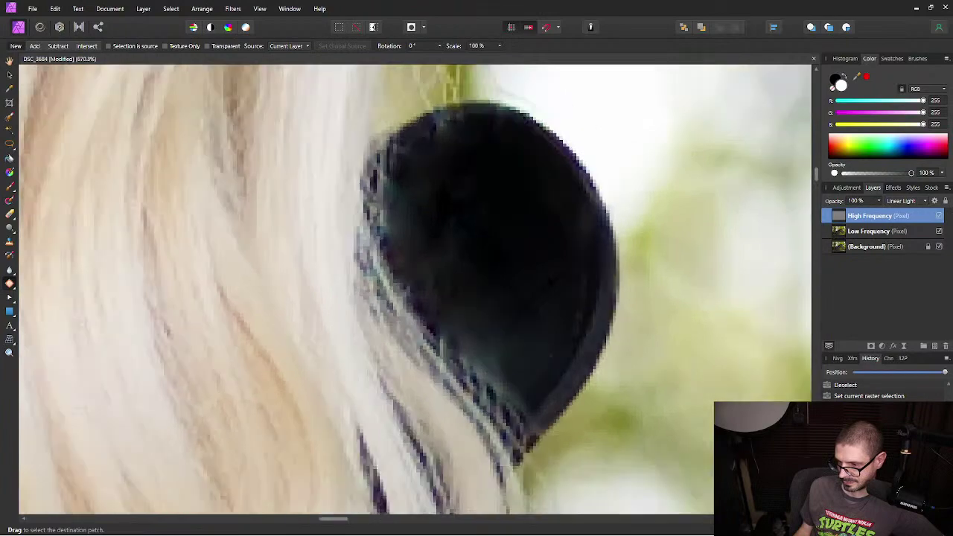
{"action": "scroll", "coordinate": [491, 283], "scroll_direction": "up", "scroll_amount": 2}
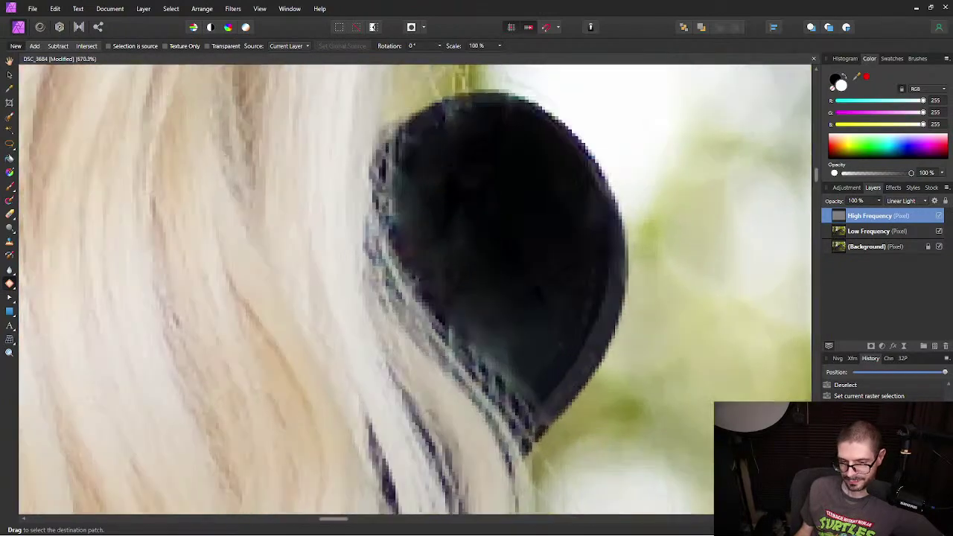
{"action": "scroll", "coordinate": [506, 283], "scroll_direction": "down", "scroll_amount": 1}
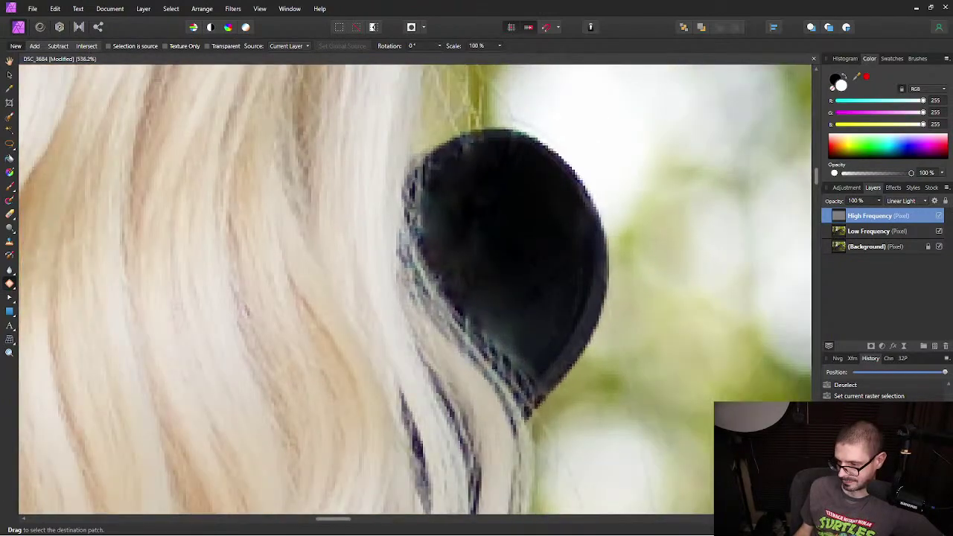
{"action": "scroll", "coordinate": [492, 283], "scroll_direction": "down", "scroll_amount": 2}
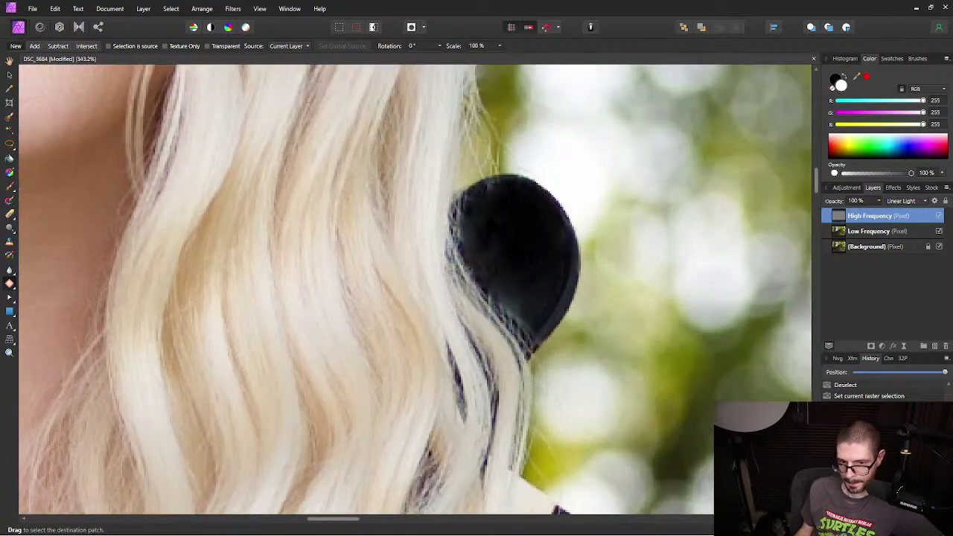
{"action": "scroll", "coordinate": [514, 283], "scroll_direction": "up", "scroll_amount": 3}
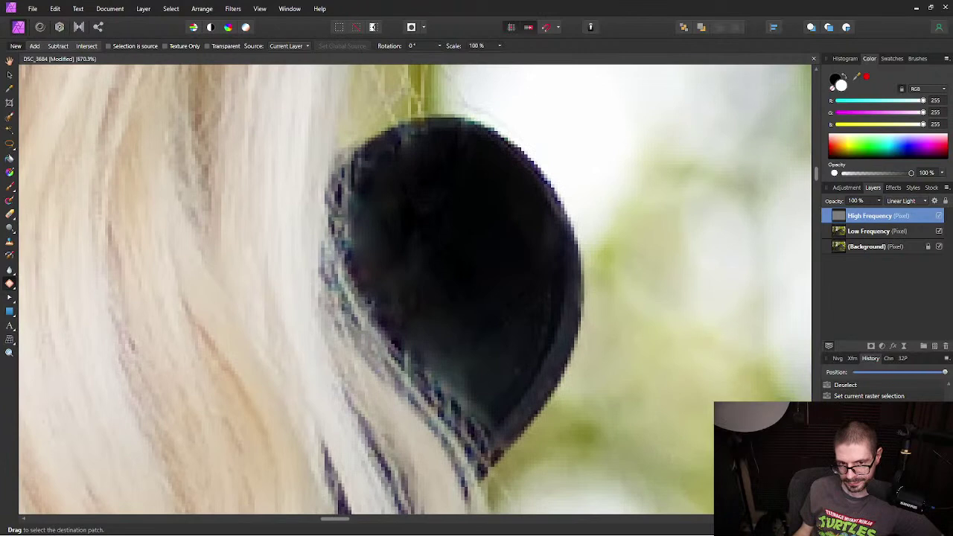
{"action": "scroll", "coordinate": [476, 246], "scroll_direction": "up", "scroll_amount": 1}
{"action": "scroll", "coordinate": [462, 316], "scroll_direction": "down", "scroll_amount": 3}
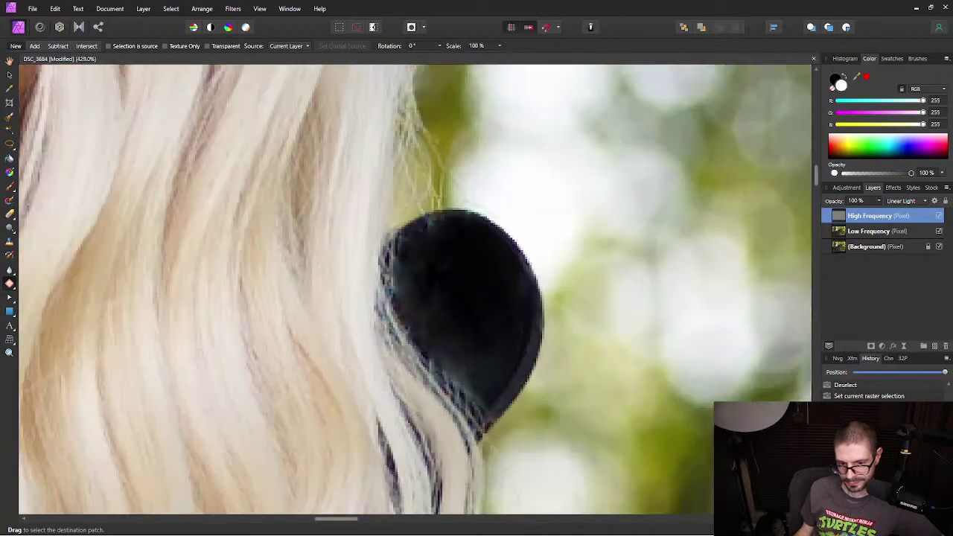
{"action": "mouse_move", "coordinate": [464, 320]}
{"action": "left_mouse_down"}
{"action": "mouse_move", "coordinate": [524, 312]}
{"action": "mouse_move", "coordinate": [458, 307]}
{"action": "left_mouse_up"}
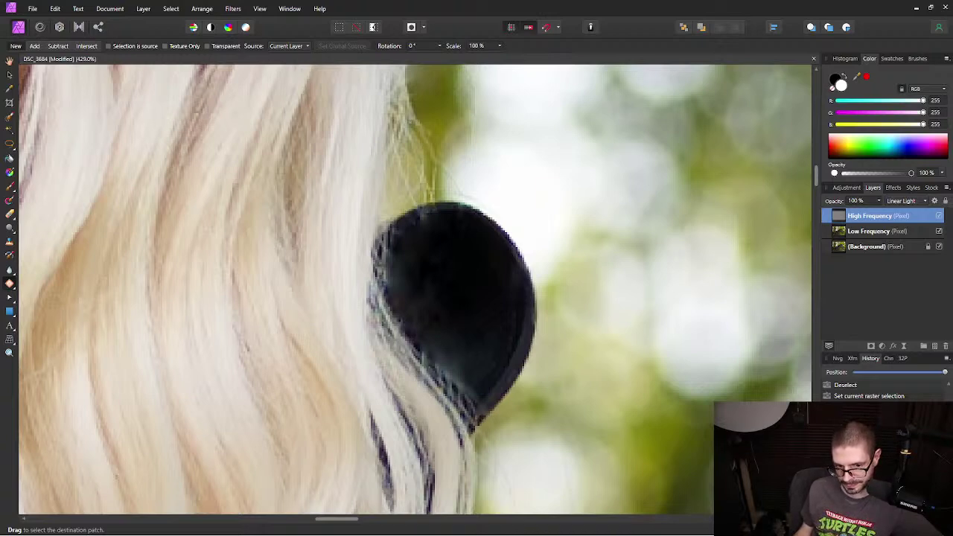
{"action": "scroll", "coordinate": [440, 312], "scroll_direction": "up", "scroll_amount": 2}
{"action": "mouse_move", "coordinate": [376, 325]}
{"action": "left_mouse_down"}
{"action": "mouse_move", "coordinate": [413, 387]}
{"action": "mouse_move", "coordinate": [451, 359]}
{"action": "mouse_move", "coordinate": [438, 373]}
{"action": "left_mouse_up"}
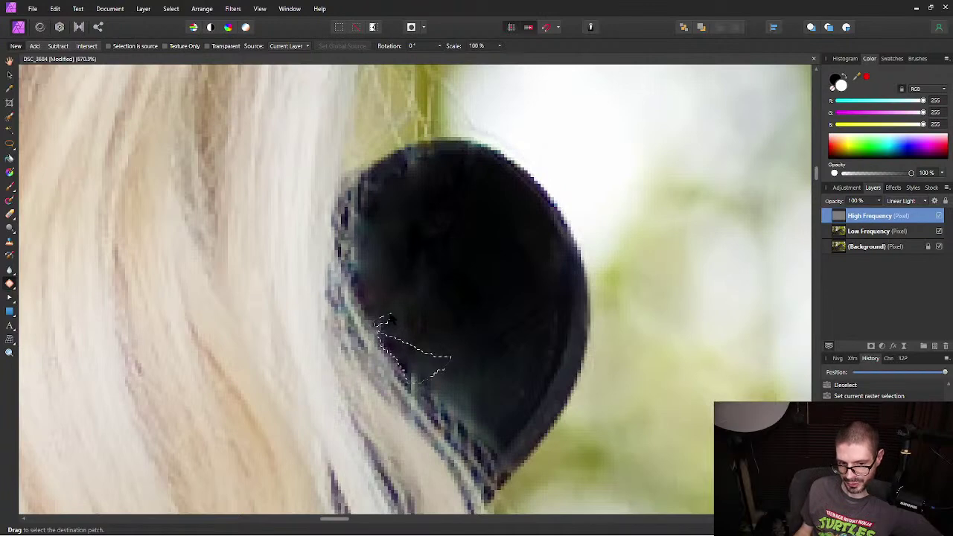
{"action": "key", "text": "Escape"}
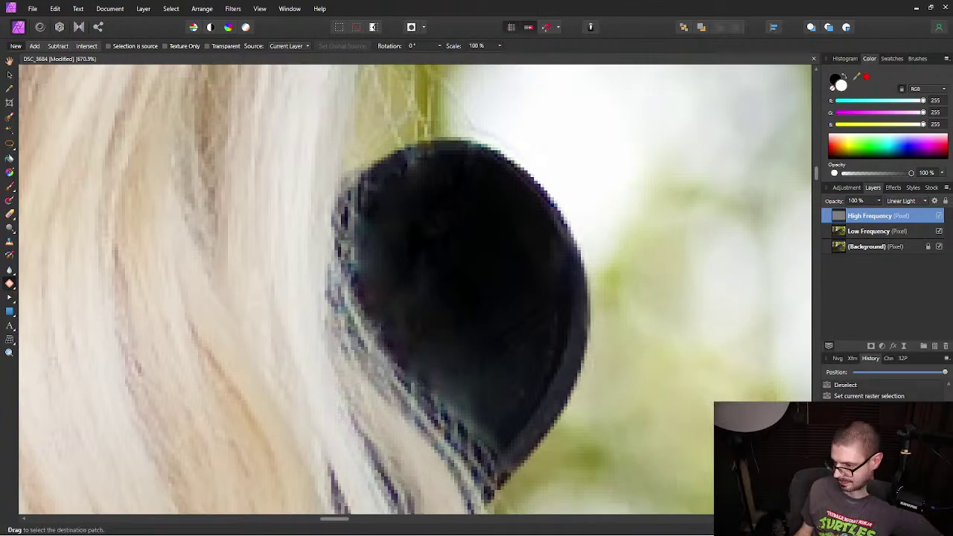
Step: Patch the remaining crosshatched strands near the black object's lower tip and the area just above them on the High Frequency layer
{"action": "scroll", "coordinate": [521, 293], "scroll_direction": "down", "scroll_amount": 1}
{"action": "scroll", "coordinate": [507, 305], "scroll_direction": "down", "scroll_amount": 1}
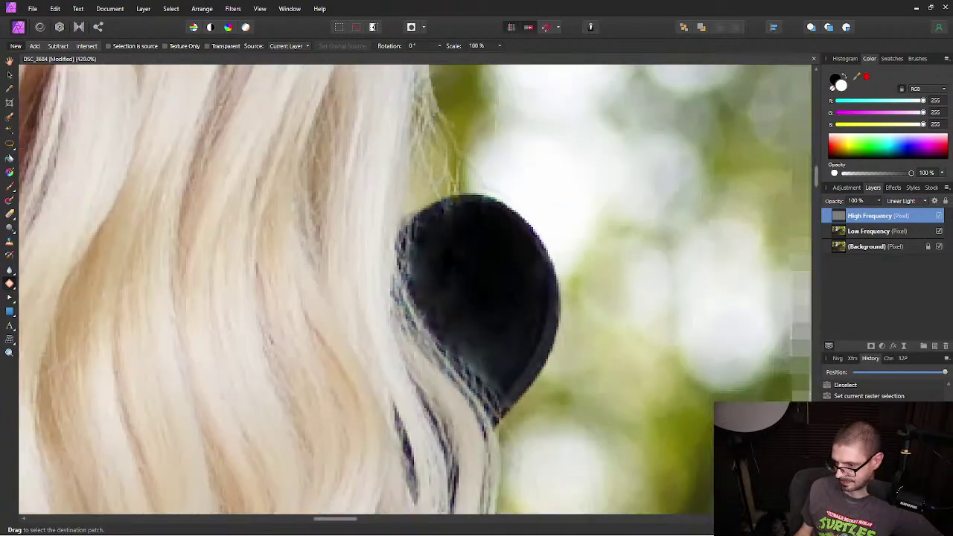
{"action": "scroll", "coordinate": [484, 298], "scroll_direction": "down", "scroll_amount": 1}
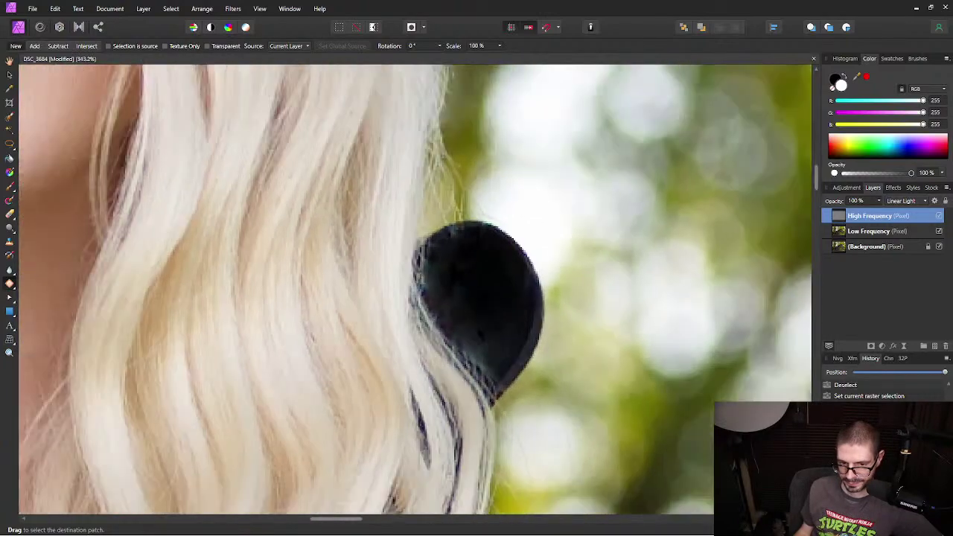
{"action": "scroll", "coordinate": [484, 298], "scroll_direction": "up", "scroll_amount": 3}
{"action": "scroll", "coordinate": [484, 298], "scroll_direction": "down", "scroll_amount": 1}
{"action": "scroll", "coordinate": [499, 365], "scroll_direction": "up", "scroll_amount": 2}
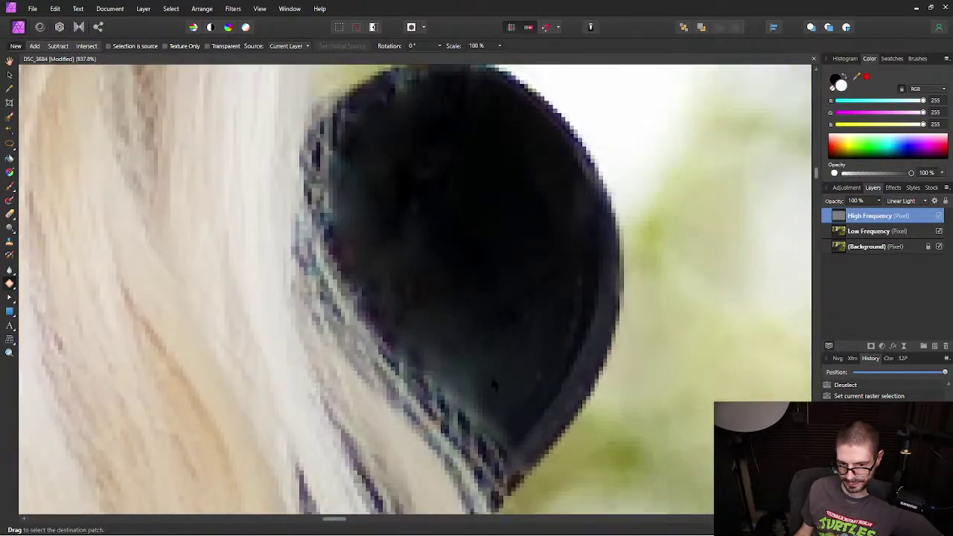
{"action": "scroll", "coordinate": [507, 368], "scroll_direction": "down", "scroll_amount": 1}
{"action": "scroll", "coordinate": [484, 335], "scroll_direction": "up", "scroll_amount": 3}
{"action": "mouse_move", "coordinate": [362, 290]}
{"action": "left_mouse_down"}
{"action": "mouse_move", "coordinate": [382, 344]}
{"action": "mouse_move", "coordinate": [456, 385]}
{"action": "mouse_move", "coordinate": [473, 383]}
{"action": "mouse_move", "coordinate": [428, 354]}
{"action": "mouse_move", "coordinate": [483, 381]}
{"action": "mouse_move", "coordinate": [503, 341]}
{"action": "mouse_move", "coordinate": [374, 286]}
{"action": "left_mouse_up"}
{"action": "key", "text": "ctrl+d"}
{"action": "left_click_drag", "start_coordinate": [443, 339], "coordinate": [458, 279]}
{"action": "scroll", "coordinate": [469, 261], "scroll_direction": "down", "scroll_amount": 1}
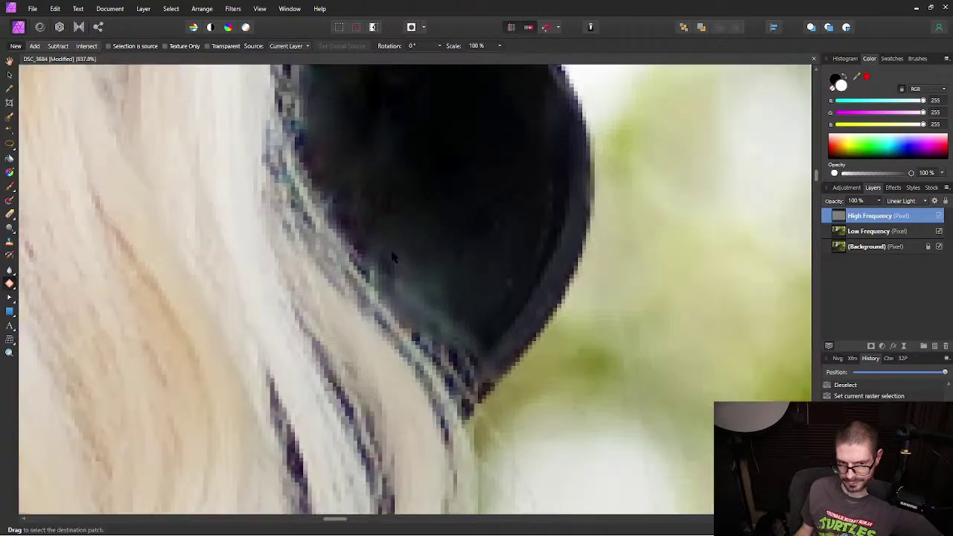
{"action": "left_click_drag", "start_coordinate": [378, 261], "coordinate": [372, 257]}
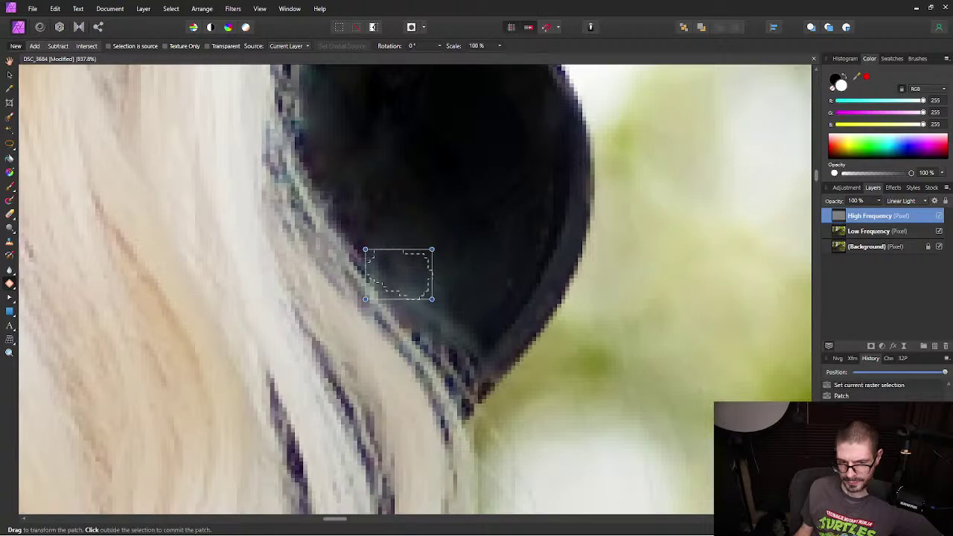
Step: Make the Low Frequency layer active and review the cleaned black object in the whole portrait
{"action": "scroll", "coordinate": [473, 171], "scroll_direction": "down", "scroll_amount": 4}
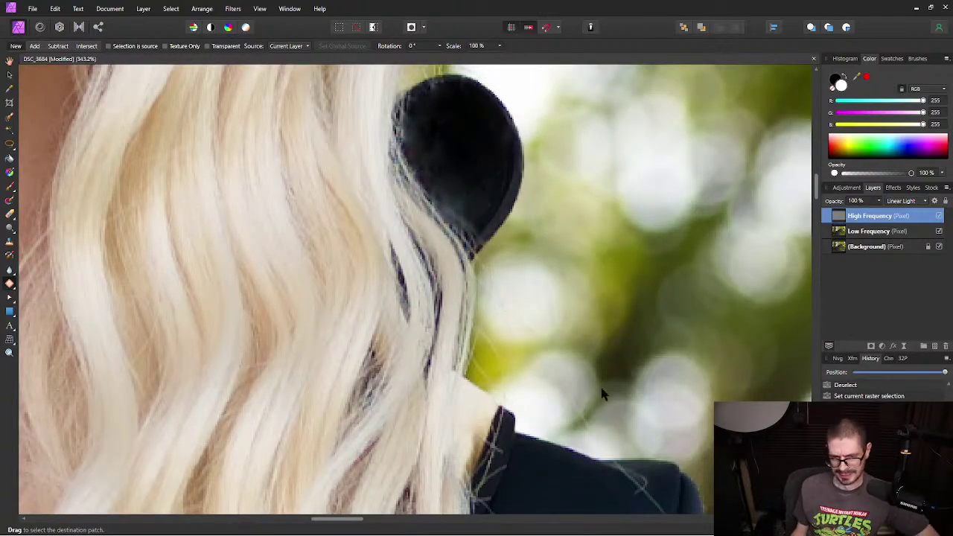
{"action": "left_click", "coordinate": [916, 232]}
{"action": "scroll", "coordinate": [577, 205], "scroll_direction": "down", "scroll_amount": 10}
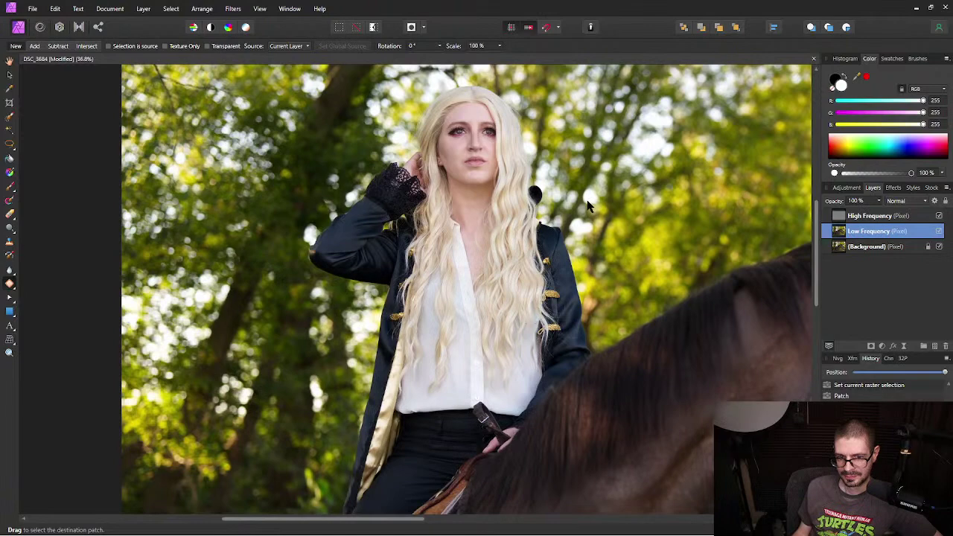
{"action": "scroll", "coordinate": [588, 205], "scroll_direction": "down", "scroll_amount": 1}
{"action": "scroll", "coordinate": [588, 205], "scroll_direction": "up", "scroll_amount": 3}
{"action": "scroll", "coordinate": [588, 205], "scroll_direction": "down", "scroll_amount": 2}
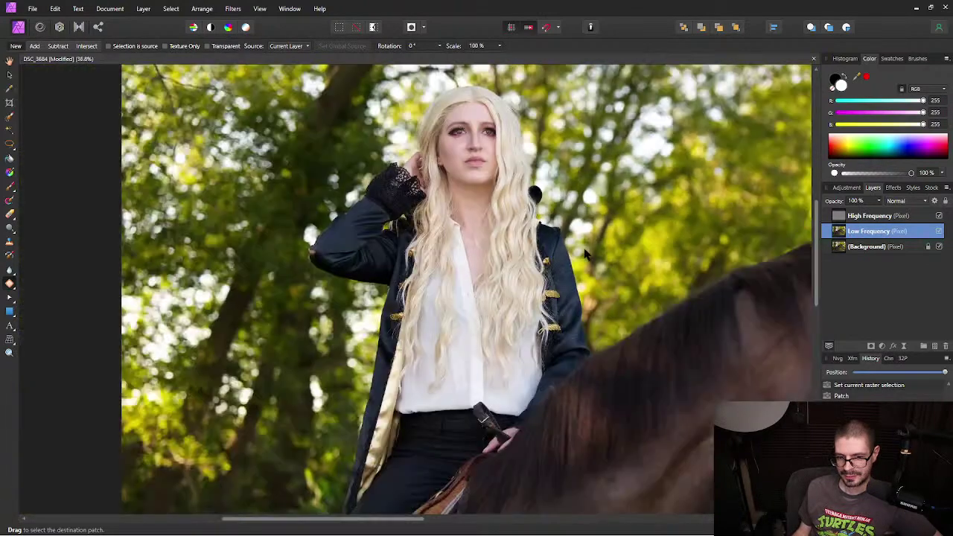
Step: Examine the stray hairs crossing the dark jacket's shoulder beside the long blonde hair
{"action": "scroll", "coordinate": [582, 258], "scroll_direction": "up", "scroll_amount": 3}
{"action": "scroll", "coordinate": [565, 240], "scroll_direction": "up", "scroll_amount": 2}
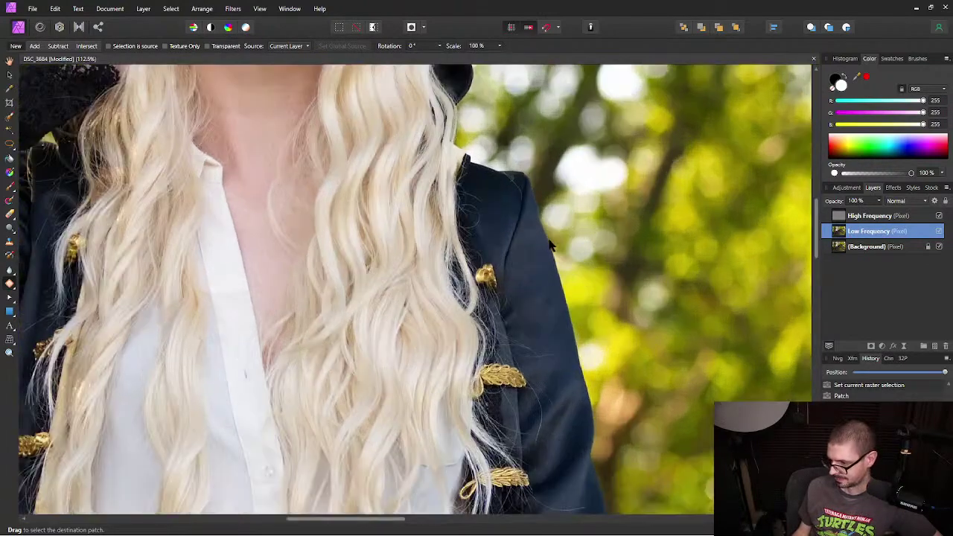
{"action": "scroll", "coordinate": [552, 246], "scroll_direction": "up", "scroll_amount": 2}
{"action": "scroll", "coordinate": [553, 272], "scroll_direction": "up", "scroll_amount": 3}
{"action": "scroll", "coordinate": [467, 223], "scroll_direction": "down", "scroll_amount": 1}
{"action": "scroll", "coordinate": [462, 216], "scroll_direction": "up", "scroll_amount": 1}
{"action": "scroll", "coordinate": [438, 162], "scroll_direction": "down", "scroll_amount": 1}
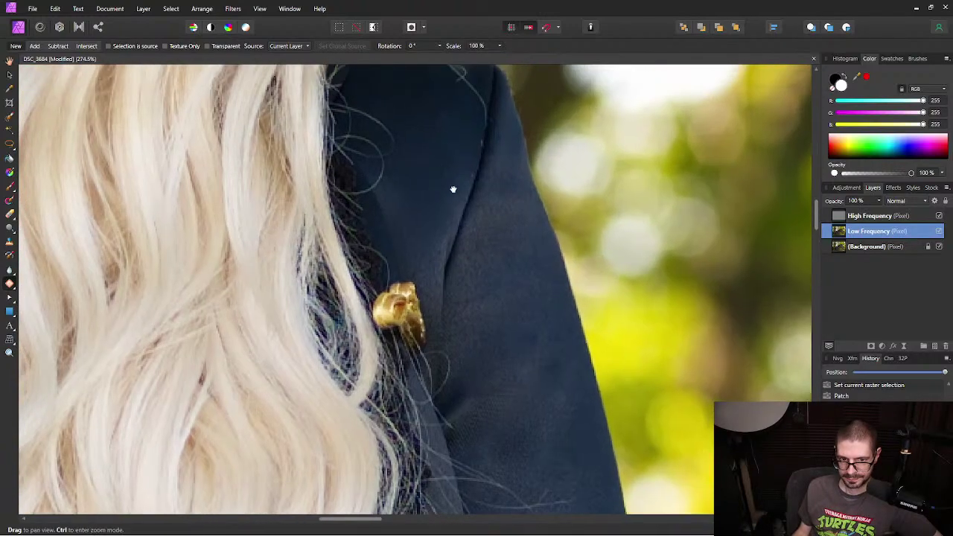
{"action": "scroll", "coordinate": [537, 279], "scroll_direction": "up", "scroll_amount": 4}
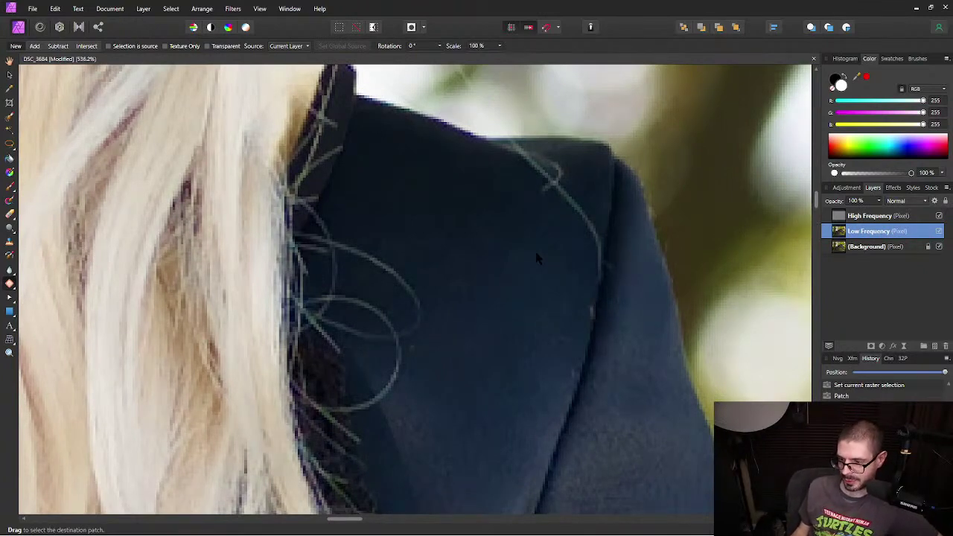
{"action": "left_click_drag", "start_coordinate": [541, 245], "coordinate": [521, 278]}
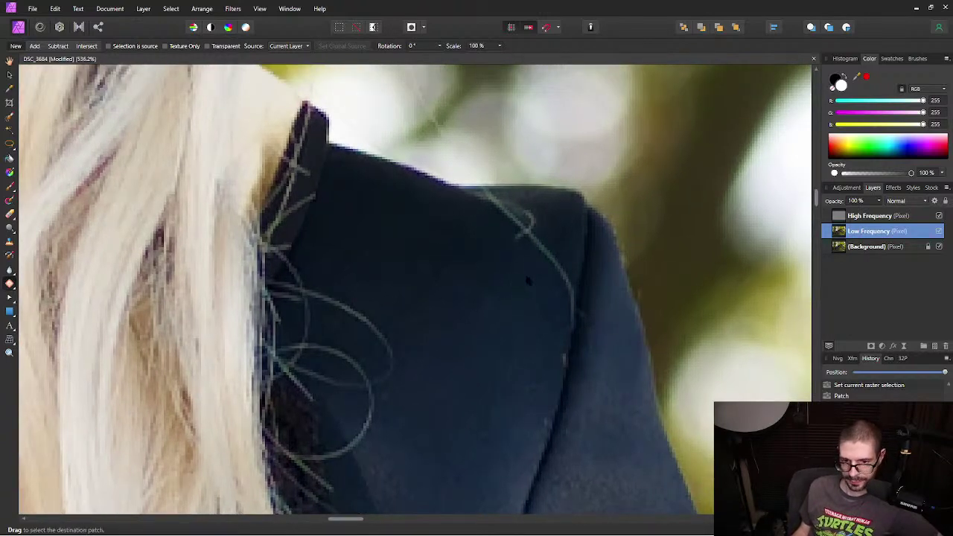
{"action": "scroll", "coordinate": [525, 281], "scroll_direction": "up", "scroll_amount": 2}
{"action": "scroll", "coordinate": [559, 198], "scroll_direction": "down", "scroll_amount": 1}
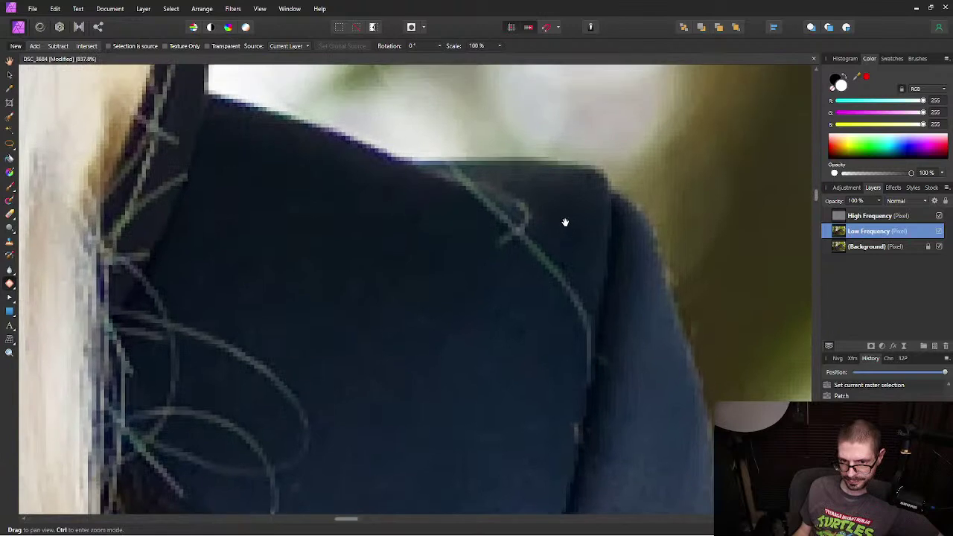
{"action": "scroll", "coordinate": [555, 210], "scroll_direction": "up", "scroll_amount": 1}
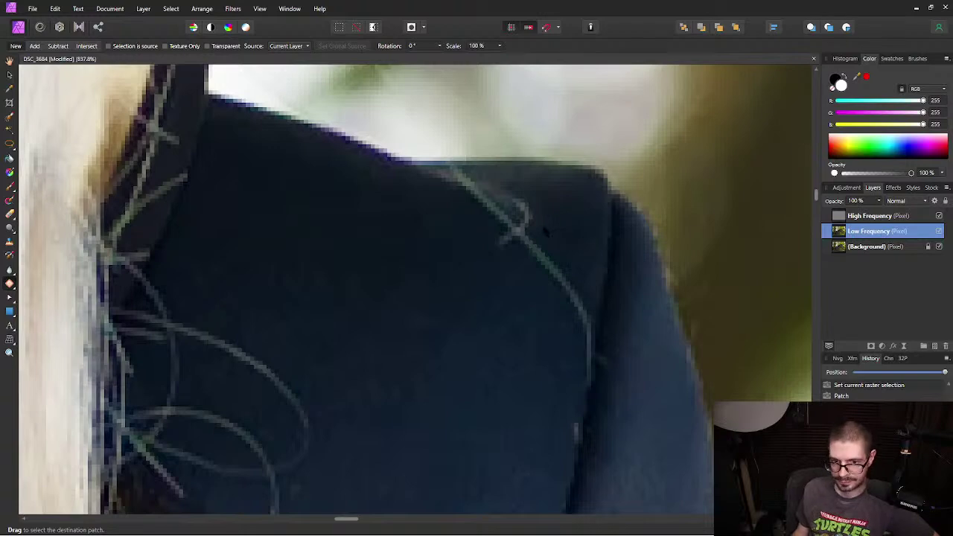
Step: Try to heal the stray hair on the jacket's shoulder with the Healing Brush on the Low Frequency layer, and with both frequency layers selected
{"action": "left_click", "coordinate": [10, 284]}
{"action": "left_click", "coordinate": [45, 287]}
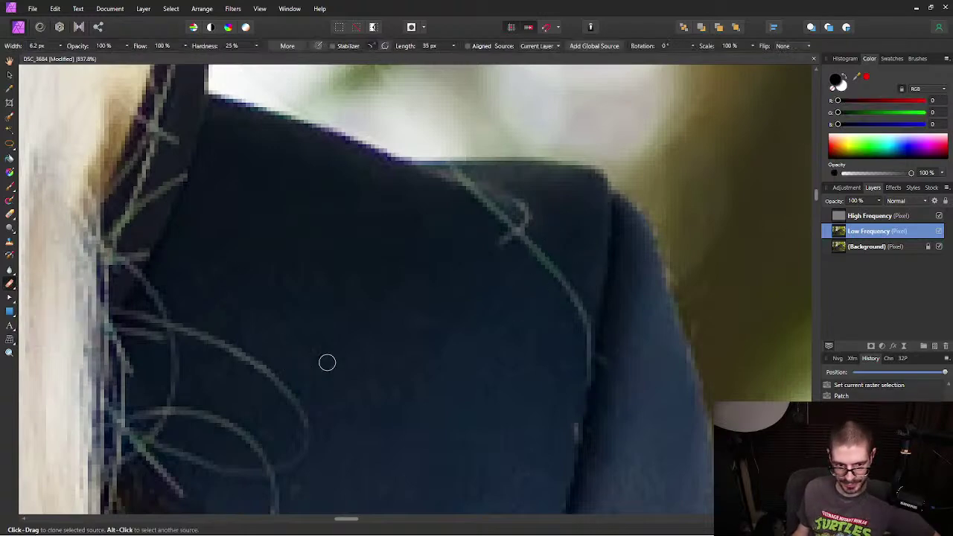
{"action": "scroll", "coordinate": [384, 383], "scroll_direction": "down", "scroll_amount": 5}
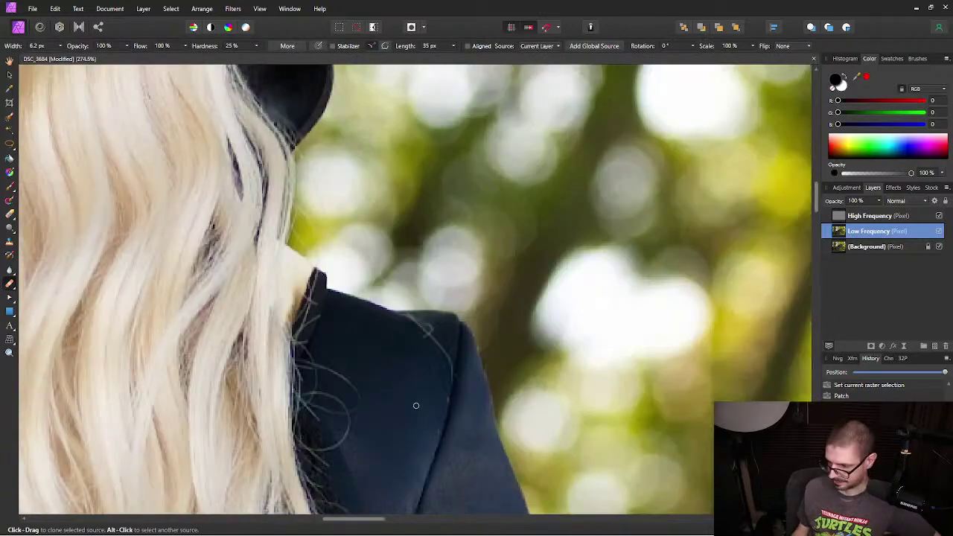
{"action": "scroll", "coordinate": [415, 405], "scroll_direction": "up", "scroll_amount": 4}
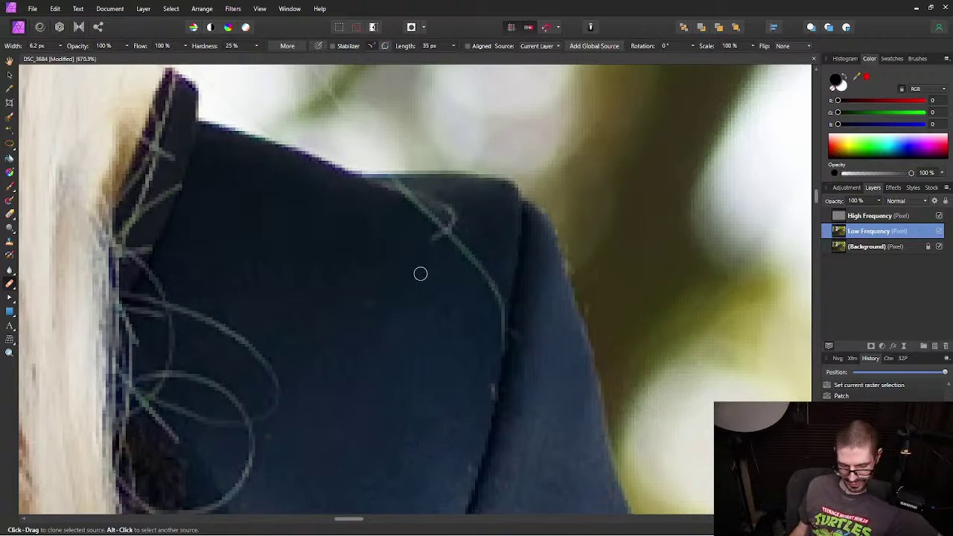
{"action": "key", "text": "ctrl+d"}
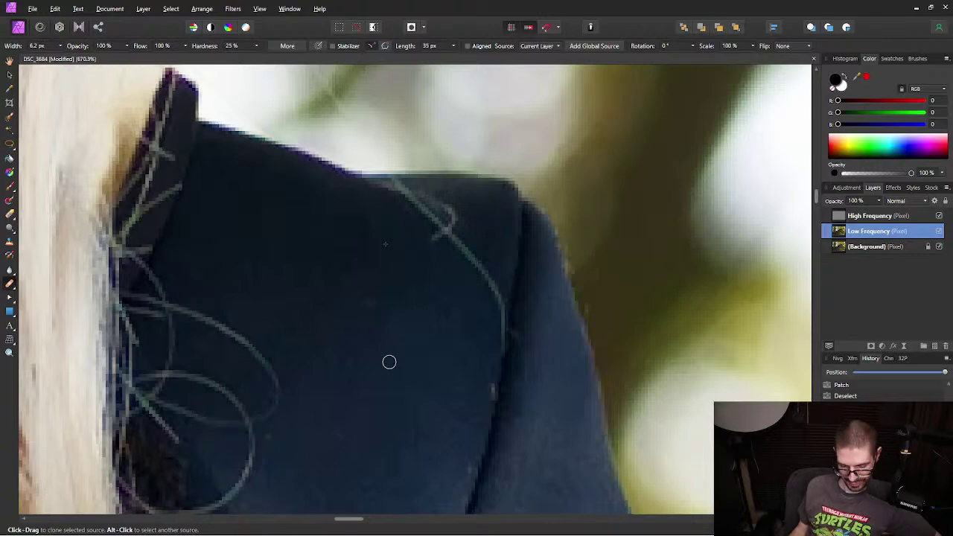
{"action": "left_click", "coordinate": [424, 236], "text": "alt"}
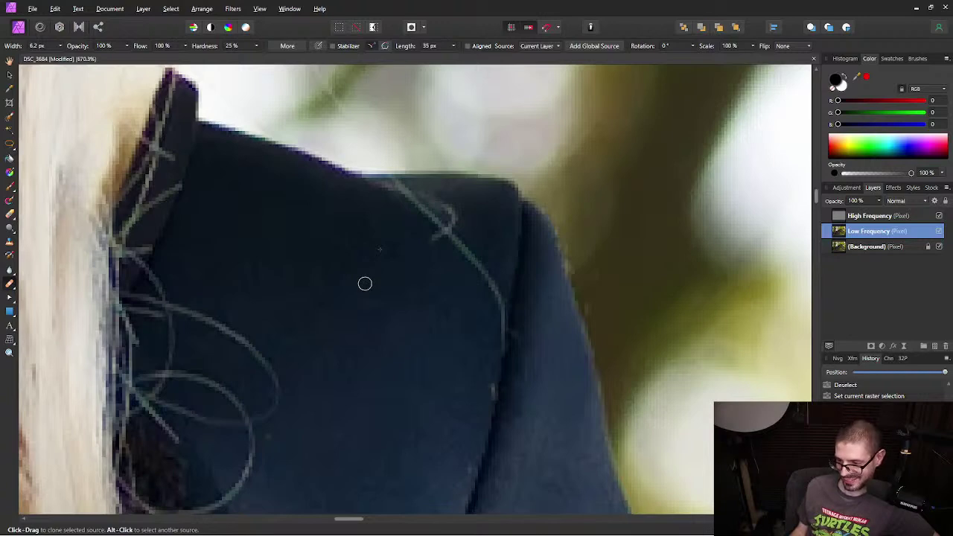
{"action": "mouse_move", "coordinate": [364, 286]}
{"action": "left_mouse_down"}
{"action": "mouse_move", "coordinate": [445, 228]}
{"action": "mouse_move", "coordinate": [425, 252]}
{"action": "left_mouse_up"}
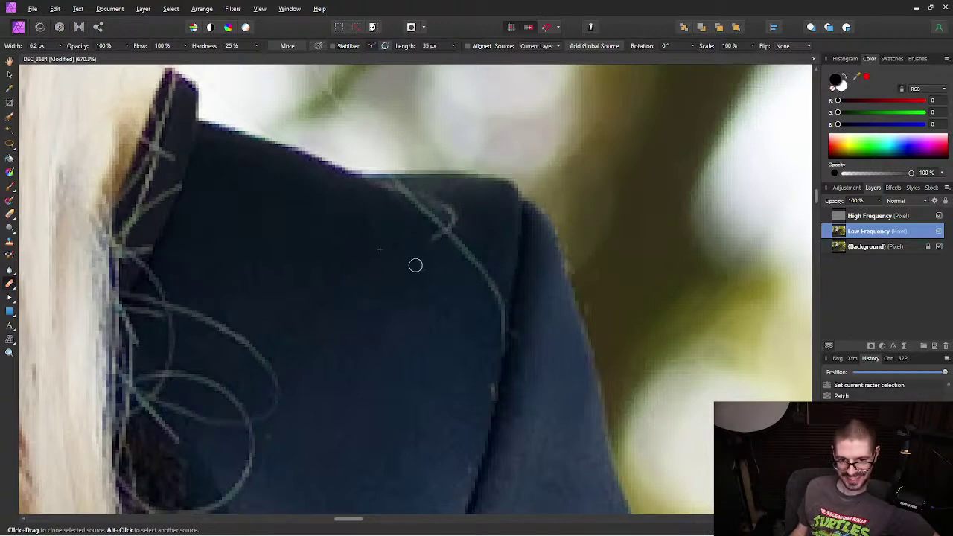
{"action": "left_click", "coordinate": [917, 216], "text": "shift"}
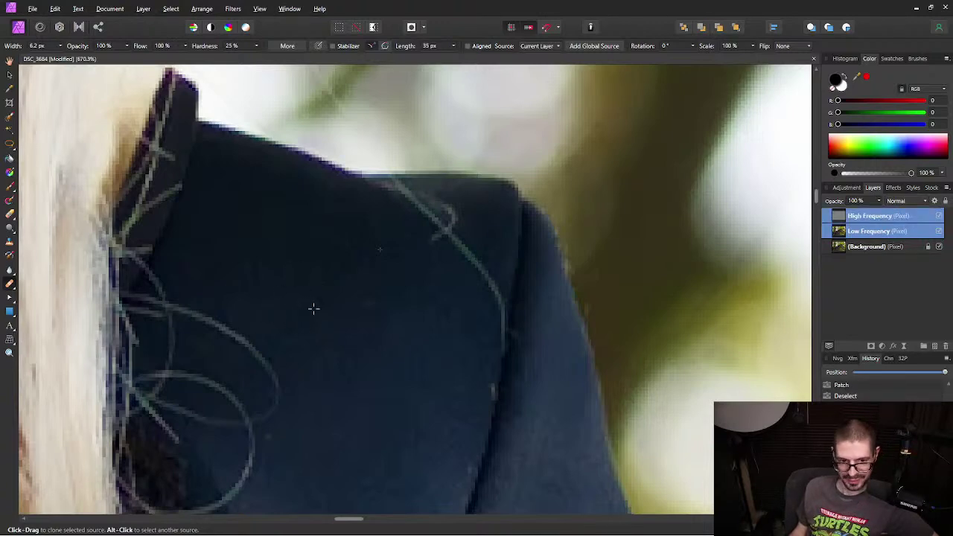
{"action": "key", "text": "ctrl+z"}
{"action": "key", "text": "ctrl+d"}
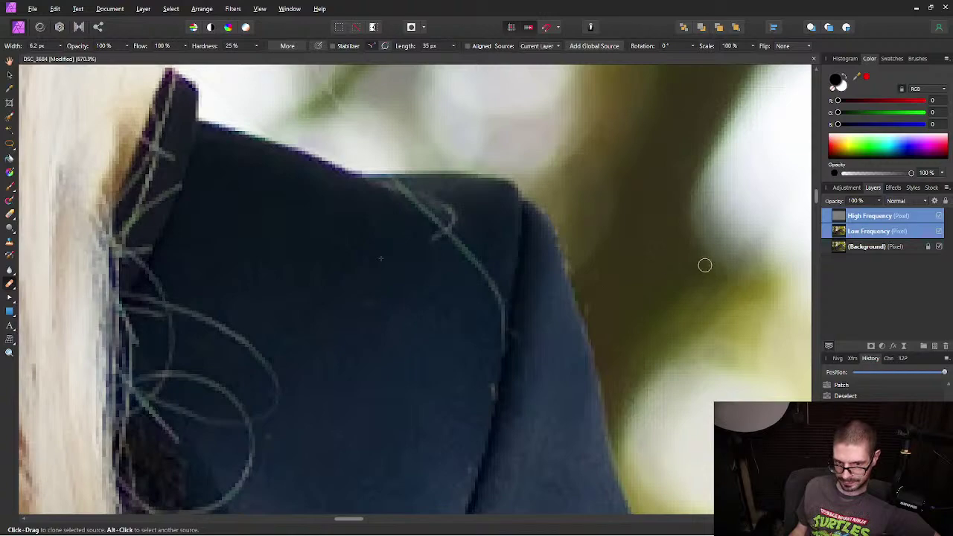
Step: Review the stray hairs over the jacket's sleeve, gold trim and shoulder across the portrait
{"action": "scroll", "coordinate": [335, 379], "scroll_direction": "down", "scroll_amount": 8}
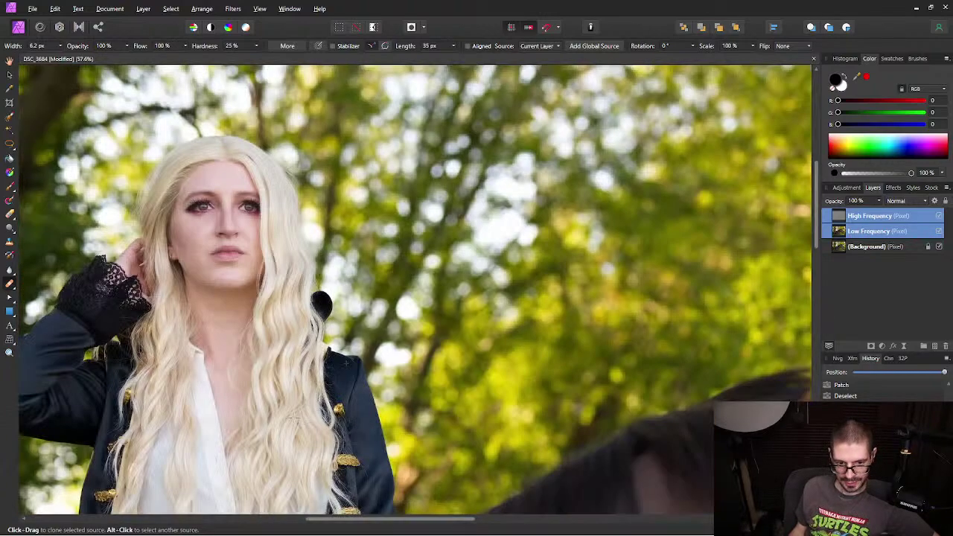
{"action": "scroll", "coordinate": [245, 411], "scroll_direction": "up", "scroll_amount": 5}
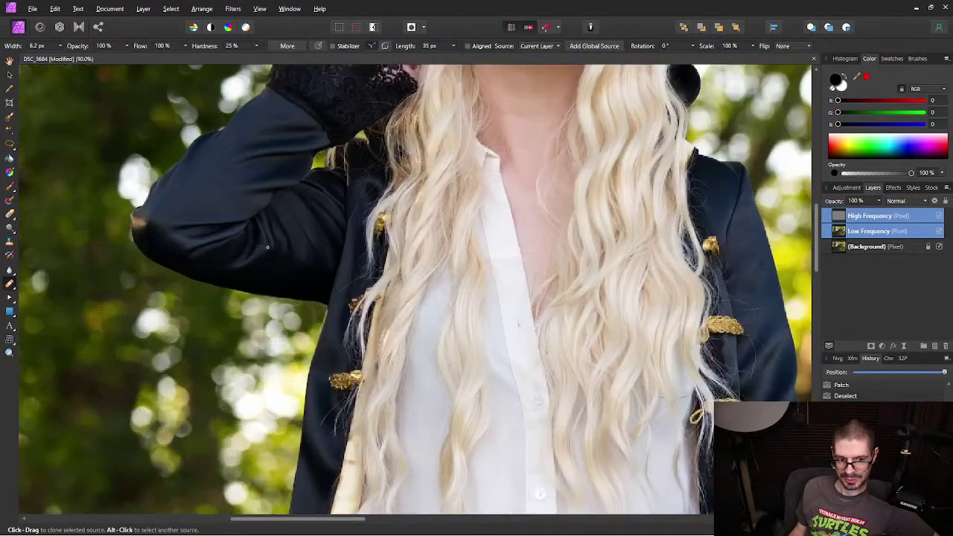
{"action": "scroll", "coordinate": [311, 241], "scroll_direction": "down", "scroll_amount": 4}
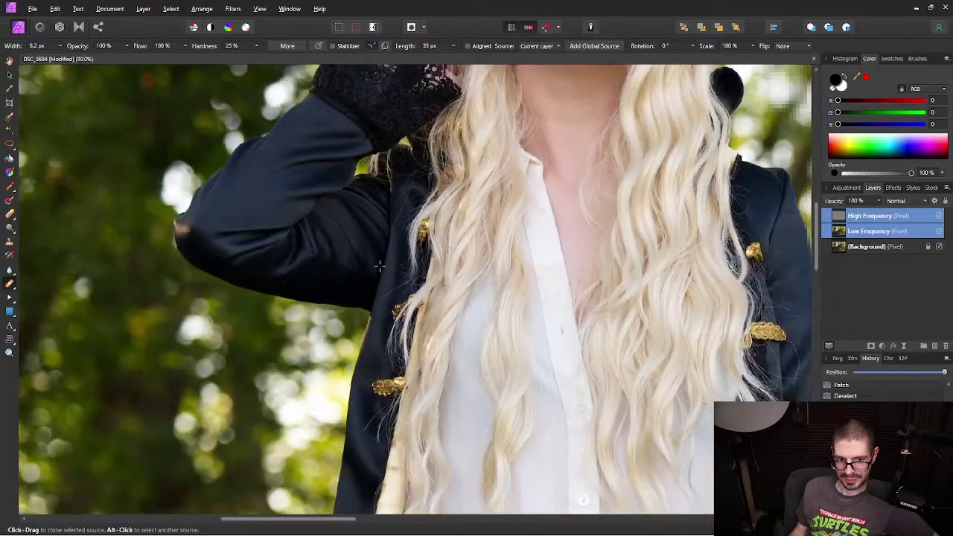
{"action": "scroll", "coordinate": [717, 316], "scroll_direction": "up", "scroll_amount": 8}
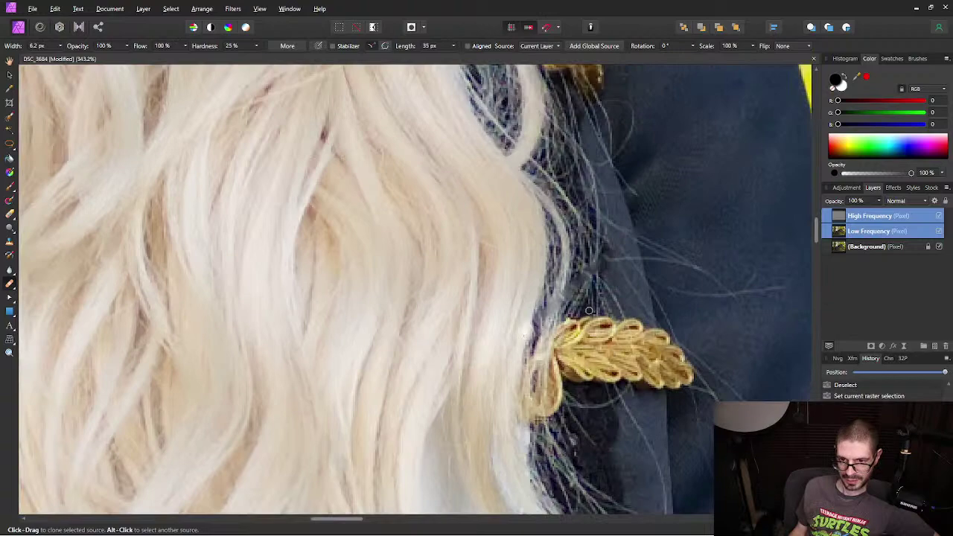
{"action": "left_click_drag", "start_coordinate": [669, 126], "coordinate": [368, 452]}
{"action": "scroll", "coordinate": [389, 98], "scroll_direction": "up", "scroll_amount": 3}
{"action": "scroll", "coordinate": [581, 398], "scroll_direction": "down", "scroll_amount": 5}
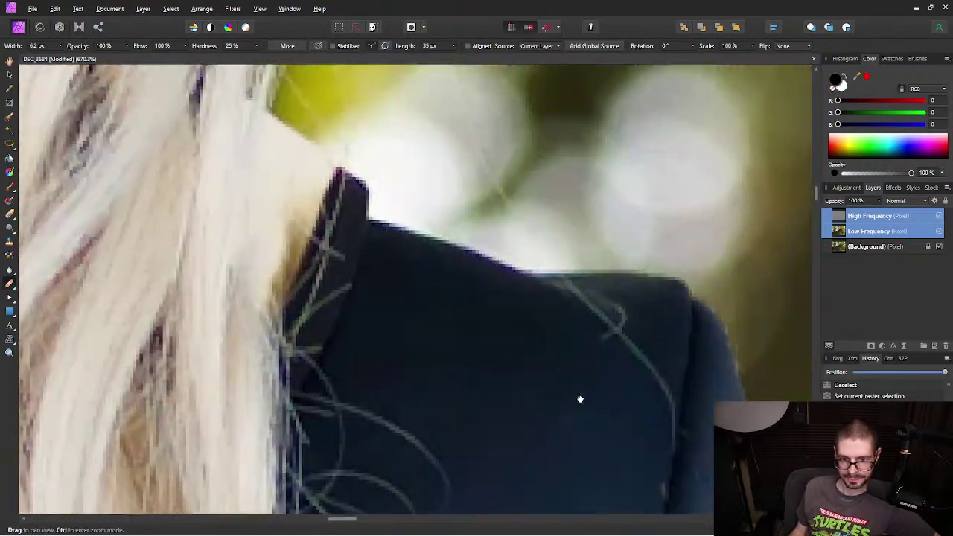
{"action": "scroll", "coordinate": [632, 362], "scroll_direction": "up", "scroll_amount": 3}
{"action": "scroll", "coordinate": [562, 362], "scroll_direction": "up", "scroll_amount": 2}
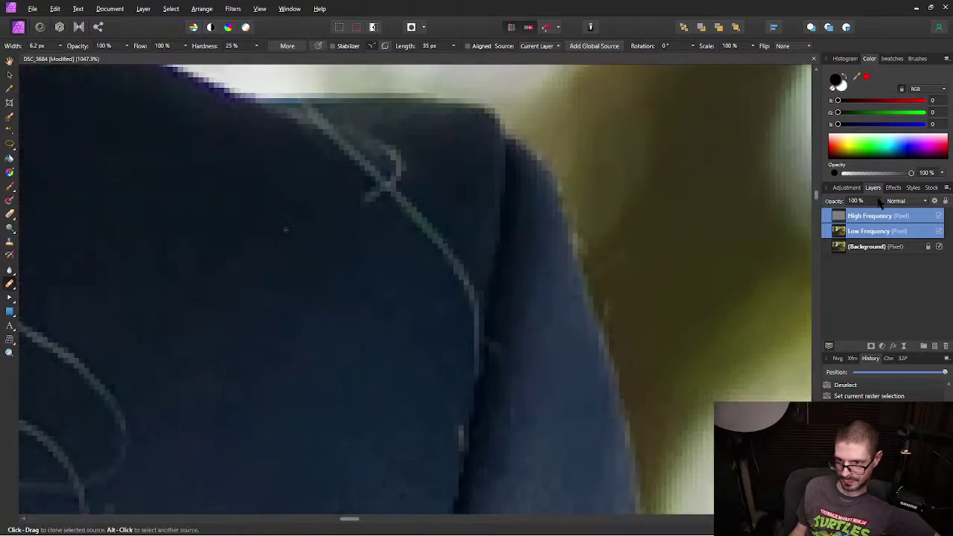
Step: Patch the looped stray hair near the jacket's upper shoulder edge with the Patch Tool on the Low Frequency layer, using clean fabric as the source
{"action": "left_click", "coordinate": [923, 236]}
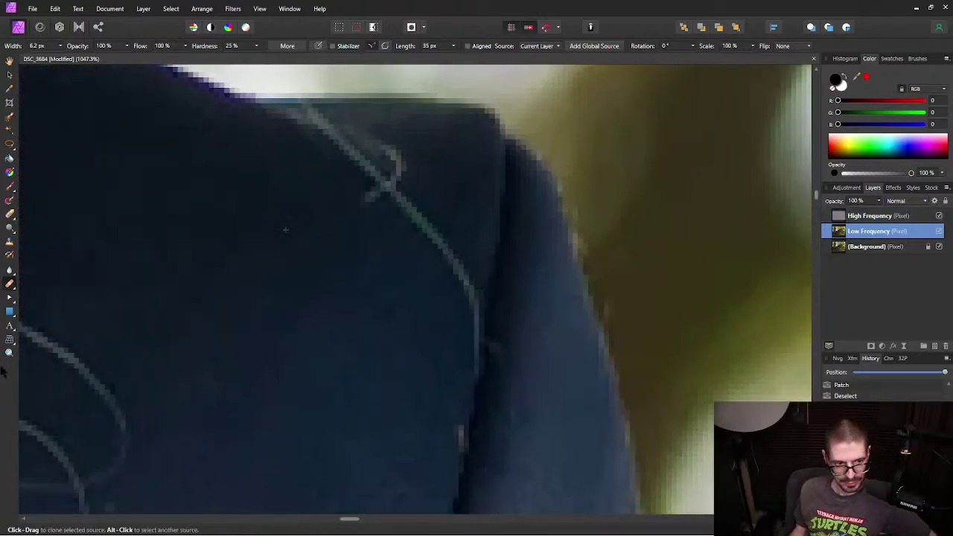
{"action": "left_click", "coordinate": [10, 285]}
{"action": "left_click", "coordinate": [52, 297]}
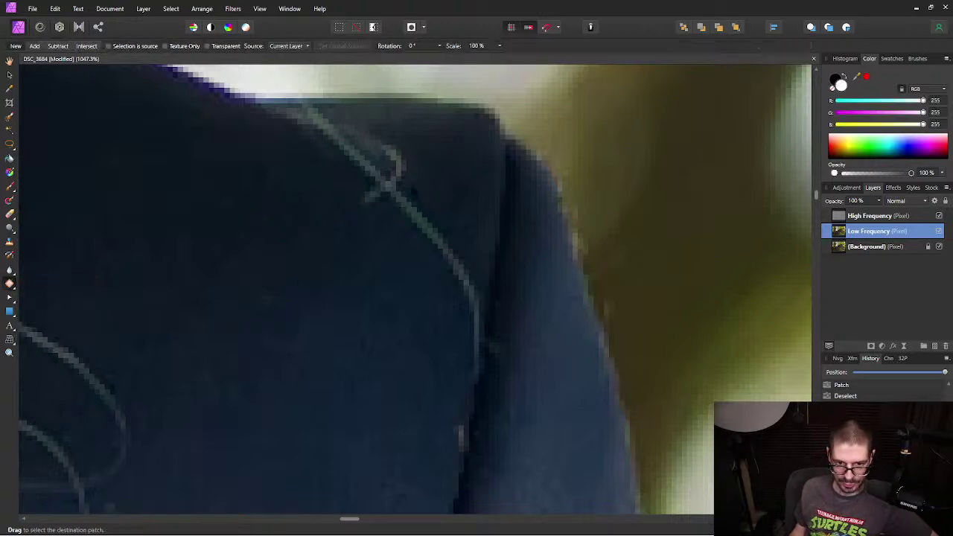
{"action": "mouse_move", "coordinate": [343, 139]}
{"action": "left_mouse_down"}
{"action": "mouse_move", "coordinate": [367, 153]}
{"action": "mouse_move", "coordinate": [337, 152]}
{"action": "mouse_move", "coordinate": [333, 195]}
{"action": "mouse_move", "coordinate": [415, 245]}
{"action": "mouse_move", "coordinate": [394, 136]}
{"action": "left_mouse_up"}
{"action": "left_click_drag", "start_coordinate": [391, 190], "coordinate": [276, 277]}
{"action": "left_click", "coordinate": [346, 116]}
{"action": "mouse_move", "coordinate": [335, 110]}
{"action": "left_mouse_down"}
{"action": "mouse_move", "coordinate": [284, 136]}
{"action": "mouse_move", "coordinate": [334, 171]}
{"action": "mouse_move", "coordinate": [381, 173]}
{"action": "mouse_move", "coordinate": [401, 126]}
{"action": "left_mouse_up"}
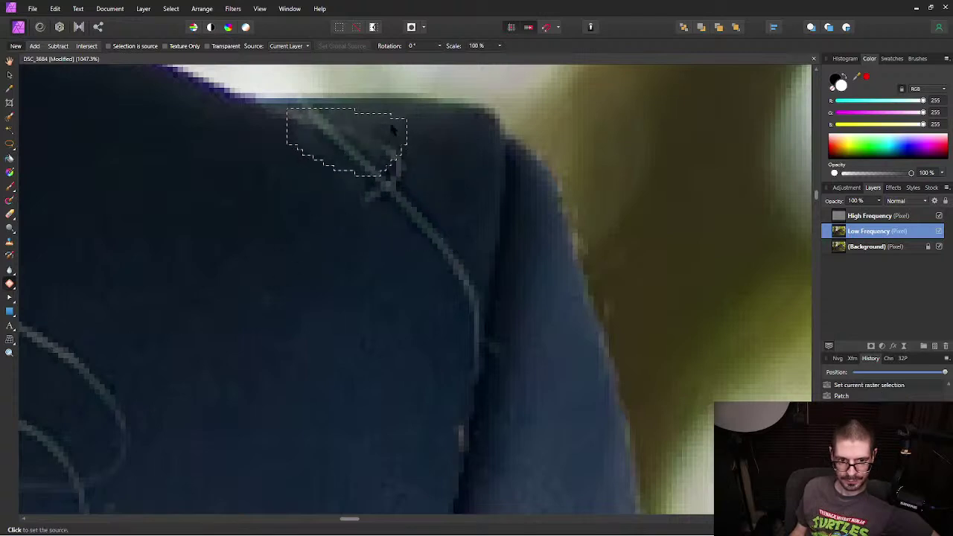
{"action": "left_click", "coordinate": [428, 140]}
{"action": "mouse_move", "coordinate": [388, 183]}
{"action": "left_mouse_down"}
{"action": "mouse_move", "coordinate": [423, 257]}
{"action": "mouse_move", "coordinate": [484, 296]}
{"action": "mouse_move", "coordinate": [466, 237]}
{"action": "mouse_move", "coordinate": [388, 182]}
{"action": "left_mouse_up"}
{"action": "left_click", "coordinate": [322, 304]}
{"action": "left_click", "coordinate": [308, 292]}
Step: Patch the looped stray hair and the strand running down toward the sleeve seam on the High Frequency layer with clean jacket fabric
{"action": "left_click", "coordinate": [903, 217]}
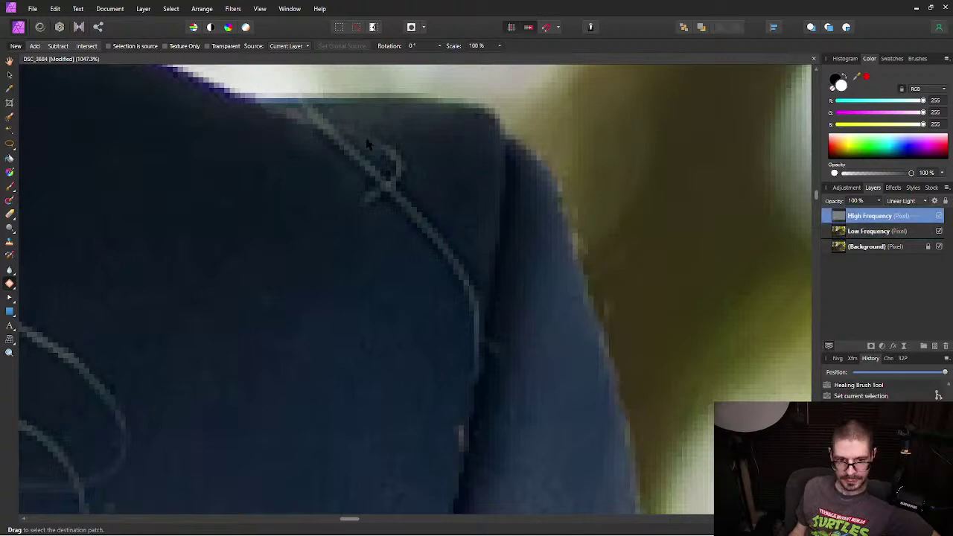
{"action": "mouse_move", "coordinate": [339, 117]}
{"action": "left_mouse_down"}
{"action": "mouse_move", "coordinate": [288, 127]}
{"action": "mouse_move", "coordinate": [353, 208]}
{"action": "mouse_move", "coordinate": [390, 218]}
{"action": "mouse_move", "coordinate": [429, 168]}
{"action": "left_mouse_up"}
{"action": "left_click_drag", "start_coordinate": [380, 128], "coordinate": [245, 270]}
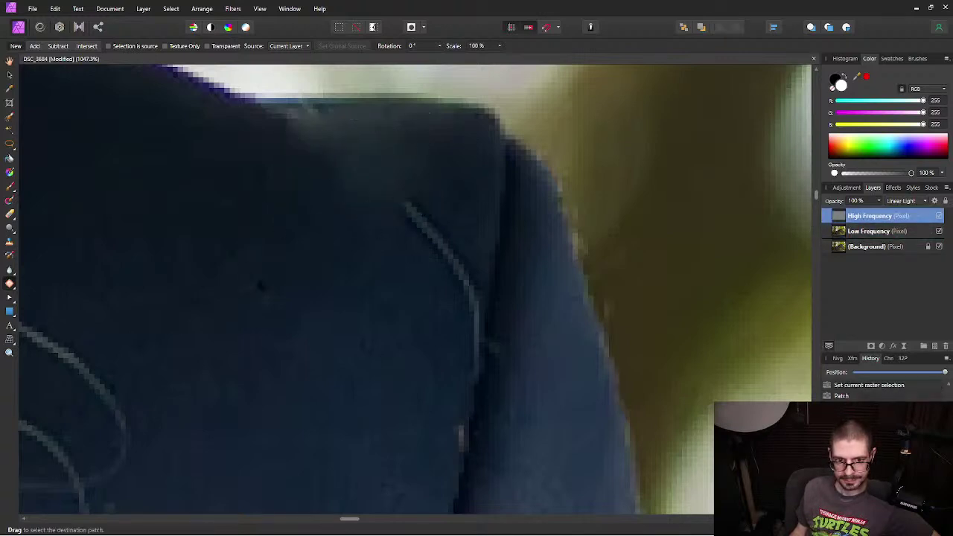
{"action": "mouse_move", "coordinate": [388, 210]}
{"action": "left_mouse_down"}
{"action": "mouse_move", "coordinate": [477, 307]}
{"action": "mouse_move", "coordinate": [440, 216]}
{"action": "mouse_move", "coordinate": [406, 190]}
{"action": "left_mouse_up"}
{"action": "left_click", "coordinate": [376, 224]}
{"action": "left_click", "coordinate": [277, 133]}
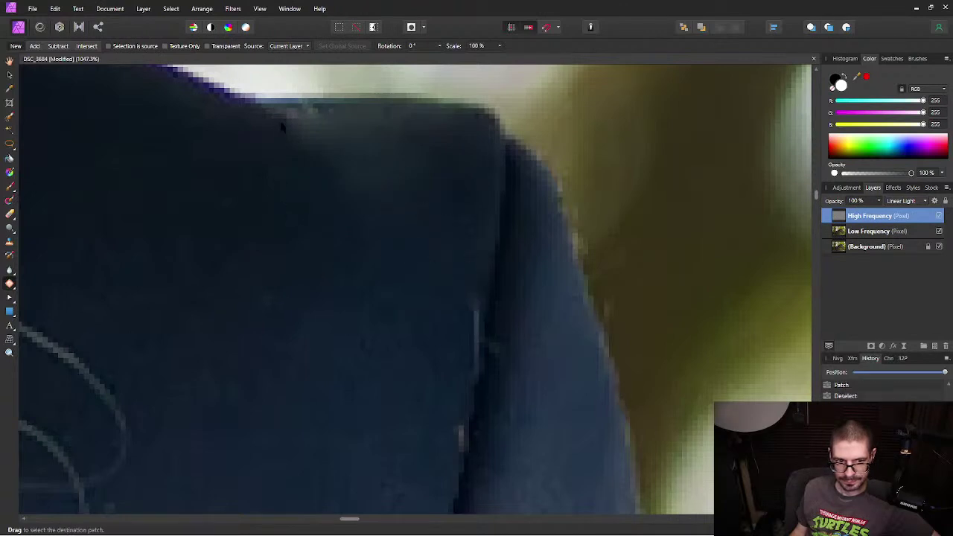
Step: Patch the light specks along the jacket's shoulder edge and the sleeve seam on the High Frequency layer
{"action": "mouse_move", "coordinate": [296, 116]}
{"action": "left_mouse_down"}
{"action": "mouse_move", "coordinate": [280, 146]}
{"action": "mouse_move", "coordinate": [319, 139]}
{"action": "mouse_move", "coordinate": [330, 120]}
{"action": "mouse_move", "coordinate": [302, 111]}
{"action": "left_mouse_up"}
{"action": "left_click", "coordinate": [223, 235]}
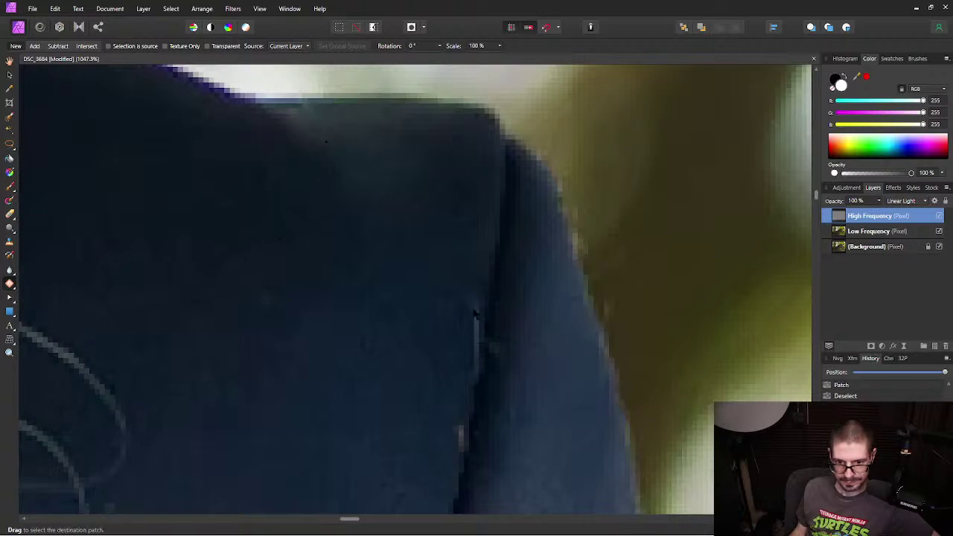
{"action": "mouse_move", "coordinate": [474, 310]}
{"action": "left_mouse_down"}
{"action": "mouse_move", "coordinate": [470, 365]}
{"action": "mouse_move", "coordinate": [480, 362]}
{"action": "mouse_move", "coordinate": [484, 336]}
{"action": "mouse_move", "coordinate": [481, 350]}
{"action": "left_mouse_up"}
{"action": "left_click", "coordinate": [339, 268]}
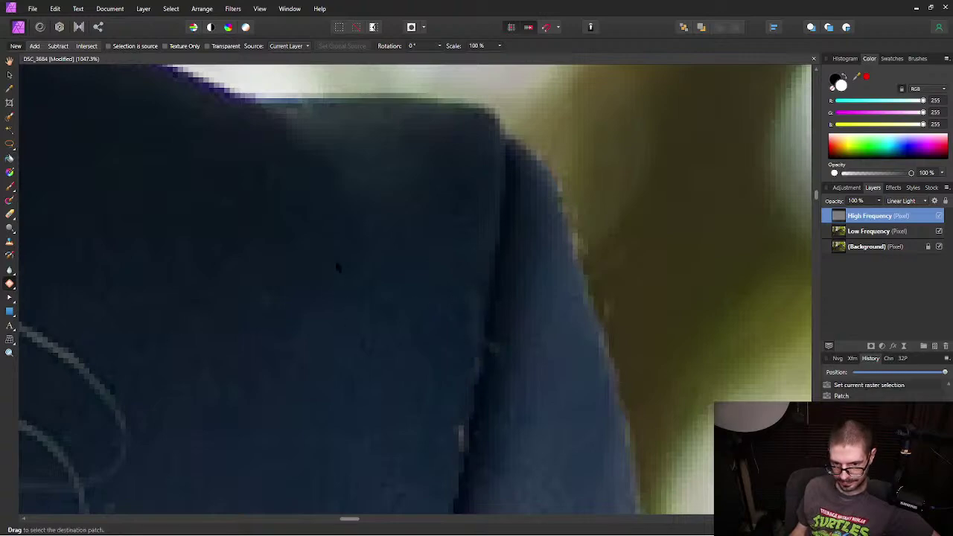
{"action": "scroll", "coordinate": [313, 324], "scroll_direction": "down", "scroll_amount": 5}
{"action": "scroll", "coordinate": [313, 324], "scroll_direction": "up", "scroll_amount": 6}
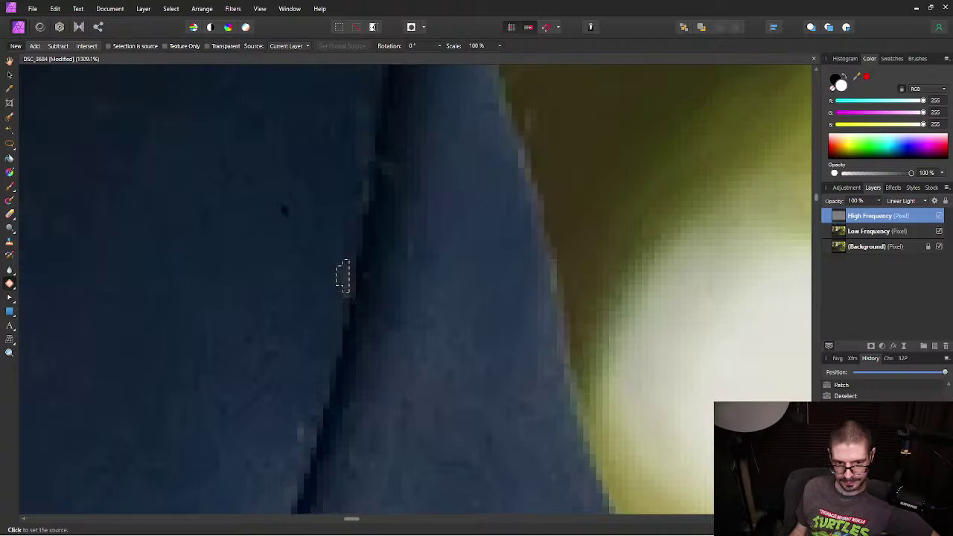
{"action": "scroll", "coordinate": [213, 297], "scroll_direction": "down", "scroll_amount": 4}
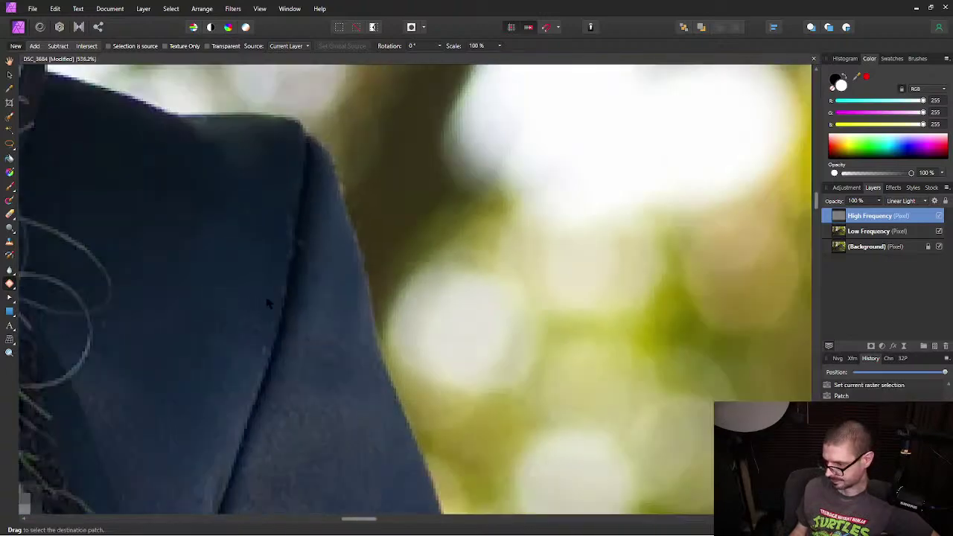
Step: Select both the High Frequency and Low Frequency layers and clear the leftover patch selection
{"action": "scroll", "coordinate": [269, 303], "scroll_direction": "down", "scroll_amount": 3}
{"action": "scroll", "coordinate": [271, 303], "scroll_direction": "up", "scroll_amount": 4}
{"action": "scroll", "coordinate": [271, 303], "scroll_direction": "down", "scroll_amount": 3}
{"action": "scroll", "coordinate": [611, 96], "scroll_direction": "up", "scroll_amount": 2}
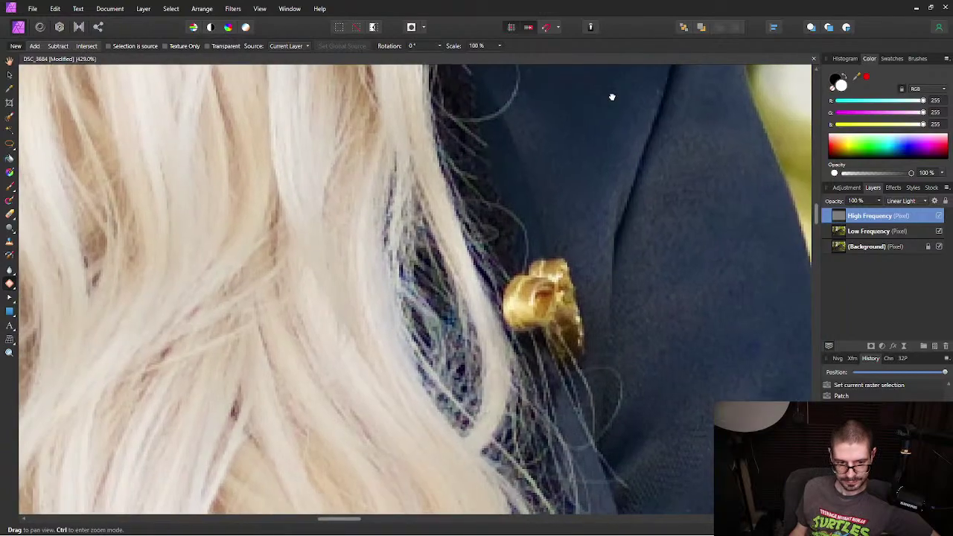
{"action": "left_click_drag", "start_coordinate": [589, 128], "coordinate": [631, 377]}
{"action": "scroll", "coordinate": [611, 357], "scroll_direction": "up", "scroll_amount": 3}
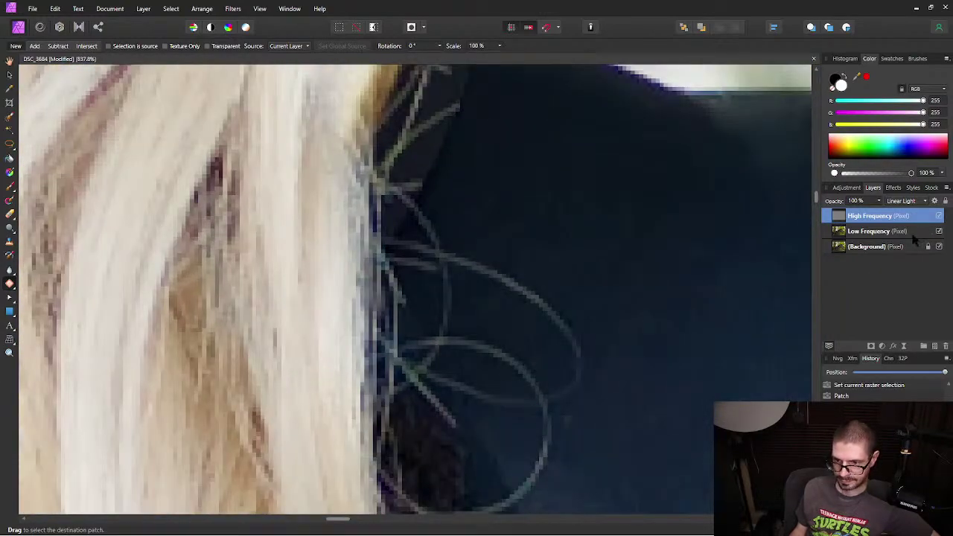
{"action": "left_click", "coordinate": [914, 237], "text": "shift"}
{"action": "key", "text": "ctrl+d"}
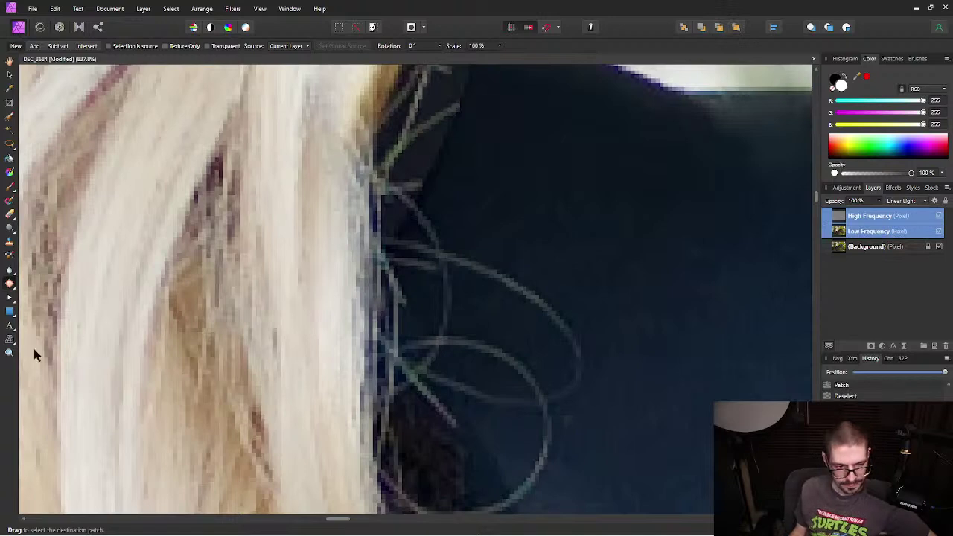
Step: Inpaint the large looping stray hairs over the dark jacket shoulder with a 3.5 px Inpainting Brush
{"action": "left_click", "coordinate": [9, 283]}
{"action": "left_click", "coordinate": [64, 323]}
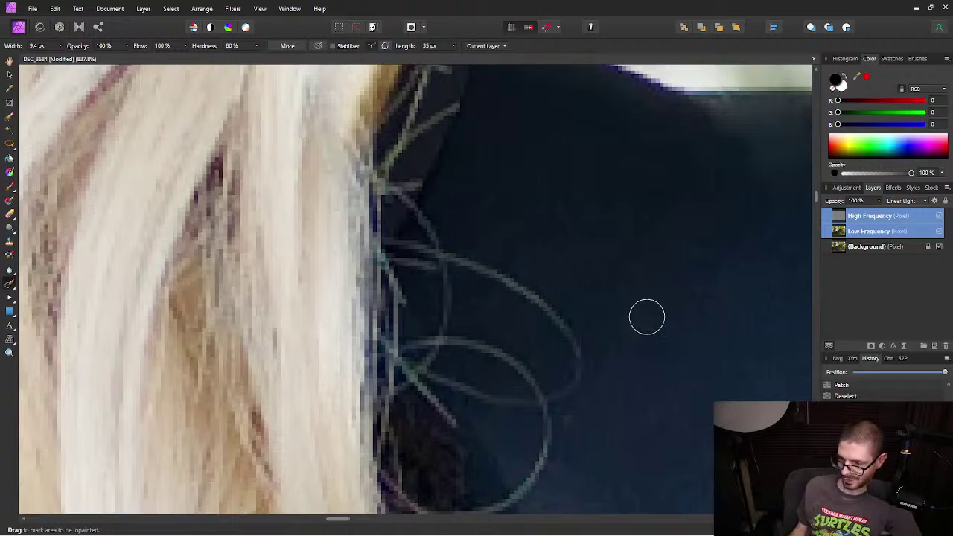
{"action": "key", "text": "bracketleft"}
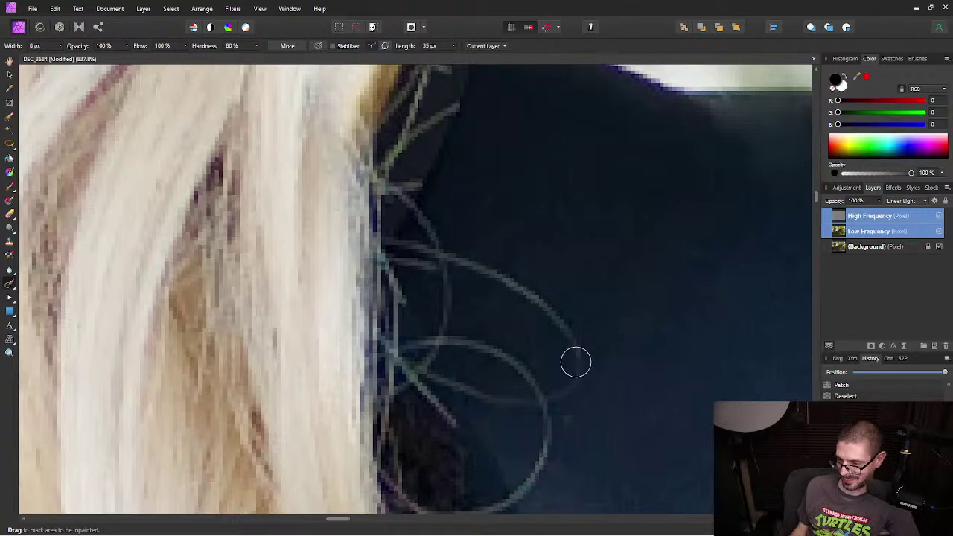
{"action": "key", "text": "bracketleft"}
{"action": "key", "text": "bracketleft"}
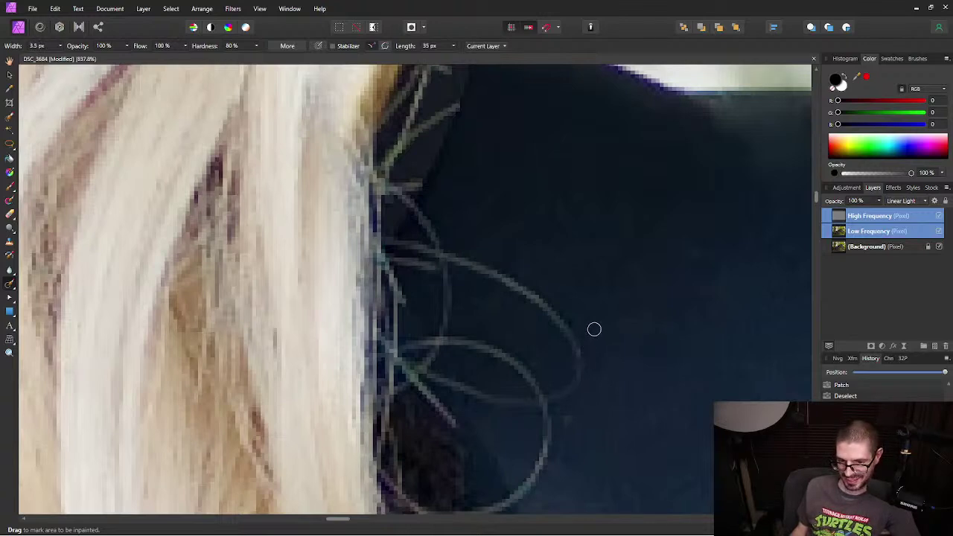
{"action": "left_click", "coordinate": [466, 266]}
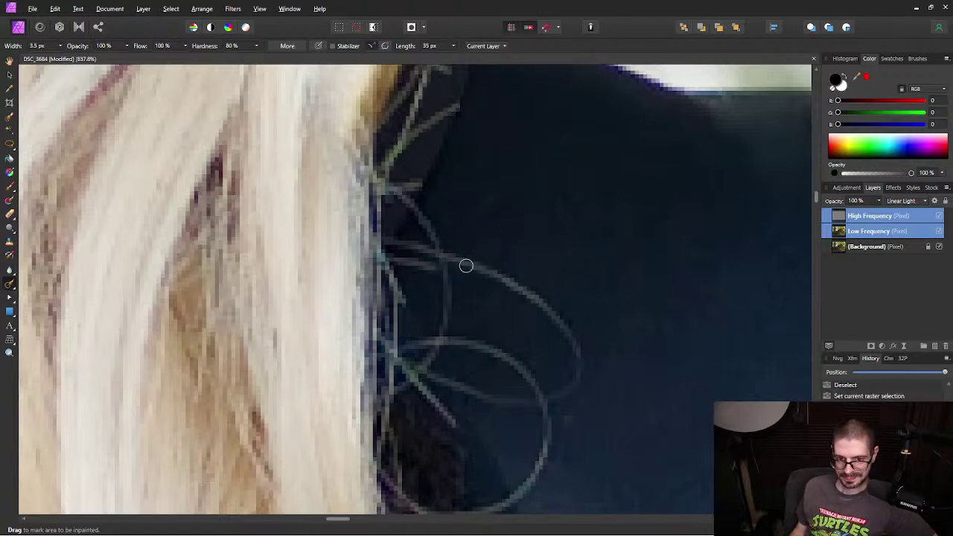
{"action": "mouse_move", "coordinate": [456, 258]}
{"action": "left_mouse_down"}
{"action": "mouse_move", "coordinate": [516, 278]}
{"action": "mouse_move", "coordinate": [475, 267]}
{"action": "mouse_move", "coordinate": [539, 294]}
{"action": "mouse_move", "coordinate": [570, 329]}
{"action": "left_mouse_up"}
{"action": "mouse_move", "coordinate": [516, 290]}
{"action": "left_mouse_down"}
{"action": "mouse_move", "coordinate": [566, 335]}
{"action": "mouse_move", "coordinate": [564, 405]}
{"action": "mouse_move", "coordinate": [440, 336]}
{"action": "mouse_move", "coordinate": [521, 366]}
{"action": "left_mouse_up"}
{"action": "left_click_drag", "start_coordinate": [571, 412], "coordinate": [569, 424]}
{"action": "mouse_move", "coordinate": [521, 396]}
{"action": "left_mouse_down"}
{"action": "mouse_move", "coordinate": [447, 390]}
{"action": "mouse_move", "coordinate": [432, 374]}
{"action": "mouse_move", "coordinate": [488, 400]}
{"action": "mouse_move", "coordinate": [421, 387]}
{"action": "mouse_move", "coordinate": [456, 424]}
{"action": "left_mouse_up"}
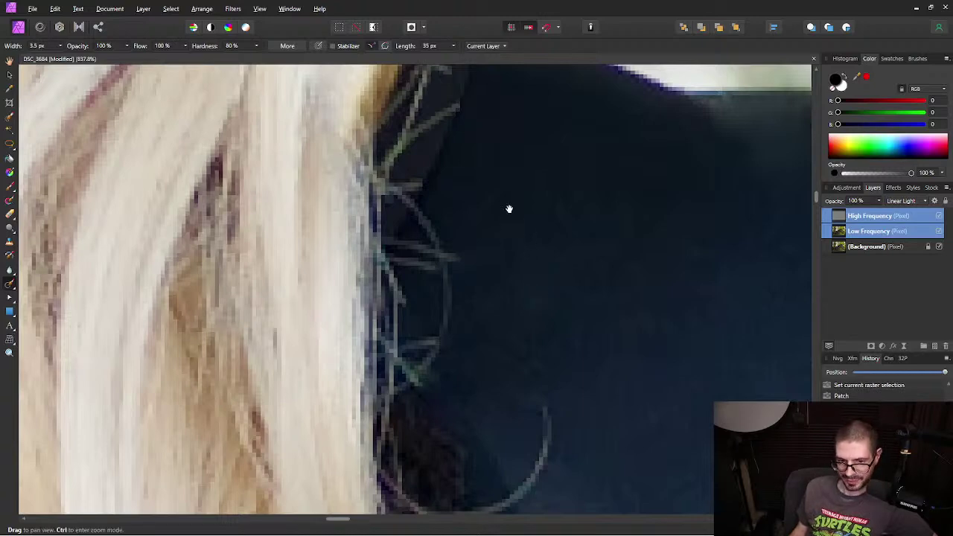
Step: Inpaint the short stray hairs sticking out from the blonde hair's edge onto the jacket just below the collar
{"action": "left_click_drag", "start_coordinate": [509, 207], "coordinate": [447, 232]}
{"action": "key", "text": "ctrl+d"}
{"action": "left_click_drag", "start_coordinate": [359, 231], "coordinate": [394, 276]}
{"action": "mouse_move", "coordinate": [344, 265]}
{"action": "left_mouse_down"}
{"action": "mouse_move", "coordinate": [393, 280]}
{"action": "mouse_move", "coordinate": [394, 291]}
{"action": "left_mouse_up"}
{"action": "mouse_move", "coordinate": [343, 261]}
{"action": "left_mouse_down"}
{"action": "mouse_move", "coordinate": [376, 273]}
{"action": "mouse_move", "coordinate": [388, 358]}
{"action": "mouse_move", "coordinate": [371, 384]}
{"action": "mouse_move", "coordinate": [377, 348]}
{"action": "mouse_move", "coordinate": [360, 362]}
{"action": "mouse_move", "coordinate": [380, 345]}
{"action": "mouse_move", "coordinate": [342, 308]}
{"action": "left_mouse_up"}
Step: Inpaint the remaining curved hair across the lapel and clean up the leftover speck on the lapel edge
{"action": "left_click_drag", "start_coordinate": [521, 419], "coordinate": [434, 137]}
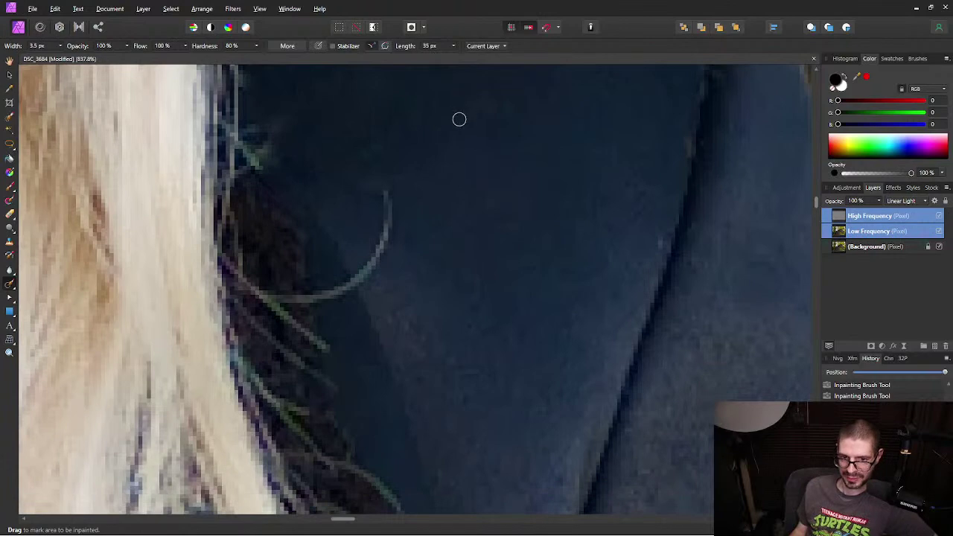
{"action": "mouse_move", "coordinate": [384, 194]}
{"action": "left_mouse_down"}
{"action": "mouse_move", "coordinate": [384, 251]}
{"action": "mouse_move", "coordinate": [359, 271]}
{"action": "mouse_move", "coordinate": [367, 281]}
{"action": "mouse_move", "coordinate": [313, 296]}
{"action": "mouse_move", "coordinate": [343, 283]}
{"action": "mouse_move", "coordinate": [516, 268]}
{"action": "mouse_move", "coordinate": [358, 339]}
{"action": "left_mouse_up"}
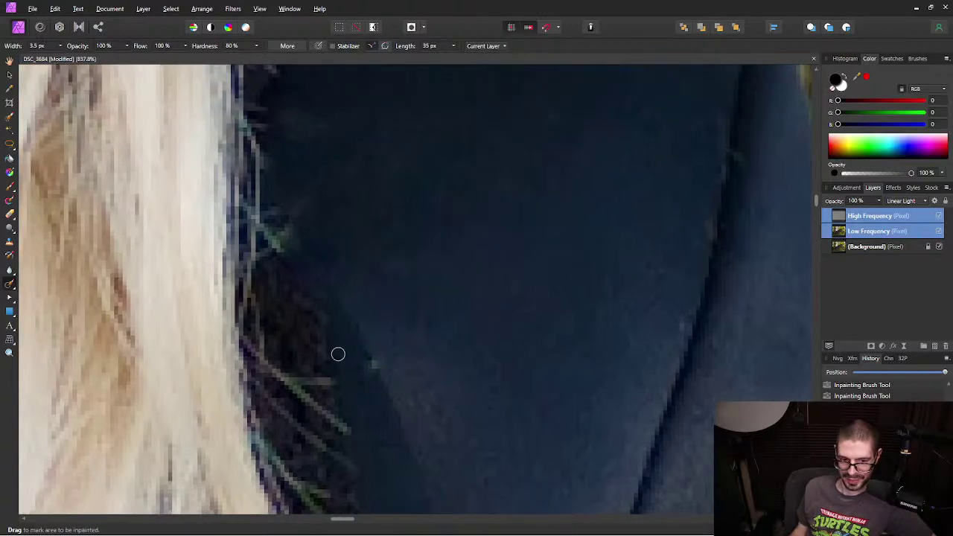
{"action": "key", "text": "alt"}
{"action": "key", "text": "alt"}
{"action": "left_click", "coordinate": [376, 368]}
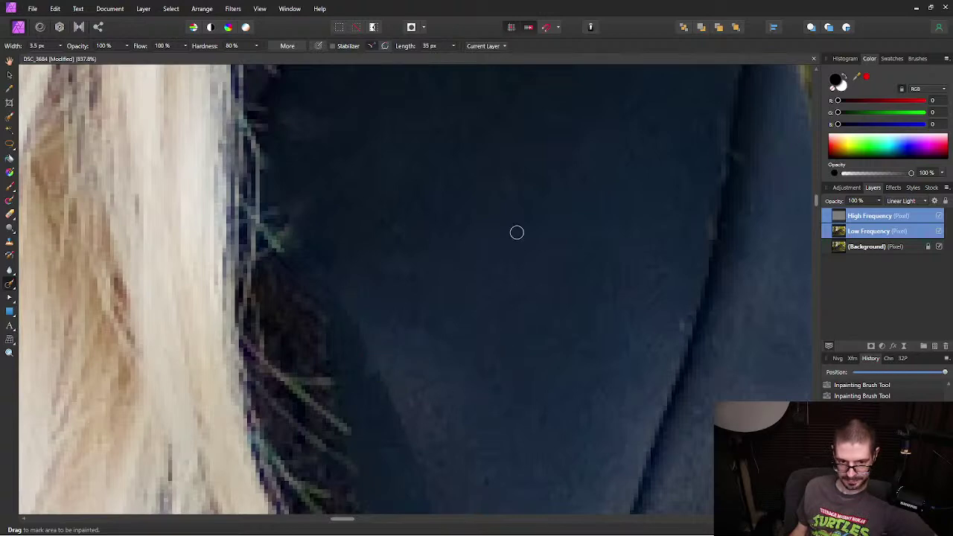
Step: Inpaint the stray hairs crossing the black collar band beside the neck
{"action": "scroll", "coordinate": [455, 199], "scroll_direction": "down", "scroll_amount": 1}
{"action": "left_click_drag", "start_coordinate": [482, 188], "coordinate": [408, 197]}
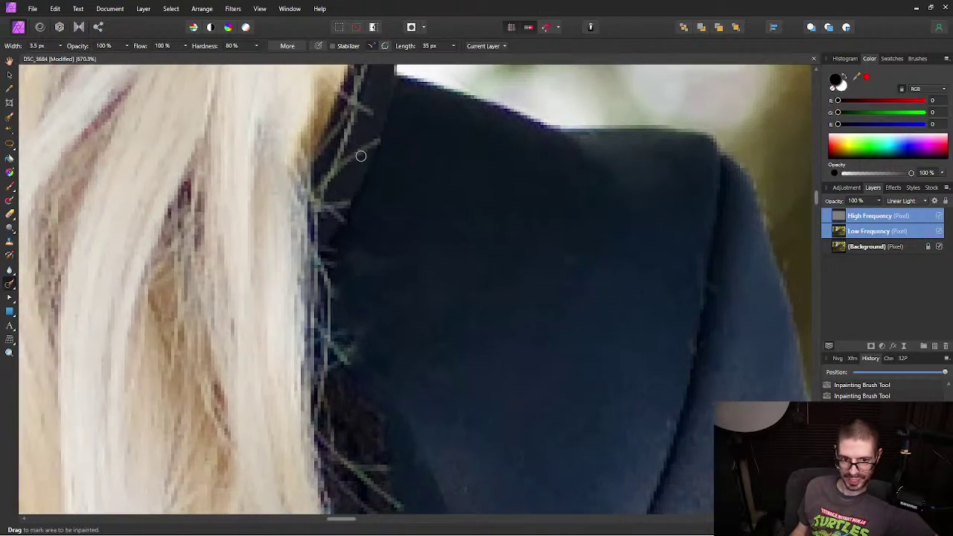
{"action": "mouse_move", "coordinate": [368, 143]}
{"action": "left_mouse_down"}
{"action": "mouse_move", "coordinate": [348, 158]}
{"action": "mouse_move", "coordinate": [377, 139]}
{"action": "mouse_move", "coordinate": [333, 173]}
{"action": "mouse_move", "coordinate": [346, 150]}
{"action": "mouse_move", "coordinate": [324, 189]}
{"action": "left_mouse_up"}
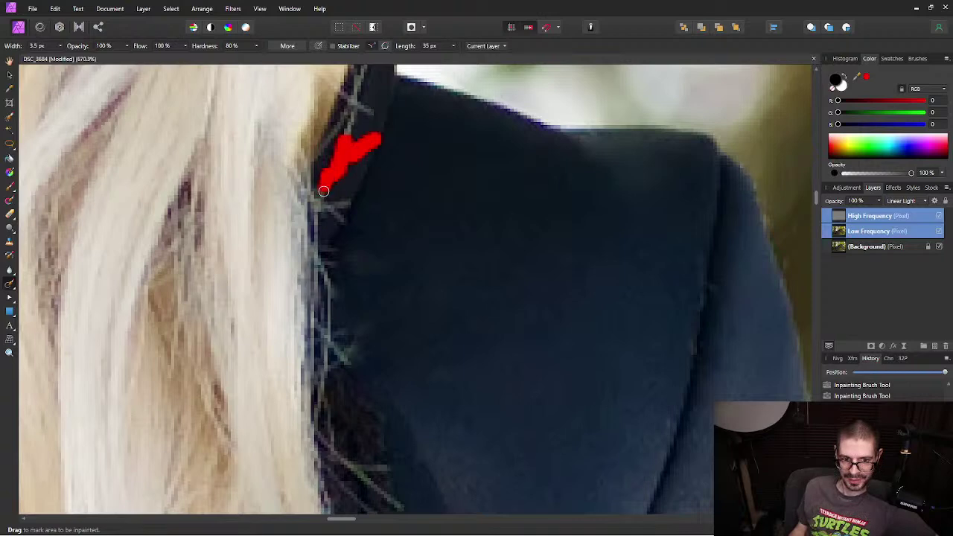
{"action": "left_click_drag", "start_coordinate": [346, 151], "coordinate": [363, 110]}
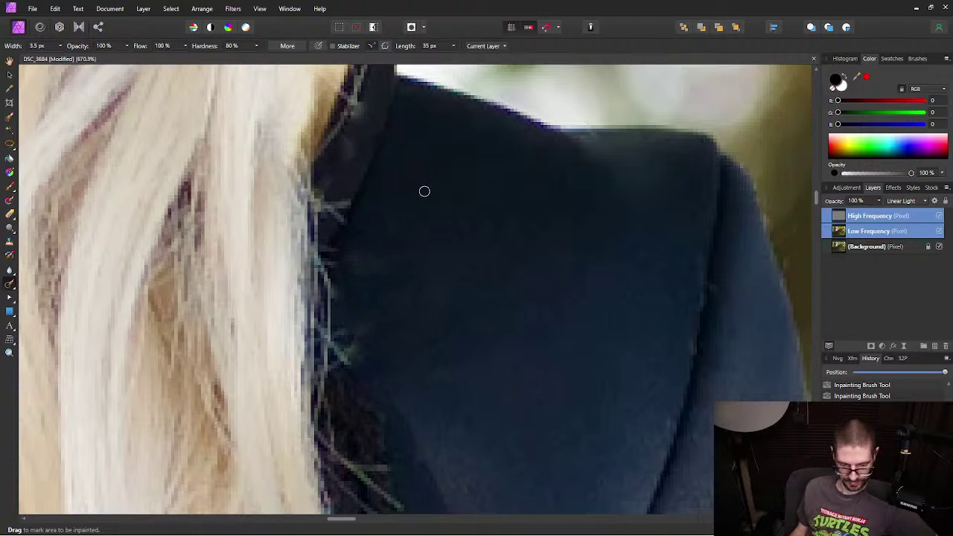
{"action": "mouse_move", "coordinate": [357, 139]}
{"action": "left_mouse_down"}
{"action": "mouse_move", "coordinate": [345, 152]}
{"action": "mouse_move", "coordinate": [349, 143]}
{"action": "left_mouse_up"}
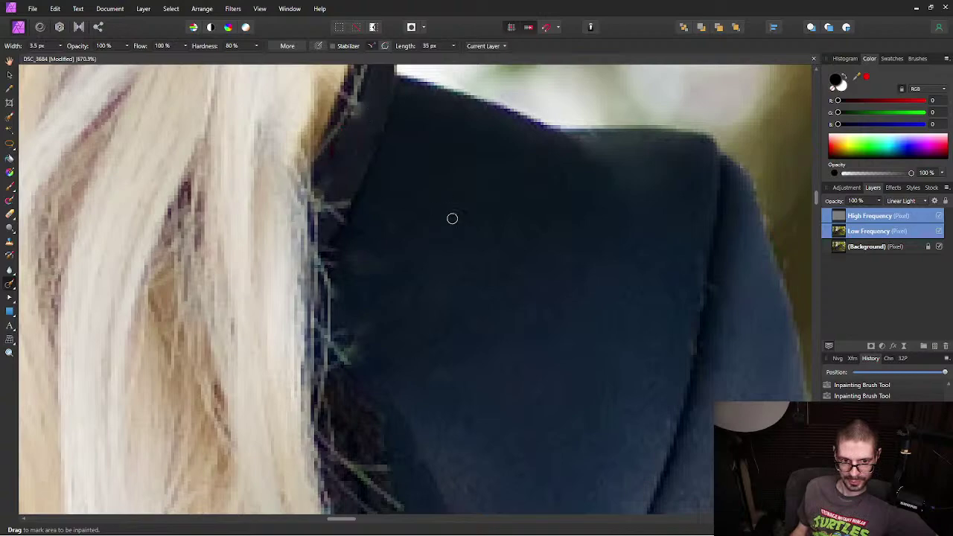
Step: Inpaint the looping and straight stray hairs on the jacket just below the gold shoulder ornament
{"action": "scroll", "coordinate": [446, 270], "scroll_direction": "down", "scroll_amount": 2}
{"action": "key", "text": "space"}
{"action": "left_click_drag", "start_coordinate": [500, 410], "coordinate": [439, 137]}
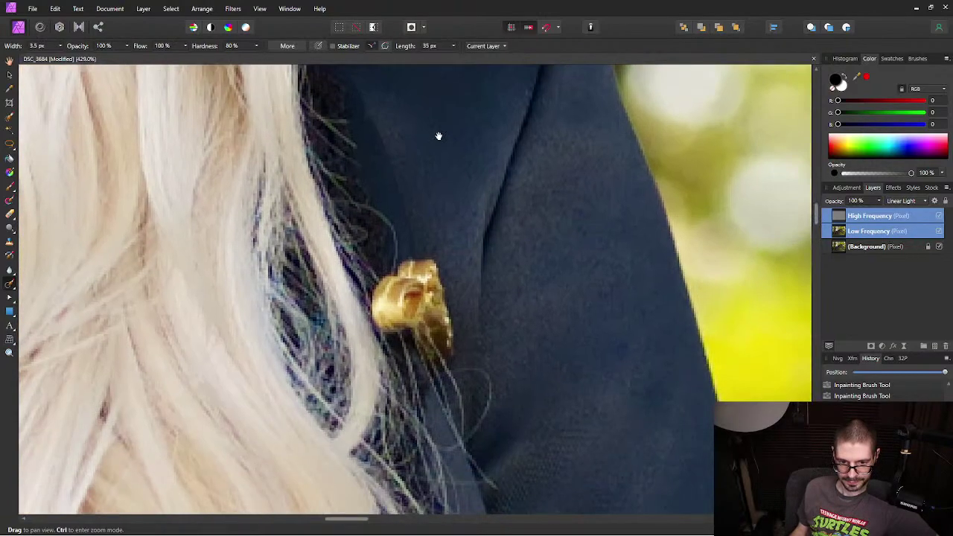
{"action": "left_click_drag", "start_coordinate": [488, 221], "coordinate": [384, 32]}
{"action": "scroll", "coordinate": [428, 208], "scroll_direction": "up", "scroll_amount": 1}
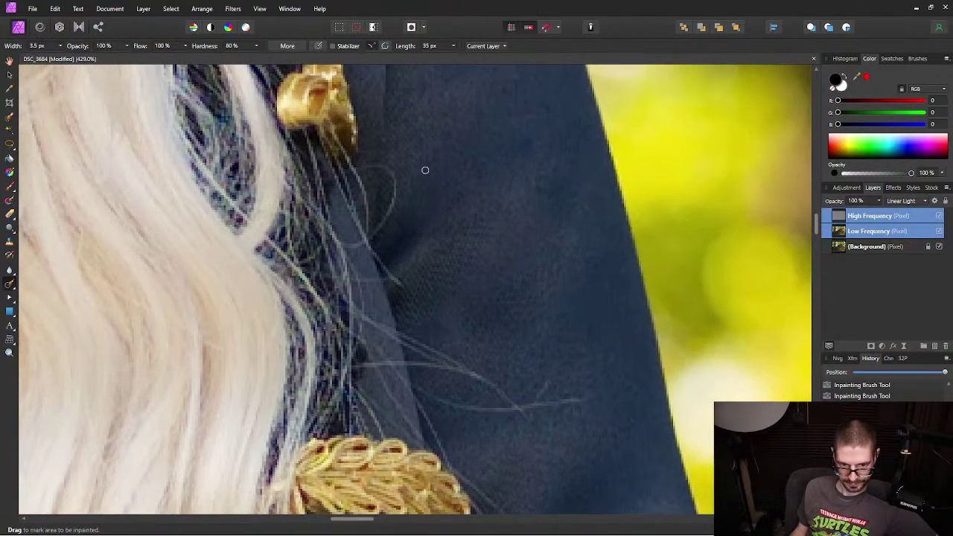
{"action": "scroll", "coordinate": [427, 166], "scroll_direction": "up", "scroll_amount": 1}
{"action": "mouse_move", "coordinate": [370, 172]}
{"action": "left_mouse_down"}
{"action": "mouse_move", "coordinate": [386, 212]}
{"action": "mouse_move", "coordinate": [357, 252]}
{"action": "mouse_move", "coordinate": [370, 245]}
{"action": "mouse_move", "coordinate": [341, 166]}
{"action": "mouse_move", "coordinate": [364, 167]}
{"action": "mouse_move", "coordinate": [346, 219]}
{"action": "mouse_move", "coordinate": [389, 315]}
{"action": "left_mouse_up"}
{"action": "mouse_move", "coordinate": [341, 266]}
{"action": "left_mouse_down"}
{"action": "mouse_move", "coordinate": [322, 266]}
{"action": "mouse_move", "coordinate": [338, 246]}
{"action": "mouse_move", "coordinate": [329, 193]}
{"action": "mouse_move", "coordinate": [323, 203]}
{"action": "mouse_move", "coordinate": [318, 189]}
{"action": "left_mouse_up"}
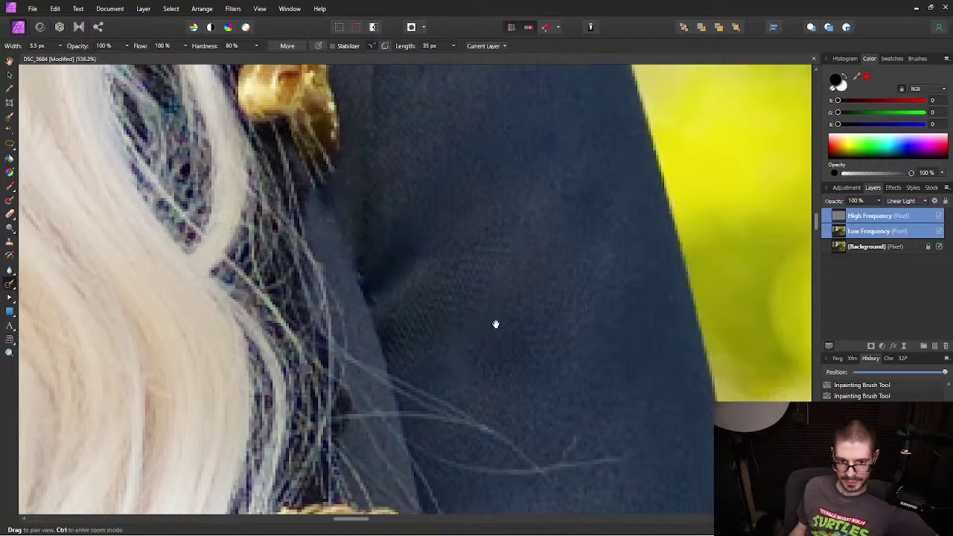
Step: Inpaint the curved hair on the jacket just above the gold ornament using a 4.9 px brush
{"action": "left_click_drag", "start_coordinate": [494, 321], "coordinate": [596, 457]}
{"action": "left_click_drag", "start_coordinate": [547, 197], "coordinate": [572, 283]}
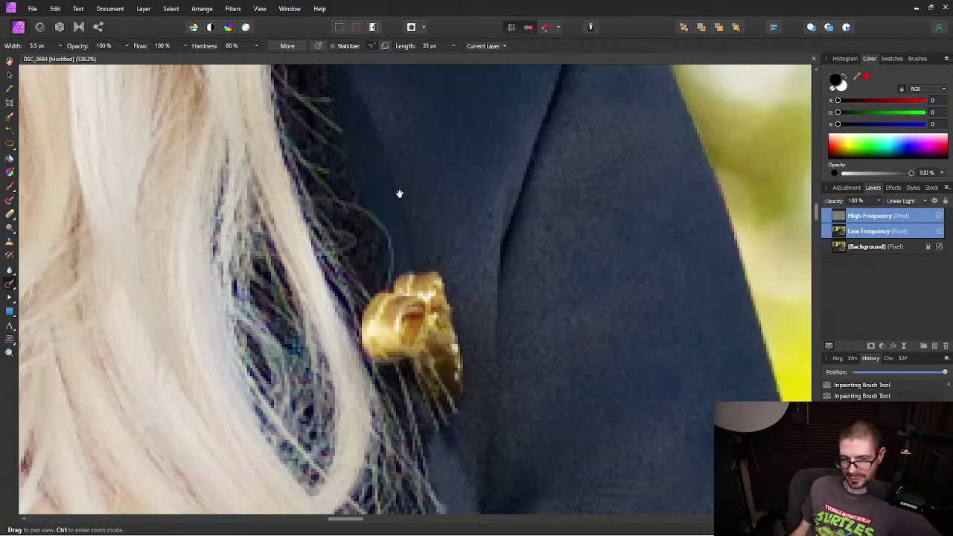
{"action": "scroll", "coordinate": [398, 194], "scroll_direction": "up", "scroll_amount": 1}
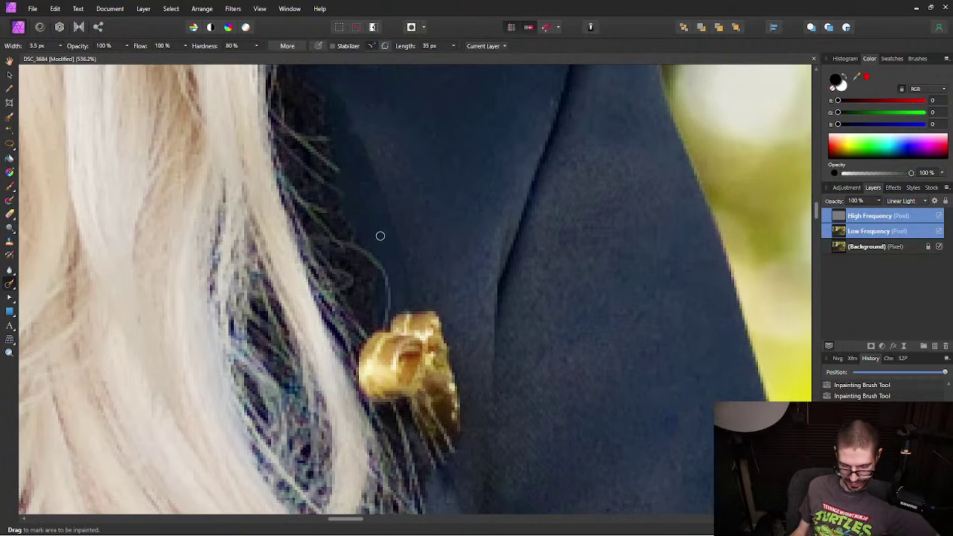
{"action": "key", "text": "]"}
{"action": "key", "text": "bracketleft"}
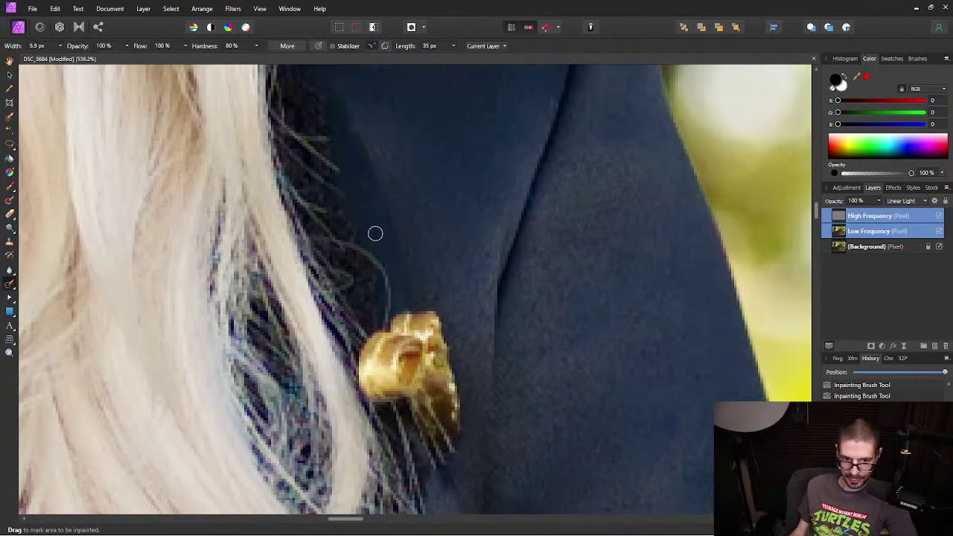
{"action": "key", "text": "bracketright"}
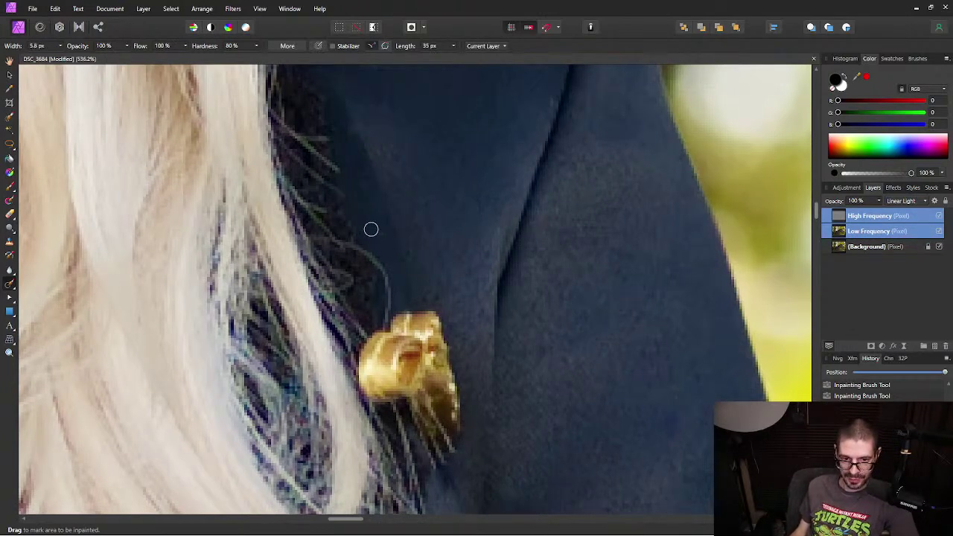
{"action": "left_click_drag", "start_coordinate": [367, 251], "coordinate": [391, 306]}
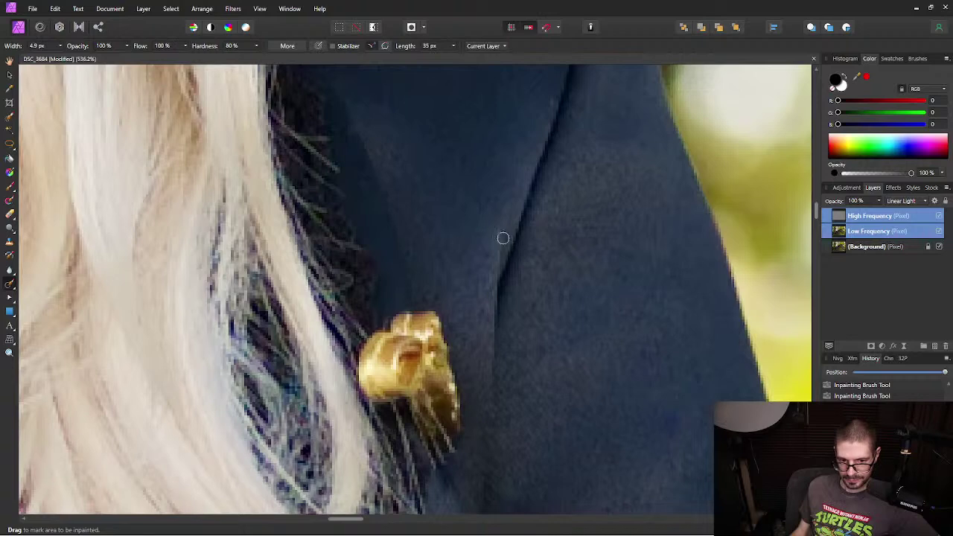
Step: Inpaint the fine flyaway hairs over the blurred background above the shoulder and collar
{"action": "mouse_move", "coordinate": [517, 298]}
{"action": "left_mouse_down"}
{"action": "mouse_move", "coordinate": [503, 424]}
{"action": "mouse_move", "coordinate": [513, 466]}
{"action": "mouse_move", "coordinate": [486, 306]}
{"action": "mouse_move", "coordinate": [464, 366]}
{"action": "mouse_move", "coordinate": [393, 338]}
{"action": "mouse_move", "coordinate": [361, 341]}
{"action": "mouse_move", "coordinate": [449, 465]}
{"action": "mouse_move", "coordinate": [459, 254]}
{"action": "mouse_move", "coordinate": [448, 312]}
{"action": "mouse_move", "coordinate": [419, 214]}
{"action": "left_mouse_up"}
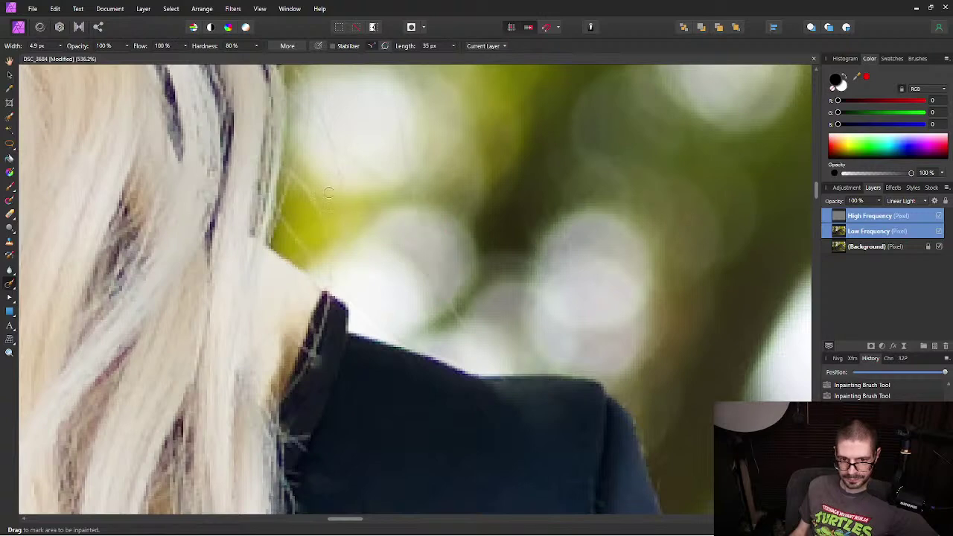
{"action": "left_click_drag", "start_coordinate": [337, 180], "coordinate": [319, 96]}
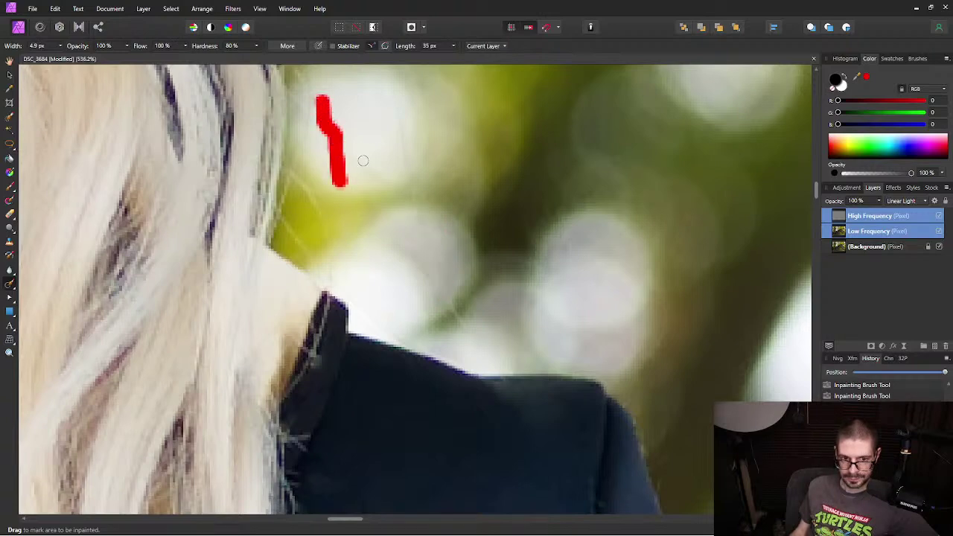
{"action": "left_click_drag", "start_coordinate": [369, 164], "coordinate": [316, 124]}
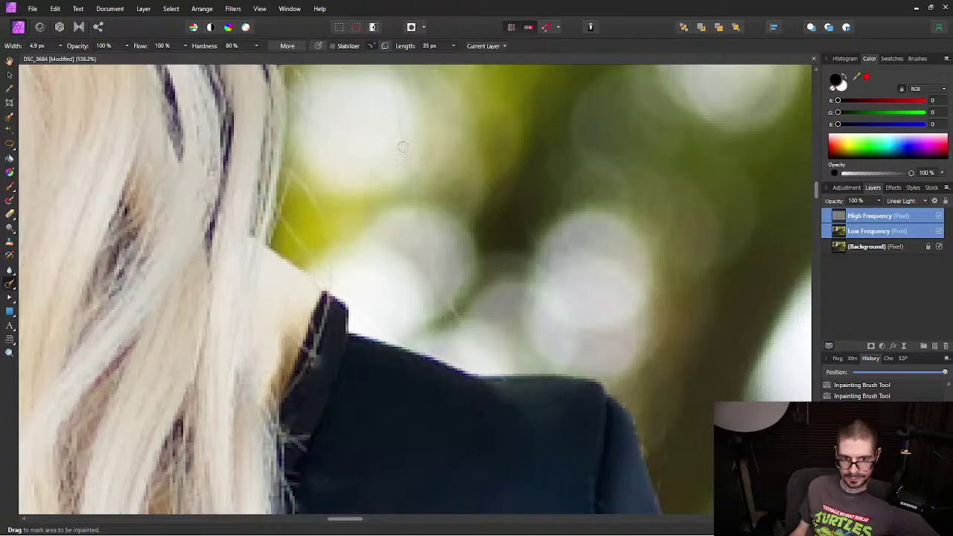
{"action": "left_click_drag", "start_coordinate": [405, 159], "coordinate": [394, 91]}
{"action": "left_click_drag", "start_coordinate": [312, 116], "coordinate": [308, 84]}
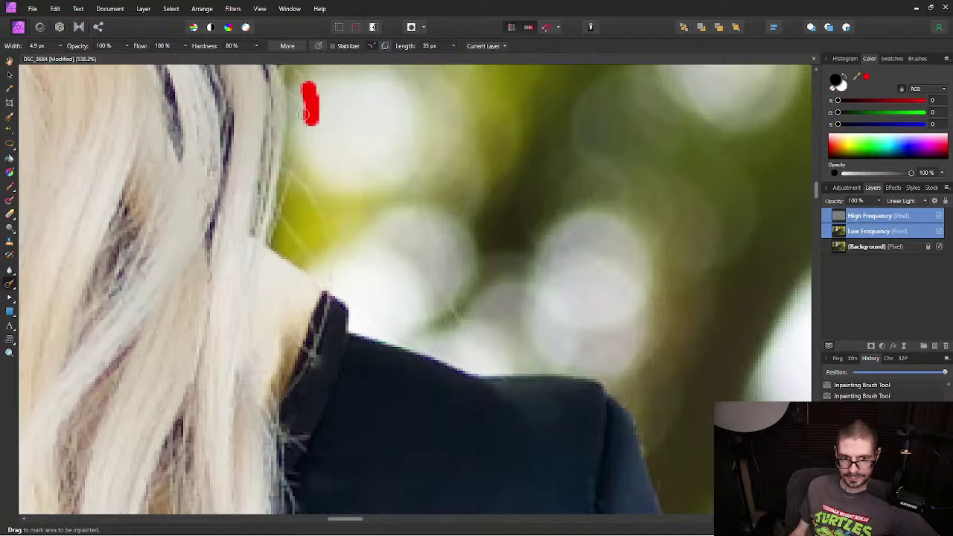
{"action": "left_click_drag", "start_coordinate": [305, 196], "coordinate": [327, 242]}
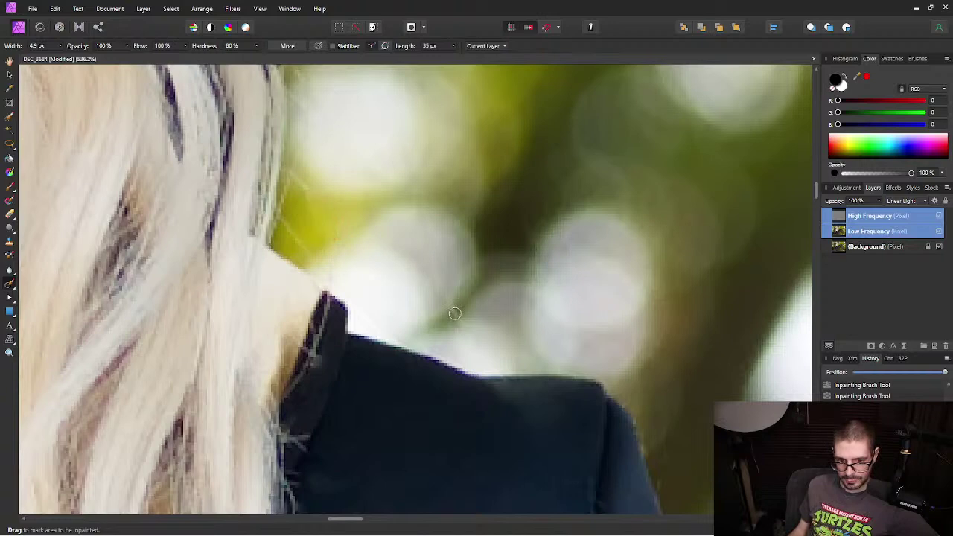
{"action": "left_click_drag", "start_coordinate": [304, 239], "coordinate": [280, 215]}
Step: Inpaint the long stray hairs crossing the sleeve above the gold leaf-shaped braid
{"action": "scroll", "coordinate": [391, 300], "scroll_direction": "down", "scroll_amount": 15}
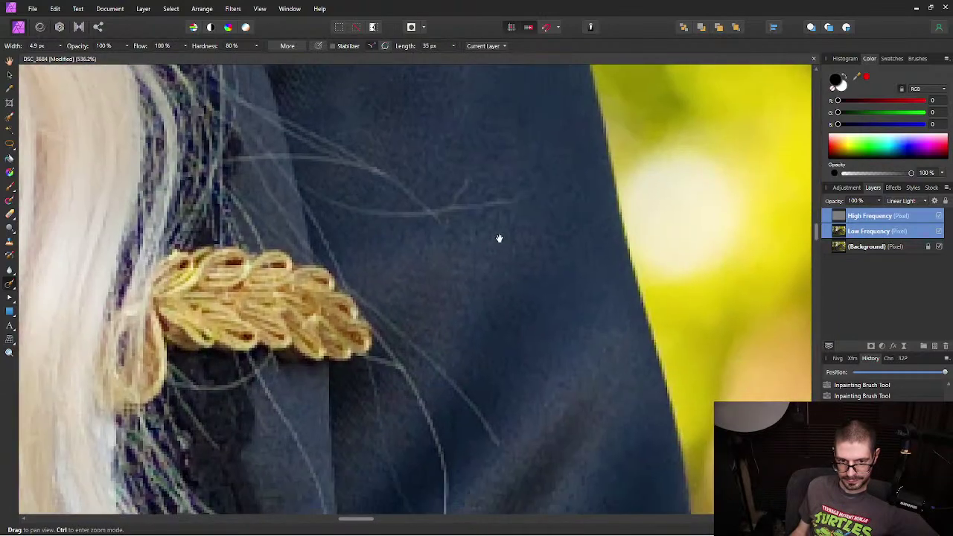
{"action": "mouse_move", "coordinate": [499, 238]}
{"action": "left_mouse_down"}
{"action": "mouse_move", "coordinate": [512, 270]}
{"action": "mouse_move", "coordinate": [441, 234]}
{"action": "left_mouse_up"}
{"action": "mouse_move", "coordinate": [487, 209]}
{"action": "left_mouse_down"}
{"action": "mouse_move", "coordinate": [440, 244]}
{"action": "mouse_move", "coordinate": [331, 163]}
{"action": "mouse_move", "coordinate": [315, 186]}
{"action": "left_mouse_up"}
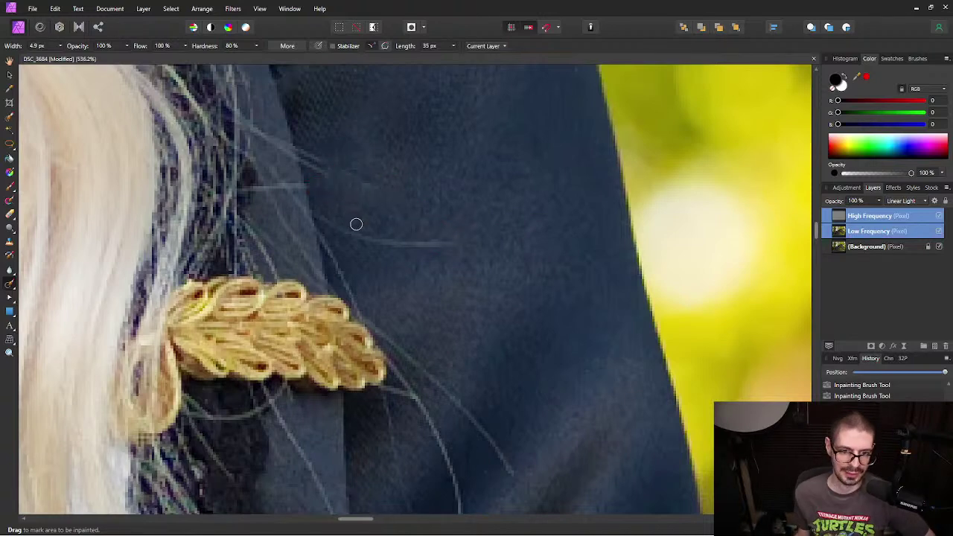
{"action": "mouse_move", "coordinate": [337, 228]}
{"action": "left_mouse_down"}
{"action": "mouse_move", "coordinate": [418, 235]}
{"action": "mouse_move", "coordinate": [387, 238]}
{"action": "mouse_move", "coordinate": [409, 241]}
{"action": "left_mouse_up"}
Step: Inpaint the long hairs trailing down the sleeve from the tip of the gold leaf-shaped braid
{"action": "left_click_drag", "start_coordinate": [492, 381], "coordinate": [514, 162]}
{"action": "mouse_move", "coordinate": [543, 226]}
{"action": "left_mouse_down"}
{"action": "mouse_move", "coordinate": [452, 108]}
{"action": "mouse_move", "coordinate": [412, 81]}
{"action": "left_mouse_up"}
{"action": "mouse_move", "coordinate": [435, 130]}
{"action": "left_mouse_down"}
{"action": "mouse_move", "coordinate": [473, 188]}
{"action": "mouse_move", "coordinate": [494, 300]}
{"action": "mouse_move", "coordinate": [462, 404]}
{"action": "left_mouse_up"}
{"action": "mouse_move", "coordinate": [608, 366]}
{"action": "left_mouse_down"}
{"action": "mouse_move", "coordinate": [517, 356]}
{"action": "mouse_move", "coordinate": [481, 310]}
{"action": "left_mouse_up"}
{"action": "left_click", "coordinate": [486, 301]}
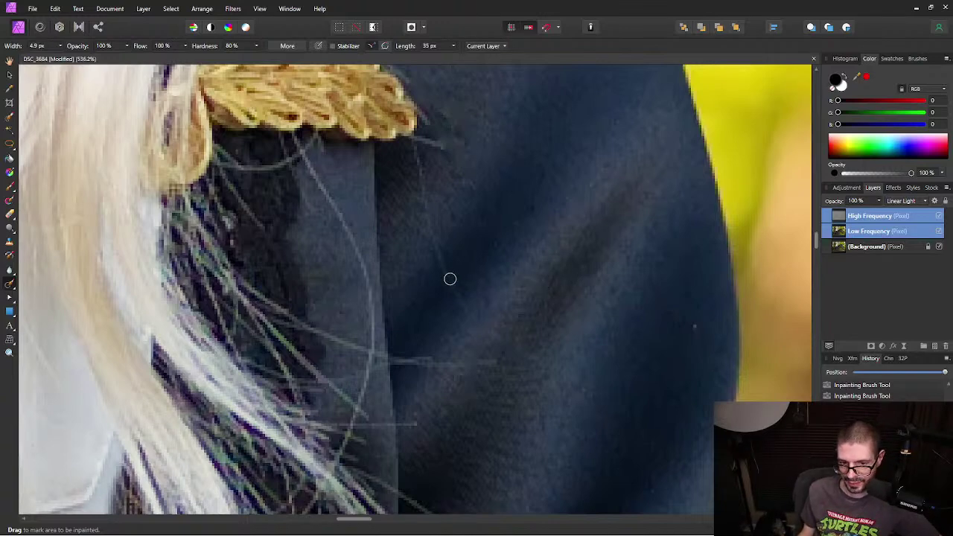
Step: Inpaint the fine hair on the sleeve below the upper gold braid and the long curved hair running down the adjacent jacket panel
{"action": "mouse_move", "coordinate": [447, 268]}
{"action": "left_mouse_down"}
{"action": "mouse_move", "coordinate": [468, 313]}
{"action": "mouse_move", "coordinate": [435, 242]}
{"action": "mouse_move", "coordinate": [415, 149]}
{"action": "mouse_move", "coordinate": [447, 149]}
{"action": "mouse_move", "coordinate": [422, 146]}
{"action": "left_mouse_up"}
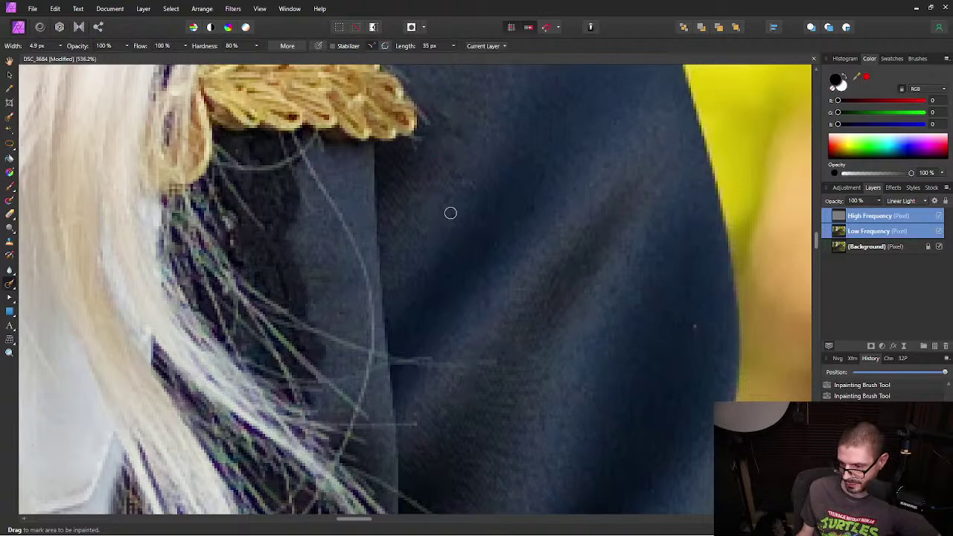
{"action": "mouse_move", "coordinate": [307, 162]}
{"action": "left_mouse_down"}
{"action": "mouse_move", "coordinate": [371, 304]}
{"action": "mouse_move", "coordinate": [373, 345]}
{"action": "mouse_move", "coordinate": [325, 334]}
{"action": "left_mouse_up"}
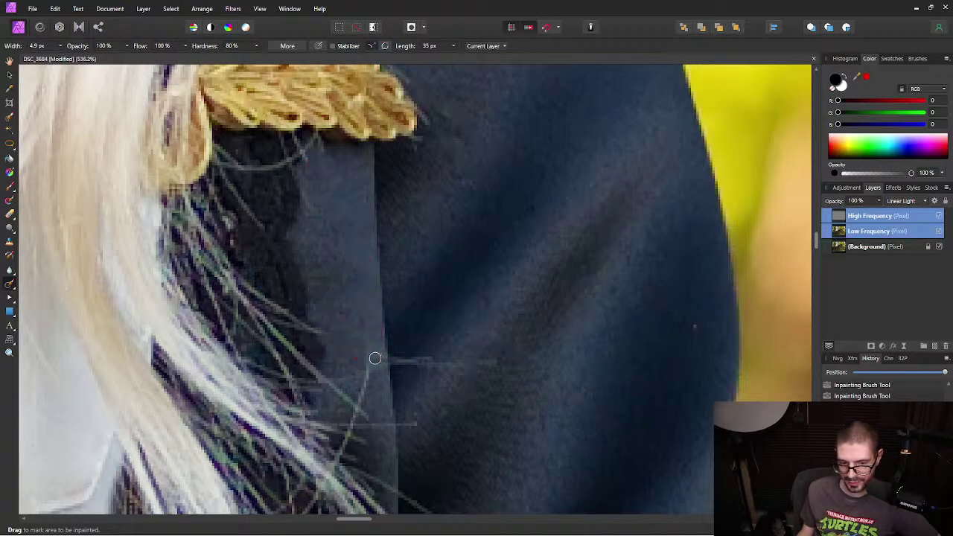
{"action": "mouse_move", "coordinate": [369, 365]}
{"action": "left_mouse_down"}
{"action": "mouse_move", "coordinate": [368, 426]}
{"action": "mouse_move", "coordinate": [360, 426]}
{"action": "mouse_move", "coordinate": [409, 243]}
{"action": "mouse_move", "coordinate": [391, 292]}
{"action": "mouse_move", "coordinate": [402, 280]}
{"action": "mouse_move", "coordinate": [384, 296]}
{"action": "mouse_move", "coordinate": [431, 301]}
{"action": "mouse_move", "coordinate": [422, 273]}
{"action": "mouse_move", "coordinate": [397, 271]}
{"action": "mouse_move", "coordinate": [400, 292]}
{"action": "mouse_move", "coordinate": [394, 285]}
{"action": "mouse_move", "coordinate": [435, 274]}
{"action": "mouse_move", "coordinate": [403, 253]}
{"action": "left_mouse_up"}
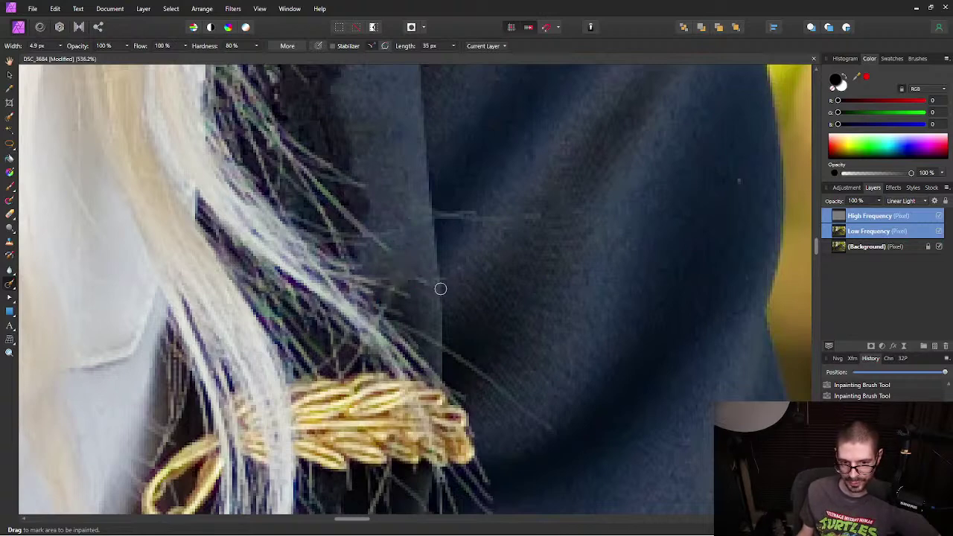
Step: Inpaint the horizontal stray hairs crossing the seam between the jacket front and the sleeve, above the lower gold braid
{"action": "left_click", "coordinate": [382, 250]}
{"action": "scroll", "coordinate": [424, 179], "scroll_direction": "up", "scroll_amount": 2}
{"action": "mouse_move", "coordinate": [460, 308]}
{"action": "left_mouse_down"}
{"action": "mouse_move", "coordinate": [537, 311]}
{"action": "mouse_move", "coordinate": [448, 305]}
{"action": "left_mouse_up"}
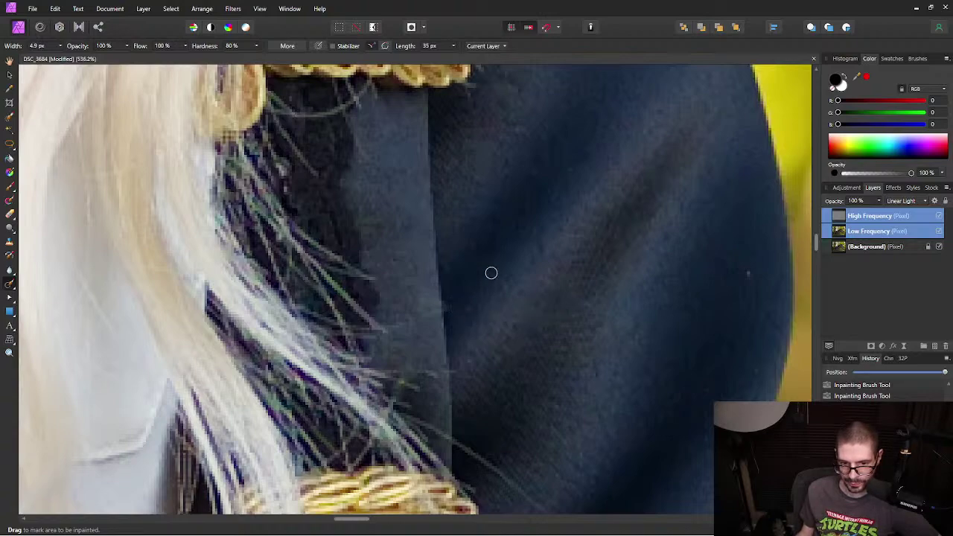
Step: Inpaint the short stray hair sticking out over the black collar edge beside the blonde hair
{"action": "left_click_drag", "start_coordinate": [475, 147], "coordinate": [522, 384]}
{"action": "left_click_drag", "start_coordinate": [542, 211], "coordinate": [507, 318]}
{"action": "left_click_drag", "start_coordinate": [490, 196], "coordinate": [553, 365]}
{"action": "left_click_drag", "start_coordinate": [472, 157], "coordinate": [512, 274]}
{"action": "left_click_drag", "start_coordinate": [512, 171], "coordinate": [511, 319]}
{"action": "mouse_move", "coordinate": [485, 134]}
{"action": "left_mouse_down"}
{"action": "mouse_move", "coordinate": [485, 334]}
{"action": "mouse_move", "coordinate": [566, 279]}
{"action": "left_mouse_up"}
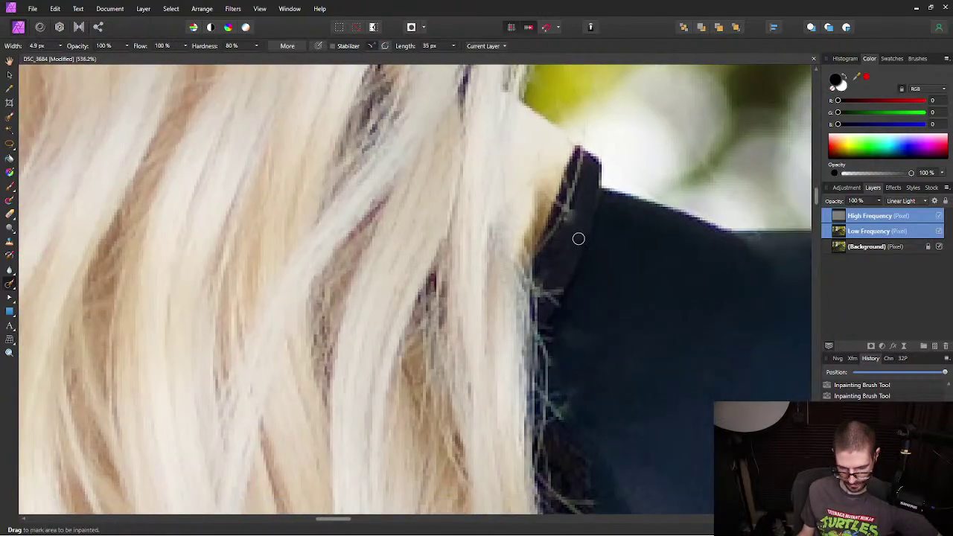
{"action": "left_click_drag", "start_coordinate": [566, 221], "coordinate": [569, 225]}
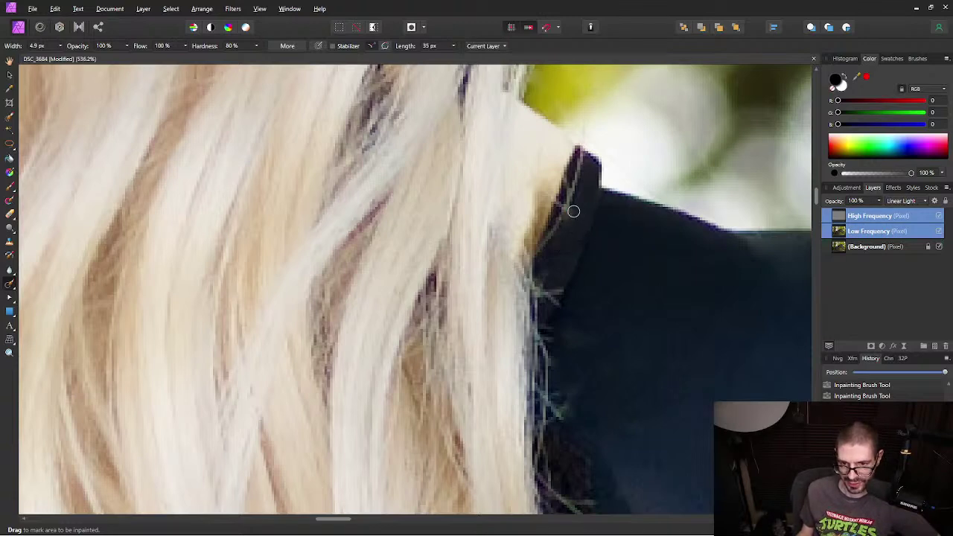
Step: Inpaint the long stray hair crossing the jacket front above the middle gold braid, on the raised-arm side
{"action": "scroll", "coordinate": [593, 362], "scroll_direction": "down", "scroll_amount": 3}
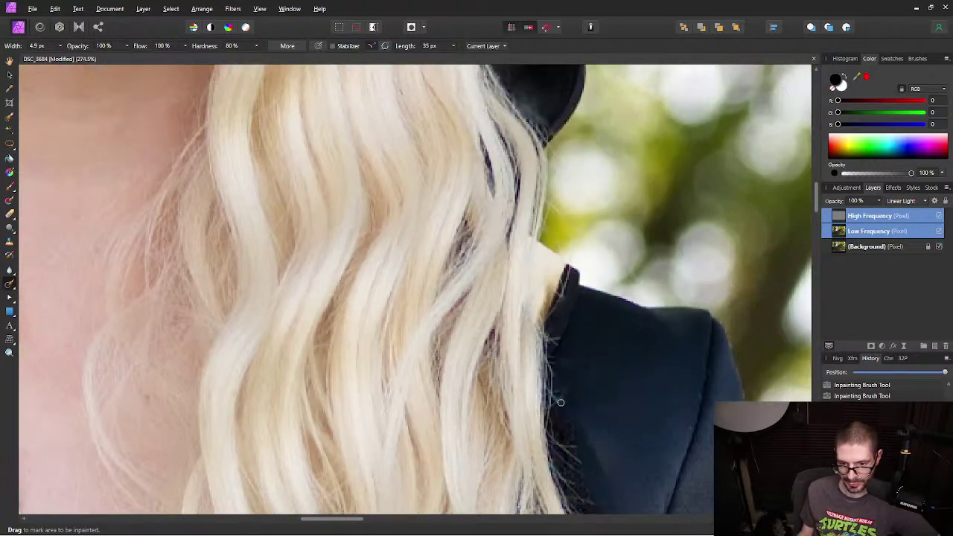
{"action": "scroll", "coordinate": [447, 409], "scroll_direction": "down", "scroll_amount": 5}
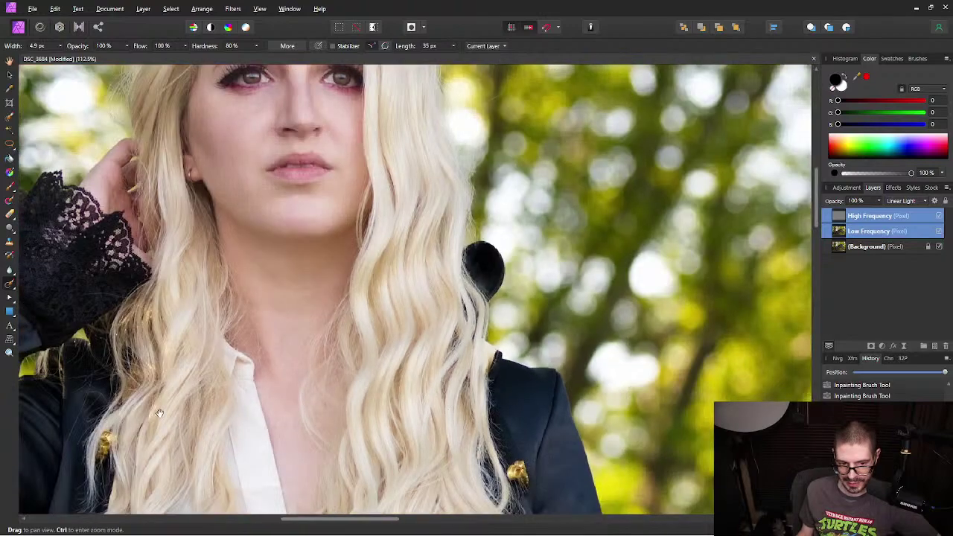
{"action": "left_click_drag", "start_coordinate": [428, 196], "coordinate": [449, 189]}
{"action": "scroll", "coordinate": [449, 189], "scroll_direction": "up", "scroll_amount": 4}
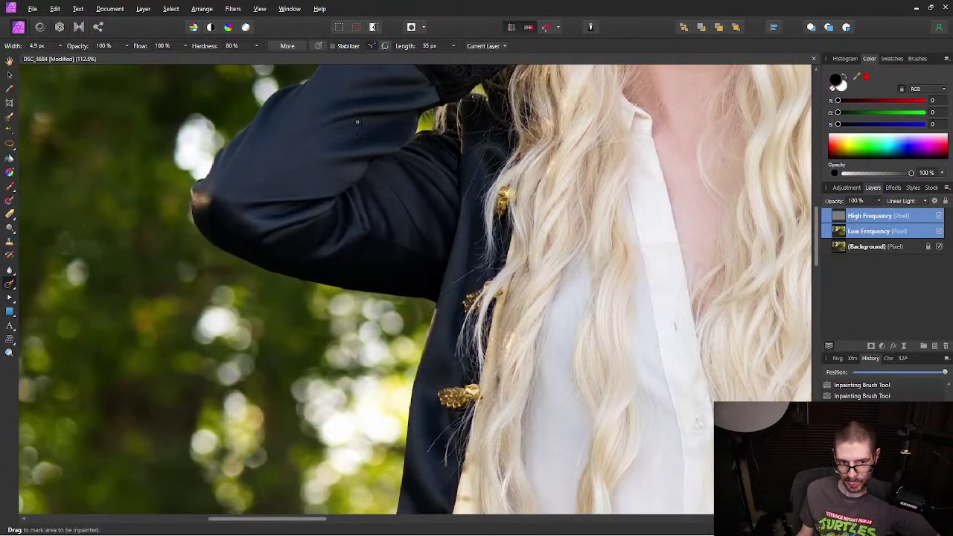
{"action": "scroll", "coordinate": [473, 261], "scroll_direction": "up", "scroll_amount": 5}
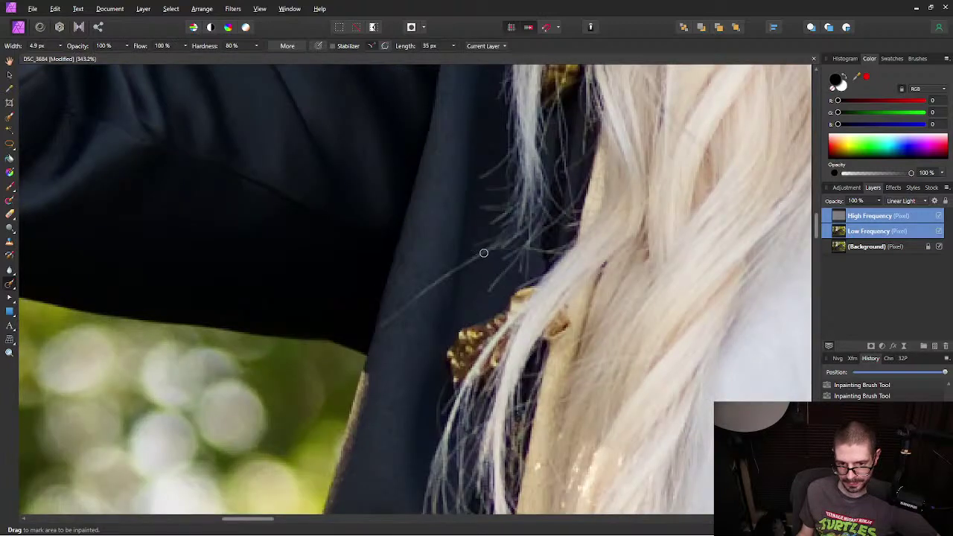
{"action": "mouse_move", "coordinate": [483, 253]}
{"action": "left_mouse_down"}
{"action": "mouse_move", "coordinate": [405, 298]}
{"action": "mouse_move", "coordinate": [381, 327]}
{"action": "left_mouse_up"}
Step: Inpaint the light specks on the dark trousers near the waist, beside the gold jacket lining
{"action": "scroll", "coordinate": [441, 345], "scroll_direction": "down", "scroll_amount": 6}
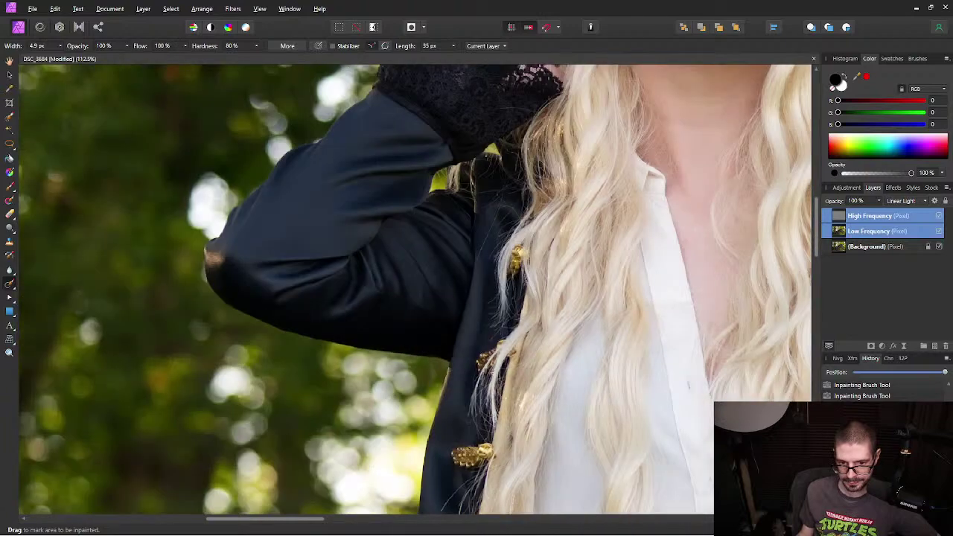
{"action": "left_click_drag", "start_coordinate": [604, 423], "coordinate": [379, 9]}
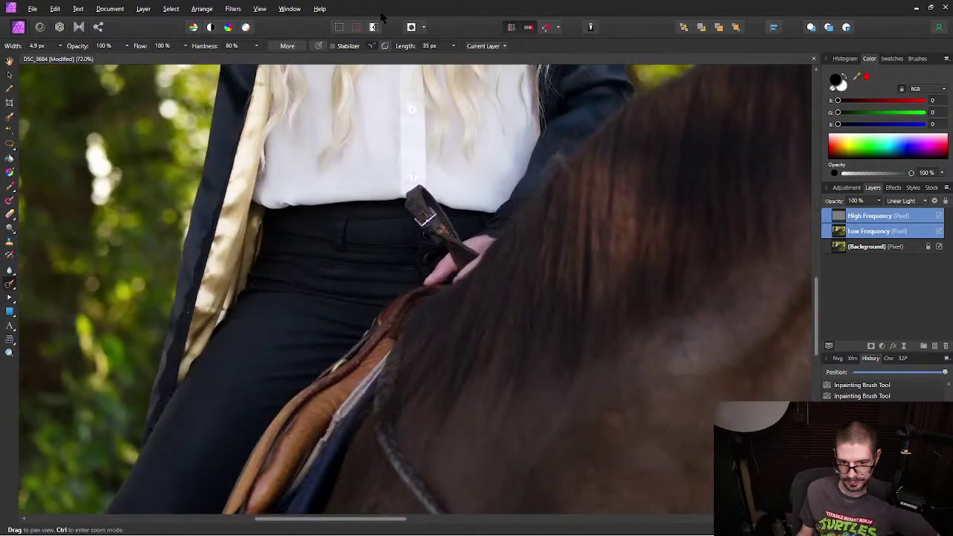
{"action": "left_click_drag", "start_coordinate": [414, 251], "coordinate": [596, 134]}
{"action": "scroll", "coordinate": [458, 164], "scroll_direction": "up", "scroll_amount": 5}
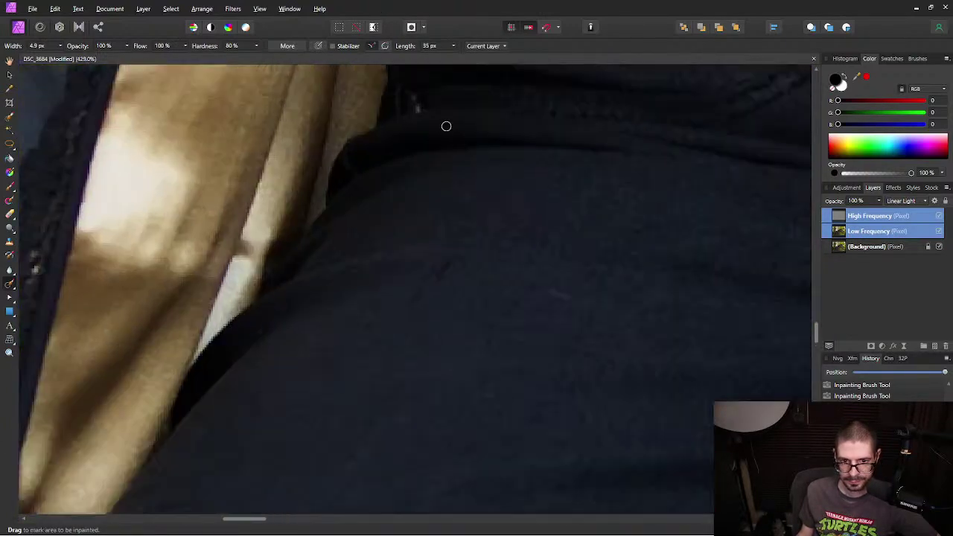
{"action": "mouse_move", "coordinate": [416, 104]}
{"action": "left_mouse_down"}
{"action": "mouse_move", "coordinate": [419, 112]}
{"action": "mouse_move", "coordinate": [410, 95]}
{"action": "left_mouse_up"}
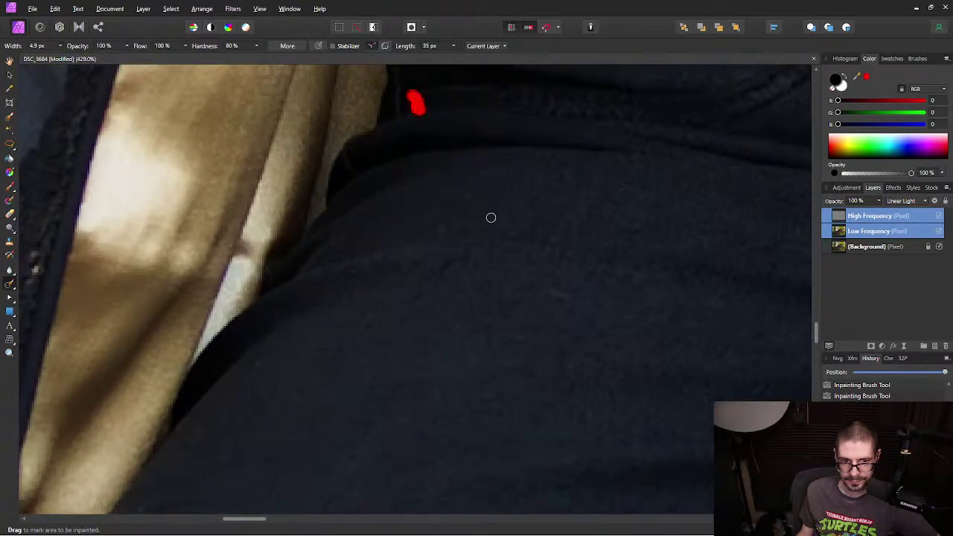
{"action": "scroll", "coordinate": [477, 308], "scroll_direction": "down", "scroll_amount": 5}
{"action": "scroll", "coordinate": [348, 325], "scroll_direction": "up", "scroll_amount": 5}
{"action": "left_click_drag", "start_coordinate": [383, 265], "coordinate": [383, 263]}
Step: Check the whole image and save the document
{"action": "scroll", "coordinate": [391, 339], "scroll_direction": "down", "scroll_amount": 6}
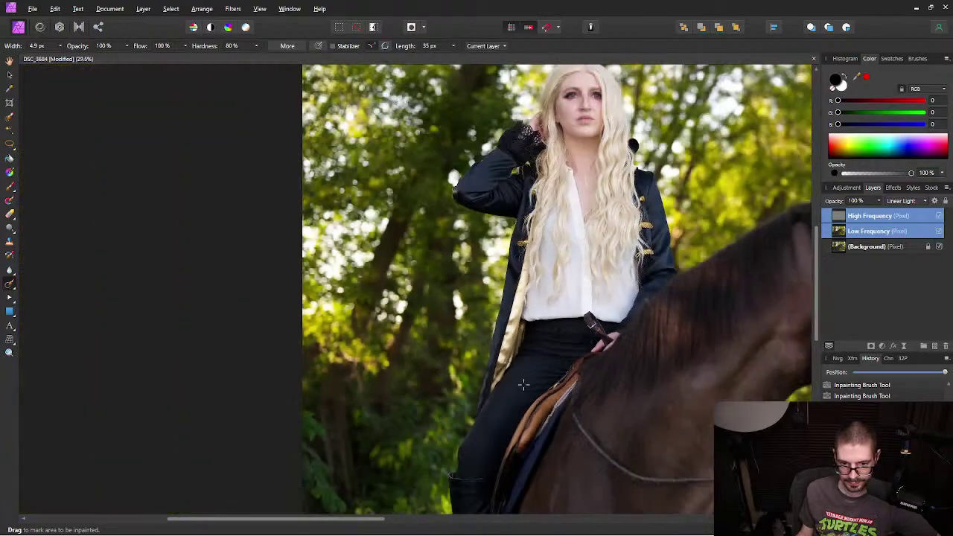
{"action": "scroll", "coordinate": [685, 357], "scroll_direction": "up", "scroll_amount": 3}
{"action": "scroll", "coordinate": [337, 295], "scroll_direction": "down", "scroll_amount": 4}
{"action": "scroll", "coordinate": [380, 305], "scroll_direction": "up", "scroll_amount": 2}
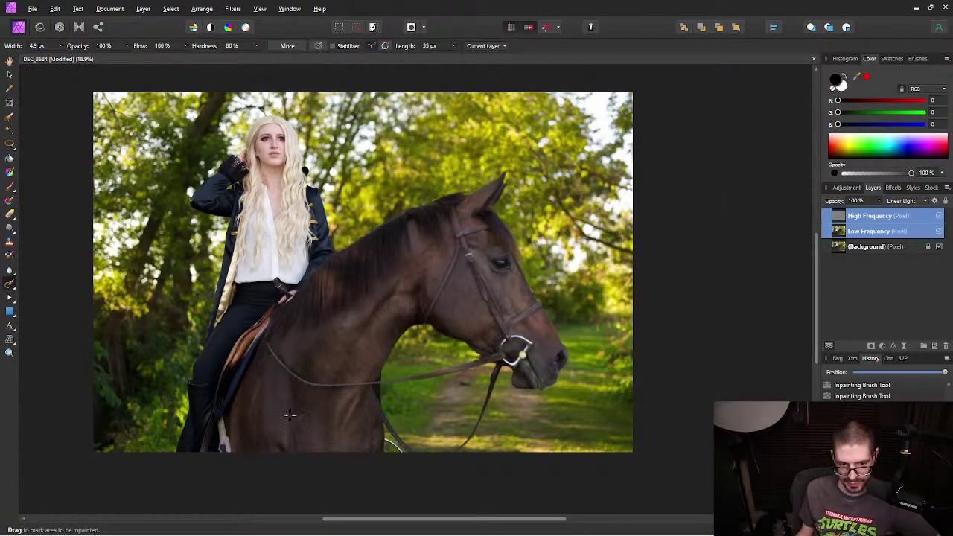
{"action": "scroll", "coordinate": [288, 321], "scroll_direction": "up", "scroll_amount": 2}
{"action": "scroll", "coordinate": [283, 272], "scroll_direction": "down", "scroll_amount": 2}
{"action": "key", "text": "ctrl+s"}
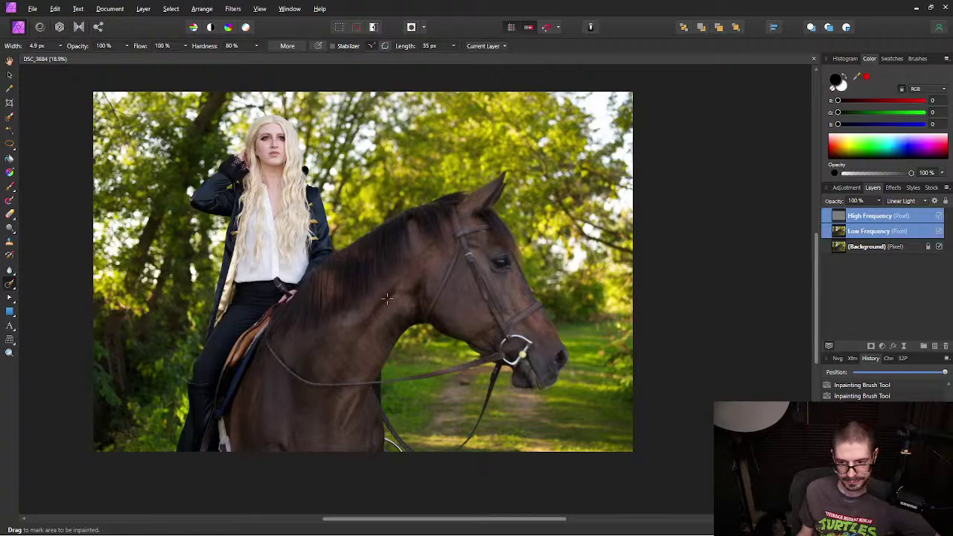
Step: Inpaint the light streak below the nostril nearest the loose hair using a 3.5 px brush
{"action": "scroll", "coordinate": [333, 268], "scroll_direction": "left", "scroll_amount": 3}
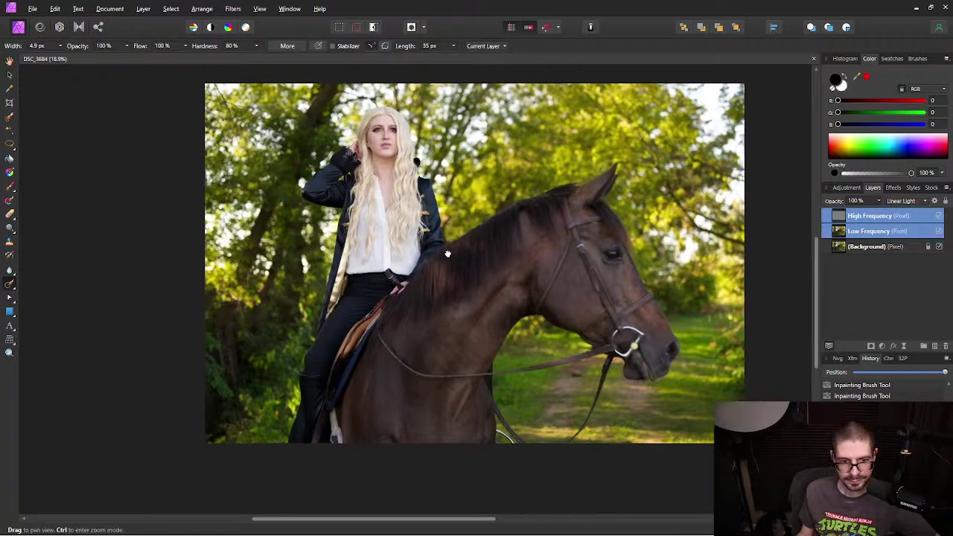
{"action": "scroll", "coordinate": [358, 175], "scroll_direction": "up", "scroll_amount": 8}
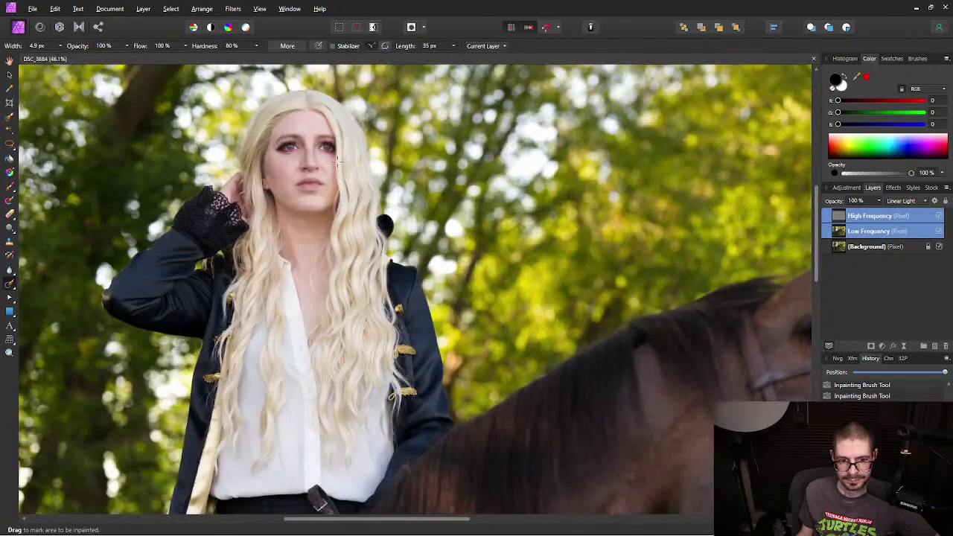
{"action": "scroll", "coordinate": [323, 158], "scroll_direction": "up", "scroll_amount": 6}
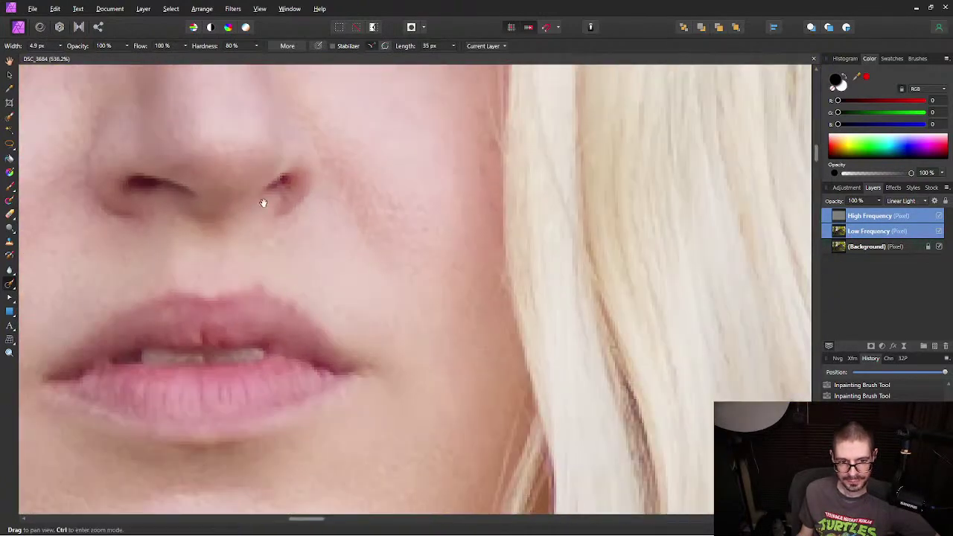
{"action": "left_click_drag", "start_coordinate": [266, 202], "coordinate": [393, 255]}
{"action": "scroll", "coordinate": [415, 233], "scroll_direction": "up", "scroll_amount": 2}
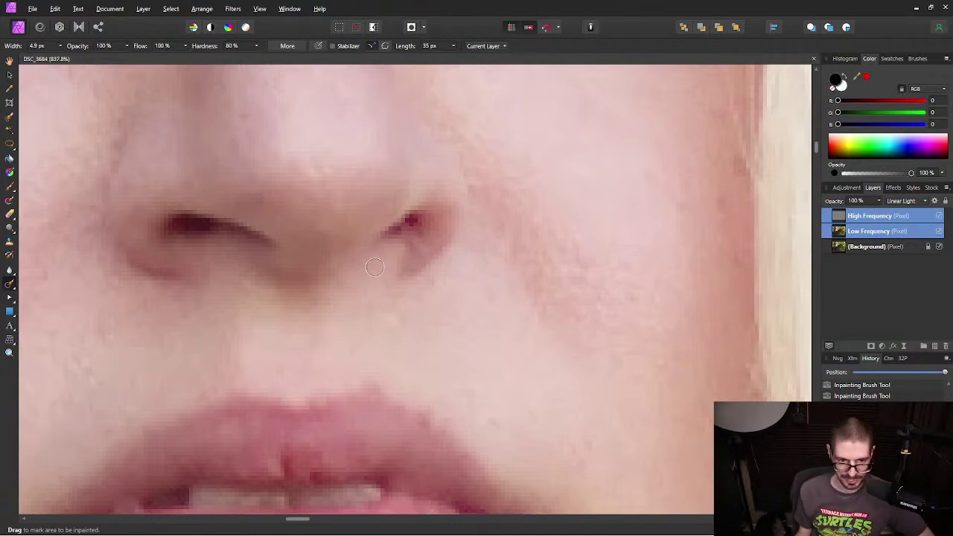
{"action": "key", "text": "alt"}
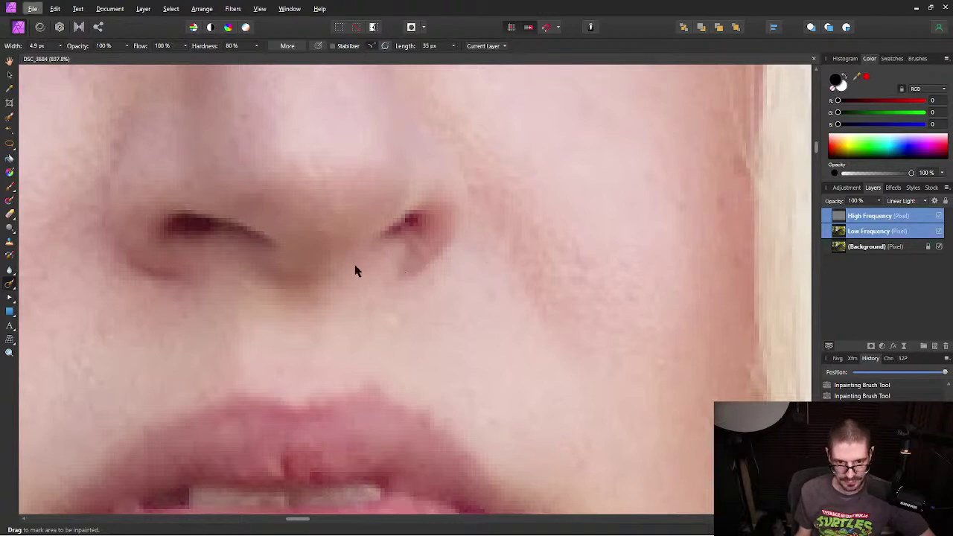
{"action": "key", "text": "alt"}
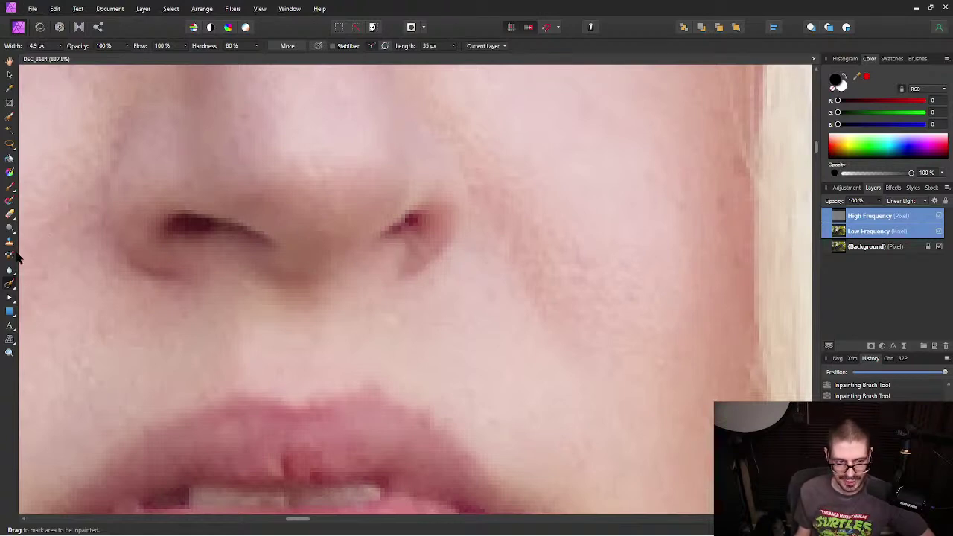
{"action": "key", "text": "["}
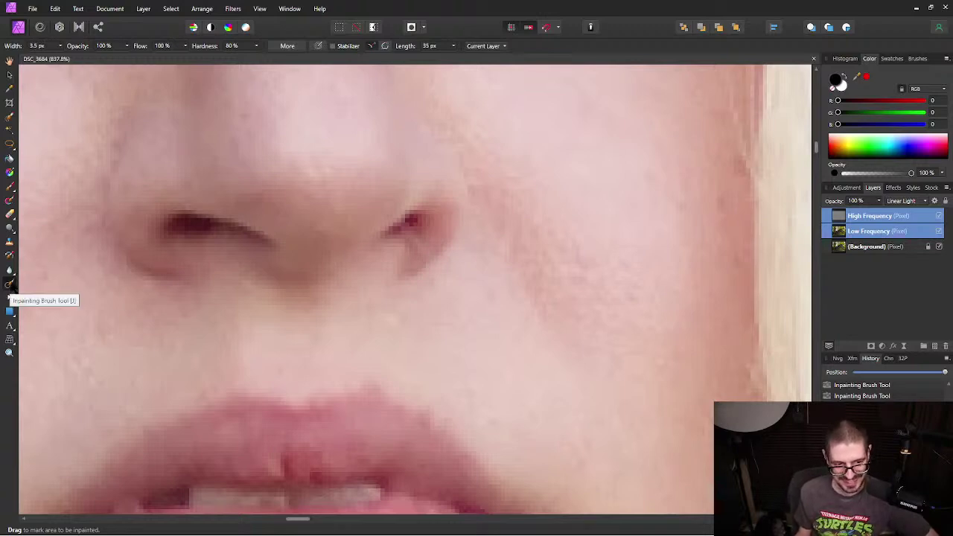
{"action": "left_click", "coordinate": [10, 288]}
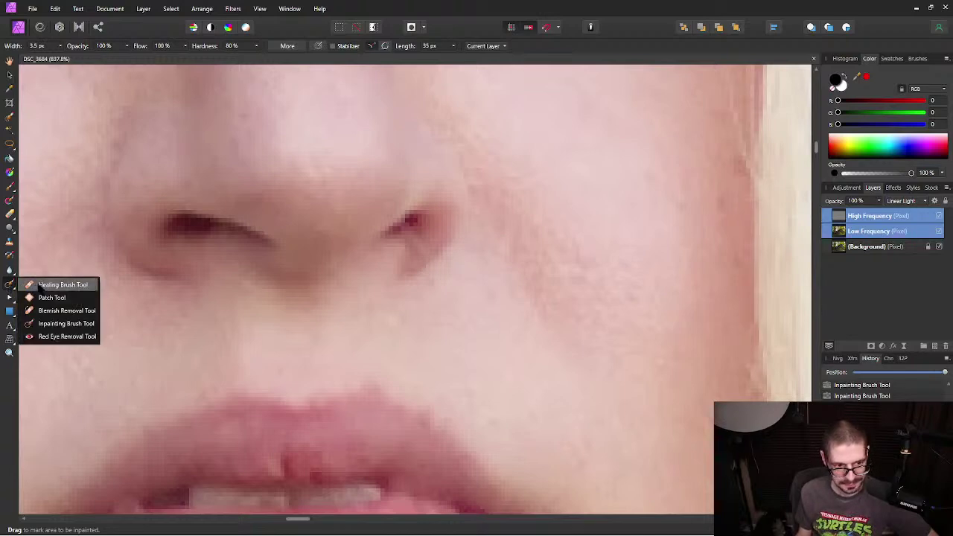
{"action": "left_click", "coordinate": [9, 287]}
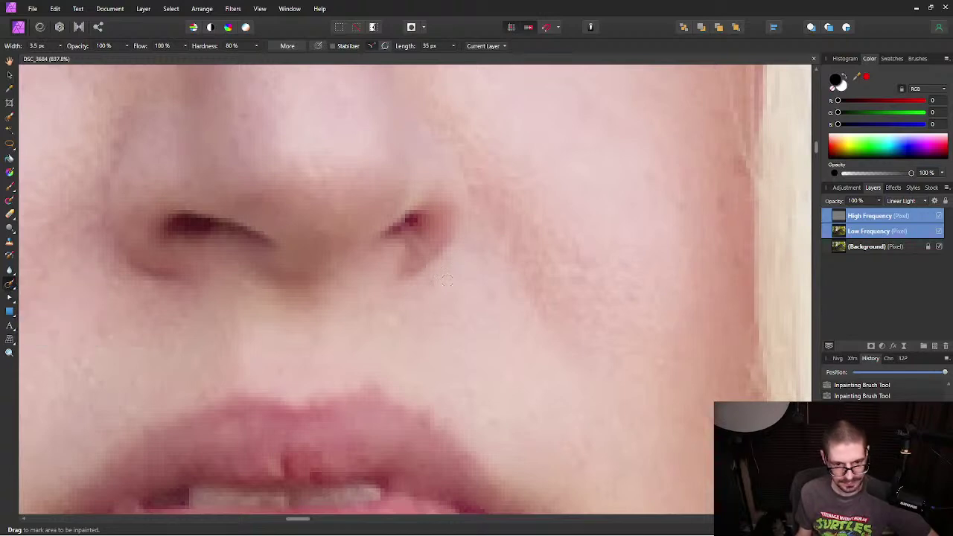
{"action": "left_click", "coordinate": [407, 264]}
{"action": "left_click_drag", "start_coordinate": [427, 247], "coordinate": [418, 250]}
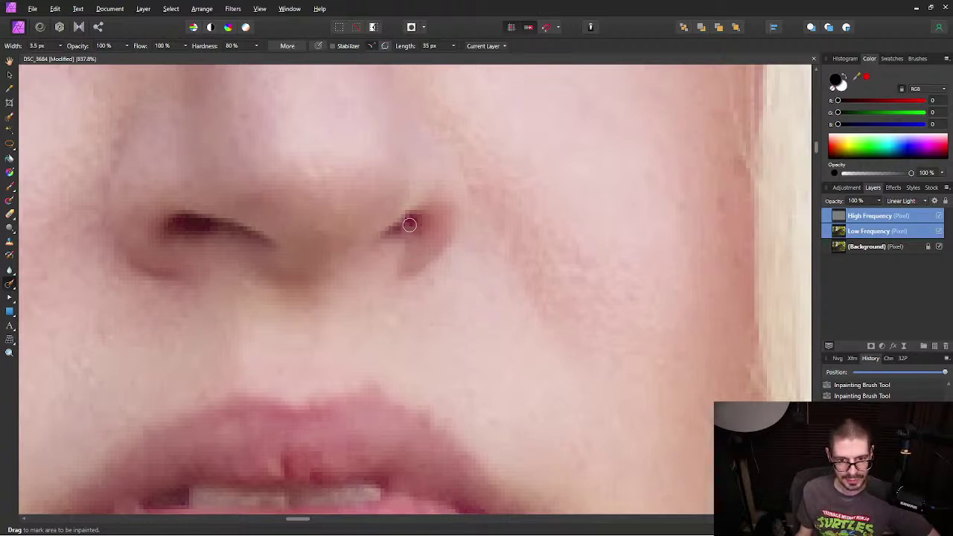
Step: Try to clone skin over the dark red nostril spot with the Clone Brush, reducing the brush width to 3.2 px
{"action": "scroll", "coordinate": [422, 219], "scroll_direction": "up", "scroll_amount": 3}
{"action": "scroll", "coordinate": [420, 216], "scroll_direction": "up", "scroll_amount": 1}
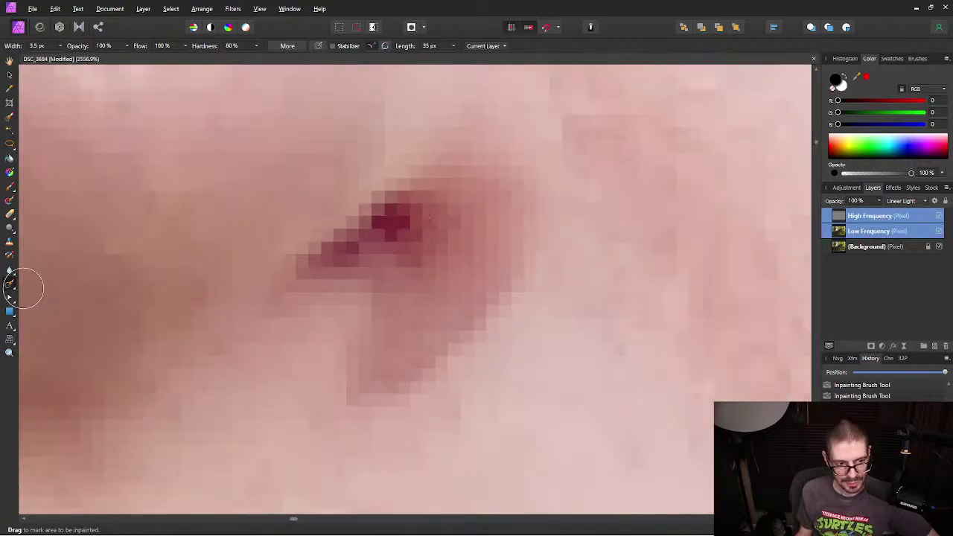
{"action": "left_click", "coordinate": [8, 242]}
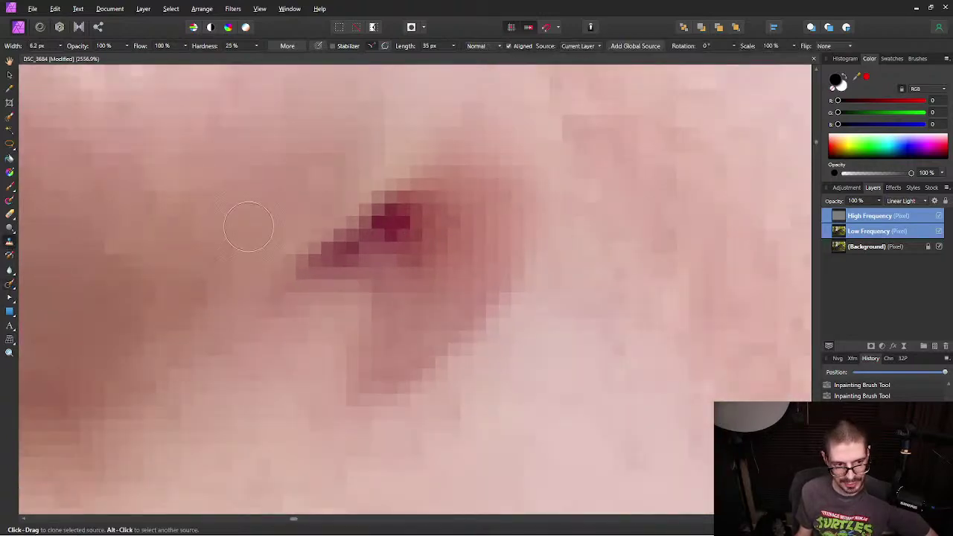
{"action": "left_click", "coordinate": [117, 223], "text": "alt"}
{"action": "left_click", "coordinate": [412, 230]}
{"action": "key", "text": "bracketleft"}
{"action": "key", "text": "bracketleft"}
{"action": "key", "text": "bracketleft"}
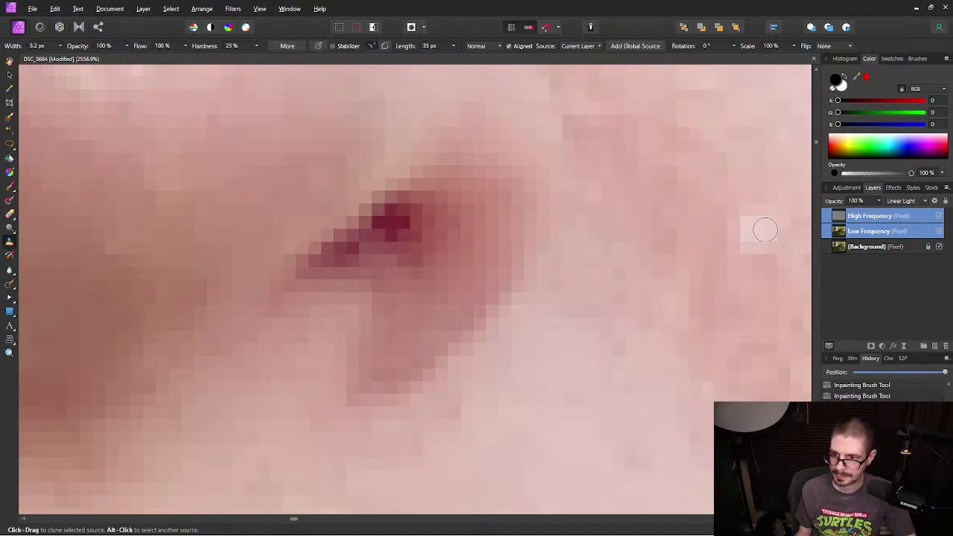
Step: Isolate the Low Frequency layer at the nostril and reduce the clone brush width to 2 px
{"action": "left_click", "coordinate": [884, 231]}
{"action": "left_click", "coordinate": [399, 227]}
{"action": "key", "text": "bracketleft"}
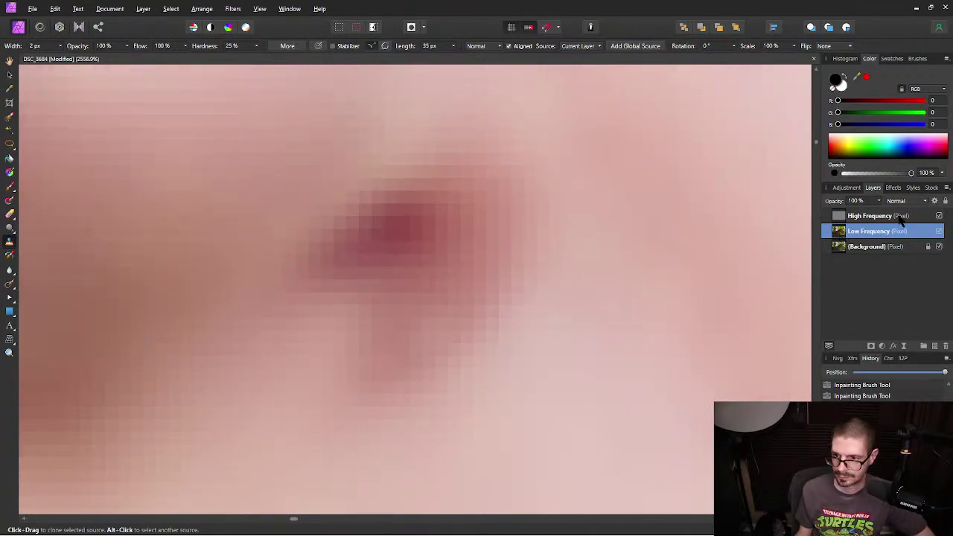
Step: Try to clone over the dark nostril edge on the isolated High Frequency layer, and switch back to the Low Frequency layer
{"action": "left_click", "coordinate": [897, 216], "text": "alt"}
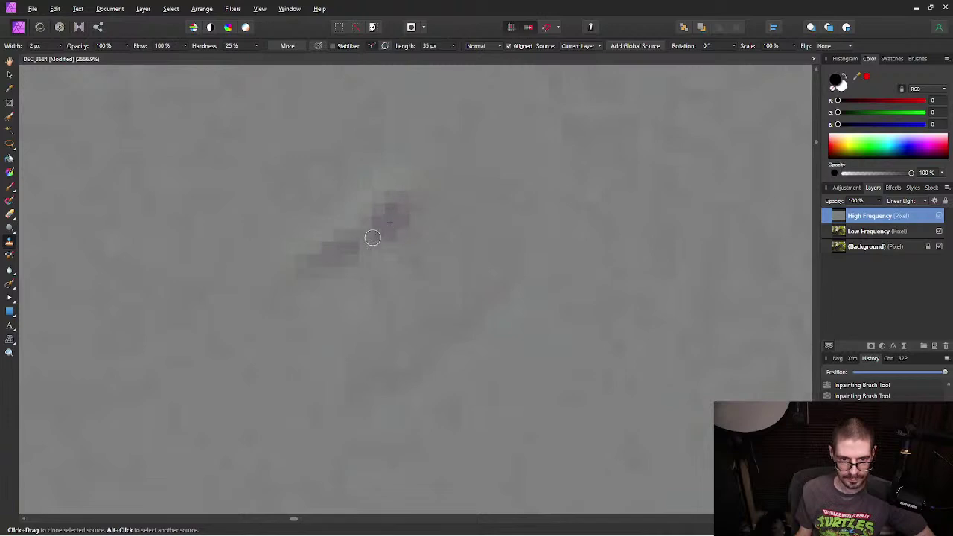
{"action": "mouse_move", "coordinate": [371, 236]}
{"action": "left_mouse_down"}
{"action": "mouse_move", "coordinate": [366, 256]}
{"action": "mouse_move", "coordinate": [393, 225]}
{"action": "mouse_move", "coordinate": [360, 236]}
{"action": "mouse_move", "coordinate": [375, 246]}
{"action": "left_mouse_up"}
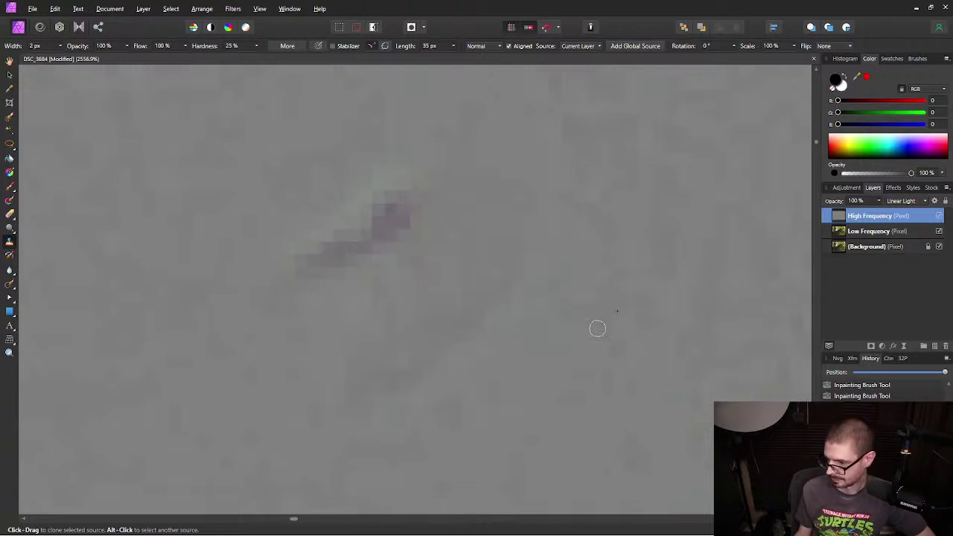
{"action": "double_click", "coordinate": [913, 216]}
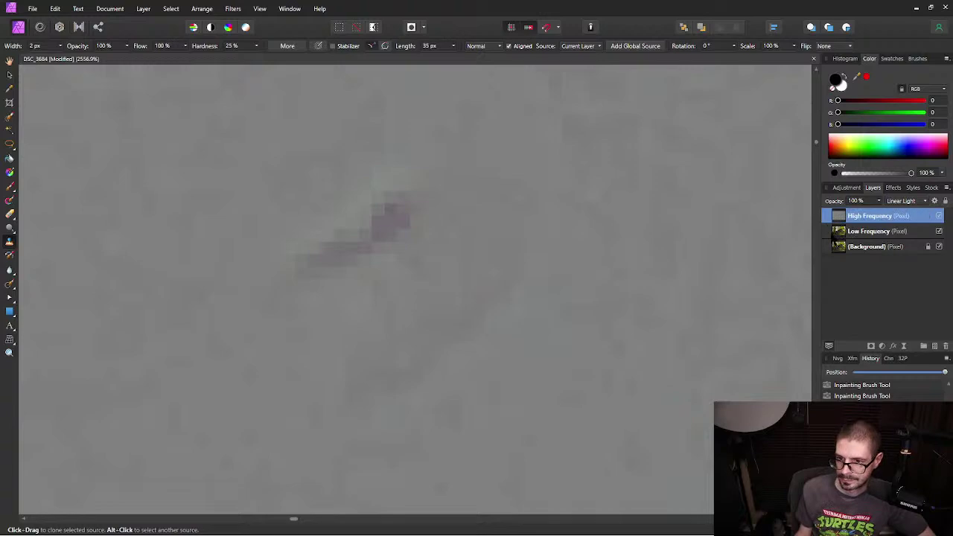
{"action": "left_click", "coordinate": [832, 233]}
{"action": "scroll", "coordinate": [558, 319], "scroll_direction": "down", "scroll_amount": 5}
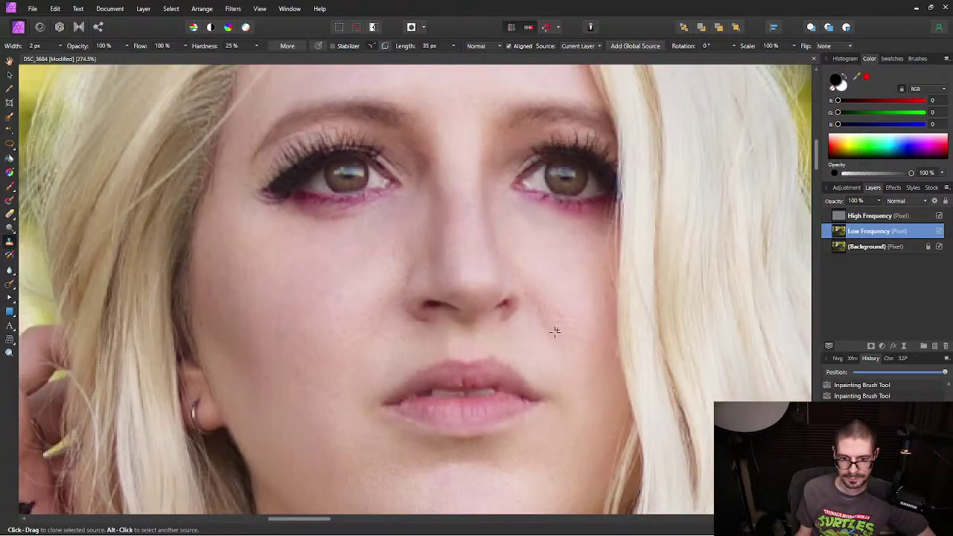
{"action": "scroll", "coordinate": [553, 329], "scroll_direction": "up", "scroll_amount": 5}
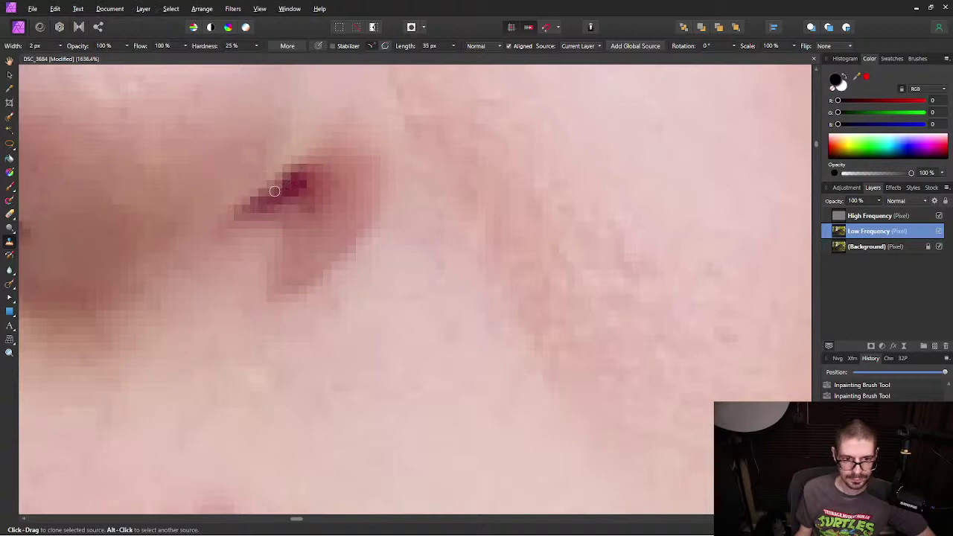
{"action": "scroll", "coordinate": [432, 266], "scroll_direction": "down", "scroll_amount": 3}
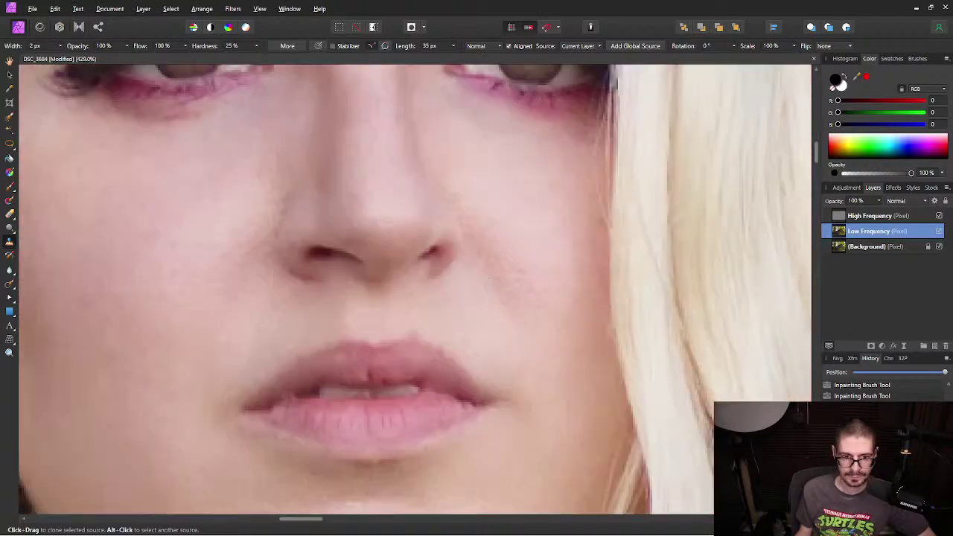
{"action": "scroll", "coordinate": [553, 303], "scroll_direction": "down", "scroll_amount": 1}
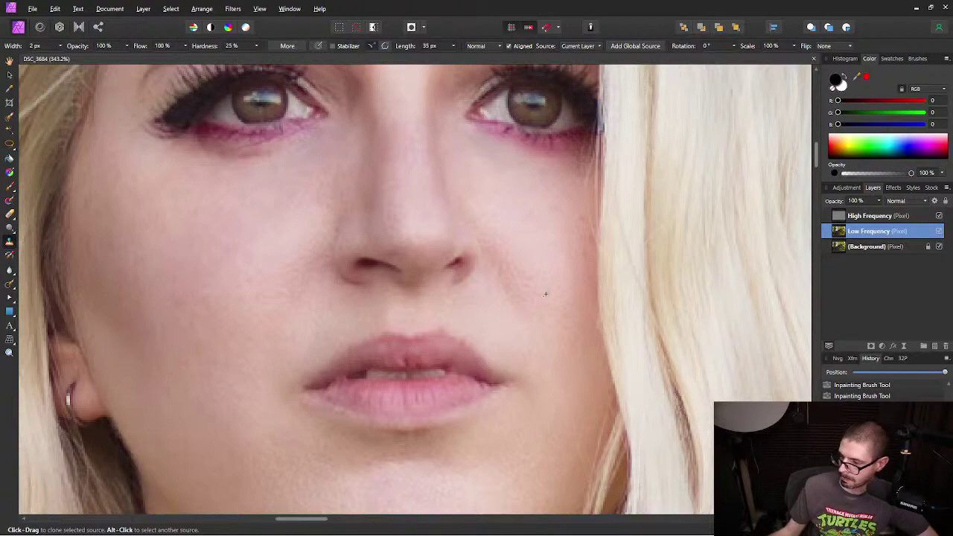
{"action": "scroll", "coordinate": [376, 100], "scroll_direction": "down", "scroll_amount": 5}
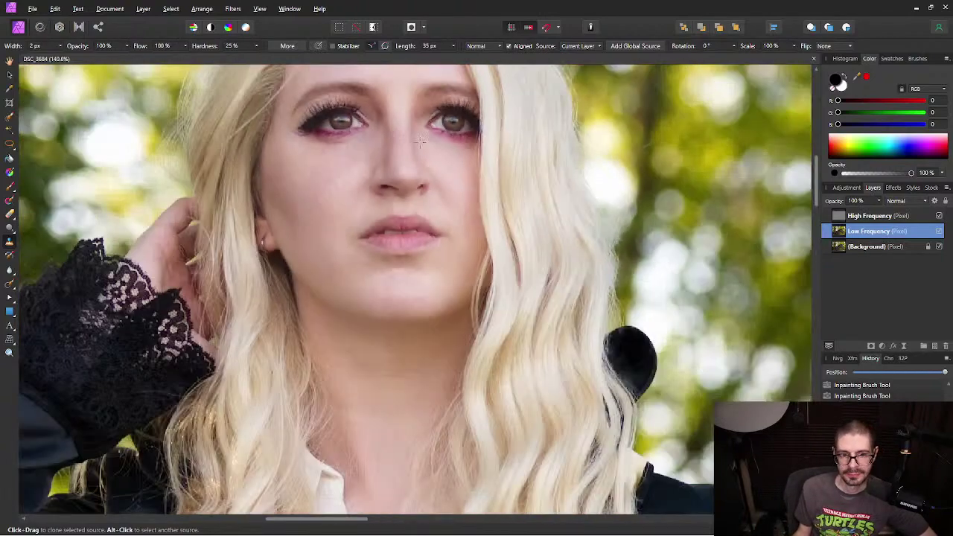
Step: With the High and Low Frequency layers both selected, heal the pink streaks below the lower lashes using a 4.6 px Healing Brush
{"action": "scroll", "coordinate": [334, 134], "scroll_direction": "up", "scroll_amount": 8}
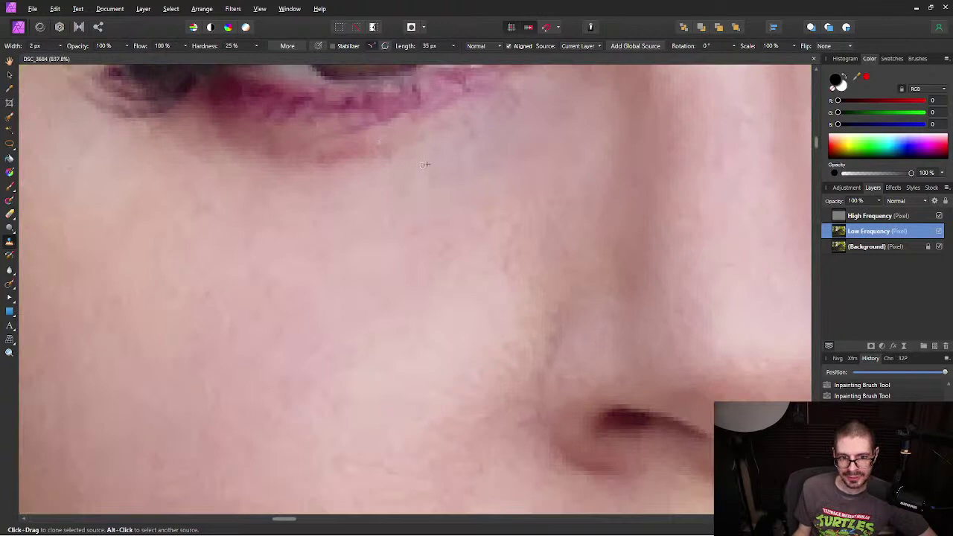
{"action": "left_click_drag", "start_coordinate": [423, 198], "coordinate": [432, 317]}
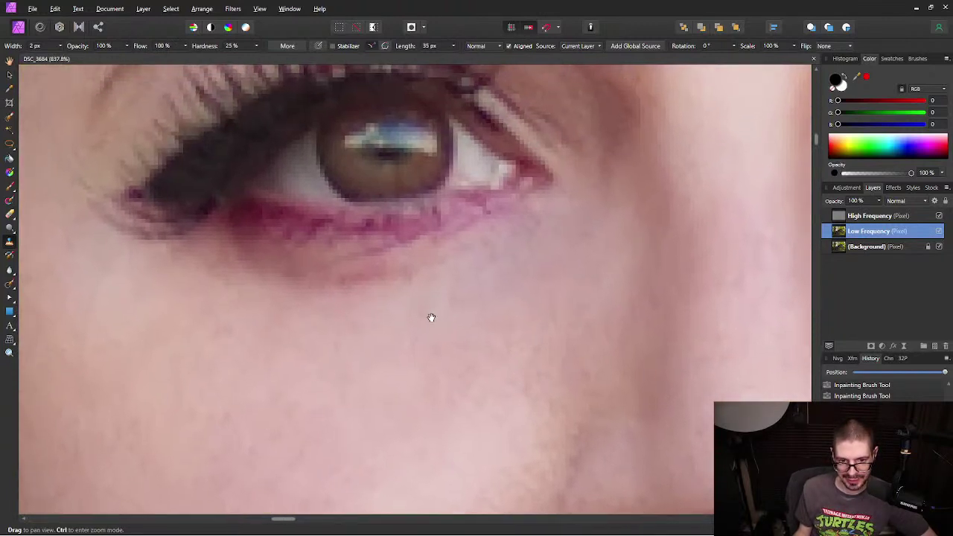
{"action": "left_click", "coordinate": [879, 215], "text": "shift"}
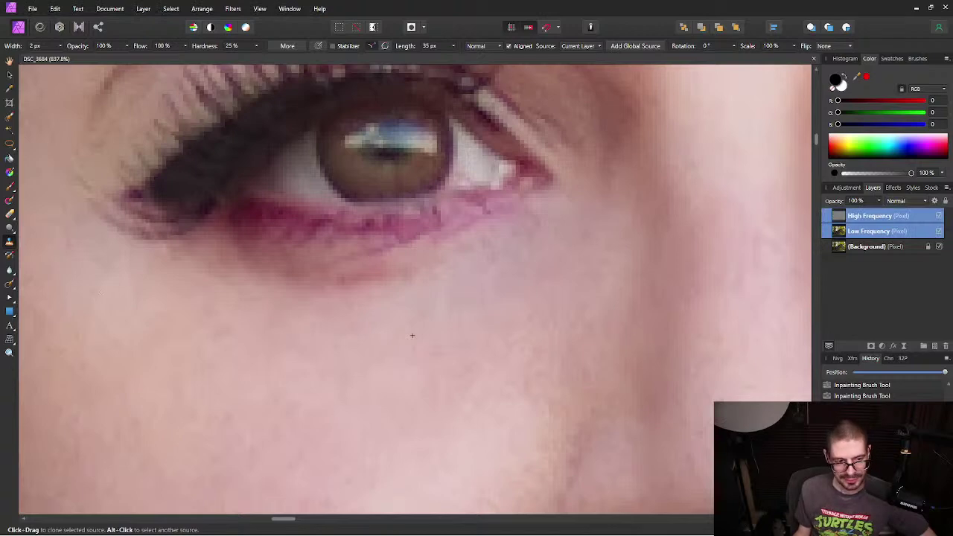
{"action": "left_click", "coordinate": [9, 283]}
{"action": "left_click", "coordinate": [59, 284]}
{"action": "left_click", "coordinate": [392, 251], "text": "alt"}
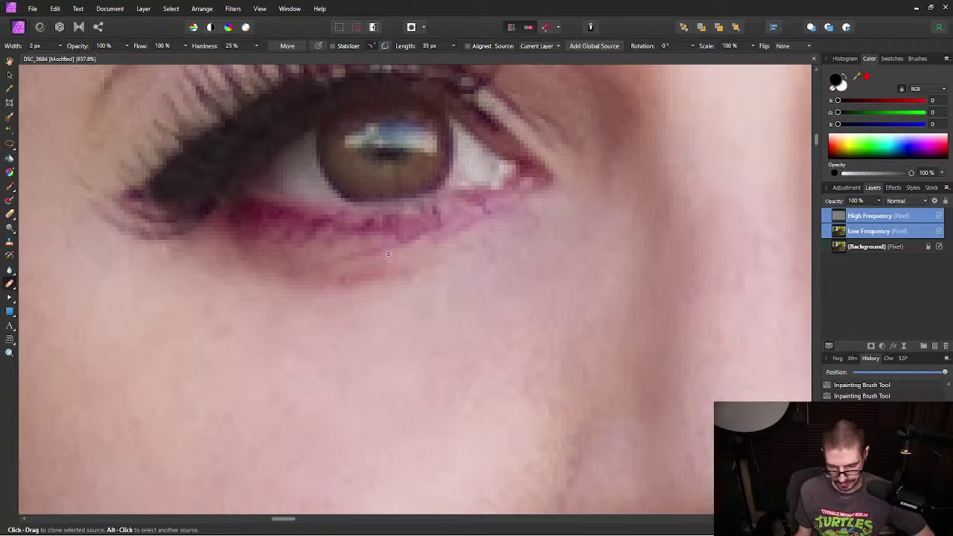
{"action": "key", "text": "bracketright"}
{"action": "key", "text": "bracketright"}
{"action": "key", "text": "bracketright"}
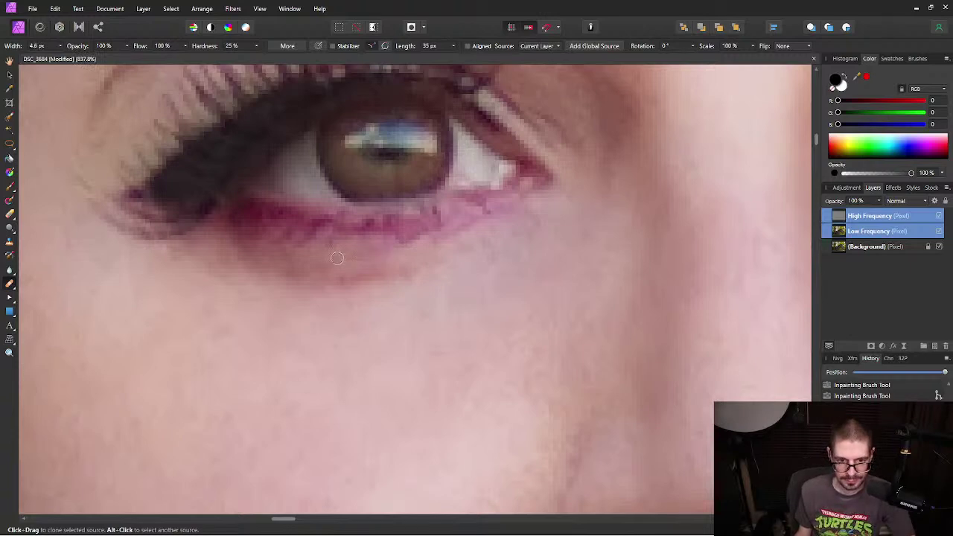
{"action": "mouse_move", "coordinate": [347, 278]}
{"action": "left_mouse_down"}
{"action": "mouse_move", "coordinate": [391, 281]}
{"action": "mouse_move", "coordinate": [331, 288]}
{"action": "mouse_move", "coordinate": [416, 272]}
{"action": "left_mouse_up"}
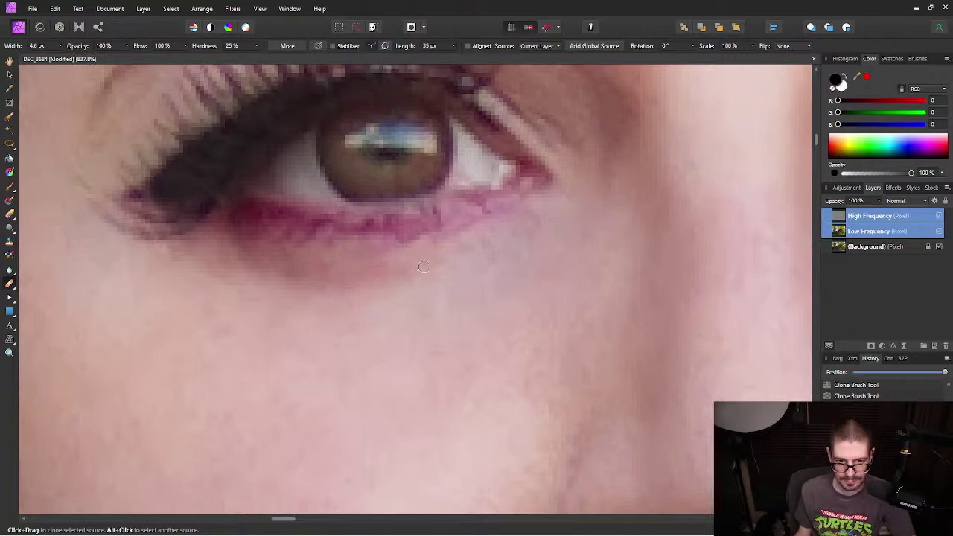
{"action": "key", "text": "ctrl+z"}
{"action": "left_click_drag", "start_coordinate": [443, 235], "coordinate": [418, 239]}
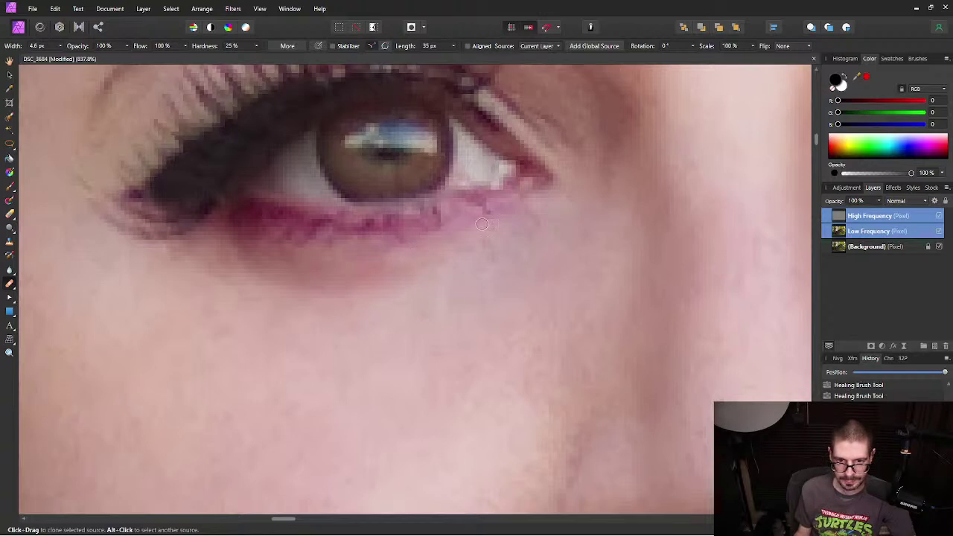
Step: Examine the under-eye skin on both sides and the flyaway hairs along the outer edge of the hair
{"action": "scroll", "coordinate": [519, 288], "scroll_direction": "down", "scroll_amount": 5}
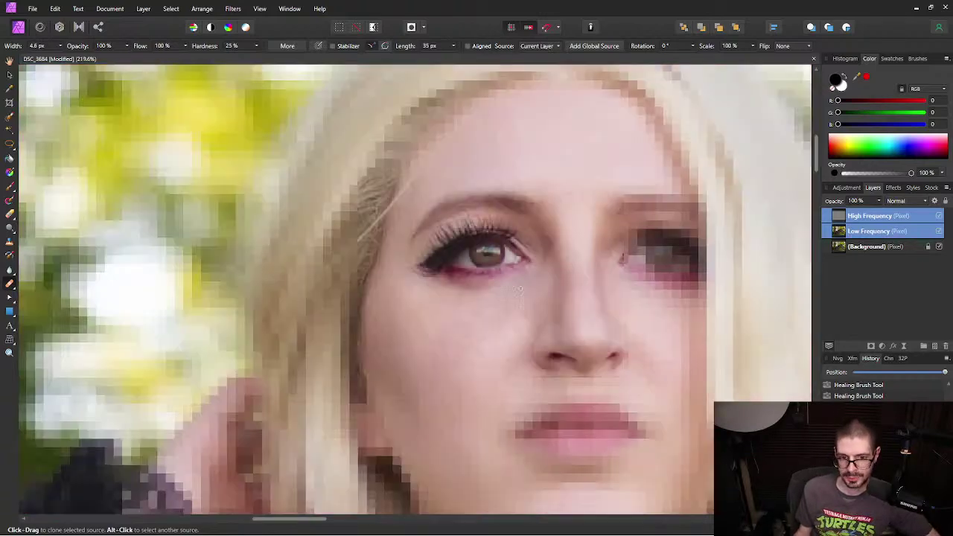
{"action": "scroll", "coordinate": [685, 311], "scroll_direction": "up", "scroll_amount": 4}
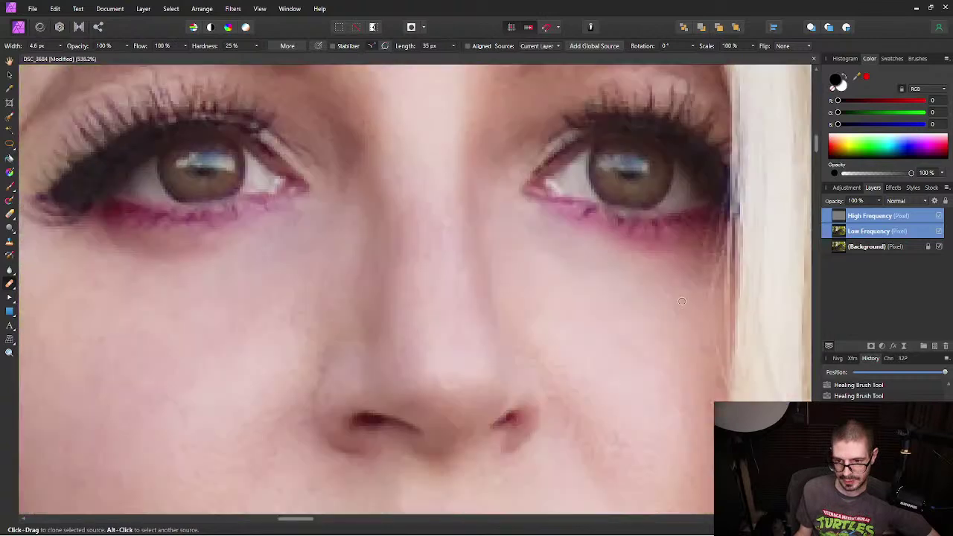
{"action": "scroll", "coordinate": [685, 259], "scroll_direction": "down", "scroll_amount": 1}
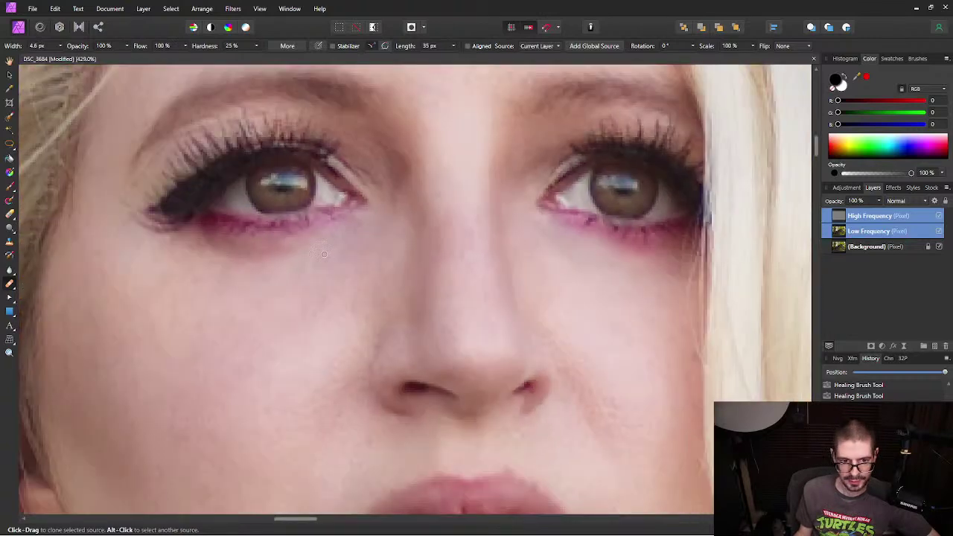
{"action": "scroll", "coordinate": [325, 254], "scroll_direction": "up", "scroll_amount": 2}
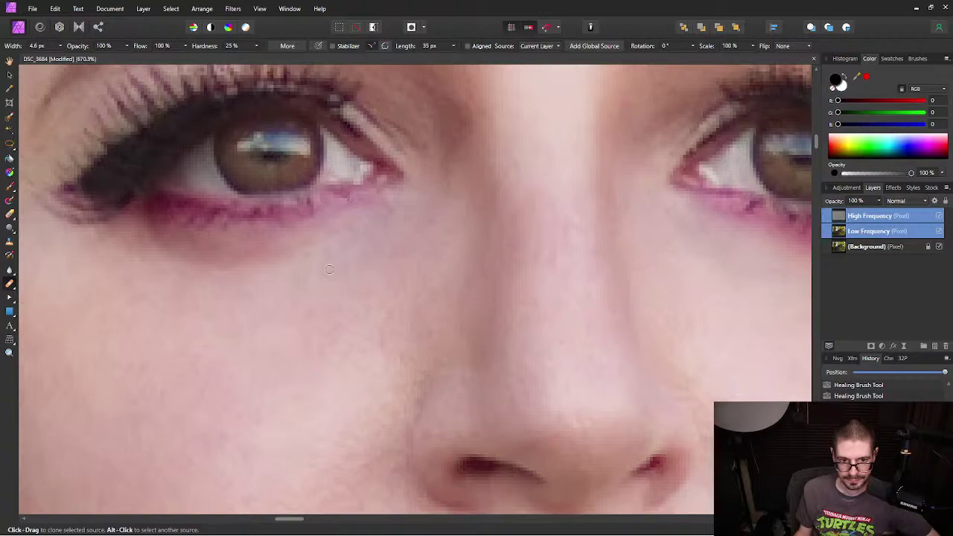
{"action": "scroll", "coordinate": [402, 324], "scroll_direction": "down", "scroll_amount": 10}
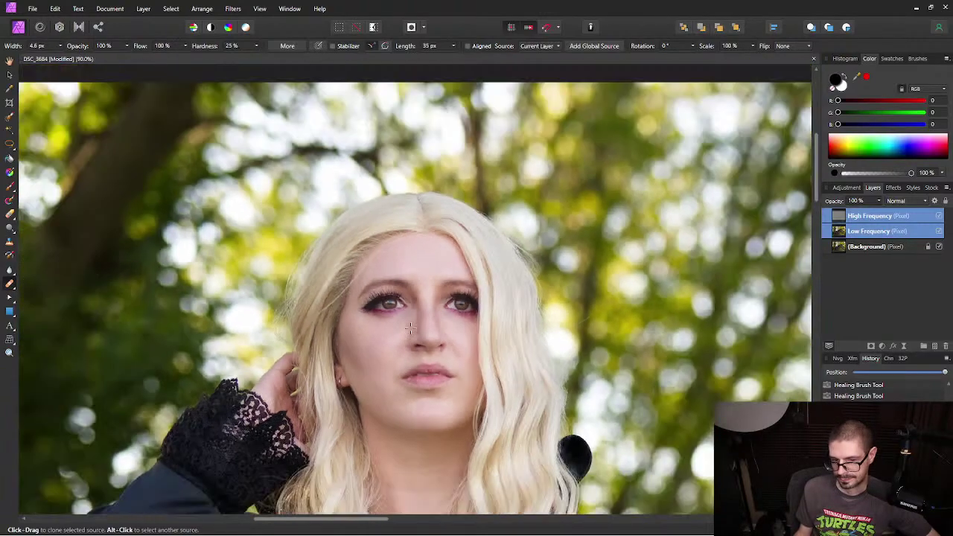
{"action": "scroll", "coordinate": [447, 350], "scroll_direction": "down", "scroll_amount": 1}
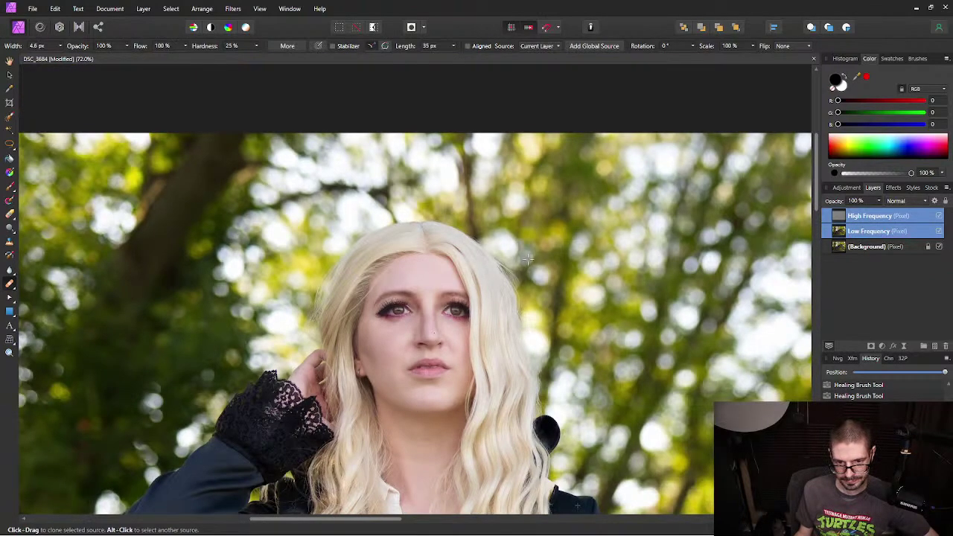
{"action": "scroll", "coordinate": [527, 271], "scroll_direction": "up", "scroll_amount": 10}
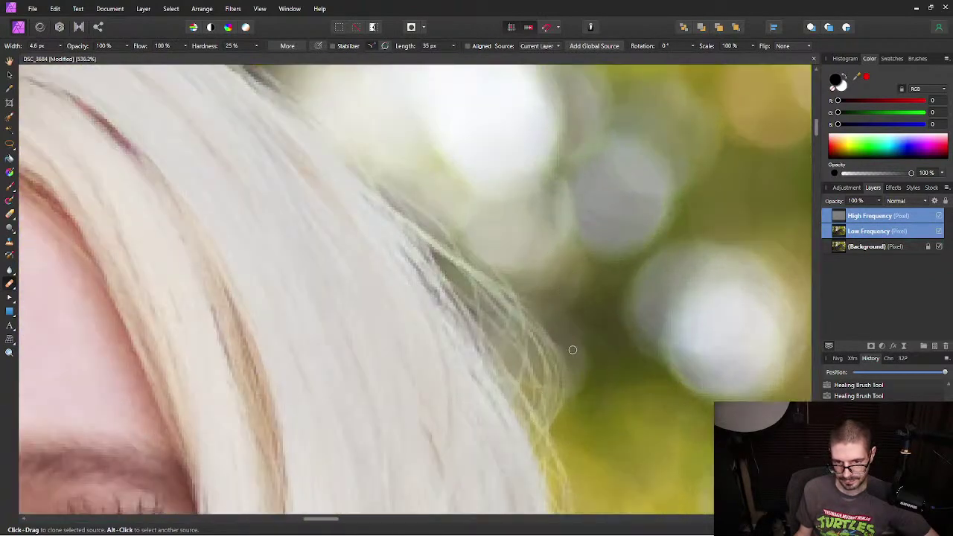
{"action": "scroll", "coordinate": [569, 339], "scroll_direction": "down", "scroll_amount": 3}
{"action": "scroll", "coordinate": [514, 342], "scroll_direction": "down", "scroll_amount": 6}
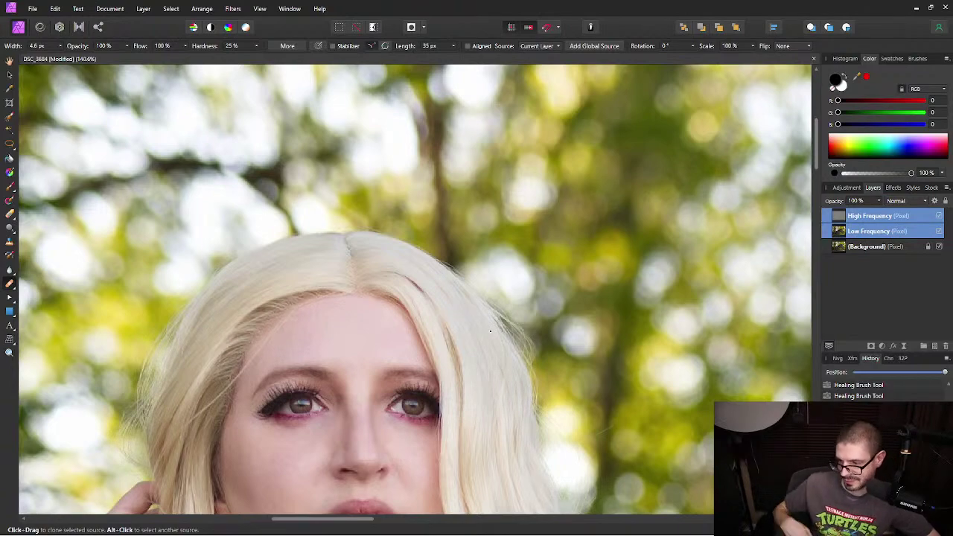
Step: Examine the mouth corners, nose and cheeks up close and at portrait size for remaining blemishes
{"action": "left_click_drag", "start_coordinate": [323, 379], "coordinate": [377, 138]}
{"action": "scroll", "coordinate": [434, 226], "scroll_direction": "down", "scroll_amount": 4}
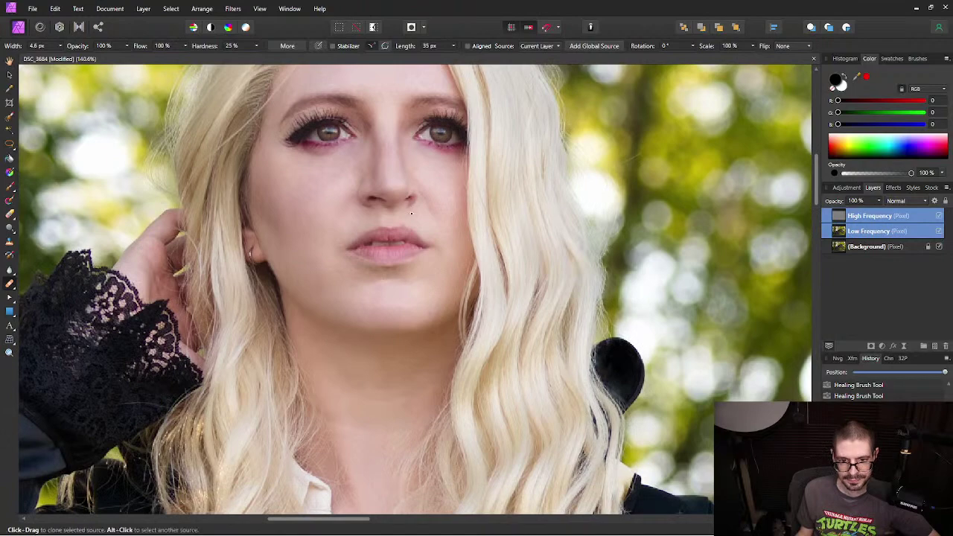
{"action": "scroll", "coordinate": [418, 214], "scroll_direction": "up", "scroll_amount": 4}
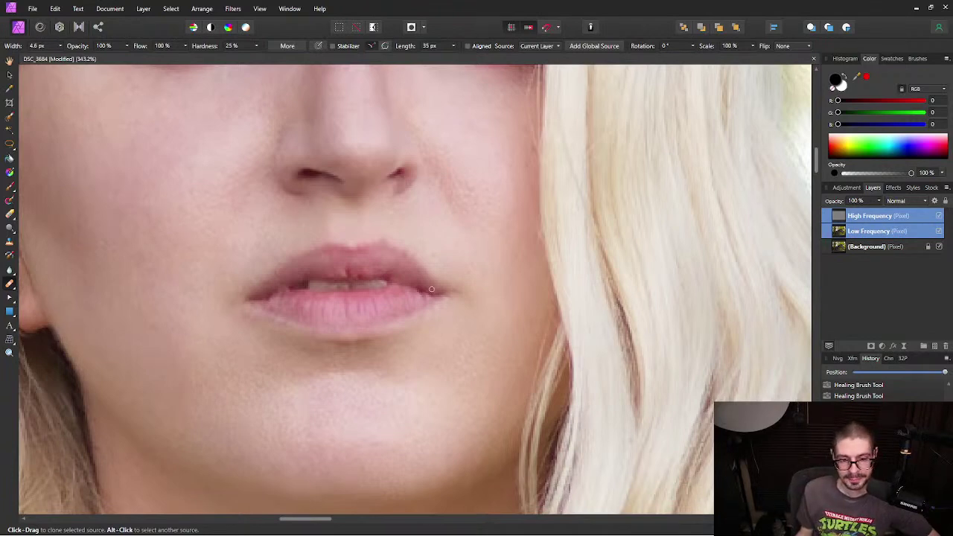
{"action": "scroll", "coordinate": [430, 289], "scroll_direction": "down", "scroll_amount": 1}
{"action": "scroll", "coordinate": [423, 283], "scroll_direction": "down", "scroll_amount": 2}
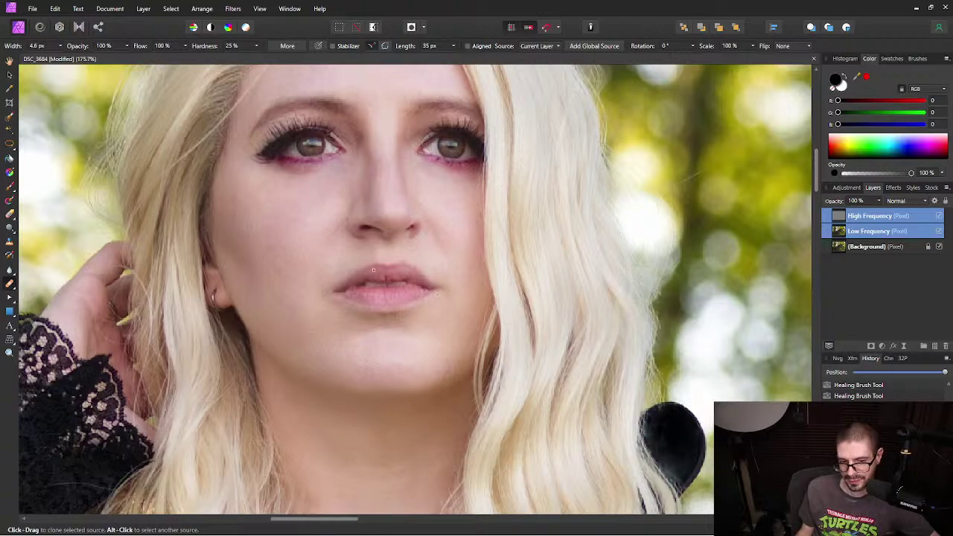
{"action": "scroll", "coordinate": [364, 273], "scroll_direction": "up", "scroll_amount": 3}
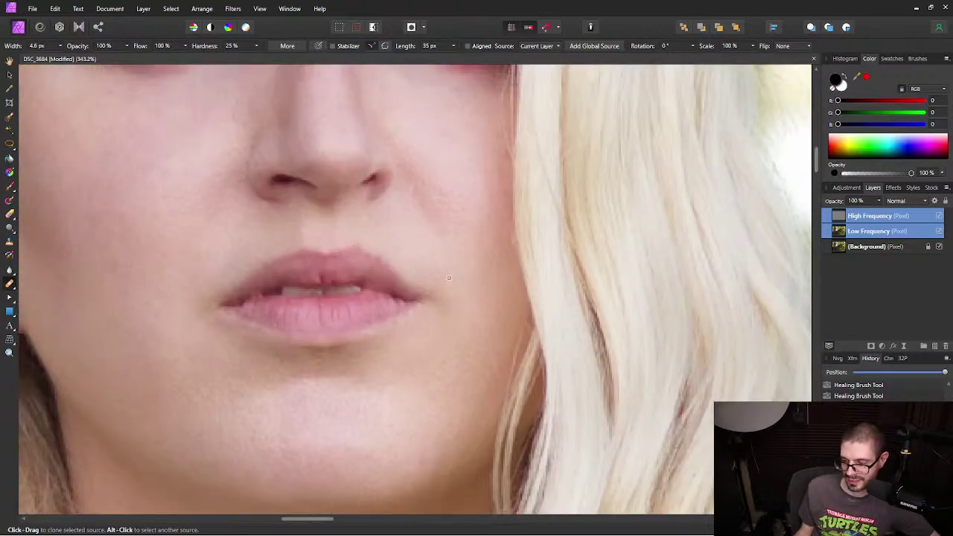
{"action": "scroll", "coordinate": [446, 279], "scroll_direction": "down", "scroll_amount": 4}
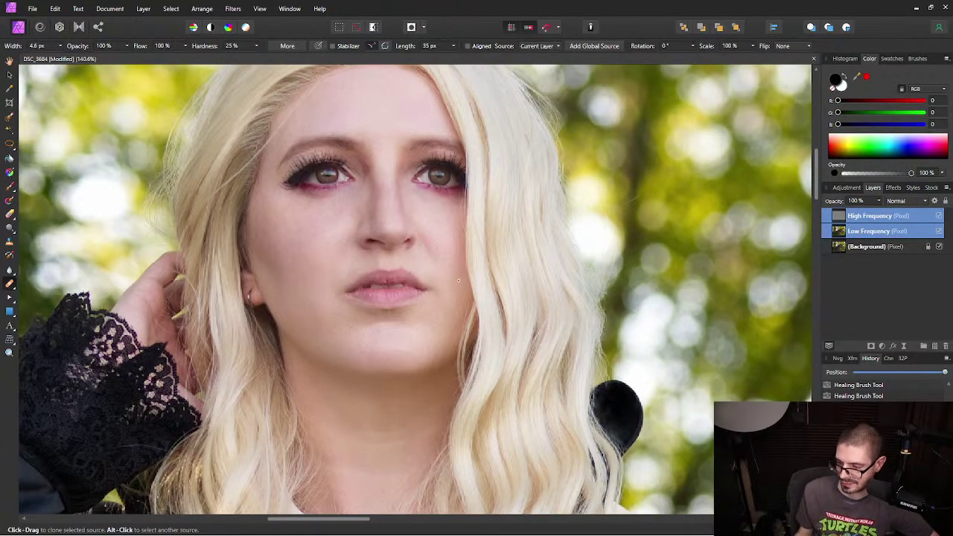
{"action": "scroll", "coordinate": [395, 307], "scroll_direction": "up", "scroll_amount": 5}
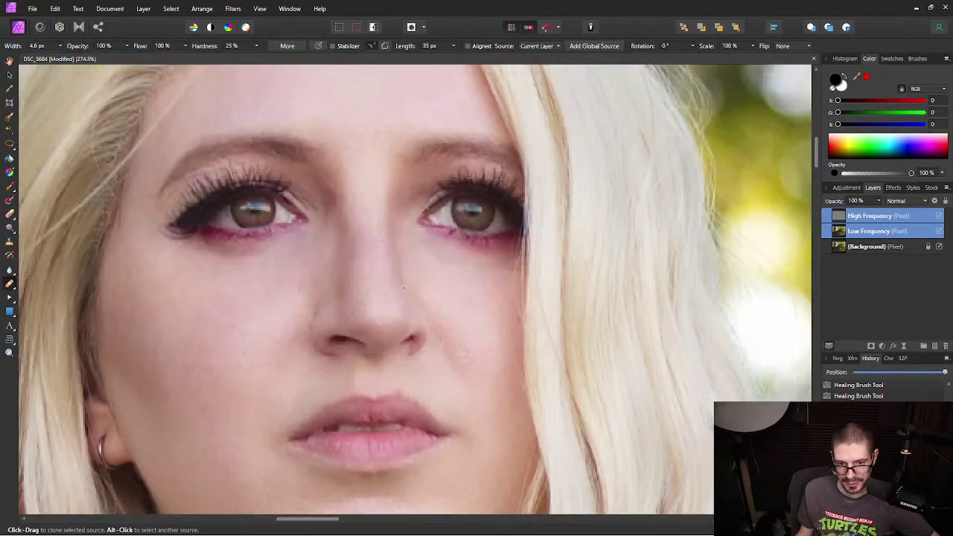
{"action": "scroll", "coordinate": [405, 288], "scroll_direction": "down", "scroll_amount": 2}
{"action": "scroll", "coordinate": [405, 288], "scroll_direction": "down", "scroll_amount": 1}
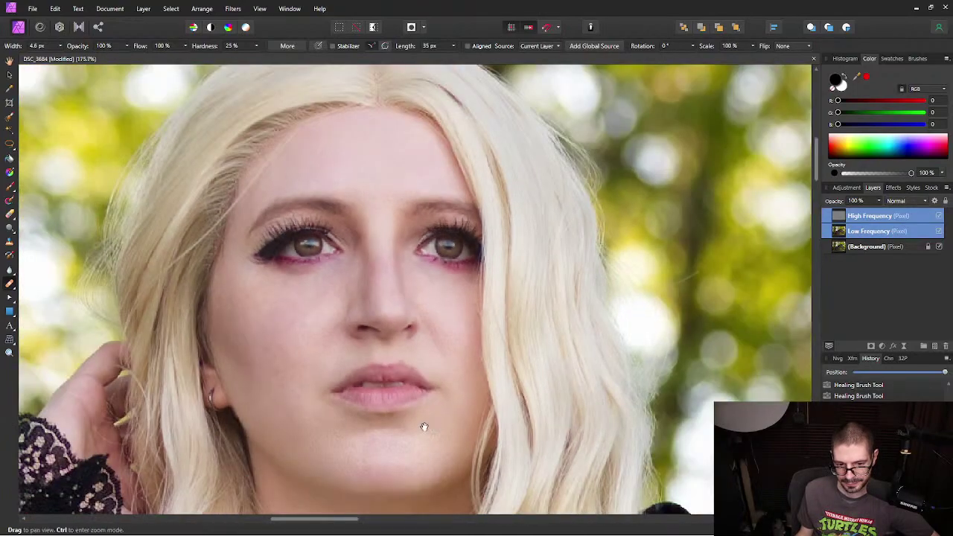
Step: Examine the loose hair strands over the neck and chest beside the white shirt collar
{"action": "scroll", "coordinate": [453, 323], "scroll_direction": "down", "scroll_amount": 6}
{"action": "scroll", "coordinate": [466, 388], "scroll_direction": "down", "scroll_amount": 6}
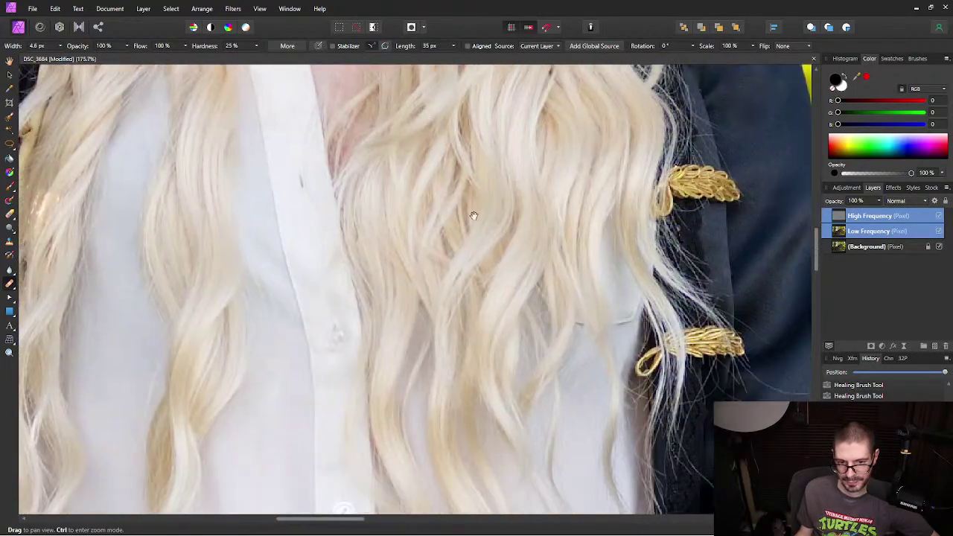
{"action": "left_click_drag", "start_coordinate": [434, 109], "coordinate": [490, 362]}
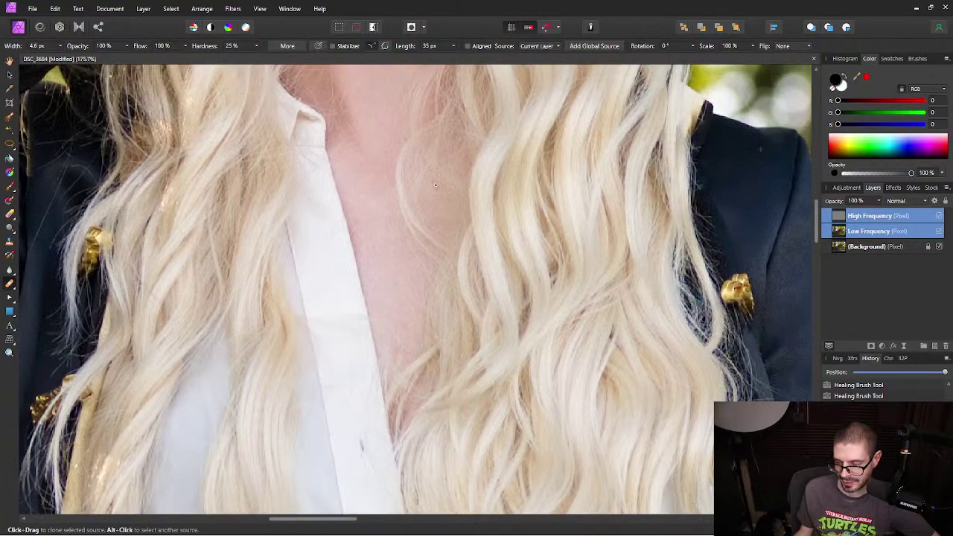
{"action": "scroll", "coordinate": [421, 217], "scroll_direction": "up", "scroll_amount": 6}
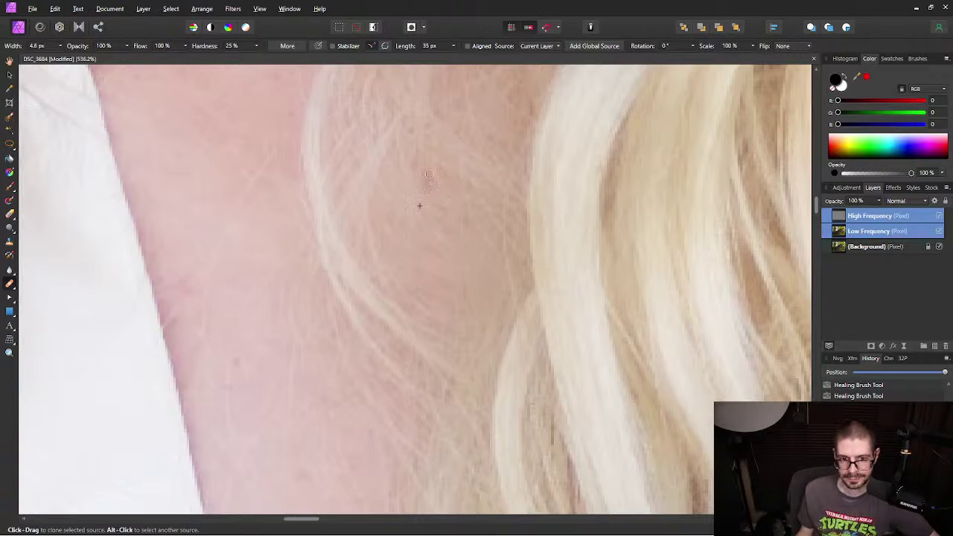
{"action": "scroll", "coordinate": [429, 294], "scroll_direction": "down", "scroll_amount": 5}
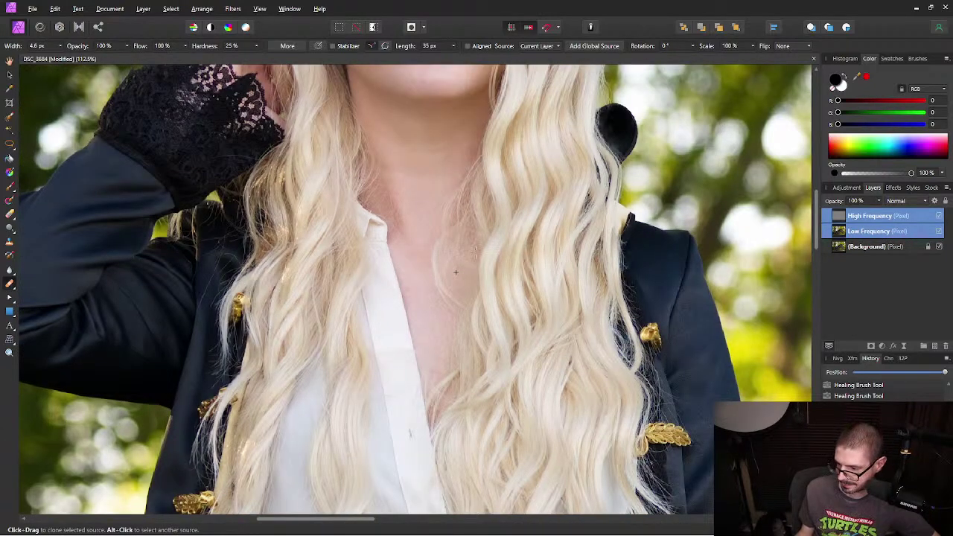
{"action": "scroll", "coordinate": [455, 273], "scroll_direction": "up", "scroll_amount": 5}
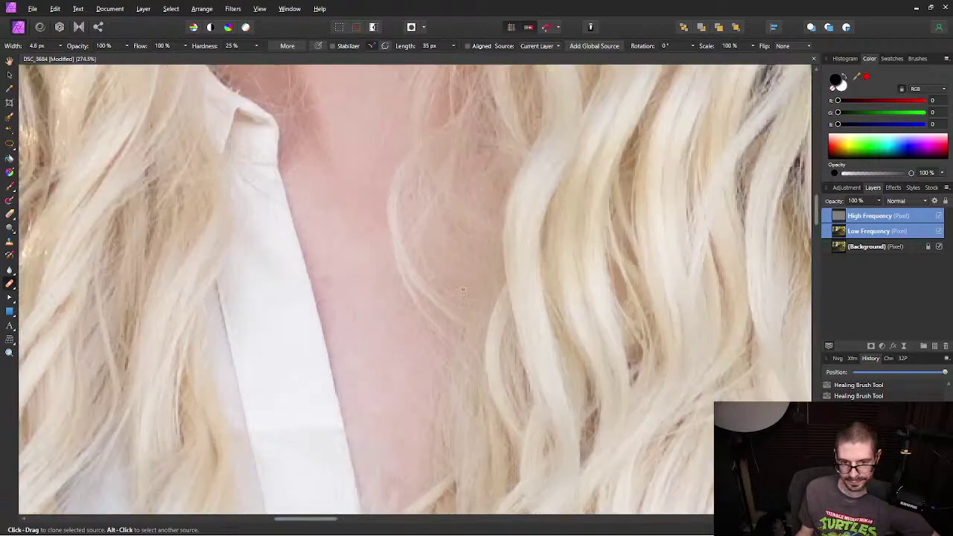
{"action": "scroll", "coordinate": [456, 272], "scroll_direction": "down", "scroll_amount": 2}
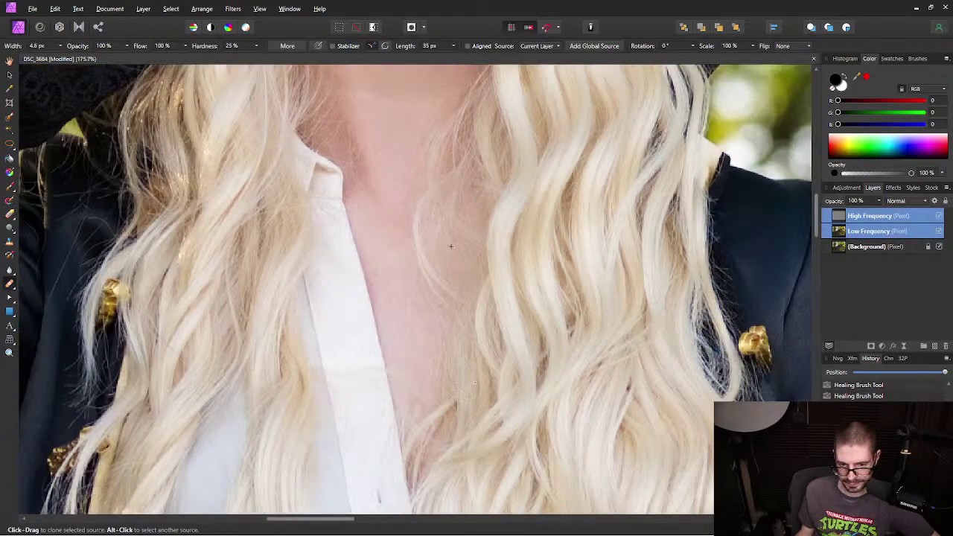
{"action": "scroll", "coordinate": [450, 246], "scroll_direction": "down", "scroll_amount": 1}
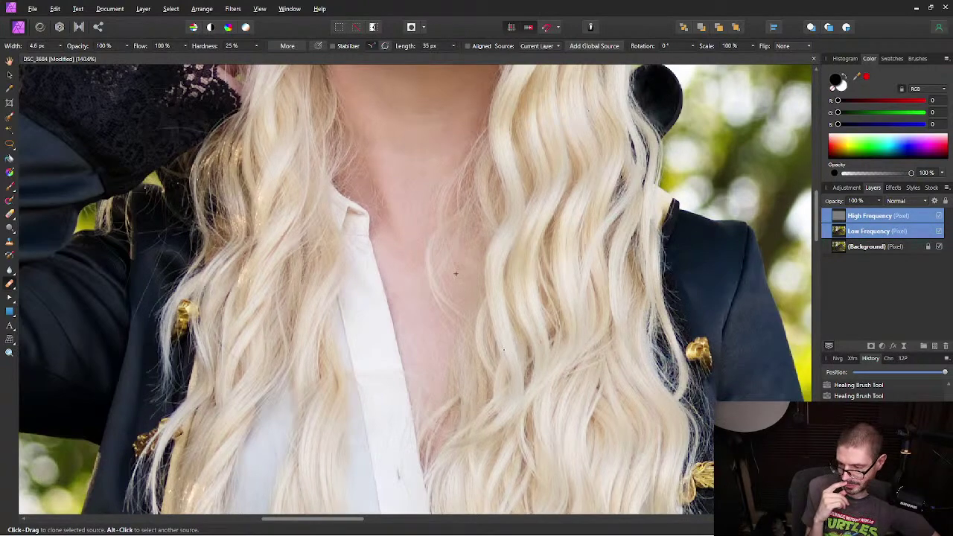
{"action": "scroll", "coordinate": [456, 274], "scroll_direction": "up", "scroll_amount": 2}
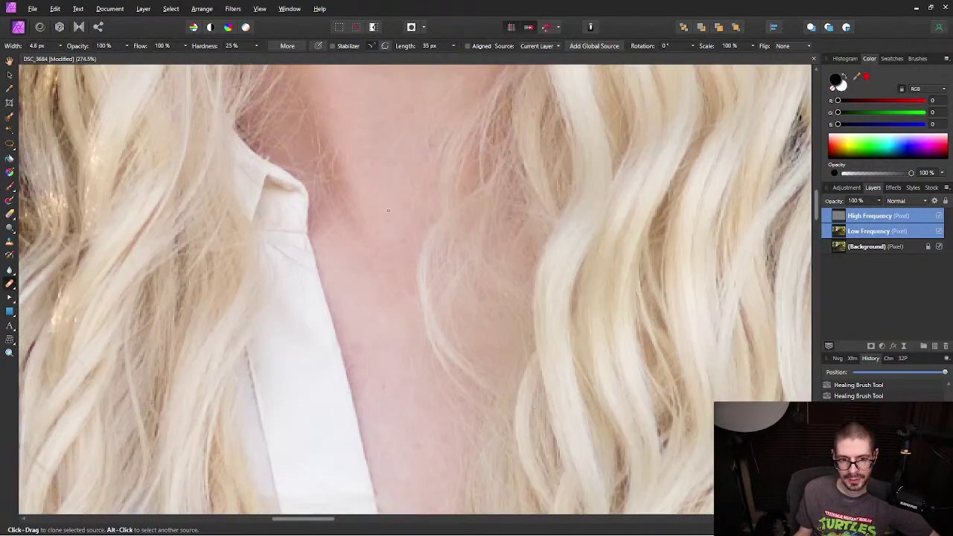
{"action": "scroll", "coordinate": [472, 144], "scroll_direction": "up", "scroll_amount": 2}
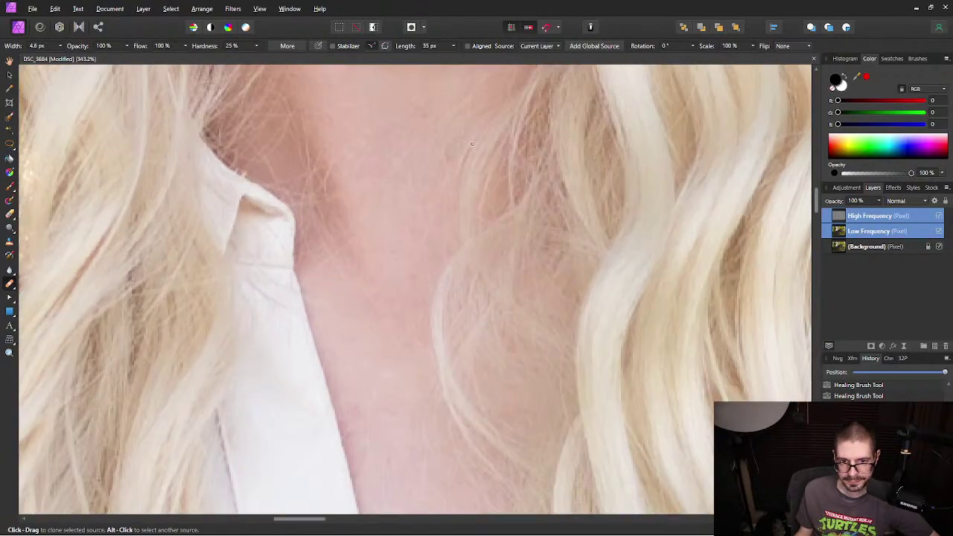
Step: Check the neck, forehead and upper outer hair edge for remaining distractions, and save the document
{"action": "left_click_drag", "start_coordinate": [515, 111], "coordinate": [514, 198]}
{"action": "left_click_drag", "start_coordinate": [481, 67], "coordinate": [504, 393]}
{"action": "scroll", "coordinate": [591, 400], "scroll_direction": "up", "scroll_amount": 6}
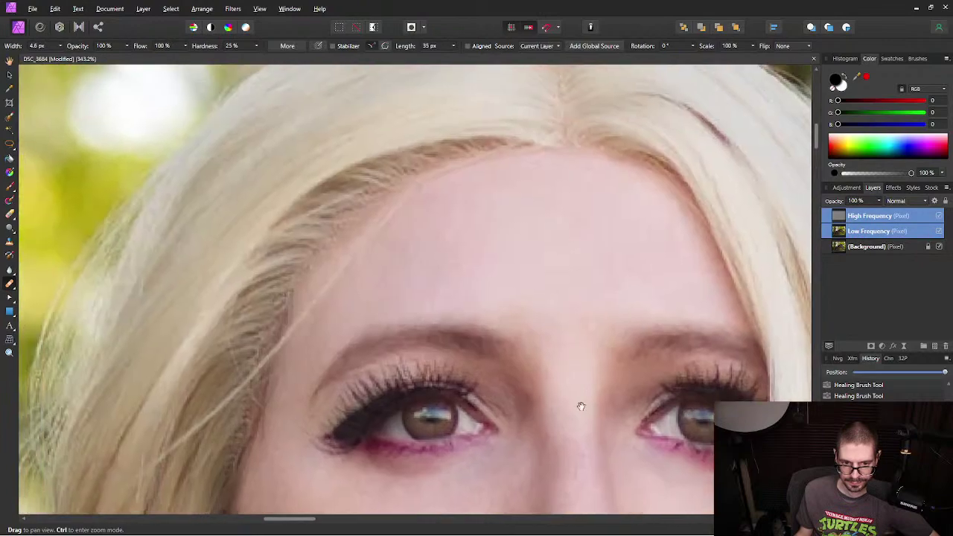
{"action": "left_click_drag", "start_coordinate": [593, 425], "coordinate": [466, 404]}
{"action": "scroll", "coordinate": [472, 359], "scroll_direction": "down", "scroll_amount": 6}
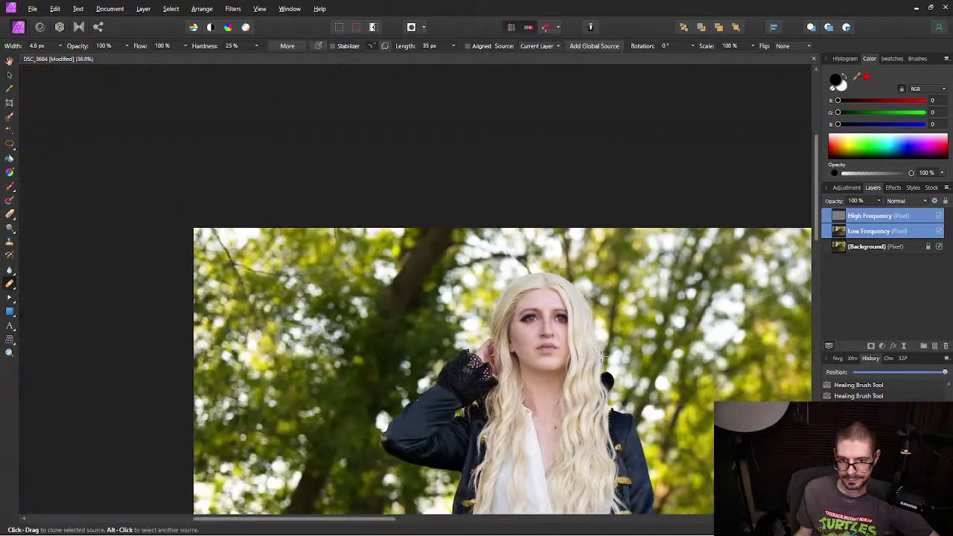
{"action": "scroll", "coordinate": [598, 299], "scroll_direction": "up", "scroll_amount": 3}
{"action": "scroll", "coordinate": [597, 298], "scroll_direction": "up", "scroll_amount": 8}
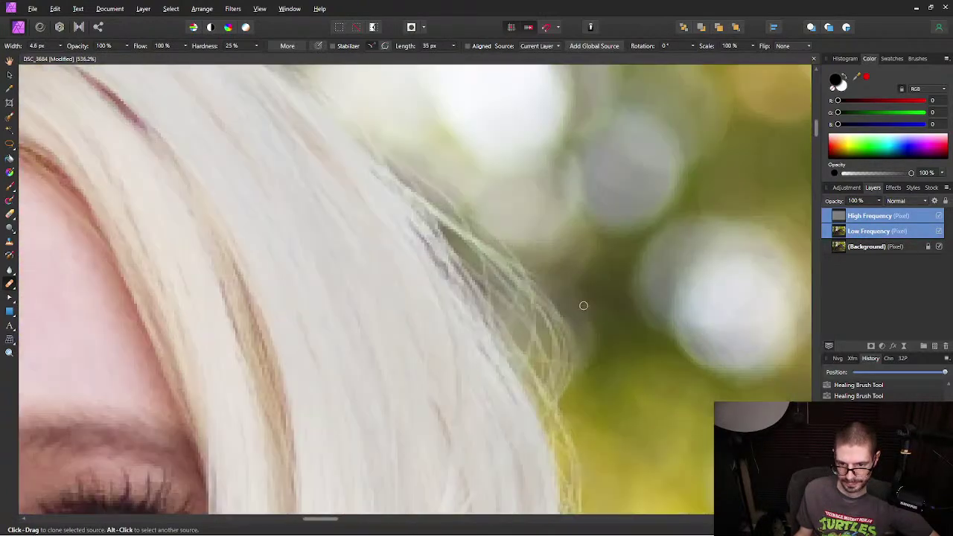
{"action": "key", "text": "ctrl+s"}
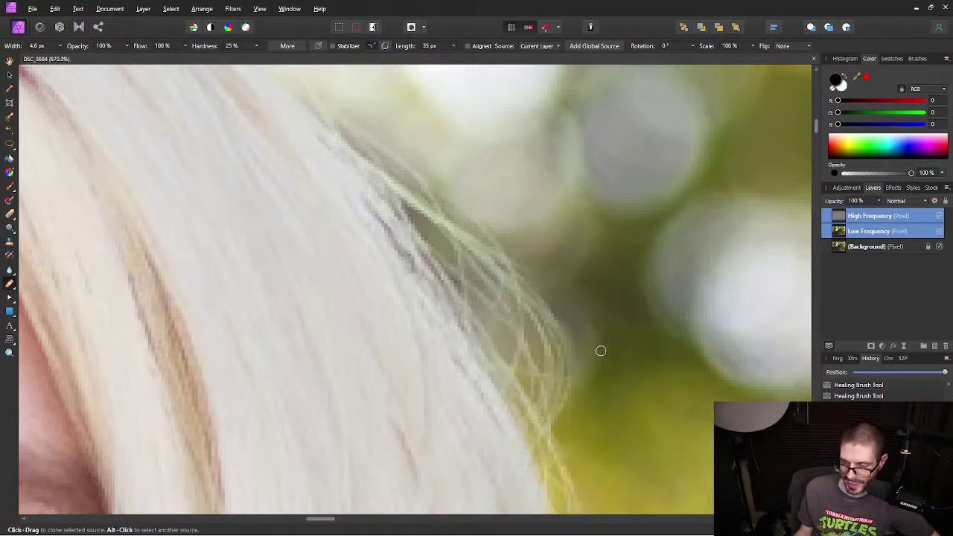
Step: Heal away the isolated stray hair in front of the dark tree trunk beside the face with the 4.6 px Healing Brush
{"action": "scroll", "coordinate": [597, 325], "scroll_direction": "down", "scroll_amount": 7}
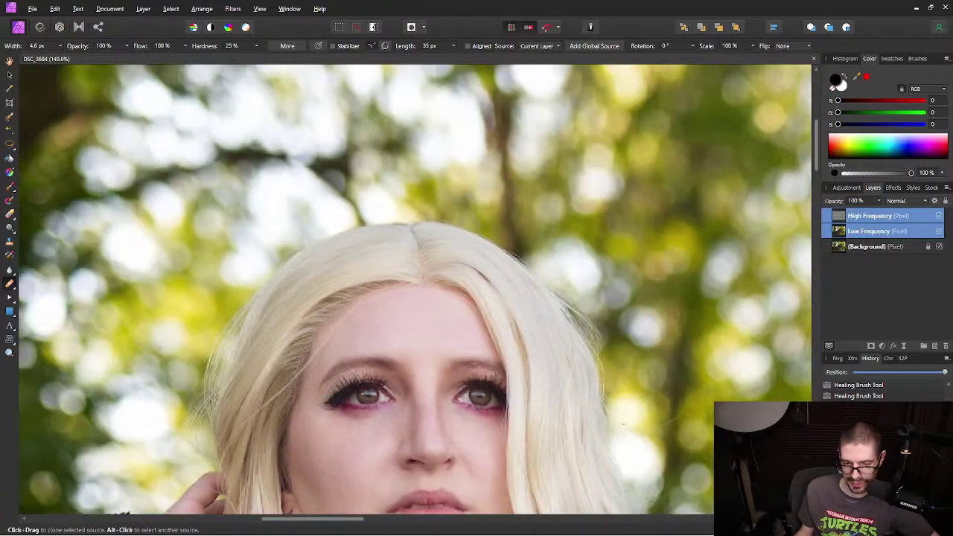
{"action": "left_click_drag", "start_coordinate": [628, 440], "coordinate": [440, 208]}
{"action": "scroll", "coordinate": [492, 201], "scroll_direction": "up", "scroll_amount": 4}
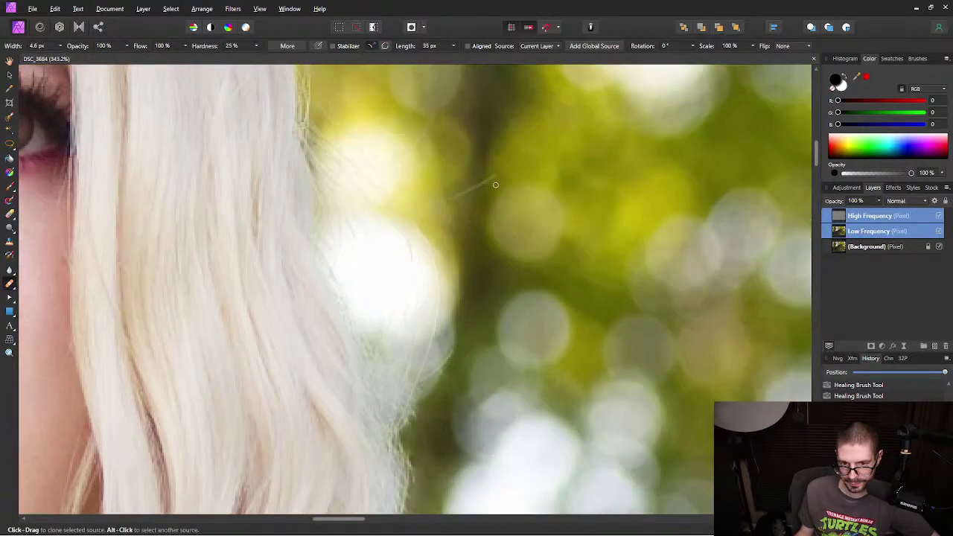
{"action": "scroll", "coordinate": [495, 185], "scroll_direction": "up", "scroll_amount": 3}
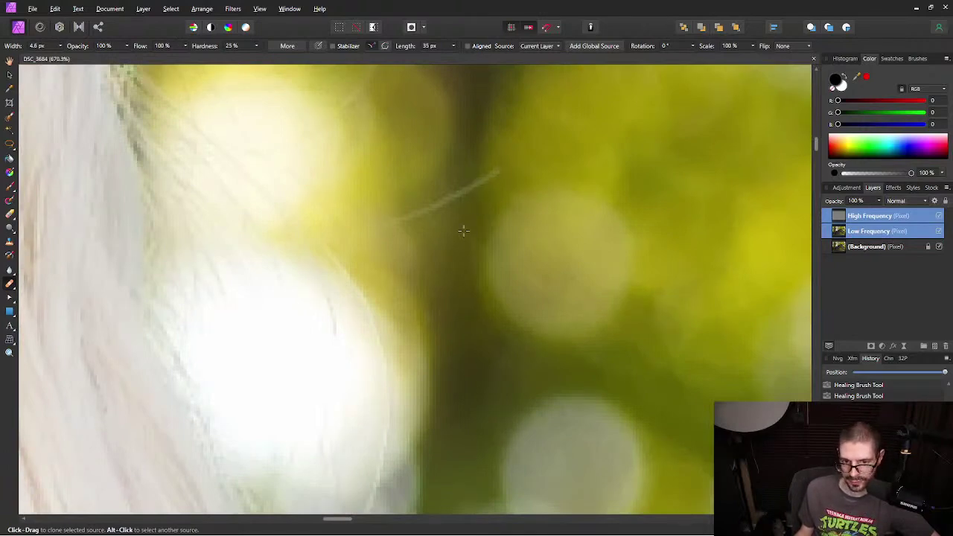
{"action": "mouse_move", "coordinate": [476, 181]}
{"action": "left_mouse_down"}
{"action": "mouse_move", "coordinate": [455, 192]}
{"action": "mouse_move", "coordinate": [493, 171]}
{"action": "mouse_move", "coordinate": [437, 200]}
{"action": "mouse_move", "coordinate": [435, 210]}
{"action": "left_mouse_up"}
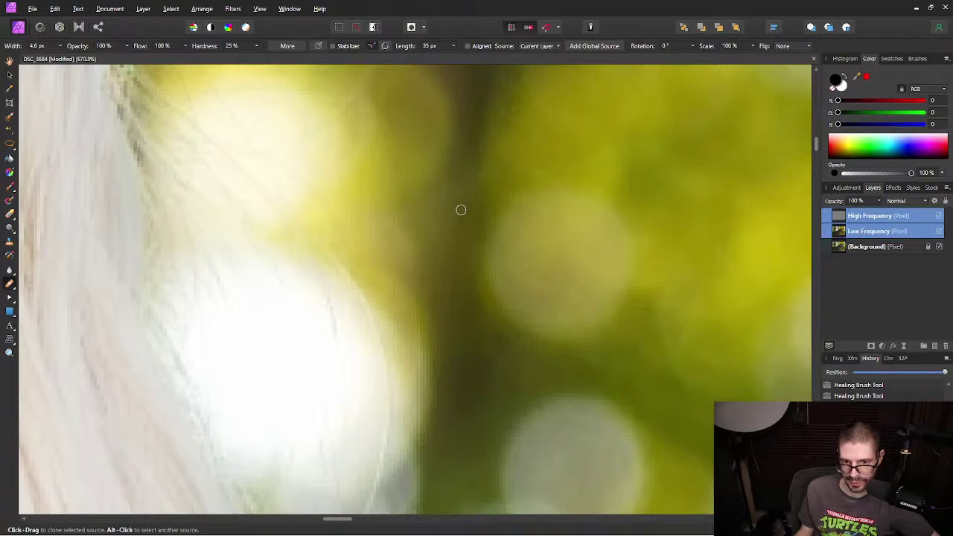
{"action": "scroll", "coordinate": [477, 252], "scroll_direction": "down", "scroll_amount": 6}
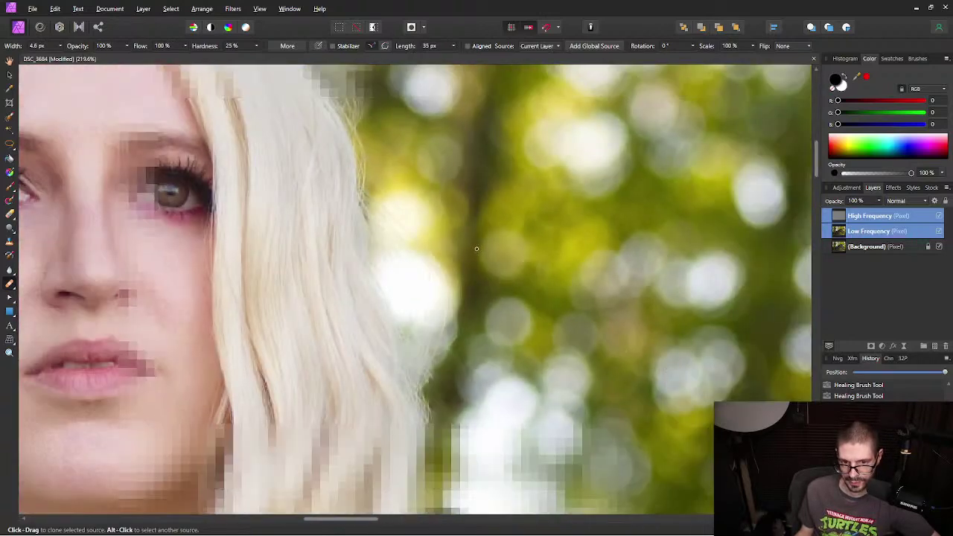
{"action": "scroll", "coordinate": [467, 227], "scroll_direction": "up", "scroll_amount": 2}
{"action": "scroll", "coordinate": [467, 227], "scroll_direction": "up", "scroll_amount": 3}
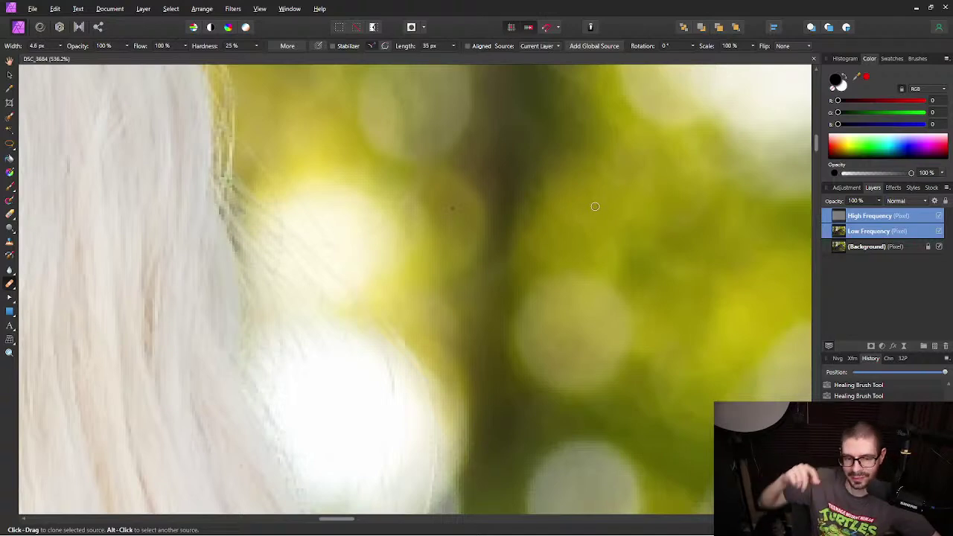
{"action": "scroll", "coordinate": [449, 263], "scroll_direction": "down", "scroll_amount": 5}
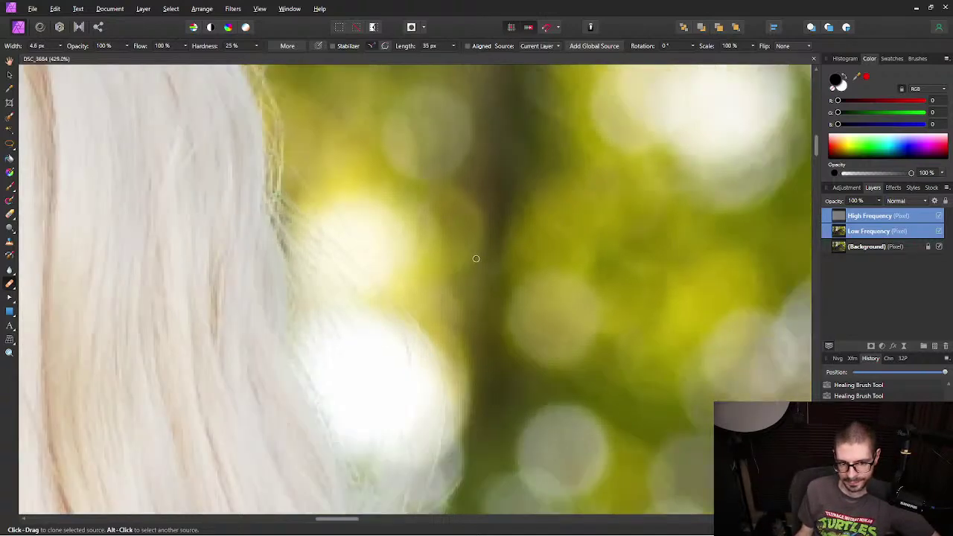
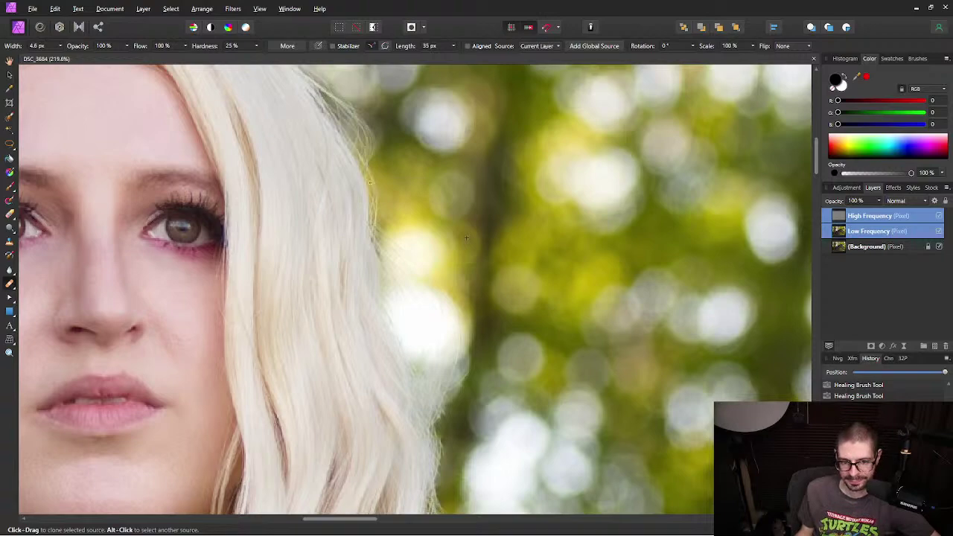
Step: Heal the flyaway strands sticking out from the upper outer edge of the hair into the blurred background
{"action": "scroll", "coordinate": [466, 238], "scroll_direction": "down", "scroll_amount": 3}
{"action": "scroll", "coordinate": [398, 117], "scroll_direction": "up", "scroll_amount": 6}
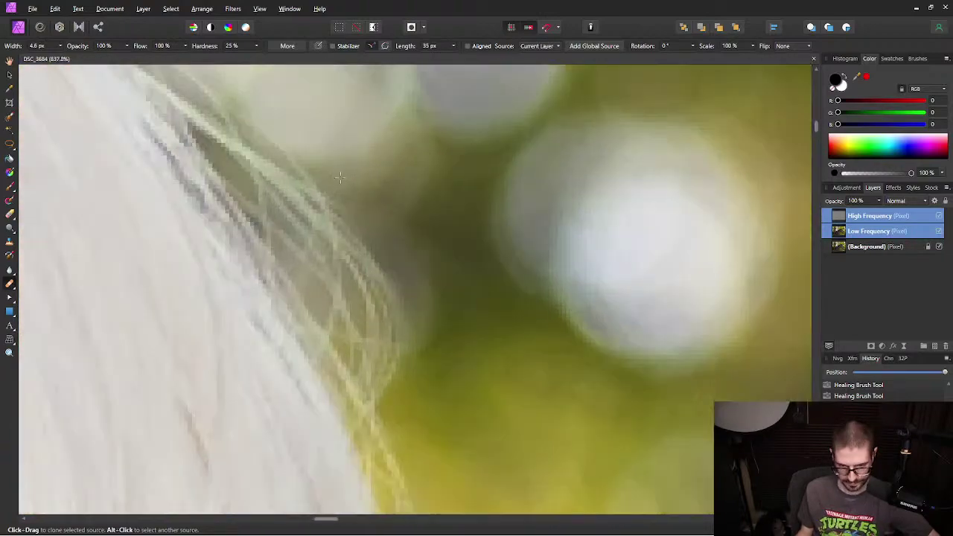
{"action": "left_click_drag", "start_coordinate": [335, 201], "coordinate": [298, 169]}
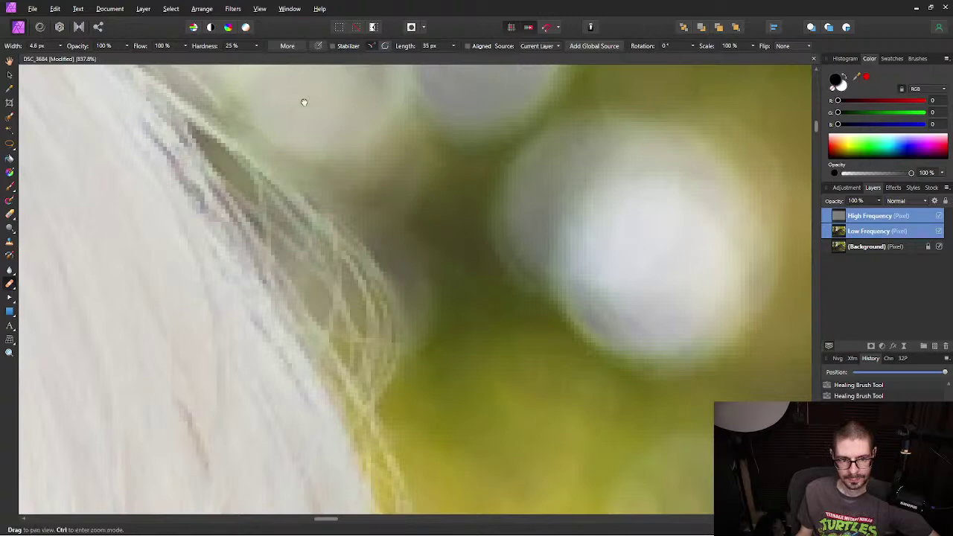
{"action": "left_click_drag", "start_coordinate": [292, 89], "coordinate": [446, 215]}
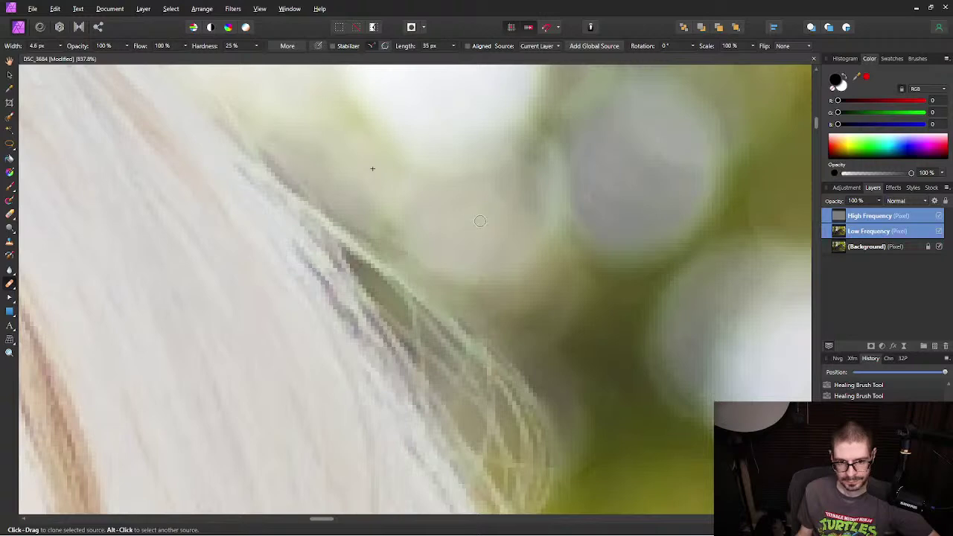
{"action": "scroll", "coordinate": [481, 251], "scroll_direction": "down", "scroll_amount": 3}
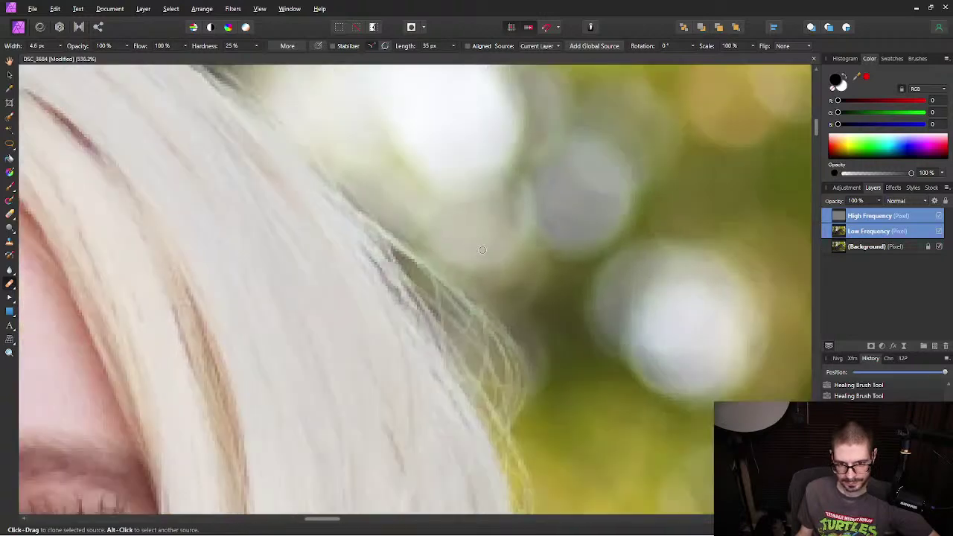
{"action": "scroll", "coordinate": [486, 256], "scroll_direction": "up", "scroll_amount": 3}
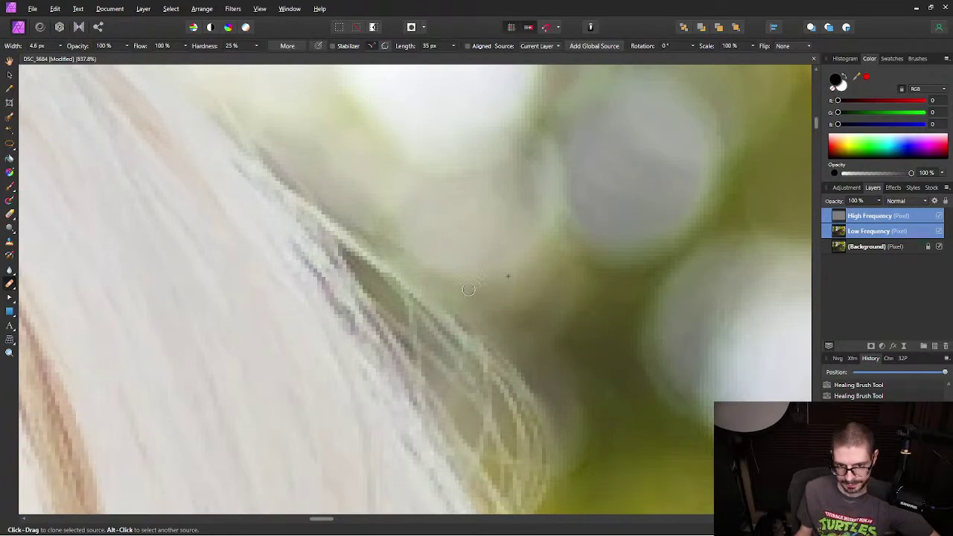
Step: Examine the head and face at portrait size and the outer hair edge above the black round shape up close
{"action": "scroll", "coordinate": [507, 313], "scroll_direction": "down", "scroll_amount": 5}
{"action": "scroll", "coordinate": [548, 364], "scroll_direction": "up", "scroll_amount": 2}
{"action": "scroll", "coordinate": [549, 366], "scroll_direction": "down", "scroll_amount": 4}
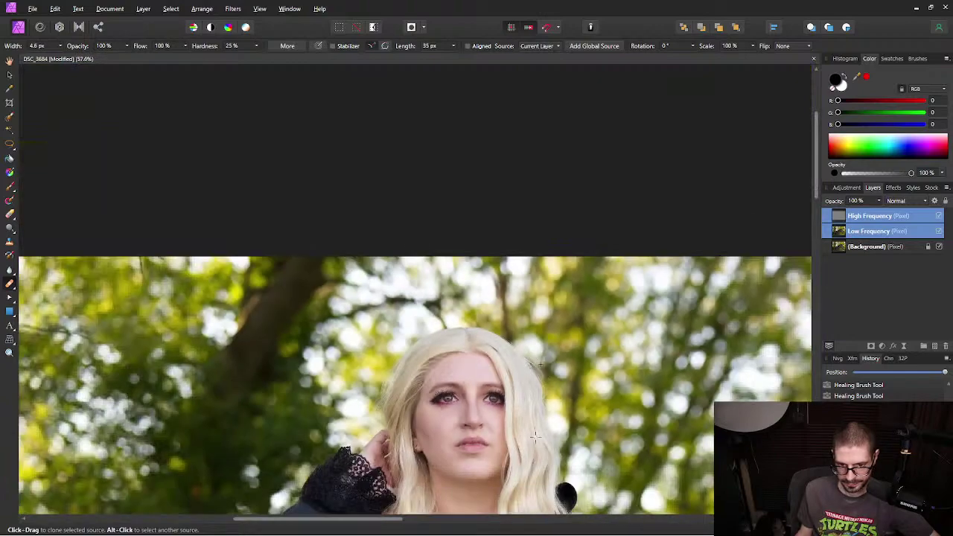
{"action": "left_click_drag", "start_coordinate": [503, 444], "coordinate": [484, 248]}
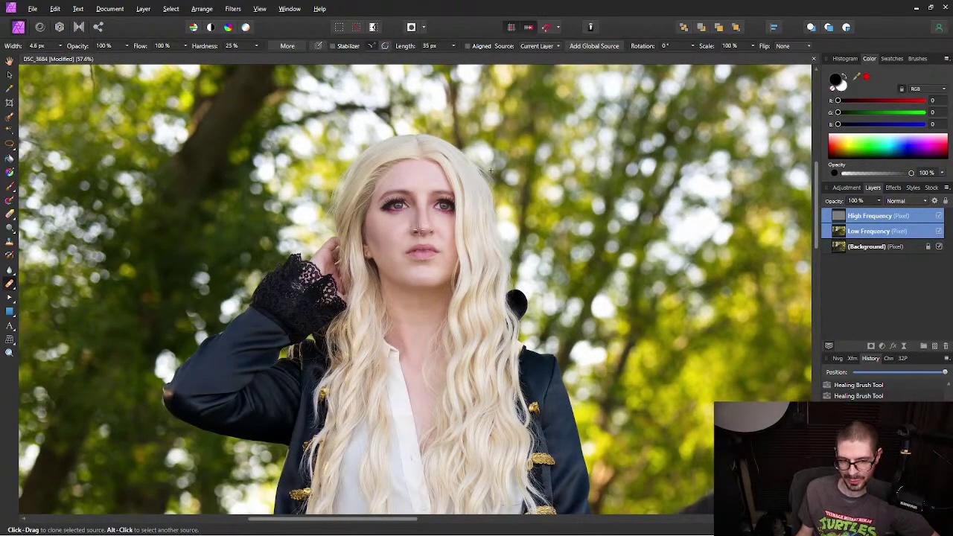
{"action": "scroll", "coordinate": [450, 178], "scroll_direction": "up", "scroll_amount": 3}
{"action": "scroll", "coordinate": [467, 218], "scroll_direction": "down", "scroll_amount": 2}
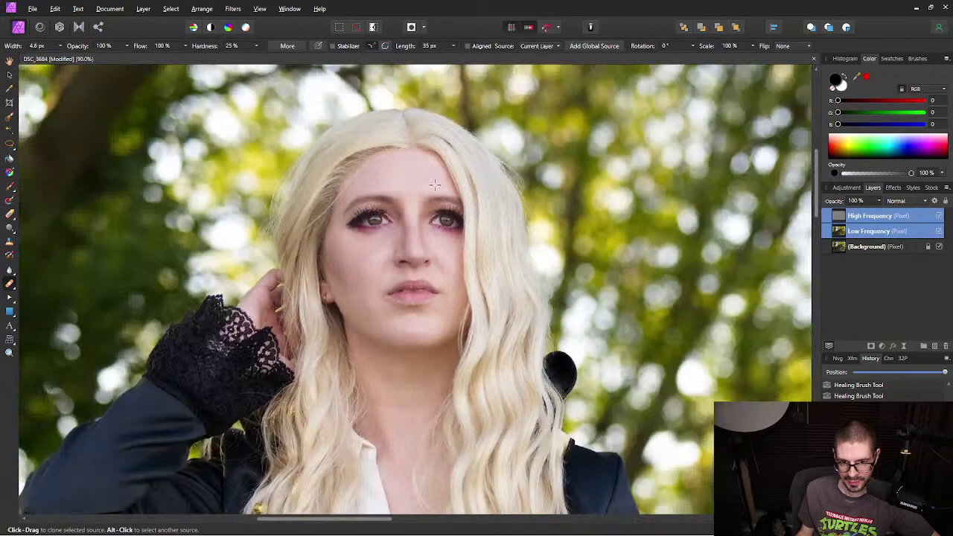
{"action": "scroll", "coordinate": [468, 218], "scroll_direction": "down", "scroll_amount": 1}
{"action": "scroll", "coordinate": [492, 231], "scroll_direction": "up", "scroll_amount": 4}
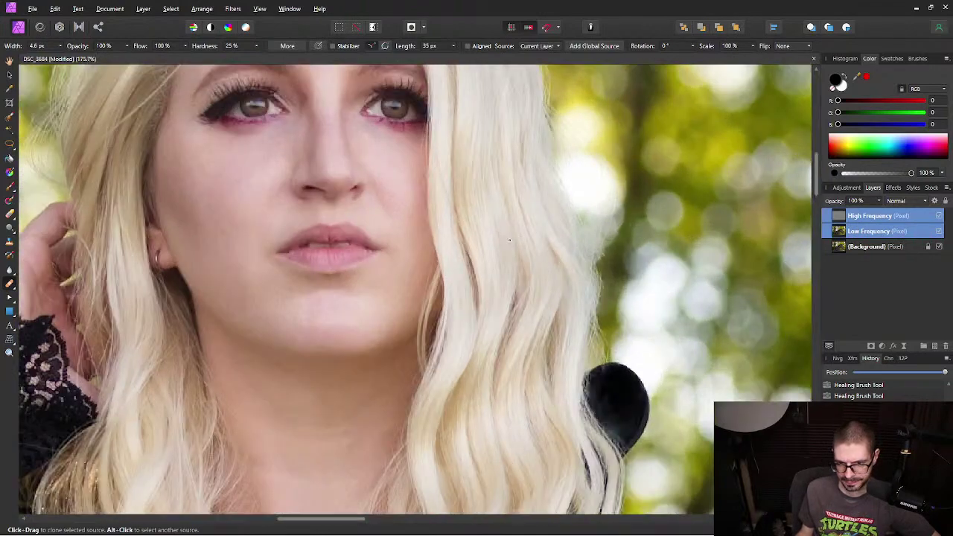
{"action": "scroll", "coordinate": [611, 231], "scroll_direction": "up", "scroll_amount": 6}
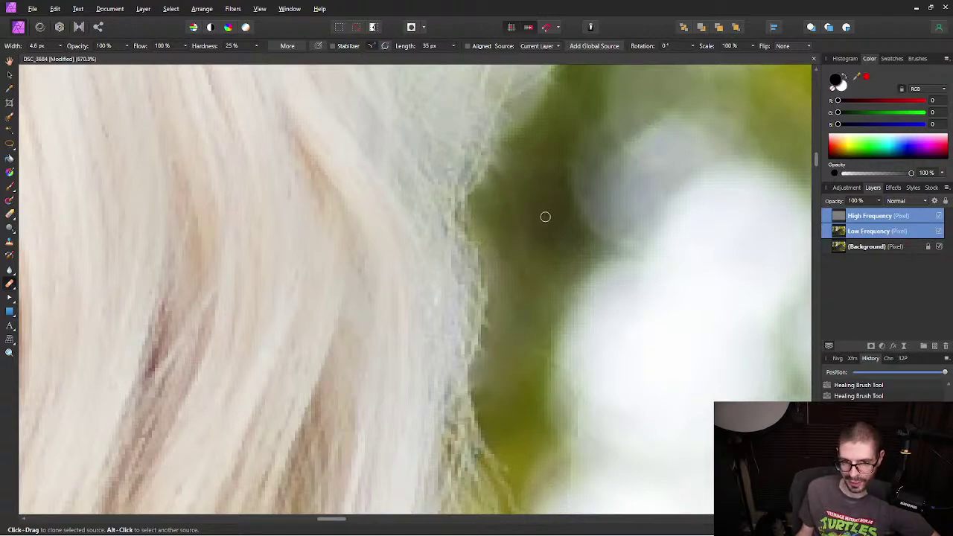
{"action": "scroll", "coordinate": [549, 217], "scroll_direction": "down", "scroll_amount": 4}
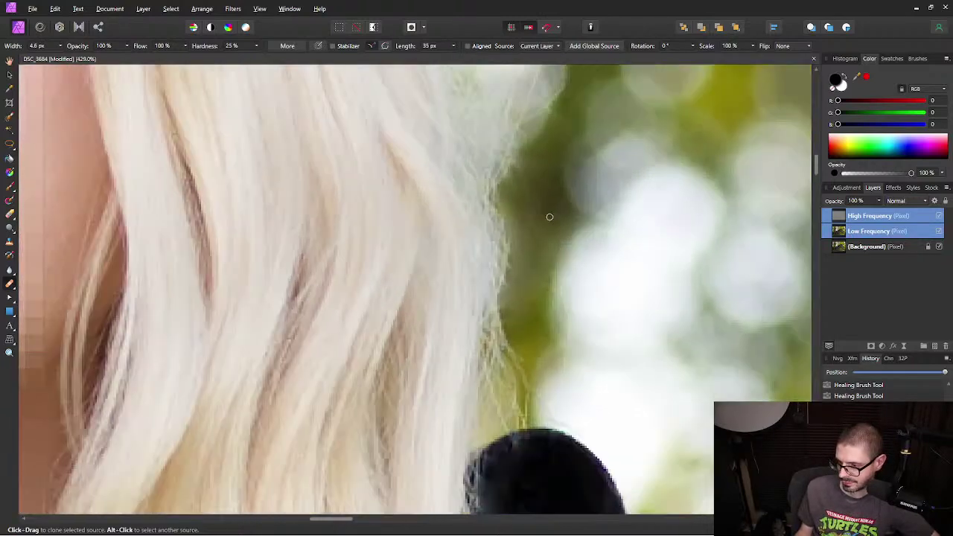
{"action": "scroll", "coordinate": [550, 215], "scroll_direction": "down", "scroll_amount": 1}
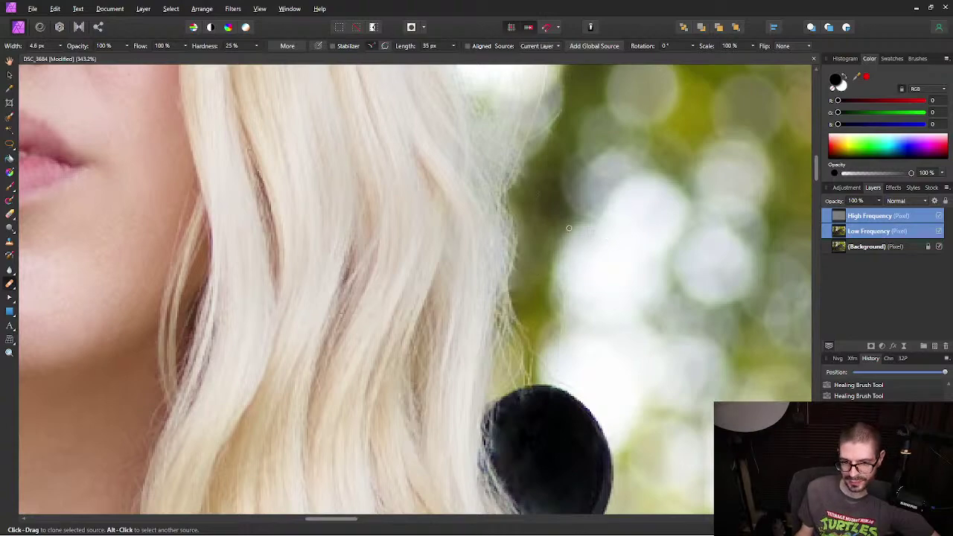
Step: Enlarge the Healing Brush to 16.2 px and heal the fine stray hairs over the black round shape beside the hair
{"action": "scroll", "coordinate": [569, 227], "scroll_direction": "down", "scroll_amount": 10}
{"action": "scroll", "coordinate": [581, 254], "scroll_direction": "up", "scroll_amount": 7}
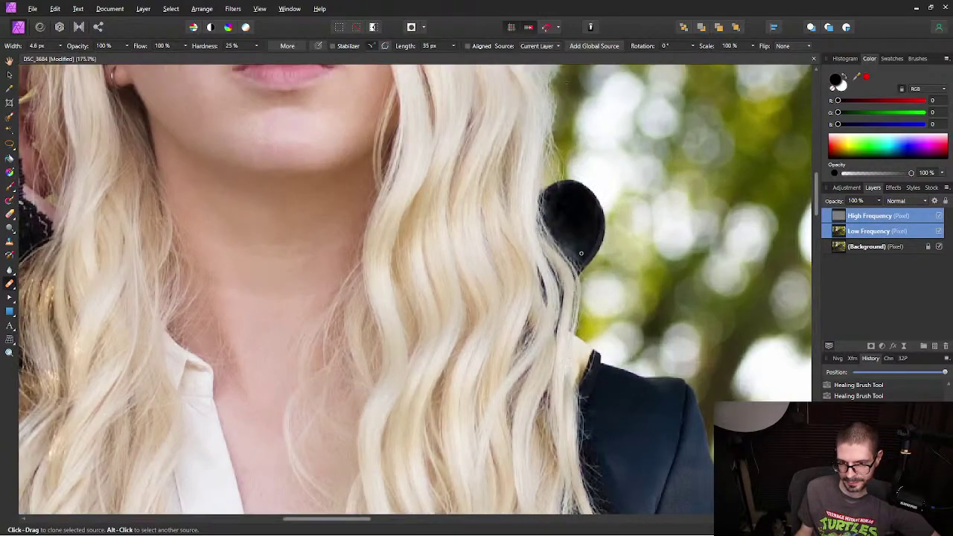
{"action": "scroll", "coordinate": [581, 254], "scroll_direction": "up", "scroll_amount": 4}
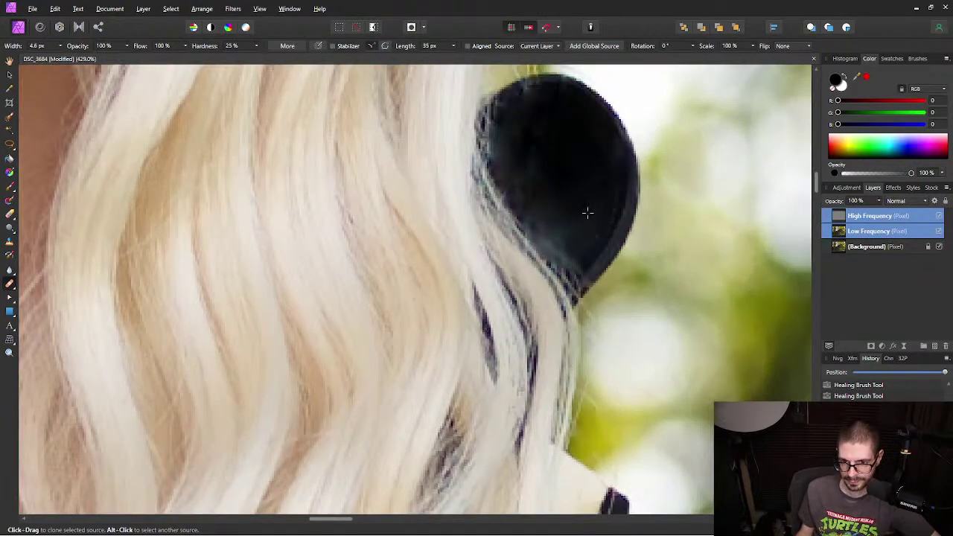
{"action": "key", "text": "bracketright"}
{"action": "key", "text": "bracketright"}
{"action": "key", "text": "bracketright"}
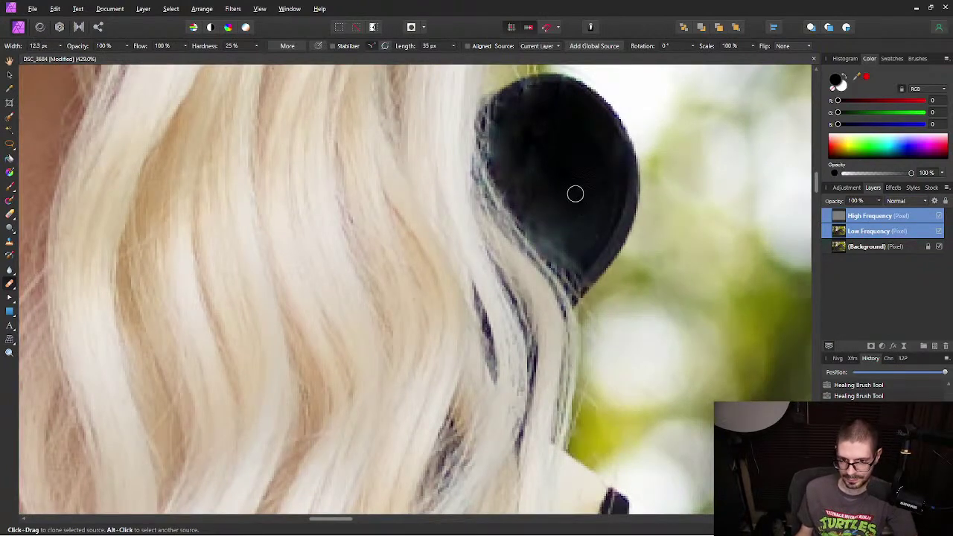
{"action": "key", "text": "bracketright"}
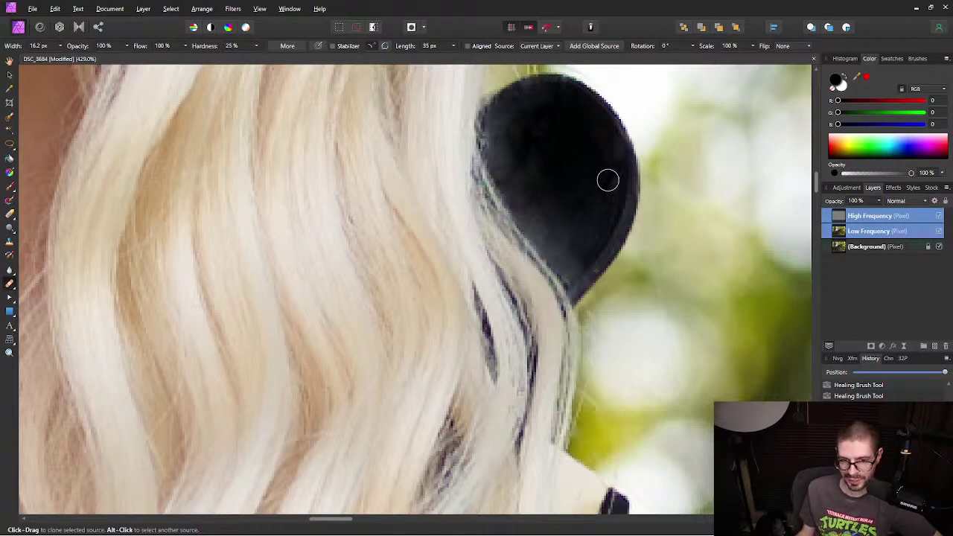
Step: Reduce the Healing Brush to 11.7 px and heal the long stray hair crossing the jacket sleeve beside the lower gold trim
{"action": "scroll", "coordinate": [589, 163], "scroll_direction": "down", "scroll_amount": 2}
{"action": "scroll", "coordinate": [585, 158], "scroll_direction": "down", "scroll_amount": 3}
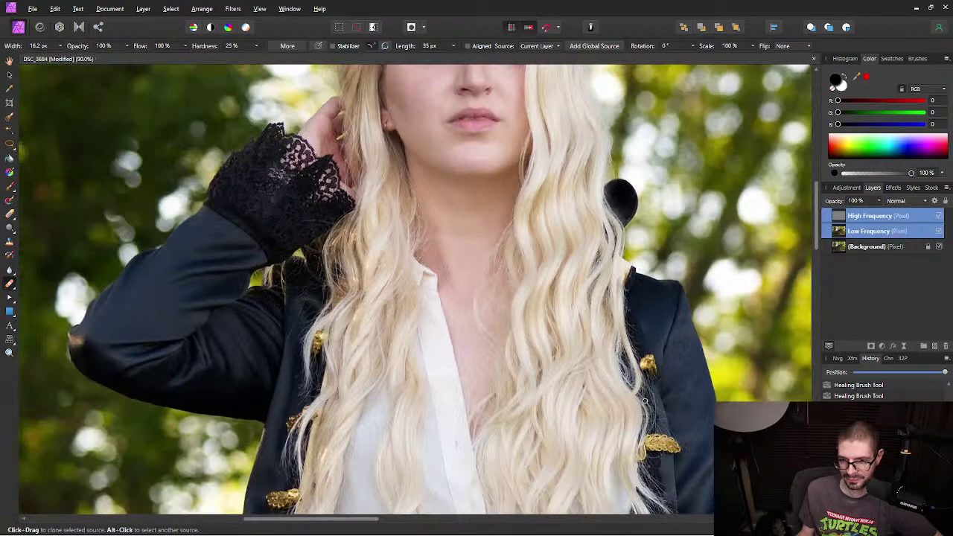
{"action": "left_click_drag", "start_coordinate": [700, 445], "coordinate": [495, 168]}
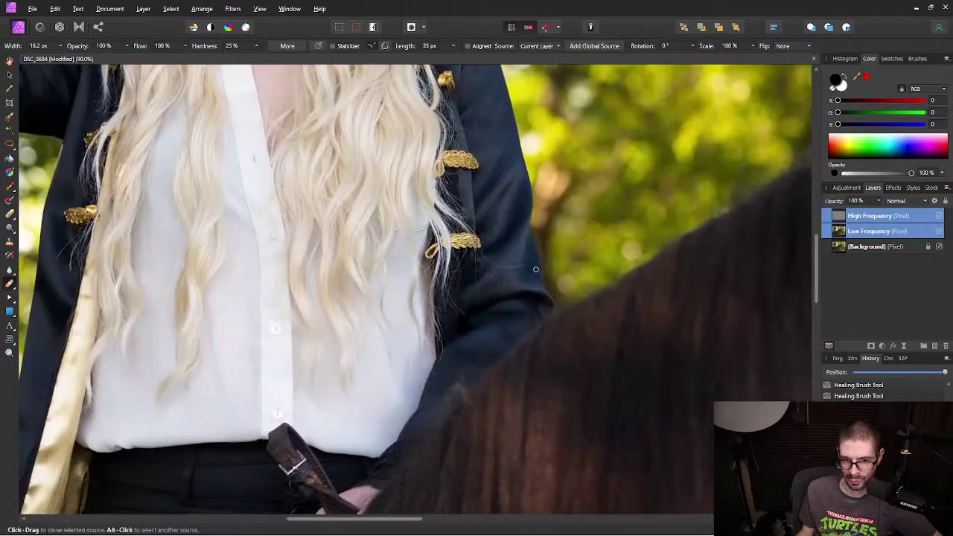
{"action": "scroll", "coordinate": [537, 269], "scroll_direction": "up", "scroll_amount": 4}
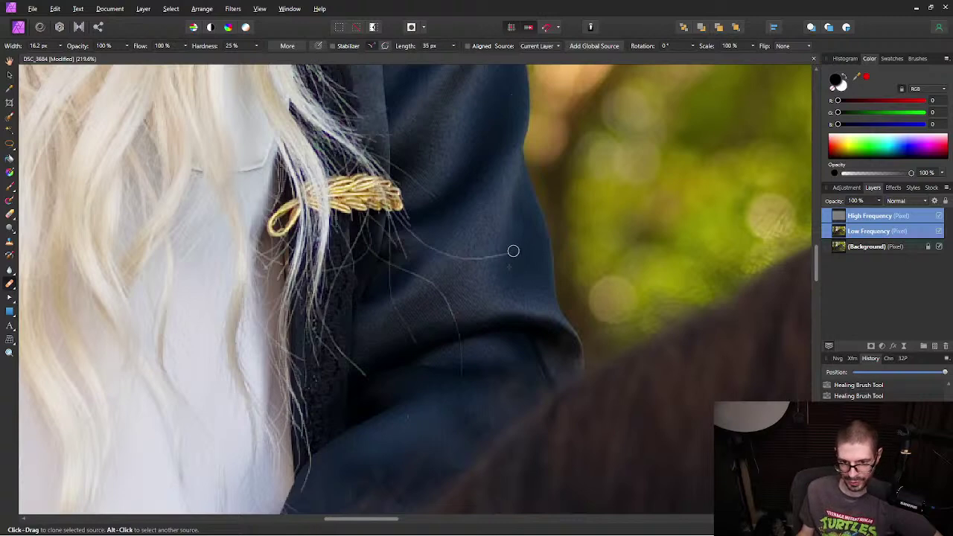
{"action": "key", "text": "bracketleft"}
{"action": "key", "text": "bracketleft"}
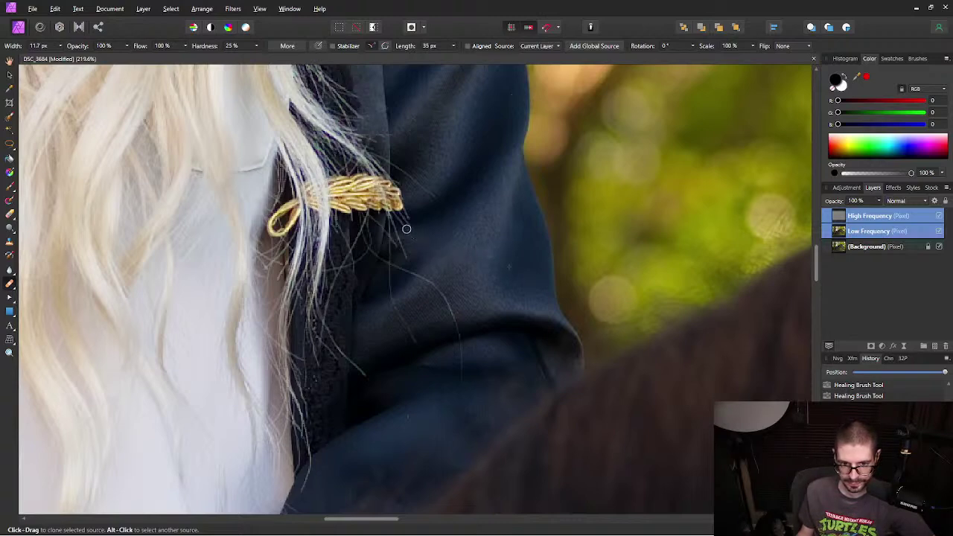
Step: Save the document and try healing the curved stray hair on the jacket sleeve with both frequency layers selected
{"action": "left_click_drag", "start_coordinate": [483, 304], "coordinate": [569, 216]}
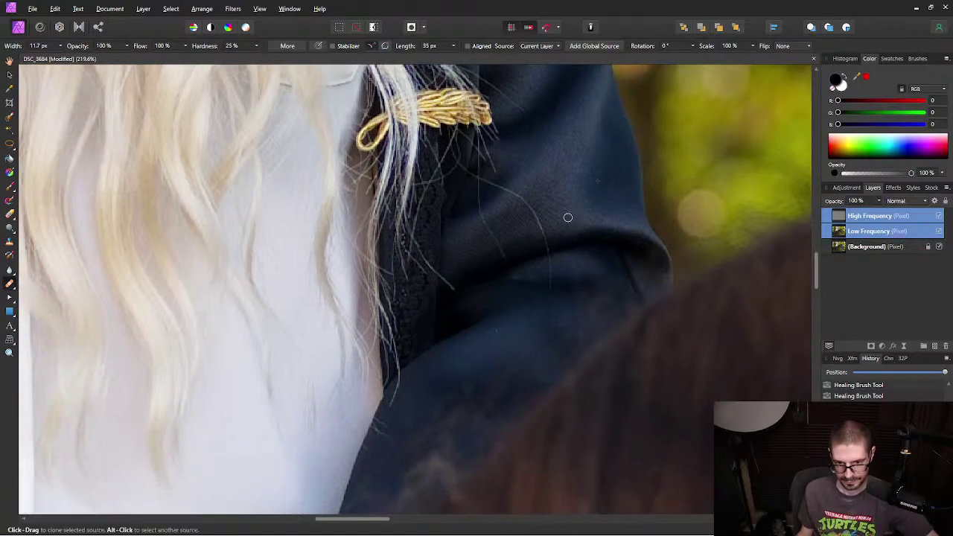
{"action": "key", "text": "ctrl+s"}
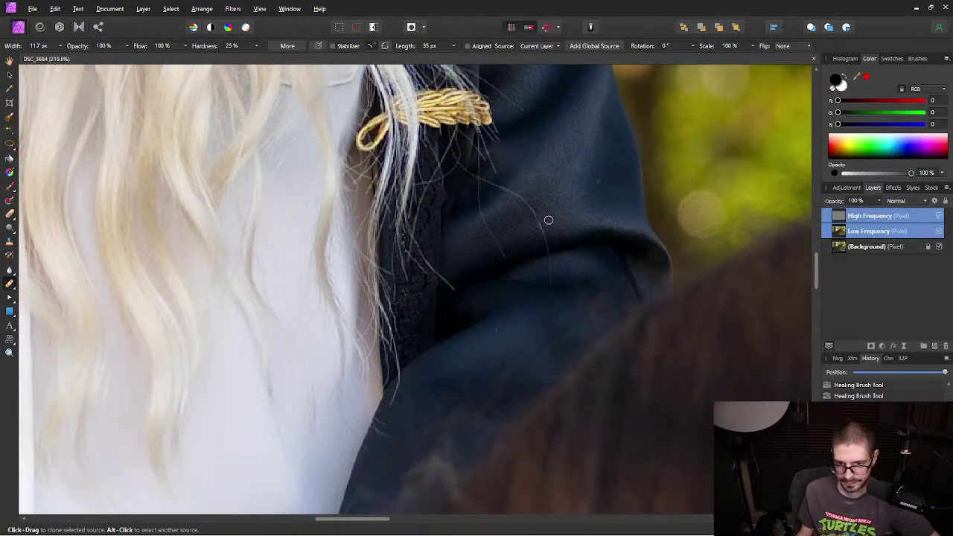
{"action": "left_click_drag", "start_coordinate": [540, 222], "coordinate": [530, 202]}
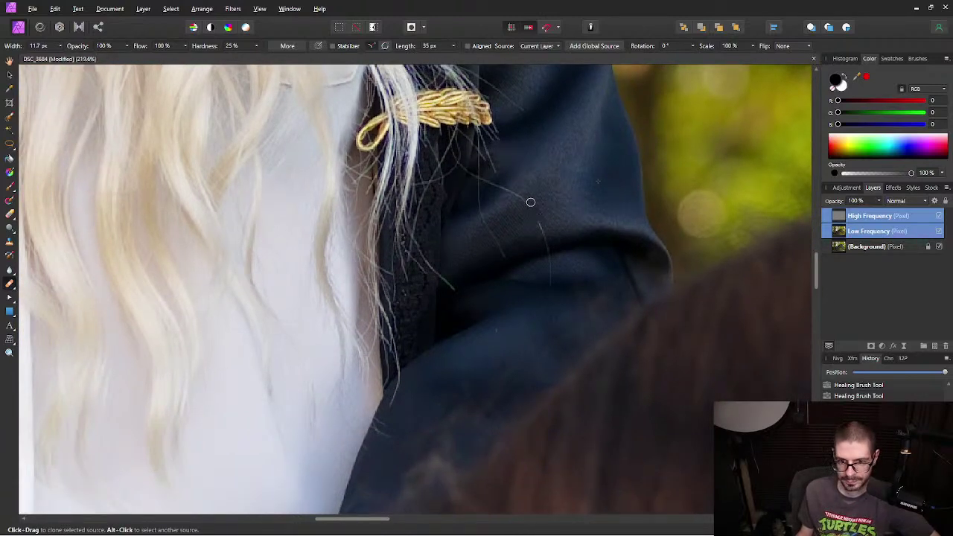
Step: Make Low Frequency the only selected layer and isolate it for a close-up of the stray hairs on the sleeve
{"action": "left_click", "coordinate": [915, 231]}
{"action": "scroll", "coordinate": [555, 224], "scroll_direction": "up", "scroll_amount": 3}
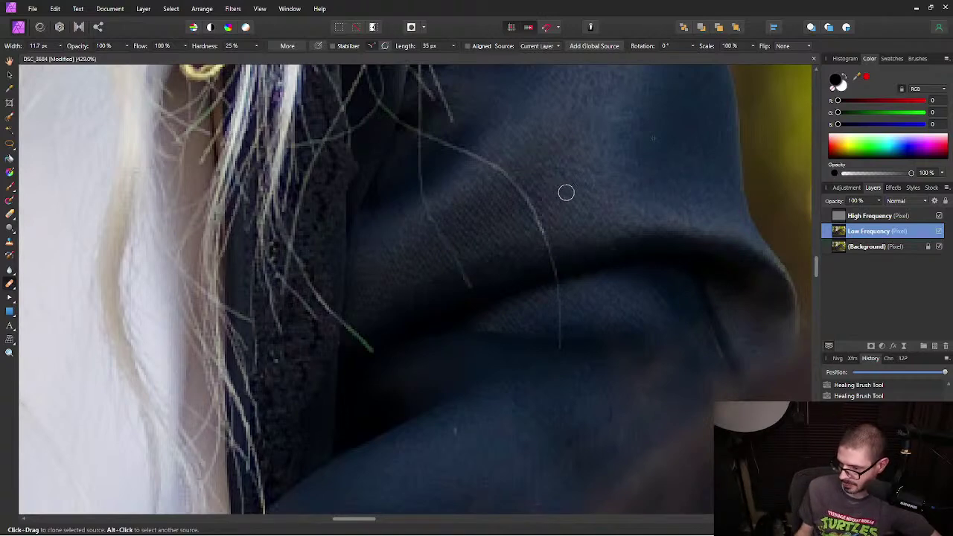
{"action": "scroll", "coordinate": [566, 193], "scroll_direction": "up", "scroll_amount": 2}
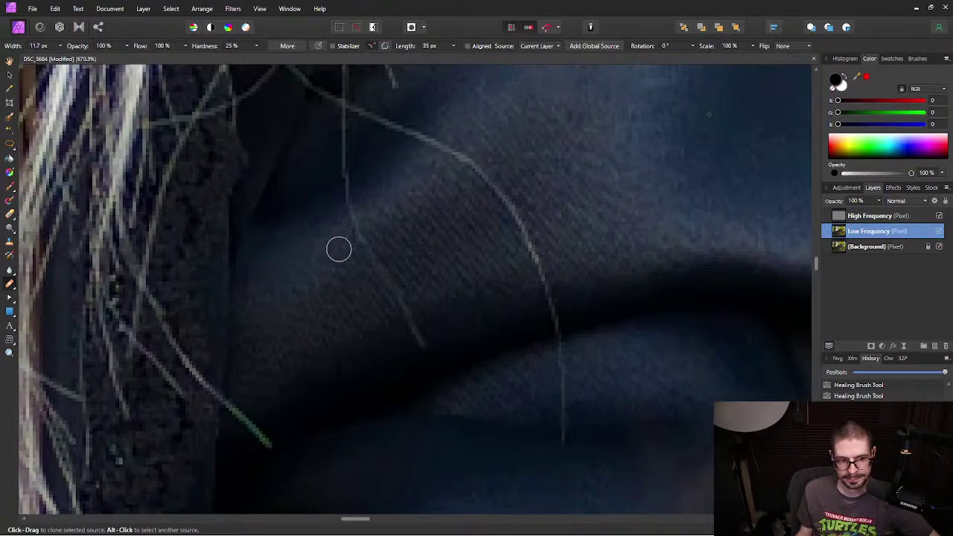
{"action": "left_click", "coordinate": [938, 231], "text": "alt"}
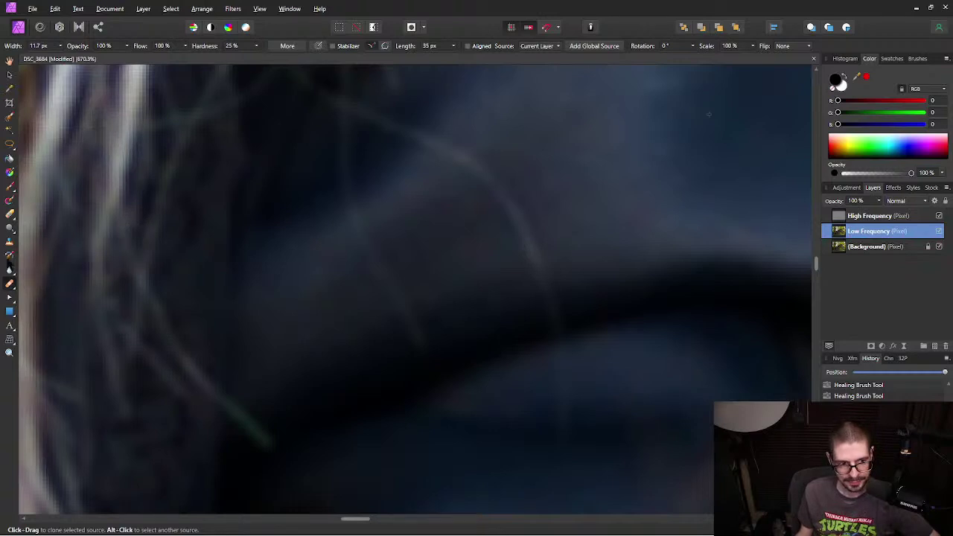
Step: Switch to the Inpainting Brush at 8.2 px and inpaint the long curved stray hair across the sleeve fold
{"action": "left_click", "coordinate": [10, 284]}
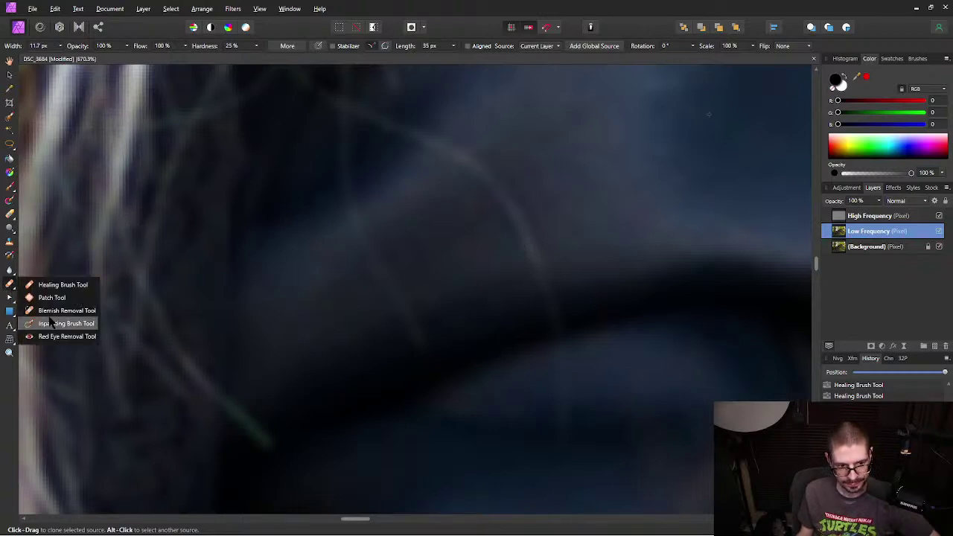
{"action": "left_click", "coordinate": [53, 323]}
{"action": "key", "text": "bracketright"}
{"action": "key", "text": "bracketright"}
{"action": "left_click_drag", "start_coordinate": [454, 146], "coordinate": [527, 234]}
{"action": "left_click_drag", "start_coordinate": [509, 200], "coordinate": [549, 287]}
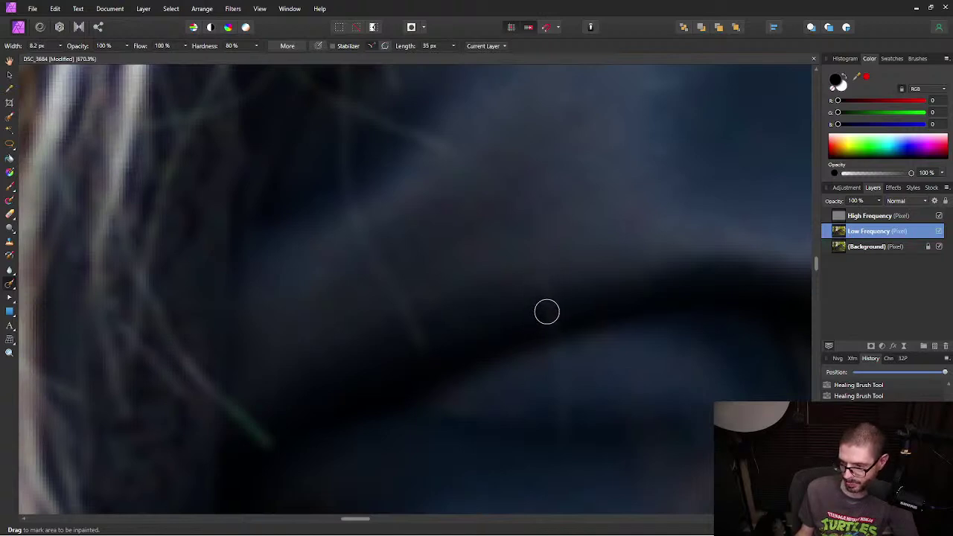
{"action": "left_click_drag", "start_coordinate": [547, 285], "coordinate": [571, 437]}
{"action": "left_click", "coordinate": [426, 138]}
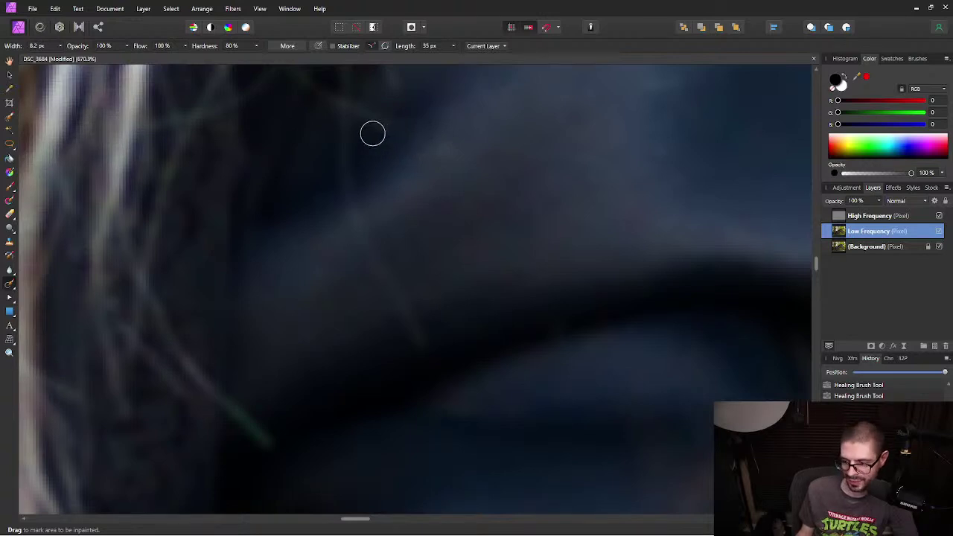
{"action": "left_click_drag", "start_coordinate": [388, 114], "coordinate": [371, 115]}
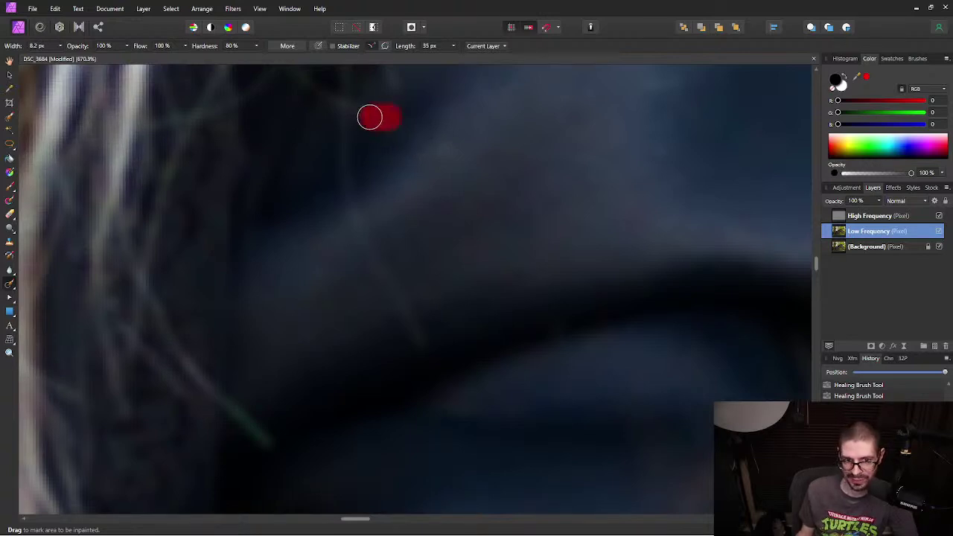
Step: Inpaint the fainter second strand running down the sleeve to the dark fold
{"action": "left_click", "coordinate": [340, 177]}
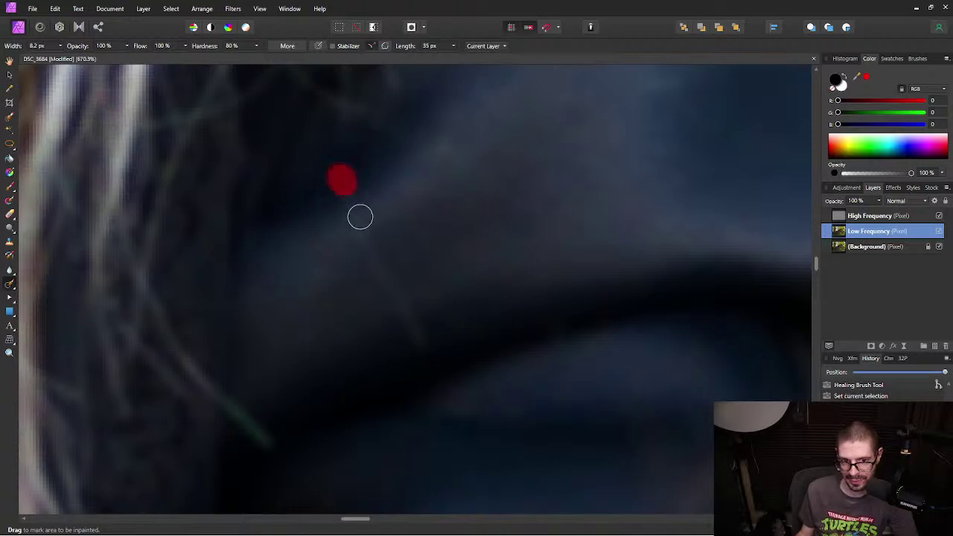
{"action": "left_click", "coordinate": [347, 211]}
{"action": "left_click_drag", "start_coordinate": [362, 228], "coordinate": [396, 303]}
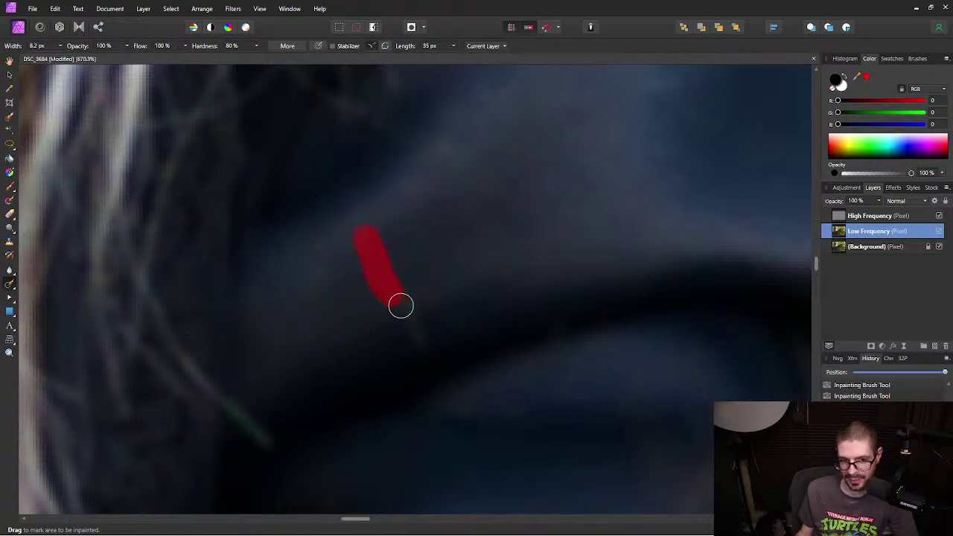
{"action": "left_click", "coordinate": [400, 308]}
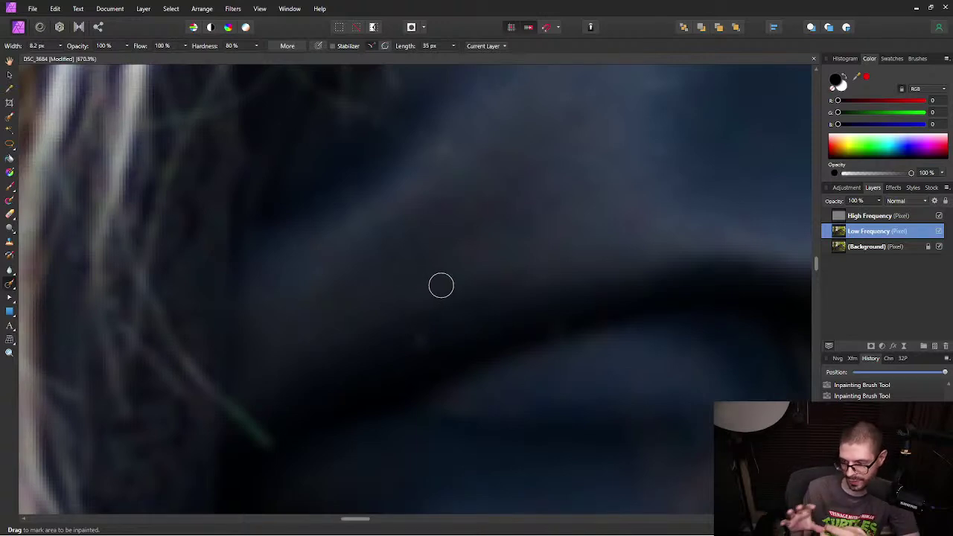
{"action": "left_click", "coordinate": [417, 344]}
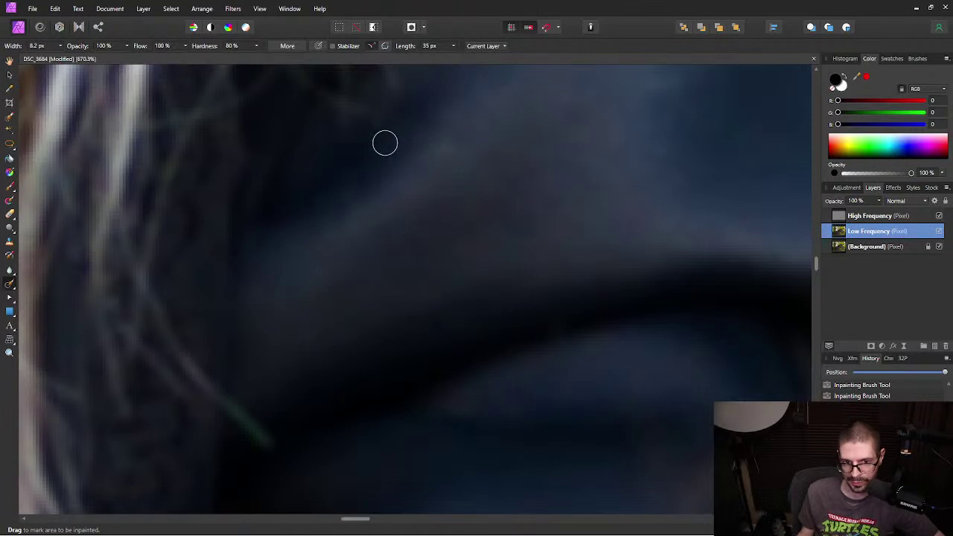
Step: Remove the loose strand tip below the lower gold trim, changing from the Inpainting Brush to the Healing Brush
{"action": "left_click_drag", "start_coordinate": [499, 118], "coordinate": [455, 275]}
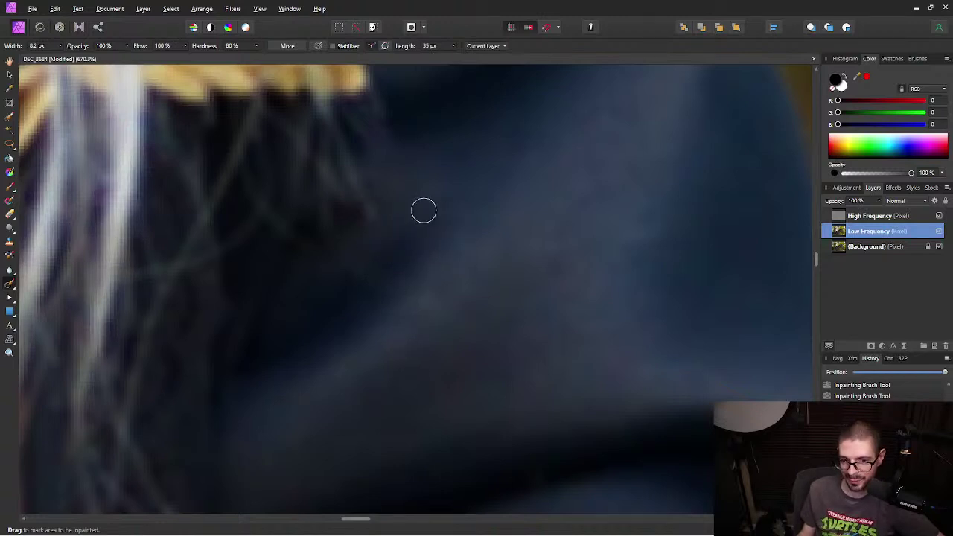
{"action": "left_click", "coordinate": [368, 215]}
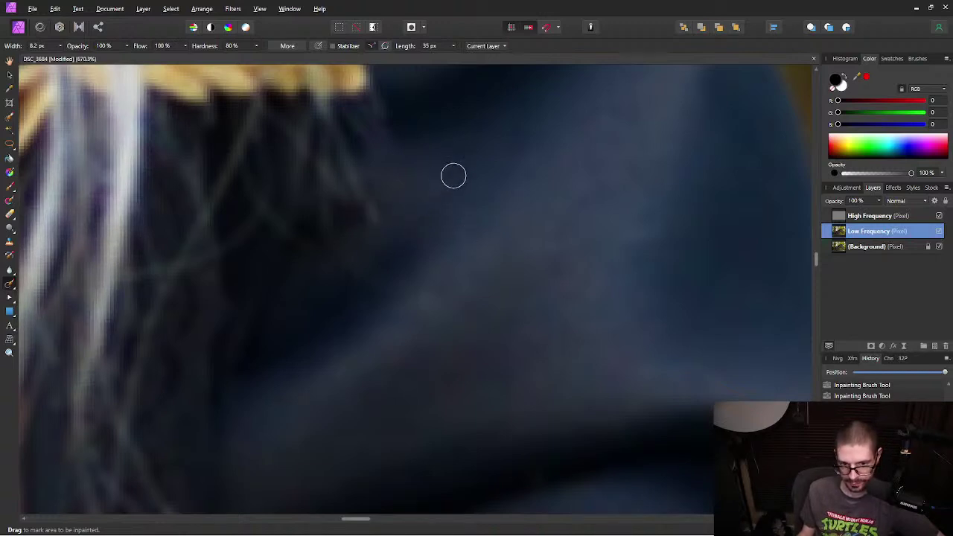
{"action": "left_click", "coordinate": [371, 215]}
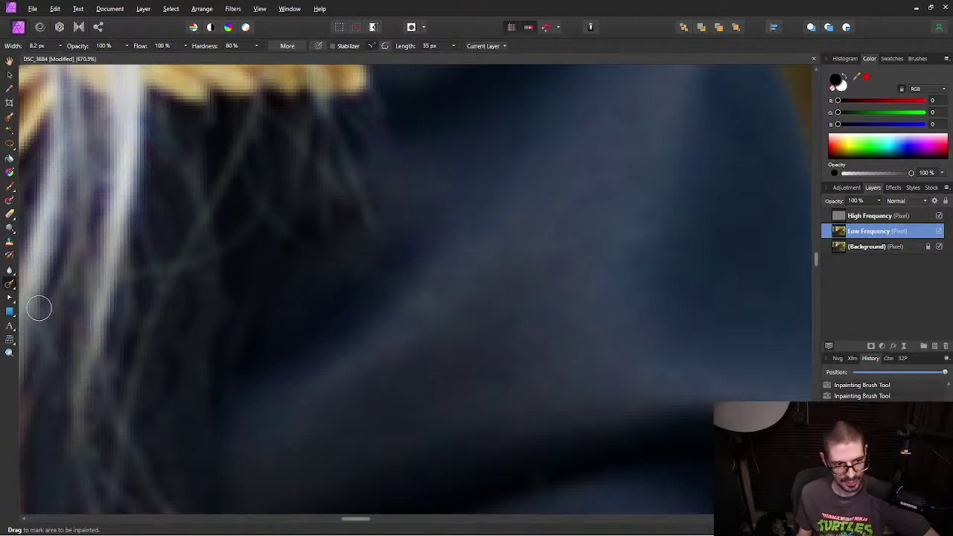
{"action": "left_click_drag", "start_coordinate": [15, 285], "coordinate": [50, 287]}
{"action": "key", "text": "s"}
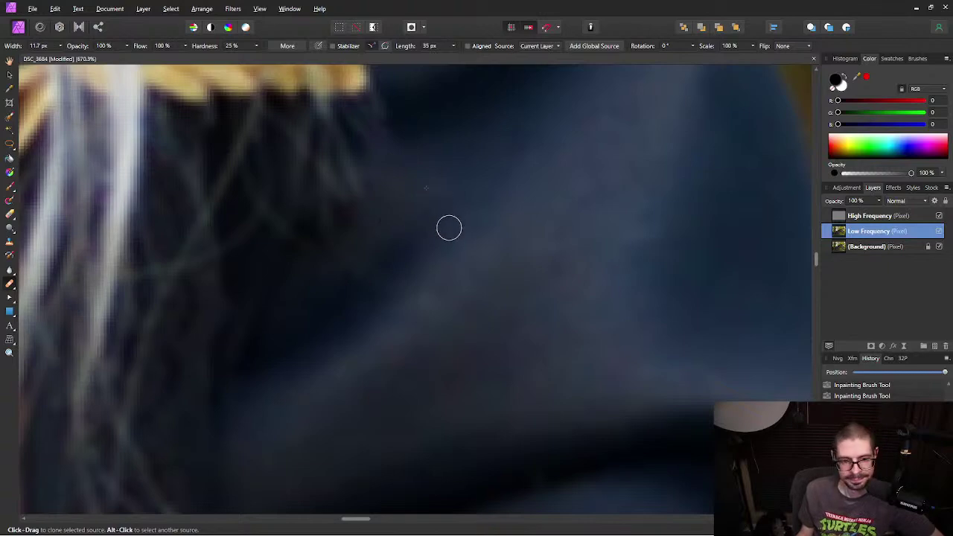
Step: Heal the faint stray hairs on the jacket fabric beside the upper and lower gold trims in the Low Frequency layer
{"action": "scroll", "coordinate": [449, 226], "scroll_direction": "down", "scroll_amount": 4}
{"action": "scroll", "coordinate": [440, 328], "scroll_direction": "down", "scroll_amount": 3}
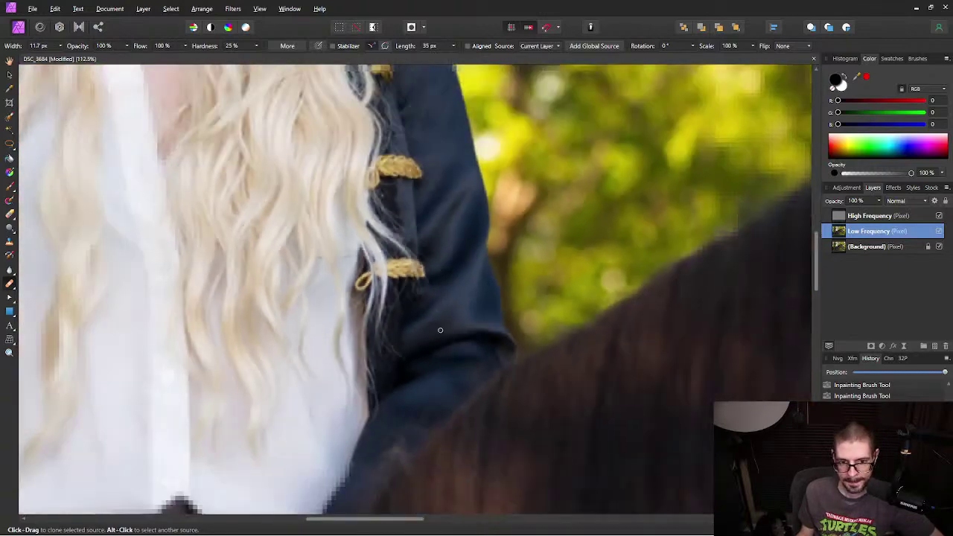
{"action": "scroll", "coordinate": [438, 321], "scroll_direction": "up", "scroll_amount": 5}
{"action": "left_click_drag", "start_coordinate": [480, 109], "coordinate": [481, 362]}
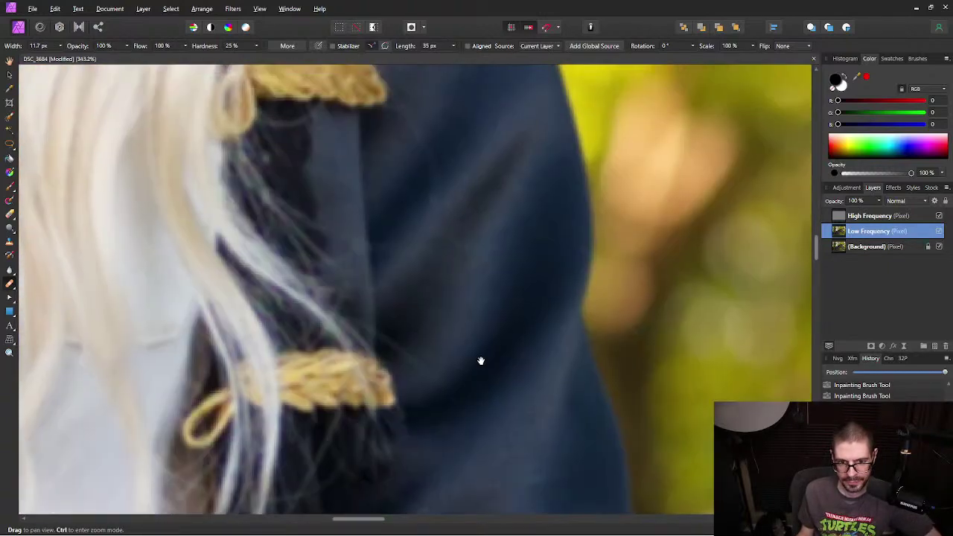
{"action": "left_click_drag", "start_coordinate": [464, 132], "coordinate": [482, 239]}
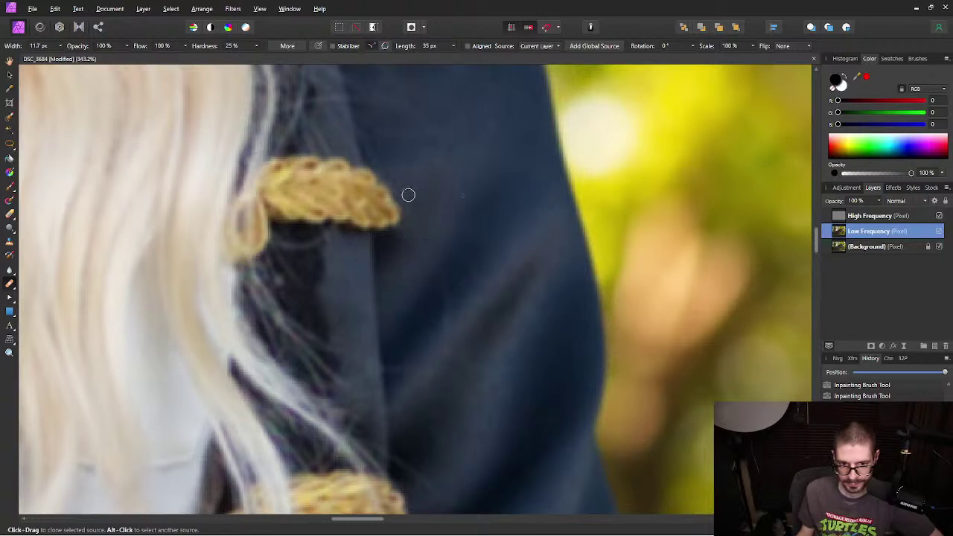
{"action": "left_click_drag", "start_coordinate": [372, 153], "coordinate": [414, 157]}
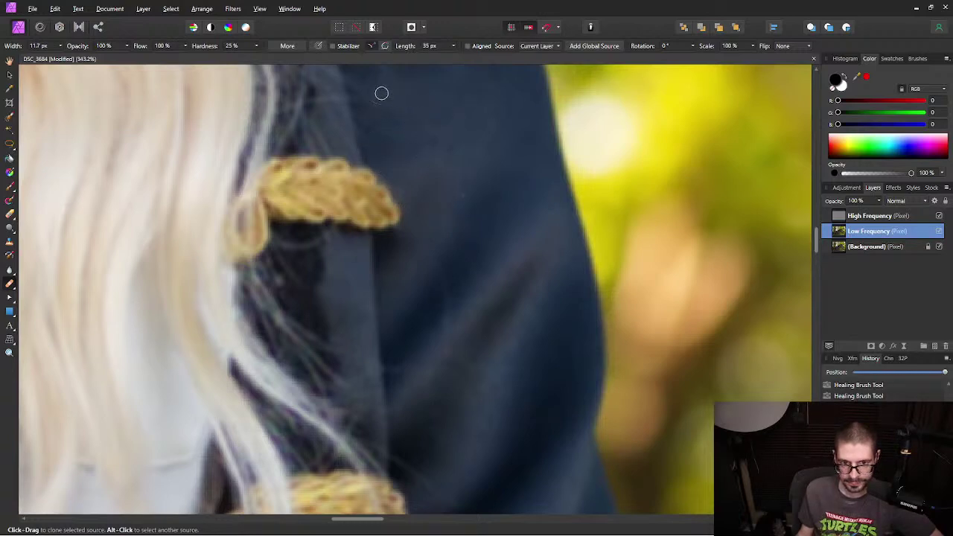
{"action": "key", "text": "space"}
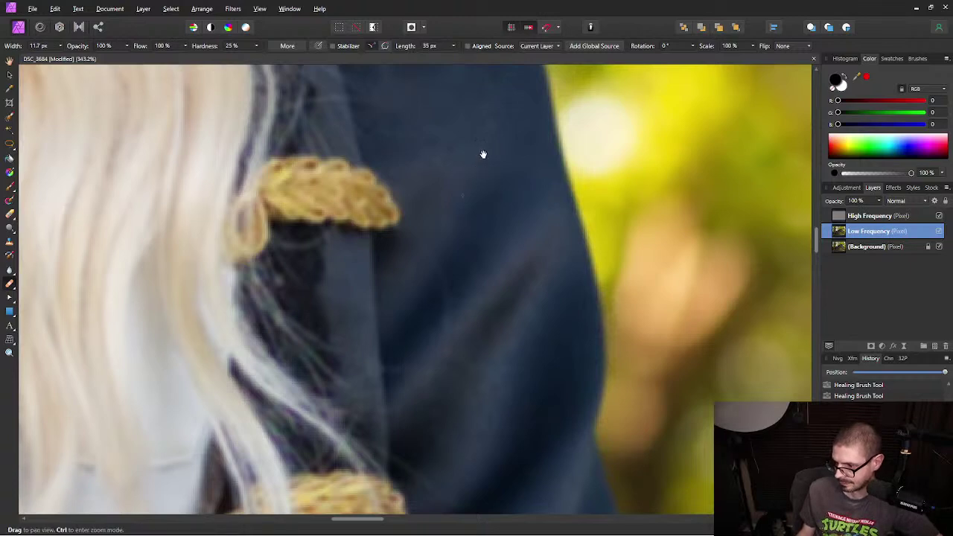
{"action": "mouse_move", "coordinate": [462, 148]}
{"action": "left_mouse_down"}
{"action": "mouse_move", "coordinate": [425, 112]}
{"action": "mouse_move", "coordinate": [410, 78]}
{"action": "left_mouse_up"}
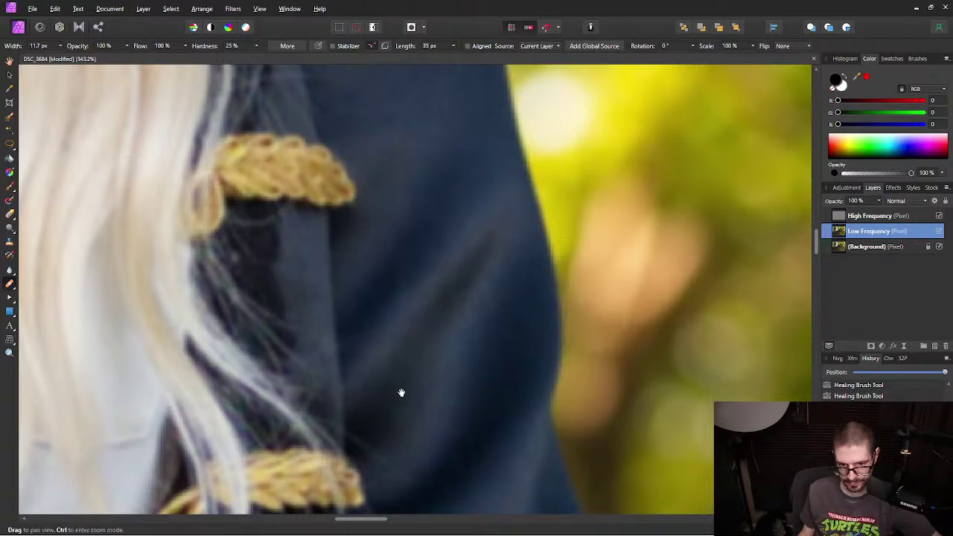
{"action": "left_click_drag", "start_coordinate": [400, 390], "coordinate": [458, 230]}
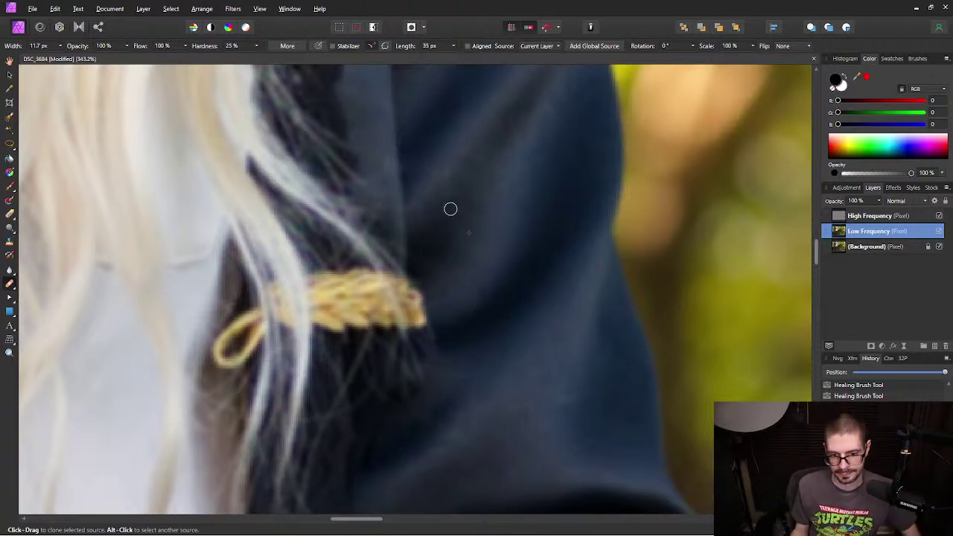
Step: Sample clean fabric on the opposite side of the jacket and heal the loose hair ends below its gold trim
{"action": "scroll", "coordinate": [526, 149], "scroll_direction": "down", "scroll_amount": 5}
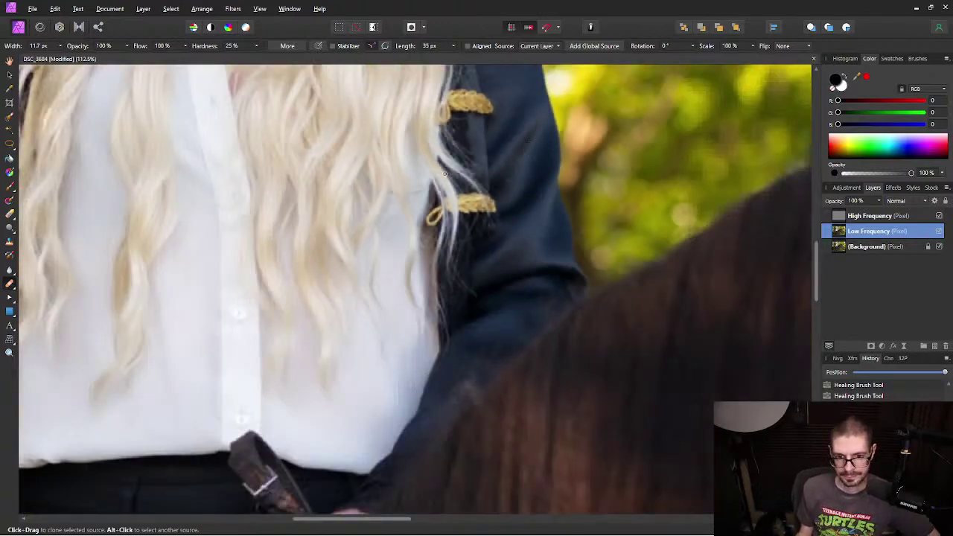
{"action": "scroll", "coordinate": [465, 166], "scroll_direction": "left", "scroll_amount": 10}
{"action": "scroll", "coordinate": [447, 178], "scroll_direction": "up", "scroll_amount": 3}
{"action": "scroll", "coordinate": [429, 198], "scroll_direction": "down", "scroll_amount": 5}
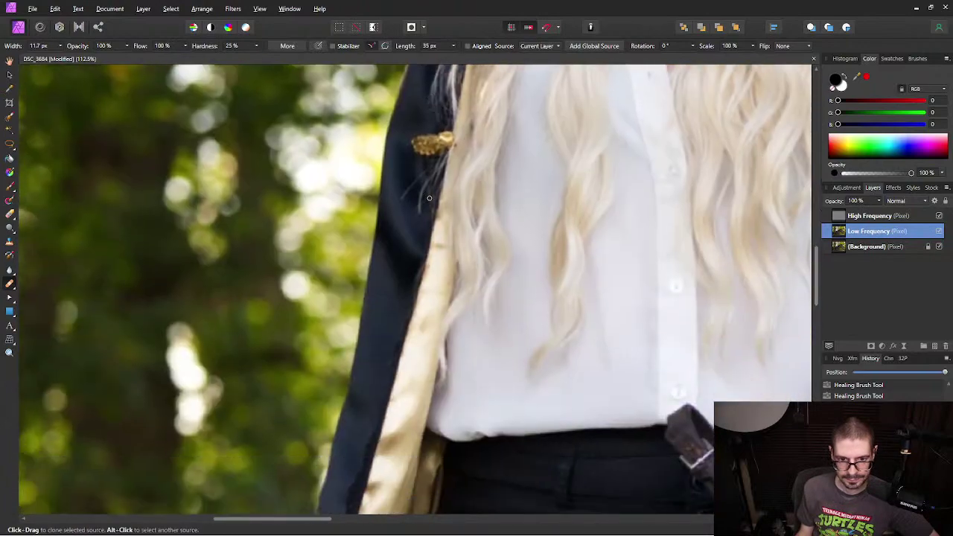
{"action": "scroll", "coordinate": [429, 198], "scroll_direction": "up", "scroll_amount": 4}
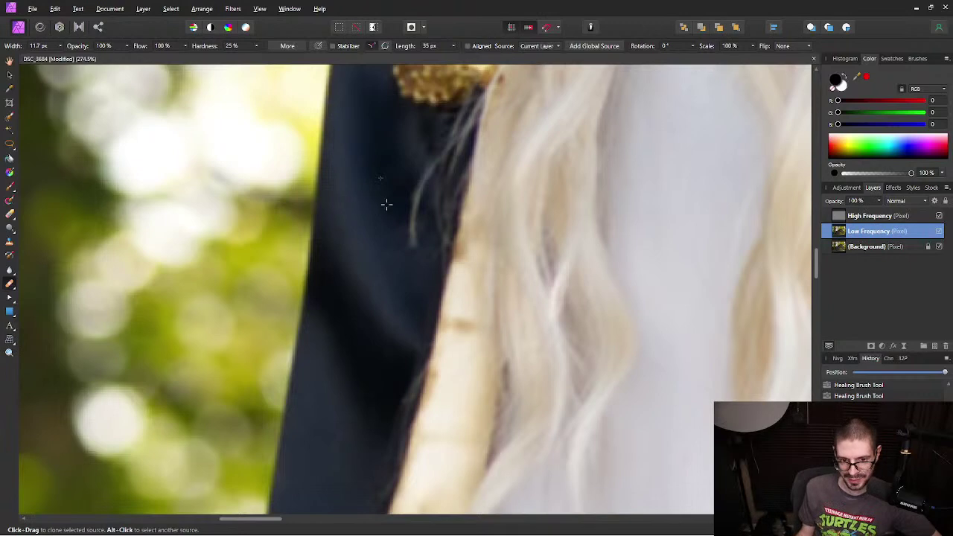
{"action": "left_click", "coordinate": [380, 155], "text": "alt"}
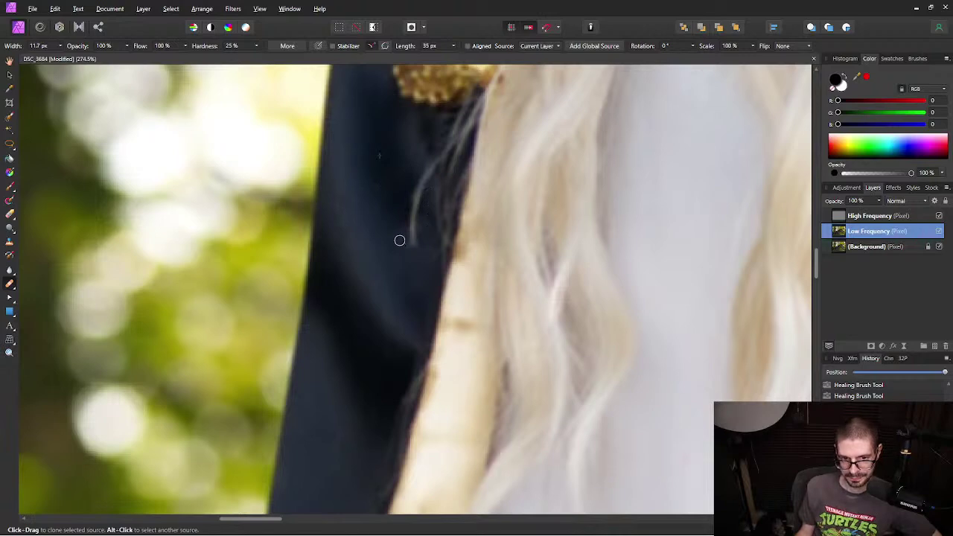
Step: Sample the dark fabric lower on the same jacket side and heal the stray hair beside the gold lining
{"action": "scroll", "coordinate": [730, 213], "scroll_direction": "down", "scroll_amount": 3}
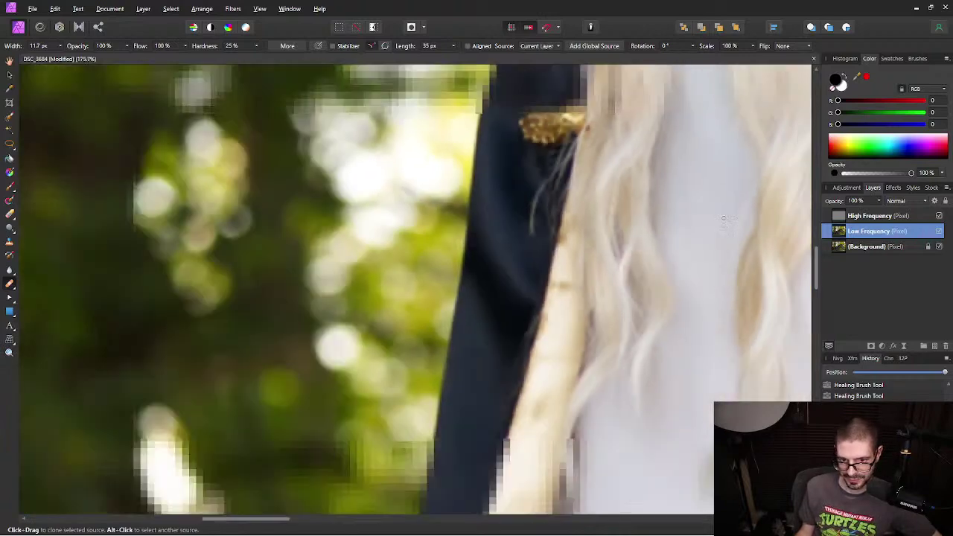
{"action": "scroll", "coordinate": [694, 213], "scroll_direction": "up", "scroll_amount": 2}
{"action": "key", "text": "space"}
{"action": "left_click_drag", "start_coordinate": [693, 214], "coordinate": [365, 228]}
{"action": "left_click_drag", "start_coordinate": [777, 214], "coordinate": [405, 224]}
{"action": "scroll", "coordinate": [665, 231], "scroll_direction": "down", "scroll_amount": 3}
{"action": "key", "text": "space"}
{"action": "mouse_move", "coordinate": [666, 298]}
{"action": "left_mouse_down"}
{"action": "mouse_move", "coordinate": [485, 330]}
{"action": "mouse_move", "coordinate": [538, 245]}
{"action": "left_mouse_up"}
{"action": "scroll", "coordinate": [359, 297], "scroll_direction": "up", "scroll_amount": 4}
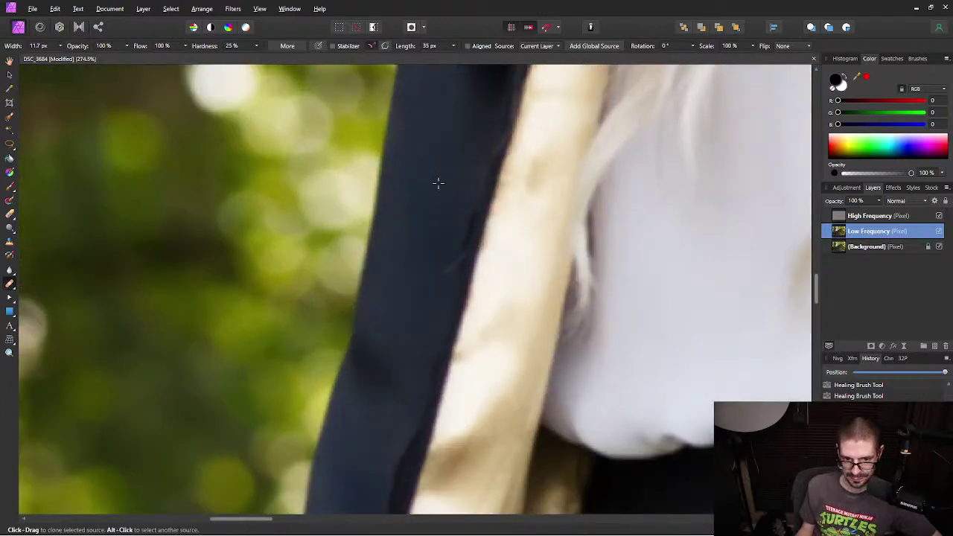
{"action": "left_click", "coordinate": [438, 184], "text": "alt"}
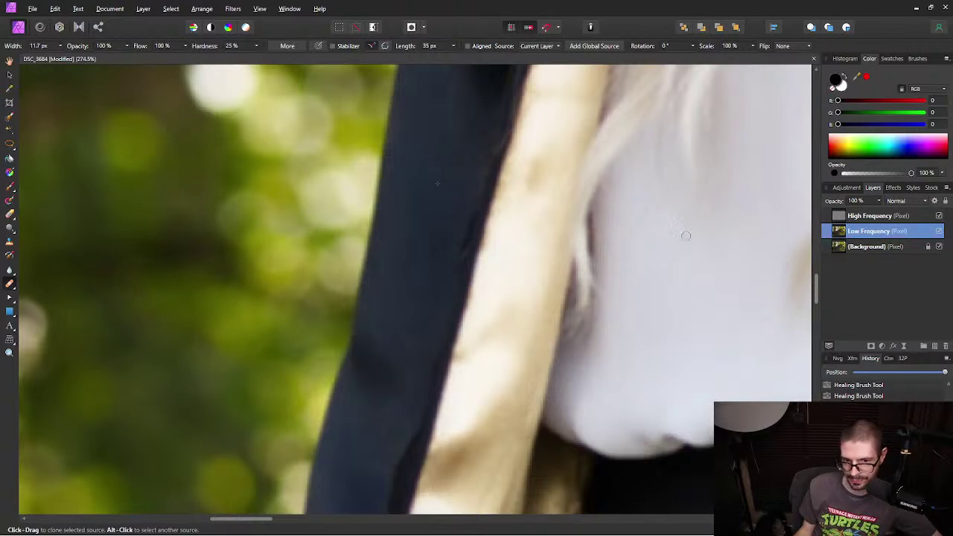
{"action": "mouse_move", "coordinate": [518, 207]}
{"action": "left_mouse_down"}
{"action": "mouse_move", "coordinate": [483, 251]}
{"action": "mouse_move", "coordinate": [507, 181]}
{"action": "left_mouse_up"}
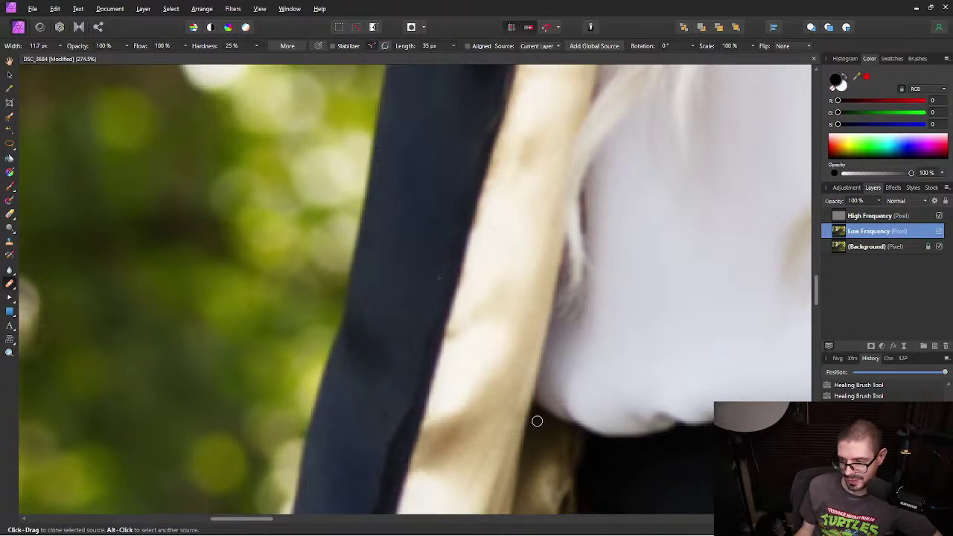
Step: Examine the white shirt's lower edge and the waist area for remaining flaws
{"action": "scroll", "coordinate": [578, 399], "scroll_direction": "right", "scroll_amount": 5}
{"action": "scroll", "coordinate": [483, 358], "scroll_direction": "down", "scroll_amount": 4}
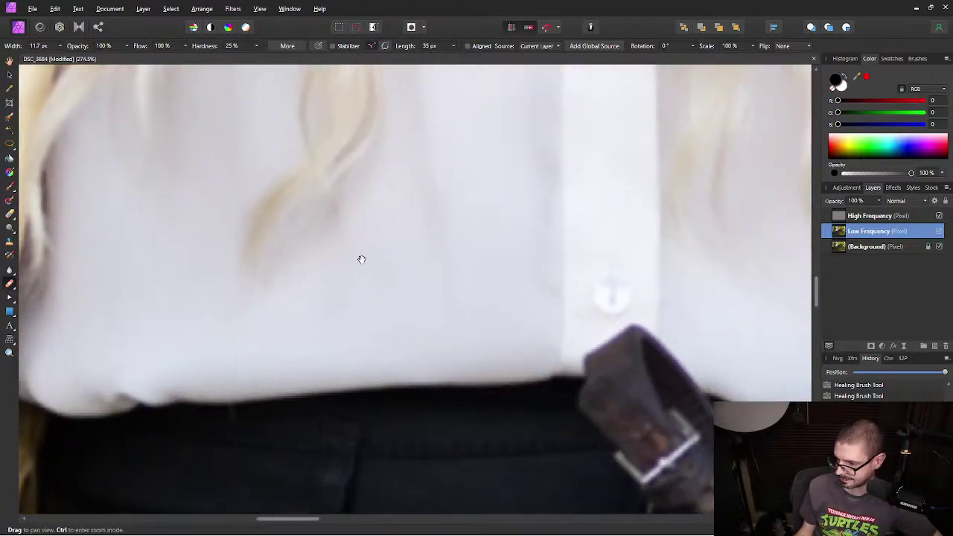
{"action": "scroll", "coordinate": [424, 313], "scroll_direction": "down", "scroll_amount": 4}
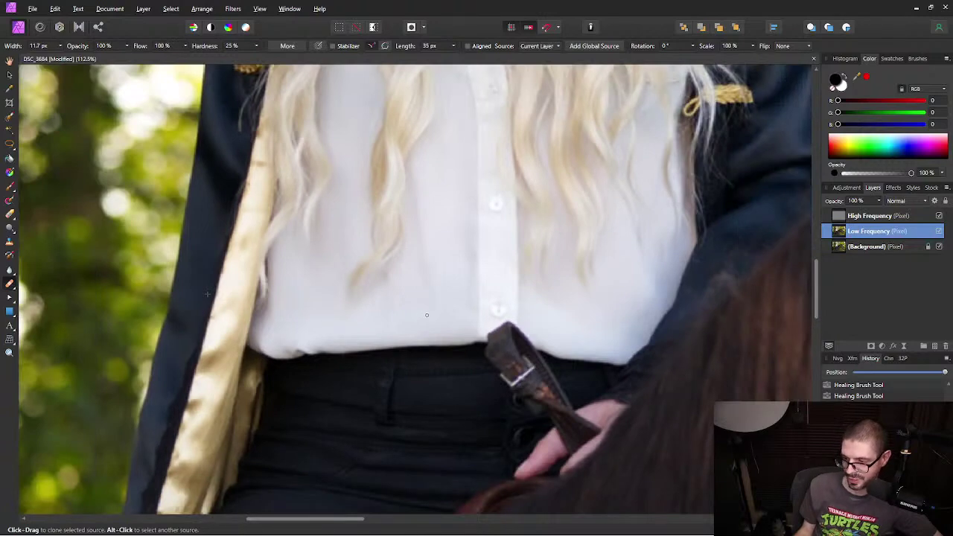
Step: Examine the waist, riding boot, saddle and the horse's muzzle and nostril for remaining flaws in the Low Frequency layer
{"action": "scroll", "coordinate": [532, 318], "scroll_direction": "down", "scroll_amount": 4}
{"action": "scroll", "coordinate": [532, 319], "scroll_direction": "right", "scroll_amount": 4}
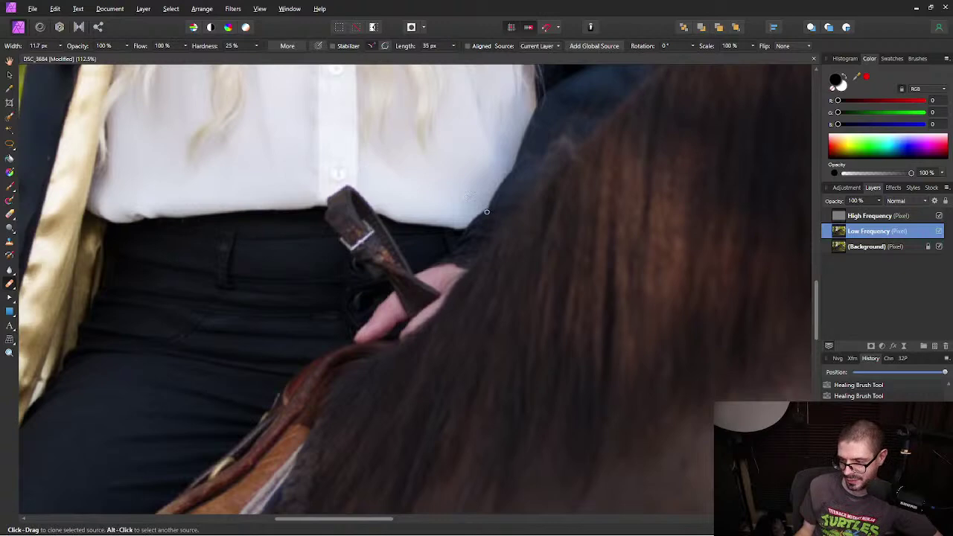
{"action": "mouse_move", "coordinate": [260, 362]}
{"action": "left_mouse_down"}
{"action": "mouse_move", "coordinate": [522, 157]}
{"action": "mouse_move", "coordinate": [558, 149]}
{"action": "mouse_move", "coordinate": [555, 90]}
{"action": "mouse_move", "coordinate": [582, 15]}
{"action": "left_mouse_up"}
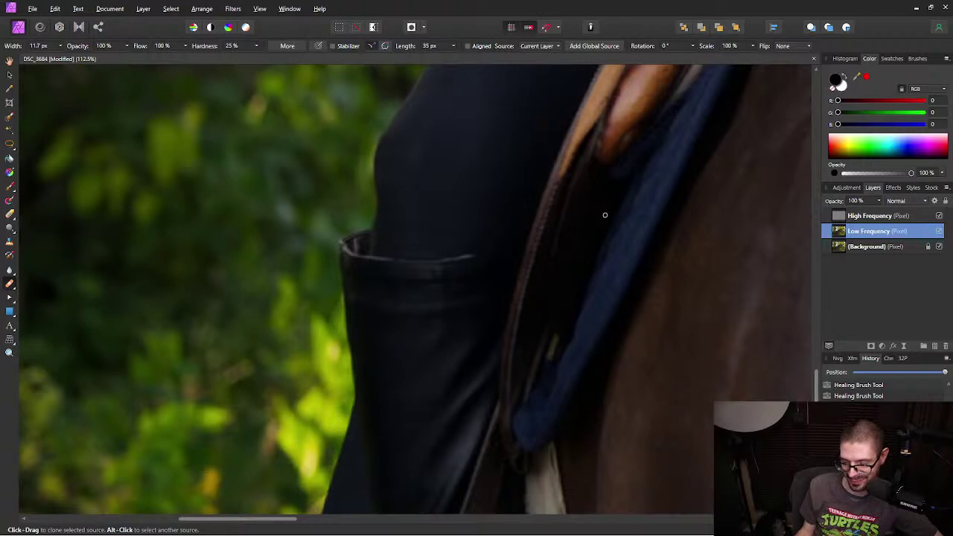
{"action": "left_click_drag", "start_coordinate": [699, 267], "coordinate": [284, 277]}
{"action": "mouse_move", "coordinate": [687, 268]}
{"action": "left_mouse_down"}
{"action": "mouse_move", "coordinate": [511, 256]}
{"action": "mouse_move", "coordinate": [400, 300]}
{"action": "mouse_move", "coordinate": [400, 285]}
{"action": "left_mouse_up"}
{"action": "scroll", "coordinate": [455, 279], "scroll_direction": "down", "scroll_amount": 6}
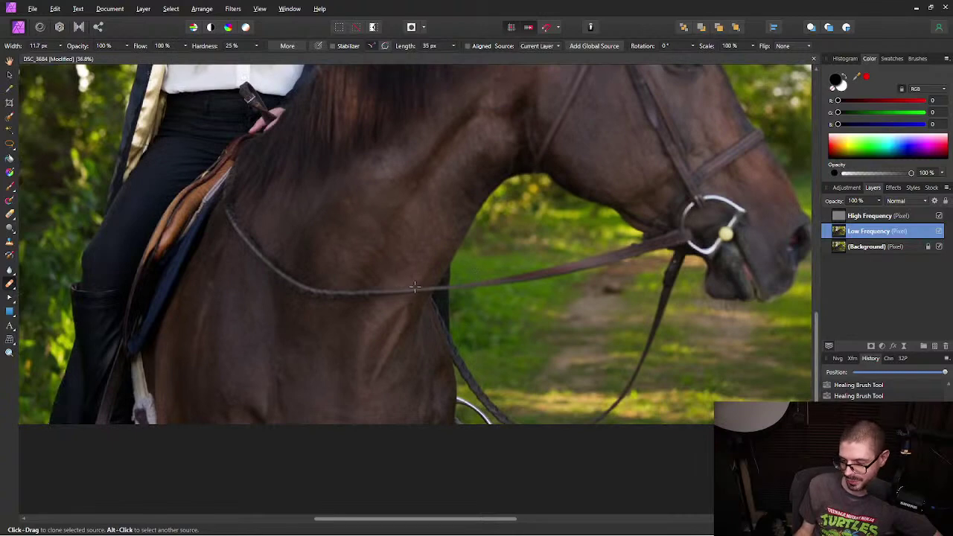
{"action": "left_click_drag", "start_coordinate": [700, 149], "coordinate": [507, 149]}
{"action": "scroll", "coordinate": [561, 242], "scroll_direction": "up", "scroll_amount": 6}
{"action": "scroll", "coordinate": [561, 242], "scroll_direction": "up", "scroll_amount": 4}
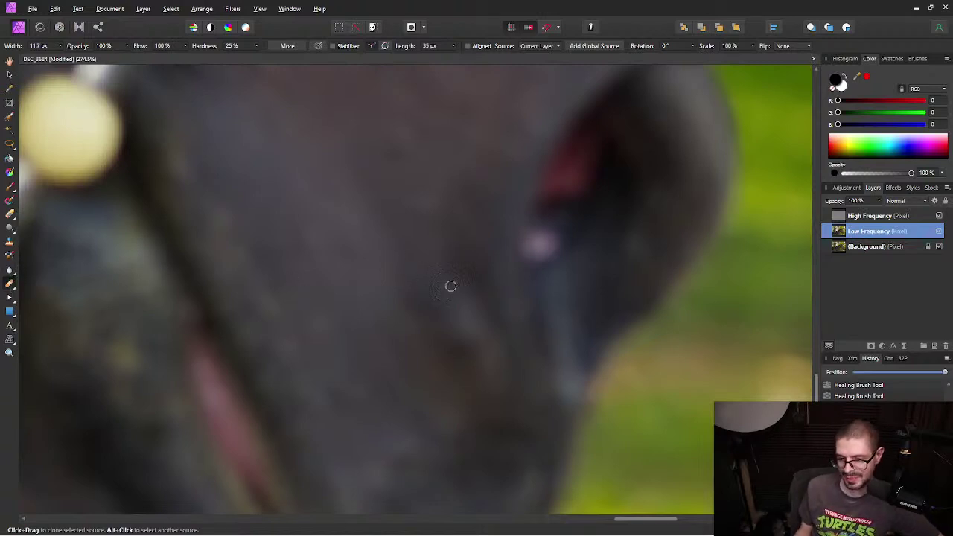
{"action": "scroll", "coordinate": [489, 260], "scroll_direction": "down", "scroll_amount": 3}
{"action": "scroll", "coordinate": [514, 277], "scroll_direction": "up", "scroll_amount": 2}
{"action": "scroll", "coordinate": [514, 276], "scroll_direction": "up", "scroll_amount": 1}
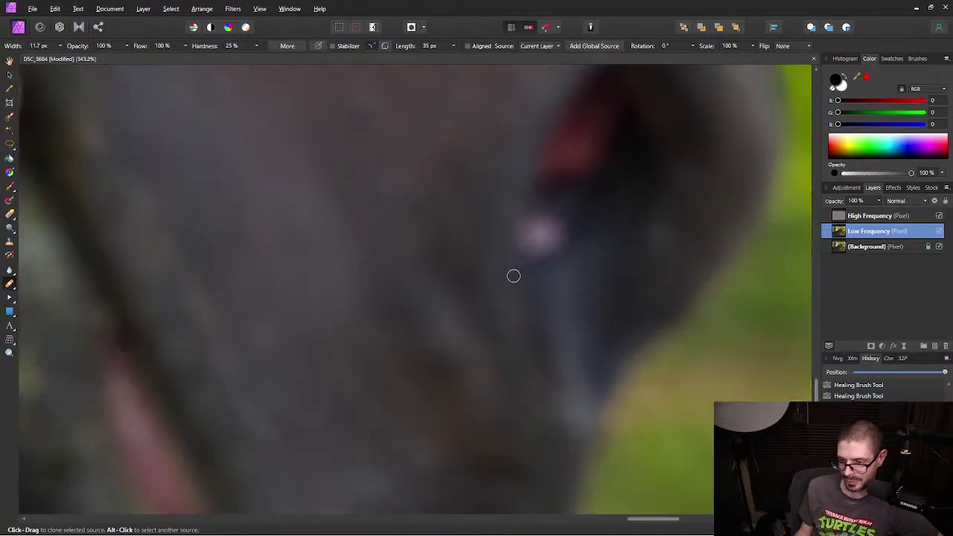
{"action": "scroll", "coordinate": [354, 249], "scroll_direction": "down", "scroll_amount": 1}
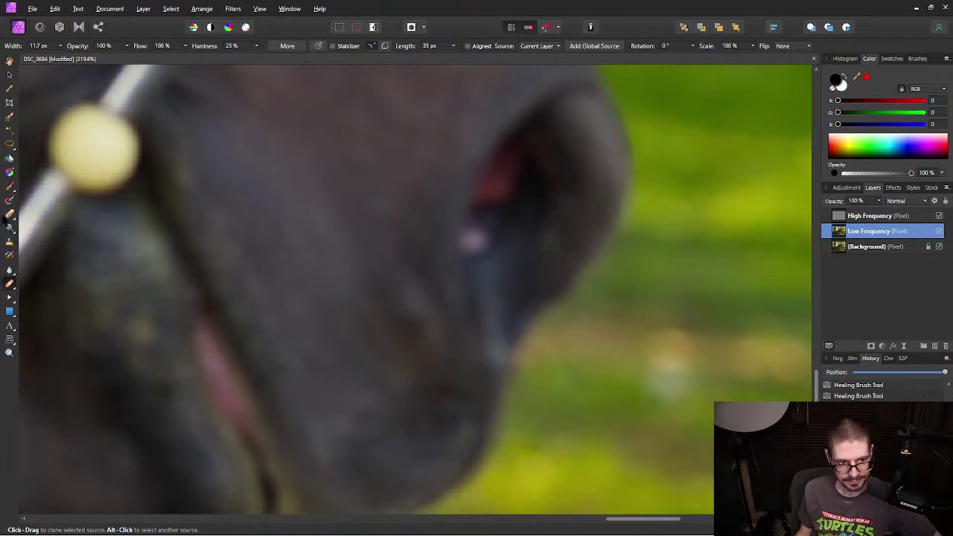
{"action": "left_click", "coordinate": [10, 215]}
{"action": "left_click", "coordinate": [10, 172]}
{"action": "left_click", "coordinate": [9, 158]}
{"action": "left_click", "coordinate": [10, 215]}
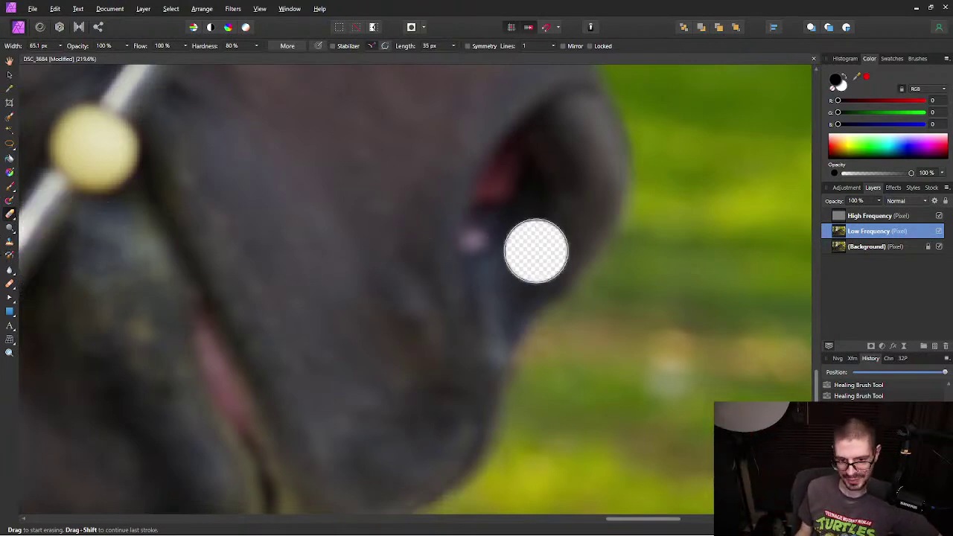
Step: Examine the bright spot in the horse's nostril and the surrounding muzzle up close and from farther out
{"action": "scroll", "coordinate": [513, 264], "scroll_direction": "down", "scroll_amount": 3}
{"action": "scroll", "coordinate": [523, 276], "scroll_direction": "up", "scroll_amount": 4}
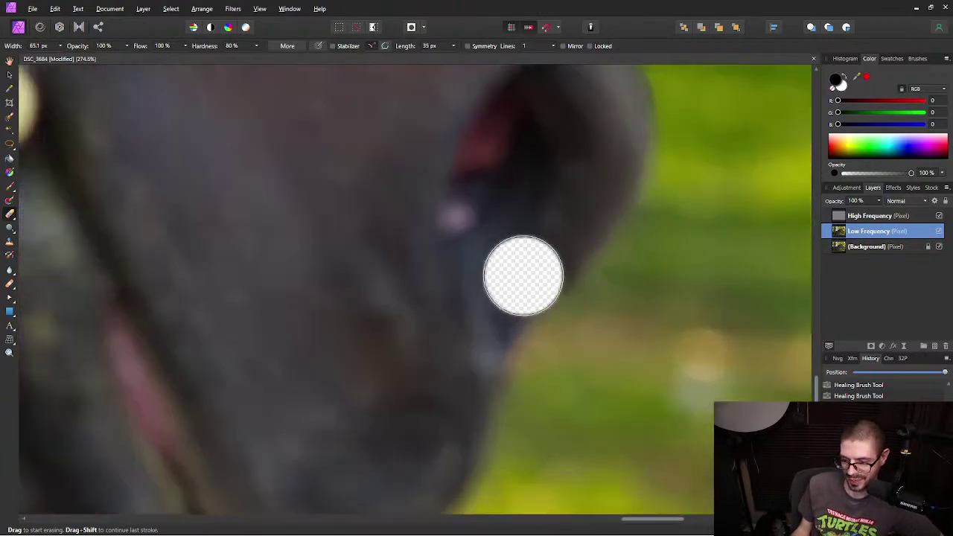
{"action": "scroll", "coordinate": [477, 283], "scroll_direction": "down", "scroll_amount": 1}
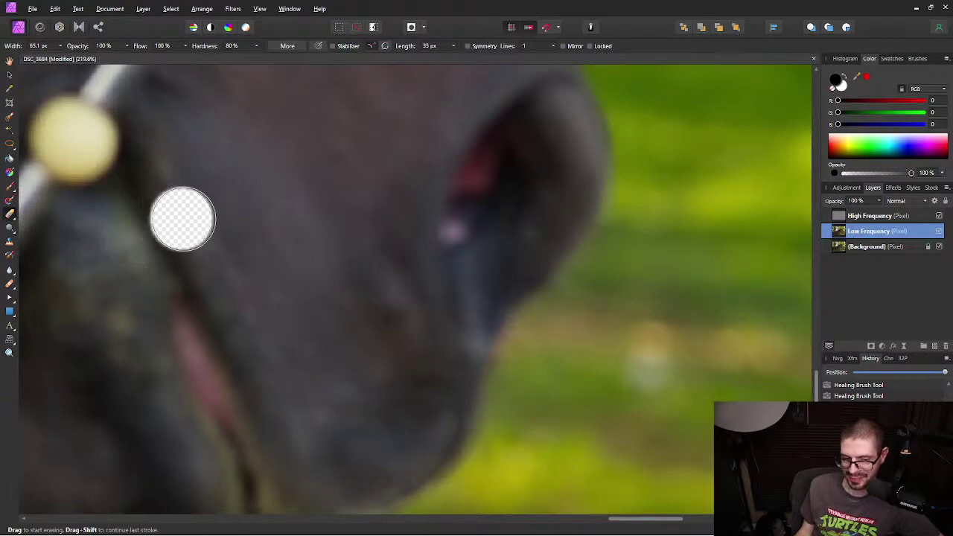
{"action": "scroll", "coordinate": [397, 208], "scroll_direction": "down", "scroll_amount": 2}
{"action": "scroll", "coordinate": [396, 209], "scroll_direction": "down", "scroll_amount": 2}
{"action": "scroll", "coordinate": [382, 228], "scroll_direction": "up", "scroll_amount": 2}
{"action": "scroll", "coordinate": [383, 228], "scroll_direction": "down", "scroll_amount": 2}
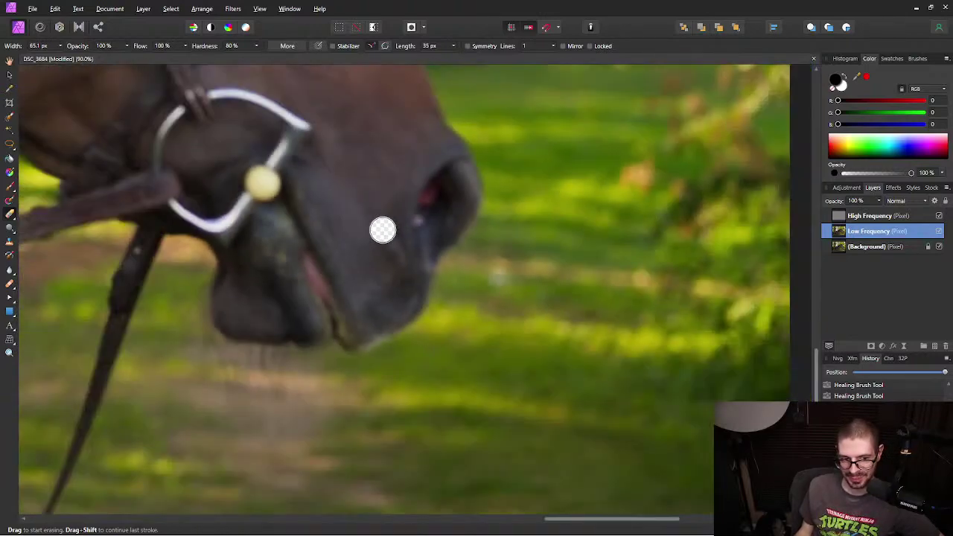
{"action": "scroll", "coordinate": [379, 230], "scroll_direction": "up", "scroll_amount": 2}
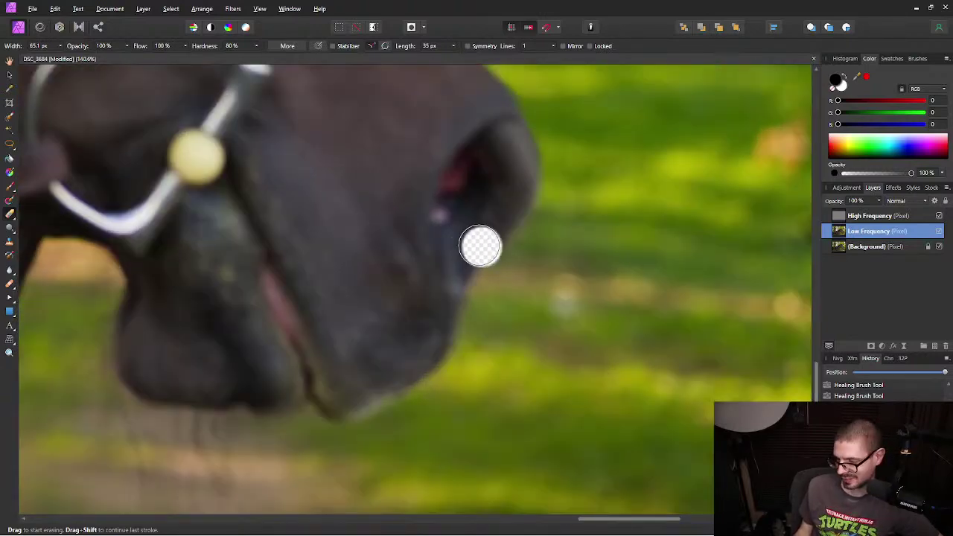
{"action": "scroll", "coordinate": [476, 244], "scroll_direction": "up", "scroll_amount": 1}
{"action": "scroll", "coordinate": [481, 250], "scroll_direction": "up", "scroll_amount": 3}
{"action": "scroll", "coordinate": [473, 246], "scroll_direction": "down", "scroll_amount": 1}
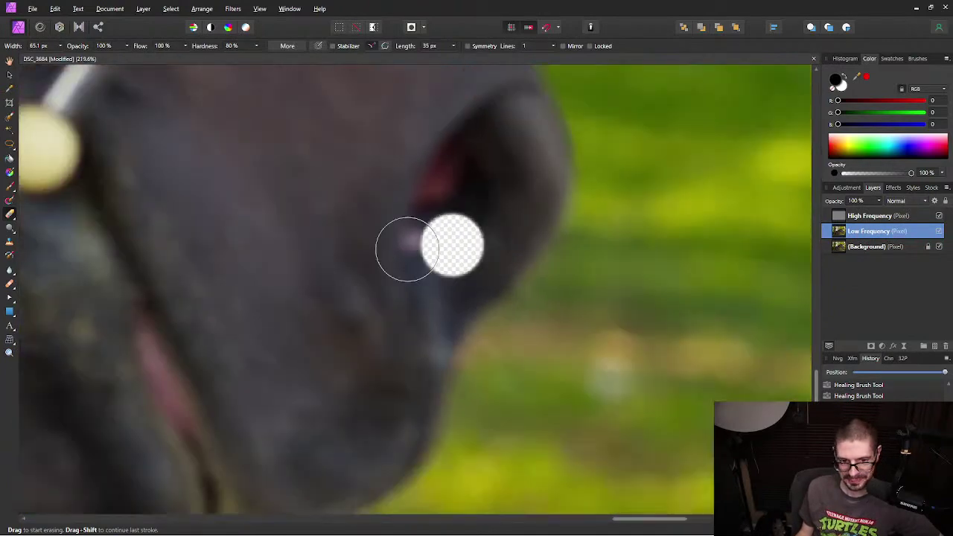
Step: Heal the bright pink spot in the horse's nostril with a 47.4 px Healing Brush, selecting both the High Frequency and Low Frequency layers
{"action": "left_click", "coordinate": [9, 241]}
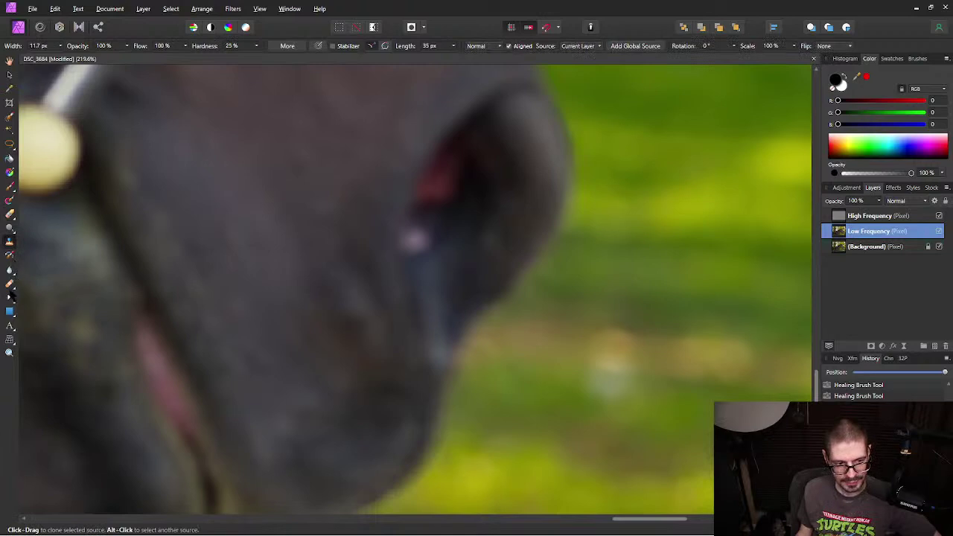
{"action": "left_click", "coordinate": [9, 284]}
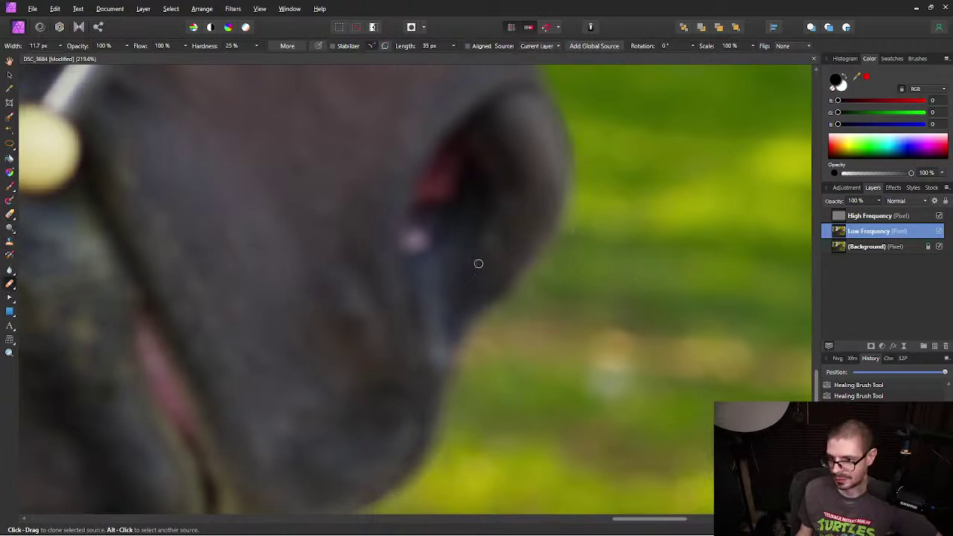
{"action": "key", "text": "bracketright"}
{"action": "key", "text": "bracketright"}
{"action": "key", "text": "bracketright"}
{"action": "key", "text": "bracketright"}
{"action": "key", "text": "bracketright"}
{"action": "key", "text": "bracketright"}
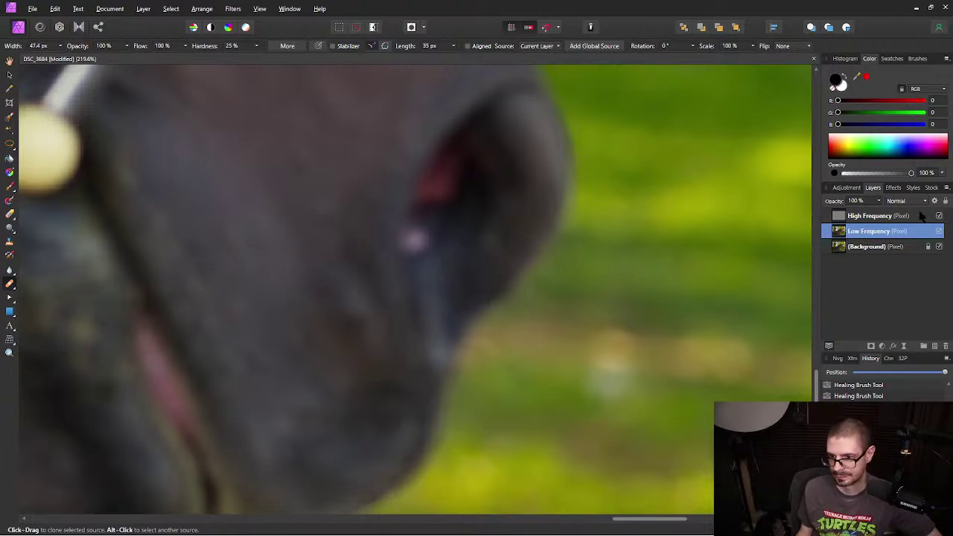
{"action": "left_click", "coordinate": [918, 217]}
{"action": "left_click", "coordinate": [920, 233]}
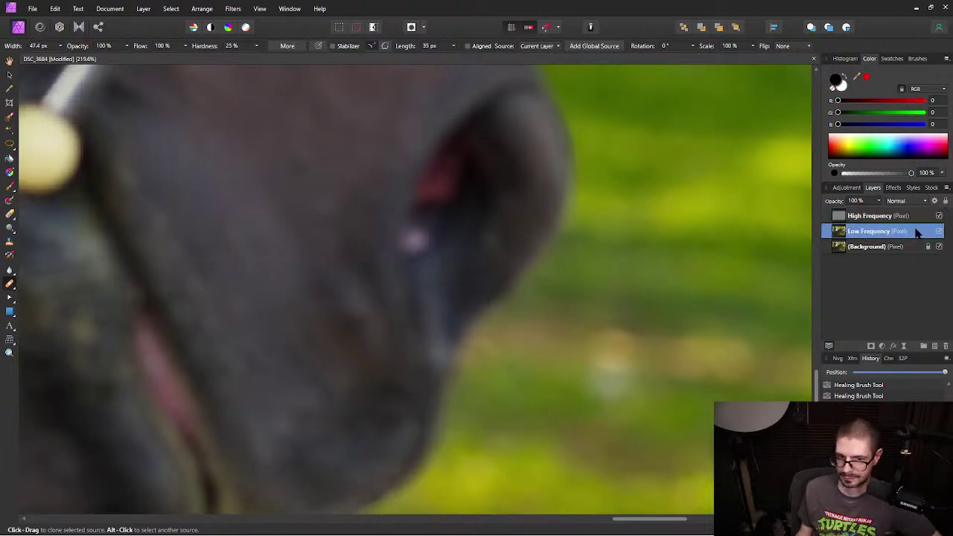
{"action": "left_click", "coordinate": [922, 216], "text": "shift"}
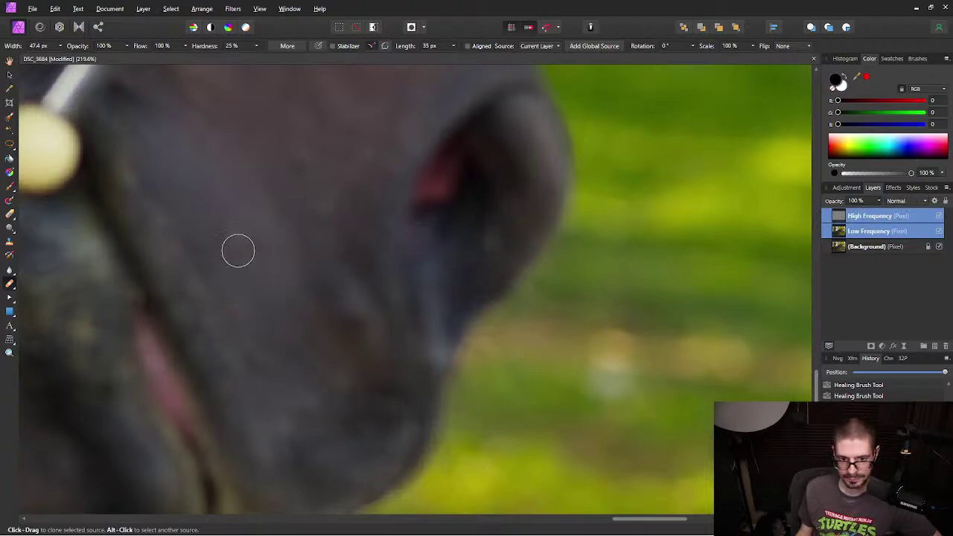
Step: Review the whole photo and examine the jacket sleeve below the gold trim for remaining stray hairs
{"action": "scroll", "coordinate": [244, 250], "scroll_direction": "down", "scroll_amount": 5}
{"action": "scroll", "coordinate": [562, 285], "scroll_direction": "up", "scroll_amount": 5}
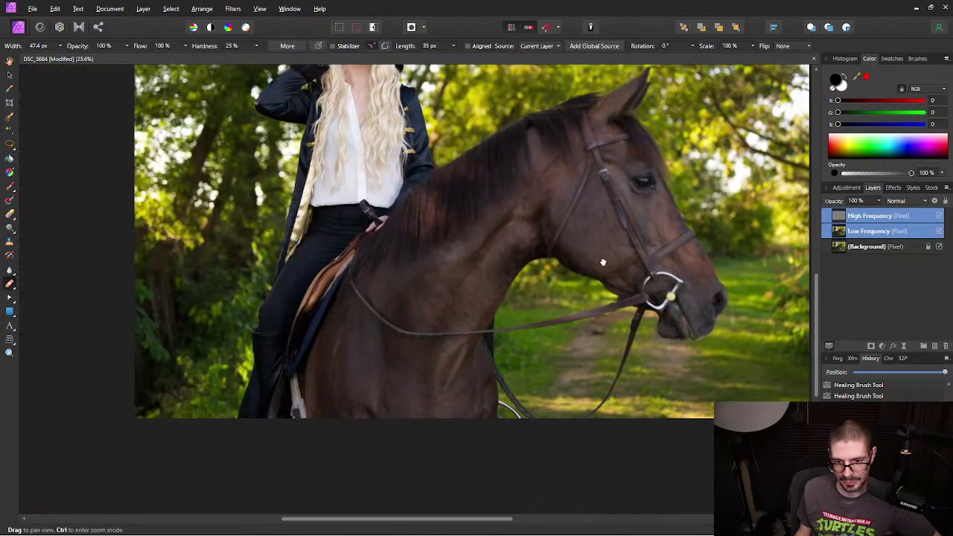
{"action": "scroll", "coordinate": [562, 285], "scroll_direction": "up", "scroll_amount": 2}
{"action": "scroll", "coordinate": [539, 249], "scroll_direction": "down", "scroll_amount": 6}
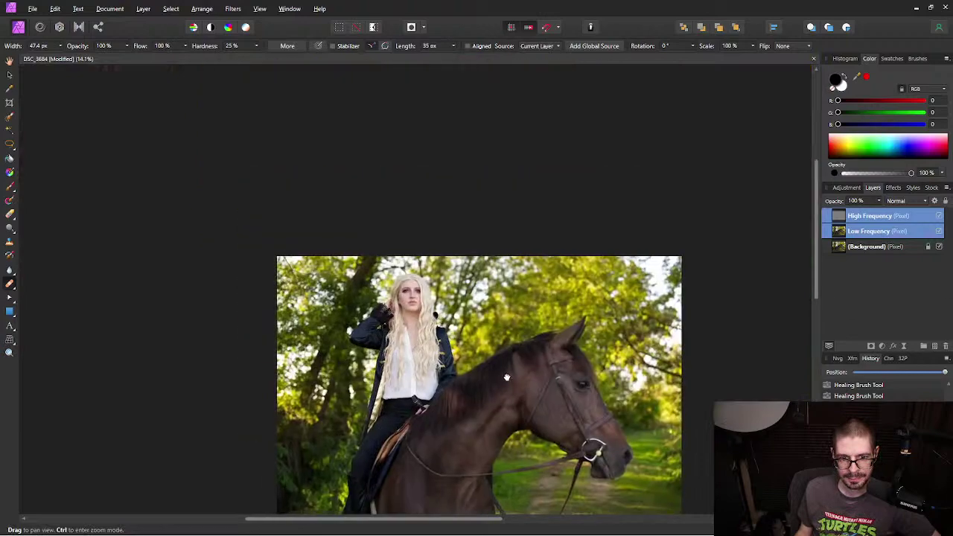
{"action": "scroll", "coordinate": [460, 265], "scroll_direction": "up", "scroll_amount": 2}
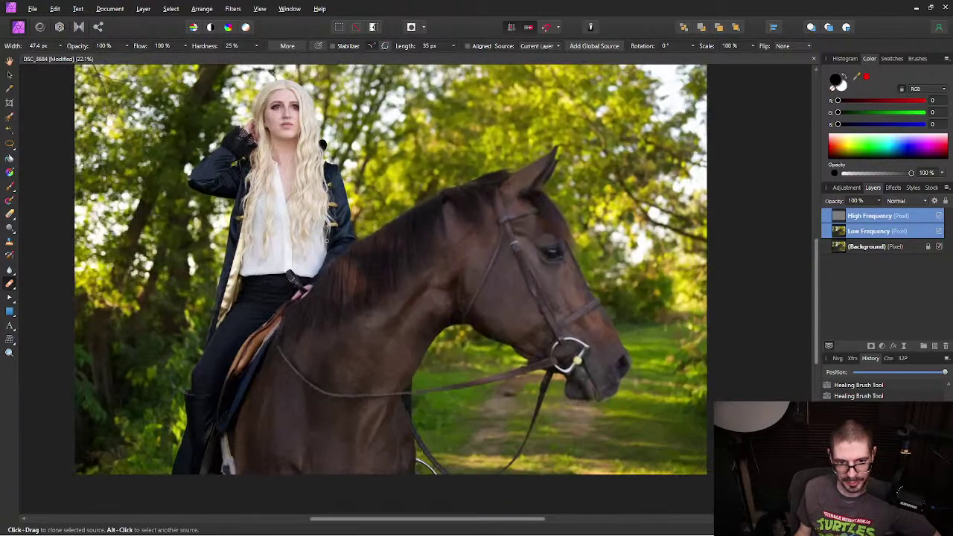
{"action": "scroll", "coordinate": [330, 235], "scroll_direction": "up", "scroll_amount": 4}
{"action": "scroll", "coordinate": [310, 237], "scroll_direction": "up", "scroll_amount": 6}
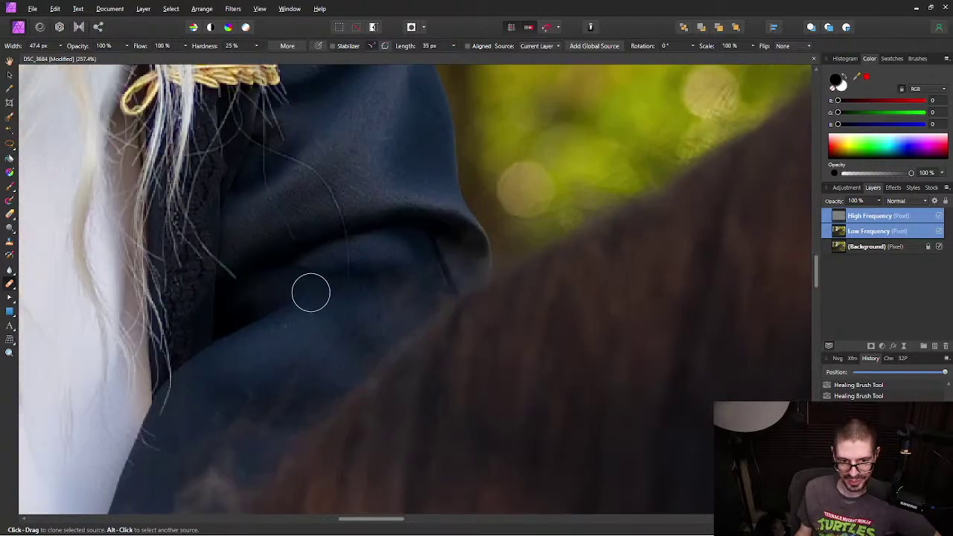
{"action": "left_click_drag", "start_coordinate": [310, 291], "coordinate": [553, 286]}
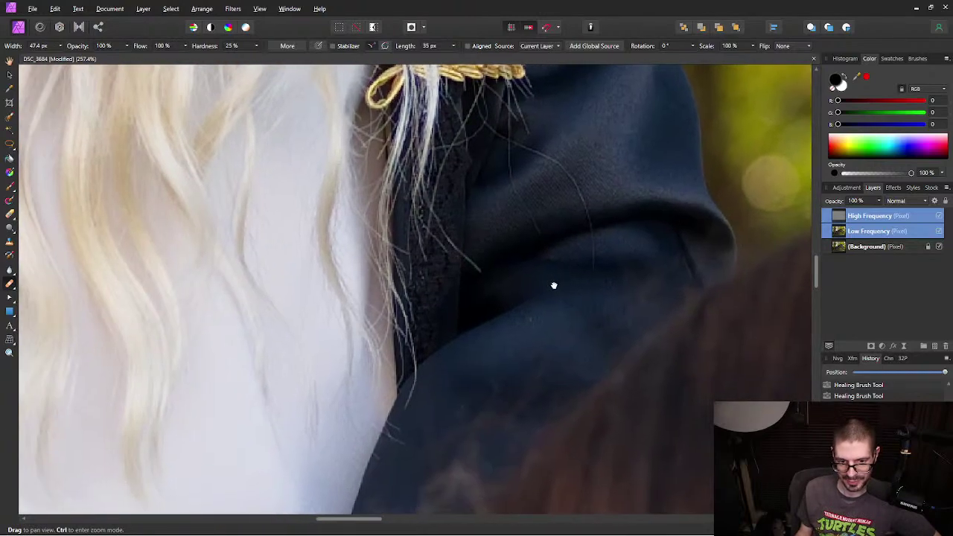
{"action": "scroll", "coordinate": [591, 289], "scroll_direction": "up", "scroll_amount": 2}
Step: Reduce the Healing Brush to 12.9 px and make High Frequency the active layer after checking the sleeve hairs on the isolated Low Frequency layer
{"action": "key", "text": "bracketleft"}
{"action": "key", "text": "bracketleft"}
{"action": "key", "text": "bracketleft"}
{"action": "key", "text": "bracketleft"}
{"action": "left_click", "coordinate": [921, 231]}
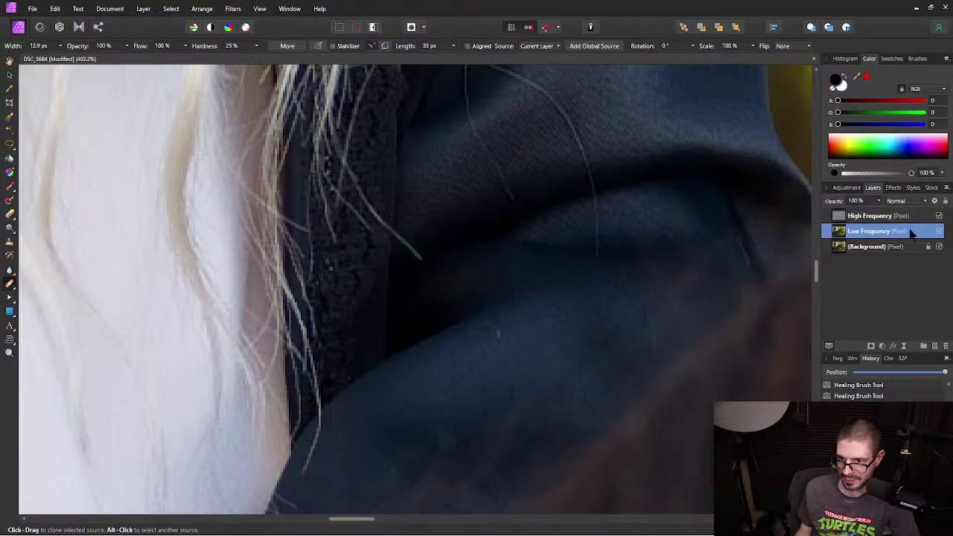
{"action": "left_click", "coordinate": [838, 232], "text": "alt"}
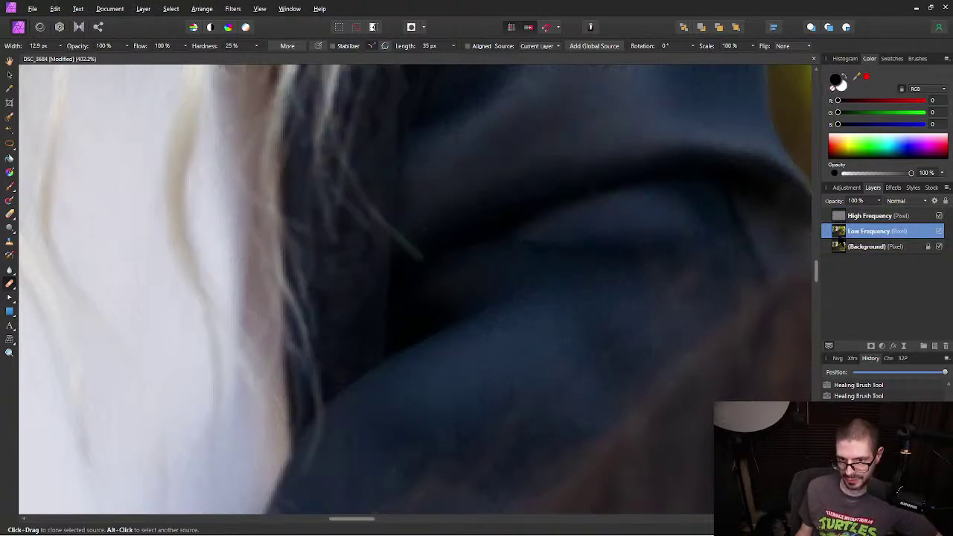
{"action": "left_click_drag", "start_coordinate": [632, 117], "coordinate": [581, 238]}
{"action": "left_click", "coordinate": [916, 218]}
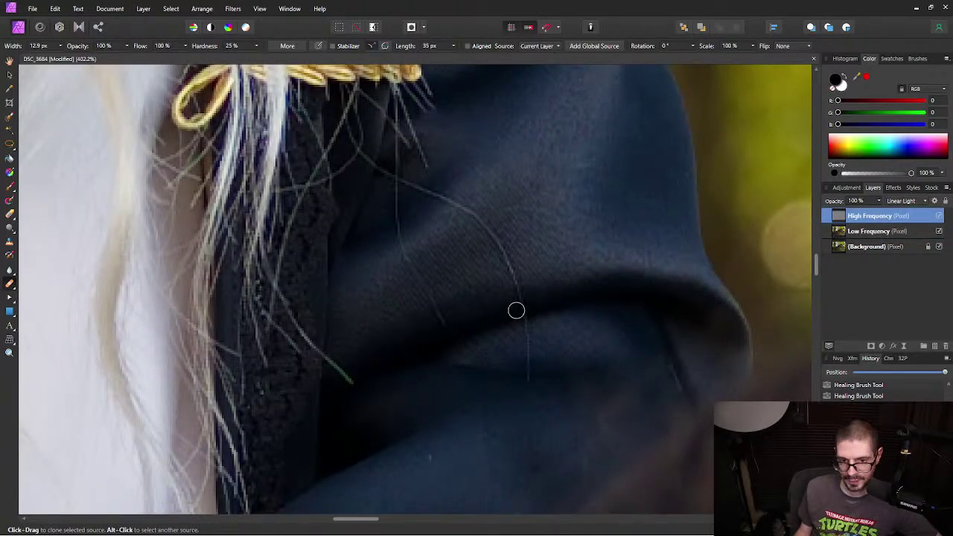
{"action": "left_click_drag", "start_coordinate": [462, 329], "coordinate": [499, 221]}
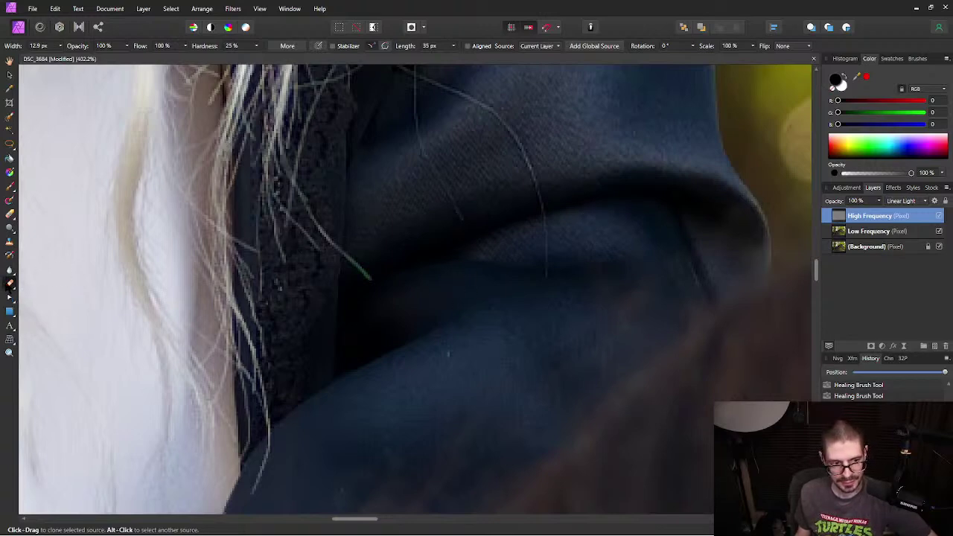
Step: Try to remove the lower part of the long curved hair on the sleeve with a 5.8 px Inpainting Brush in the High Frequency layer
{"action": "left_click", "coordinate": [9, 284]}
{"action": "left_click", "coordinate": [46, 322]}
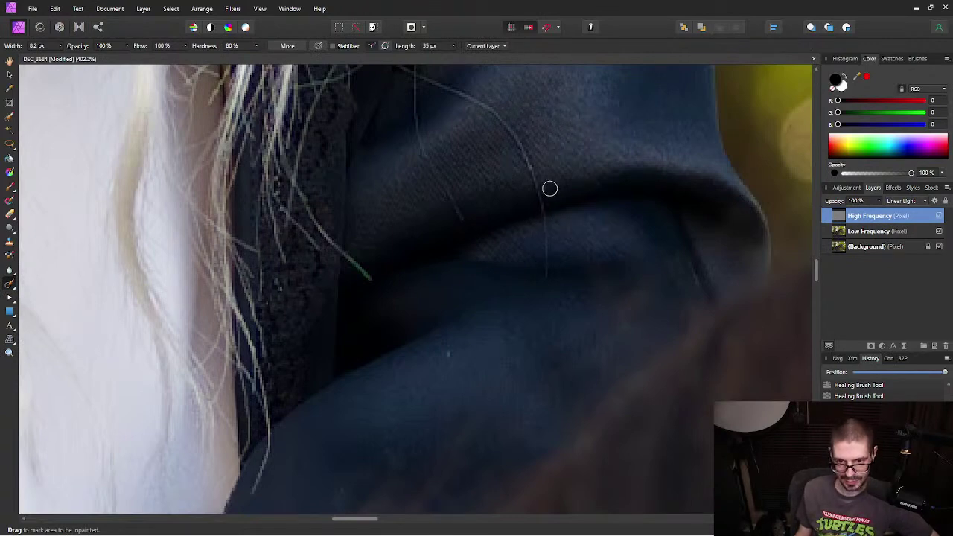
{"action": "key", "text": "bracketleft"}
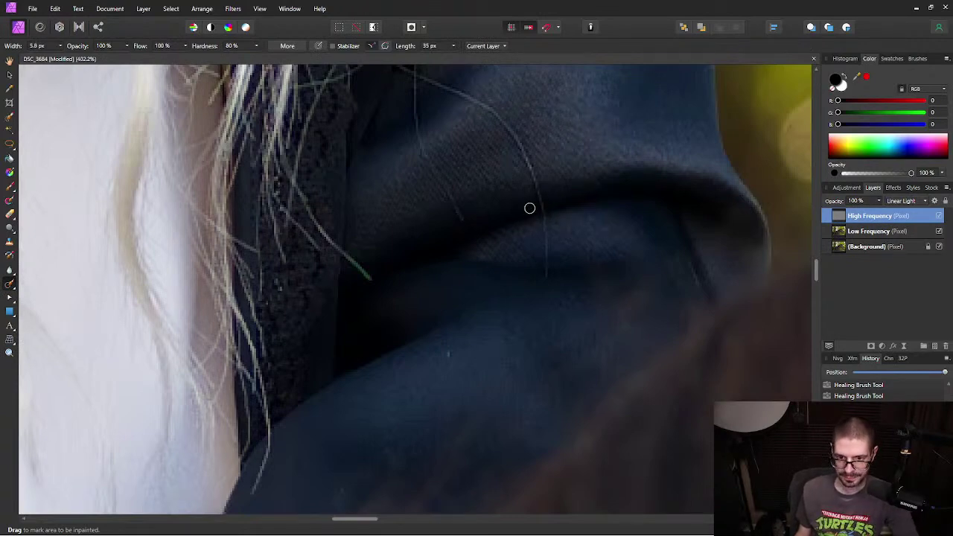
{"action": "scroll", "coordinate": [545, 128], "scroll_direction": "up", "scroll_amount": 3}
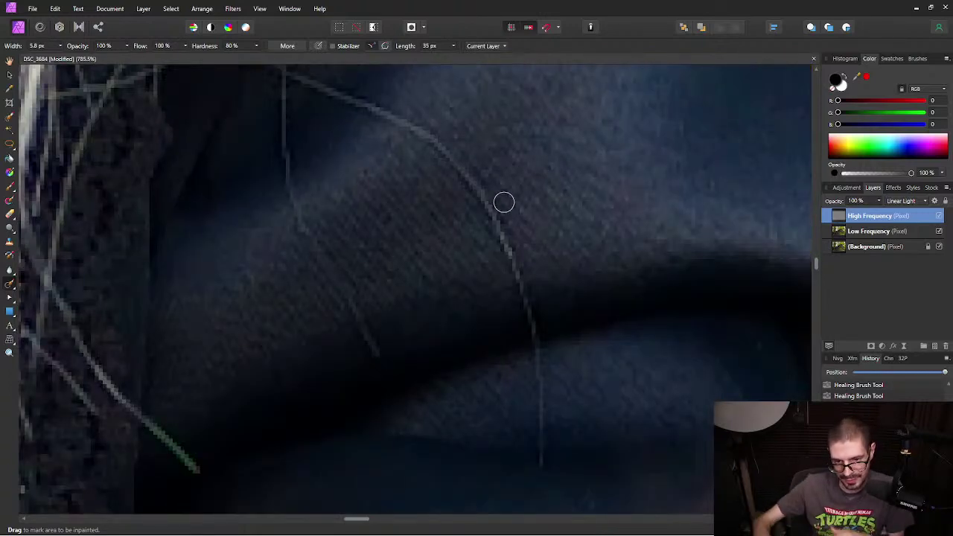
{"action": "left_click_drag", "start_coordinate": [545, 395], "coordinate": [552, 443]}
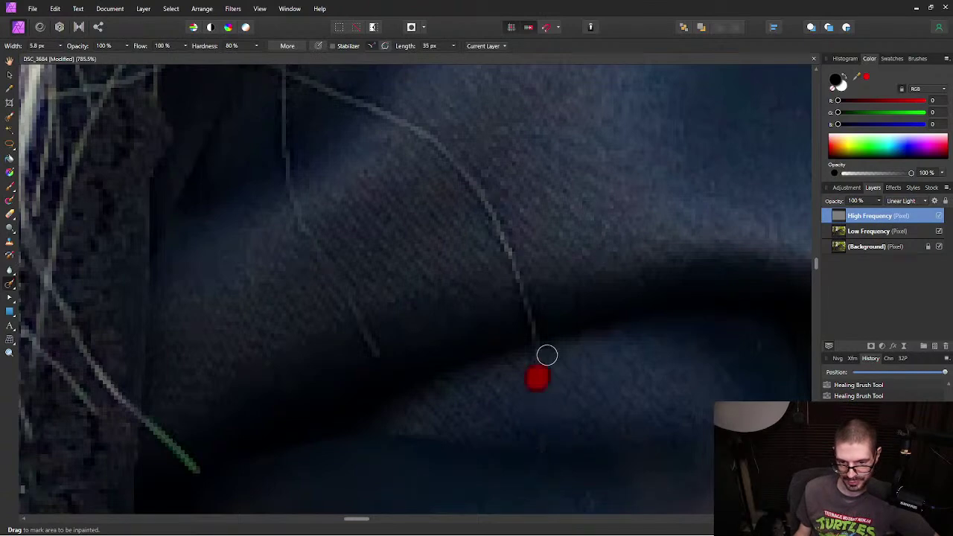
{"action": "left_click_drag", "start_coordinate": [542, 358], "coordinate": [519, 297]}
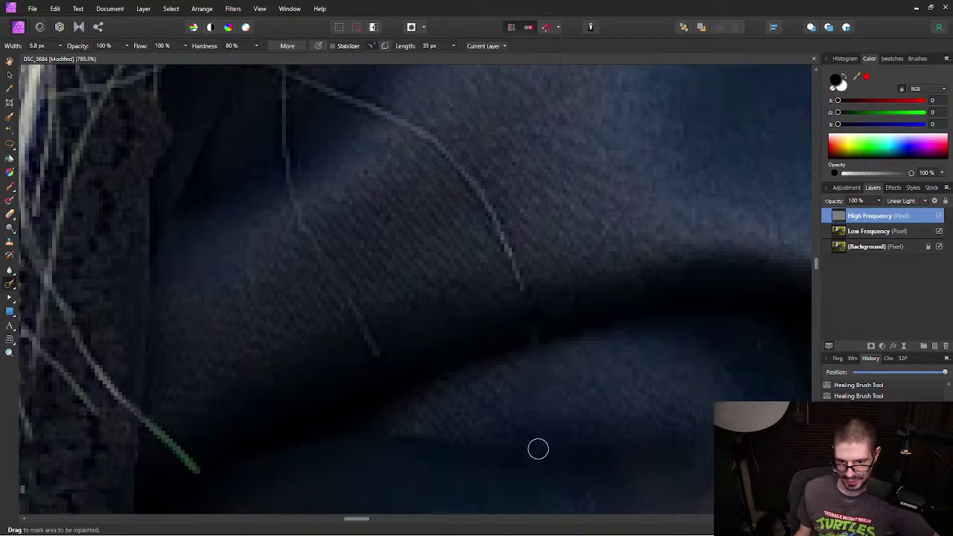
{"action": "key", "text": "ctrl+z"}
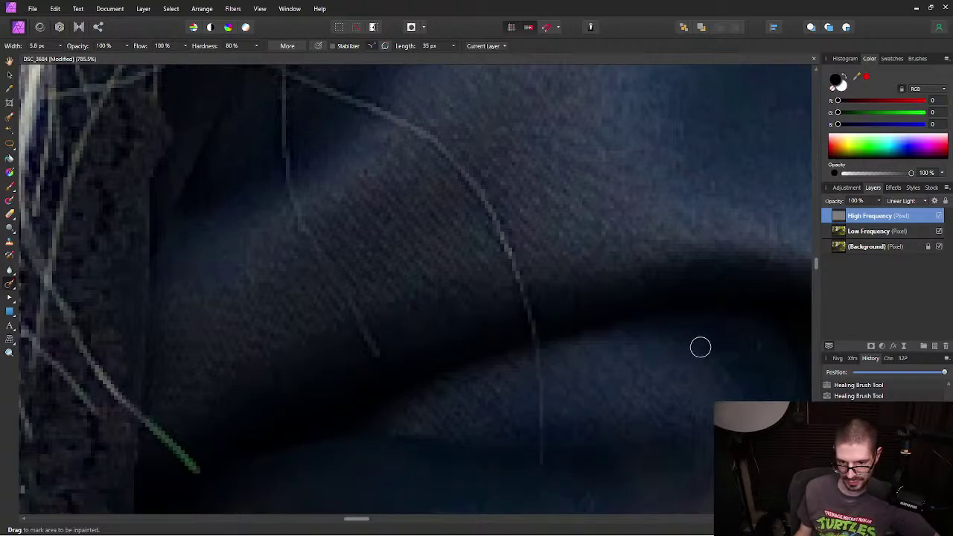
Step: Heal the long curved hair and the thinner strands off the sleeve with a 6.7 px Healing Brush on High Frequency, and save the photo
{"action": "left_click_drag", "start_coordinate": [9, 285], "coordinate": [34, 287]}
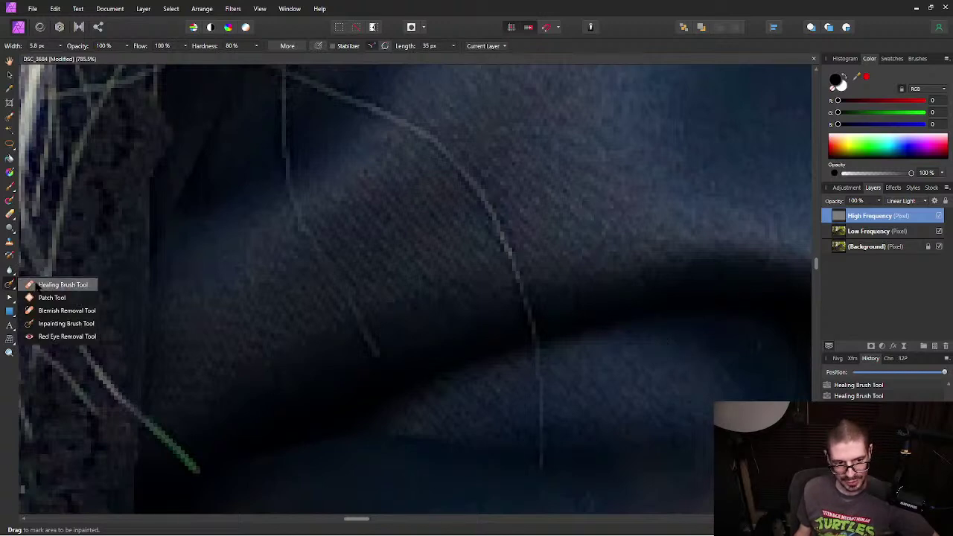
{"action": "left_click", "coordinate": [88, 289]}
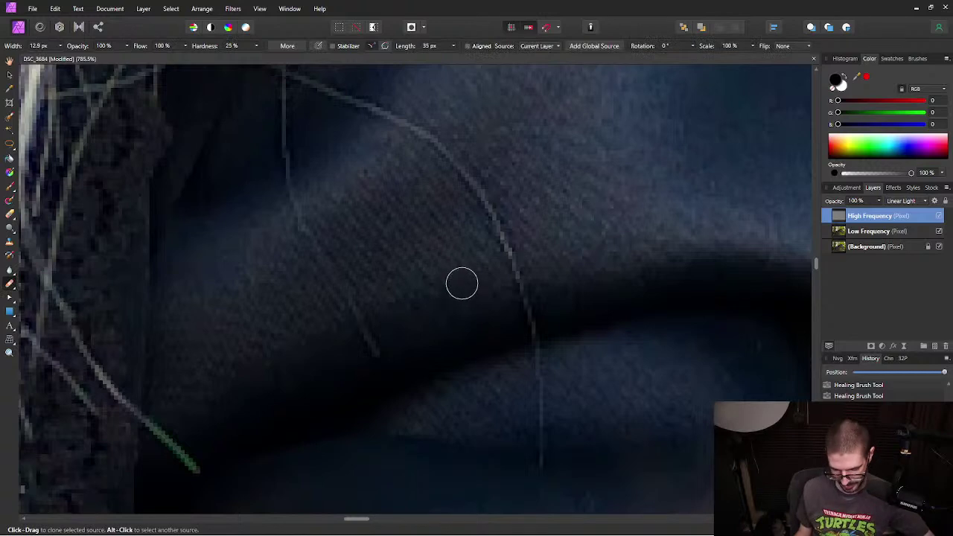
{"action": "key", "text": "bracketleft"}
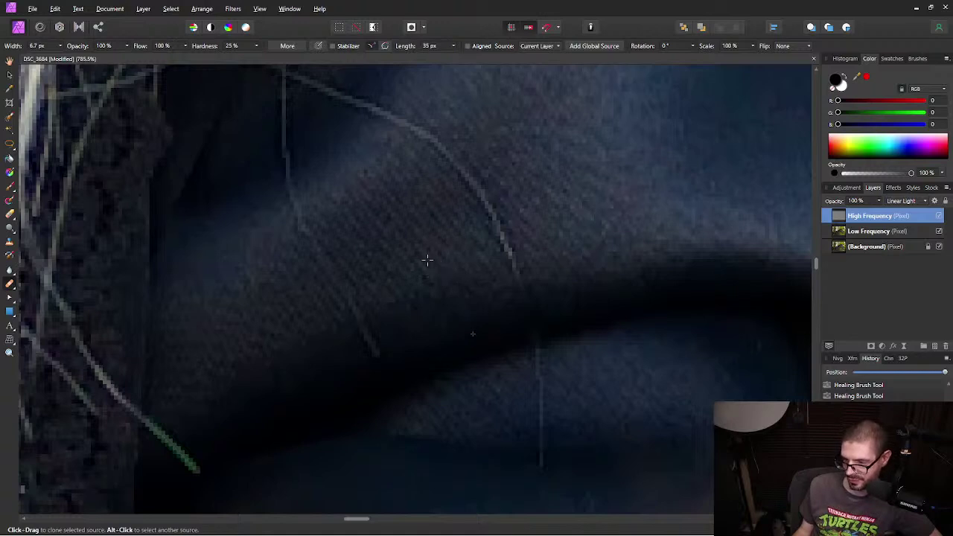
{"action": "mouse_move", "coordinate": [490, 253]}
{"action": "left_mouse_down"}
{"action": "mouse_move", "coordinate": [517, 241]}
{"action": "mouse_move", "coordinate": [497, 244]}
{"action": "mouse_move", "coordinate": [514, 250]}
{"action": "mouse_move", "coordinate": [488, 215]}
{"action": "mouse_move", "coordinate": [511, 261]}
{"action": "mouse_move", "coordinate": [478, 171]}
{"action": "mouse_move", "coordinate": [487, 204]}
{"action": "mouse_move", "coordinate": [460, 165]}
{"action": "mouse_move", "coordinate": [415, 130]}
{"action": "mouse_move", "coordinate": [364, 180]}
{"action": "mouse_move", "coordinate": [398, 113]}
{"action": "mouse_move", "coordinate": [353, 102]}
{"action": "left_mouse_up"}
{"action": "left_click", "coordinate": [359, 161], "text": "alt"}
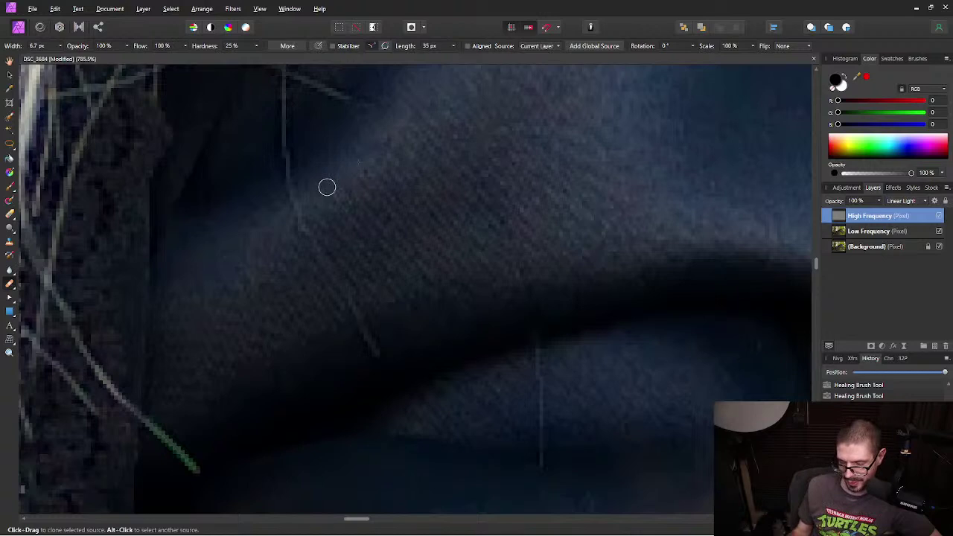
{"action": "left_click", "coordinate": [331, 114], "text": "alt"}
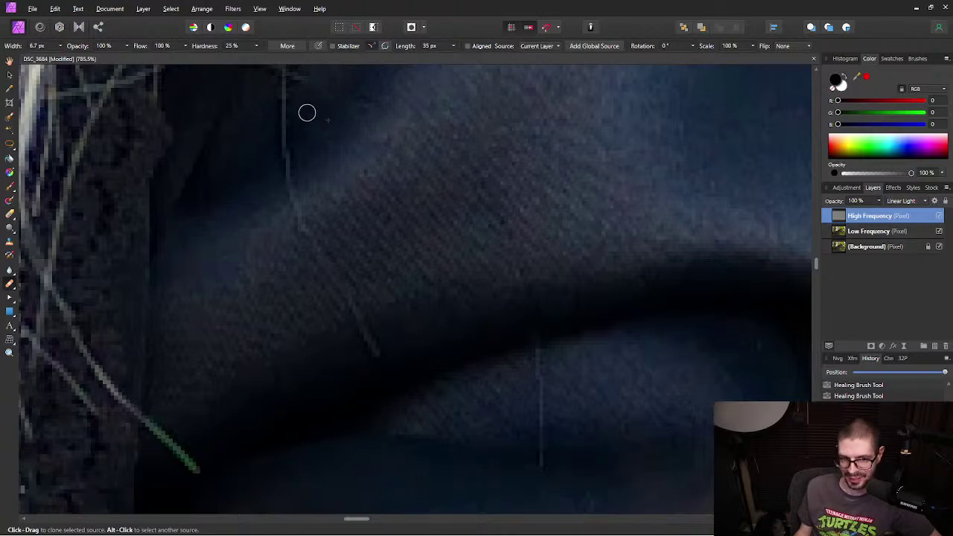
{"action": "mouse_move", "coordinate": [286, 127]}
{"action": "left_mouse_down"}
{"action": "mouse_move", "coordinate": [284, 166]}
{"action": "mouse_move", "coordinate": [276, 87]}
{"action": "left_mouse_up"}
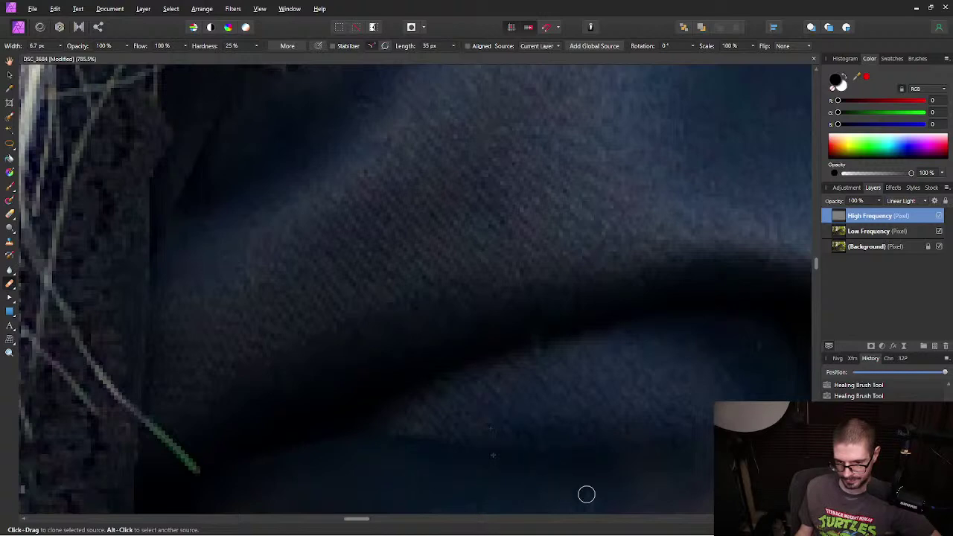
{"action": "key", "text": "ctrl+s"}
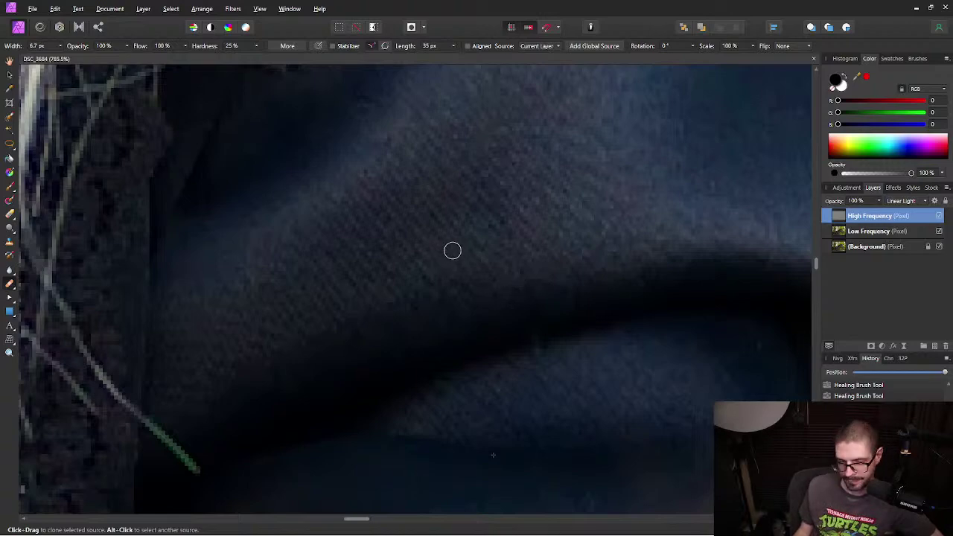
Step: Heal the leftover hair trace along the lower edge of the dark sleeve fold, sampling from clean fabric beside it
{"action": "scroll", "coordinate": [443, 215], "scroll_direction": "down", "scroll_amount": 3}
{"action": "scroll", "coordinate": [529, 276], "scroll_direction": "up", "scroll_amount": 4}
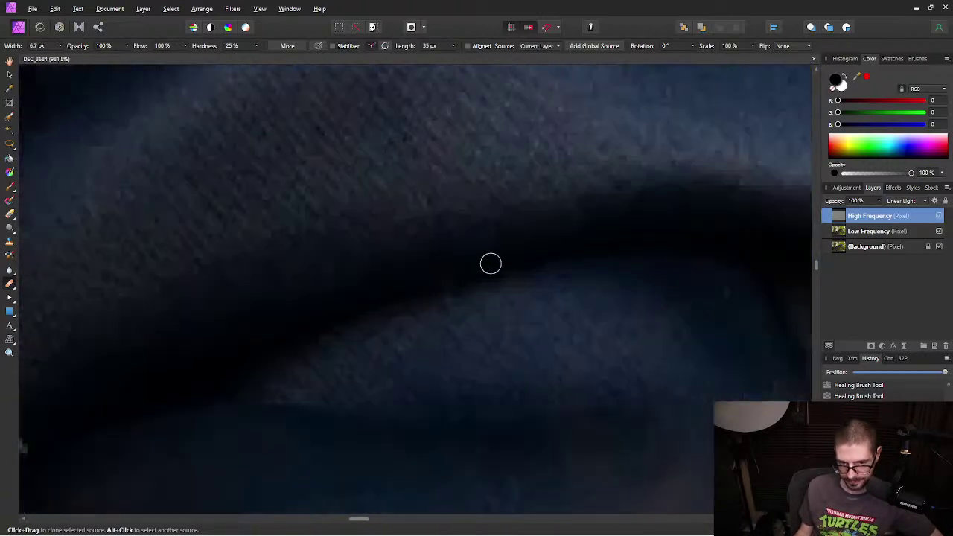
{"action": "left_click", "coordinate": [492, 280], "text": "alt"}
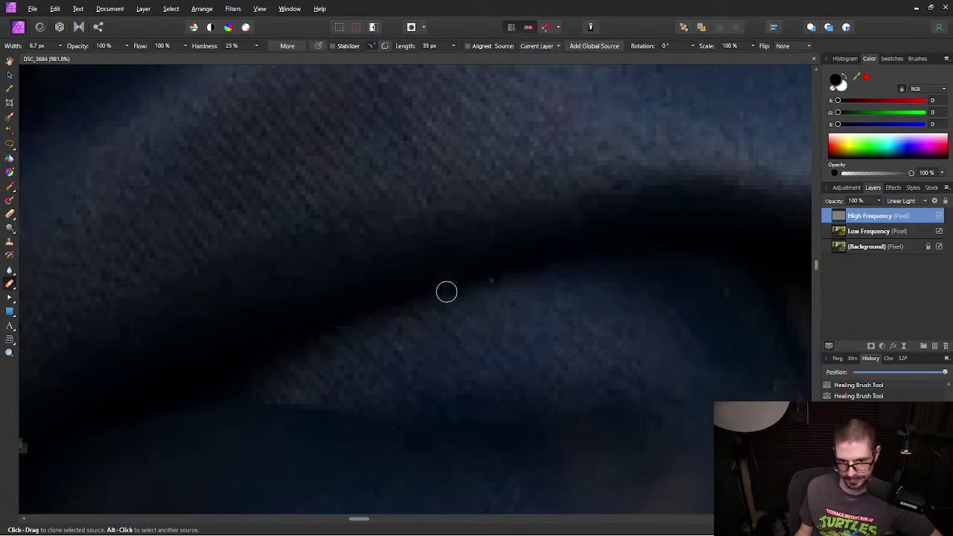
Step: Heal the green-tipped hair end over the dark sleeve fold, adding Low Frequency to the layer selection to clear its remaining colour
{"action": "scroll", "coordinate": [541, 196], "scroll_direction": "down", "scroll_amount": 4}
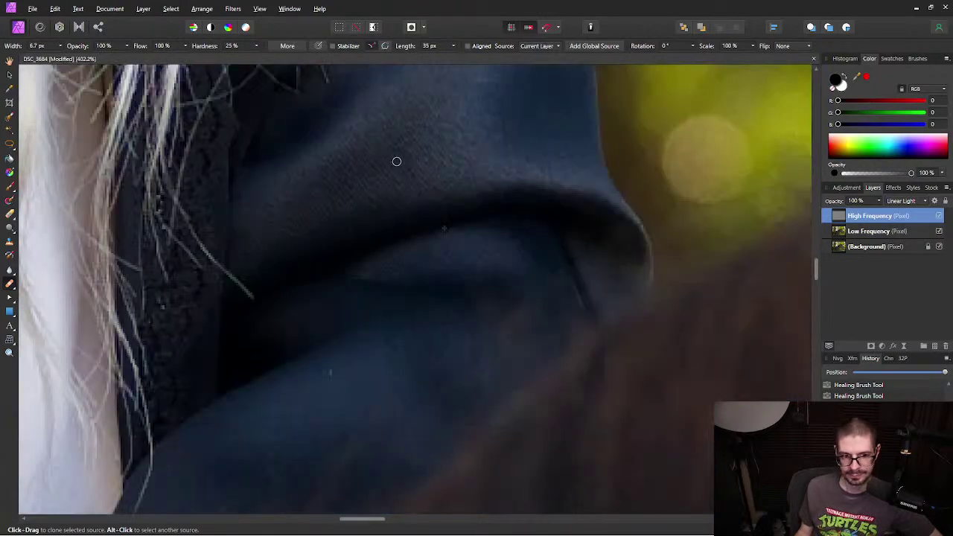
{"action": "scroll", "coordinate": [241, 294], "scroll_direction": "up", "scroll_amount": 2}
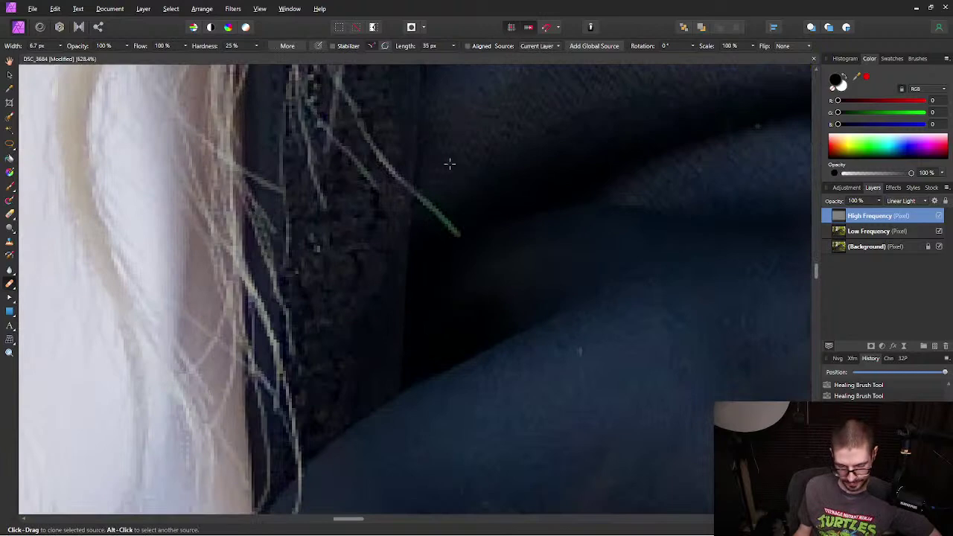
{"action": "mouse_move", "coordinate": [441, 210]}
{"action": "left_mouse_down"}
{"action": "mouse_move", "coordinate": [424, 204]}
{"action": "mouse_move", "coordinate": [457, 237]}
{"action": "left_mouse_up"}
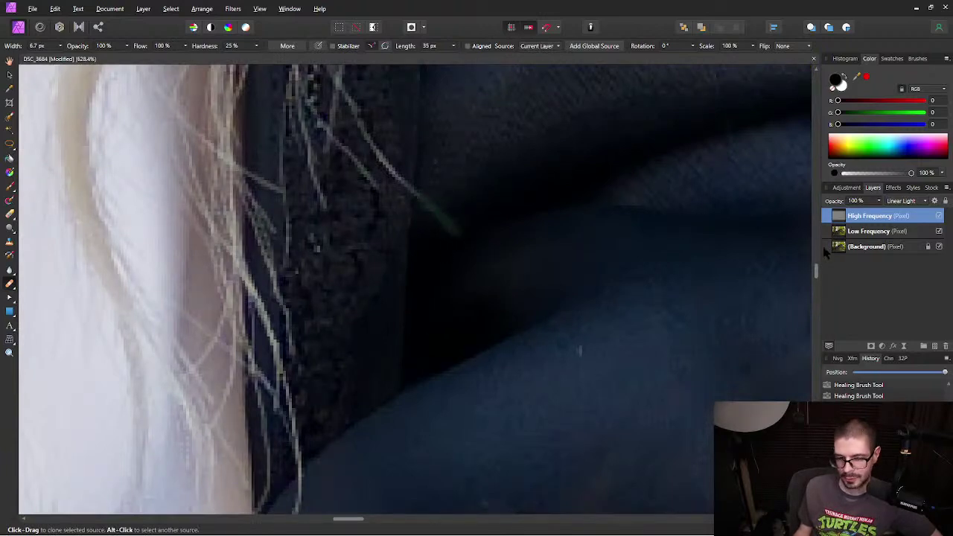
{"action": "left_click", "coordinate": [891, 232], "text": "shift"}
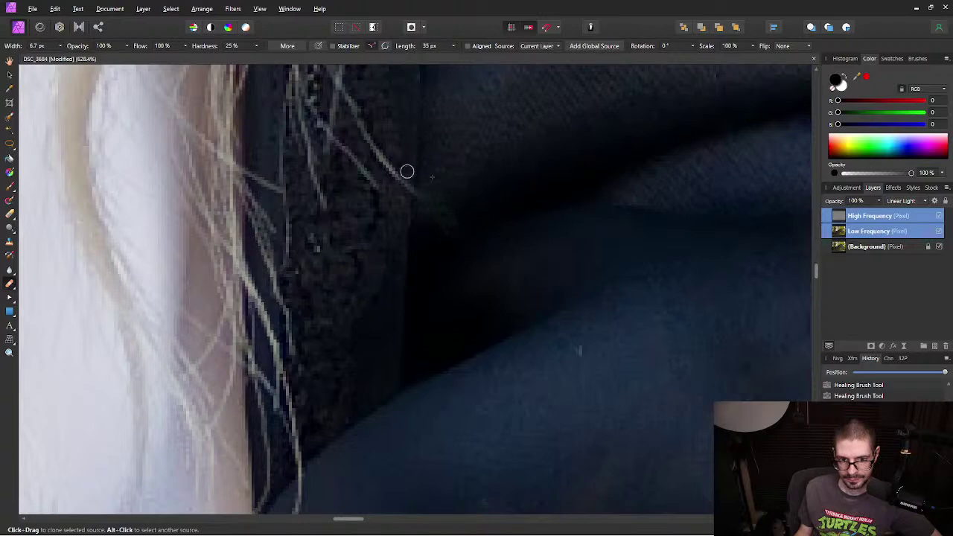
{"action": "left_click_drag", "start_coordinate": [404, 183], "coordinate": [411, 192]}
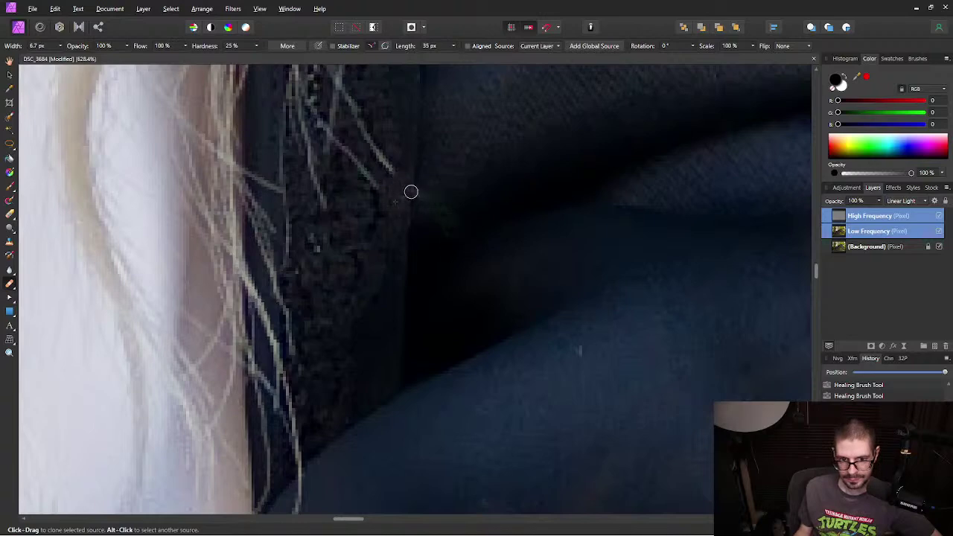
Step: Heal the long stray hair crossing the dark lapel above the gold button below the raised arm, on both frequency layers
{"action": "scroll", "coordinate": [547, 185], "scroll_direction": "down", "scroll_amount": 10}
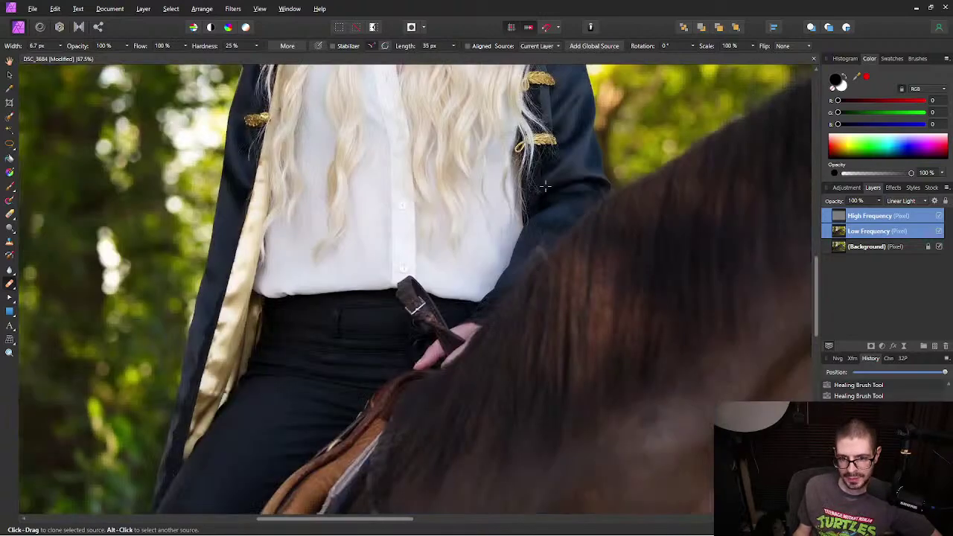
{"action": "left_click_drag", "start_coordinate": [387, 208], "coordinate": [397, 477]}
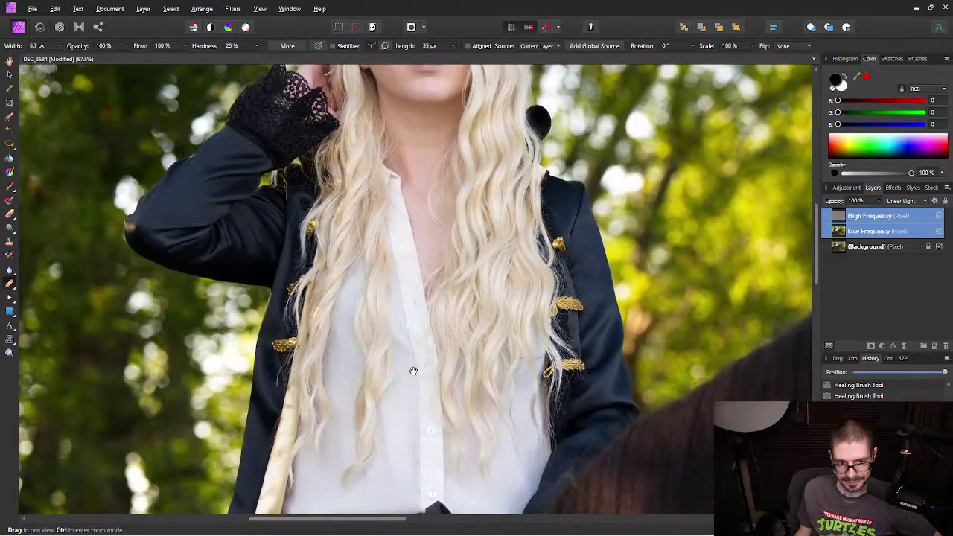
{"action": "left_click_drag", "start_coordinate": [287, 201], "coordinate": [290, 246]}
{"action": "scroll", "coordinate": [290, 246], "scroll_direction": "up", "scroll_amount": 8}
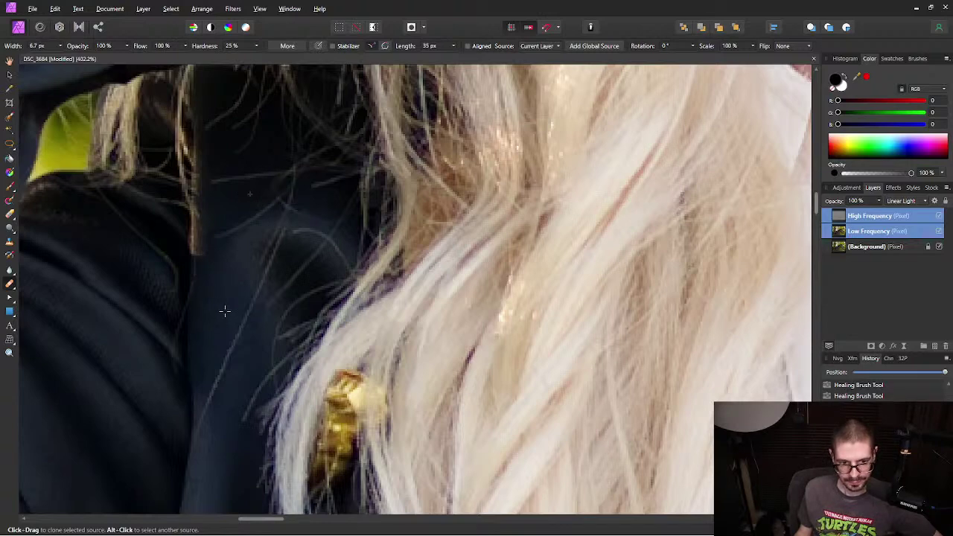
{"action": "left_click_drag", "start_coordinate": [249, 313], "coordinate": [218, 373]}
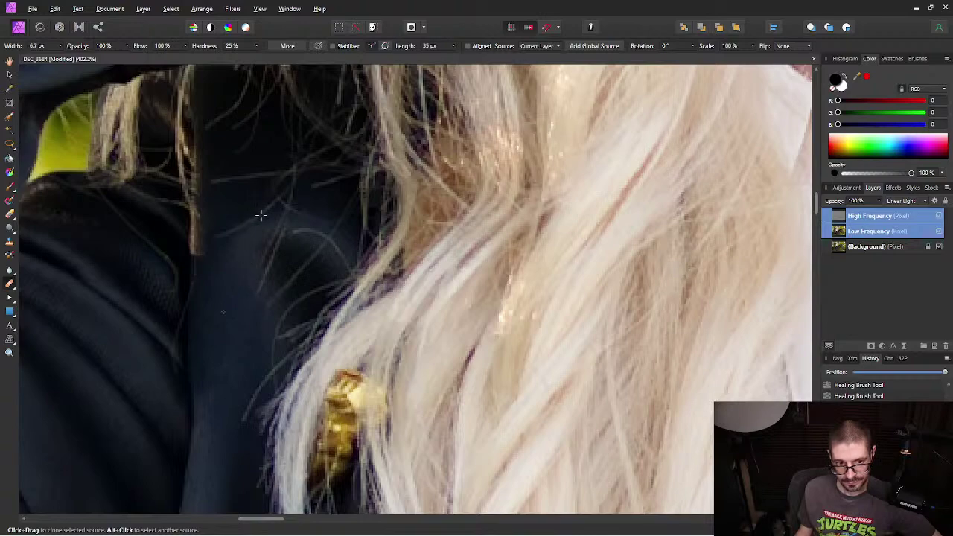
Step: Examine the rider's hair and jacket, the saddle and the horse's neck and chest for remaining flaws and stray hairs
{"action": "scroll", "coordinate": [639, 248], "scroll_direction": "down", "scroll_amount": 10}
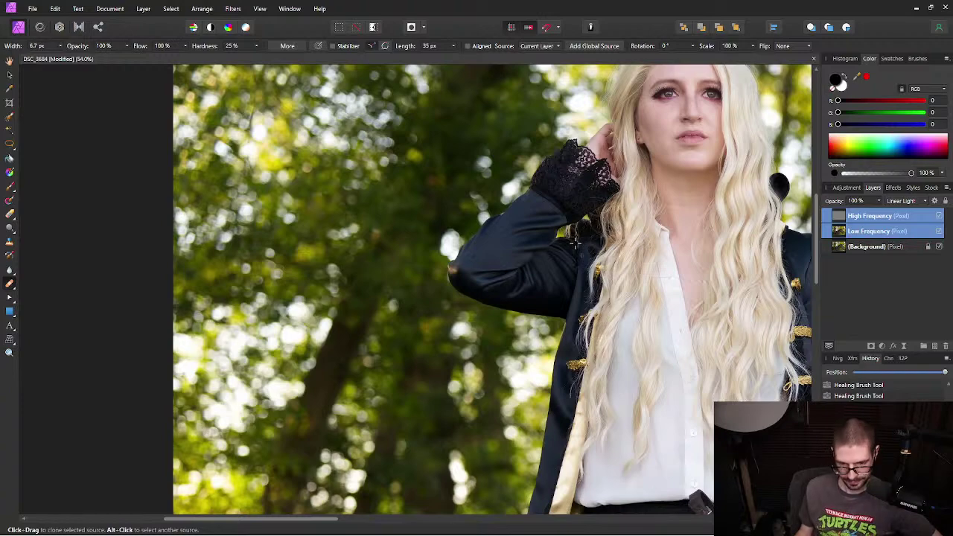
{"action": "left_click_drag", "start_coordinate": [670, 277], "coordinate": [359, 344]}
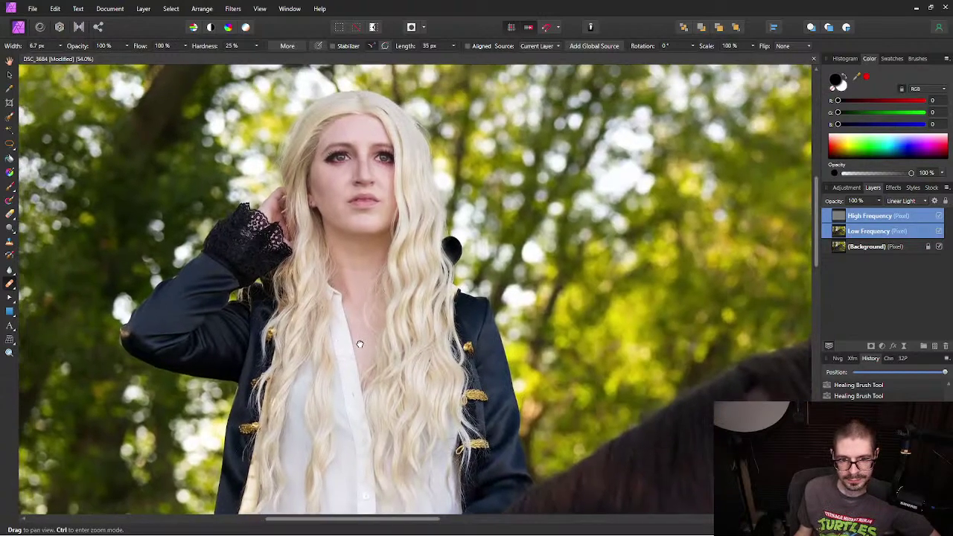
{"action": "scroll", "coordinate": [360, 344], "scroll_direction": "down", "scroll_amount": 5}
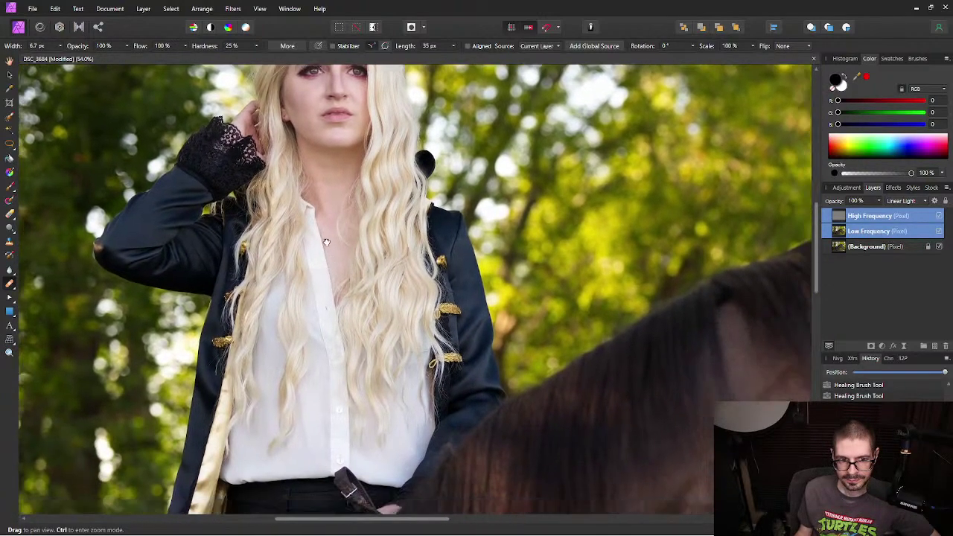
{"action": "scroll", "coordinate": [425, 344], "scroll_direction": "down", "scroll_amount": 5}
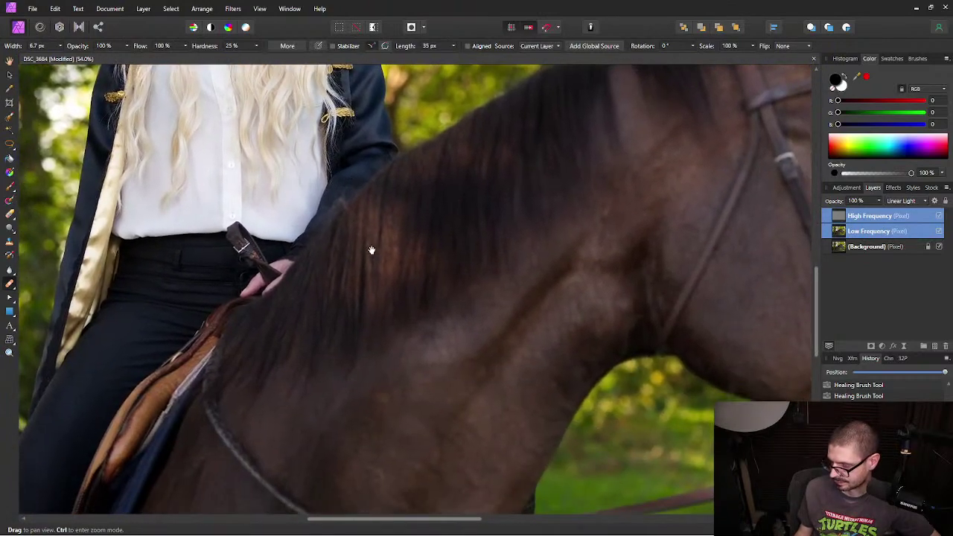
{"action": "scroll", "coordinate": [365, 272], "scroll_direction": "down", "scroll_amount": 2}
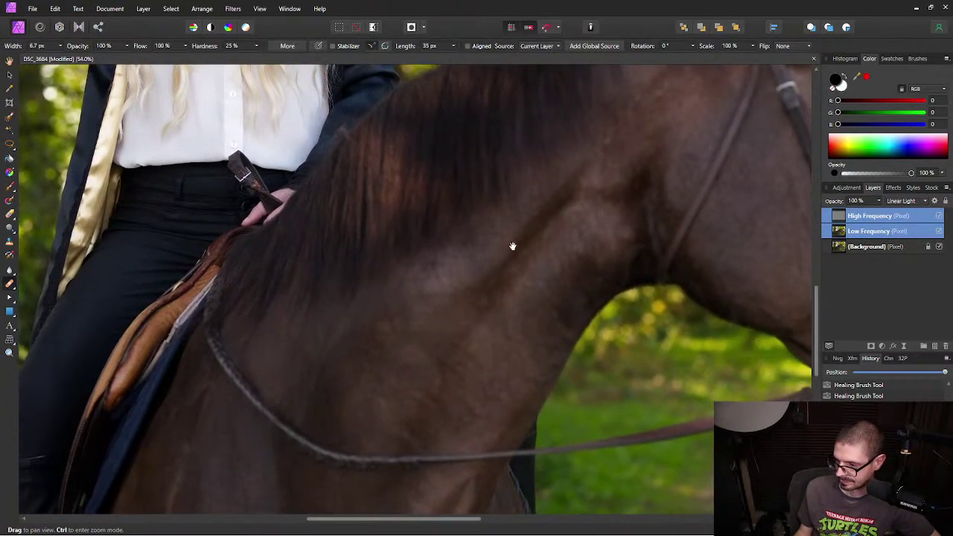
{"action": "mouse_move", "coordinate": [529, 226]}
{"action": "left_mouse_down"}
{"action": "mouse_move", "coordinate": [473, 270]}
{"action": "mouse_move", "coordinate": [473, 285]}
{"action": "mouse_move", "coordinate": [496, 285]}
{"action": "mouse_move", "coordinate": [500, 296]}
{"action": "left_mouse_up"}
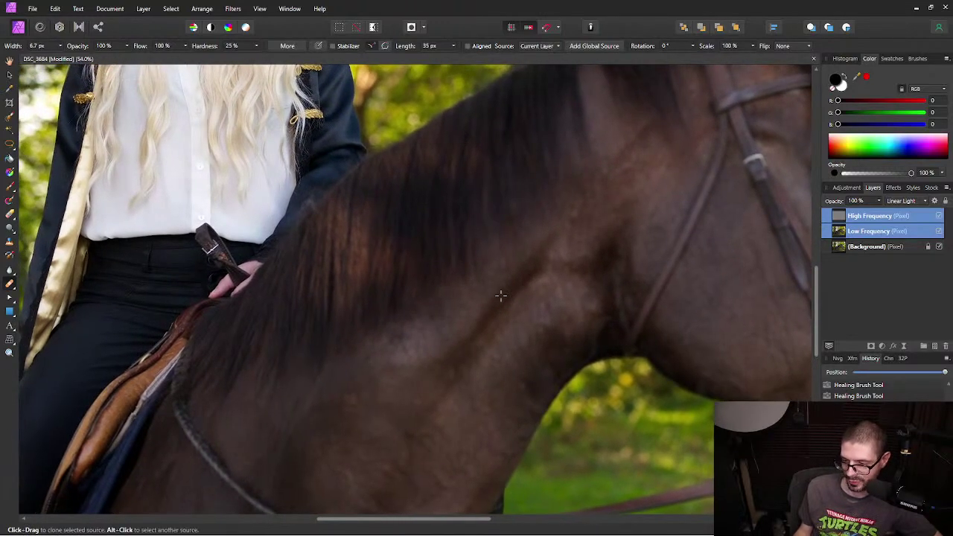
{"action": "scroll", "coordinate": [513, 287], "scroll_direction": "down", "scroll_amount": 3}
{"action": "scroll", "coordinate": [514, 288], "scroll_direction": "up", "scroll_amount": 1}
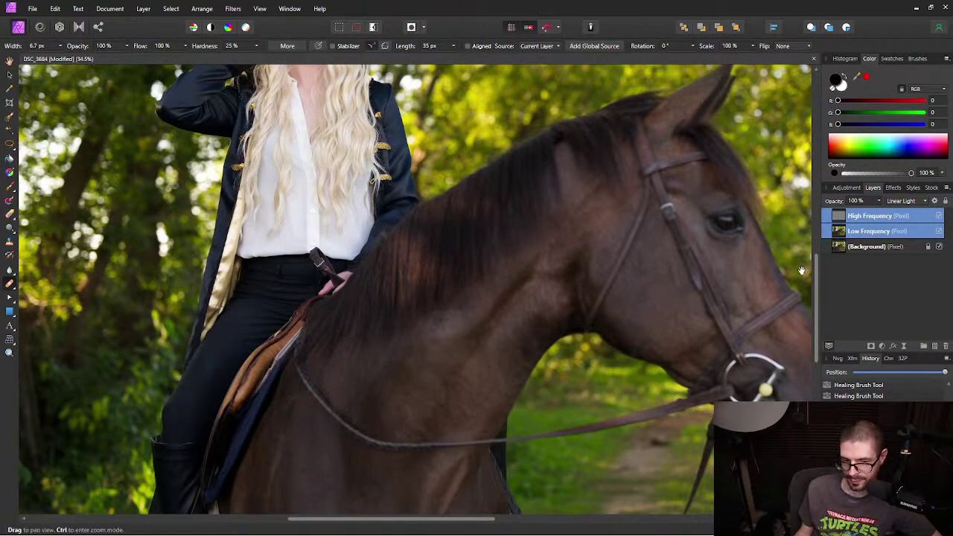
{"action": "left_click_drag", "start_coordinate": [687, 273], "coordinate": [585, 297]}
{"action": "scroll", "coordinate": [585, 297], "scroll_direction": "down", "scroll_amount": 3}
{"action": "scroll", "coordinate": [552, 300], "scroll_direction": "left", "scroll_amount": 6}
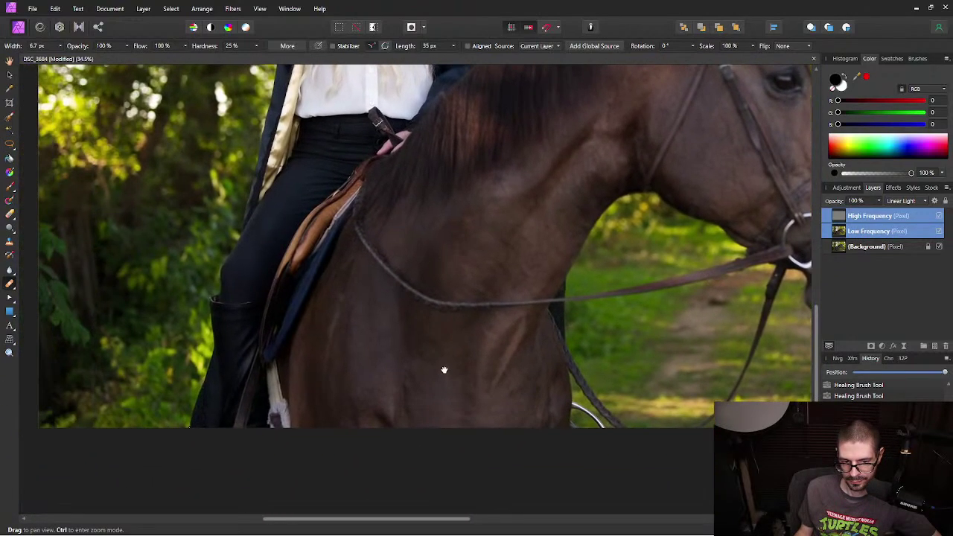
{"action": "scroll", "coordinate": [406, 201], "scroll_direction": "up", "scroll_amount": 3}
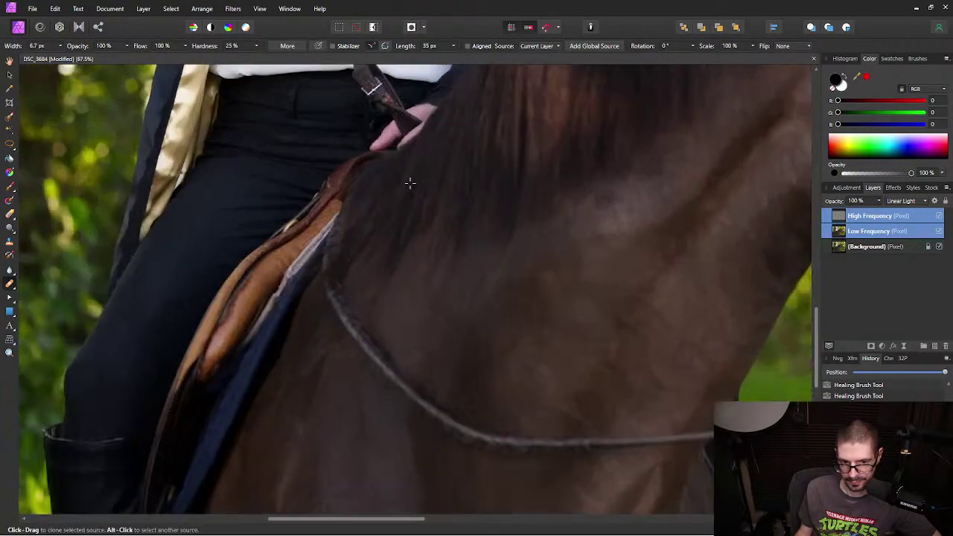
{"action": "scroll", "coordinate": [415, 257], "scroll_direction": "up", "scroll_amount": 5}
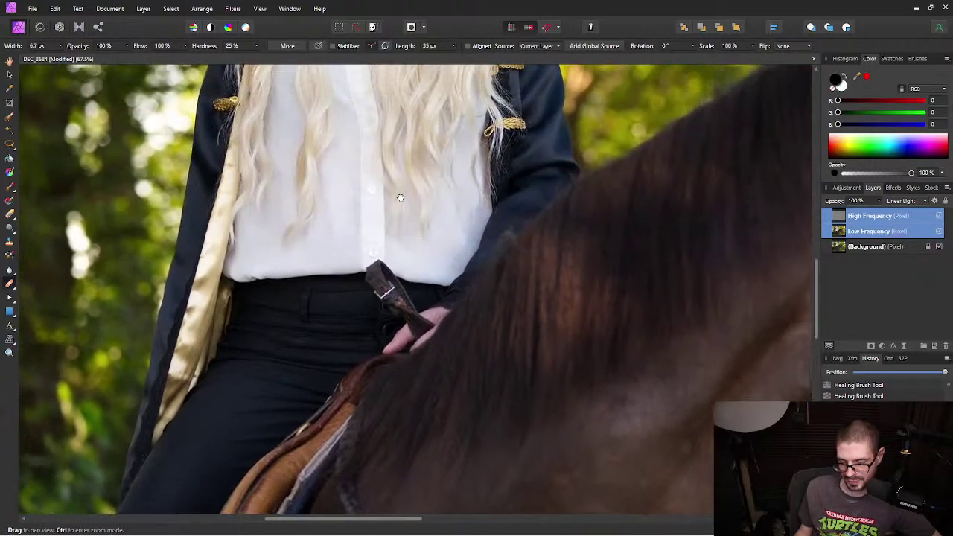
{"action": "scroll", "coordinate": [361, 339], "scroll_direction": "up", "scroll_amount": 1}
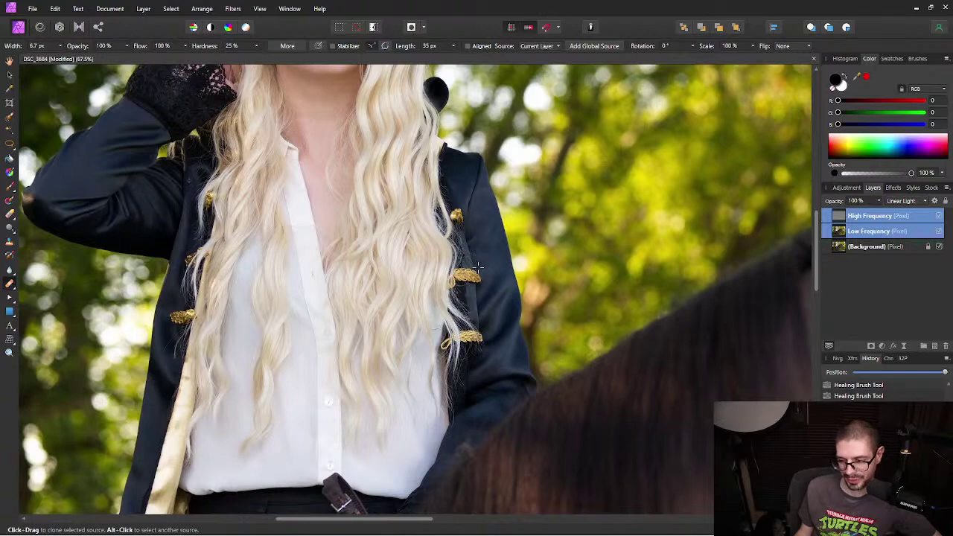
Step: Set up the Clone Brush on the Low Frequency layer only, with an 11.8 px width and a source in the dark jacket fabric above the gold button
{"action": "scroll", "coordinate": [441, 167], "scroll_direction": "up", "scroll_amount": 4}
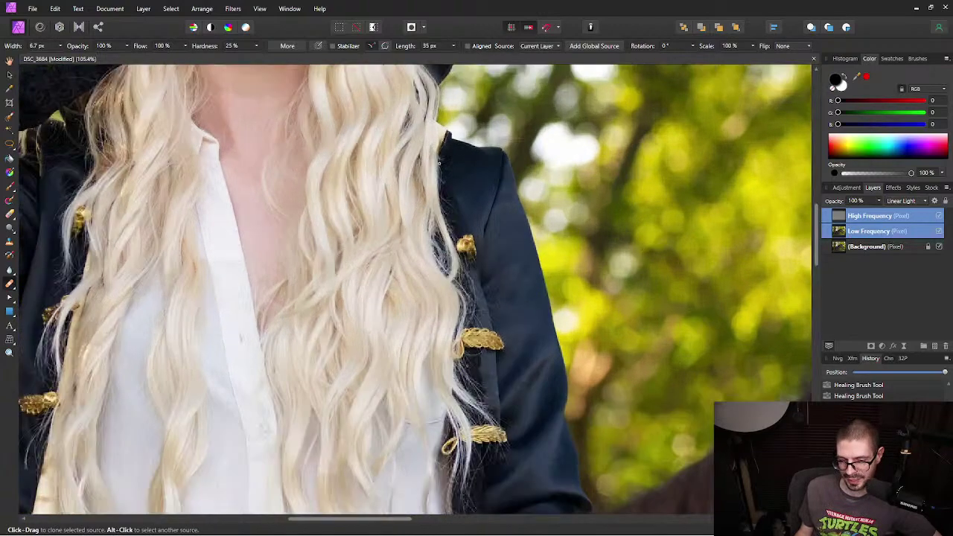
{"action": "scroll", "coordinate": [471, 197], "scroll_direction": "up", "scroll_amount": 4}
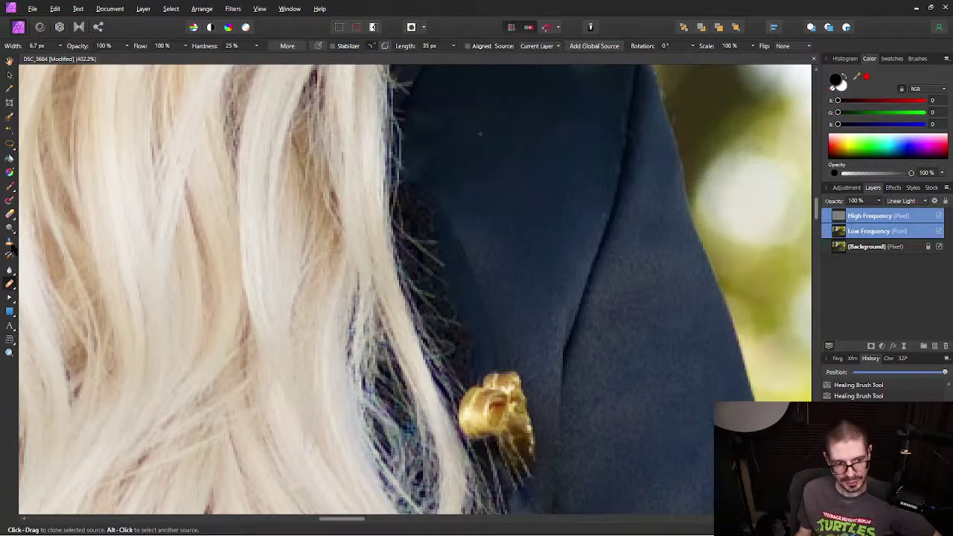
{"action": "left_click", "coordinate": [10, 241]}
{"action": "left_click", "coordinate": [903, 231]}
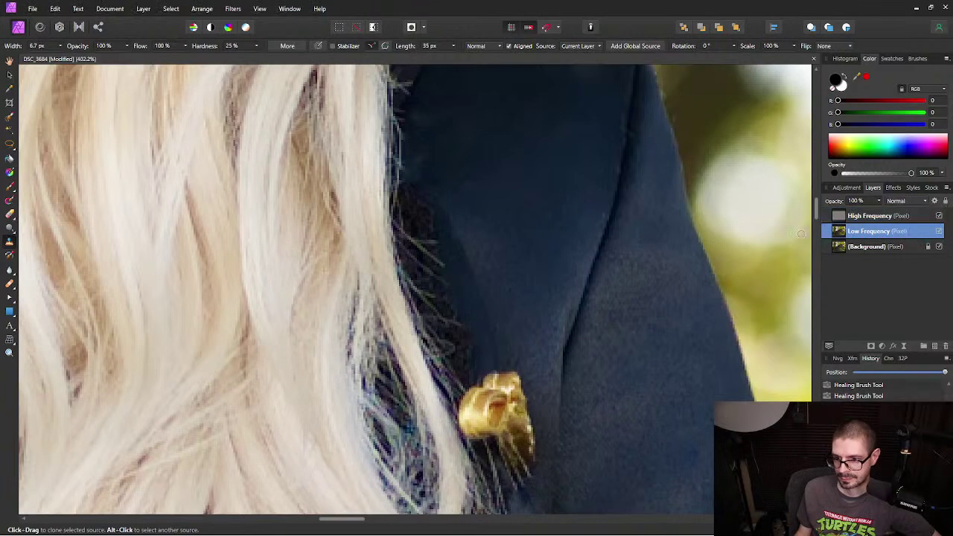
{"action": "key", "text": "alt"}
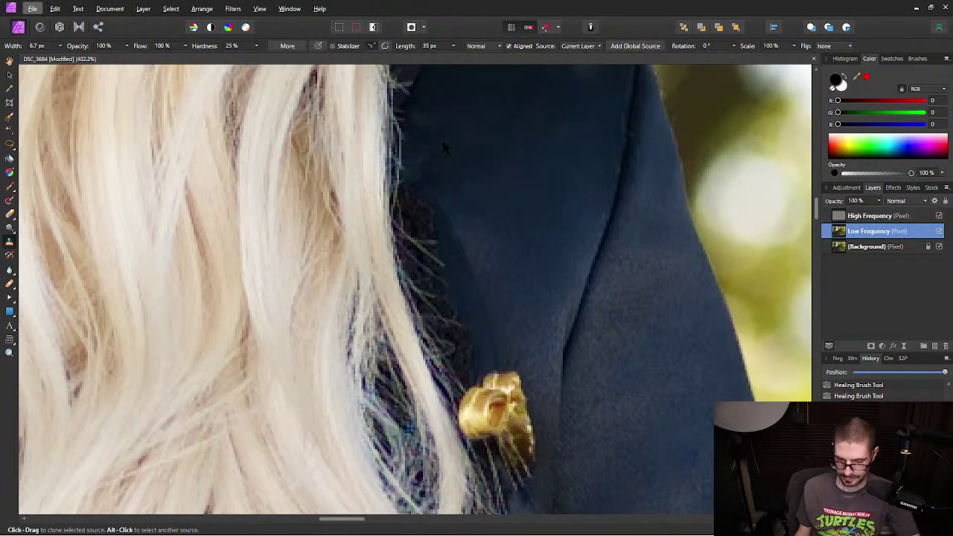
{"action": "key", "text": "bracketright"}
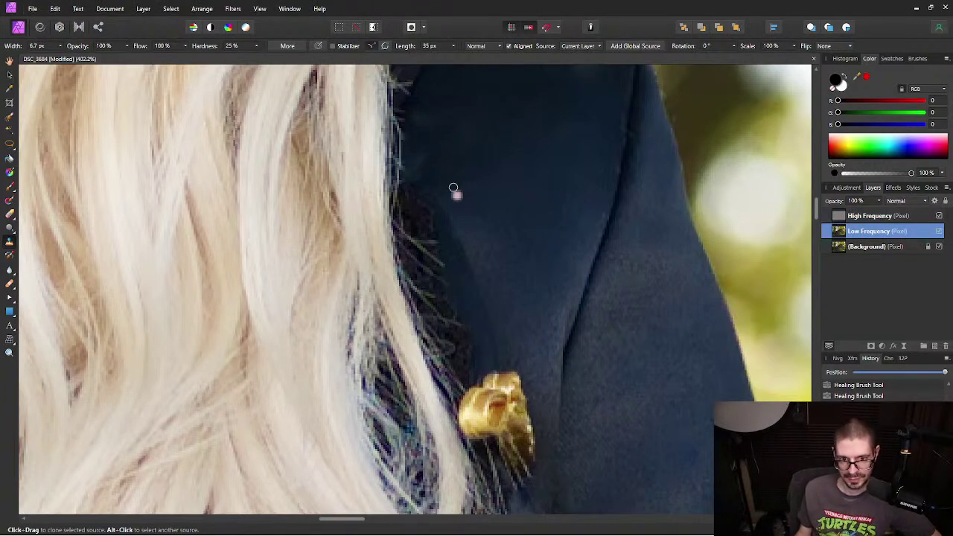
{"action": "key", "text": "bracketright"}
{"action": "key", "text": "bracketright"}
{"action": "key", "text": "bracketright"}
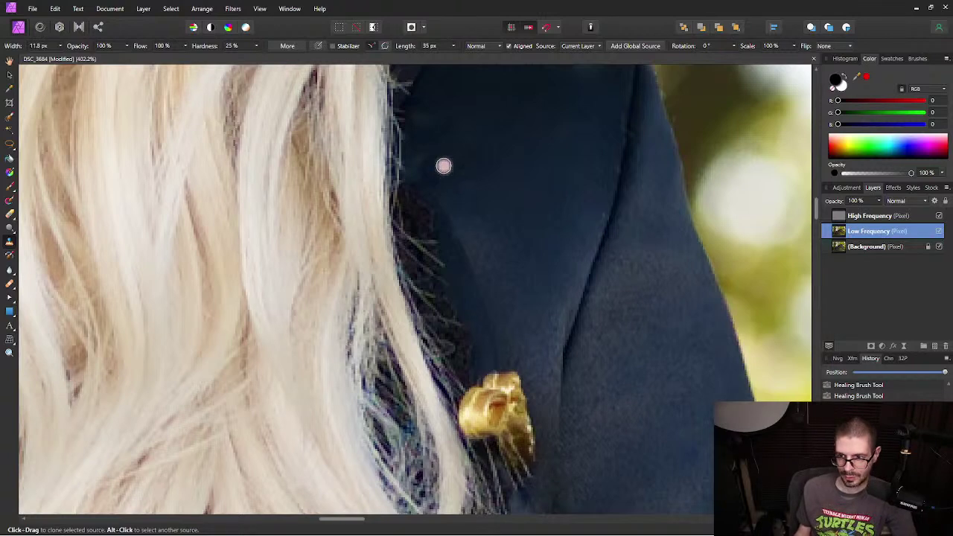
{"action": "left_click", "coordinate": [837, 232], "text": "alt"}
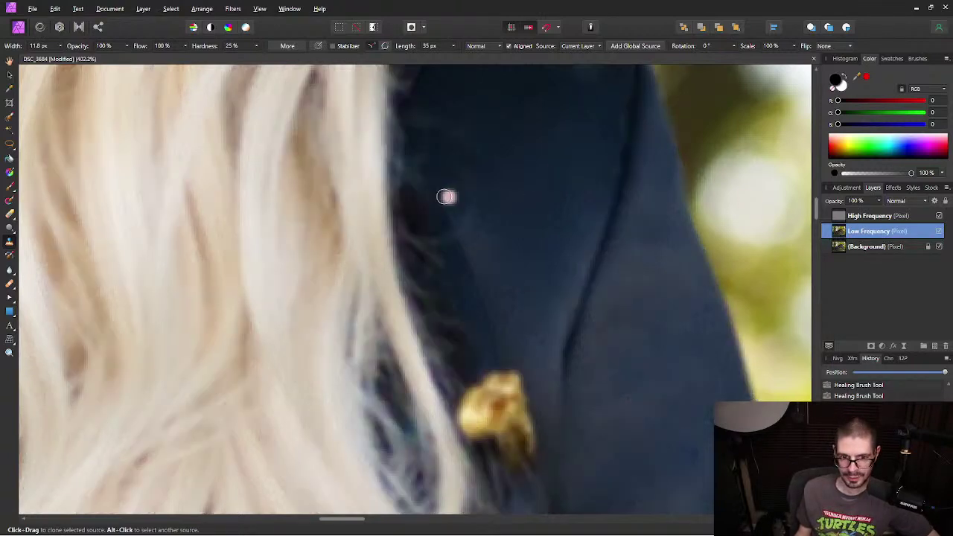
{"action": "left_click", "coordinate": [484, 95], "text": "alt"}
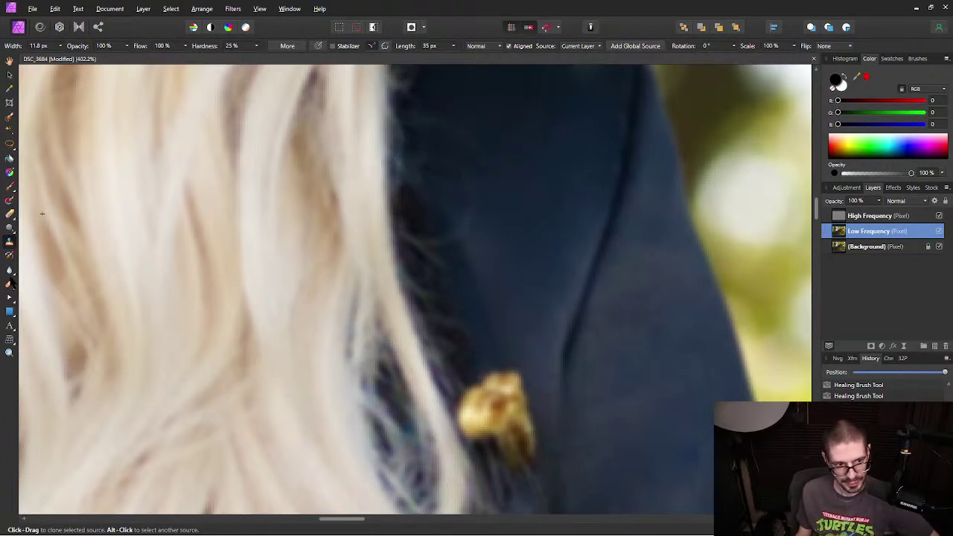
Step: Heal the leftover stray-hair colour over the dark lapel above the gold button on the Low Frequency layer
{"action": "left_click", "coordinate": [9, 284]}
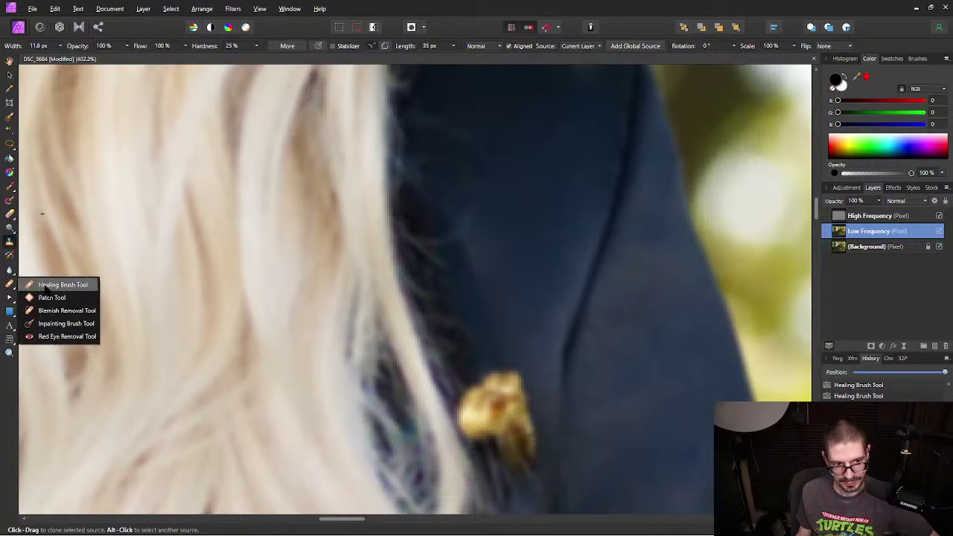
{"action": "left_click", "coordinate": [49, 288]}
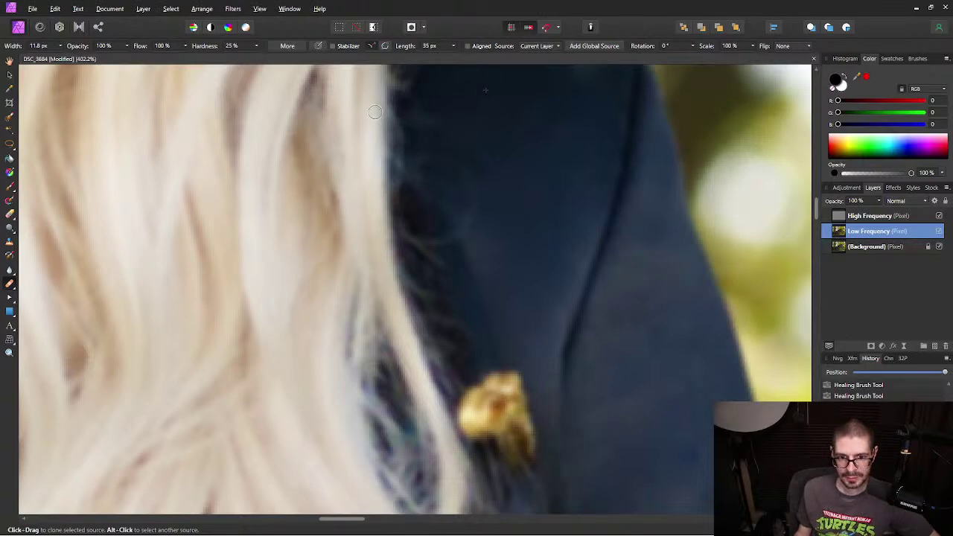
{"action": "mouse_move", "coordinate": [418, 117]}
{"action": "left_mouse_down"}
{"action": "mouse_move", "coordinate": [405, 186]}
{"action": "mouse_move", "coordinate": [398, 148]}
{"action": "mouse_move", "coordinate": [388, 190]}
{"action": "mouse_move", "coordinate": [382, 102]}
{"action": "mouse_move", "coordinate": [397, 209]}
{"action": "mouse_move", "coordinate": [414, 119]}
{"action": "left_mouse_up"}
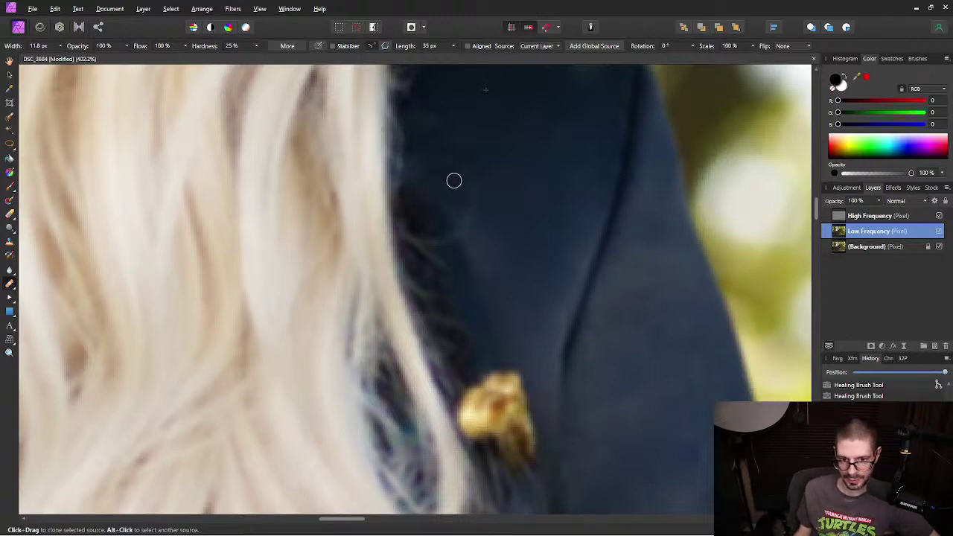
{"action": "mouse_move", "coordinate": [473, 198]}
{"action": "left_mouse_down"}
{"action": "mouse_move", "coordinate": [458, 233]}
{"action": "mouse_move", "coordinate": [442, 241]}
{"action": "left_mouse_up"}
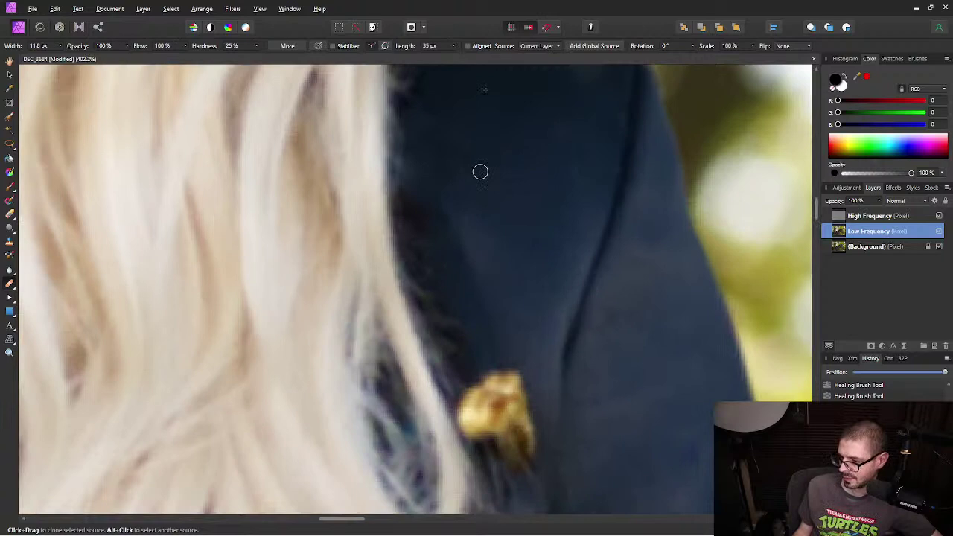
Step: Examine the rider's face, long hair and the jacket front with its gold trim for remaining colour flaws
{"action": "scroll", "coordinate": [480, 172], "scroll_direction": "down", "scroll_amount": 5}
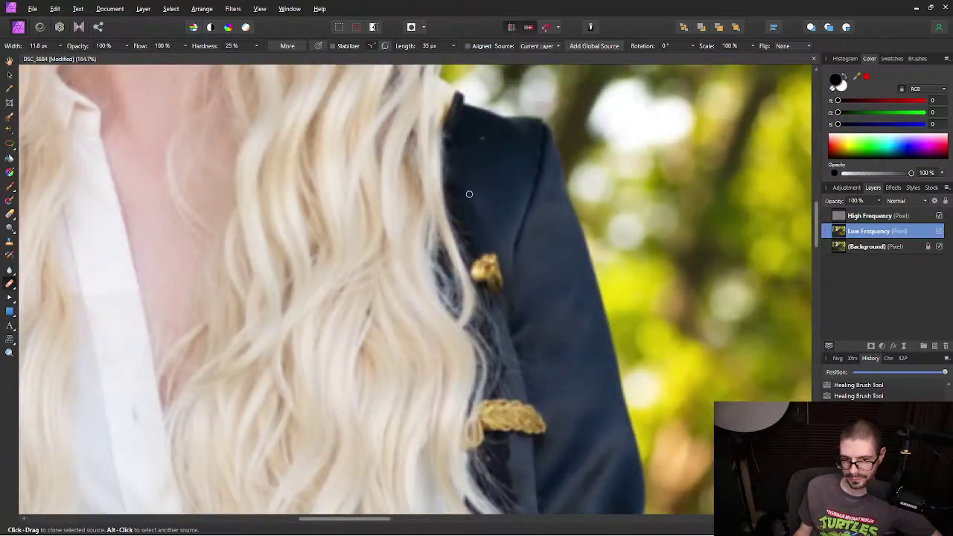
{"action": "left_click_drag", "start_coordinate": [494, 186], "coordinate": [514, 410]}
{"action": "mouse_move", "coordinate": [507, 161]}
{"action": "left_mouse_down"}
{"action": "mouse_move", "coordinate": [522, 204]}
{"action": "mouse_move", "coordinate": [414, 256]}
{"action": "left_mouse_up"}
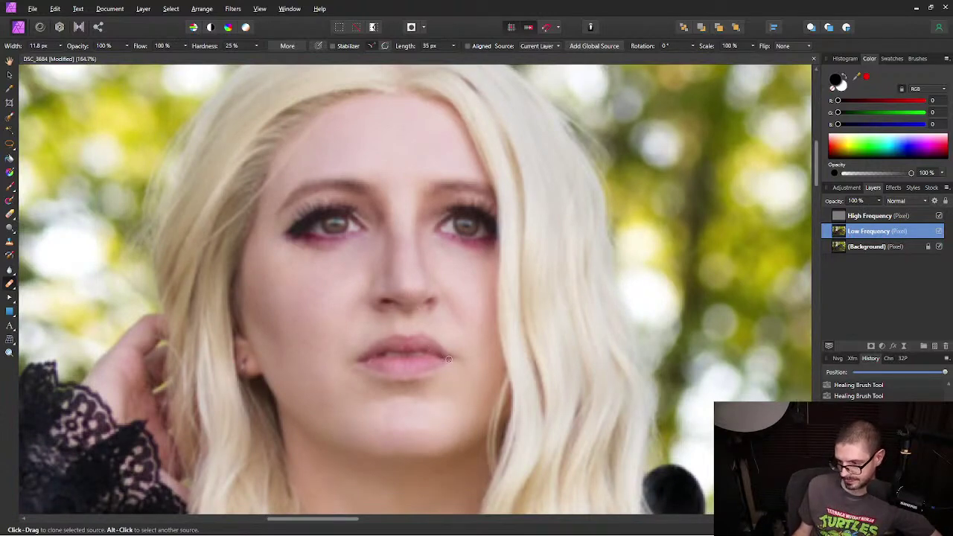
{"action": "left_click_drag", "start_coordinate": [422, 336], "coordinate": [381, 184]}
{"action": "scroll", "coordinate": [381, 184], "scroll_direction": "down", "scroll_amount": 10}
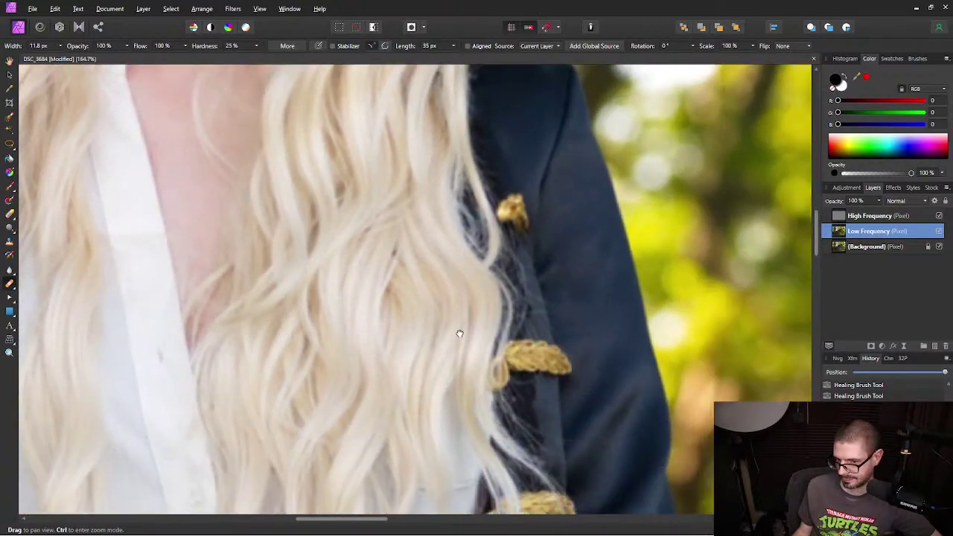
{"action": "left_click_drag", "start_coordinate": [460, 334], "coordinate": [464, 322]}
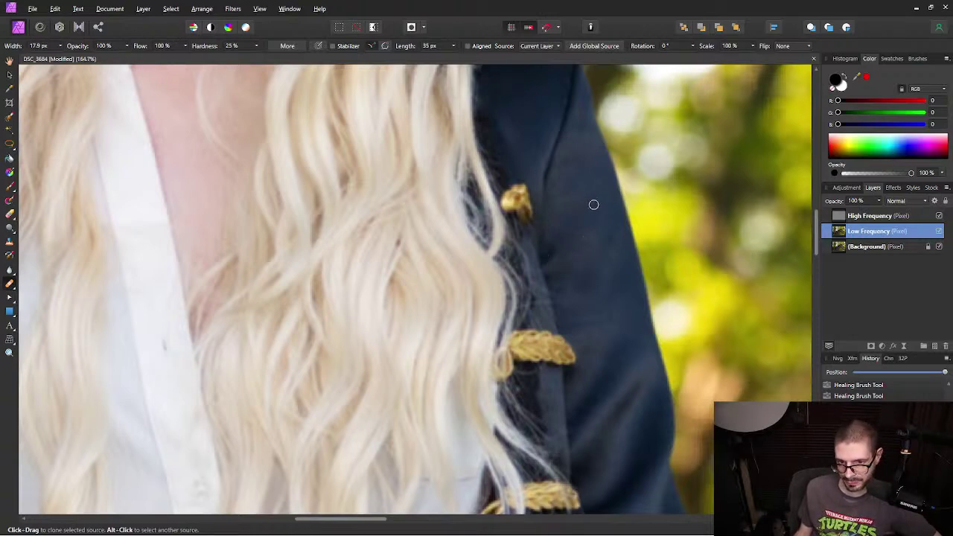
{"action": "mouse_move", "coordinate": [570, 155]}
{"action": "left_mouse_down"}
{"action": "mouse_move", "coordinate": [585, 248]}
{"action": "mouse_move", "coordinate": [702, 268]}
{"action": "mouse_move", "coordinate": [464, 220]}
{"action": "left_mouse_up"}
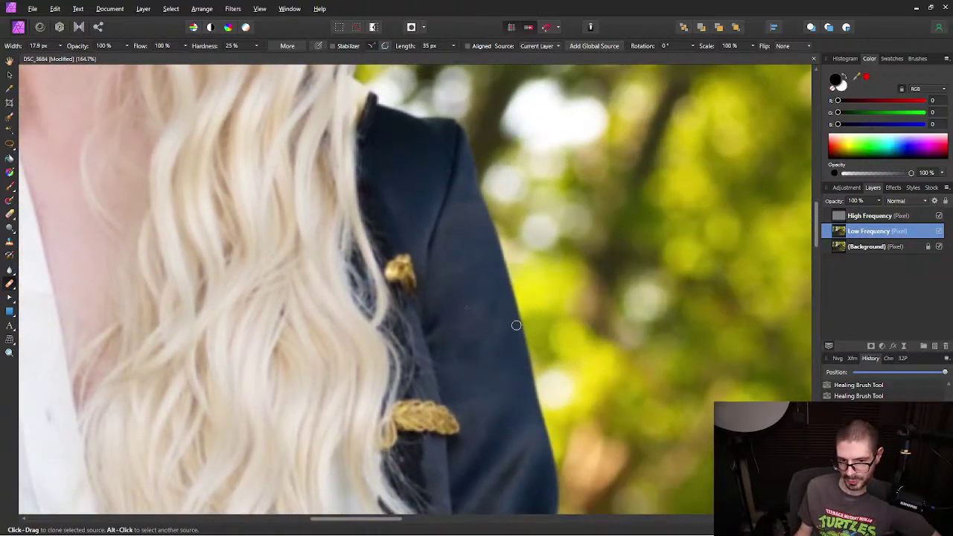
Step: Heal the faint hair ends over the dark sleeve where it meets the white shirt, using a 17.9 px brush on the Low Frequency layer
{"action": "left_click_drag", "start_coordinate": [521, 420], "coordinate": [530, 214]}
{"action": "left_click_drag", "start_coordinate": [485, 157], "coordinate": [585, 229]}
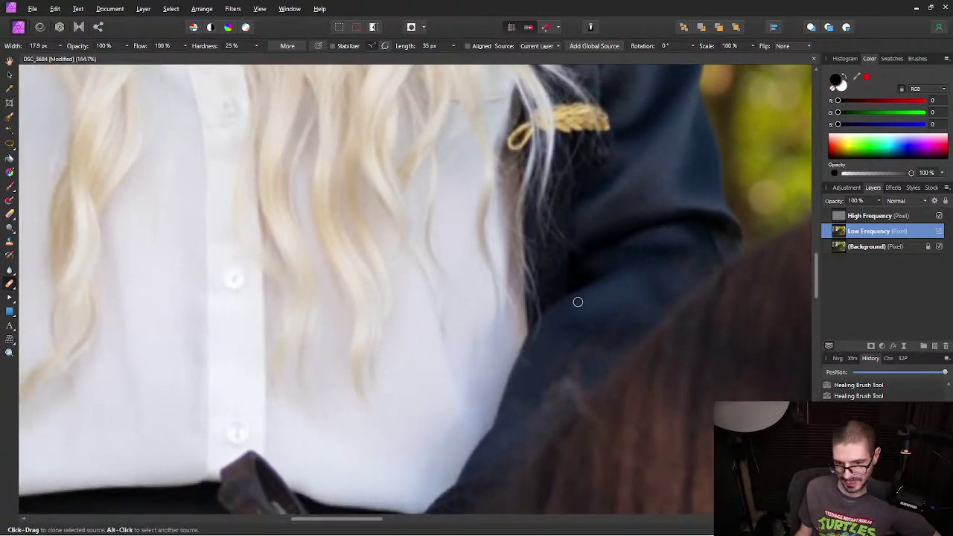
{"action": "scroll", "coordinate": [577, 326], "scroll_direction": "up", "scroll_amount": 3}
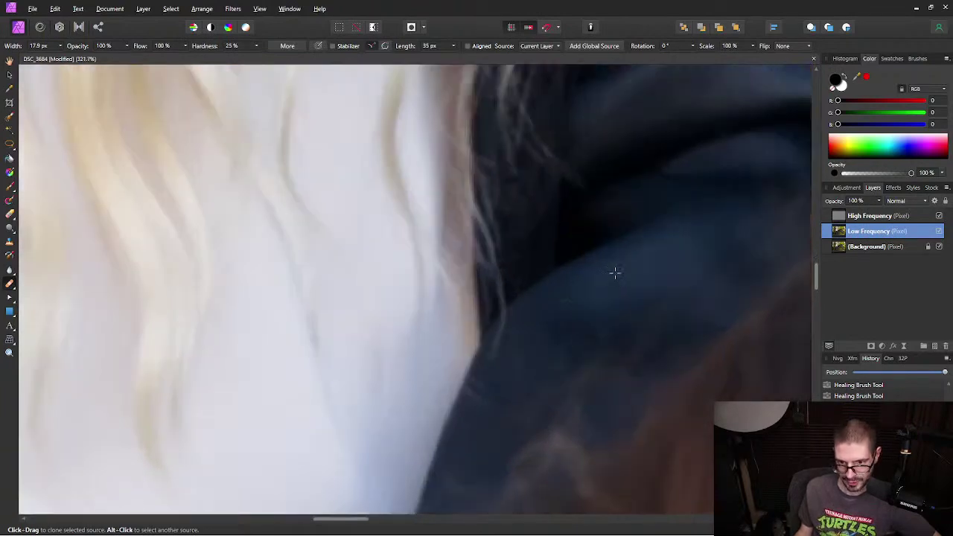
{"action": "mouse_move", "coordinate": [524, 328]}
{"action": "left_mouse_down"}
{"action": "mouse_move", "coordinate": [507, 330]}
{"action": "mouse_move", "coordinate": [507, 375]}
{"action": "mouse_move", "coordinate": [509, 322]}
{"action": "left_mouse_up"}
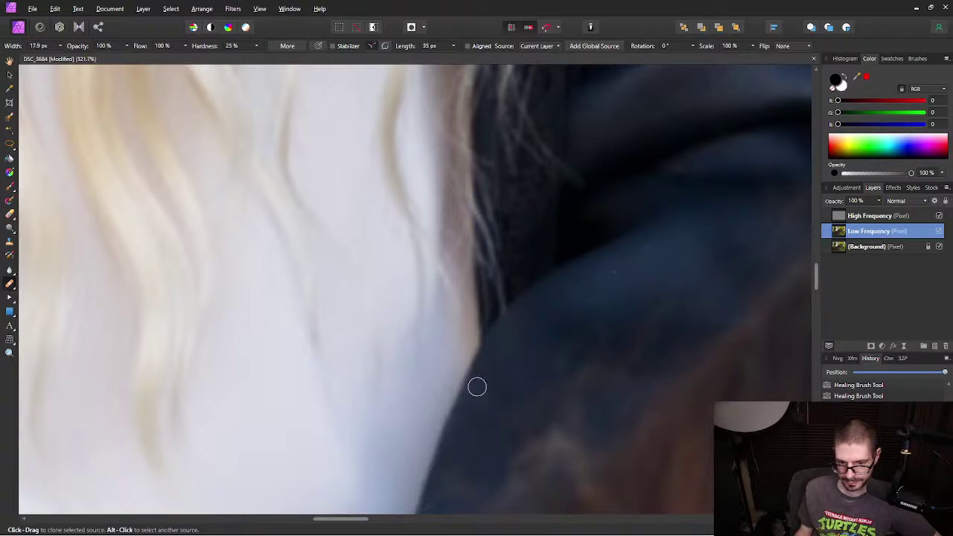
Step: Examine the shirt, trousers, saddle, boot and the horse's chest for remaining flaws
{"action": "scroll", "coordinate": [560, 414], "scroll_direction": "down", "scroll_amount": 6}
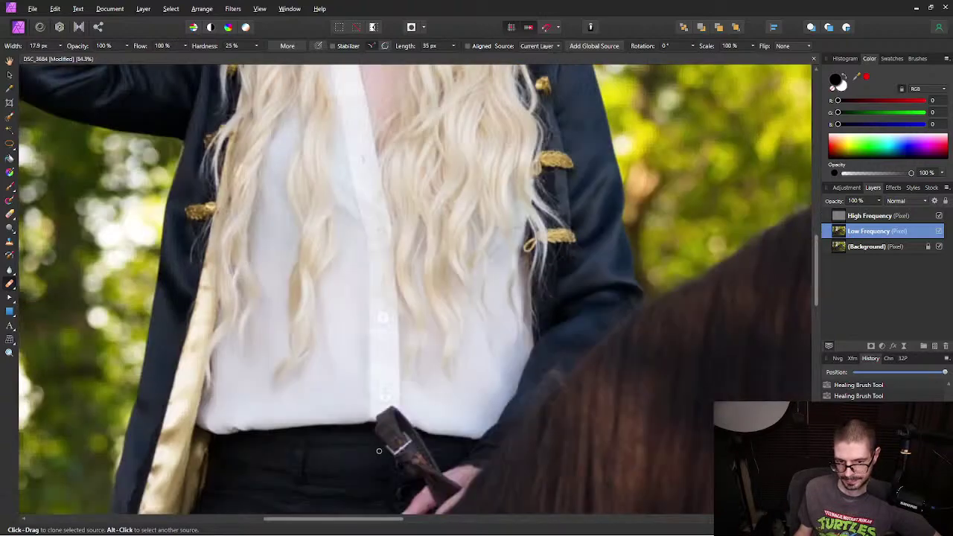
{"action": "scroll", "coordinate": [370, 445], "scroll_direction": "down", "scroll_amount": 5}
{"action": "scroll", "coordinate": [420, 287], "scroll_direction": "up", "scroll_amount": 1}
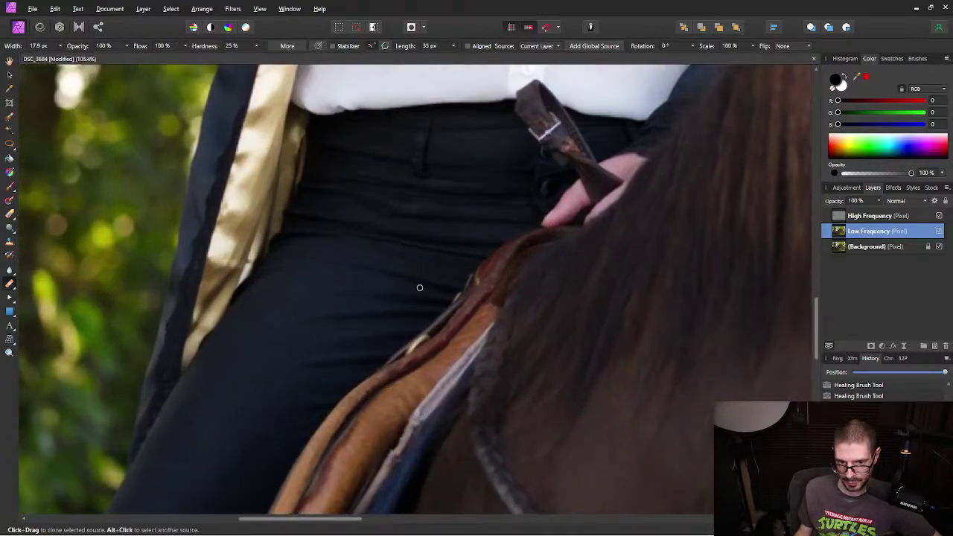
{"action": "scroll", "coordinate": [419, 287], "scroll_direction": "up", "scroll_amount": 1}
{"action": "scroll", "coordinate": [417, 289], "scroll_direction": "down", "scroll_amount": 3}
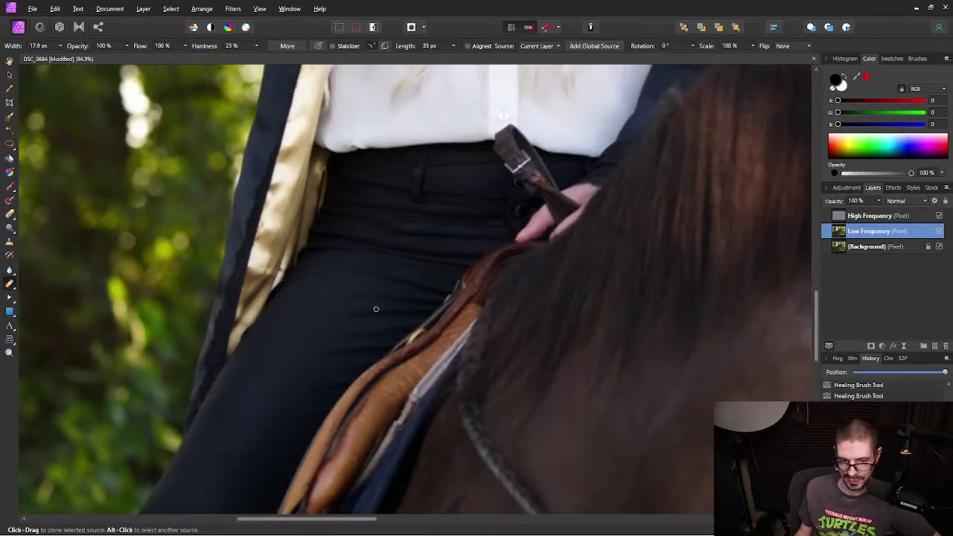
{"action": "scroll", "coordinate": [342, 334], "scroll_direction": "down", "scroll_amount": 3}
{"action": "left_click_drag", "start_coordinate": [487, 394], "coordinate": [462, 167]}
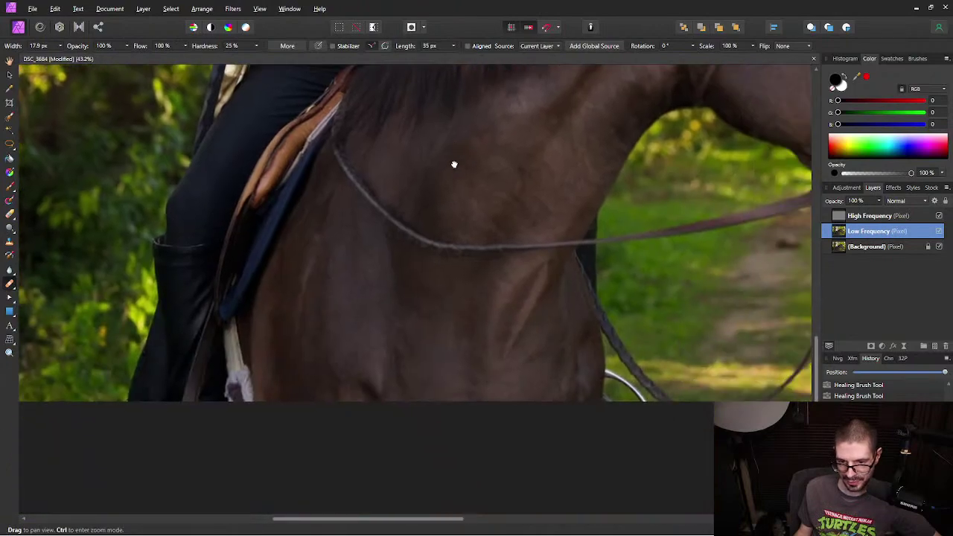
{"action": "left_click_drag", "start_coordinate": [323, 260], "coordinate": [470, 262]}
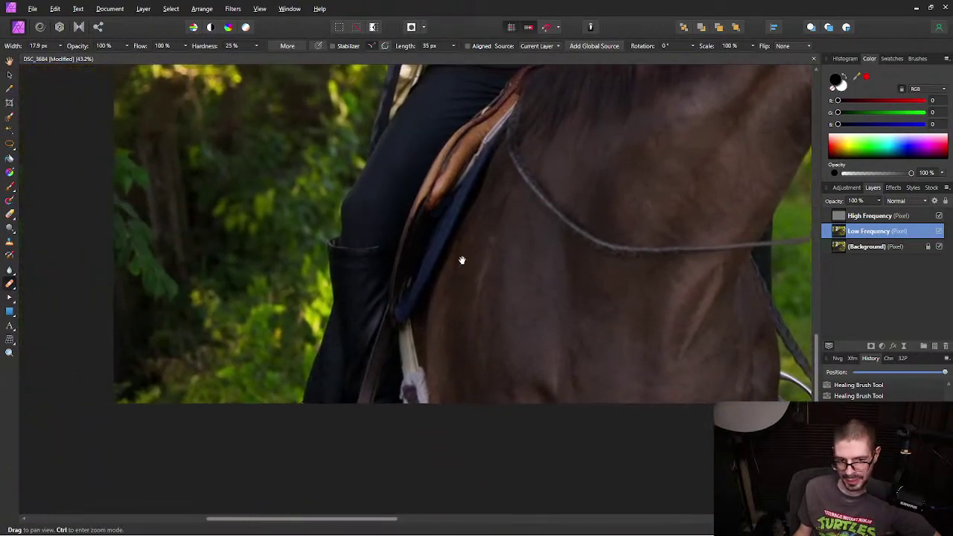
{"action": "left_click_drag", "start_coordinate": [401, 213], "coordinate": [415, 266]}
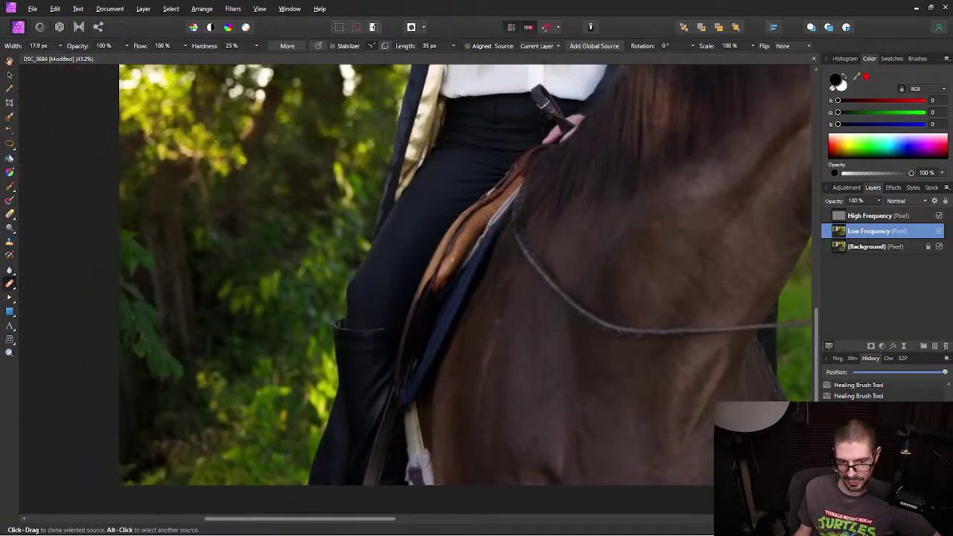
{"action": "scroll", "coordinate": [452, 260], "scroll_direction": "up", "scroll_amount": 3}
{"action": "scroll", "coordinate": [552, 211], "scroll_direction": "down", "scroll_amount": 3}
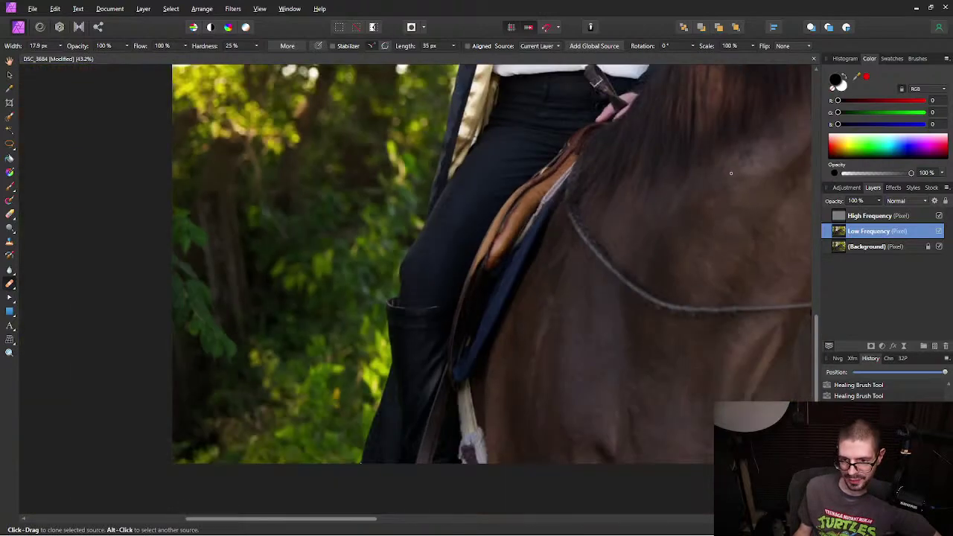
Step: Examine the horse's head, bridle, neck and mane for remaining flaws
{"action": "left_click_drag", "start_coordinate": [685, 167], "coordinate": [192, 315]}
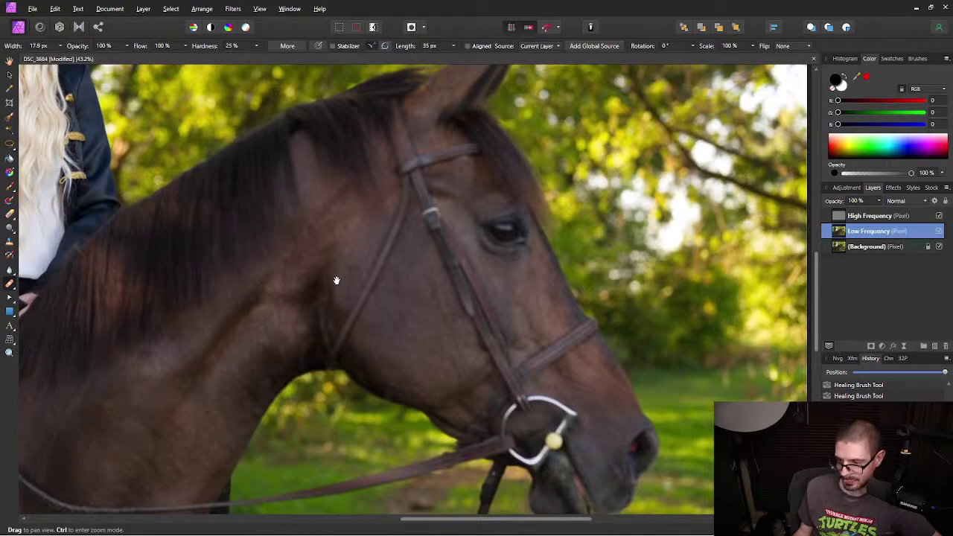
{"action": "left_click_drag", "start_coordinate": [334, 280], "coordinate": [392, 207]}
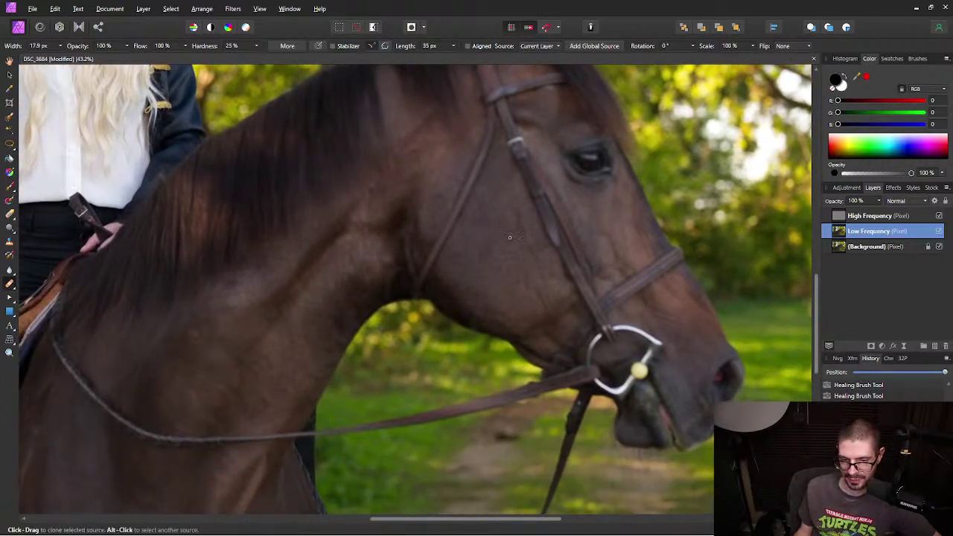
{"action": "scroll", "coordinate": [513, 258], "scroll_direction": "down", "scroll_amount": 2}
{"action": "scroll", "coordinate": [515, 251], "scroll_direction": "up", "scroll_amount": 2}
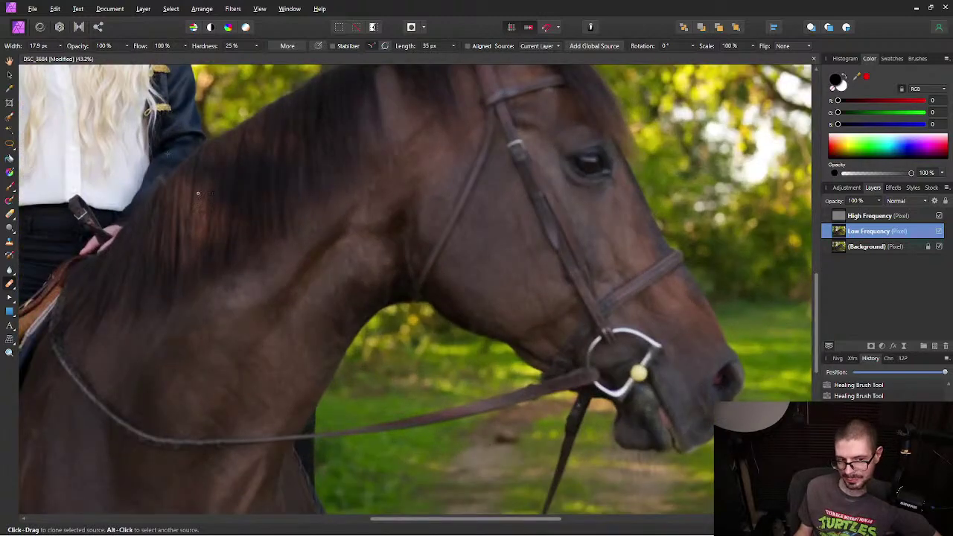
{"action": "left_click_drag", "start_coordinate": [191, 213], "coordinate": [606, 255]}
Step: Examine the rider's face, neck and the outer edge of the hair above the raised hand for leftover stray-hair colour
{"action": "mouse_move", "coordinate": [584, 113]}
{"action": "left_mouse_down"}
{"action": "mouse_move", "coordinate": [439, 309]}
{"action": "mouse_move", "coordinate": [409, 327]}
{"action": "left_mouse_up"}
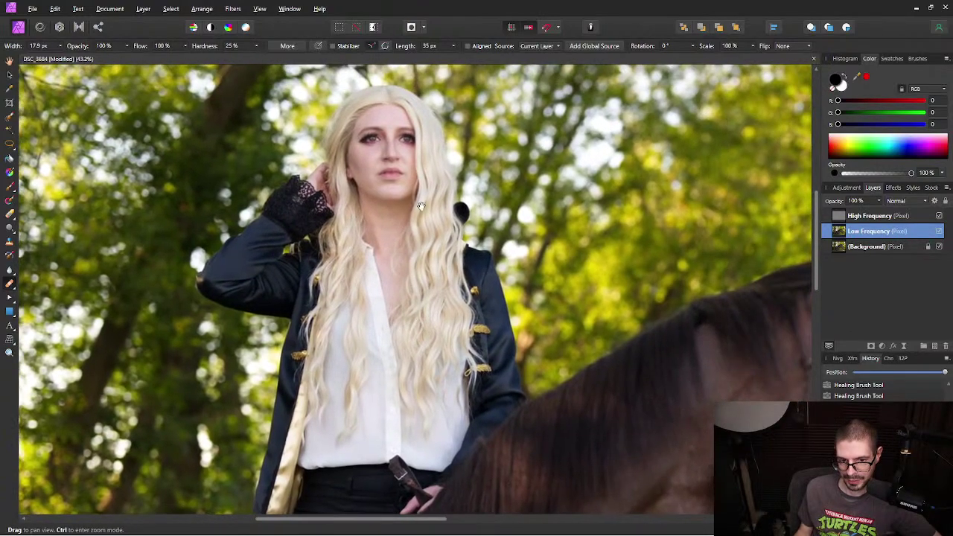
{"action": "scroll", "coordinate": [380, 223], "scroll_direction": "up", "scroll_amount": 4}
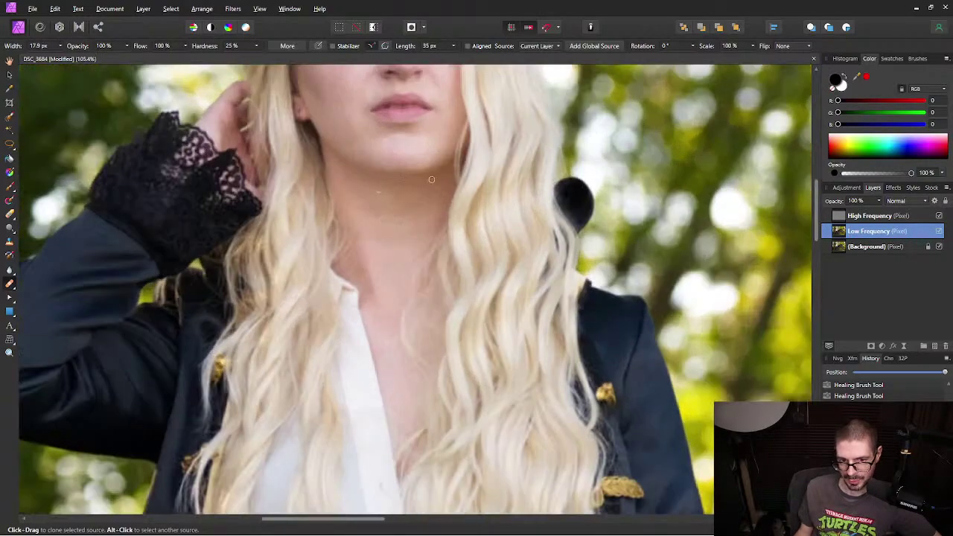
{"action": "left_click_drag", "start_coordinate": [454, 117], "coordinate": [537, 328]}
{"action": "left_click_drag", "start_coordinate": [432, 254], "coordinate": [453, 285]}
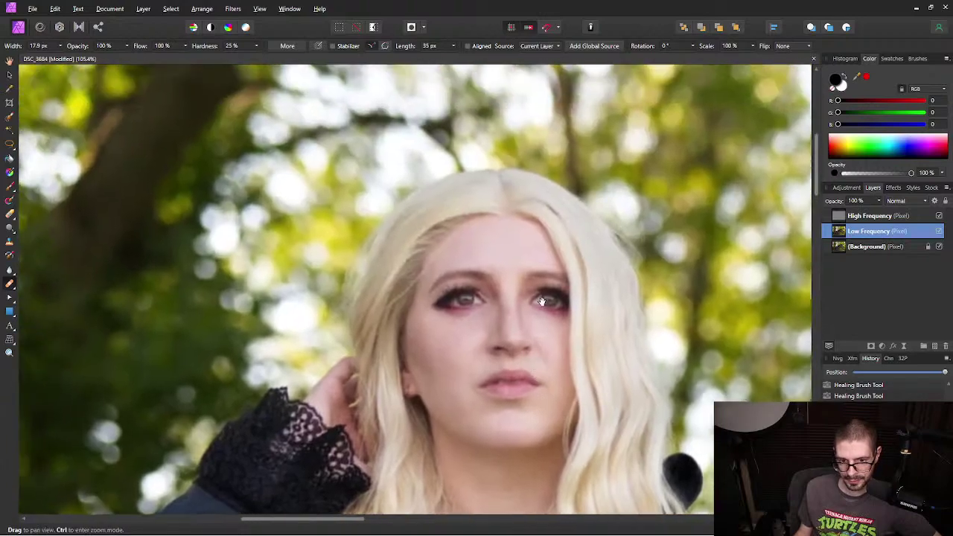
{"action": "scroll", "coordinate": [348, 339], "scroll_direction": "up", "scroll_amount": 4}
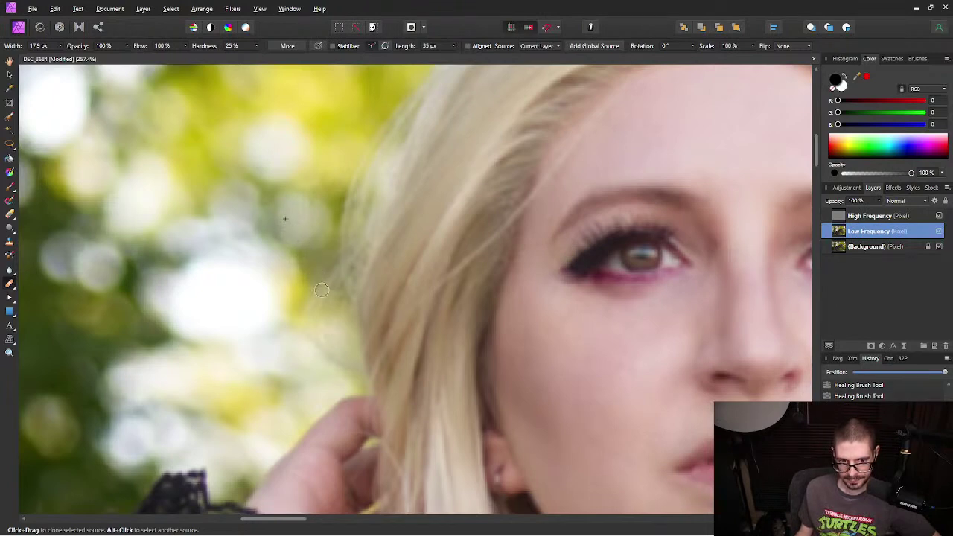
{"action": "scroll", "coordinate": [476, 288], "scroll_direction": "down", "scroll_amount": 4}
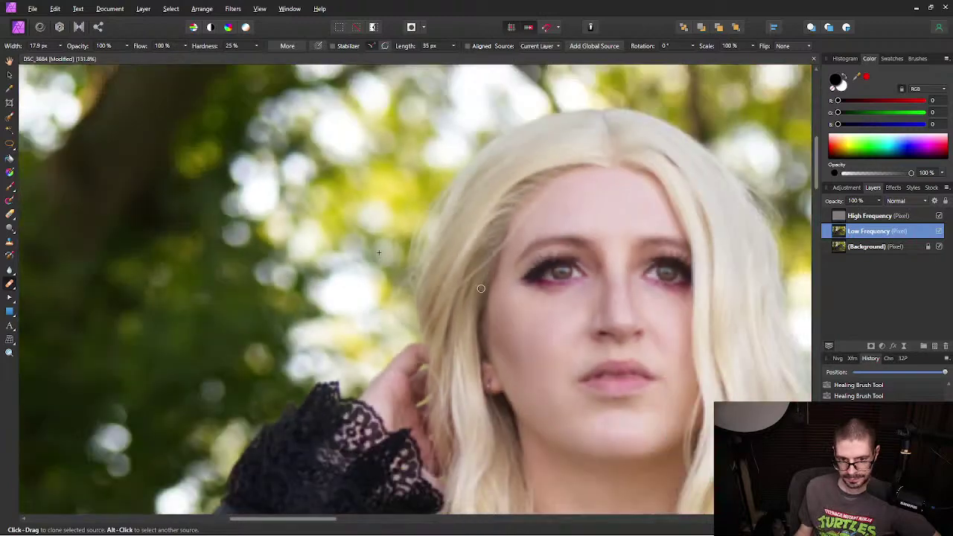
Step: Heal the leftover stray-hair colour along the hair's outer edge, right of the forehead, on the Low Frequency layer with the 17.9 px brush
{"action": "scroll", "coordinate": [741, 215], "scroll_direction": "up", "scroll_amount": 3}
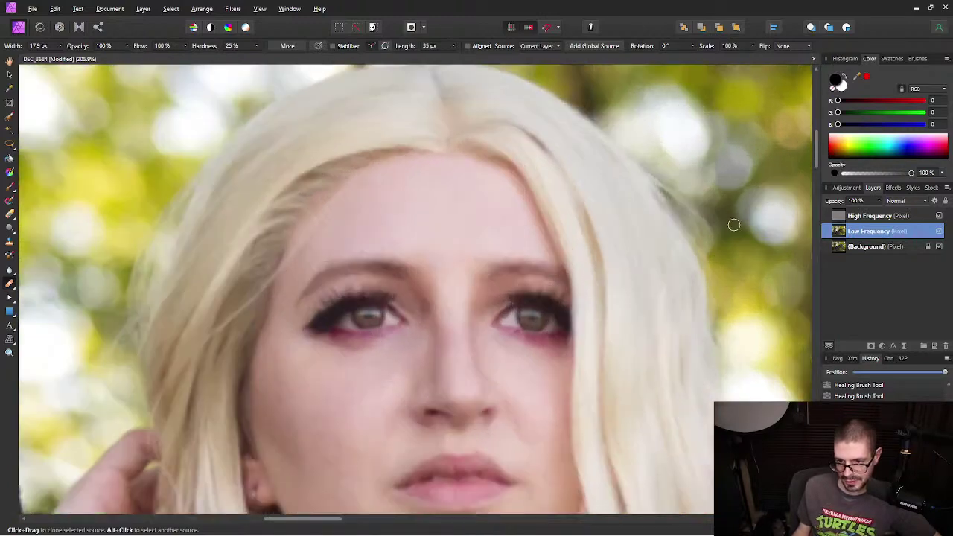
{"action": "left_click_drag", "start_coordinate": [686, 268], "coordinate": [417, 224]}
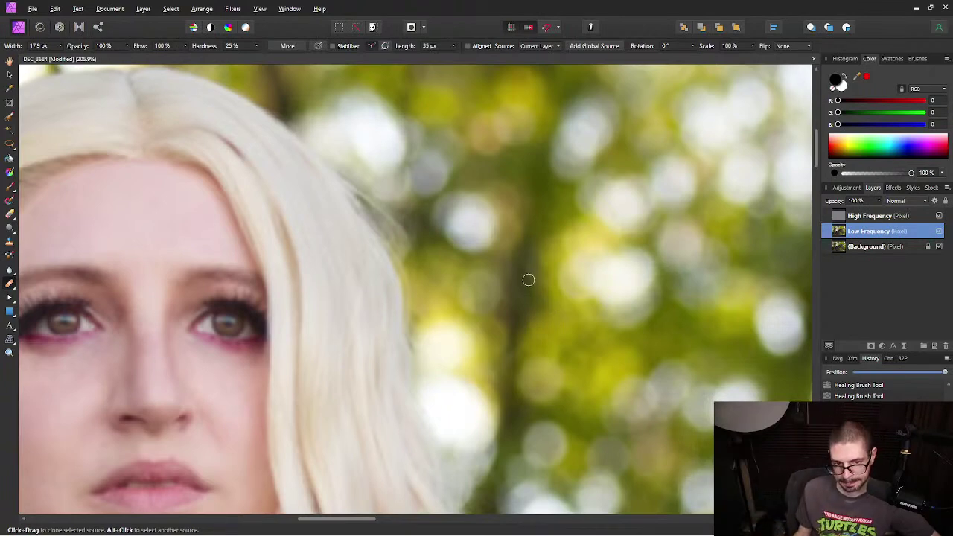
{"action": "scroll", "coordinate": [432, 204], "scroll_direction": "up", "scroll_amount": 1}
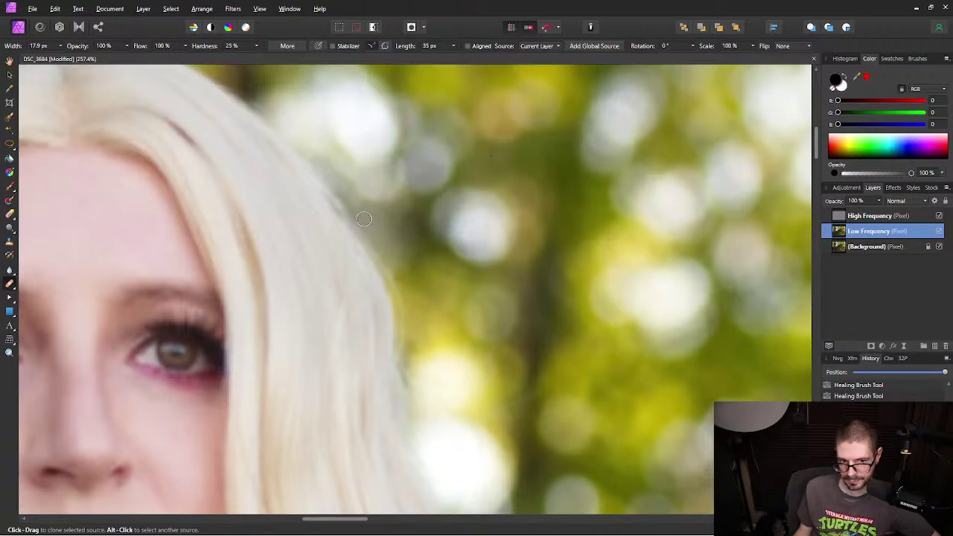
Step: Examine the rider's face, the crown and the long hair down to the shoulders for remaining stray-hair colour
{"action": "scroll", "coordinate": [408, 261], "scroll_direction": "down", "scroll_amount": 3}
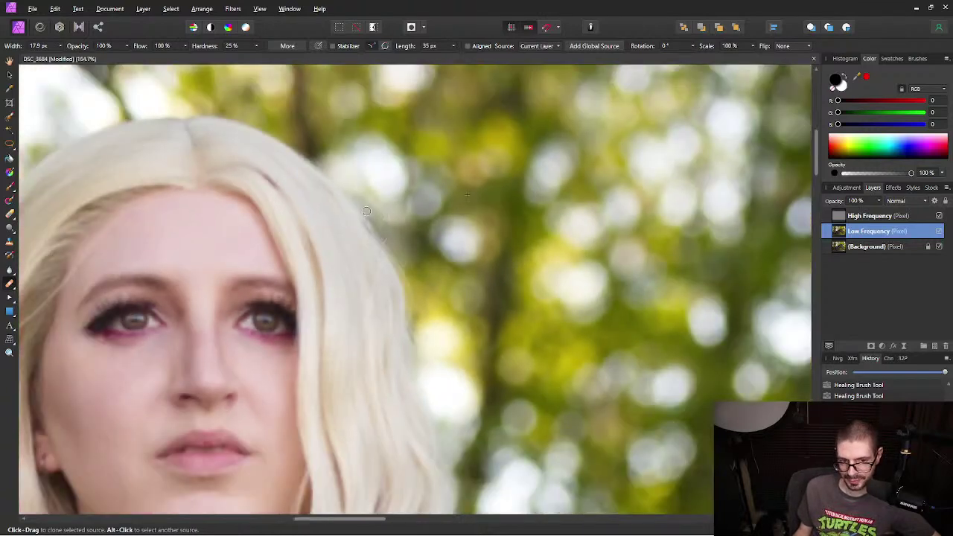
{"action": "scroll", "coordinate": [368, 212], "scroll_direction": "down", "scroll_amount": 3}
{"action": "left_click_drag", "start_coordinate": [339, 378], "coordinate": [388, 245]}
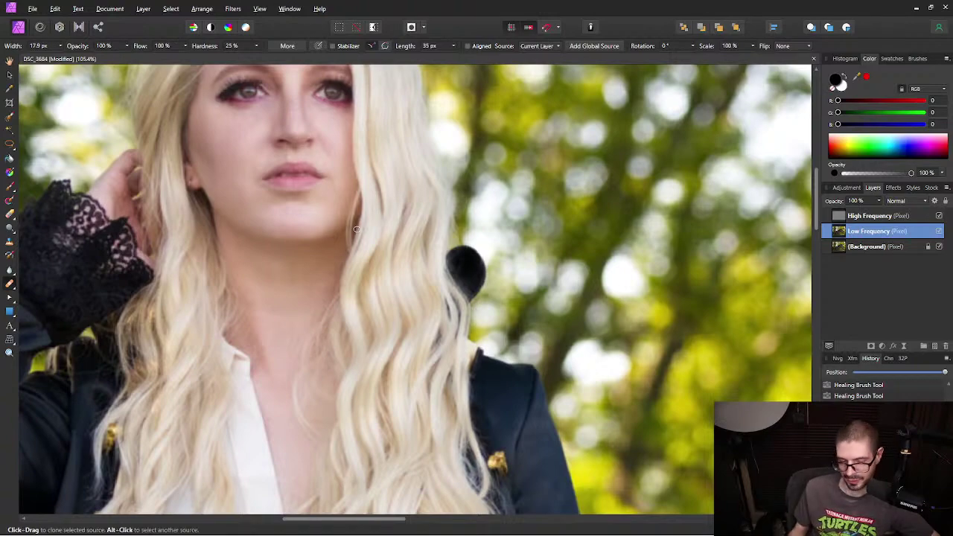
{"action": "scroll", "coordinate": [303, 321], "scroll_direction": "down", "scroll_amount": 2}
{"action": "left_click_drag", "start_coordinate": [152, 219], "coordinate": [310, 305]}
{"action": "scroll", "coordinate": [491, 131], "scroll_direction": "up", "scroll_amount": 4}
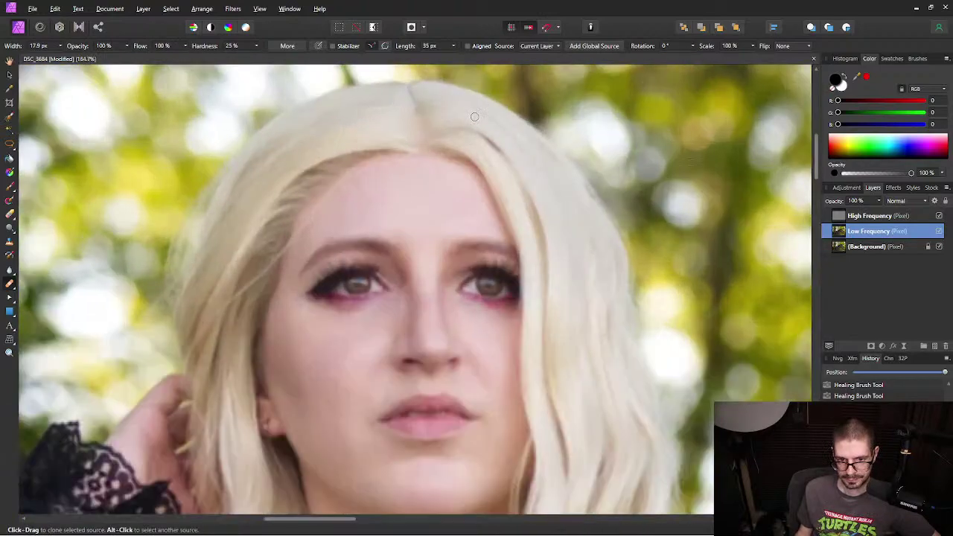
{"action": "scroll", "coordinate": [641, 198], "scroll_direction": "up", "scroll_amount": 2}
{"action": "scroll", "coordinate": [639, 197], "scroll_direction": "down", "scroll_amount": 8}
{"action": "scroll", "coordinate": [652, 245], "scroll_direction": "up", "scroll_amount": 3}
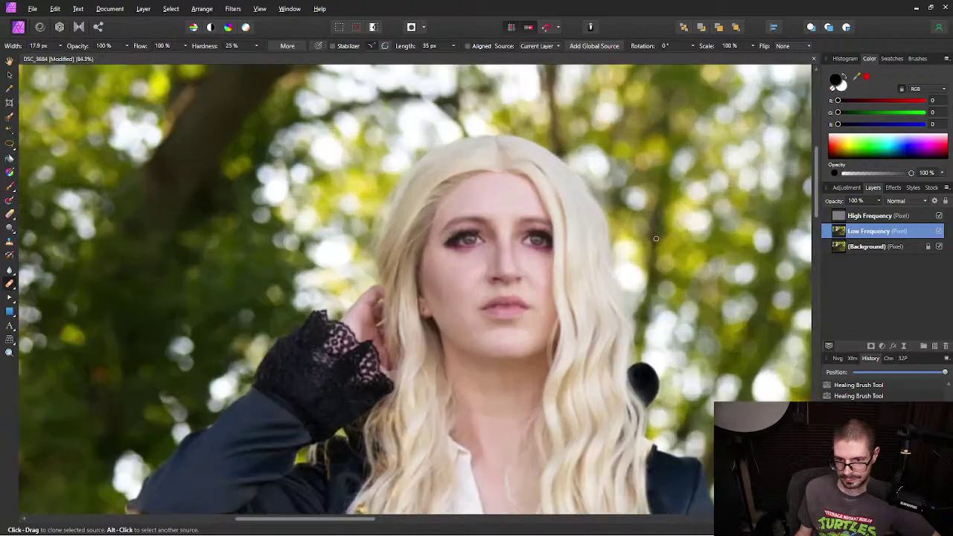
Step: Heal the flyaway hairs against the dark foliage right of the forehead on the High Frequency layer with the 17.9 px brush
{"action": "left_click", "coordinate": [915, 216]}
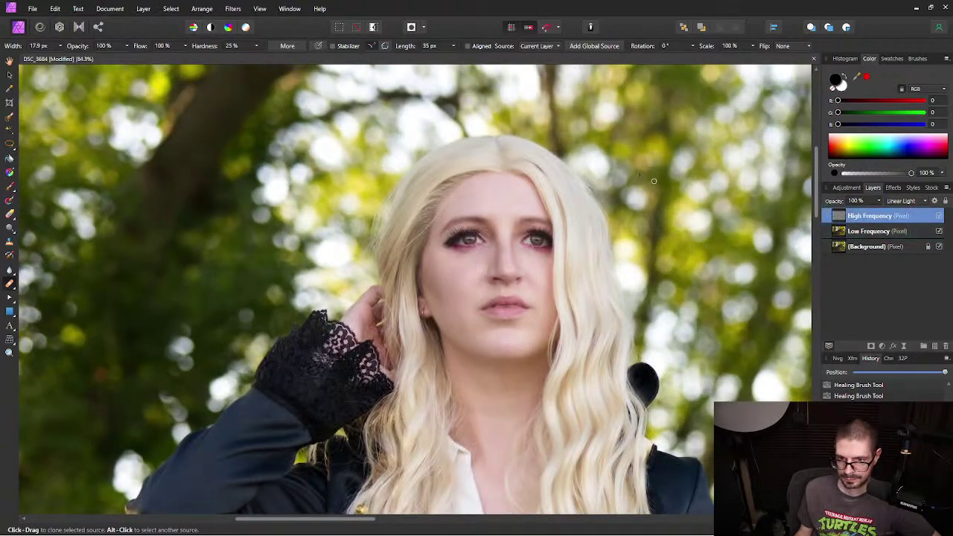
{"action": "scroll", "coordinate": [648, 179], "scroll_direction": "up", "scroll_amount": 3}
{"action": "scroll", "coordinate": [548, 227], "scroll_direction": "up", "scroll_amount": 2}
{"action": "scroll", "coordinate": [606, 213], "scroll_direction": "up", "scroll_amount": 2}
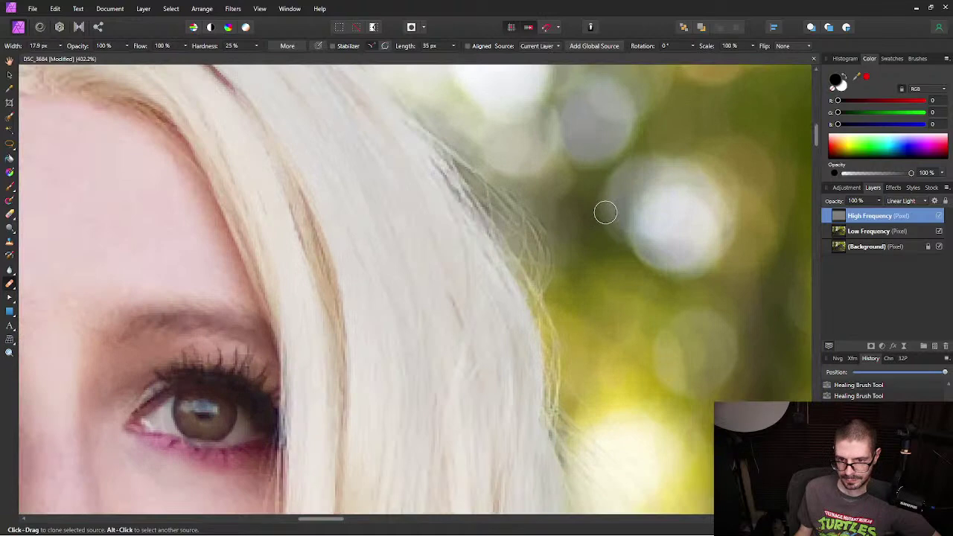
{"action": "scroll", "coordinate": [600, 217], "scroll_direction": "up", "scroll_amount": 1}
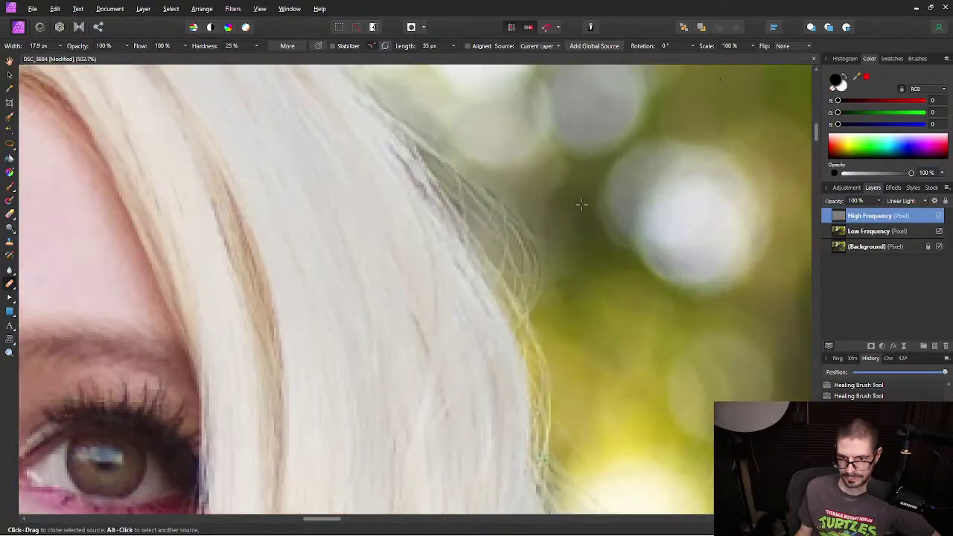
{"action": "mouse_move", "coordinate": [573, 198]}
{"action": "left_mouse_down"}
{"action": "mouse_move", "coordinate": [536, 226]}
{"action": "mouse_move", "coordinate": [519, 227]}
{"action": "mouse_move", "coordinate": [480, 192]}
{"action": "left_mouse_up"}
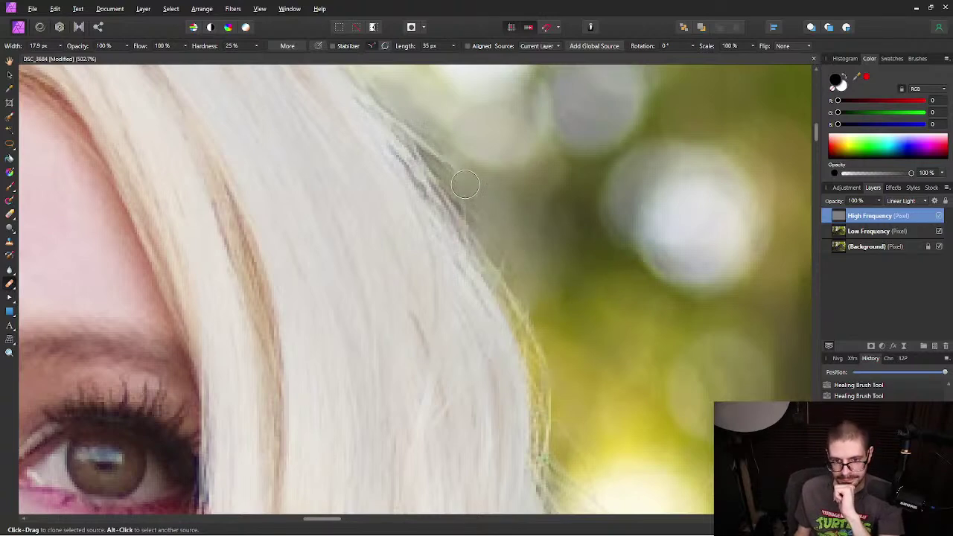
Step: Reduce the Healing Brush to 9.4 px and heal the fine wisps remaining close to the hair's right edge
{"action": "key", "text": "bracketleft"}
{"action": "key", "text": "bracketleft"}
{"action": "key", "text": "bracketleft"}
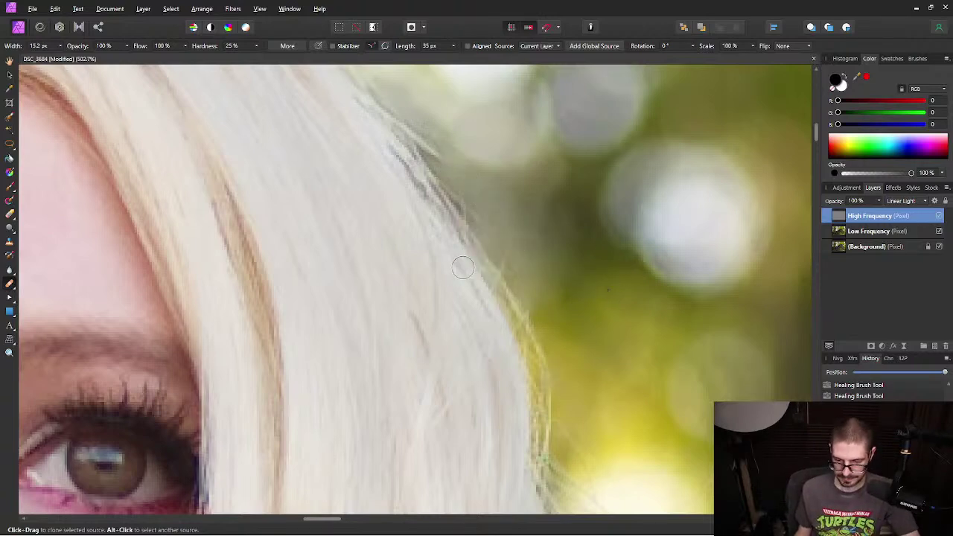
{"action": "key", "text": "bracketleft"}
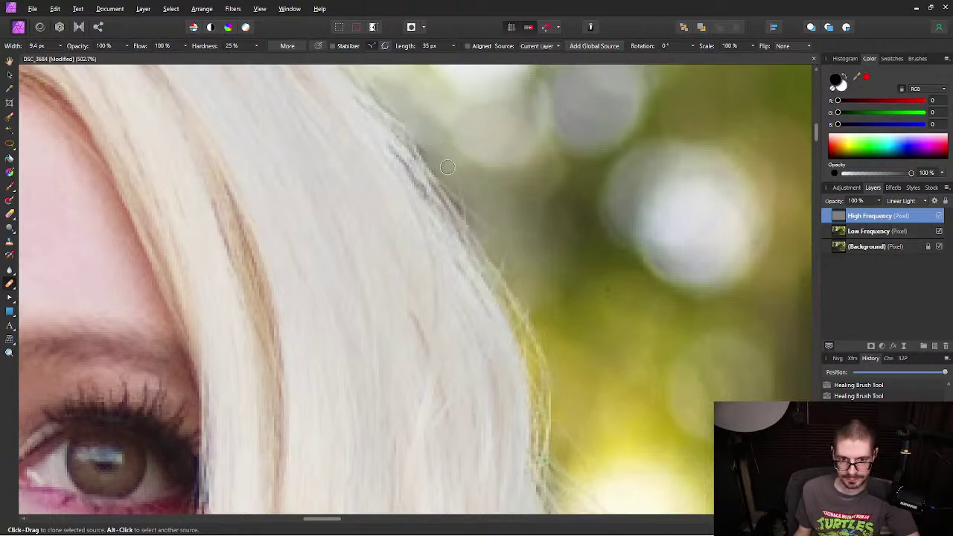
{"action": "mouse_move", "coordinate": [468, 185]}
{"action": "left_mouse_down"}
{"action": "mouse_move", "coordinate": [469, 199]}
{"action": "mouse_move", "coordinate": [498, 221]}
{"action": "left_mouse_up"}
{"action": "left_click_drag", "start_coordinate": [508, 255], "coordinate": [519, 283]}
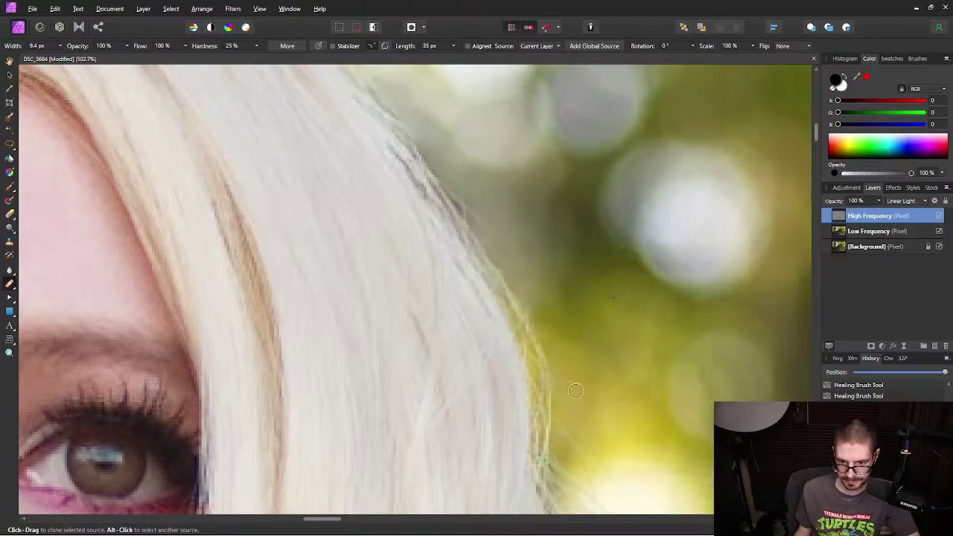
Step: Check the hair edges on both sides of the face, including the loose curls above the raised hand, and save the document
{"action": "scroll", "coordinate": [592, 371], "scroll_direction": "down", "scroll_amount": 6}
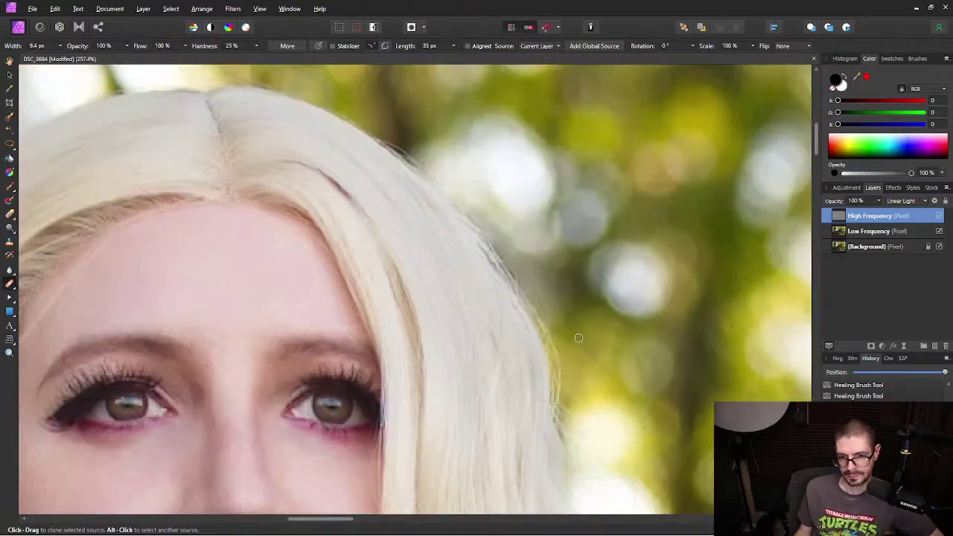
{"action": "scroll", "coordinate": [566, 336], "scroll_direction": "down", "scroll_amount": 3}
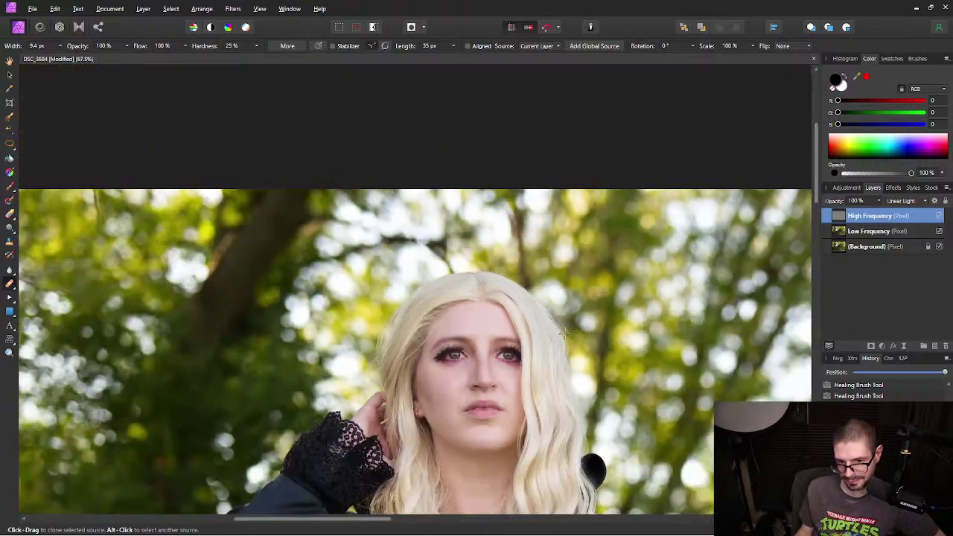
{"action": "scroll", "coordinate": [584, 333], "scroll_direction": "down", "scroll_amount": 2}
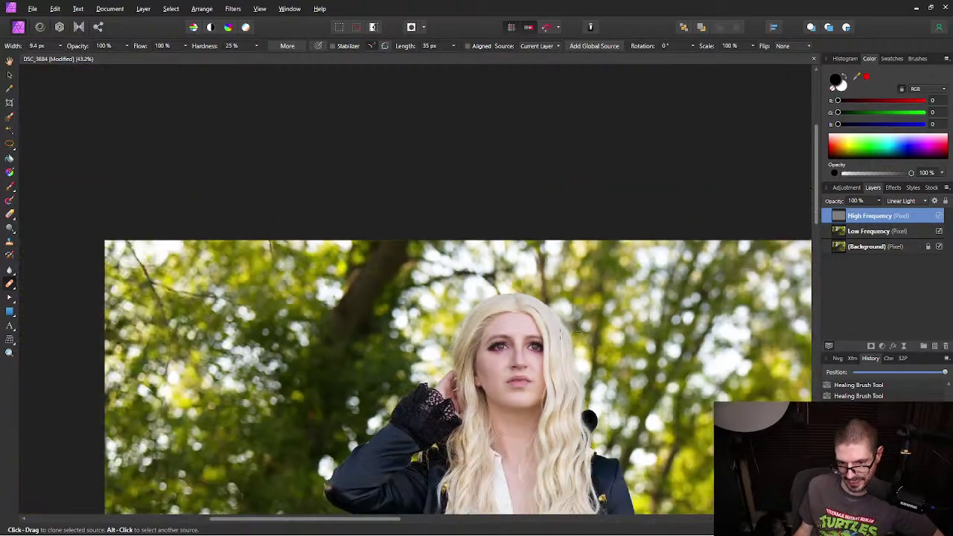
{"action": "scroll", "coordinate": [462, 358], "scroll_direction": "up", "scroll_amount": 10}
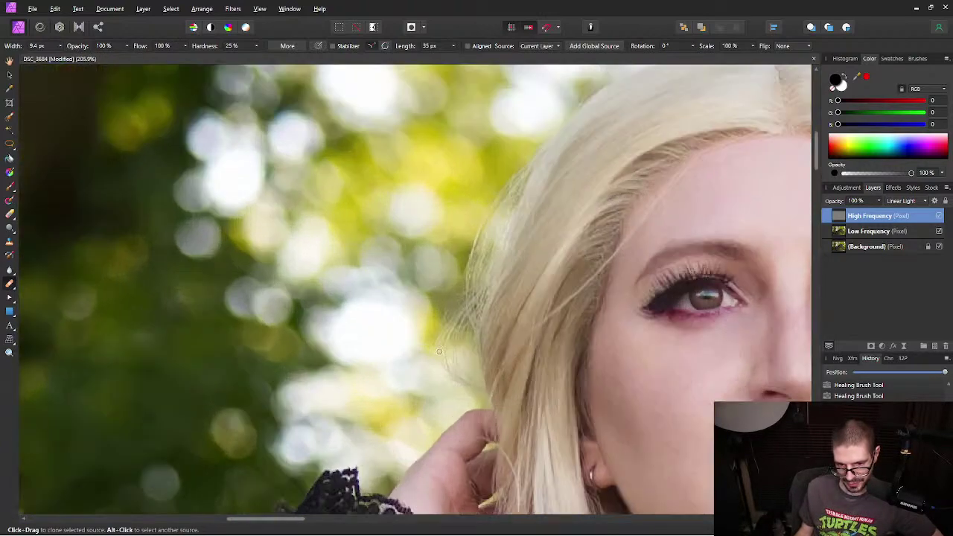
{"action": "scroll", "coordinate": [424, 332], "scroll_direction": "up", "scroll_amount": 2}
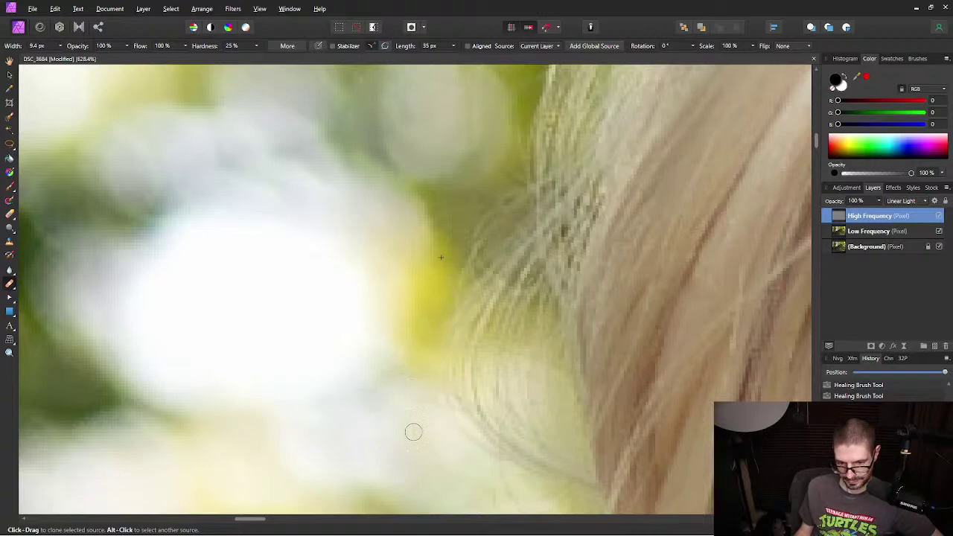
{"action": "left_click_drag", "start_coordinate": [390, 451], "coordinate": [369, 256]}
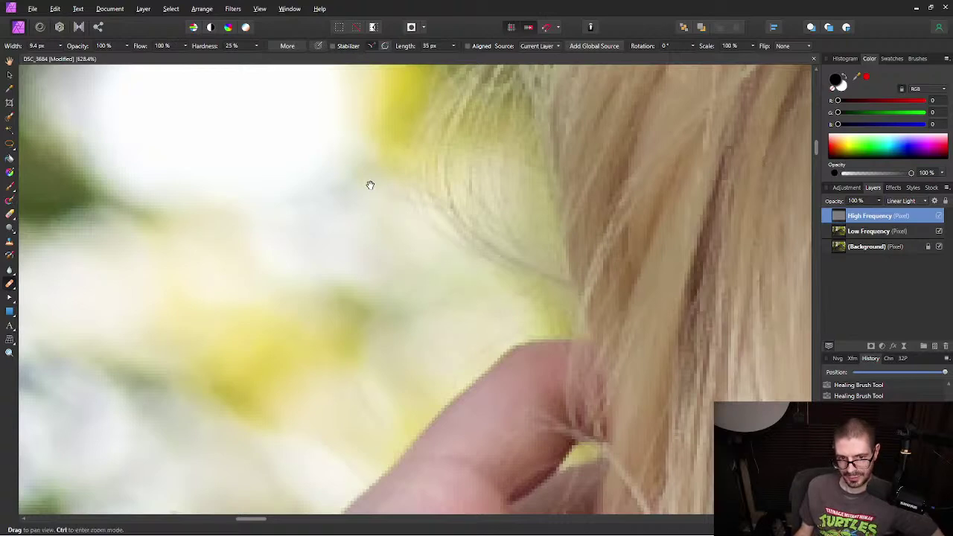
{"action": "scroll", "coordinate": [368, 183], "scroll_direction": "down", "scroll_amount": 6}
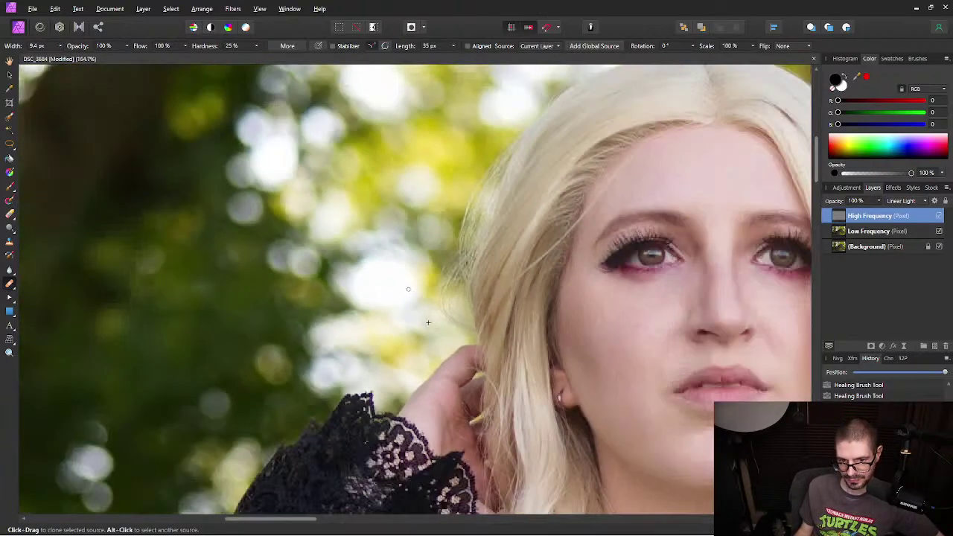
{"action": "scroll", "coordinate": [419, 291], "scroll_direction": "down", "scroll_amount": 3}
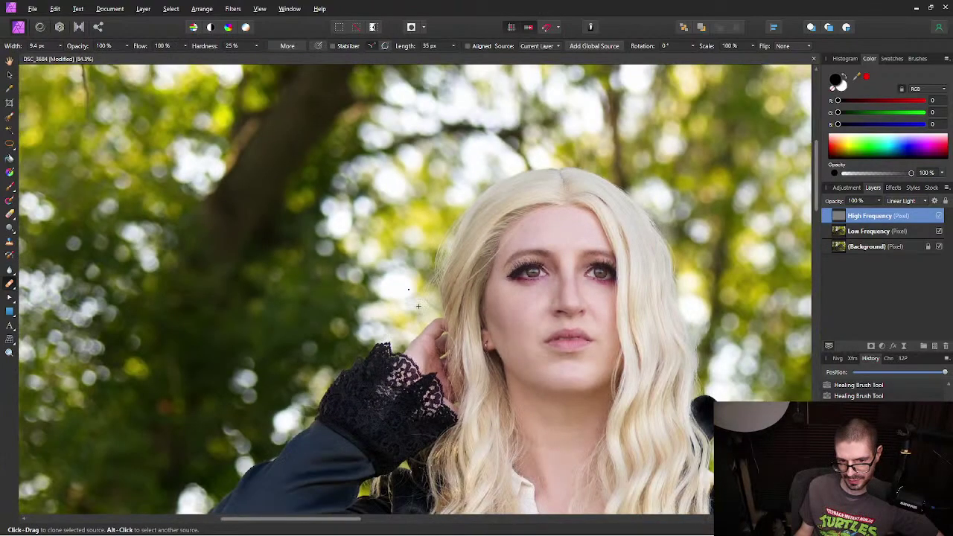
{"action": "scroll", "coordinate": [413, 289], "scroll_direction": "up", "scroll_amount": 3}
{"action": "scroll", "coordinate": [410, 291], "scroll_direction": "up", "scroll_amount": 3}
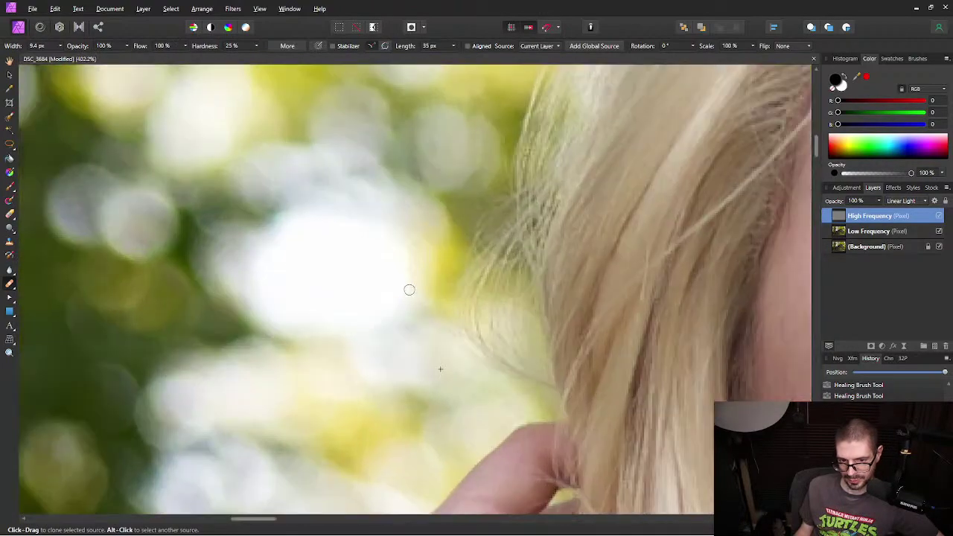
{"action": "key", "text": "ctrl+s"}
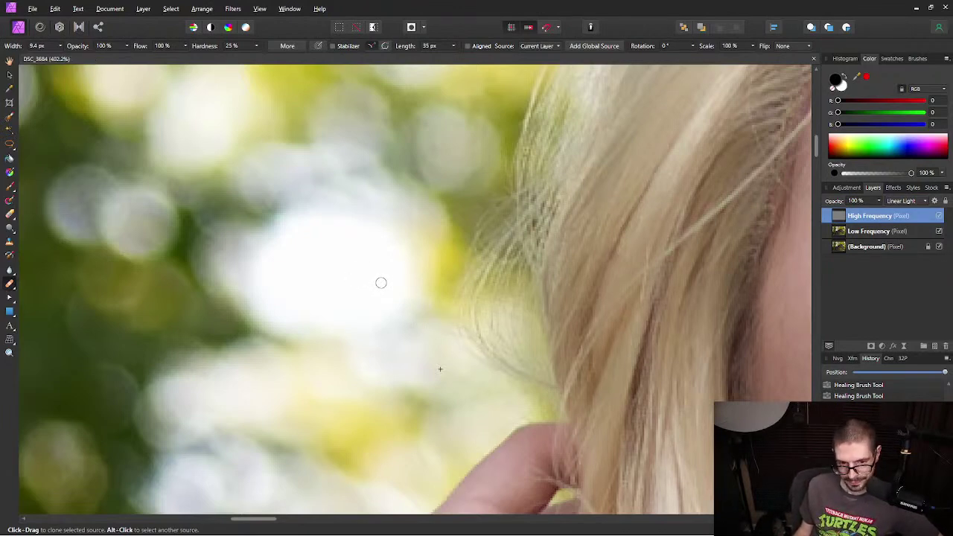
Step: Heal the loose curls beside the hair above the raised hand with a 32.2 px brush sampled from the clean foliage, on the High Frequency layer
{"action": "scroll", "coordinate": [429, 154], "scroll_direction": "up", "scroll_amount": 5}
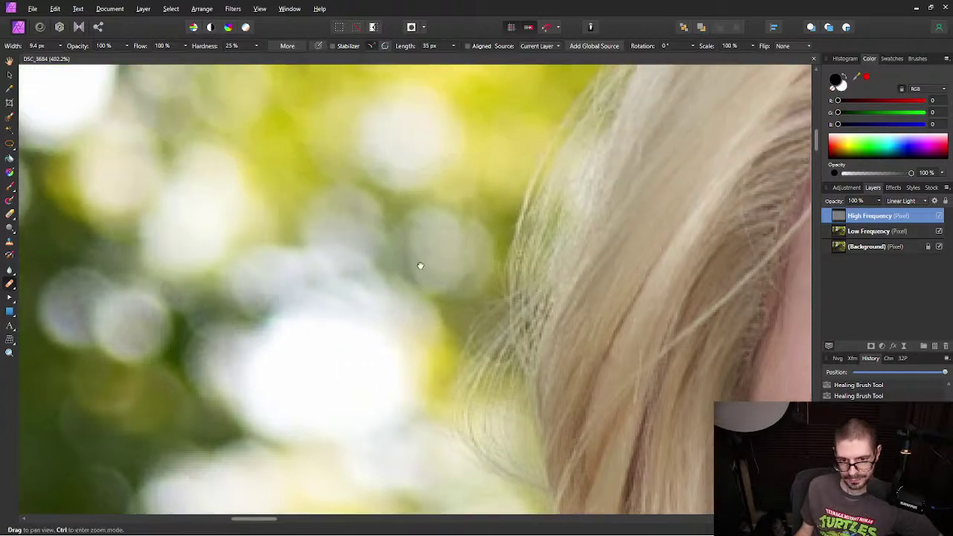
{"action": "scroll", "coordinate": [458, 246], "scroll_direction": "down", "scroll_amount": 3}
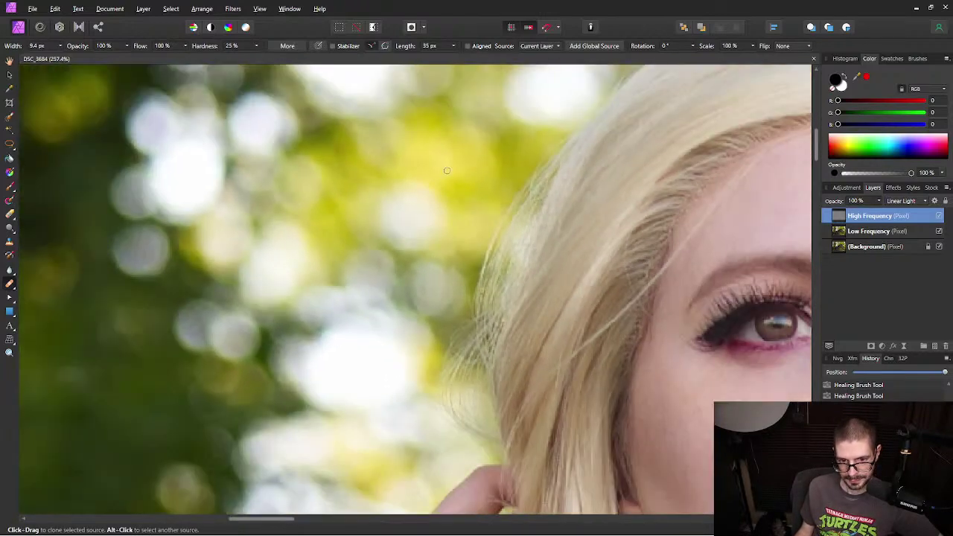
{"action": "key", "text": "bracketright"}
{"action": "key", "text": "bracketright"}
{"action": "key", "text": "bracketright"}
{"action": "key", "text": "bracketright"}
{"action": "key", "text": "bracketright"}
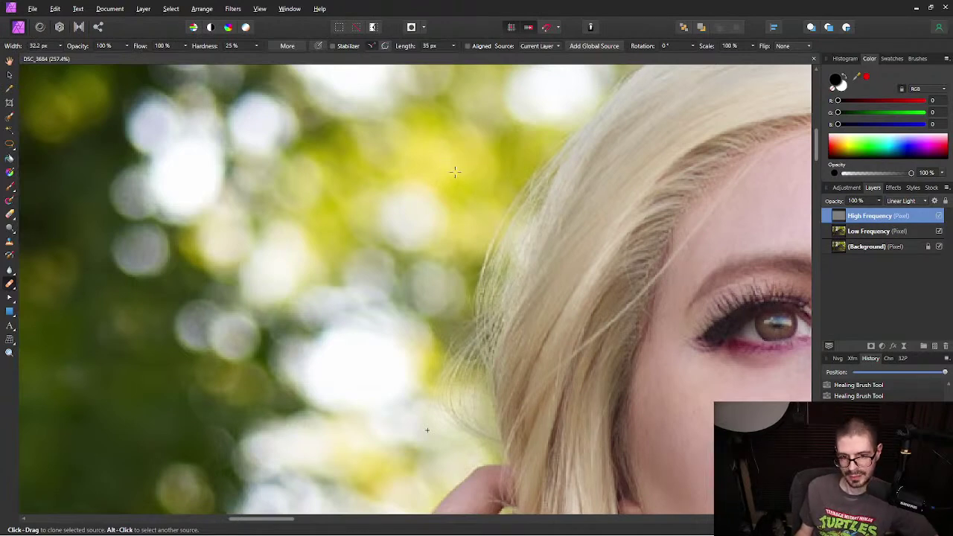
{"action": "key", "text": "alt"}
{"action": "left_click", "coordinate": [446, 156], "text": "alt"}
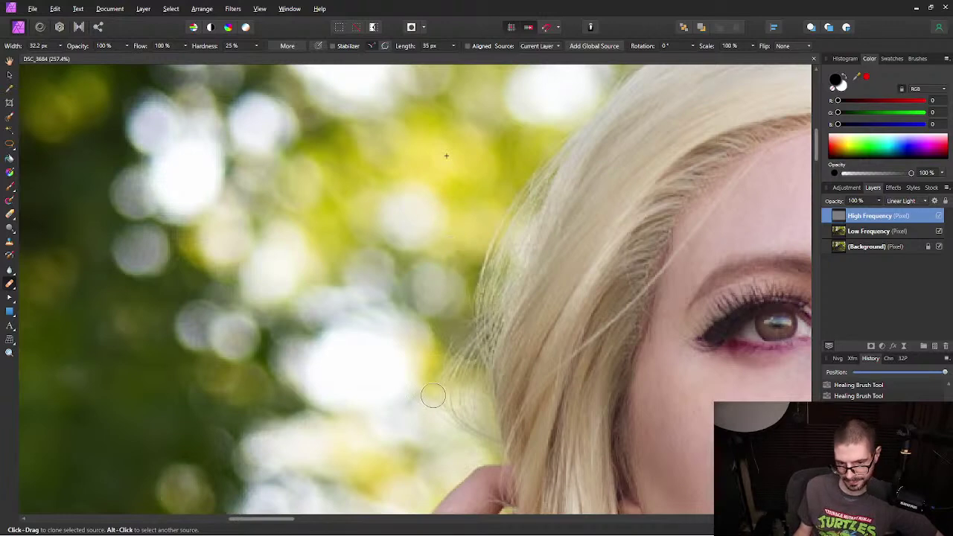
{"action": "mouse_move", "coordinate": [427, 427]}
{"action": "left_mouse_down"}
{"action": "mouse_move", "coordinate": [468, 258]}
{"action": "mouse_move", "coordinate": [461, 238]}
{"action": "mouse_move", "coordinate": [473, 238]}
{"action": "mouse_move", "coordinate": [465, 213]}
{"action": "mouse_move", "coordinate": [486, 231]}
{"action": "mouse_move", "coordinate": [496, 198]}
{"action": "mouse_move", "coordinate": [486, 181]}
{"action": "mouse_move", "coordinate": [456, 186]}
{"action": "left_mouse_up"}
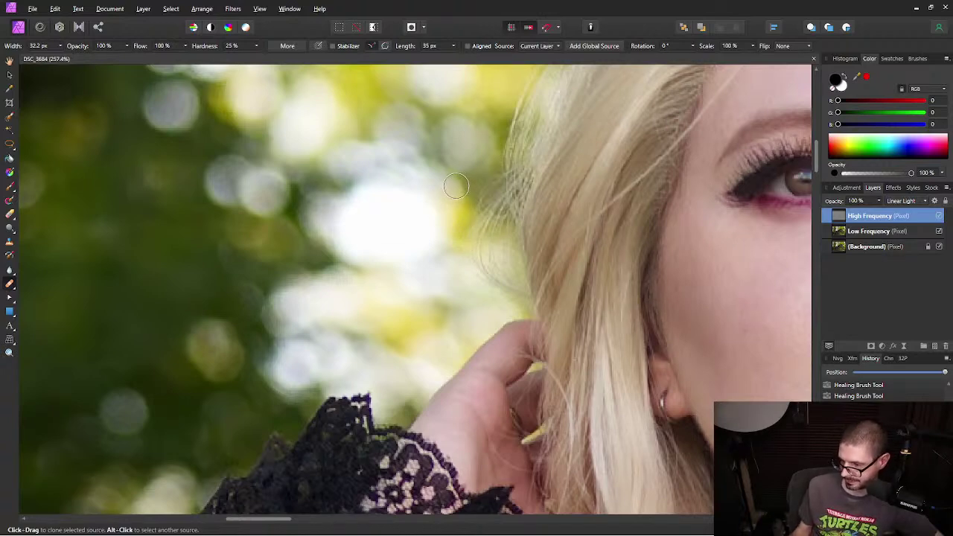
{"action": "left_click_drag", "start_coordinate": [457, 186], "coordinate": [492, 193]}
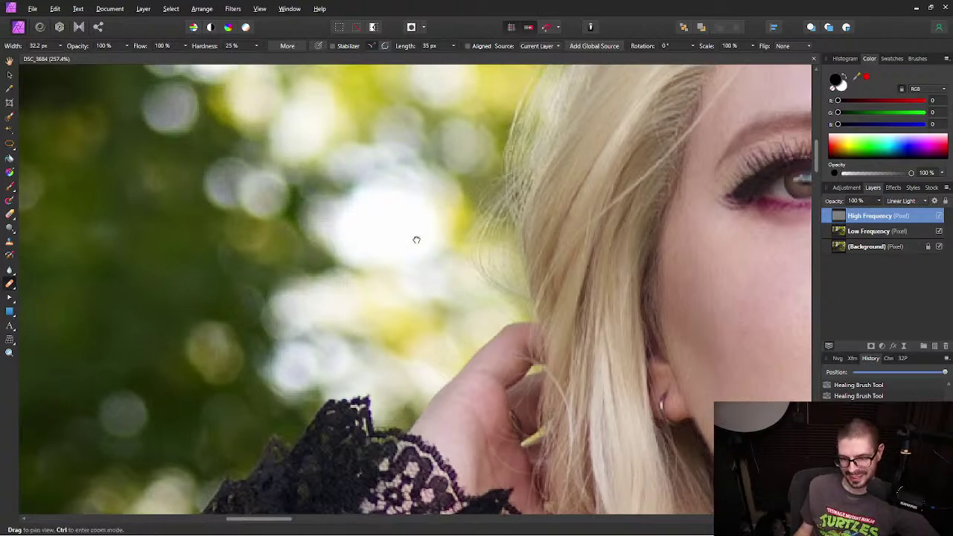
{"action": "scroll", "coordinate": [417, 232], "scroll_direction": "up", "scroll_amount": 1}
{"action": "scroll", "coordinate": [393, 204], "scroll_direction": "up", "scroll_amount": 1}
{"action": "scroll", "coordinate": [397, 198], "scroll_direction": "down", "scroll_amount": 1}
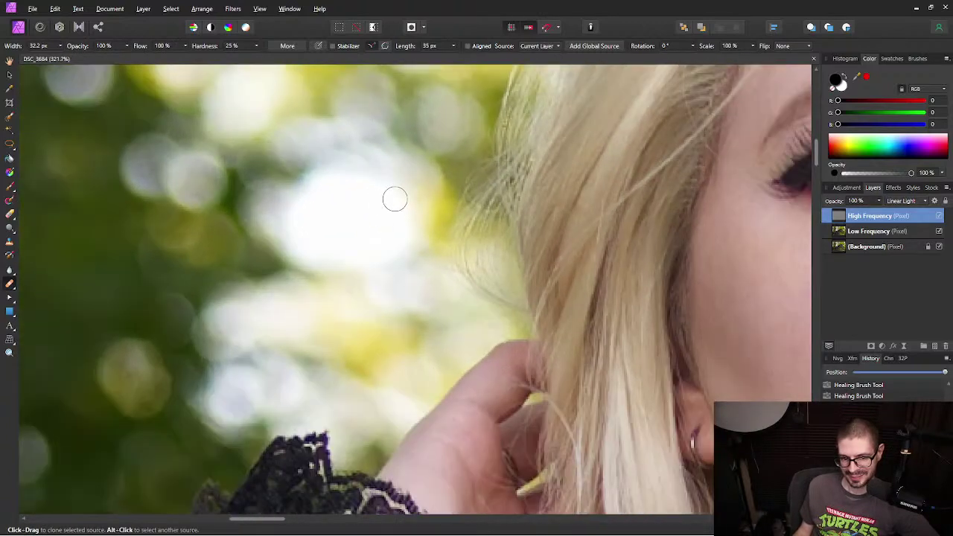
{"action": "key", "text": "space"}
{"action": "left_click_drag", "start_coordinate": [420, 153], "coordinate": [421, 274]}
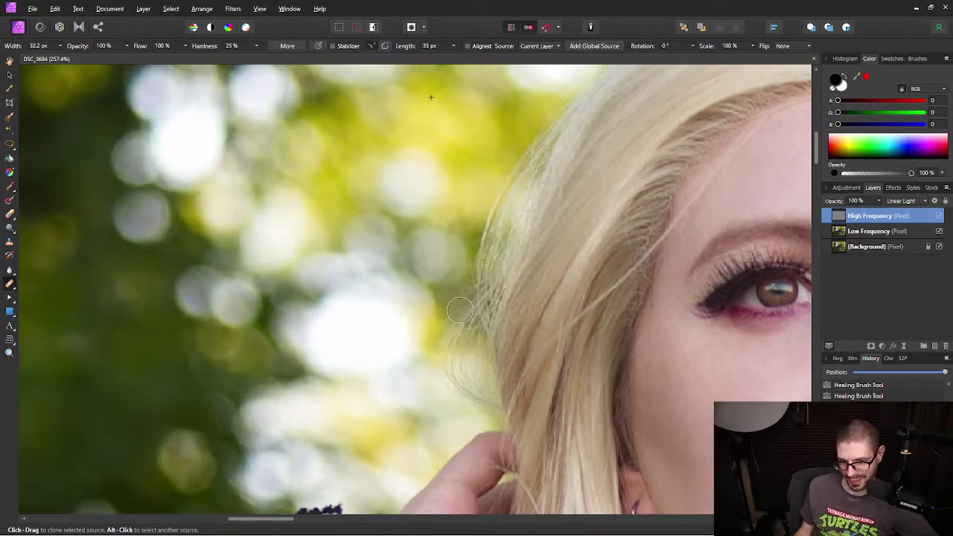
{"action": "left_click_drag", "start_coordinate": [461, 304], "coordinate": [455, 337]}
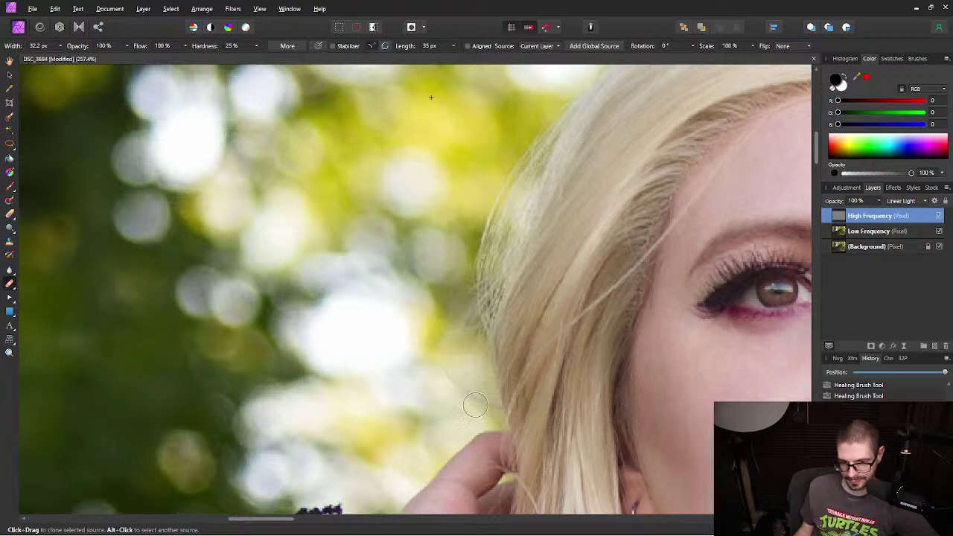
{"action": "mouse_move", "coordinate": [465, 325]}
{"action": "left_mouse_down"}
{"action": "mouse_move", "coordinate": [454, 304]}
{"action": "mouse_move", "coordinate": [461, 296]}
{"action": "left_mouse_up"}
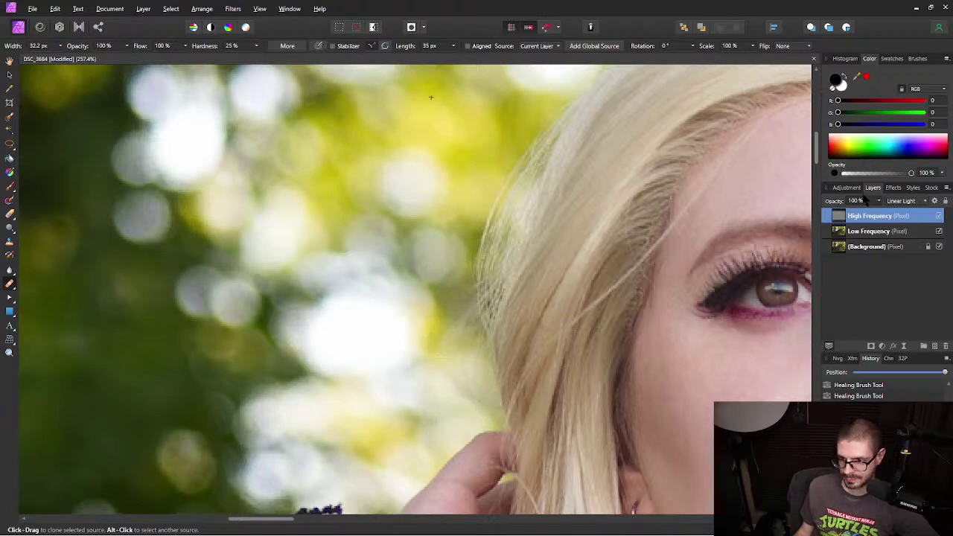
Step: Heal the leftover hair colour in the foliage beside the hair on the Low Frequency layer with a 23.3 px brush
{"action": "left_click", "coordinate": [905, 232]}
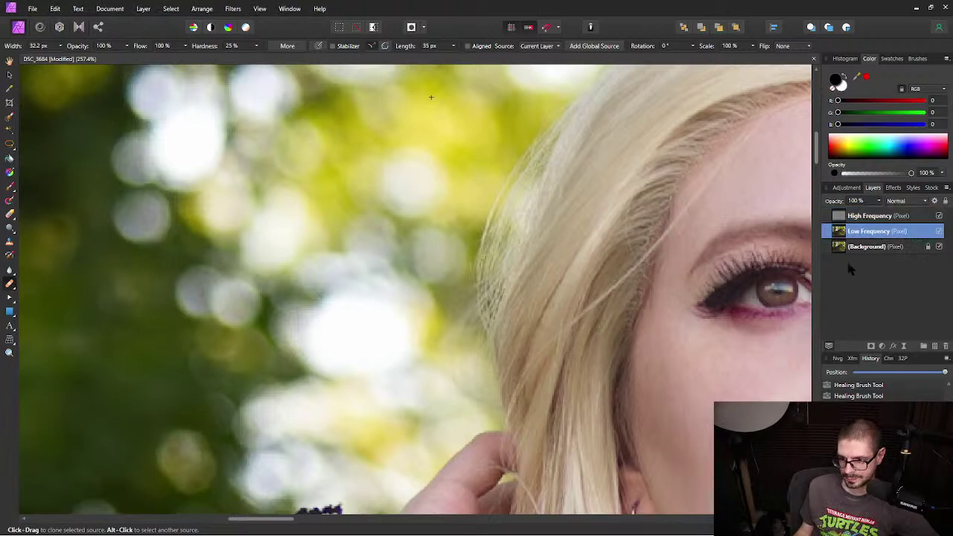
{"action": "left_click", "coordinate": [447, 99], "text": "alt"}
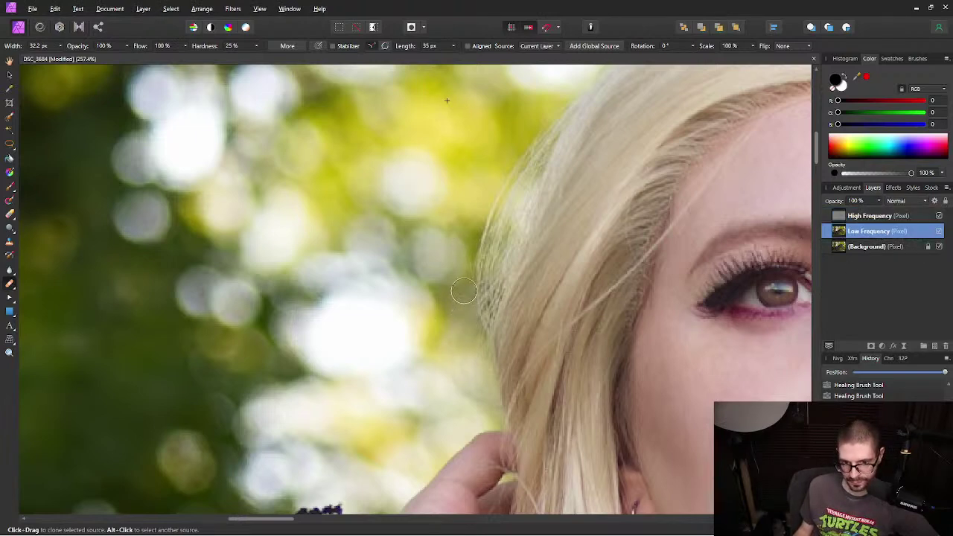
{"action": "key", "text": "bracketleft"}
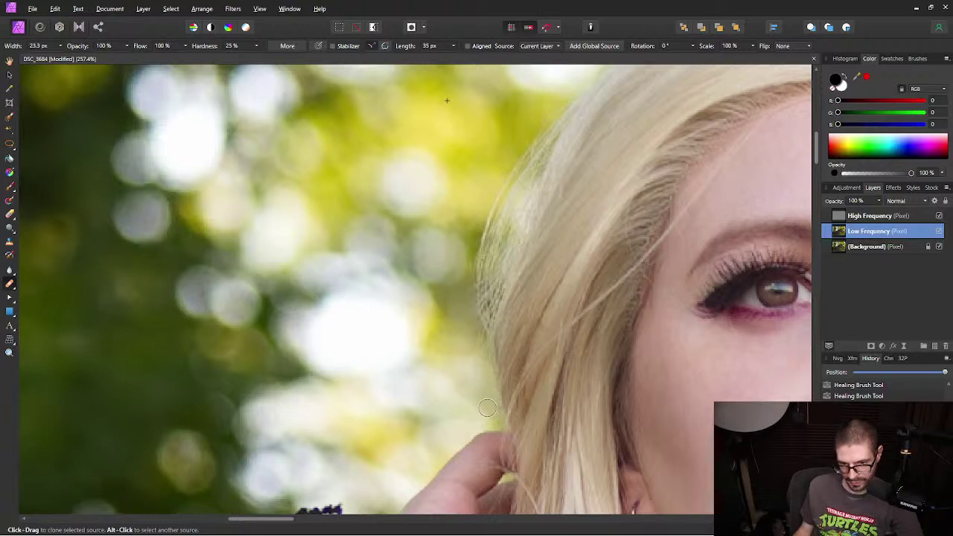
{"action": "key", "text": "ctrl+d"}
{"action": "left_click", "coordinate": [468, 338]}
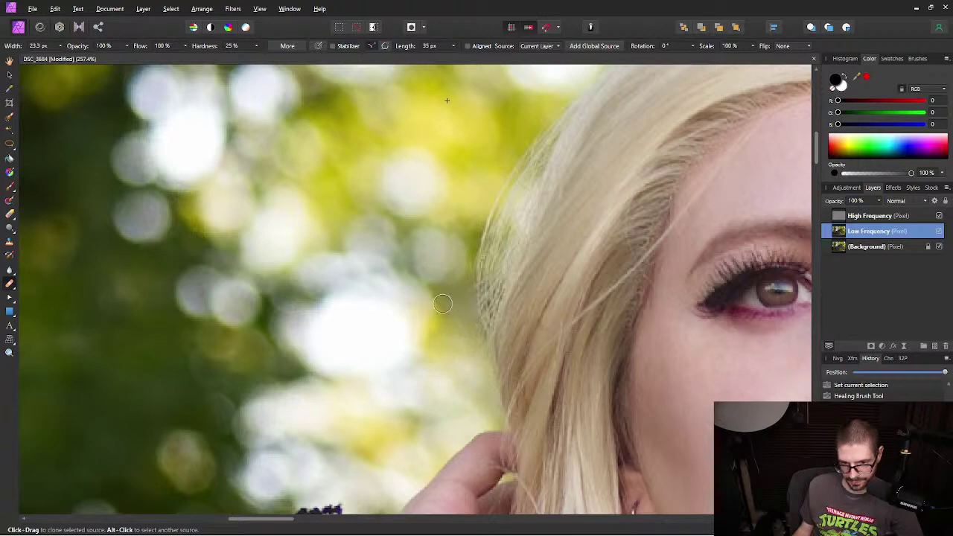
Step: Reduce the Healing Brush to 3.3 px and heal the pale fringe where the hair's outer edge meets the green foliage
{"action": "scroll", "coordinate": [462, 305], "scroll_direction": "up", "scroll_amount": 5}
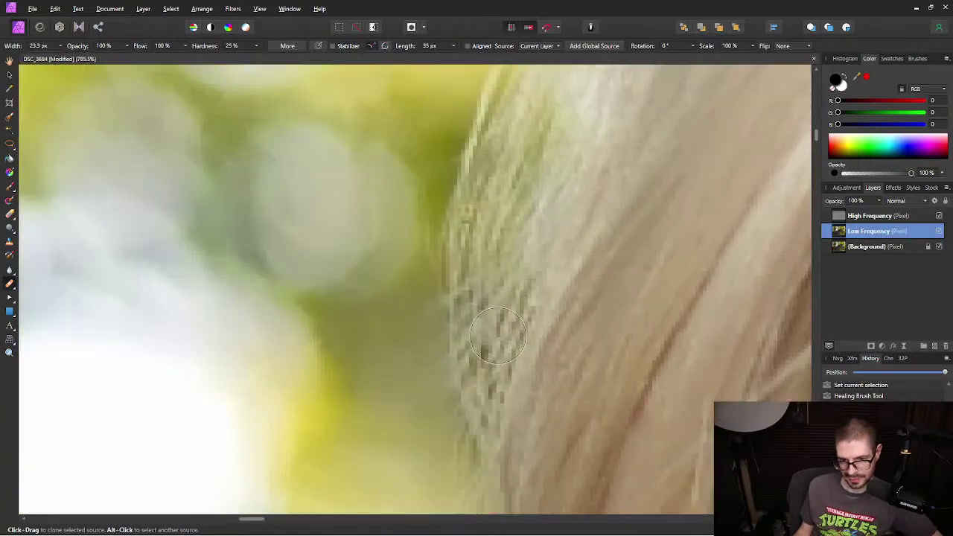
{"action": "scroll", "coordinate": [504, 331], "scroll_direction": "up", "scroll_amount": 2}
{"action": "scroll", "coordinate": [481, 218], "scroll_direction": "up", "scroll_amount": 2}
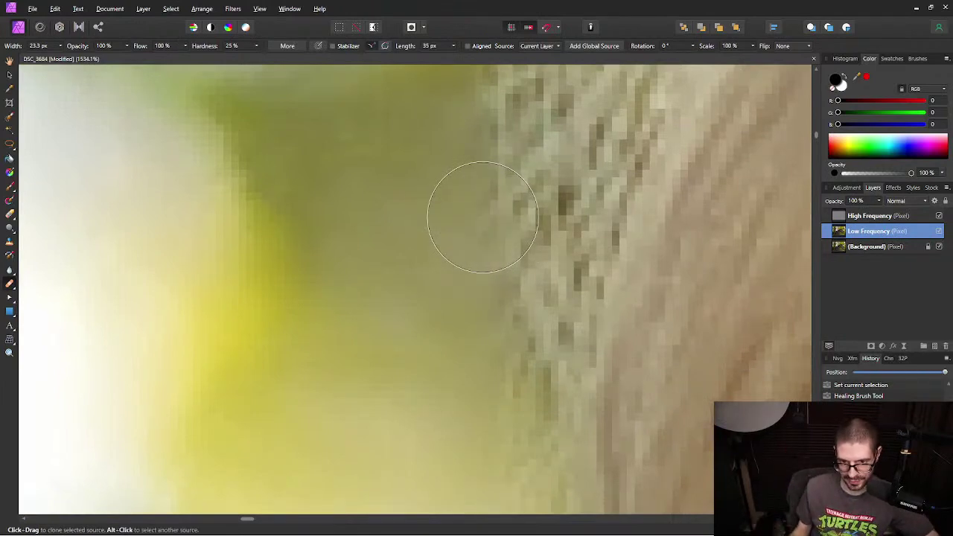
{"action": "left_click_drag", "start_coordinate": [443, 294], "coordinate": [315, 355]}
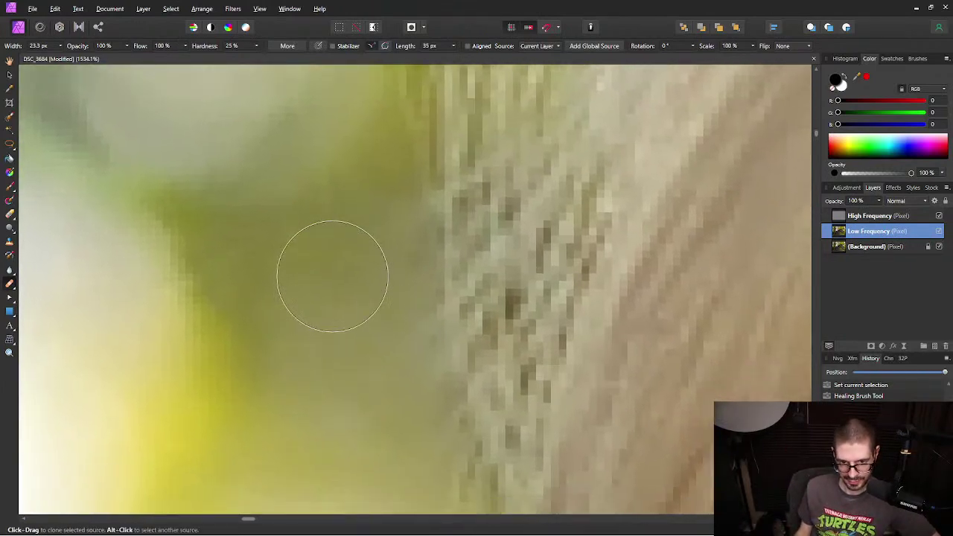
{"action": "key", "text": "bracketleft"}
{"action": "key", "text": "bracketleft"}
{"action": "key", "text": "bracketleft"}
{"action": "key", "text": "bracketleft"}
{"action": "key", "text": "bracketleft"}
{"action": "key", "text": "bracketleft"}
{"action": "key", "text": "bracketleft"}
{"action": "left_click", "coordinate": [300, 258]}
{"action": "left_click", "coordinate": [905, 220], "text": "shift"}
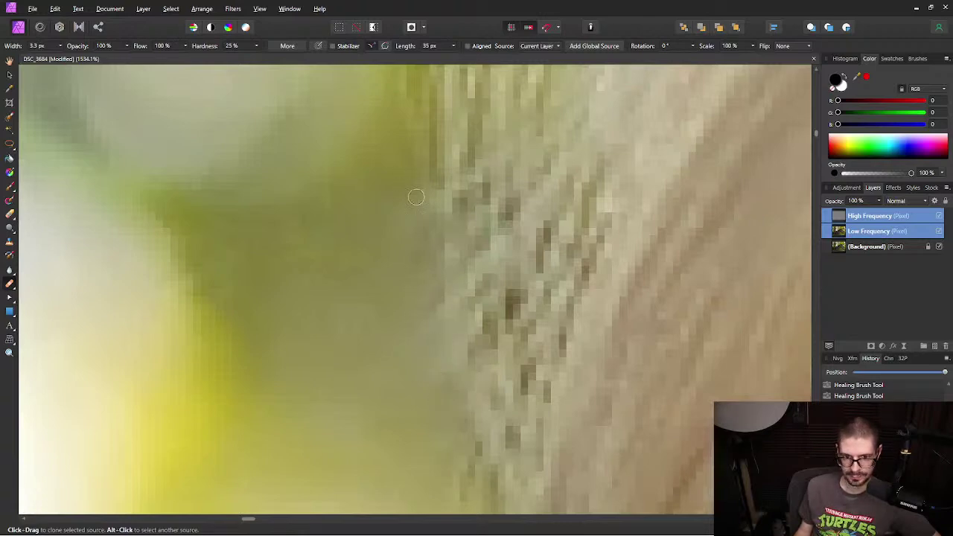
{"action": "scroll", "coordinate": [392, 281], "scroll_direction": "down", "scroll_amount": 5}
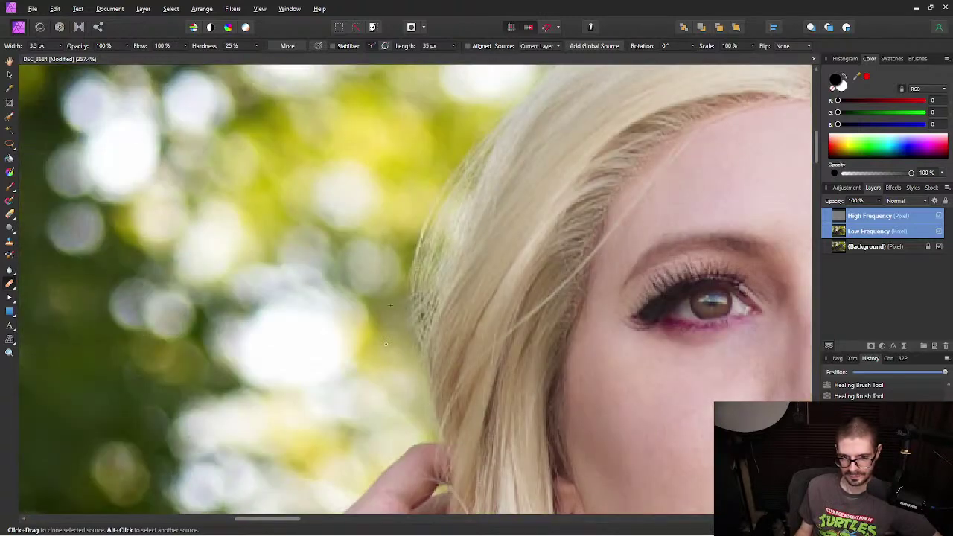
{"action": "scroll", "coordinate": [386, 344], "scroll_direction": "up", "scroll_amount": 2}
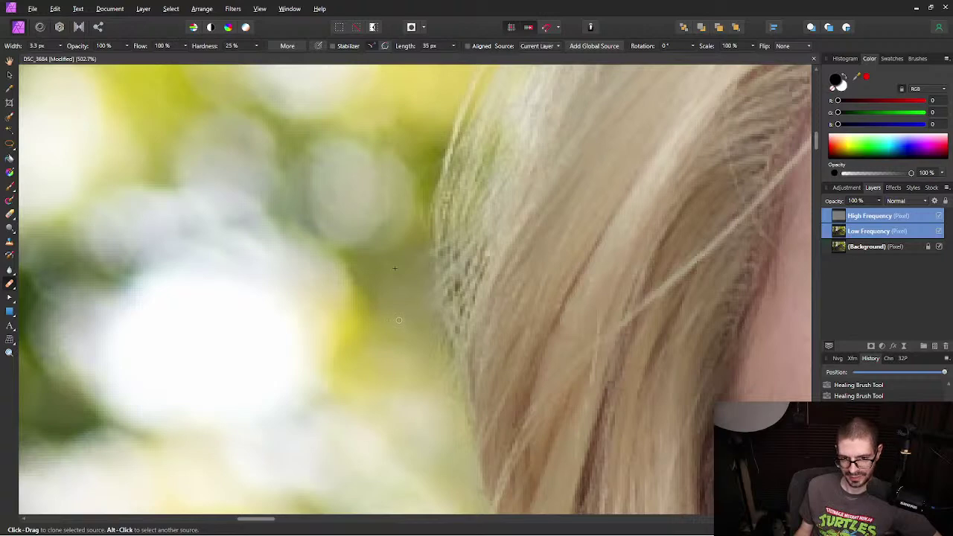
{"action": "key", "text": "ctrl+z"}
{"action": "key", "text": "ctrl+z"}
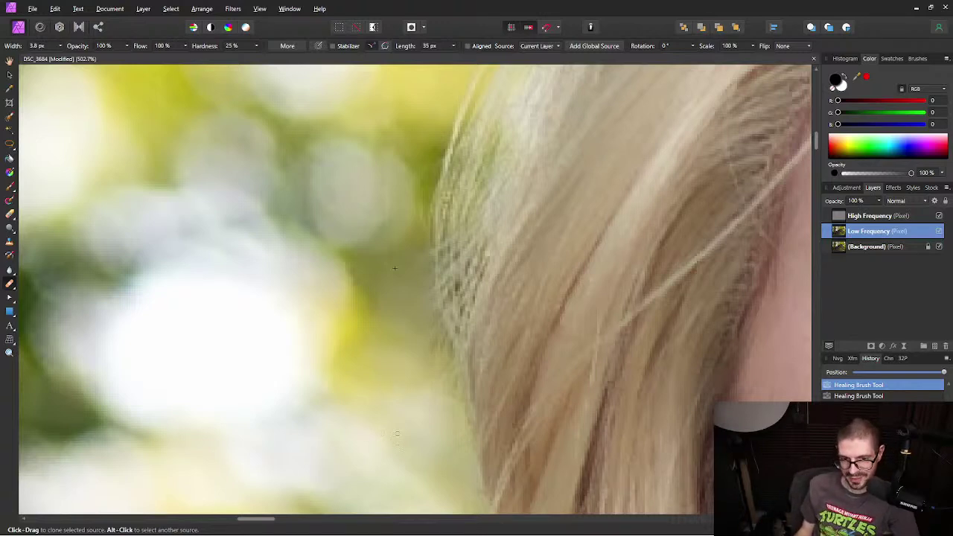
Step: Heal the dark speckled patch on the hair's outer edge on the Low Frequency layer, using a 5.8 px brush sampled from the hair just above
{"action": "key", "text": "bracketright"}
{"action": "key", "text": "bracketright"}
{"action": "key", "text": "bracketright"}
{"action": "key", "text": "bracketright"}
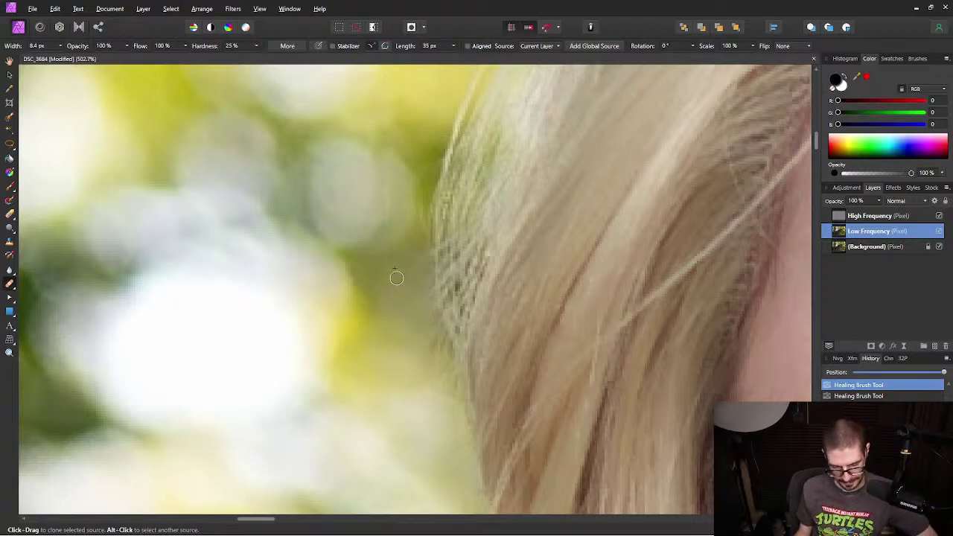
{"action": "key", "text": "space"}
{"action": "left_click_drag", "start_coordinate": [415, 157], "coordinate": [377, 239]}
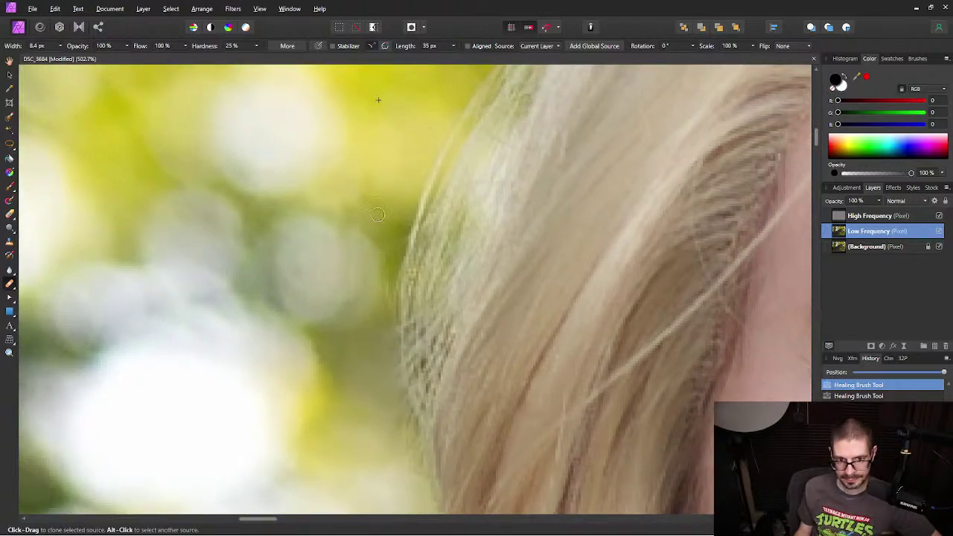
{"action": "scroll", "coordinate": [388, 398], "scroll_direction": "up", "scroll_amount": 4}
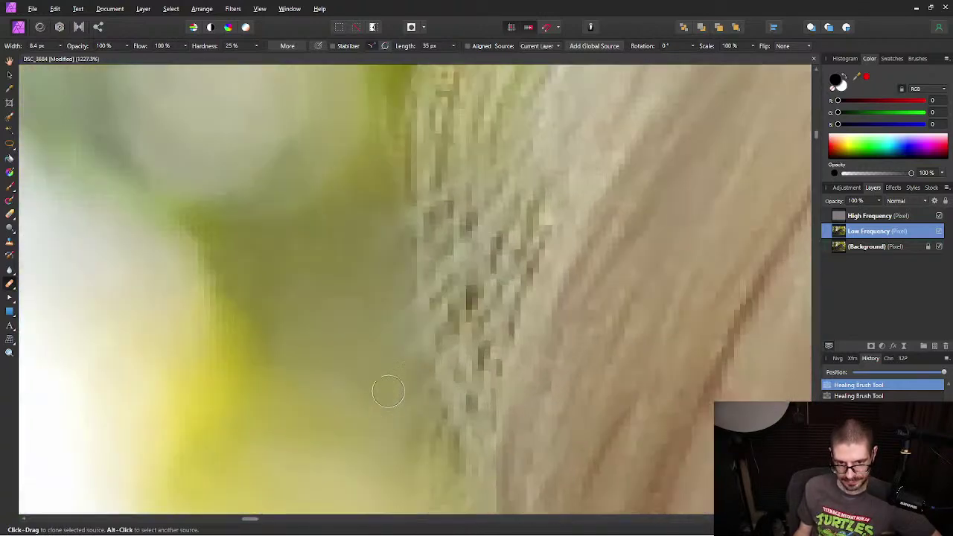
{"action": "scroll", "coordinate": [388, 399], "scroll_direction": "down", "scroll_amount": 1}
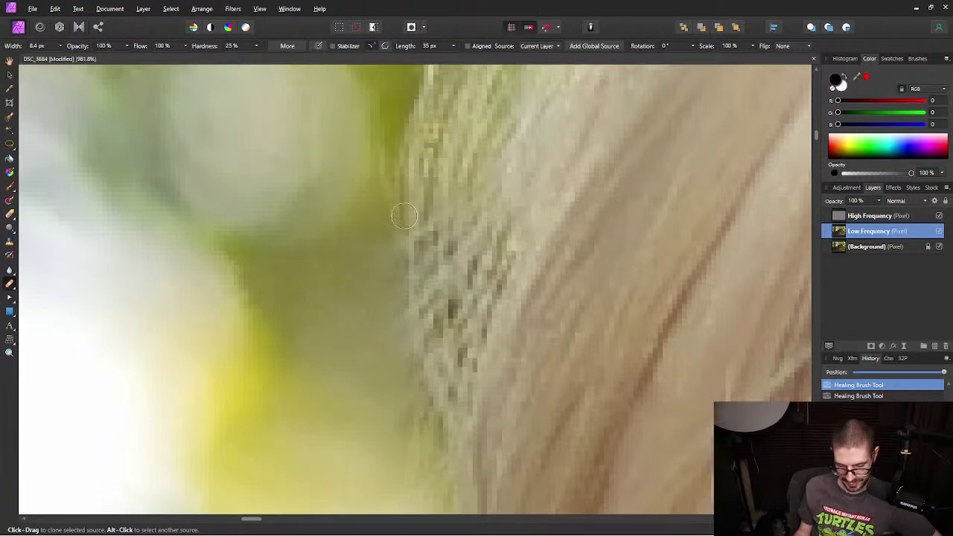
{"action": "key", "text": "bracketleft"}
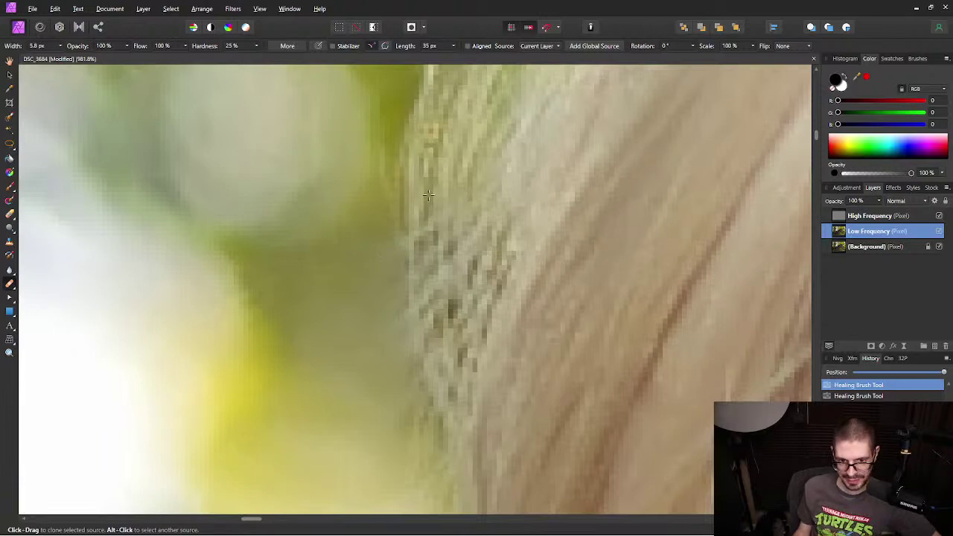
{"action": "key", "text": "ctrl+d"}
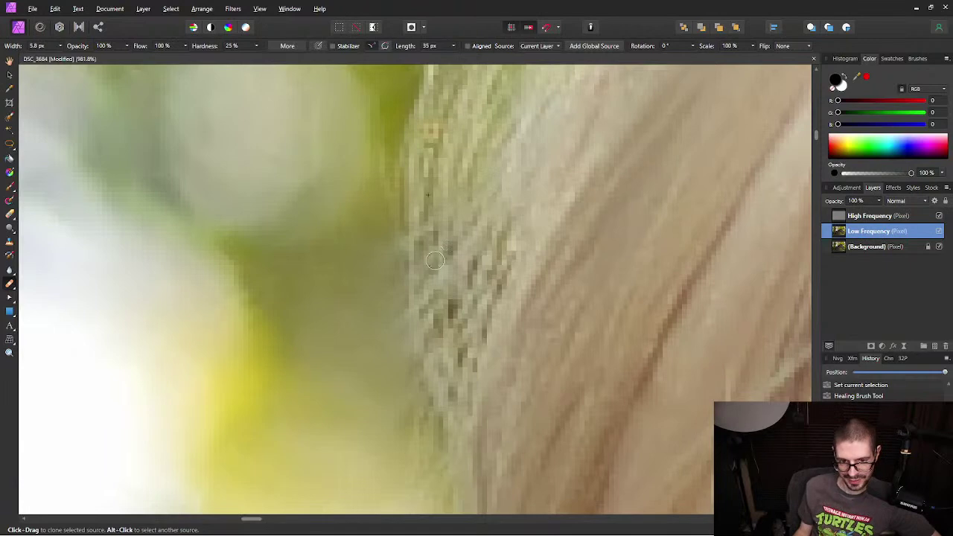
{"action": "scroll", "coordinate": [481, 216], "scroll_direction": "down", "scroll_amount": 1}
{"action": "scroll", "coordinate": [469, 218], "scroll_direction": "up", "scroll_amount": 2}
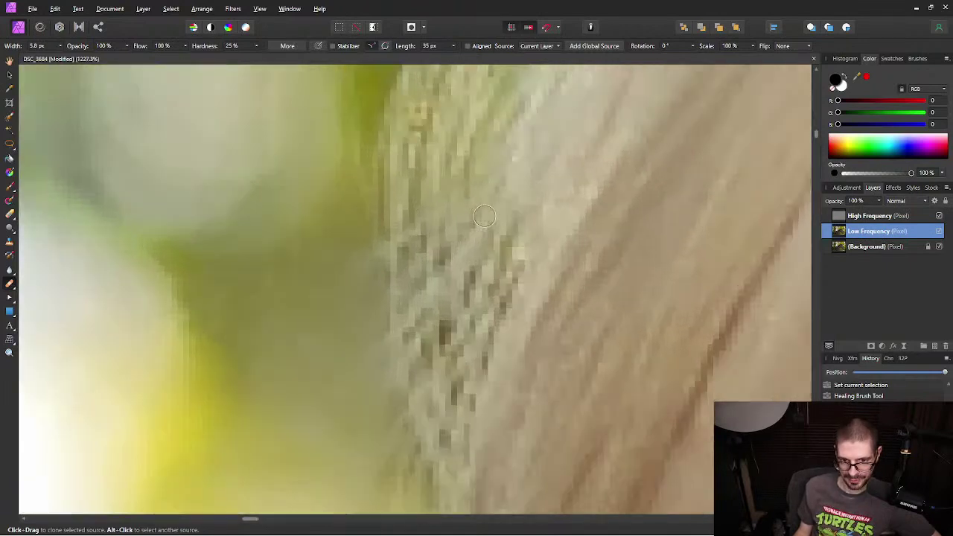
{"action": "left_click_drag", "start_coordinate": [447, 199], "coordinate": [433, 207]}
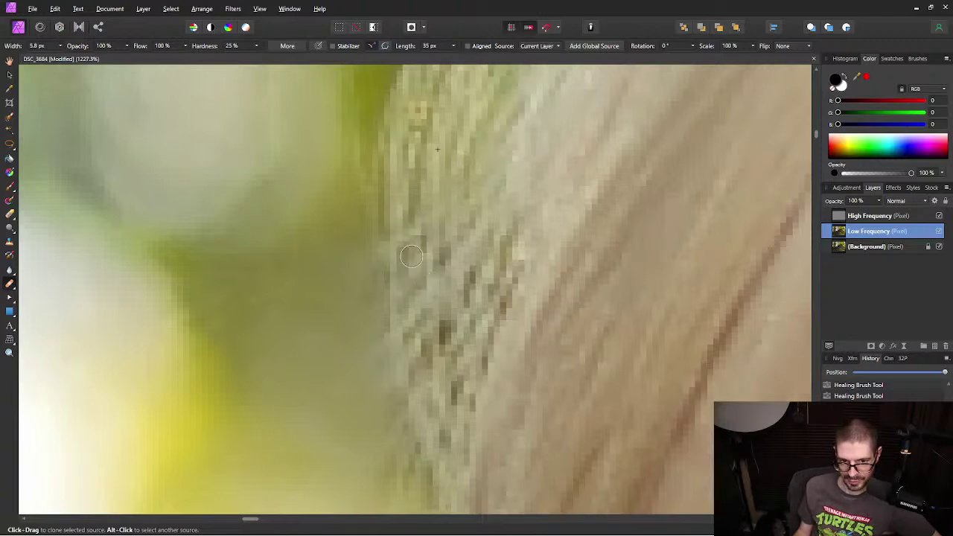
{"action": "mouse_move", "coordinate": [400, 234]}
{"action": "left_mouse_down"}
{"action": "mouse_move", "coordinate": [396, 312]}
{"action": "mouse_move", "coordinate": [391, 293]}
{"action": "mouse_move", "coordinate": [398, 352]}
{"action": "mouse_move", "coordinate": [408, 310]}
{"action": "left_mouse_up"}
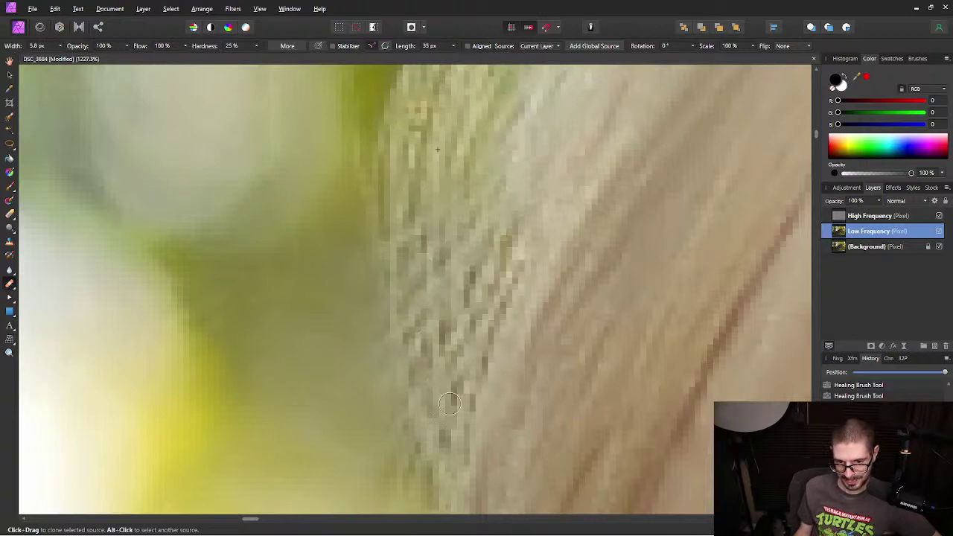
Step: Check the healed hair edge against the whole upper body of the rider and save the document
{"action": "scroll", "coordinate": [459, 393], "scroll_direction": "down", "scroll_amount": 10}
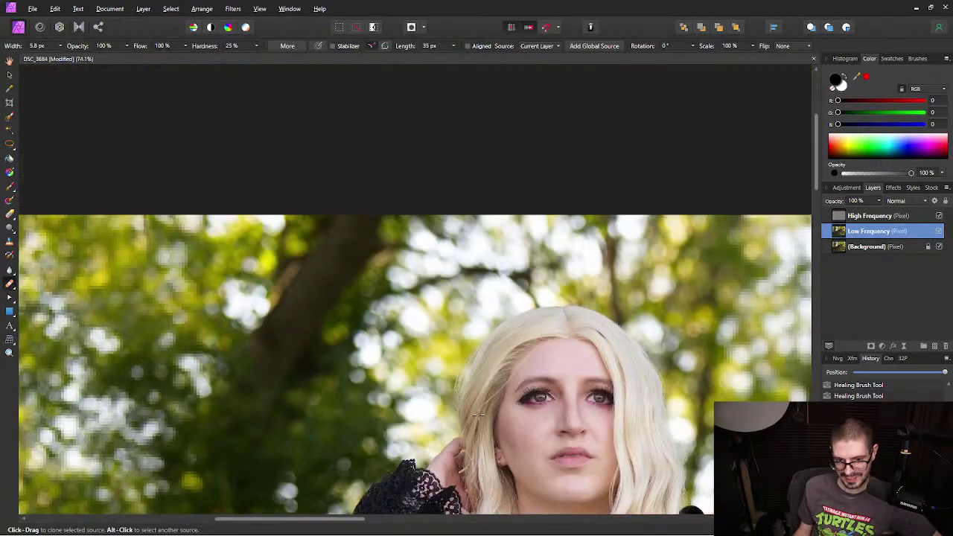
{"action": "scroll", "coordinate": [478, 415], "scroll_direction": "down", "scroll_amount": 1}
{"action": "left_click_drag", "start_coordinate": [493, 443], "coordinate": [392, 256]}
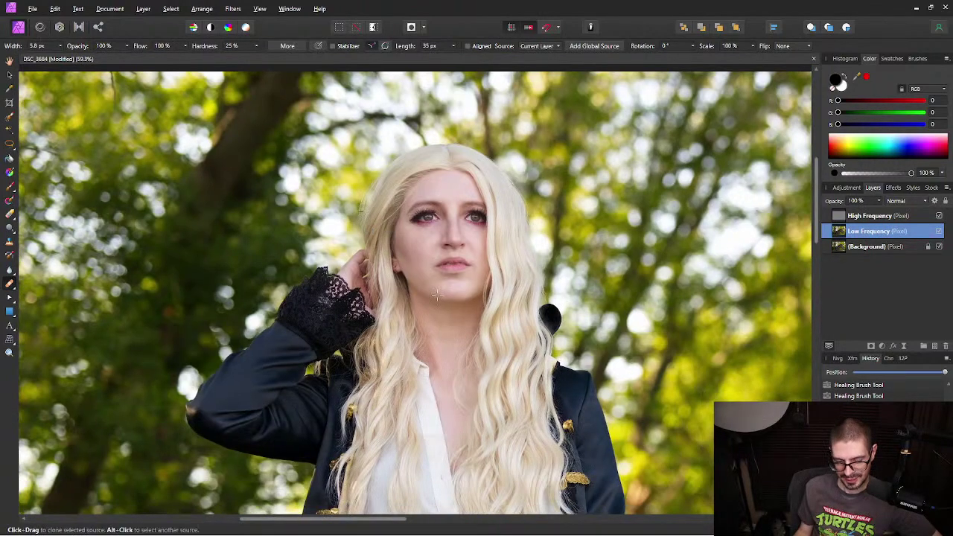
{"action": "key", "text": "ctrl+s"}
Step: Look over the horse's head, neck and mane and the full composition for remaining flaws
{"action": "scroll", "coordinate": [502, 417], "scroll_direction": "down", "scroll_amount": 3}
{"action": "left_click_drag", "start_coordinate": [555, 384], "coordinate": [440, 140]}
{"action": "scroll", "coordinate": [554, 241], "scroll_direction": "down", "scroll_amount": 3}
{"action": "scroll", "coordinate": [485, 258], "scroll_direction": "right", "scroll_amount": 3}
{"action": "scroll", "coordinate": [481, 276], "scroll_direction": "up", "scroll_amount": 2}
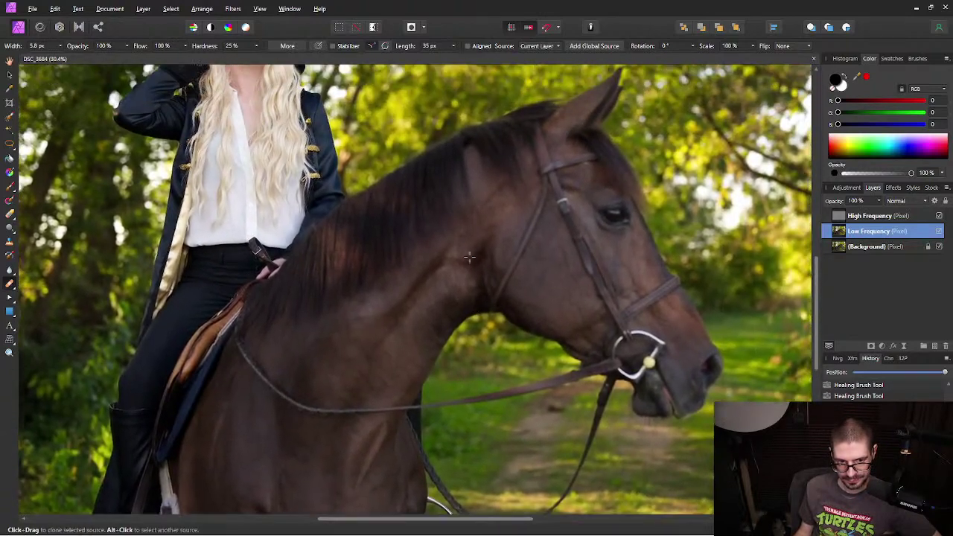
{"action": "scroll", "coordinate": [469, 276], "scroll_direction": "down", "scroll_amount": 2}
{"action": "scroll", "coordinate": [451, 217], "scroll_direction": "up", "scroll_amount": 1}
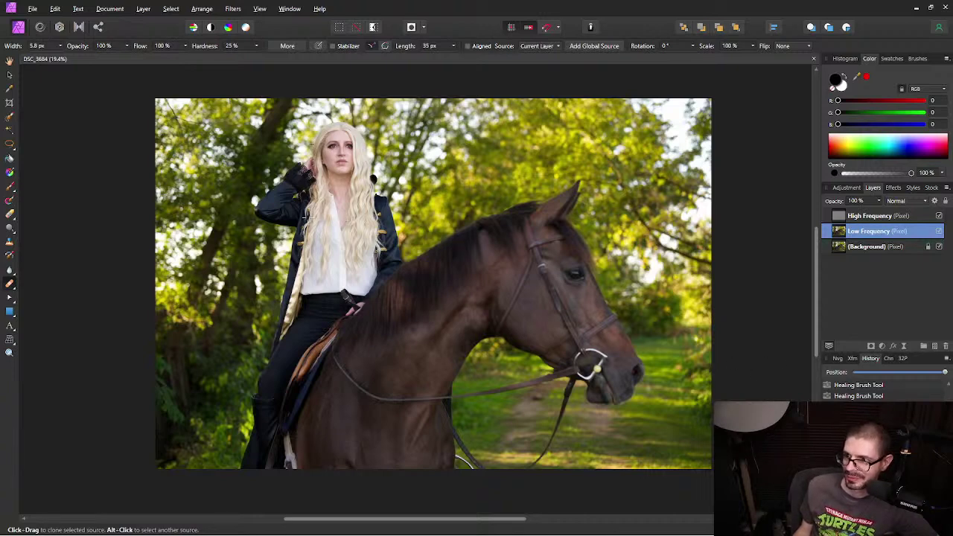
{"action": "scroll", "coordinate": [379, 282], "scroll_direction": "up", "scroll_amount": 3}
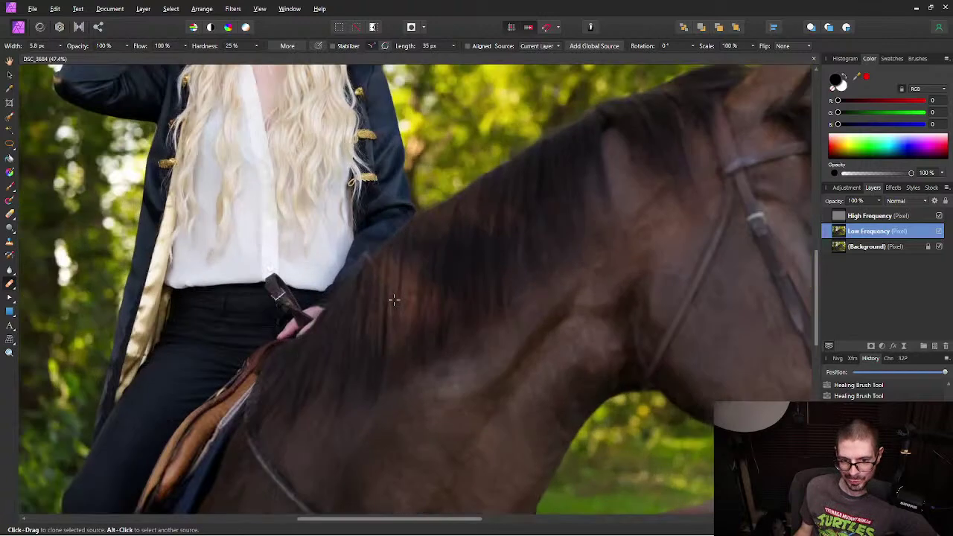
{"action": "scroll", "coordinate": [424, 277], "scroll_direction": "down", "scroll_amount": 3}
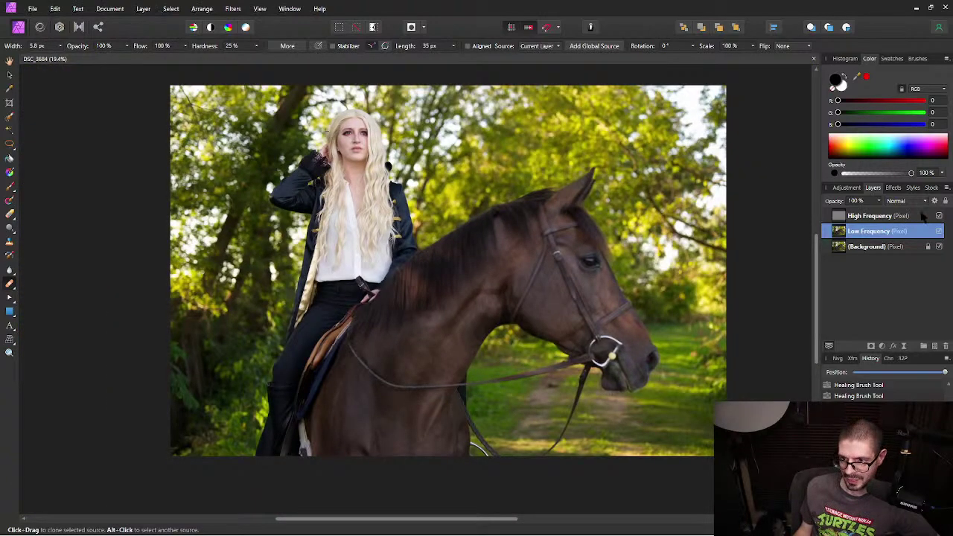
Step: Toggle the High and Low Frequency layers together to compare the retouched image with the original background
{"action": "left_click", "coordinate": [917, 216], "text": "shift"}
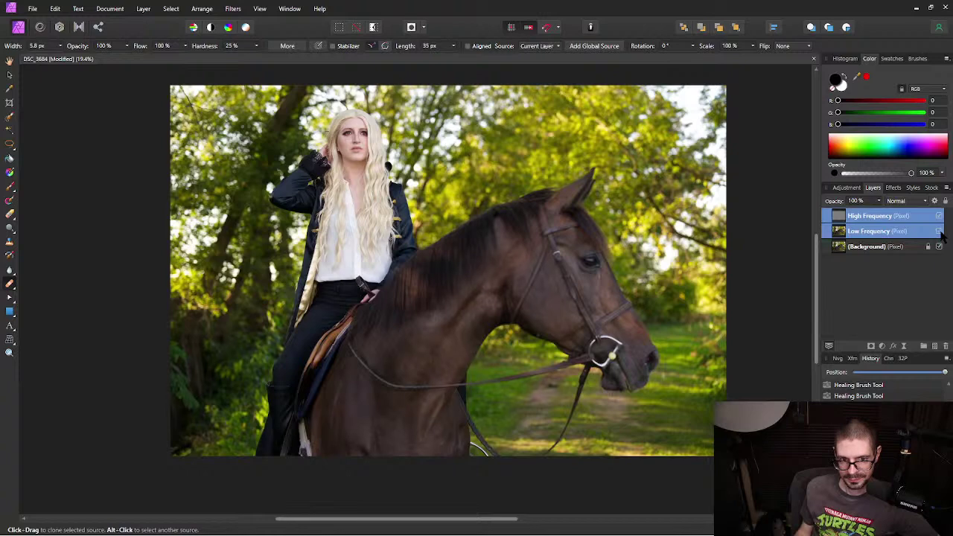
{"action": "scroll", "coordinate": [483, 243], "scroll_direction": "up", "scroll_amount": 3}
{"action": "mouse_move", "coordinate": [451, 223]}
{"action": "left_mouse_down"}
{"action": "mouse_move", "coordinate": [459, 288]}
{"action": "mouse_move", "coordinate": [439, 269]}
{"action": "left_mouse_up"}
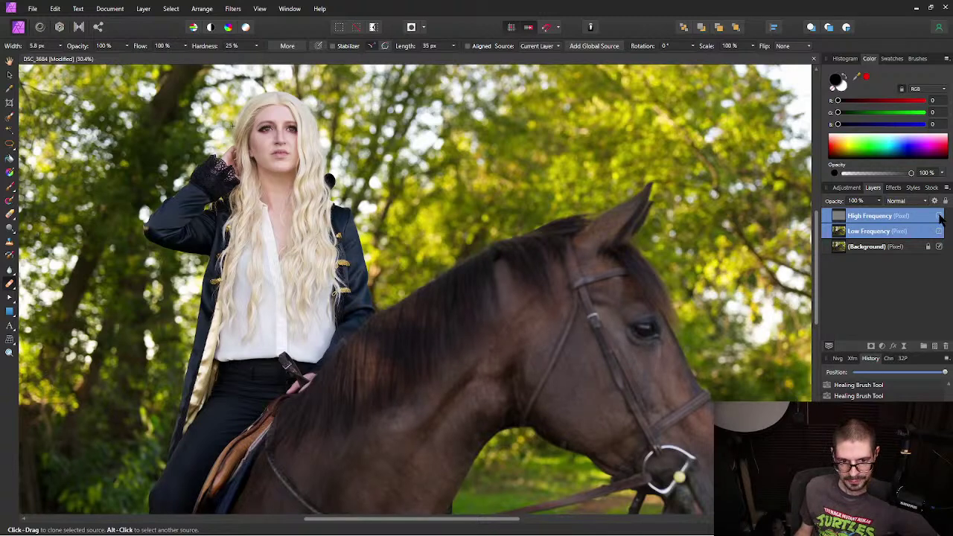
{"action": "left_click", "coordinate": [939, 215]}
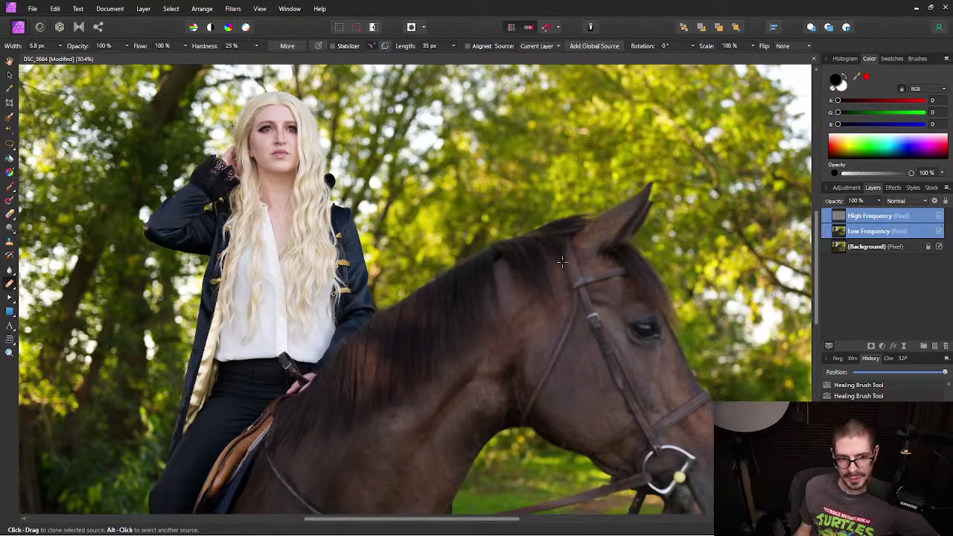
{"action": "scroll", "coordinate": [564, 260], "scroll_direction": "down", "scroll_amount": 3}
{"action": "left_click_drag", "start_coordinate": [549, 286], "coordinate": [464, 273]}
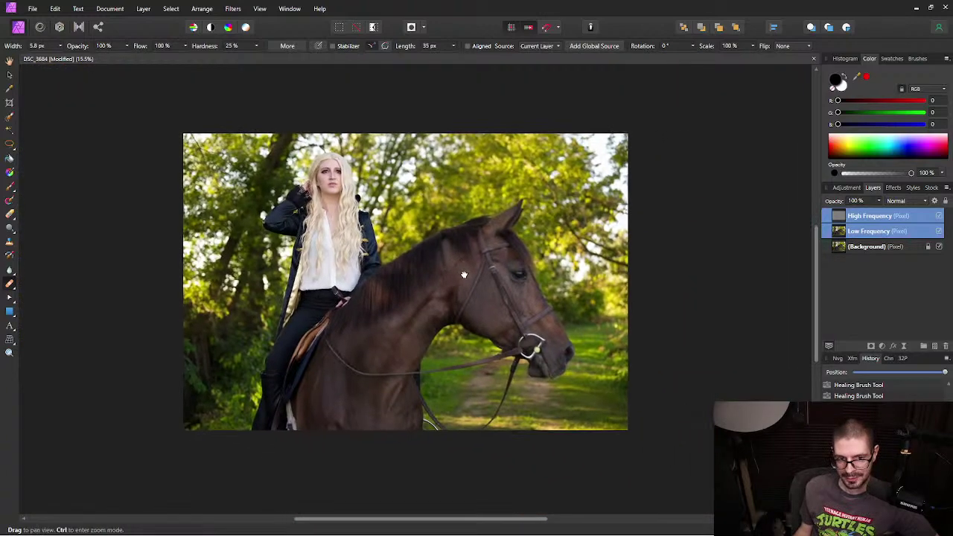